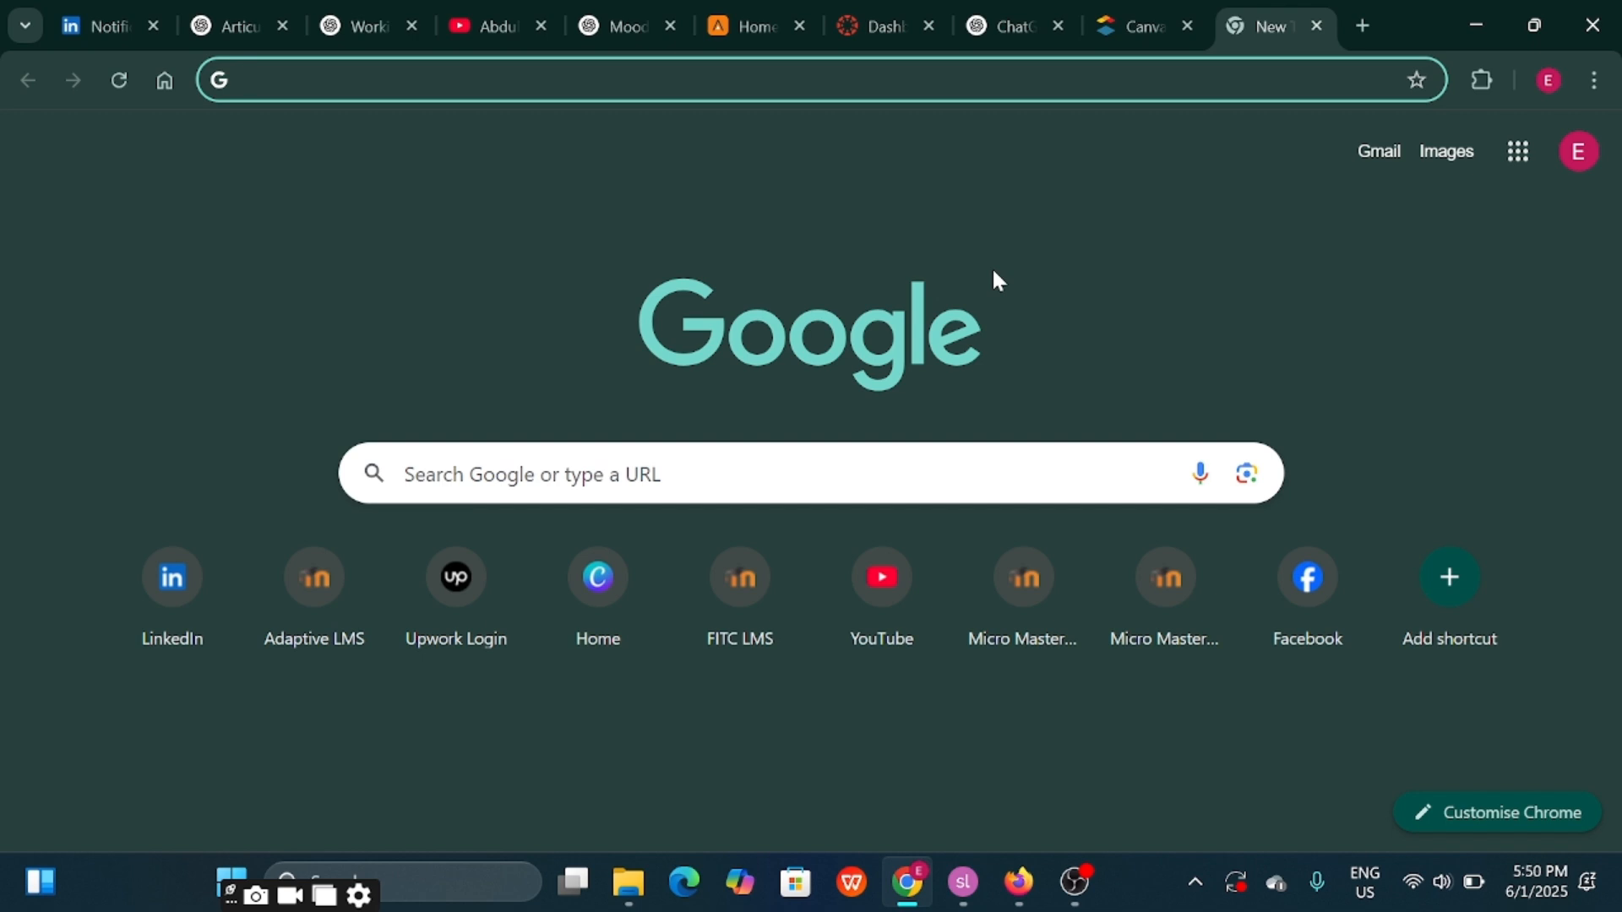
Search Google for canva lms and go to the Canvas by Instructure website
click(262, 79)
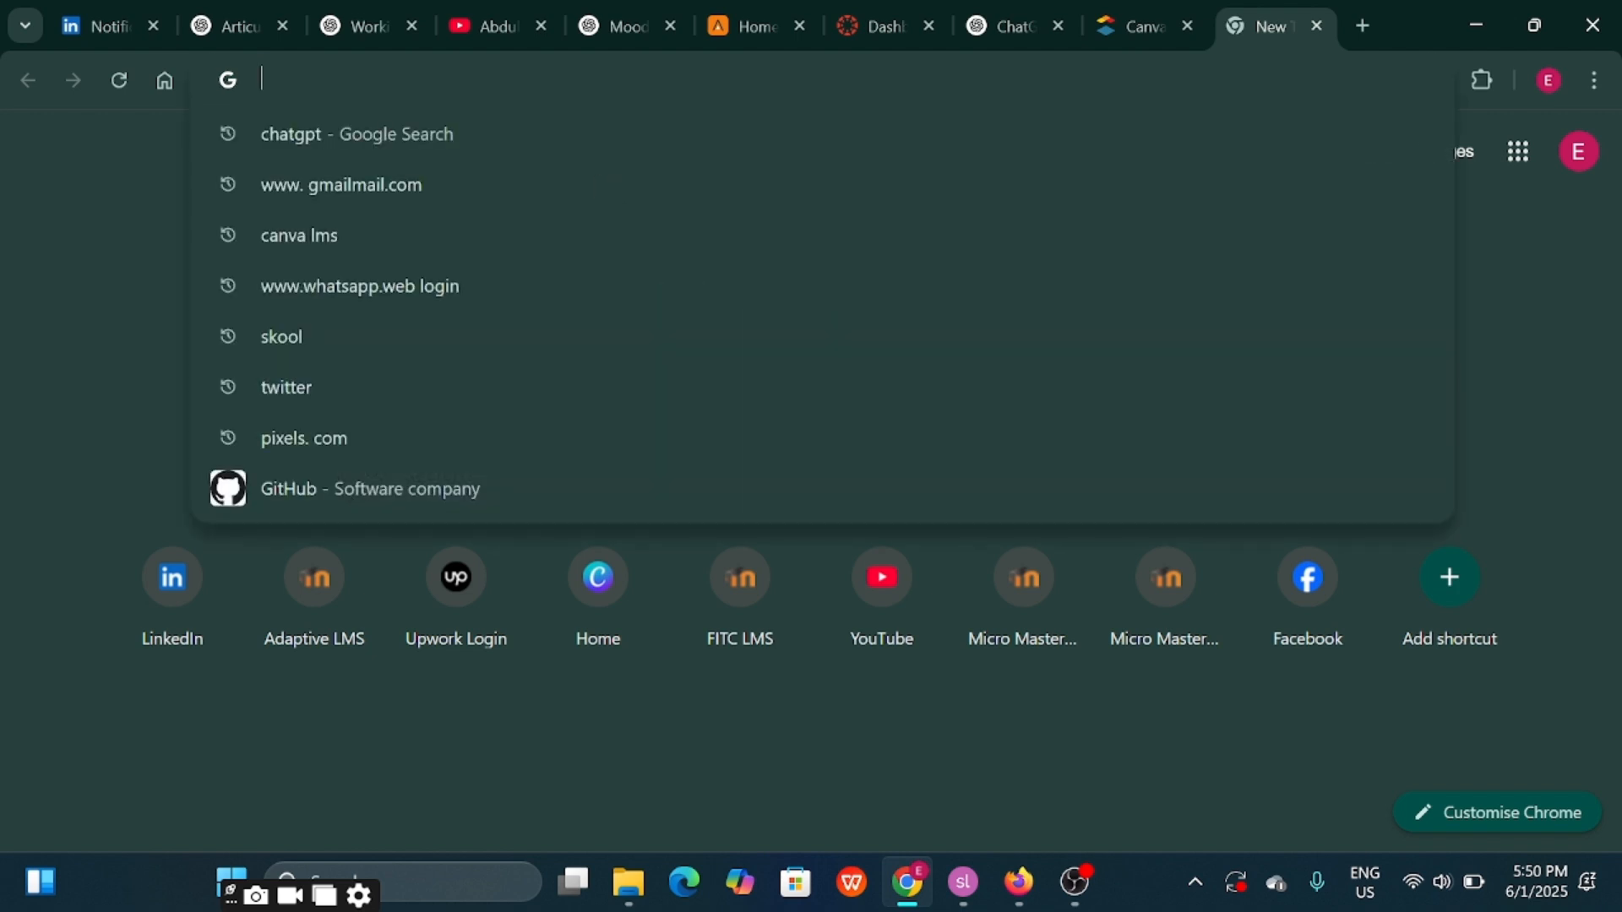
text(c)
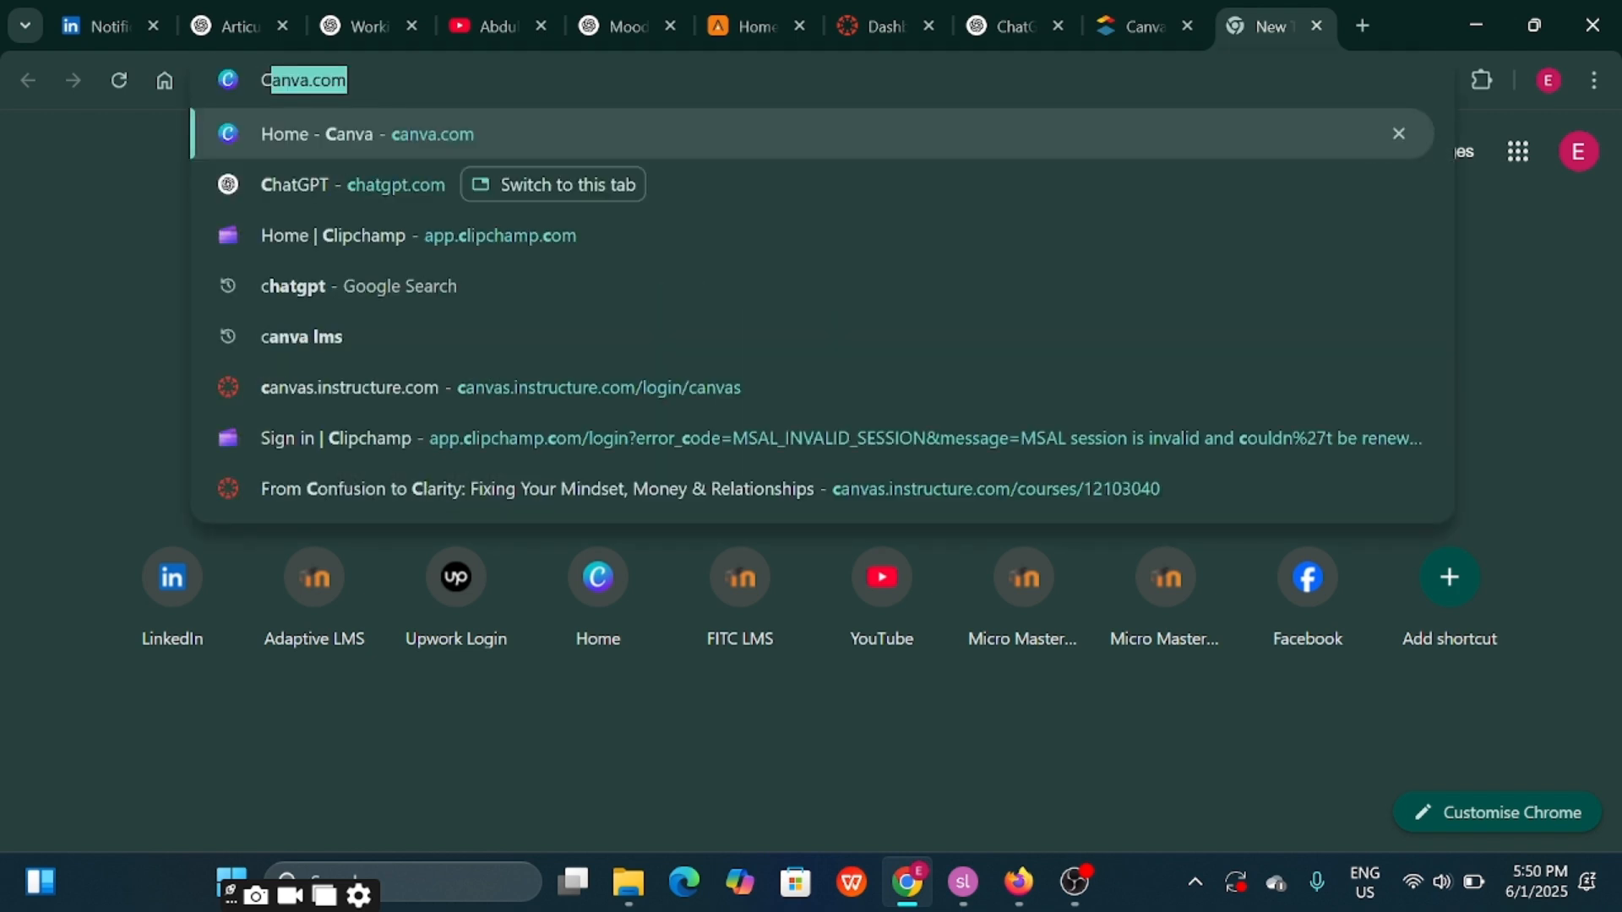
text(ANV)
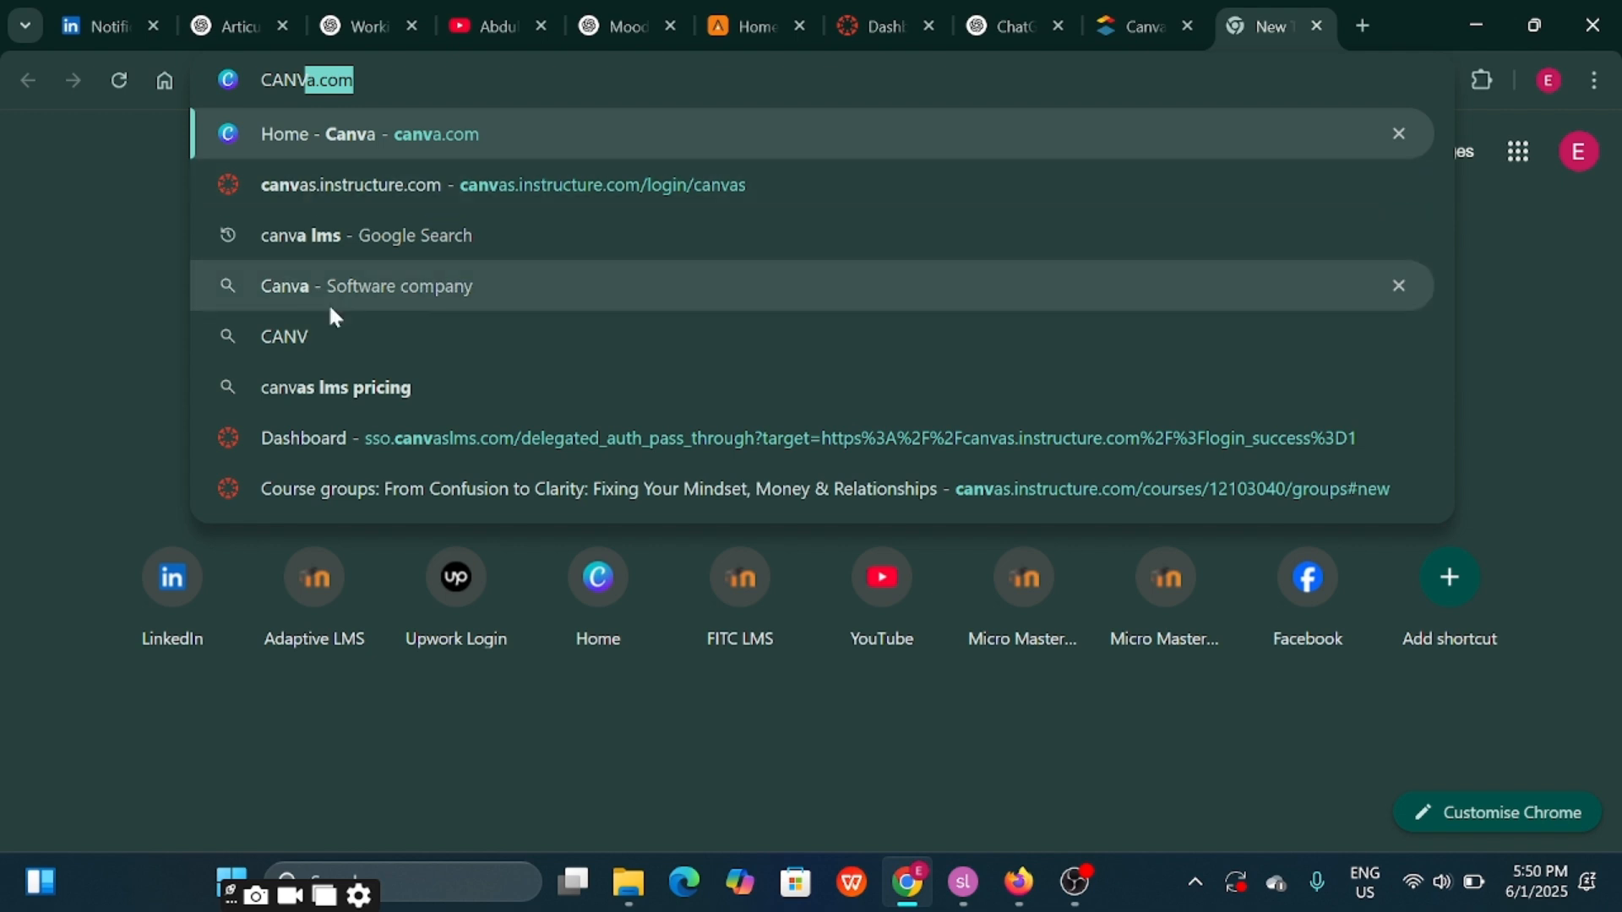
click(318, 234)
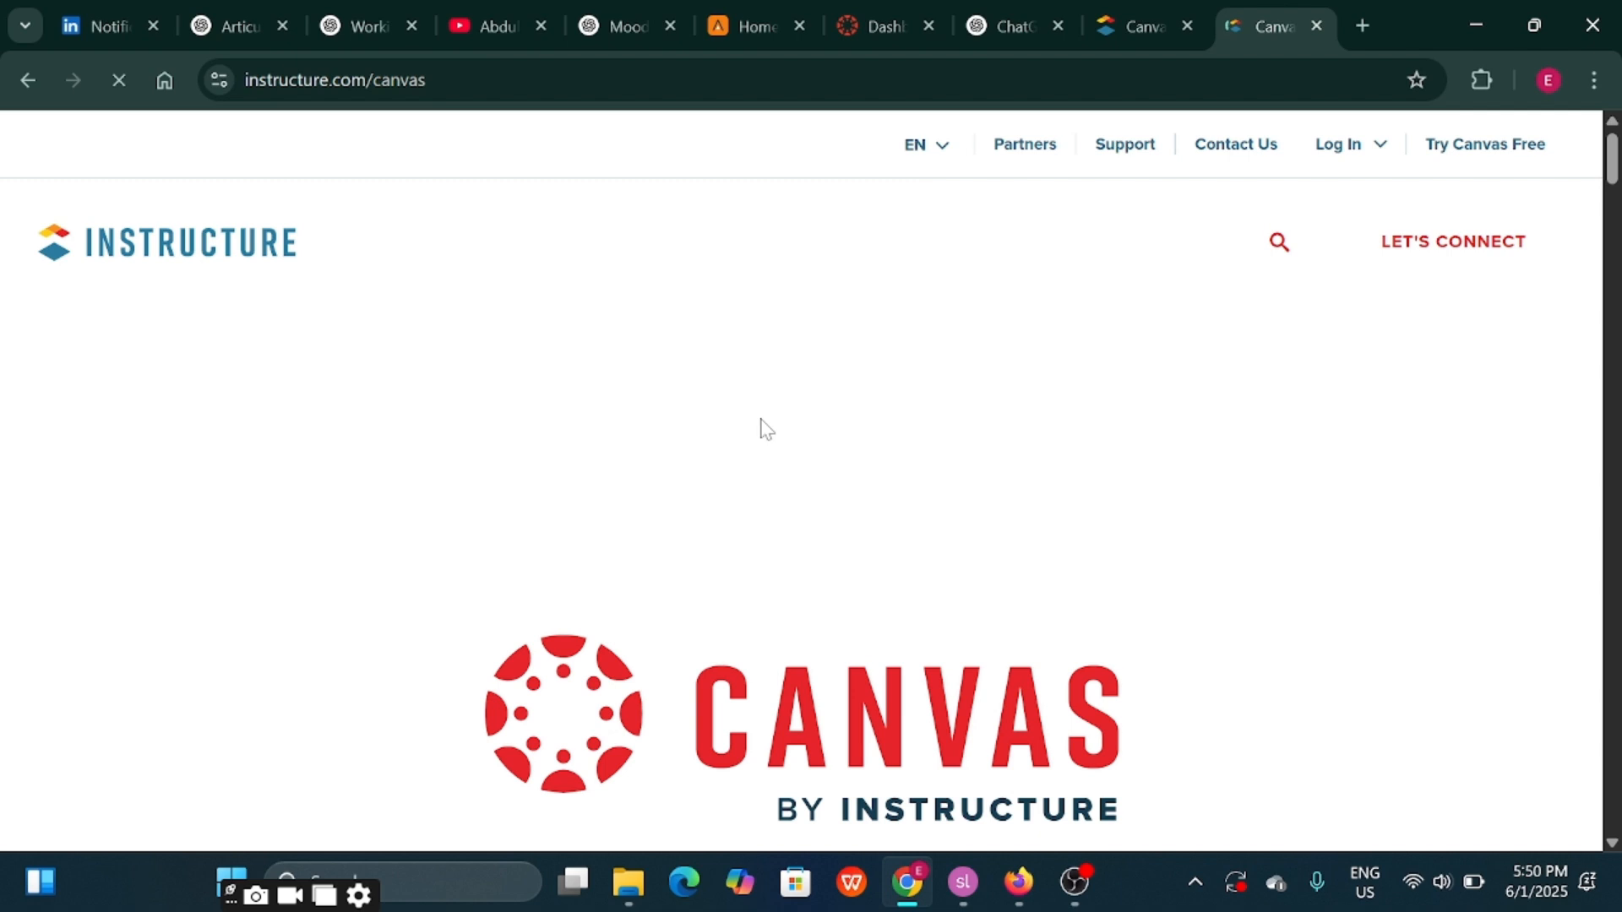
Open the Try Canvas Free sign-up page and review the account form and the Free-for-Teacher features
scroll(1570, 400, down, 10)
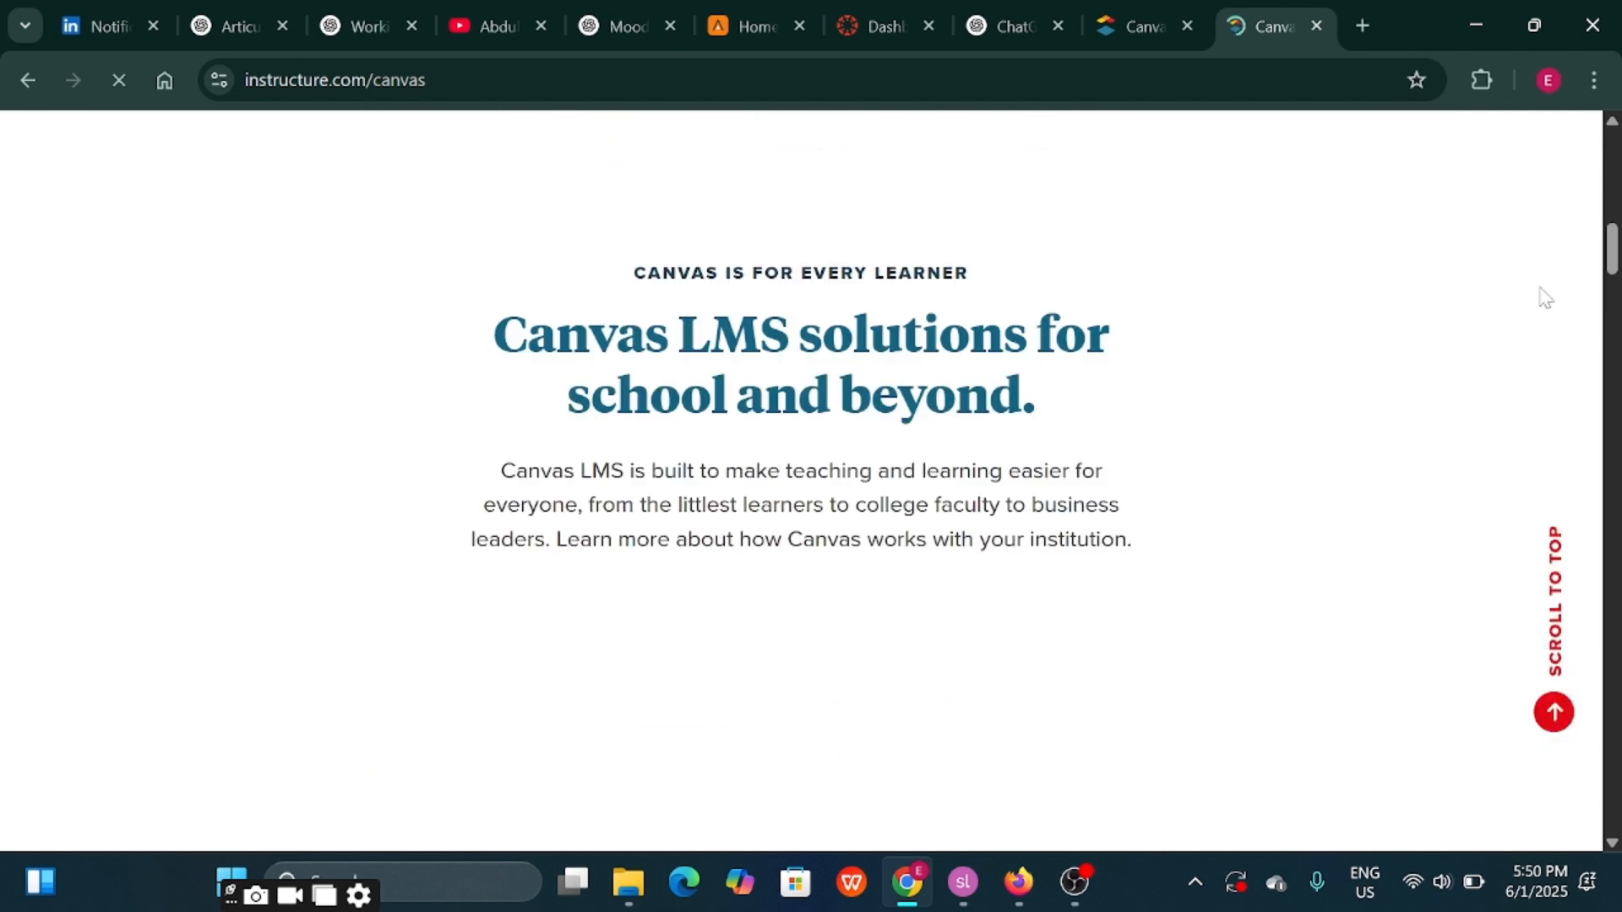
scroll(1315, 336, up, 10)
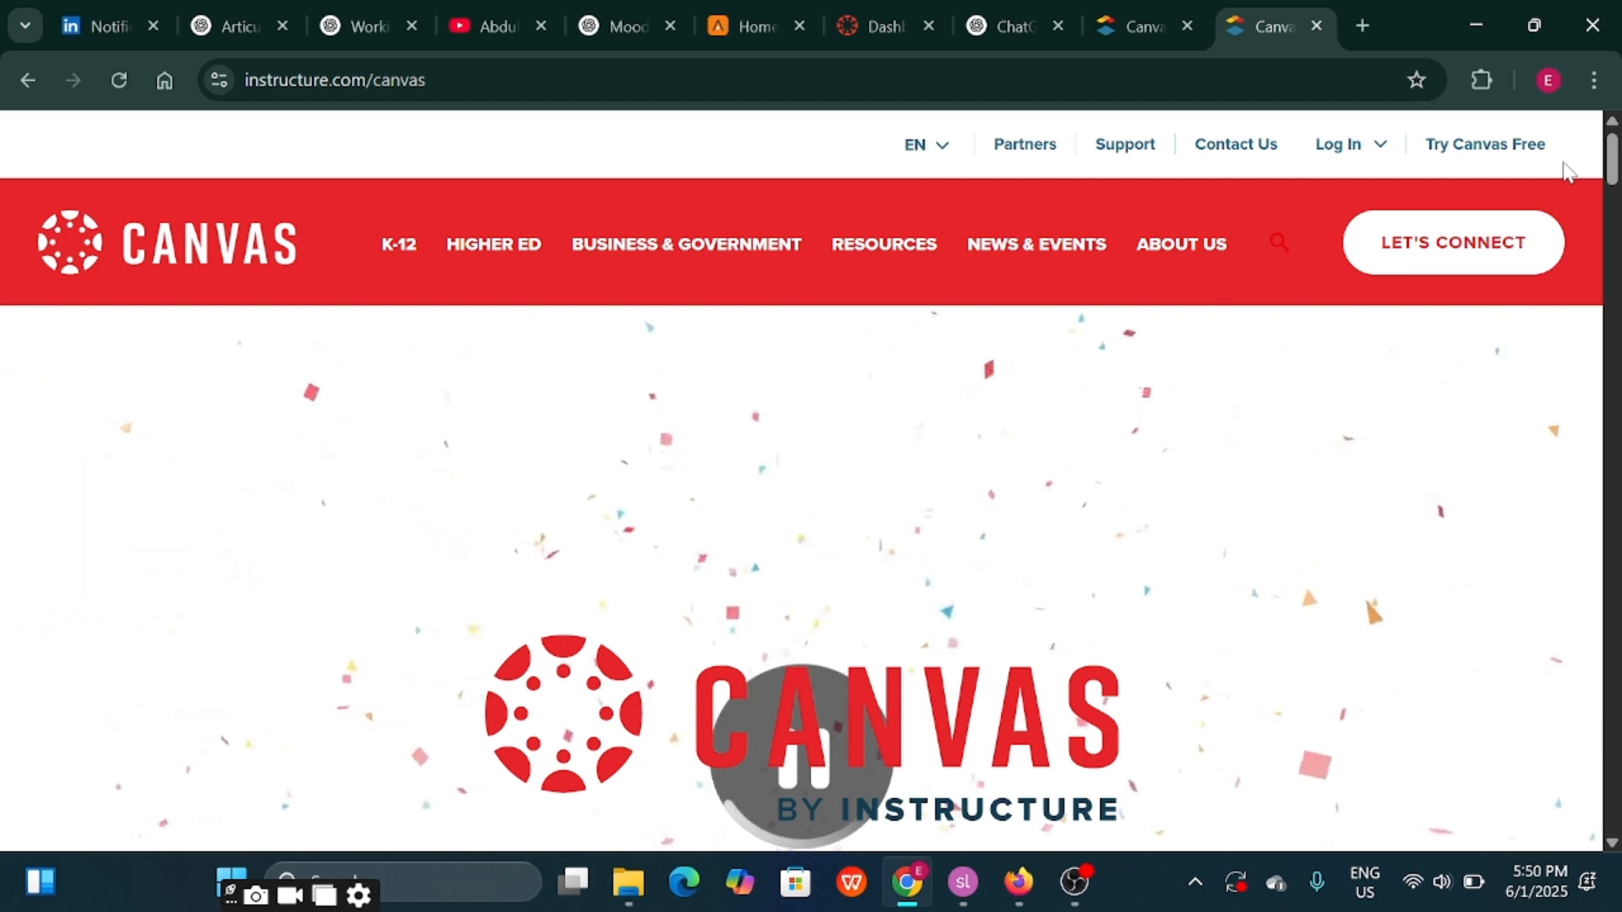
mouse_move(1234, 258)
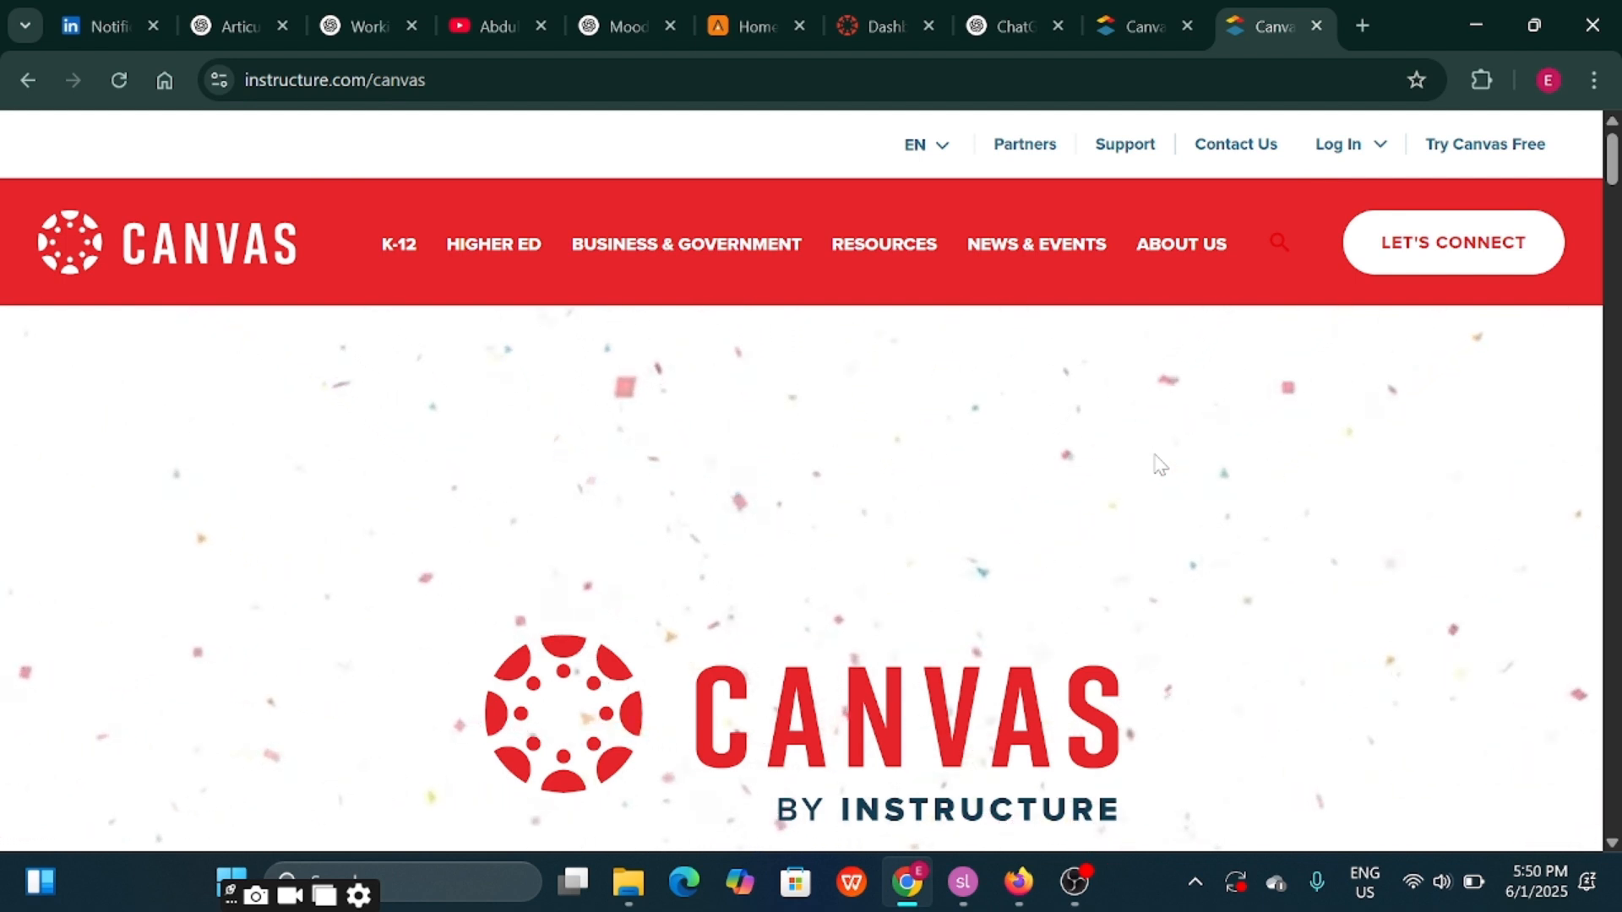
click(1488, 152)
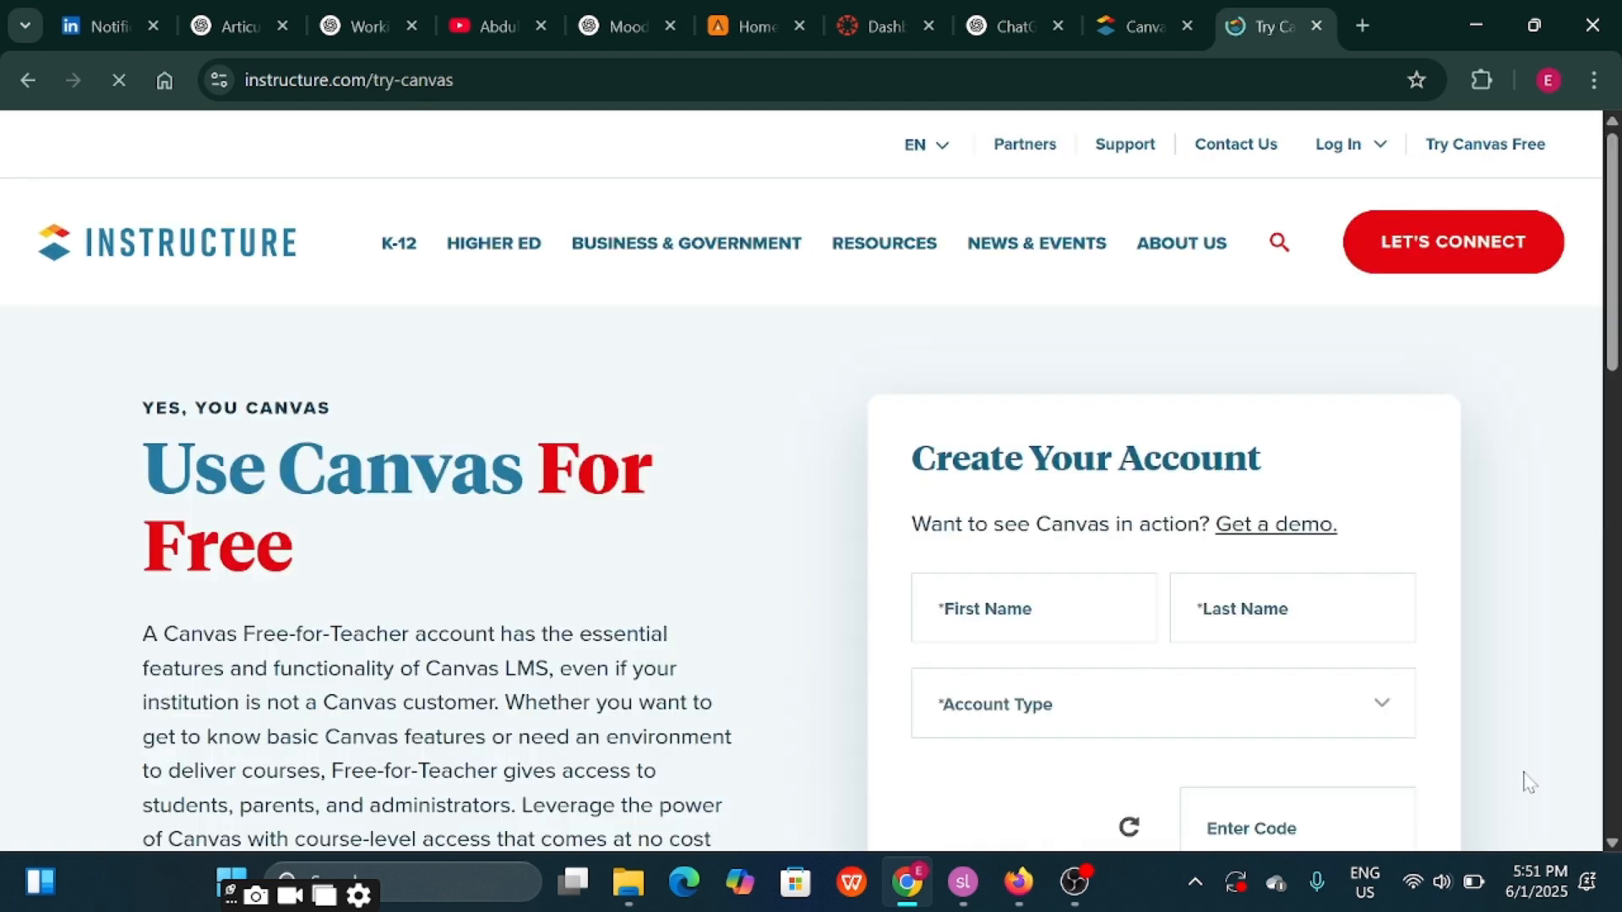
click(1616, 760)
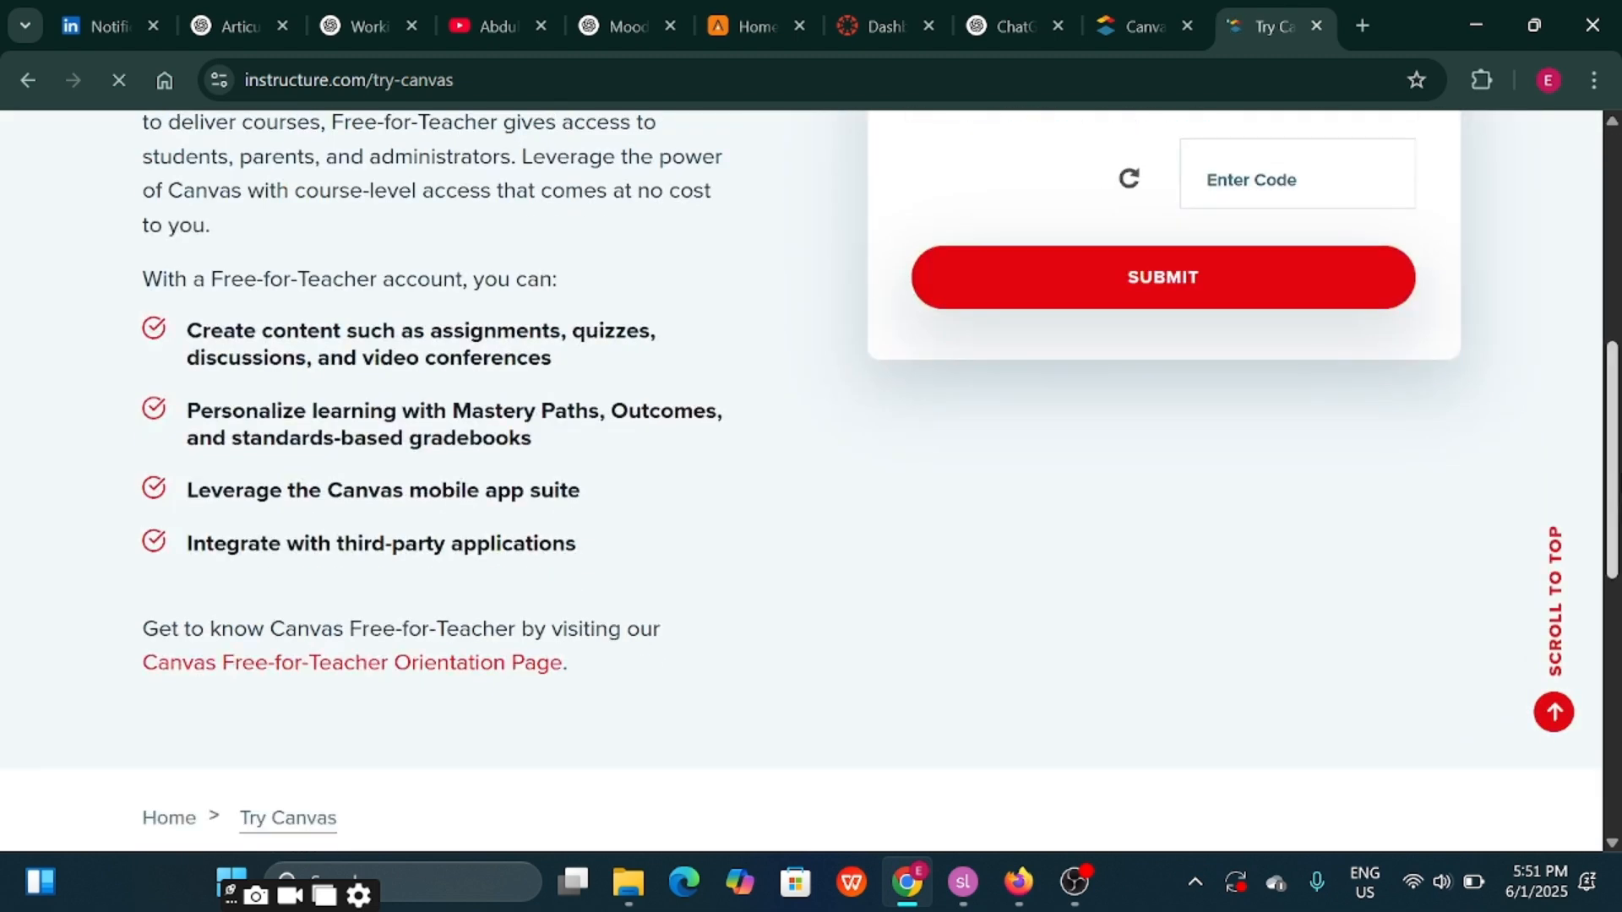
click(1618, 296)
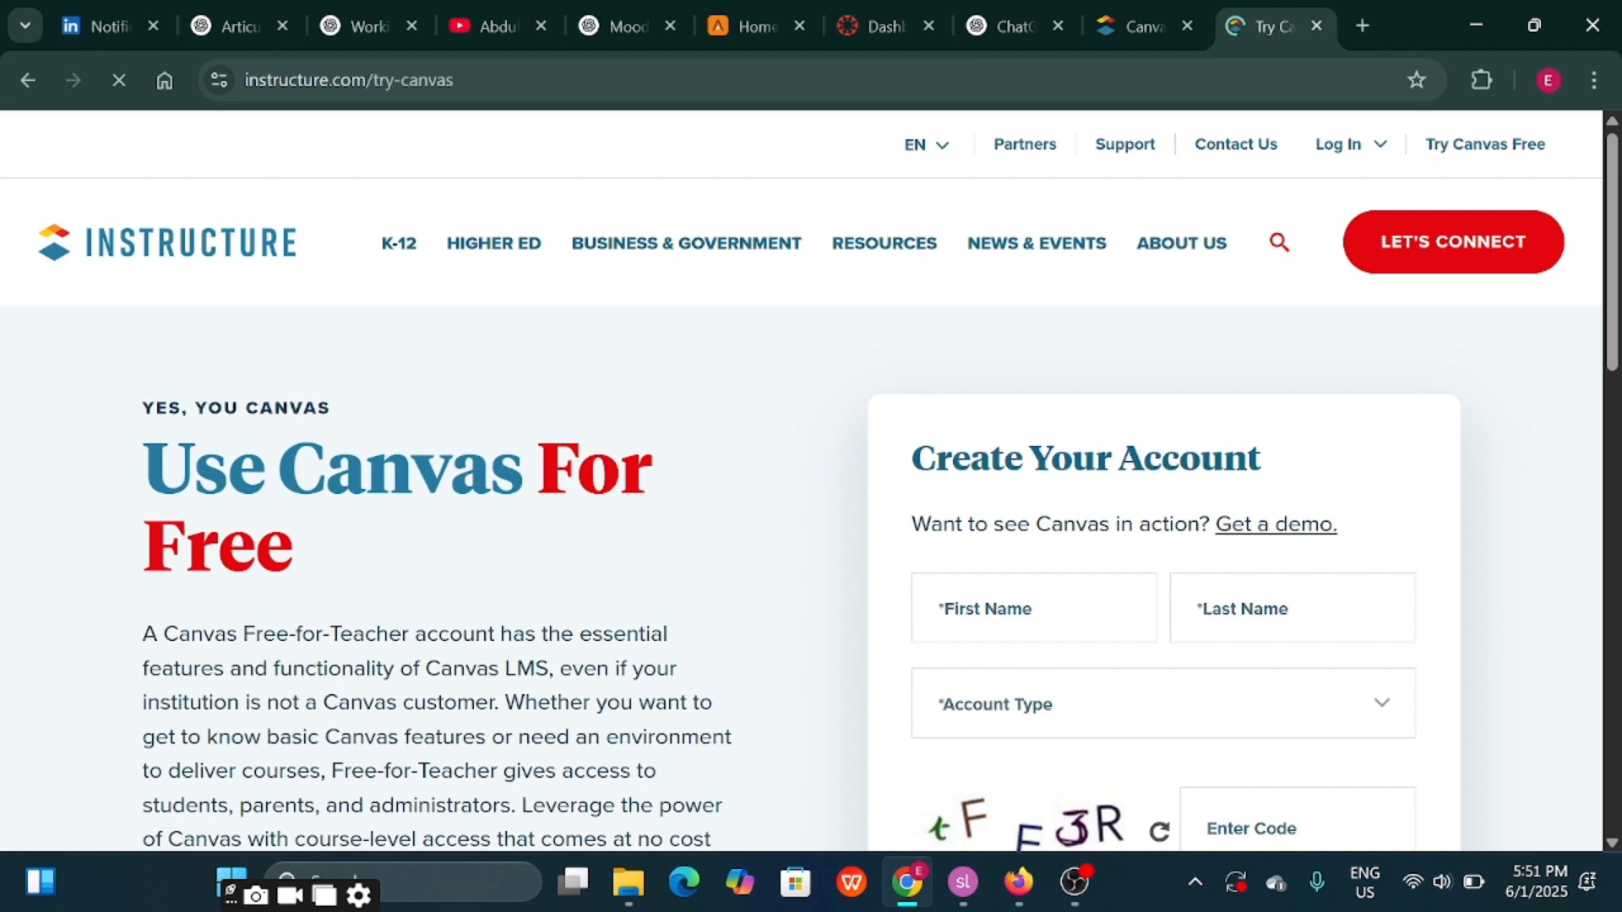
Switch to the logged-in Canvas dashboard and open the account's user profile page
click(865, 10)
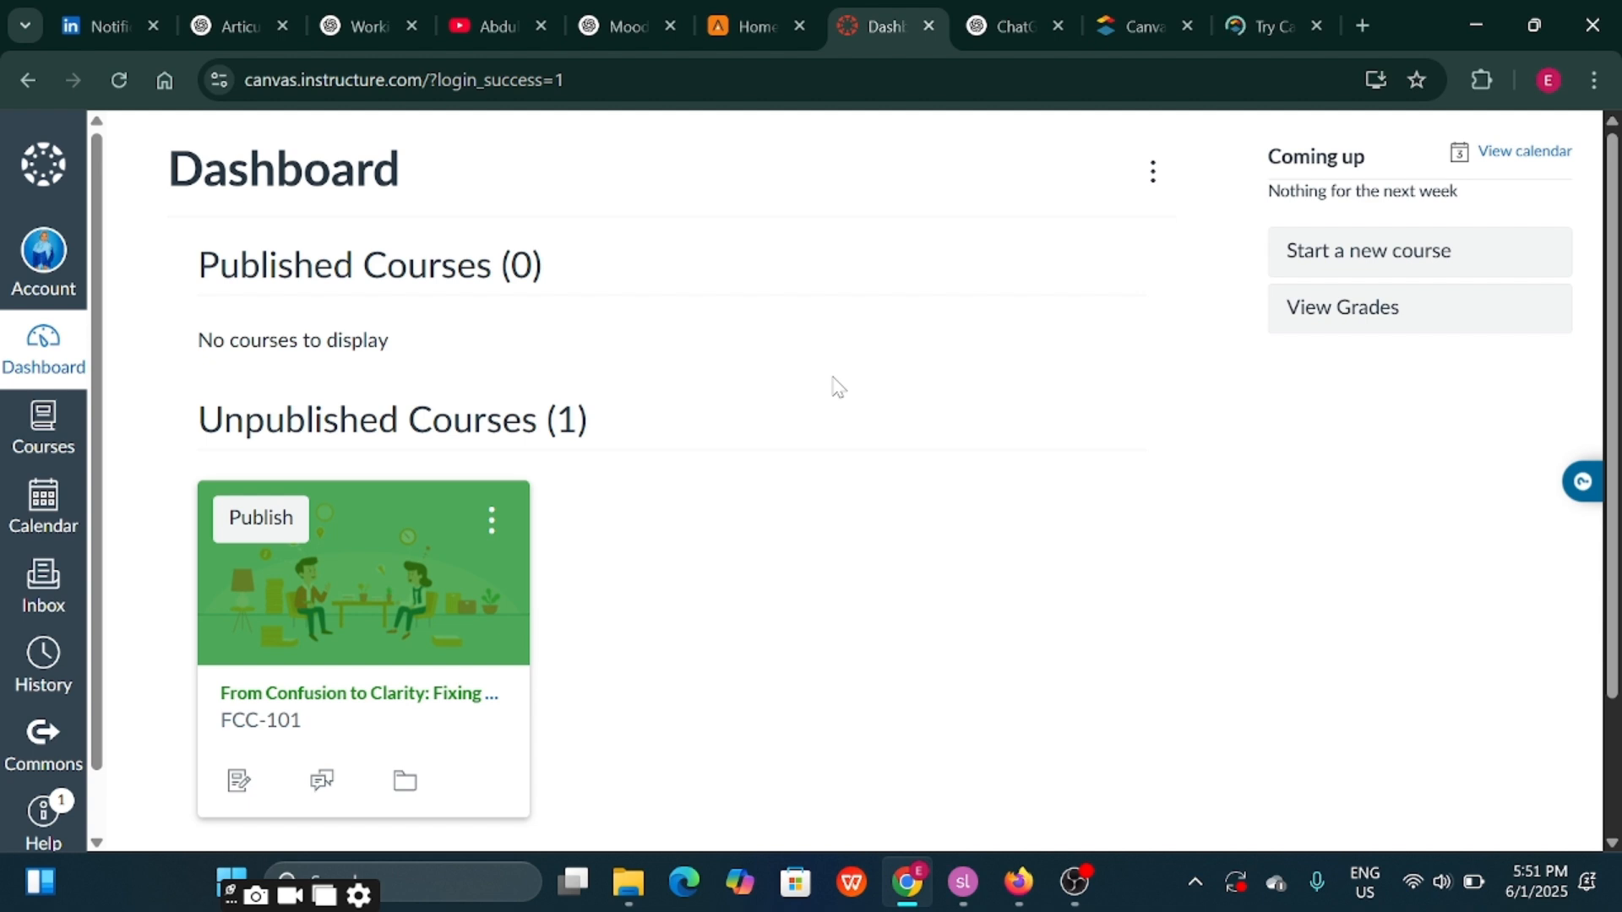
click(44, 279)
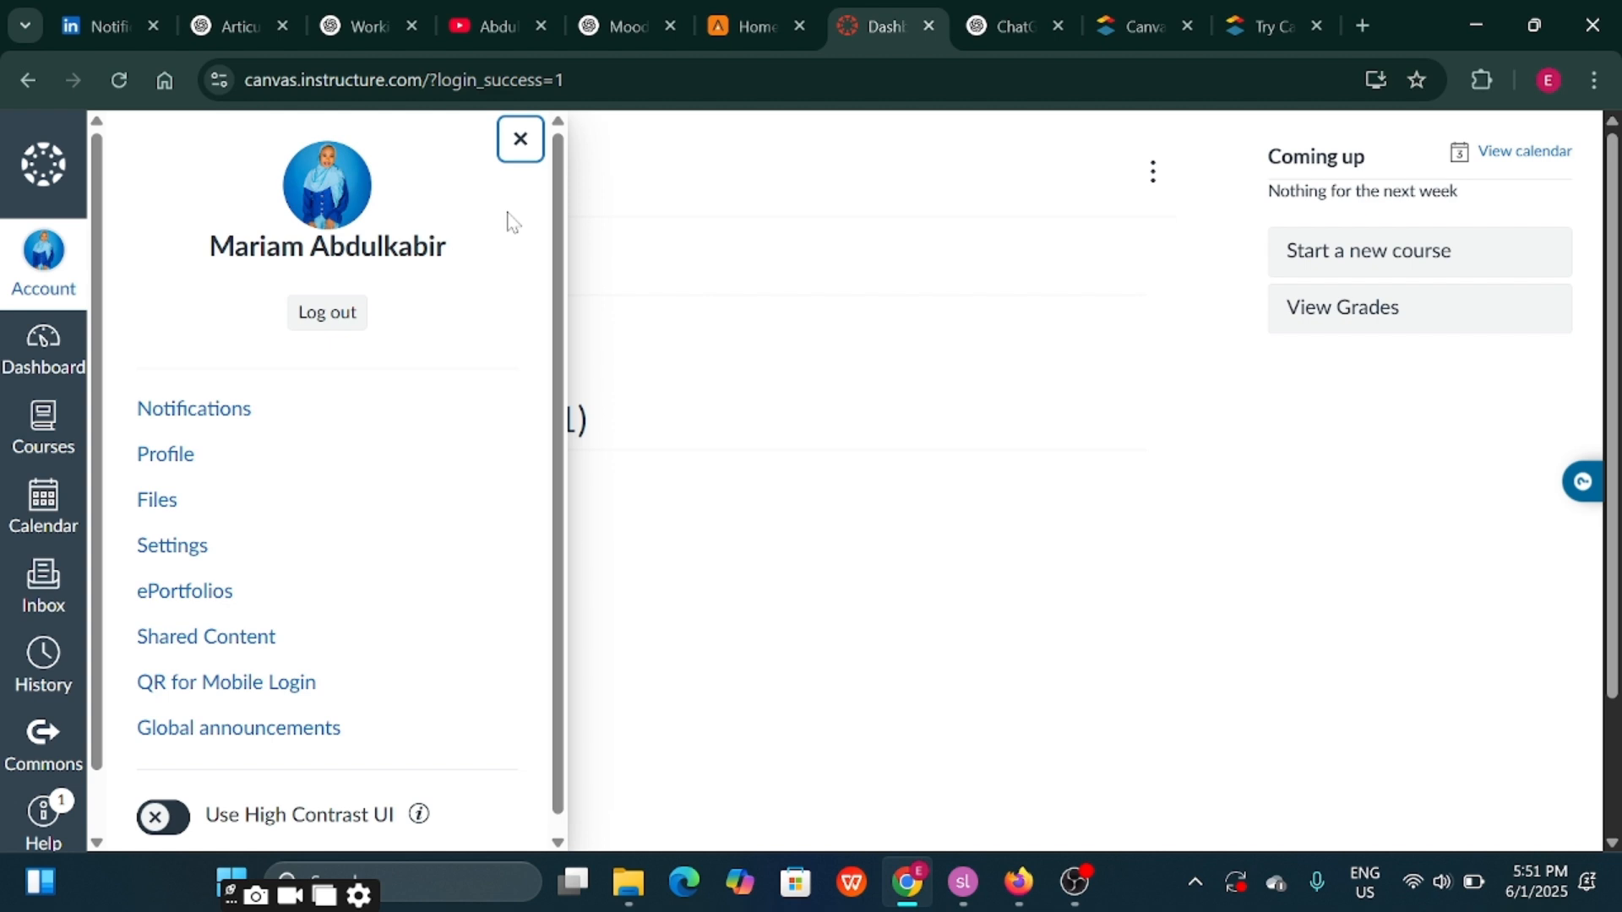
click(165, 466)
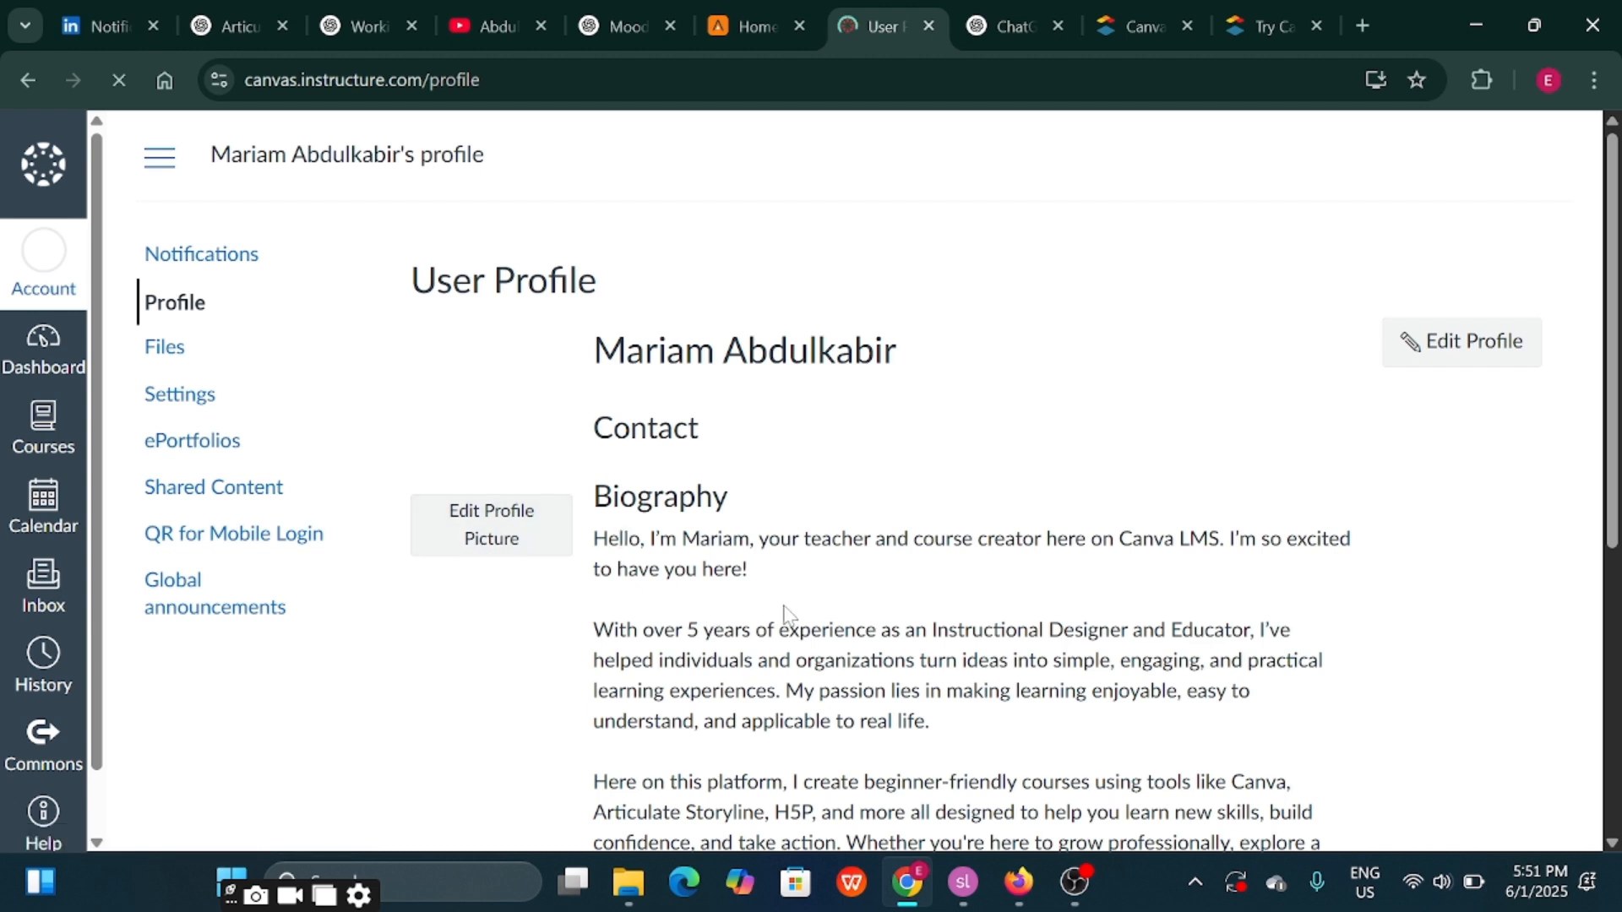
Examine the user profile's picture, biography, links and editing options
scroll(756, 671, down, 5)
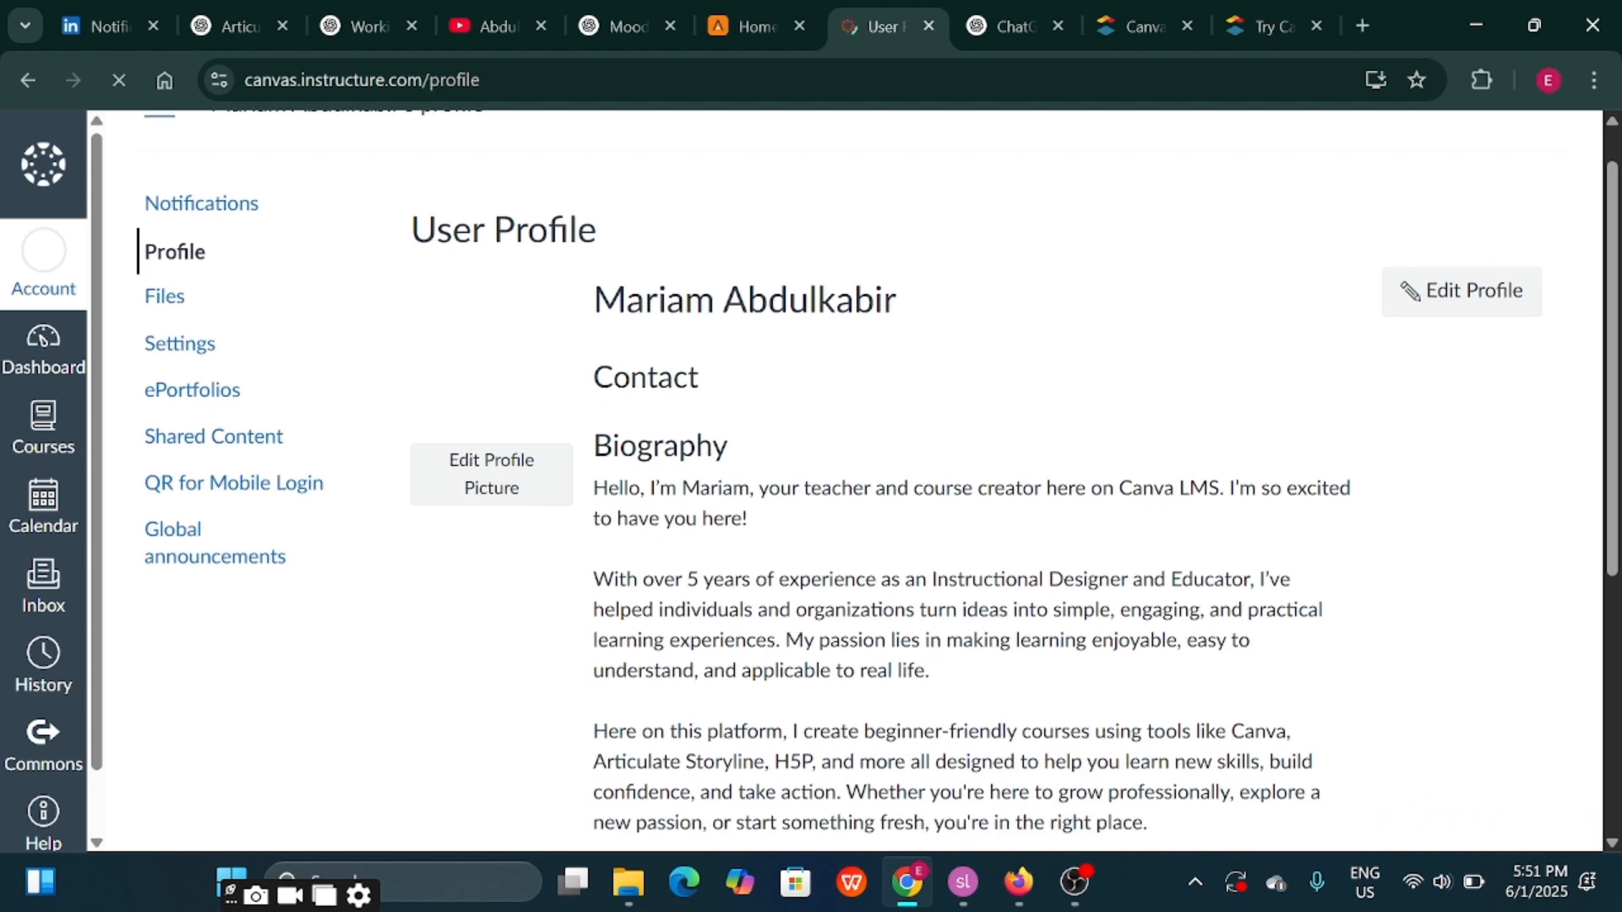
scroll(755, 671, up, 4)
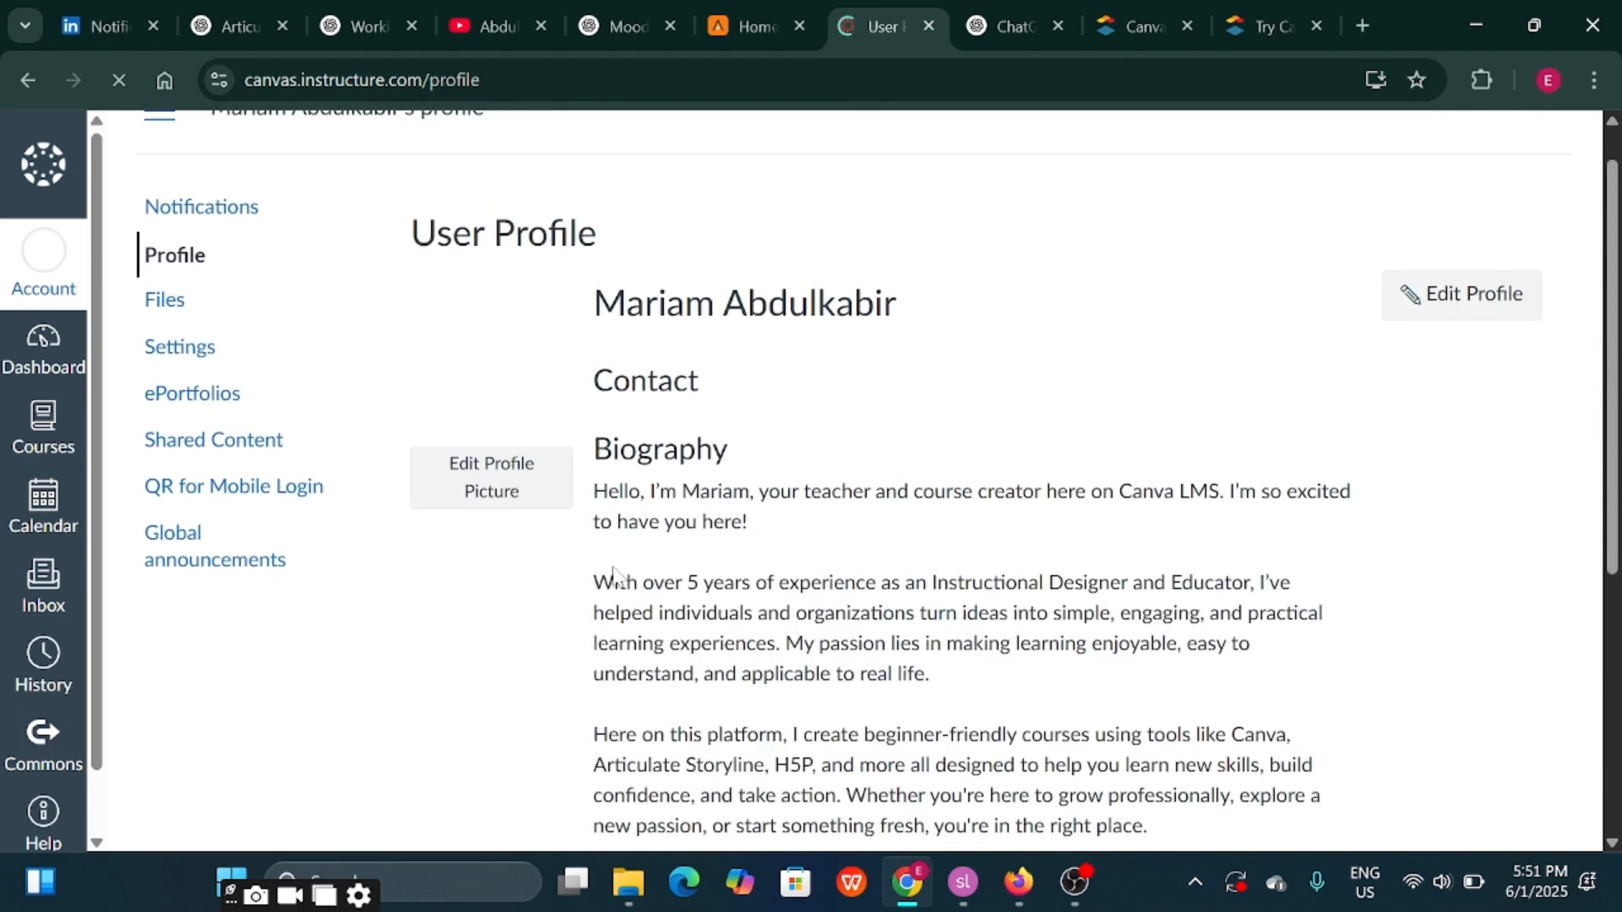
click(521, 499)
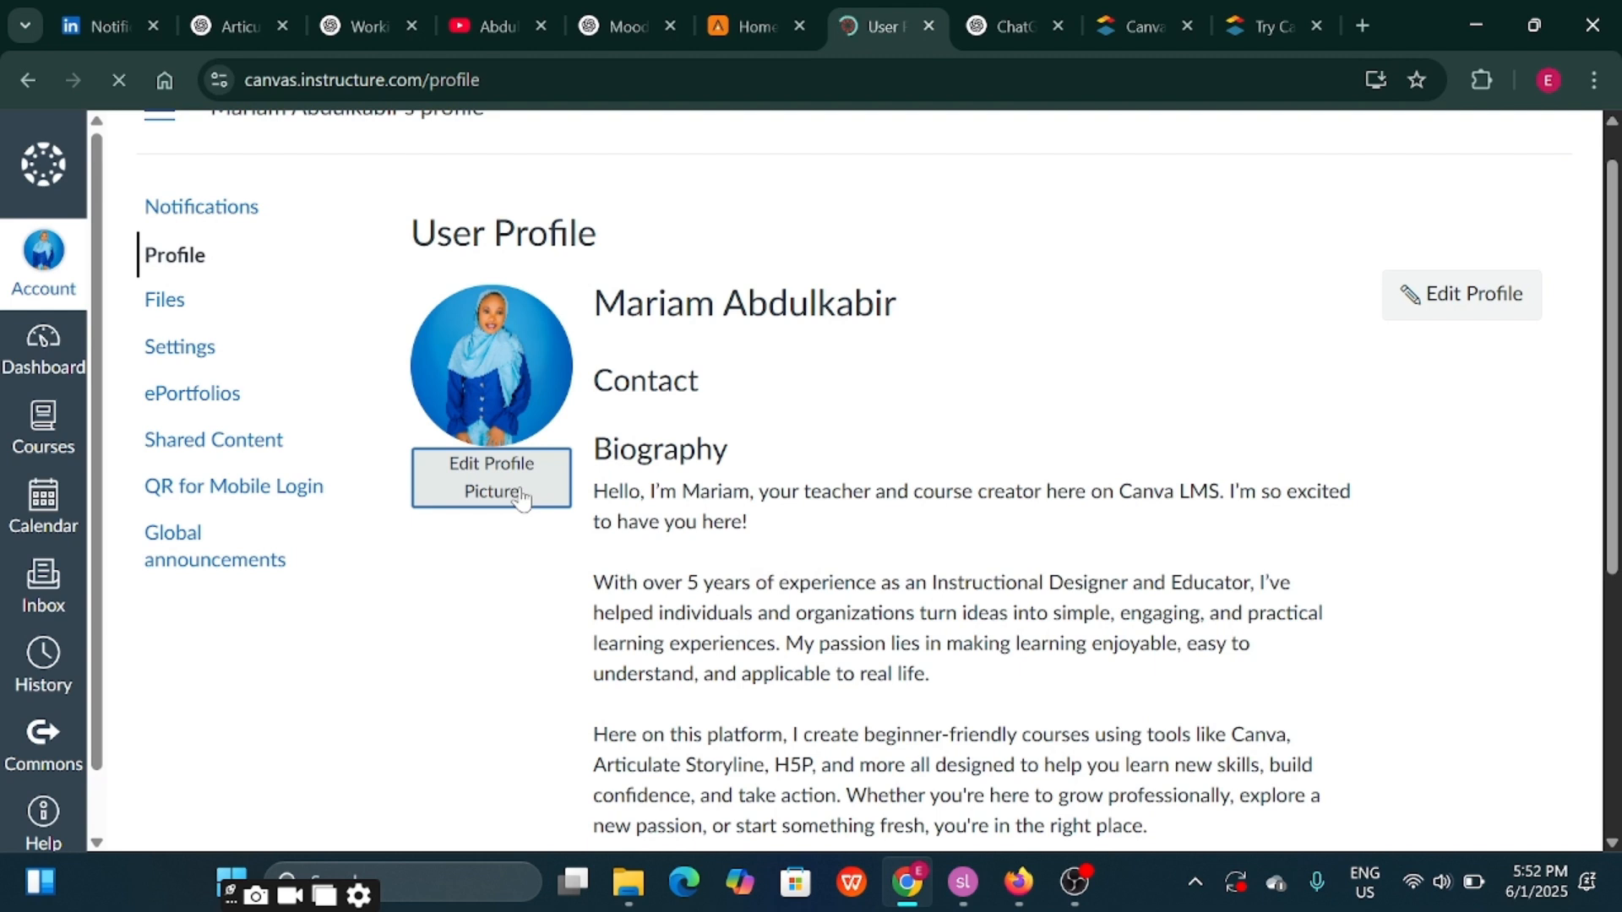
scroll(705, 581, down, 3)
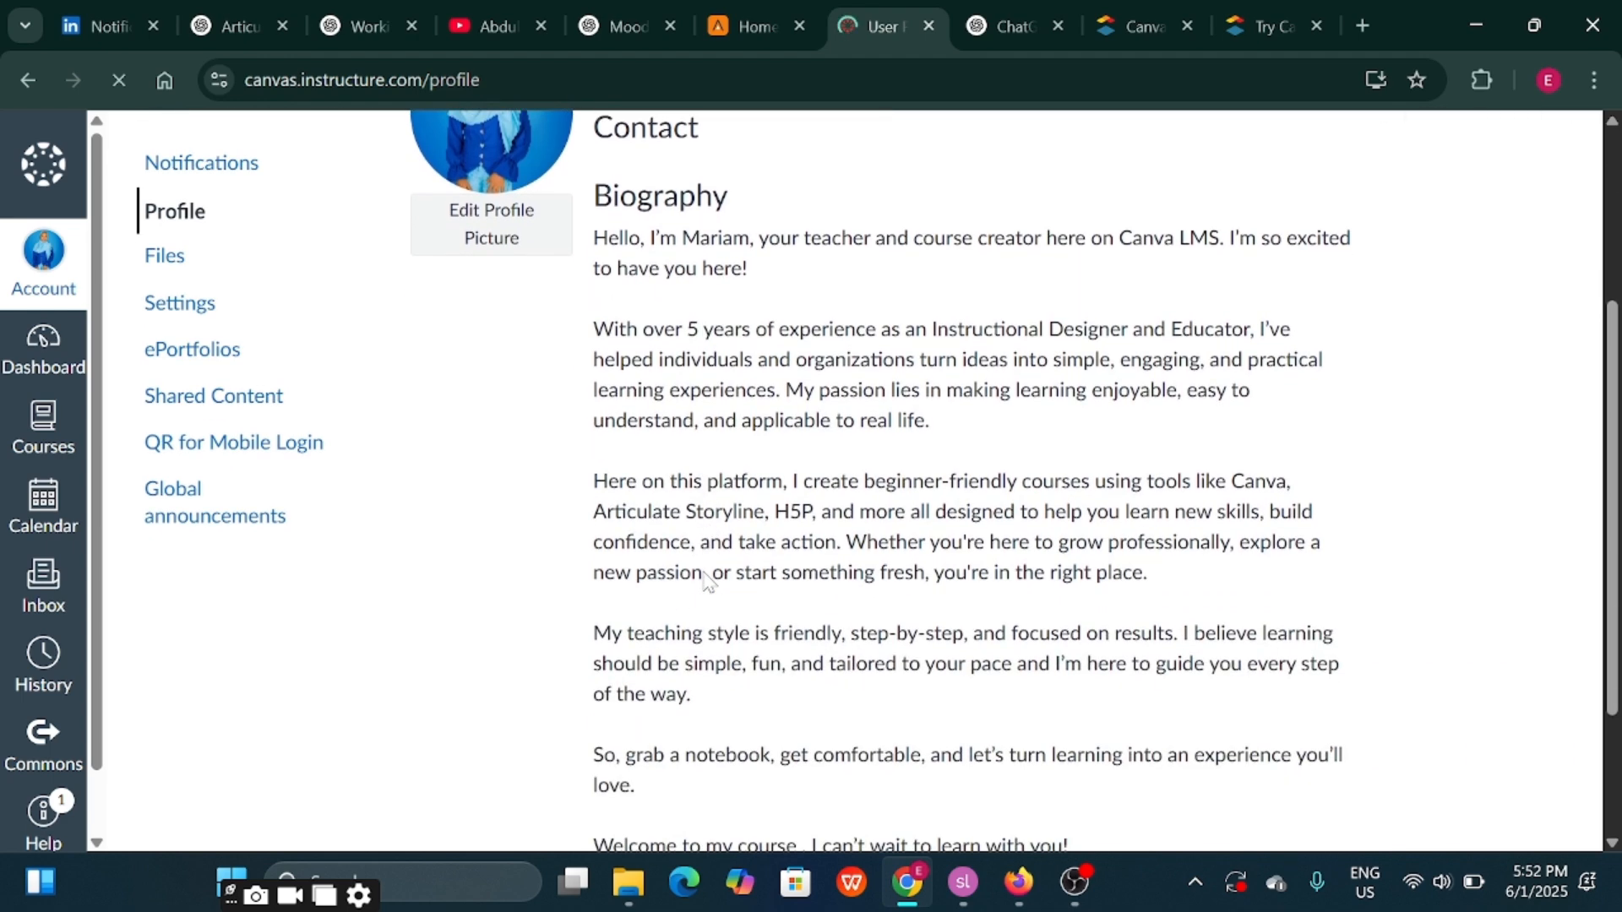
scroll(706, 581, down, 3)
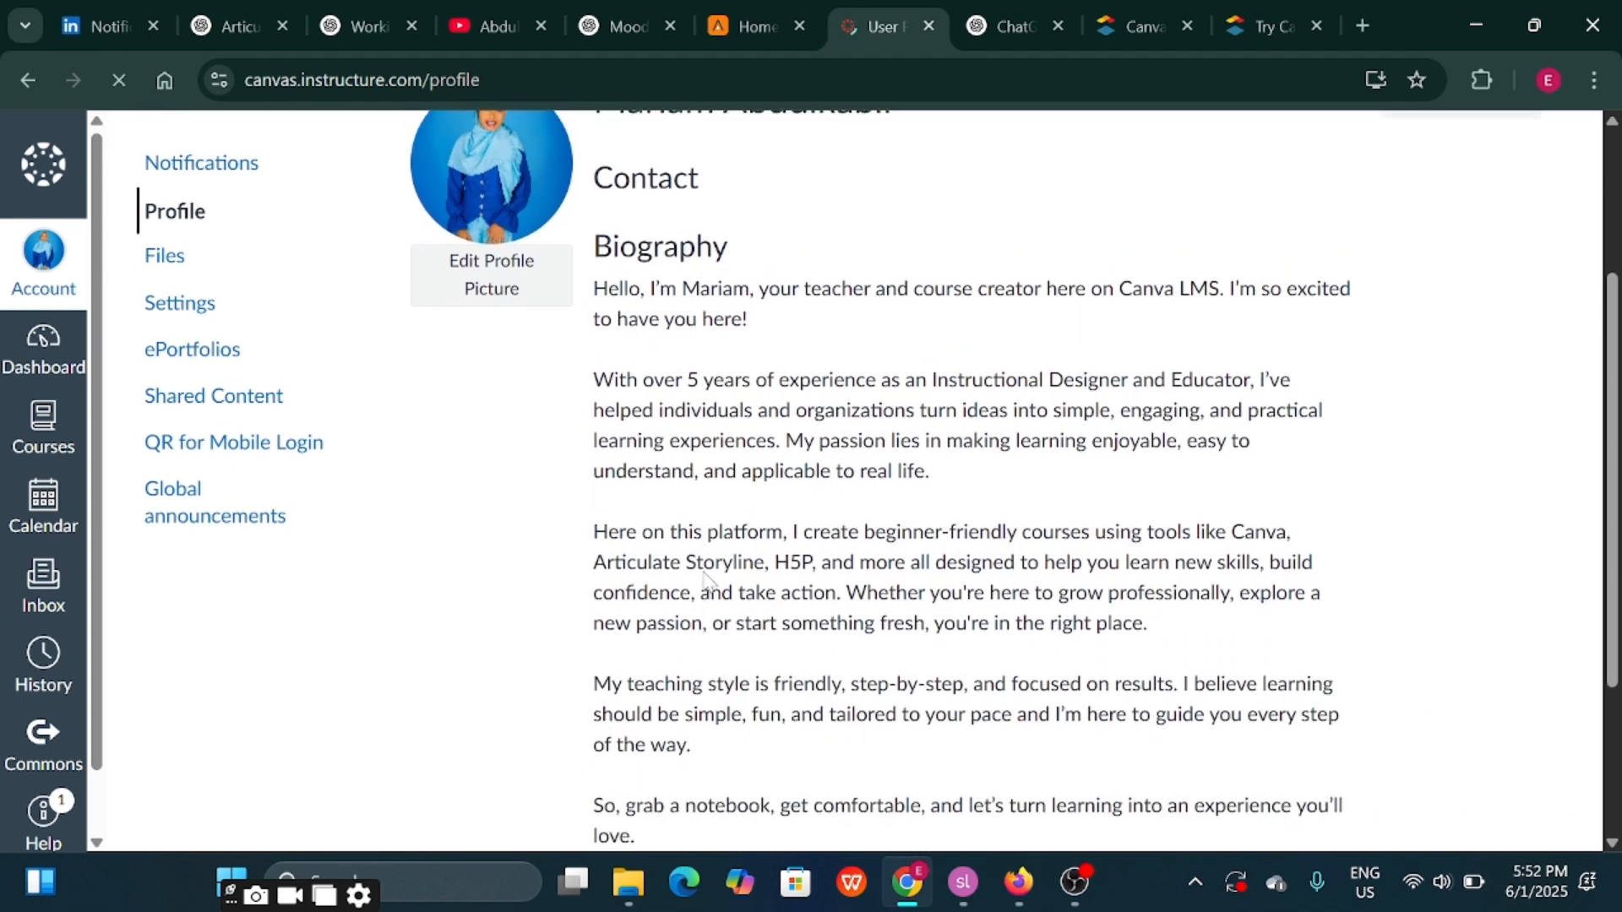
scroll(705, 581, up, 3)
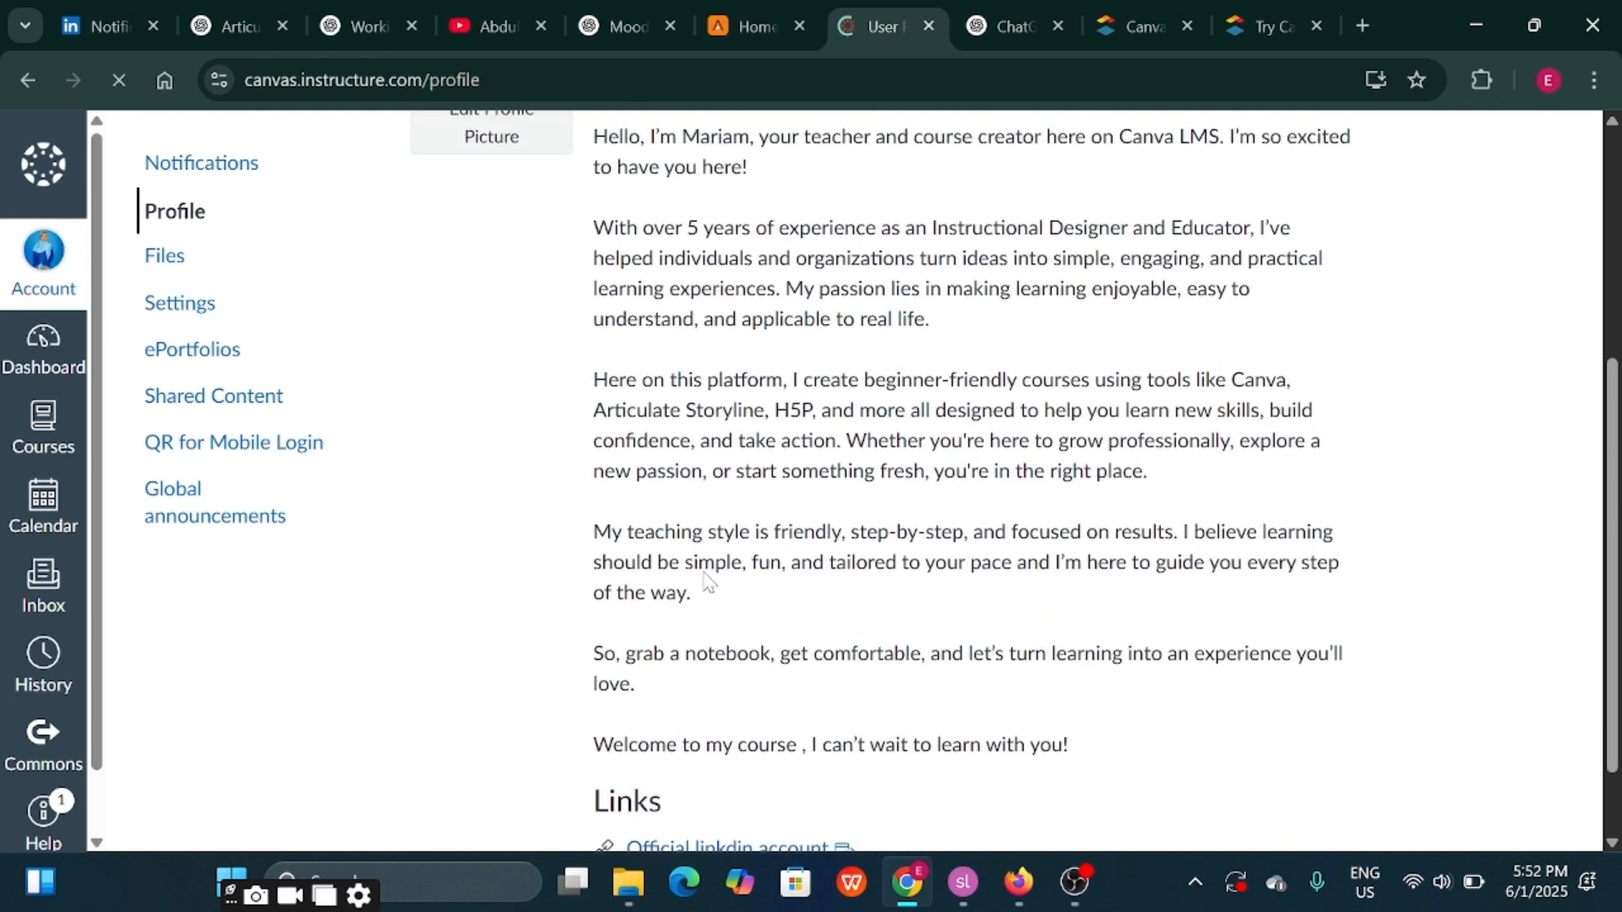
scroll(705, 581, down, 3)
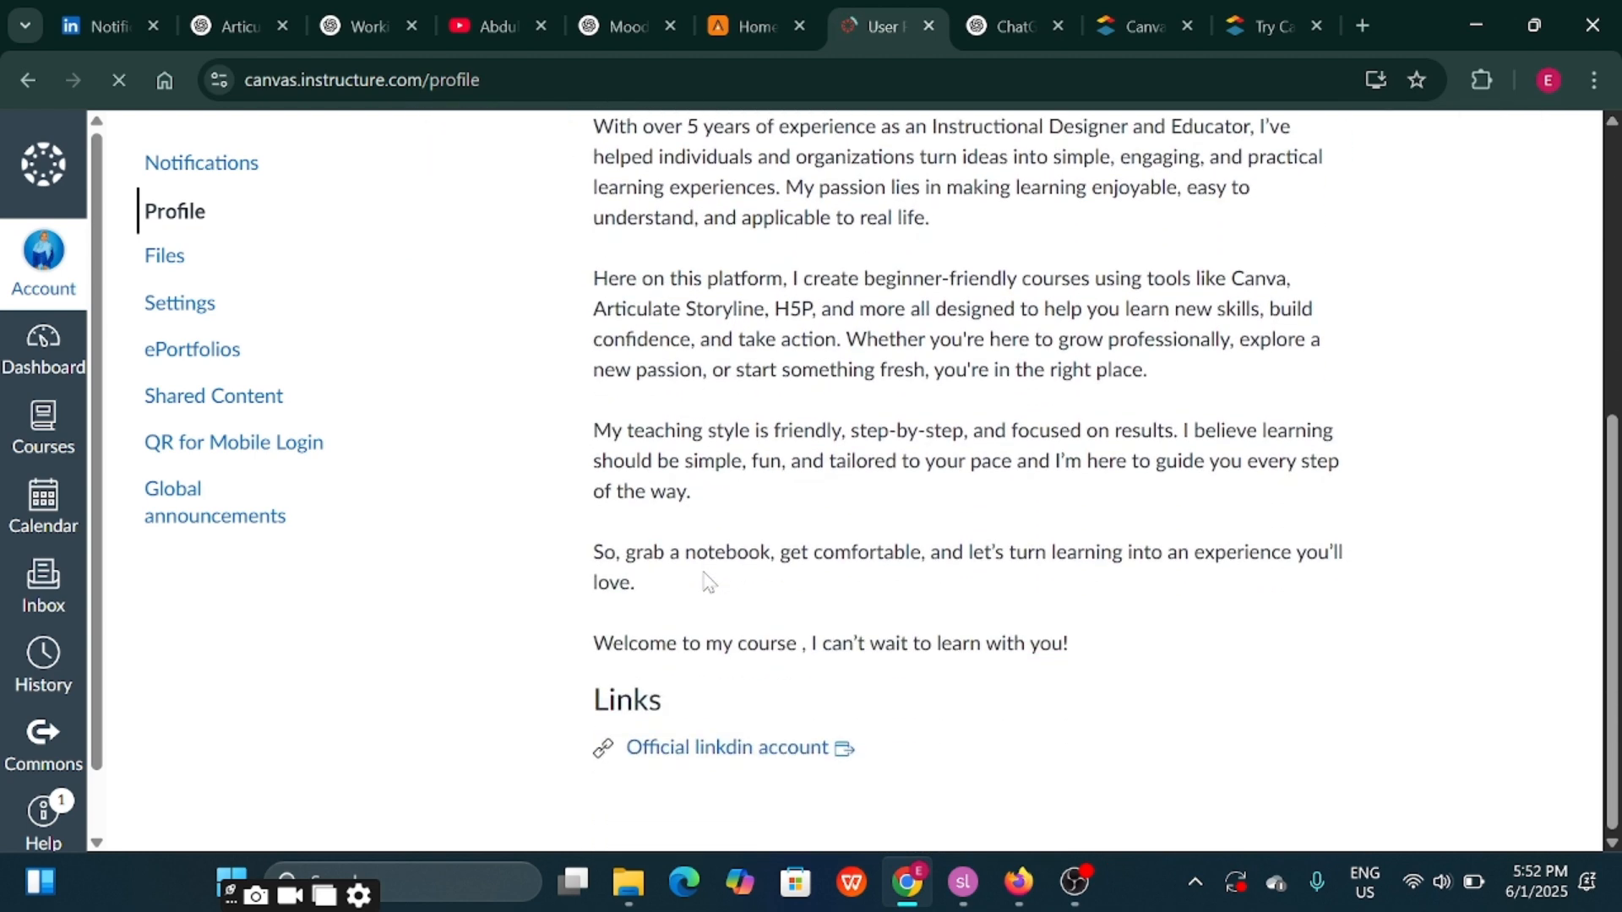
scroll(705, 581, up, 3)
scroll(705, 581, up, 3)
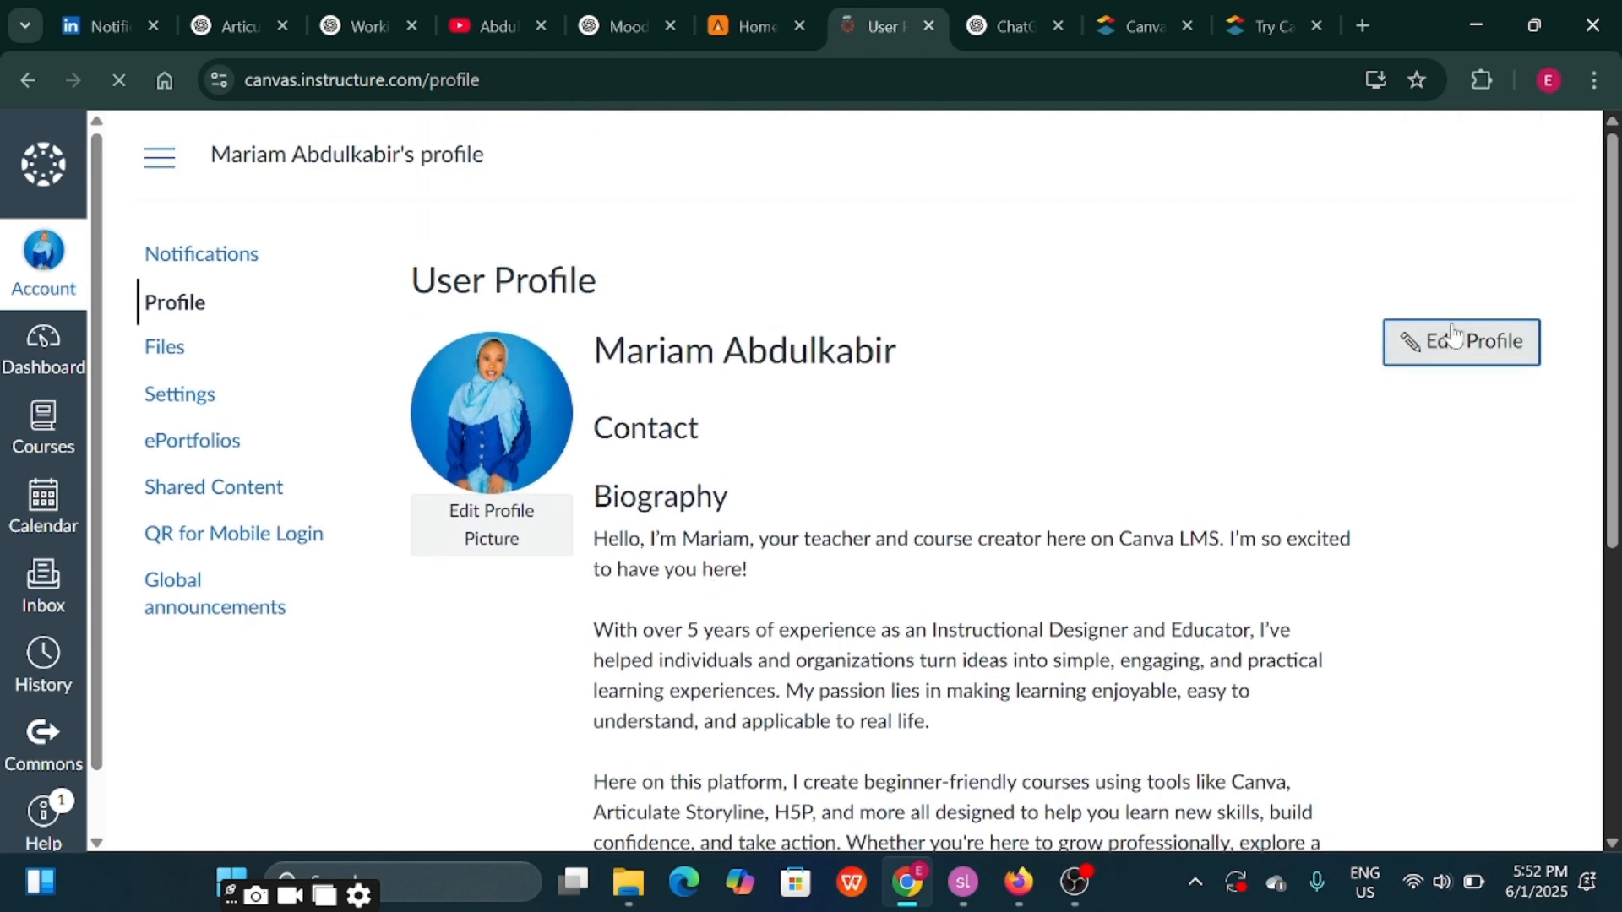
scroll(739, 612, down, 2)
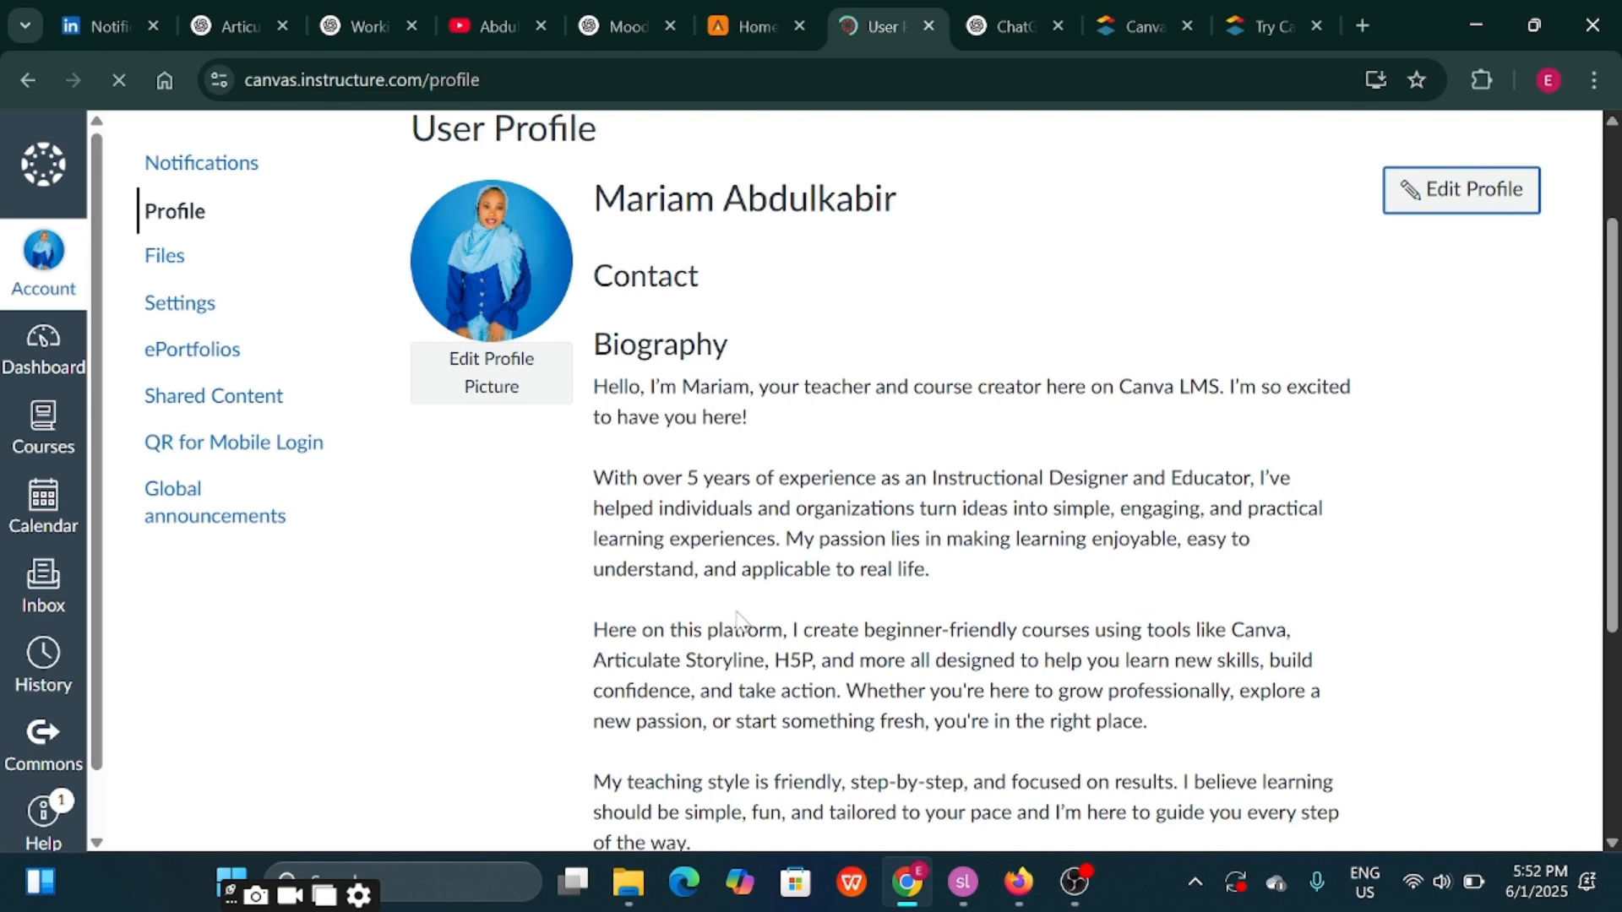
scroll(739, 623, down, 1)
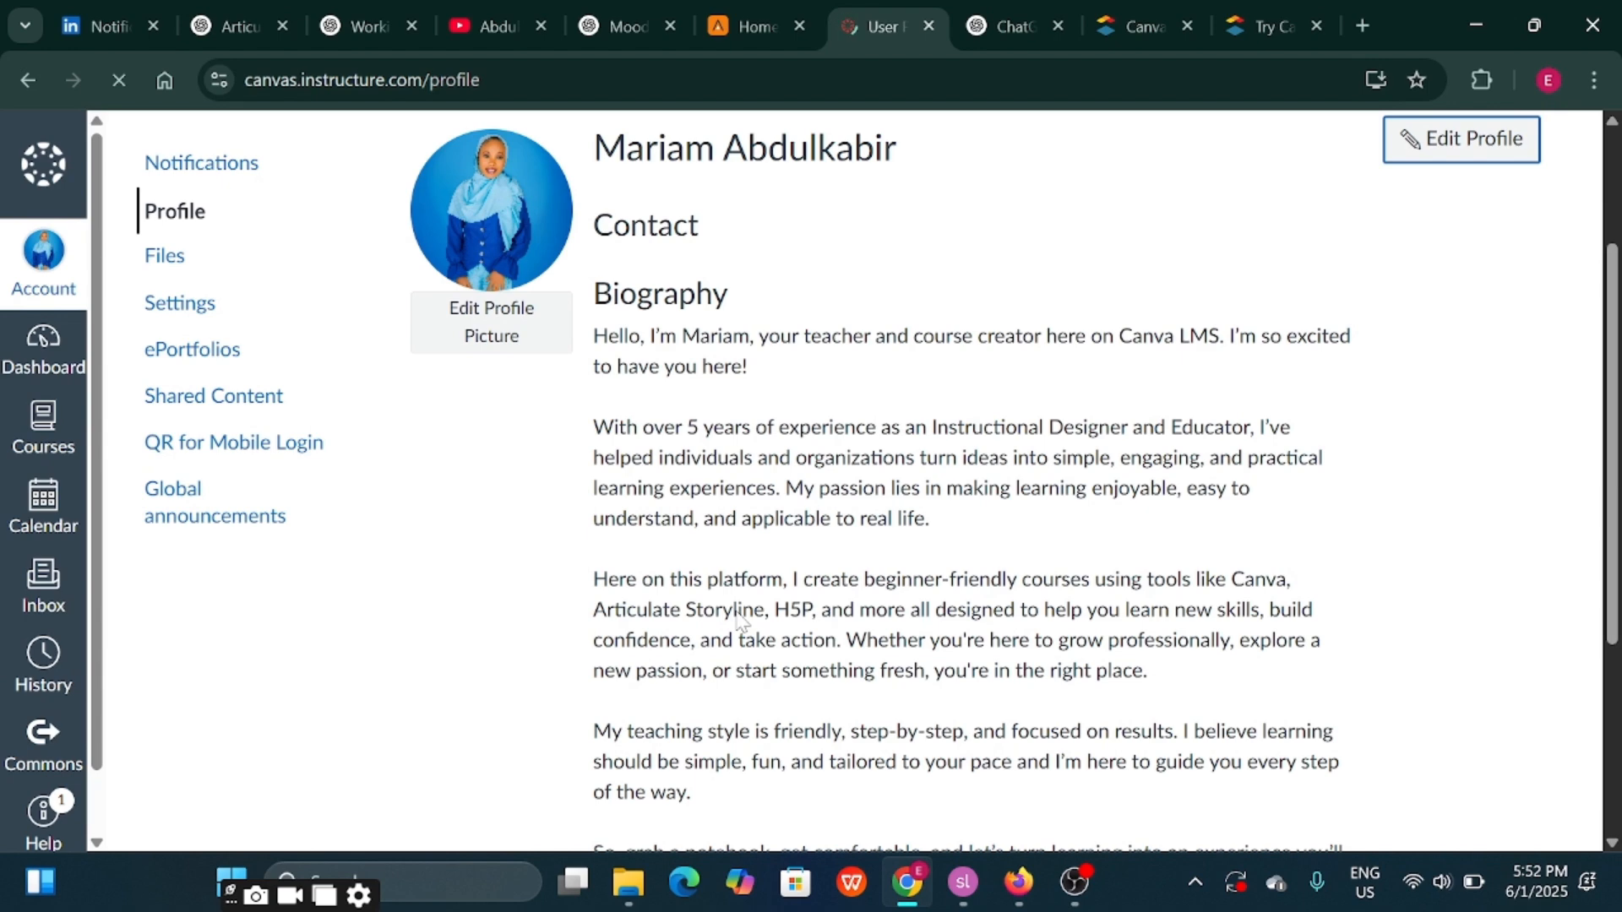
scroll(739, 623, down, 4)
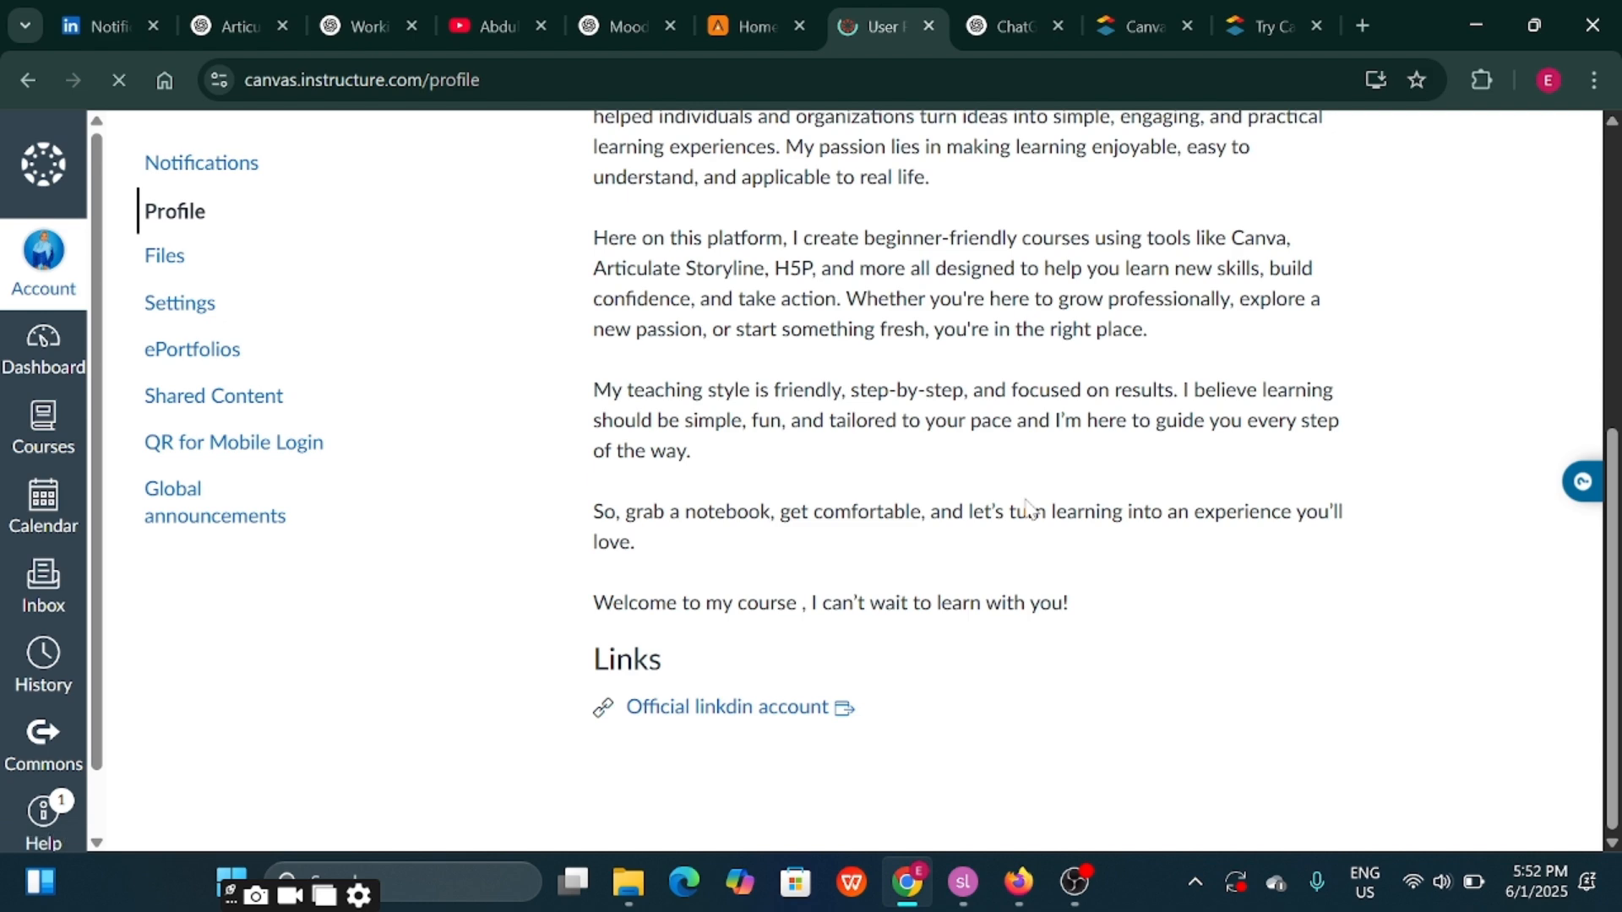
scroll(1031, 509, up, 1)
scroll(1030, 510, up, 6)
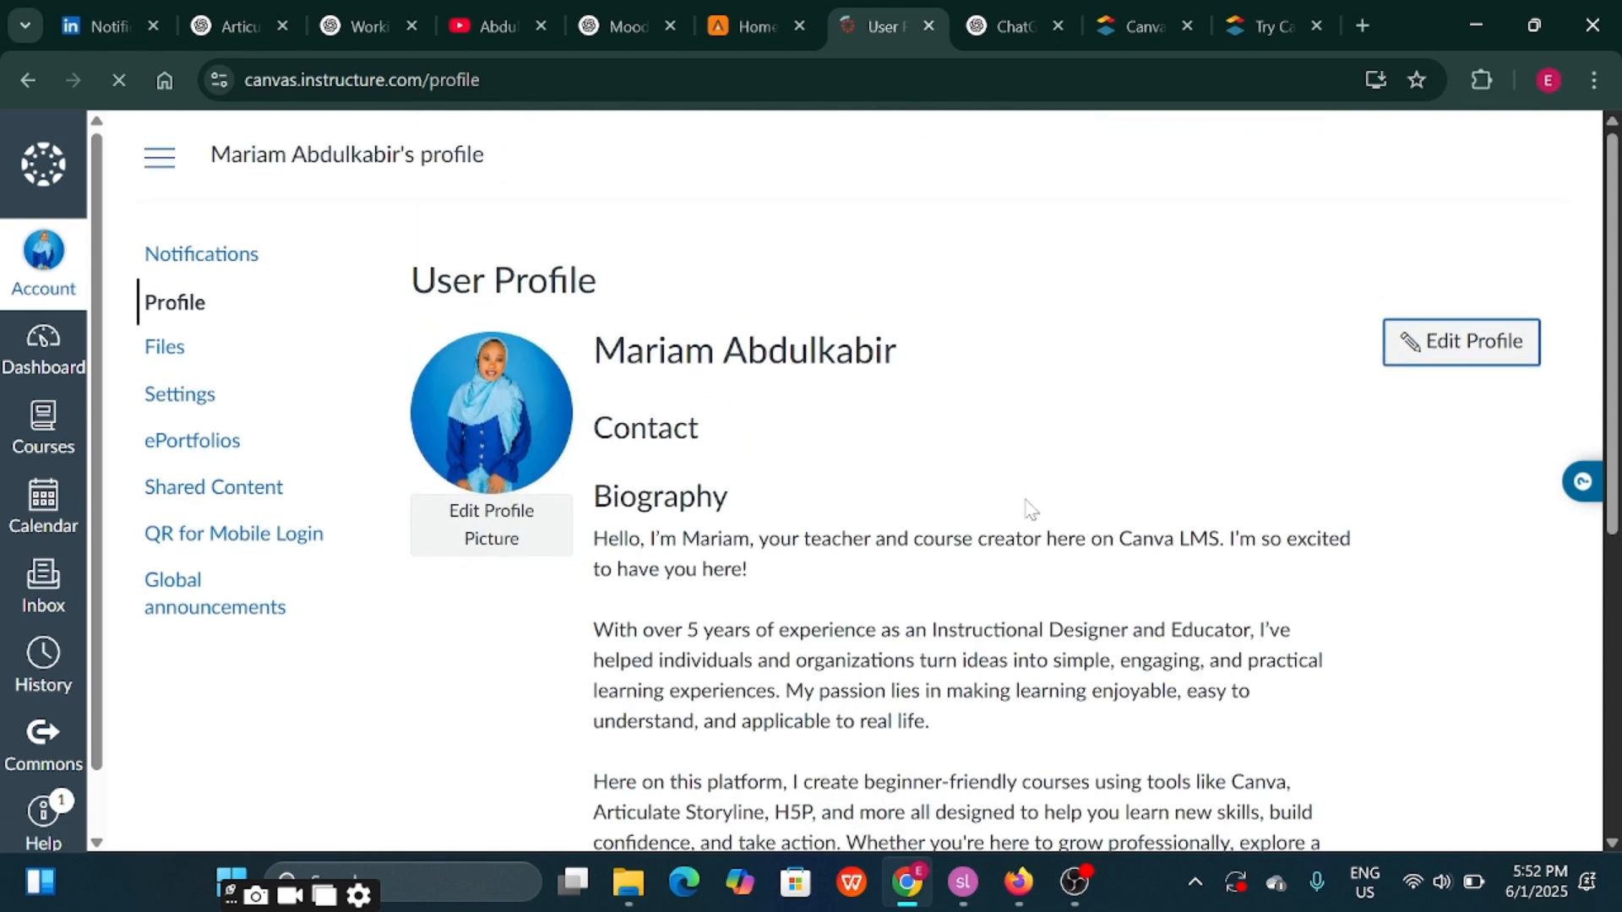
Go to the account's ePortfolios page and start creating a new ePortfolio
click(169, 446)
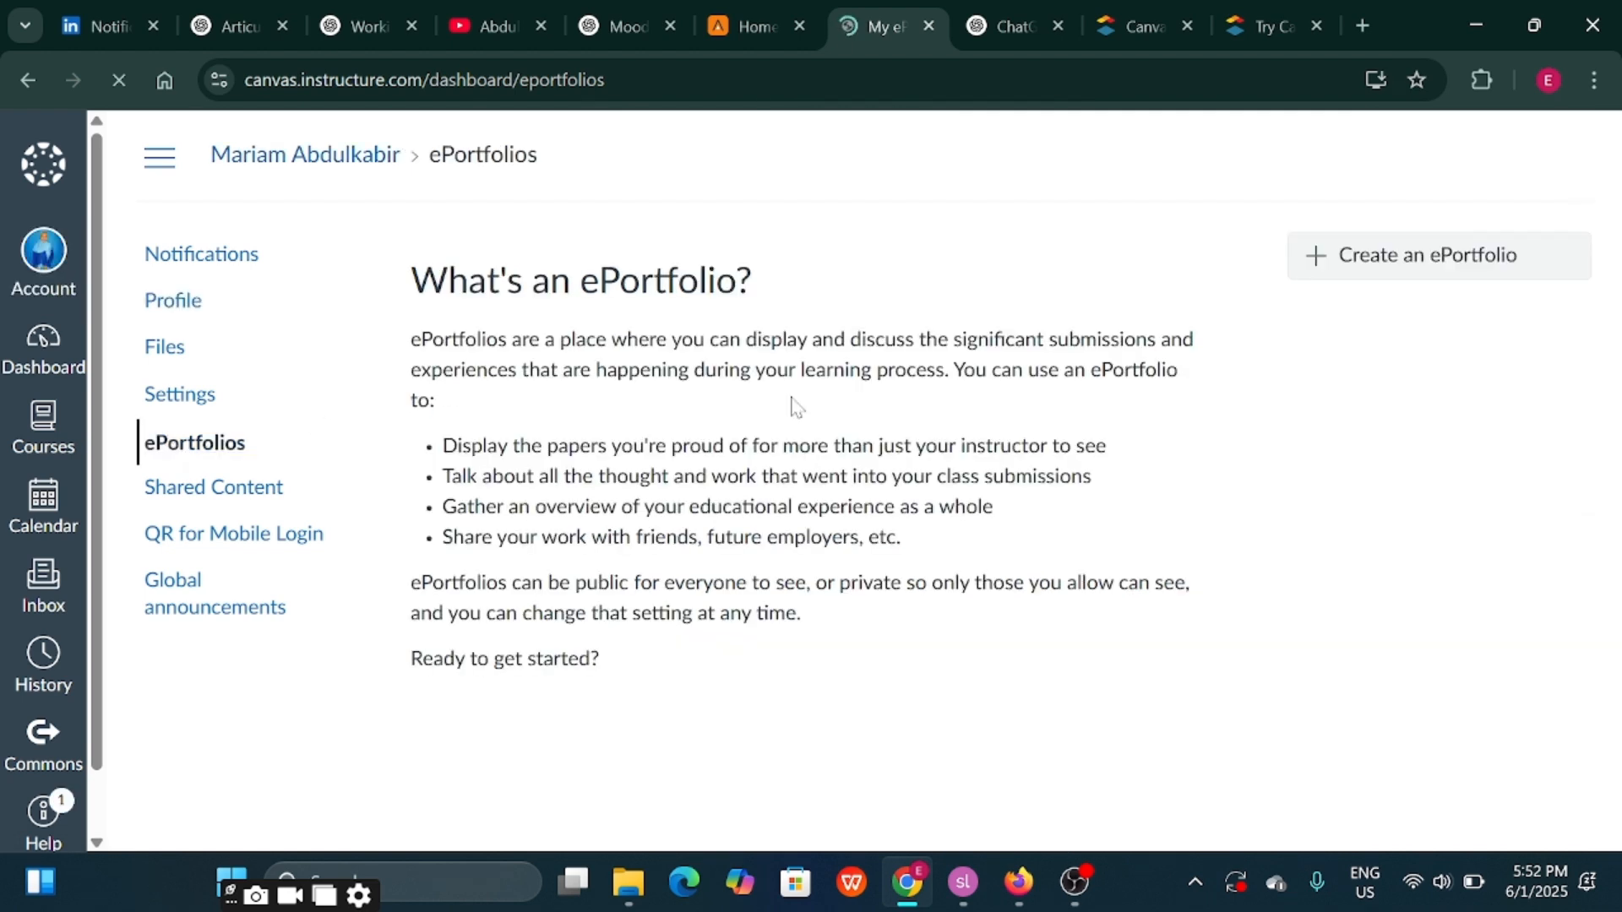
click(1354, 271)
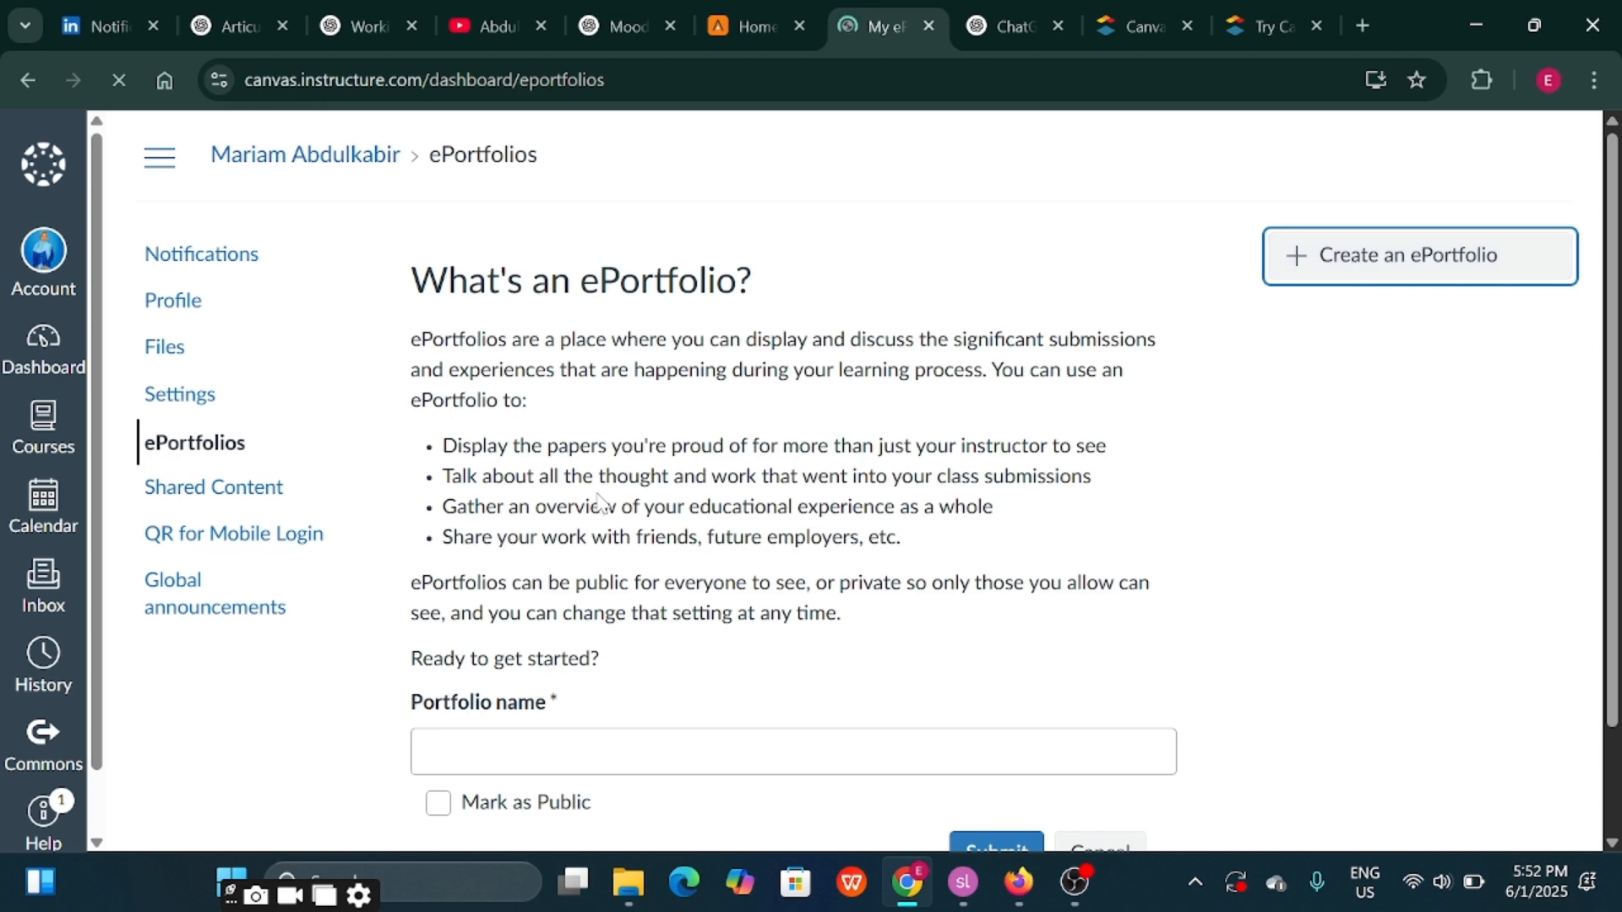
scroll(598, 502, down, 1)
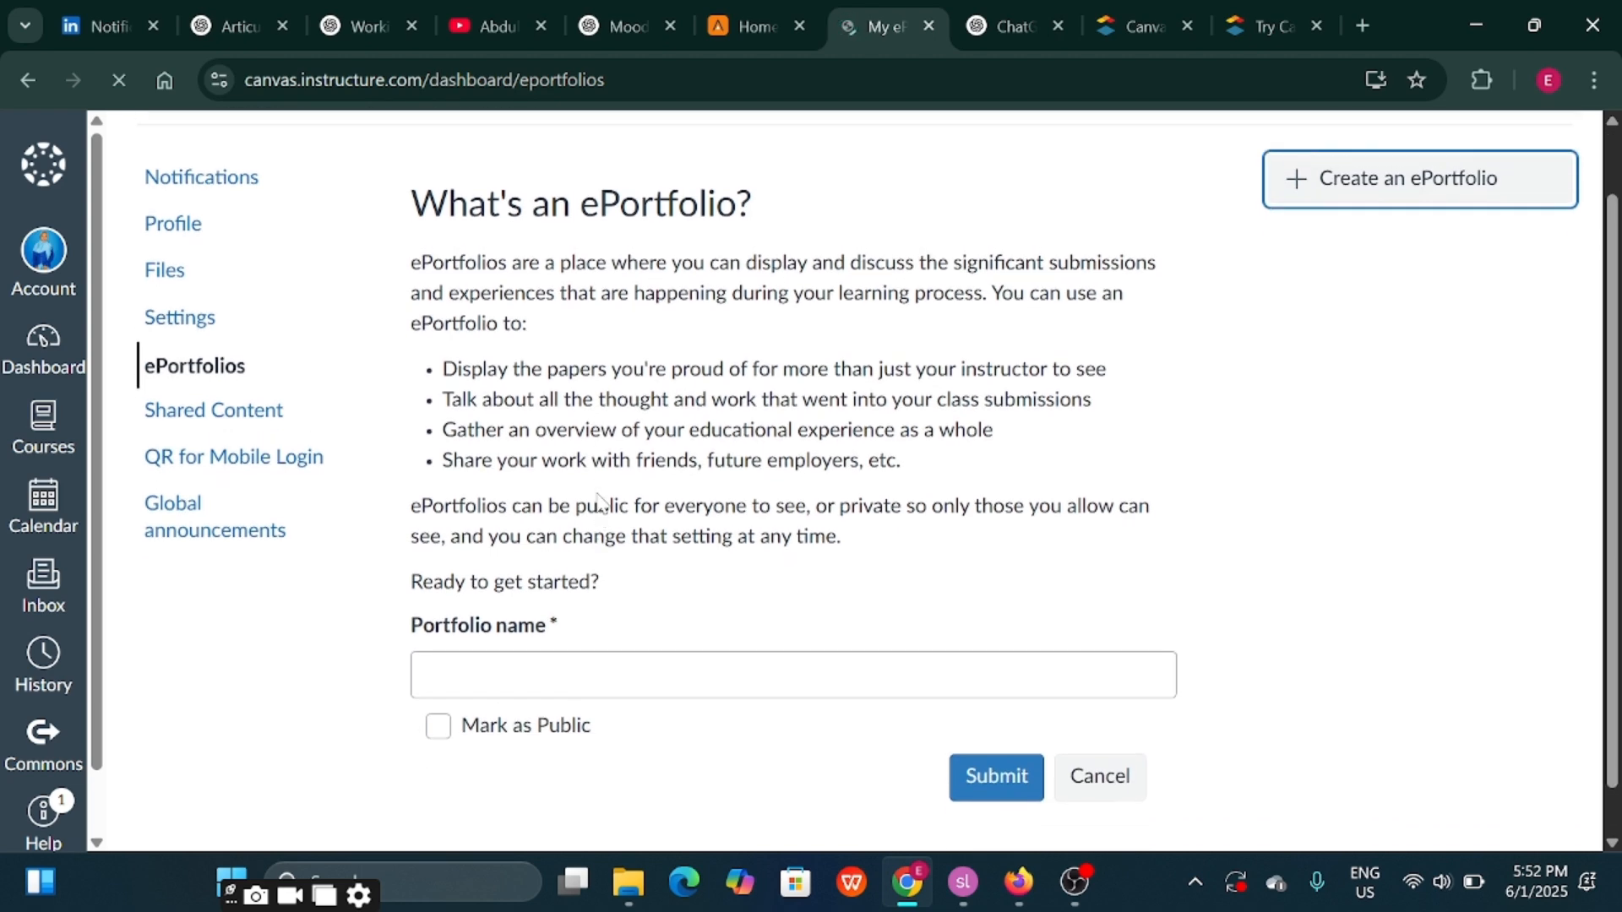
scroll(598, 504, up, 1)
scroll(598, 504, down, 1)
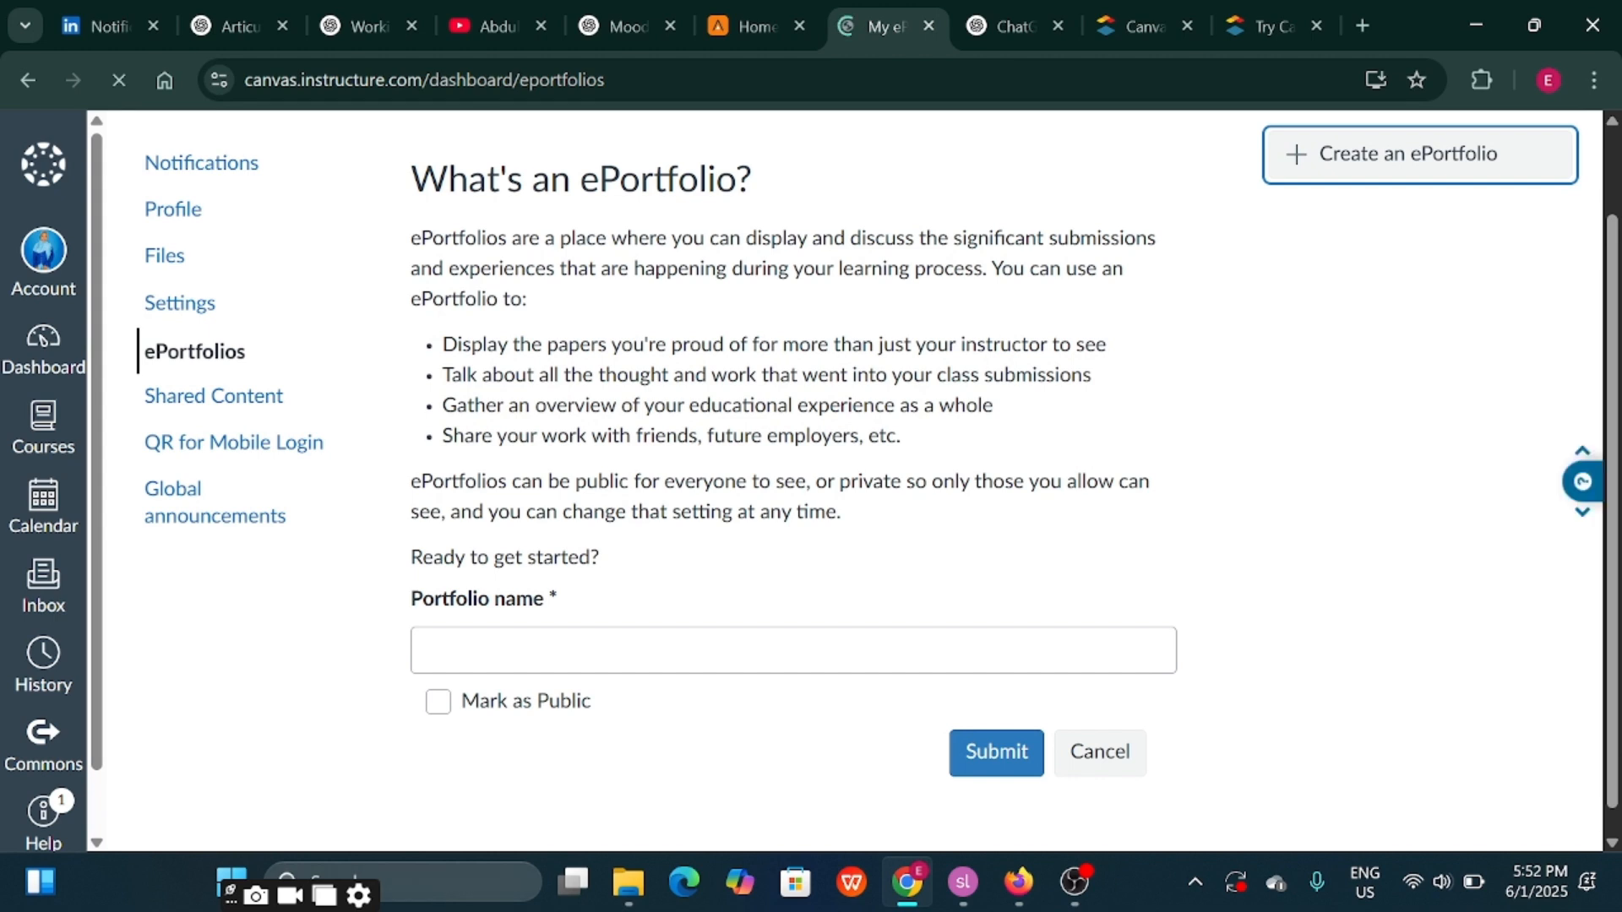
Name the ePortfolio with the owner's first name followed by "elearning", keep it private and submit it
click(507, 651)
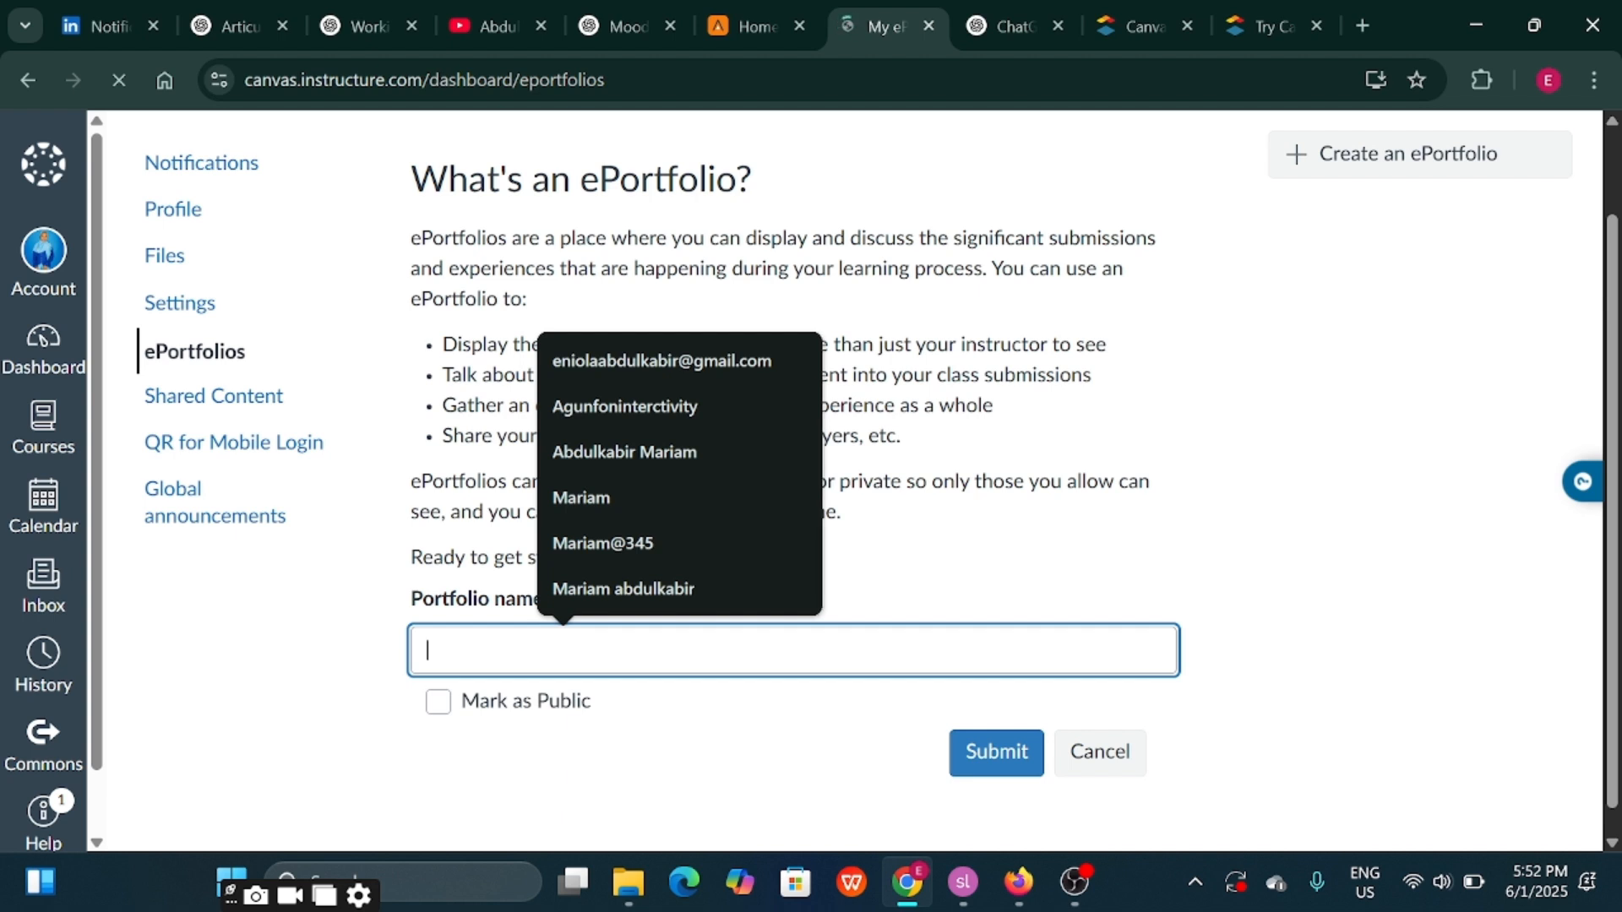
text(Mar)
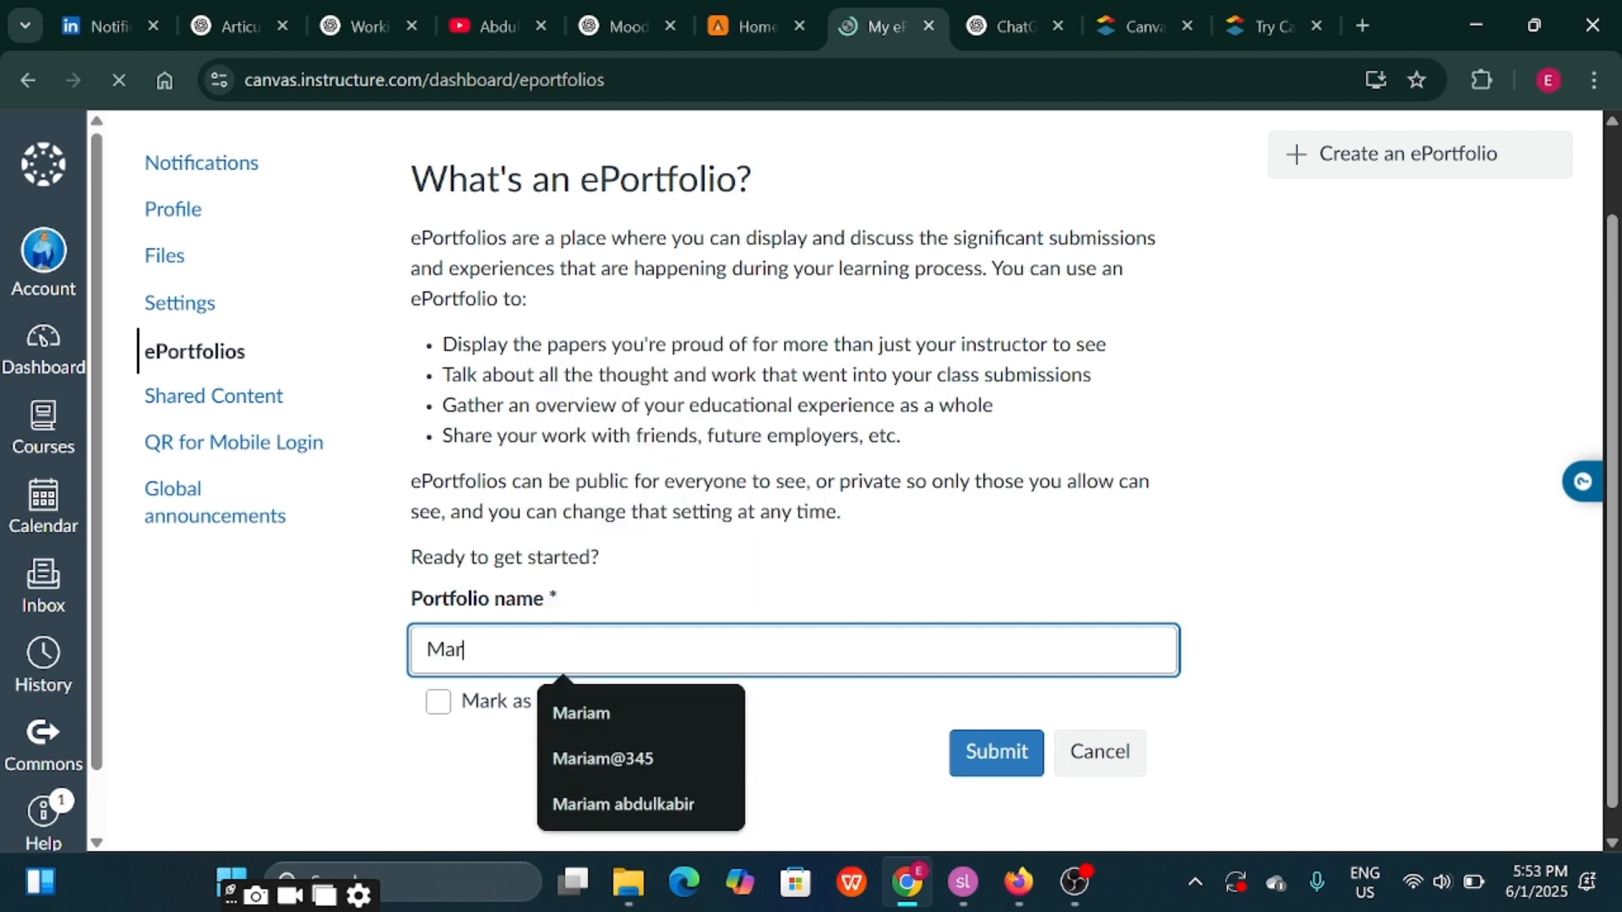
text(iam el)
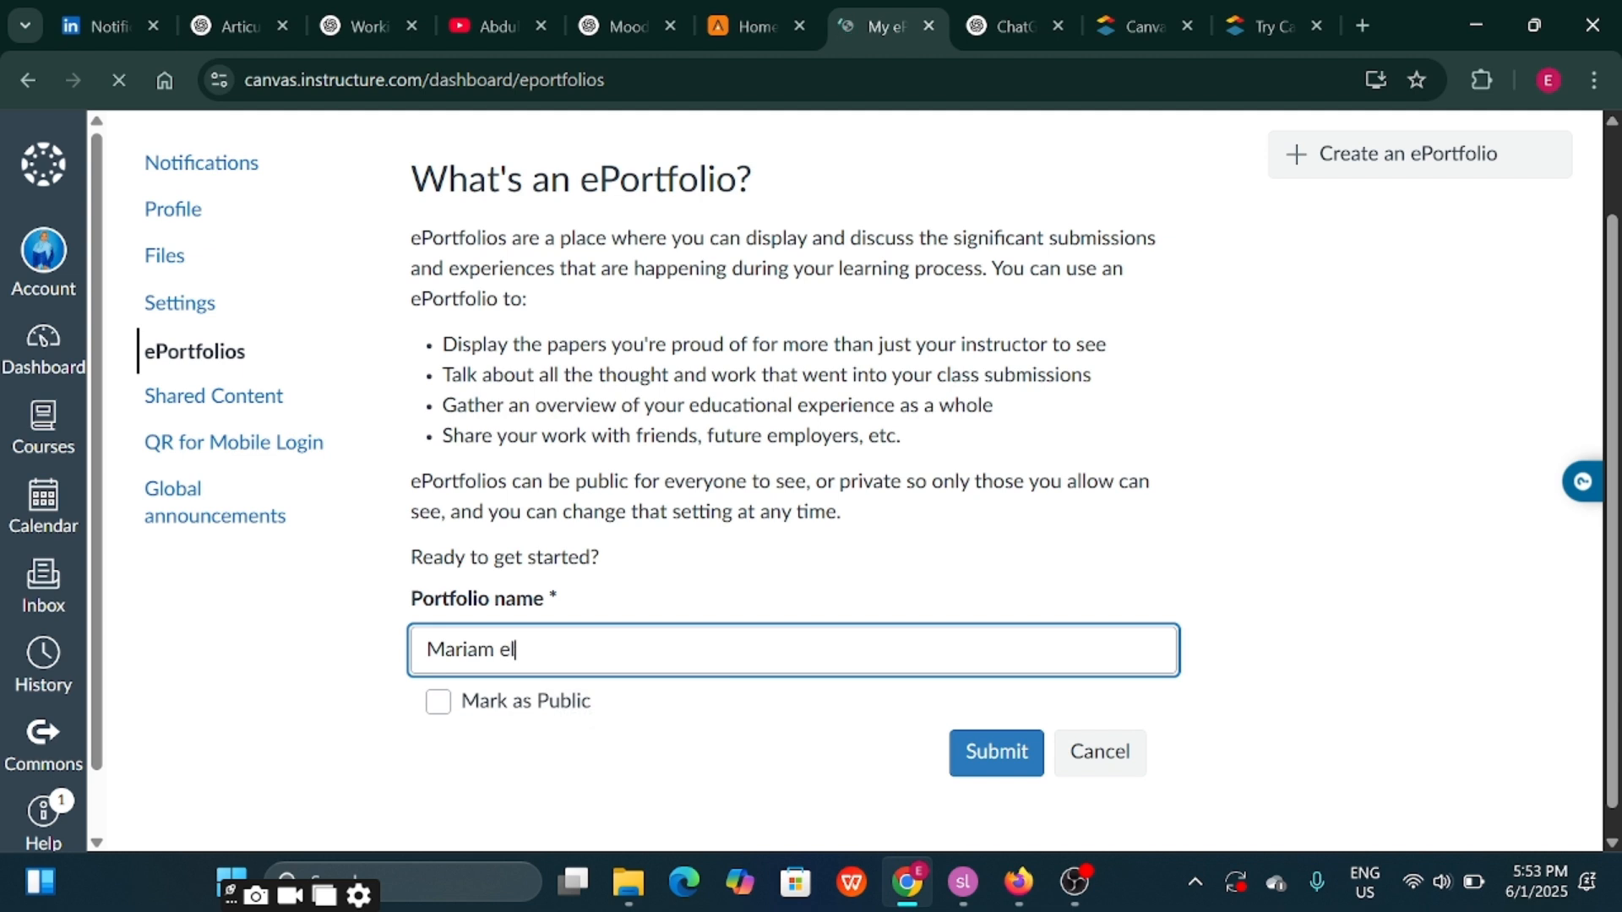
text(earning)
click(436, 707)
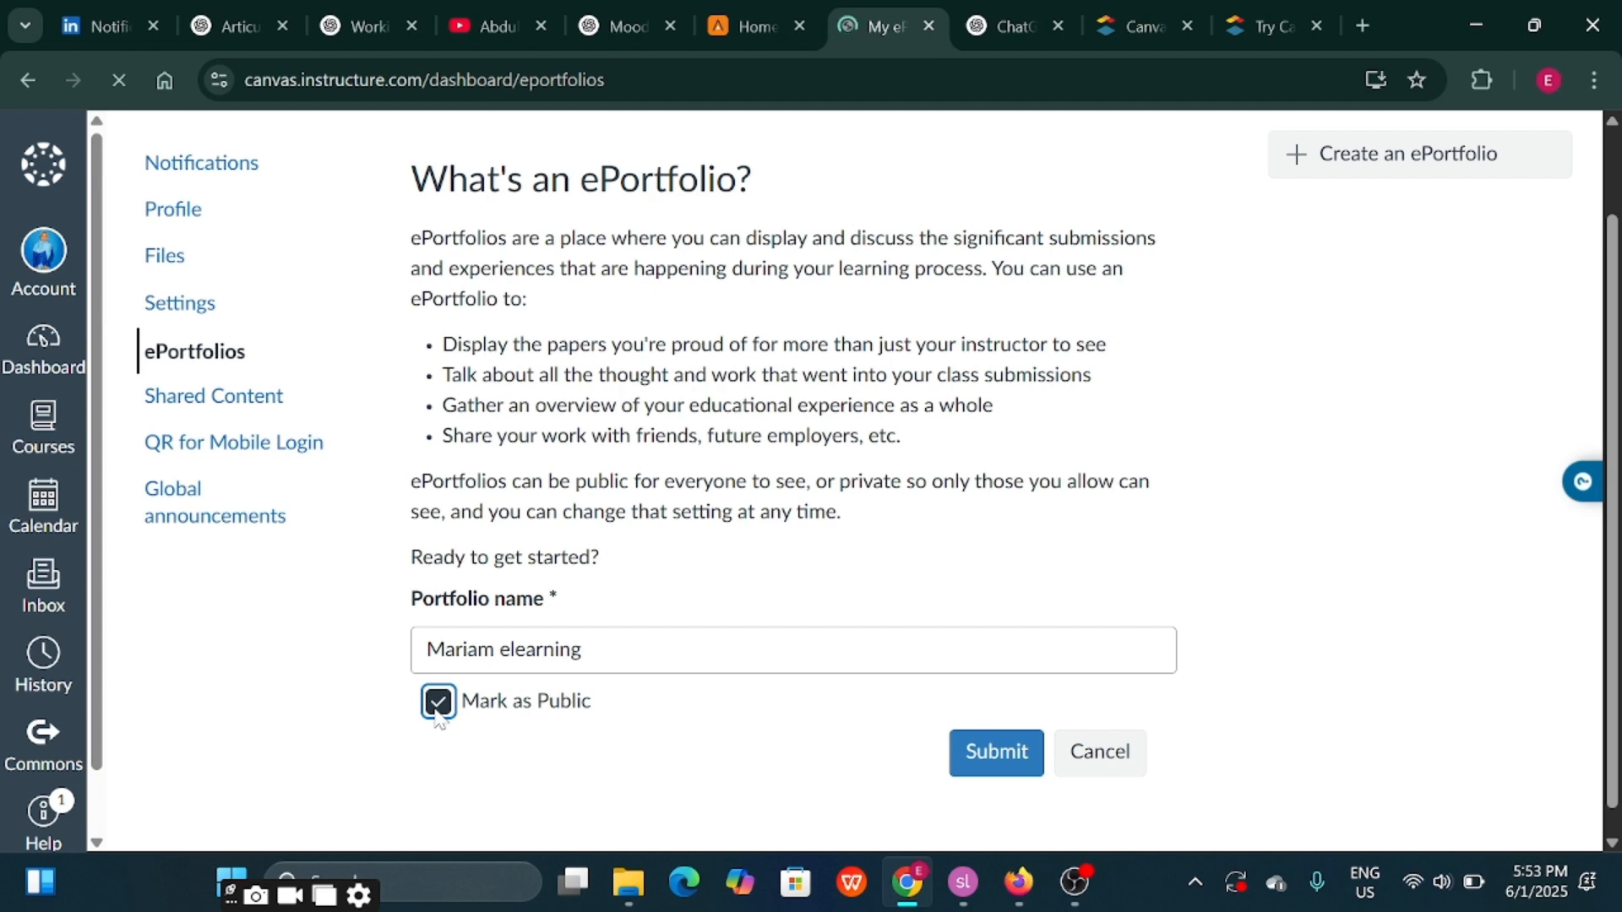
click(437, 709)
click(955, 760)
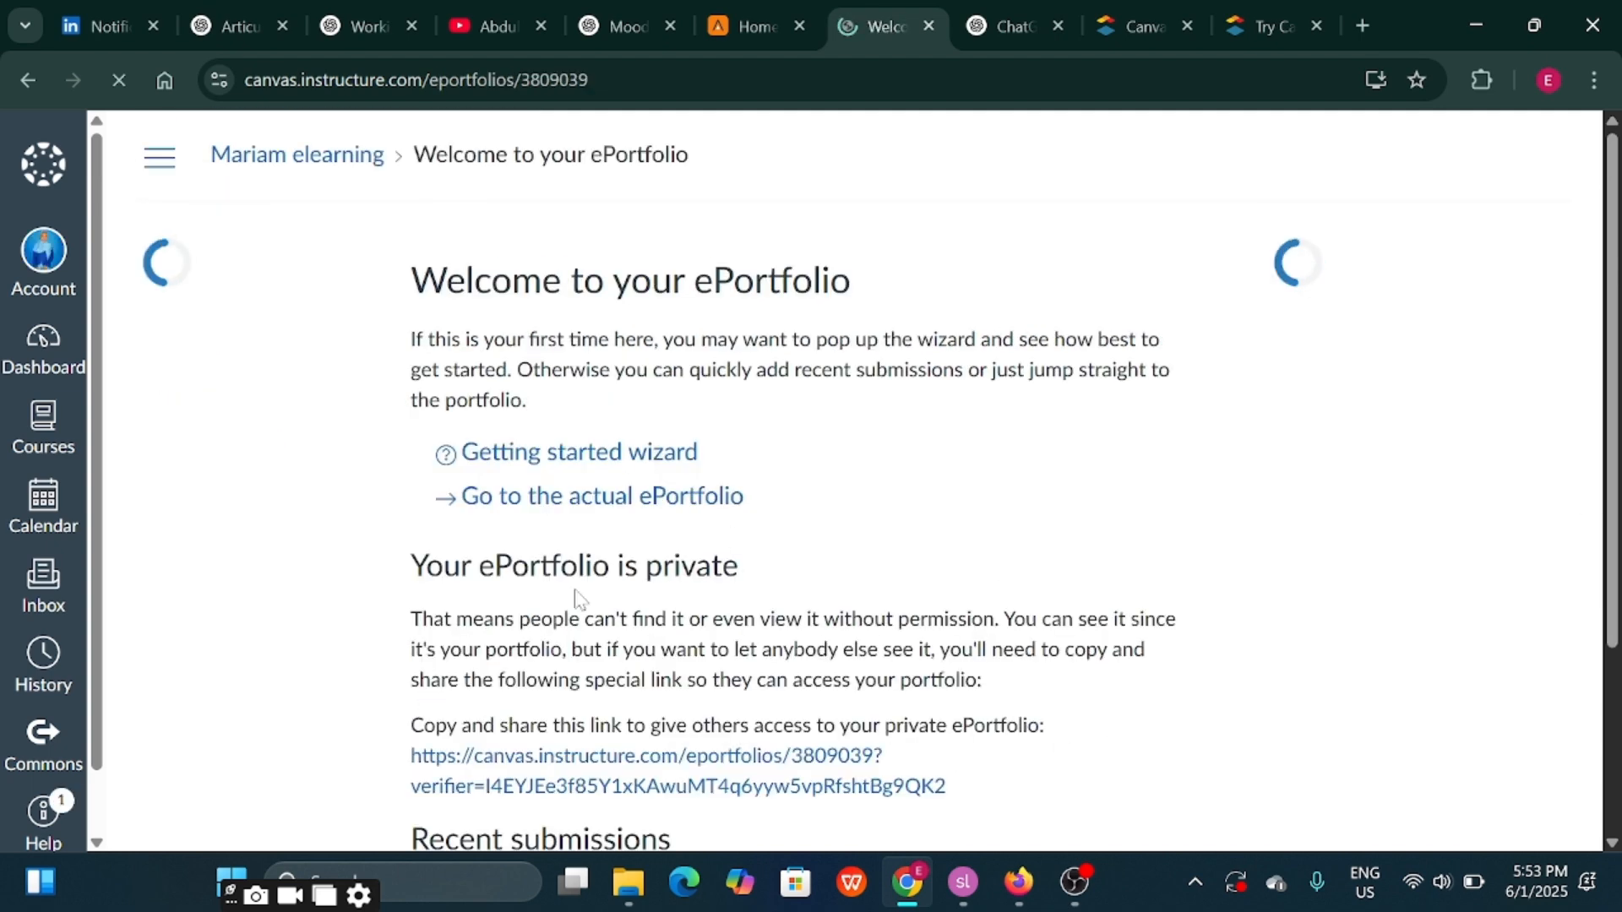
scroll(577, 598, down, 1)
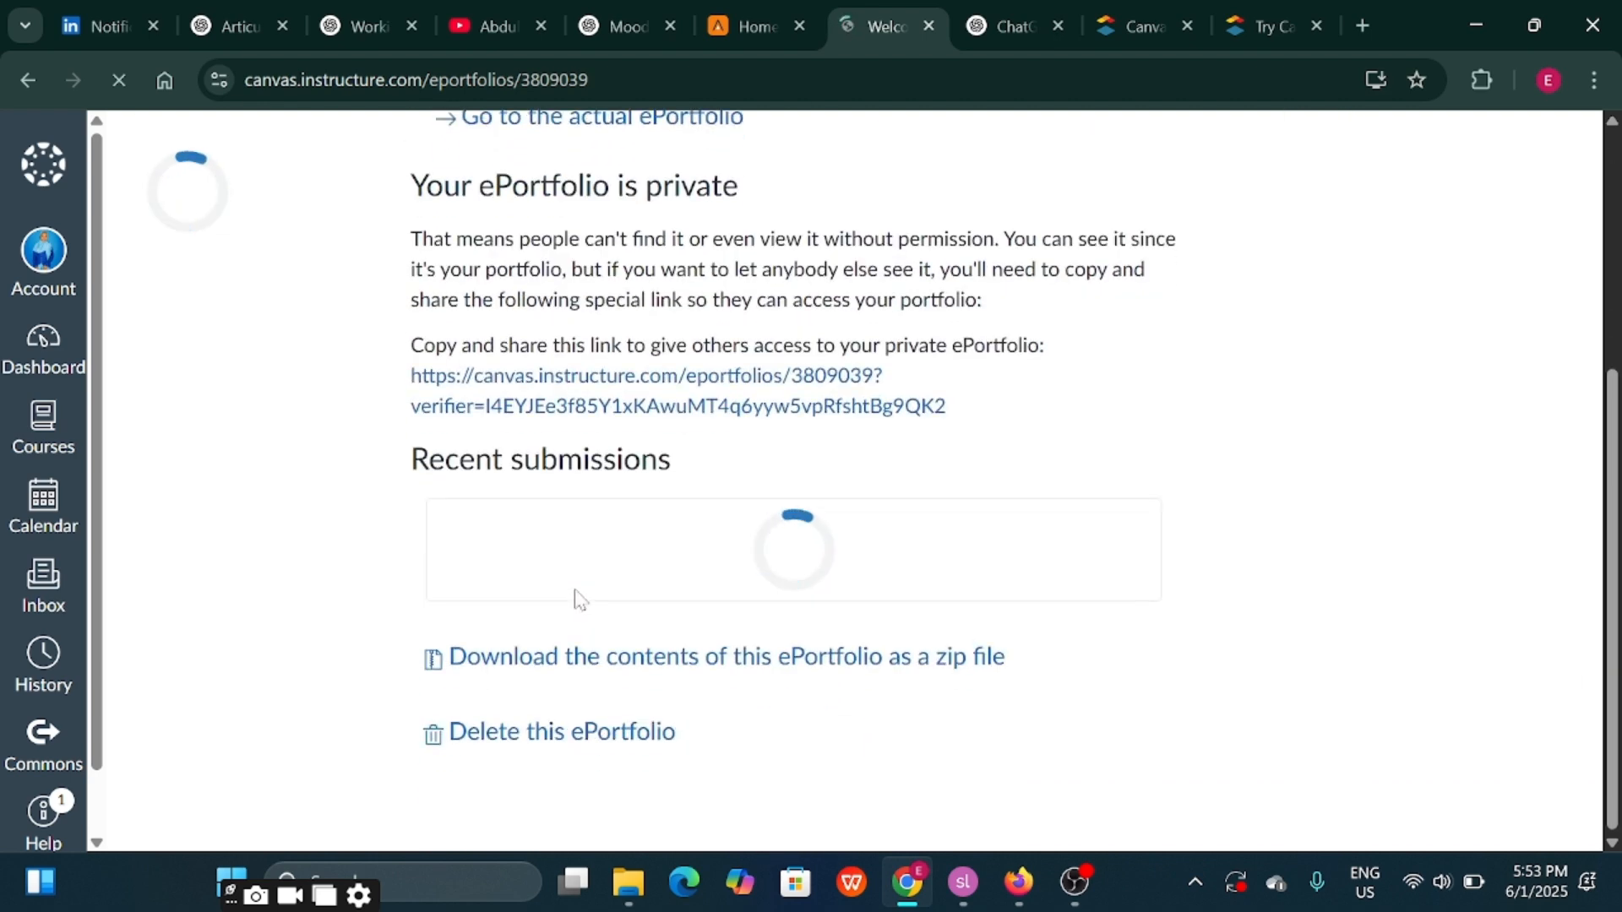
Examine the new ePortfolio's welcome page, including the getting-started links, private sharing link, recent submissions, and download and delete options
scroll(580, 601, up, 1)
scroll(580, 600, down, 1)
scroll(580, 600, up, 1)
scroll(581, 601, up, 2)
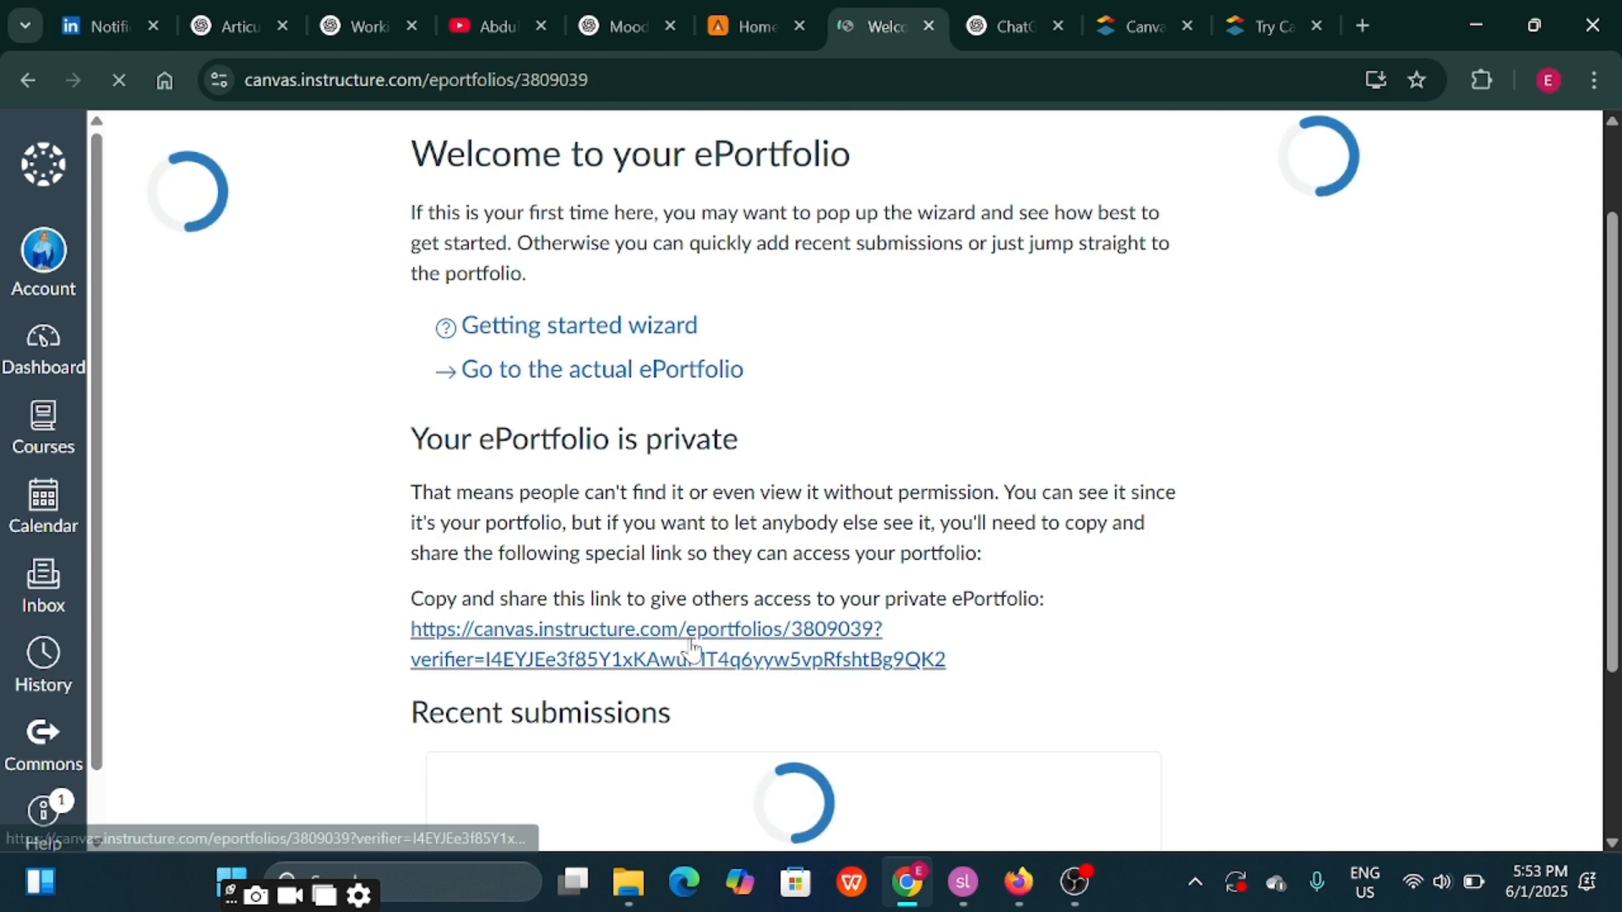
scroll(916, 482, up, 1)
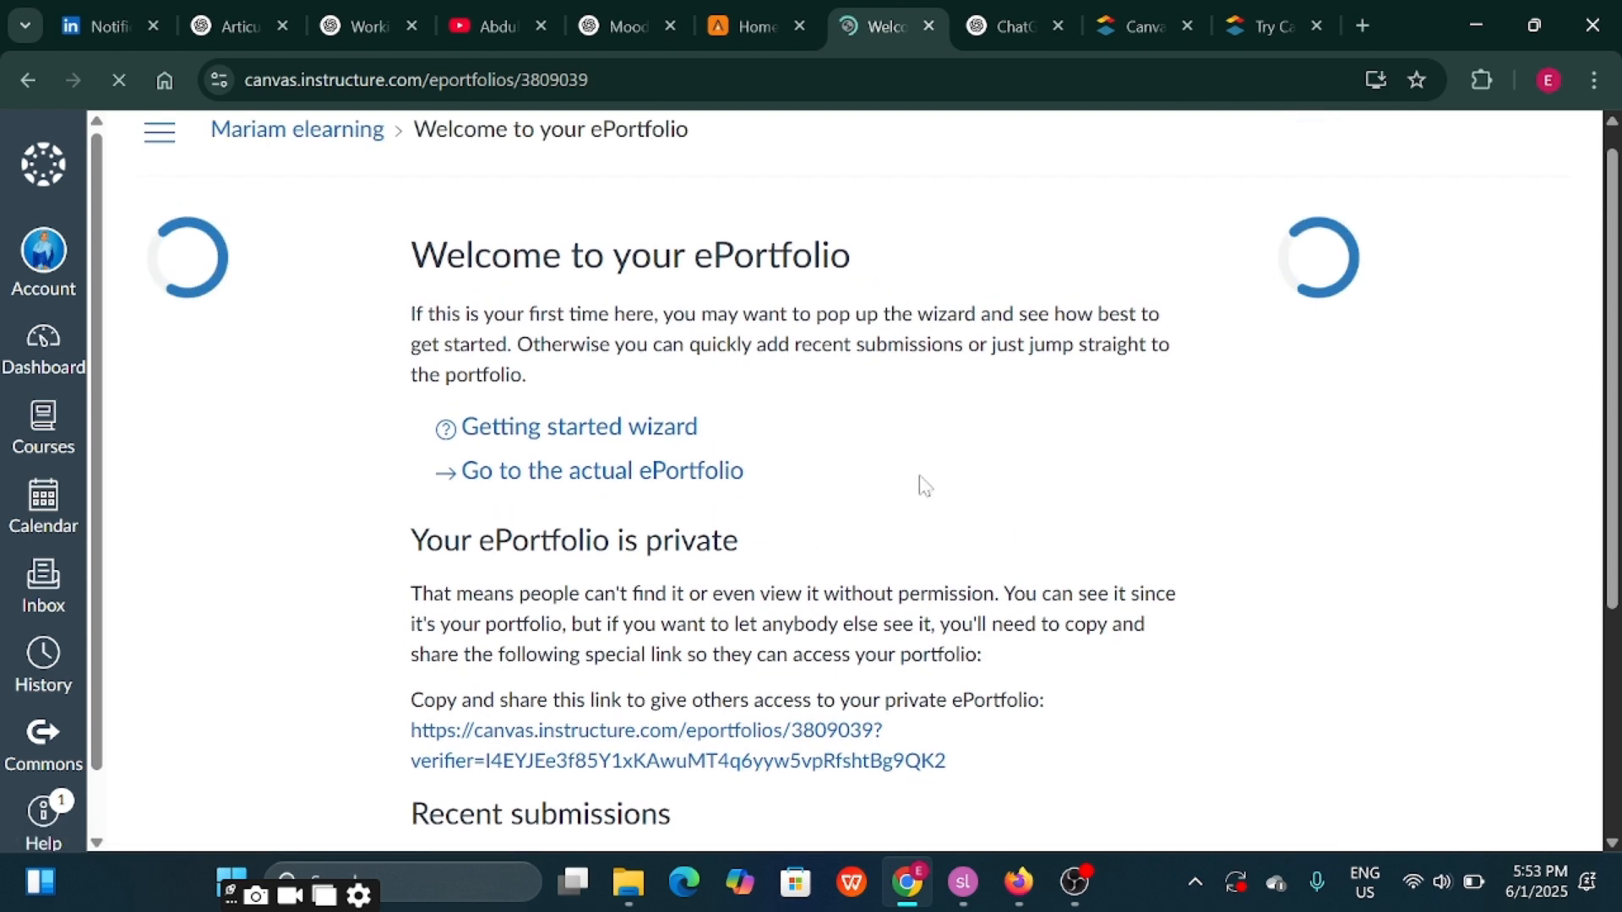
scroll(923, 484, up, 1)
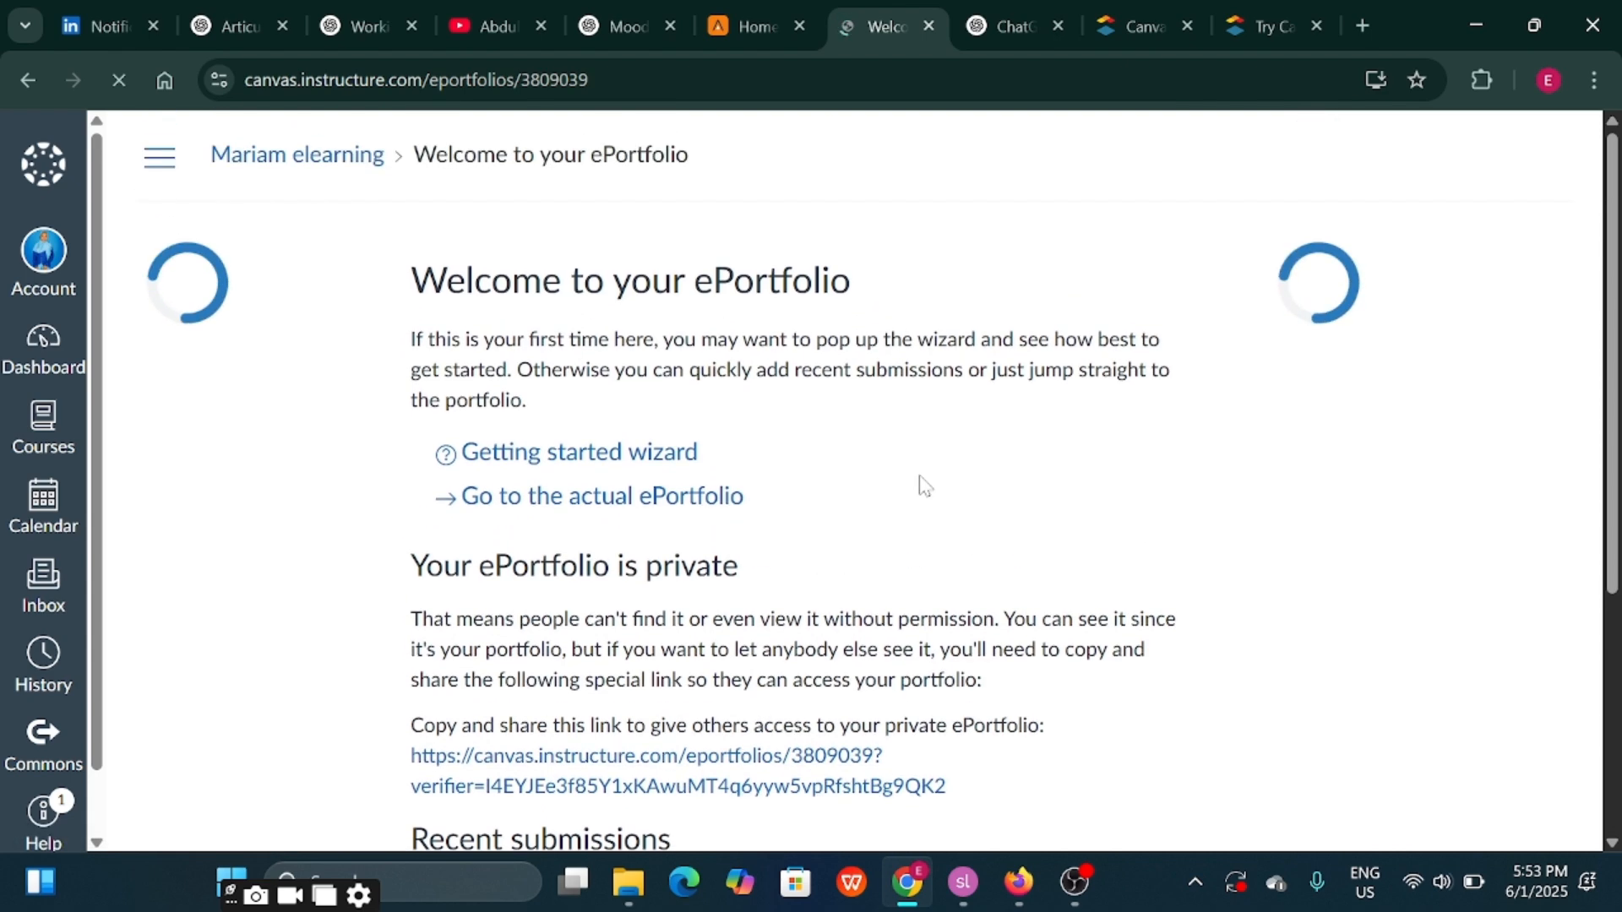
scroll(923, 484, down, 3)
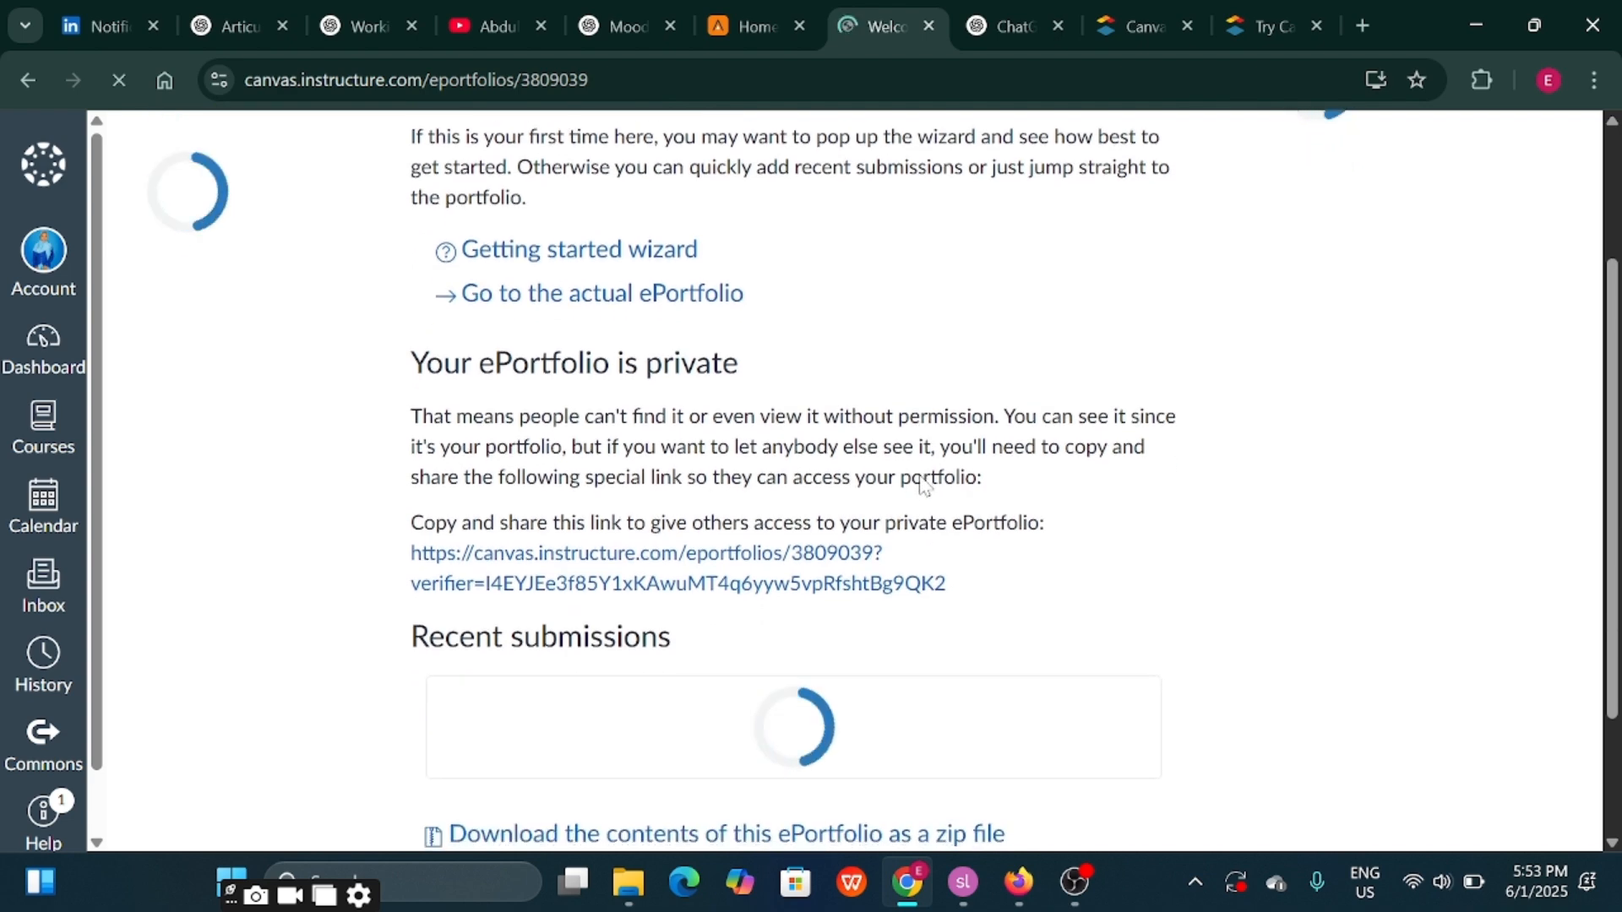
scroll(921, 482, up, 2)
scroll(921, 483, down, 4)
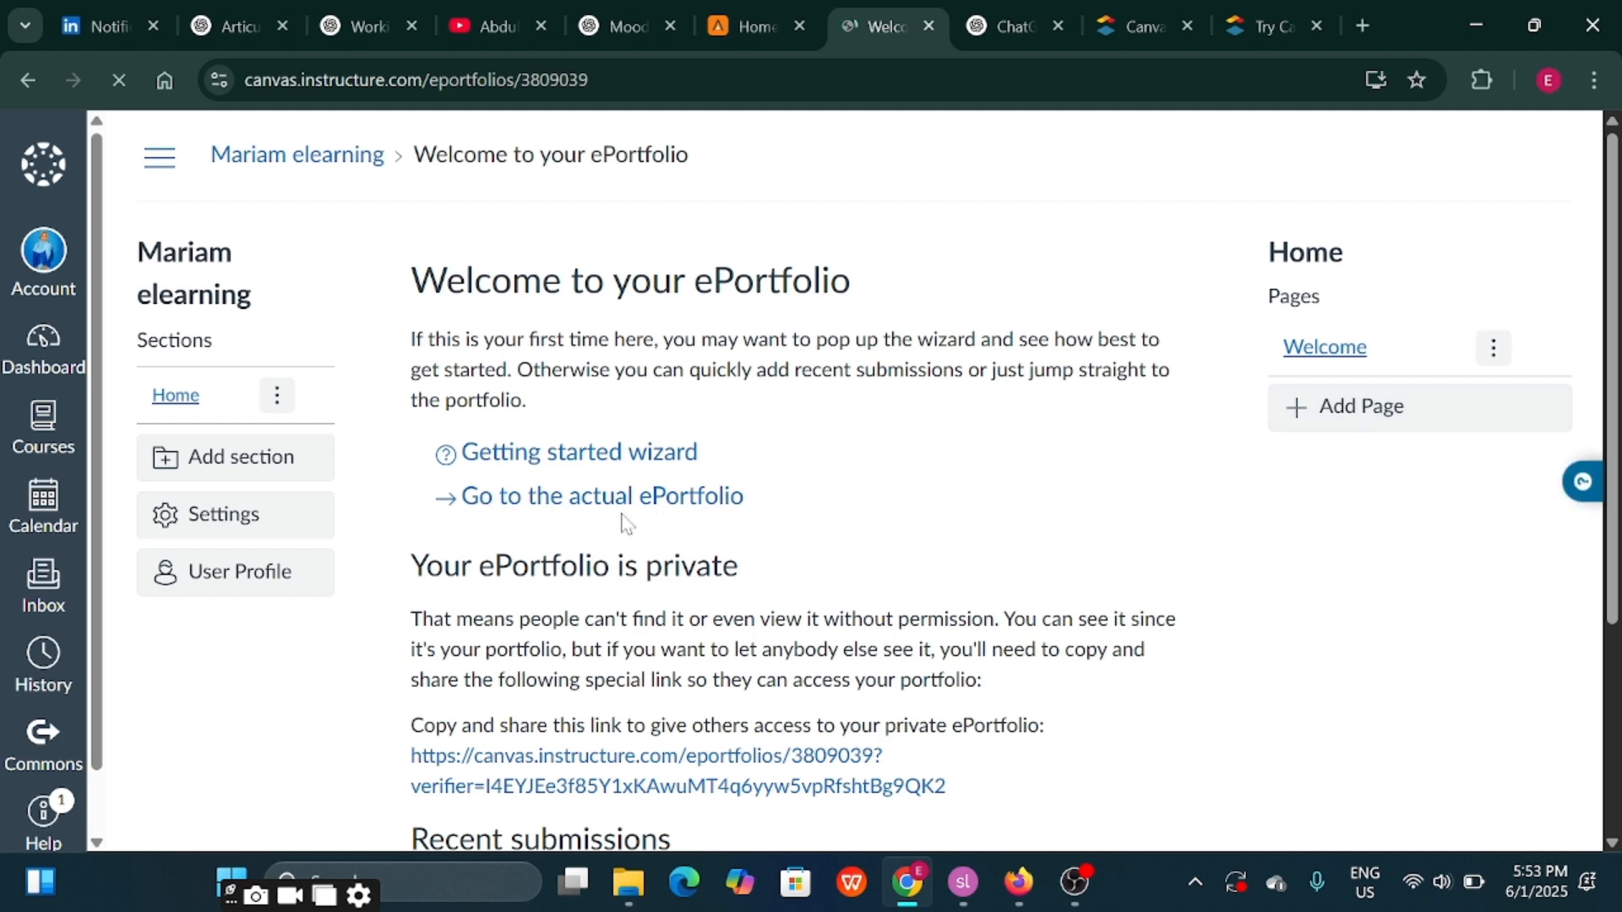
click(1370, 422)
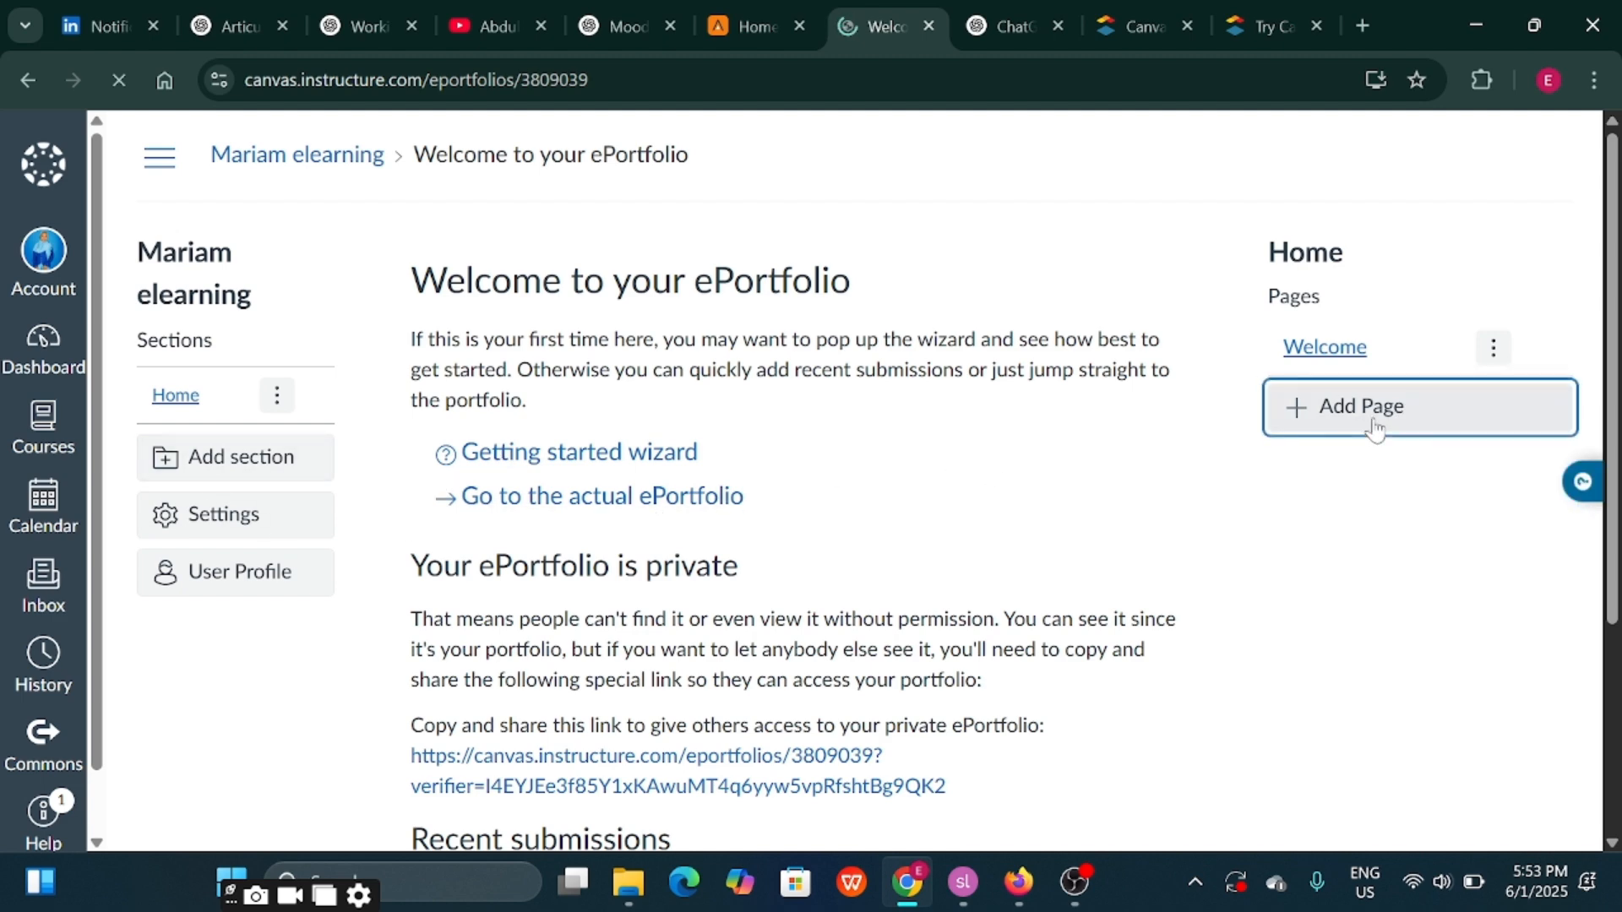
click(697, 500)
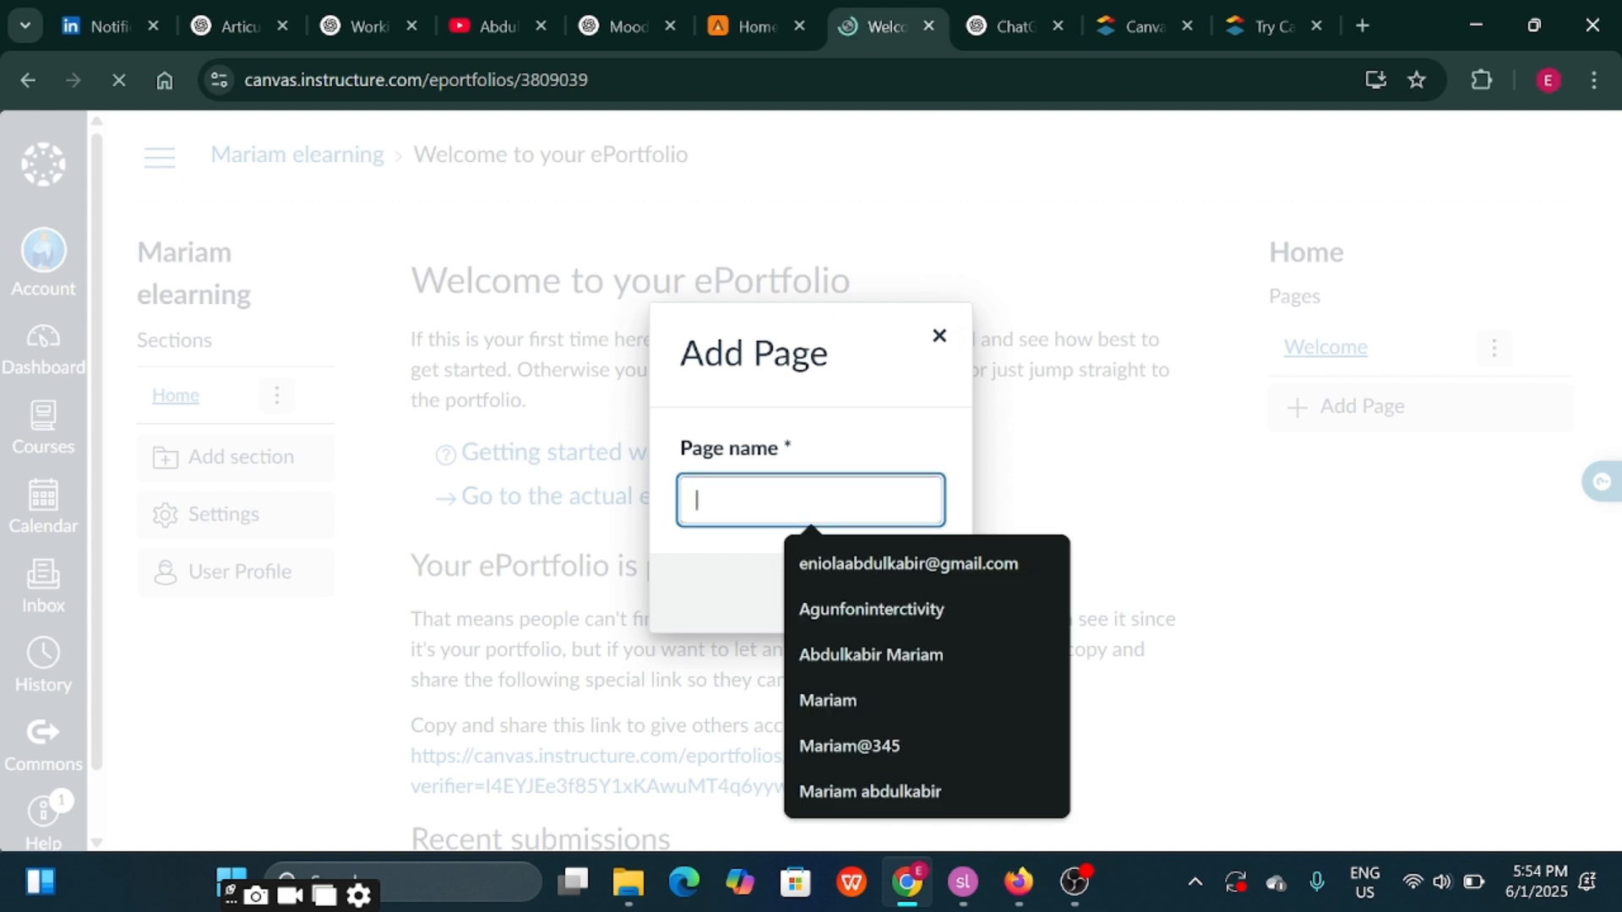
click(936, 338)
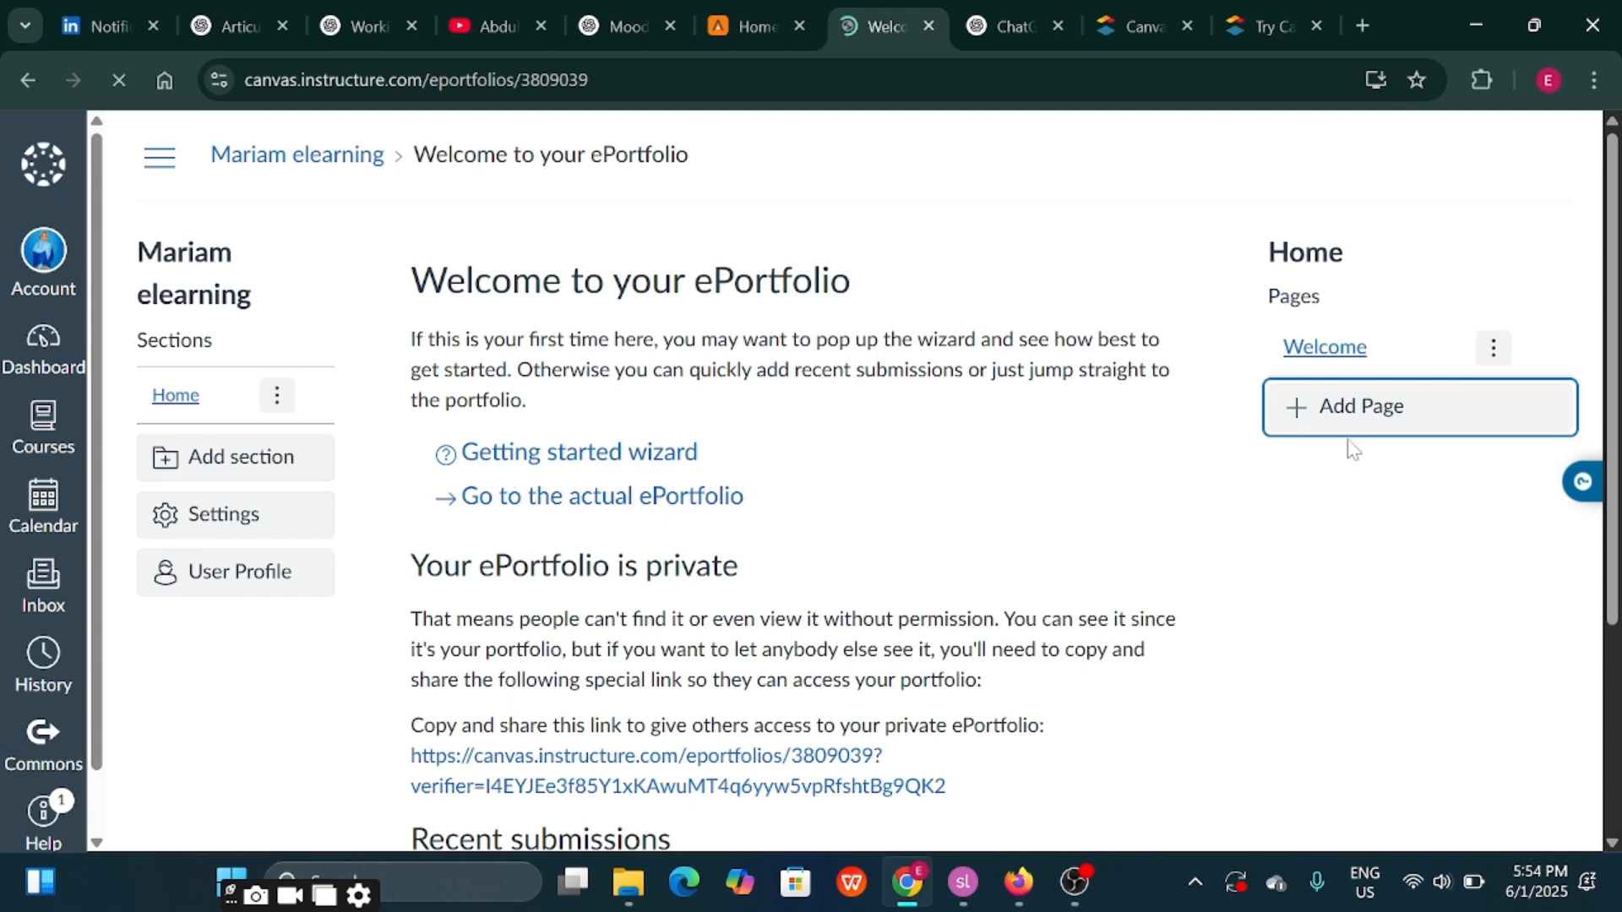
Rename the Home section's "Welcome" page to "Dashboard." and save the new name
click(1489, 344)
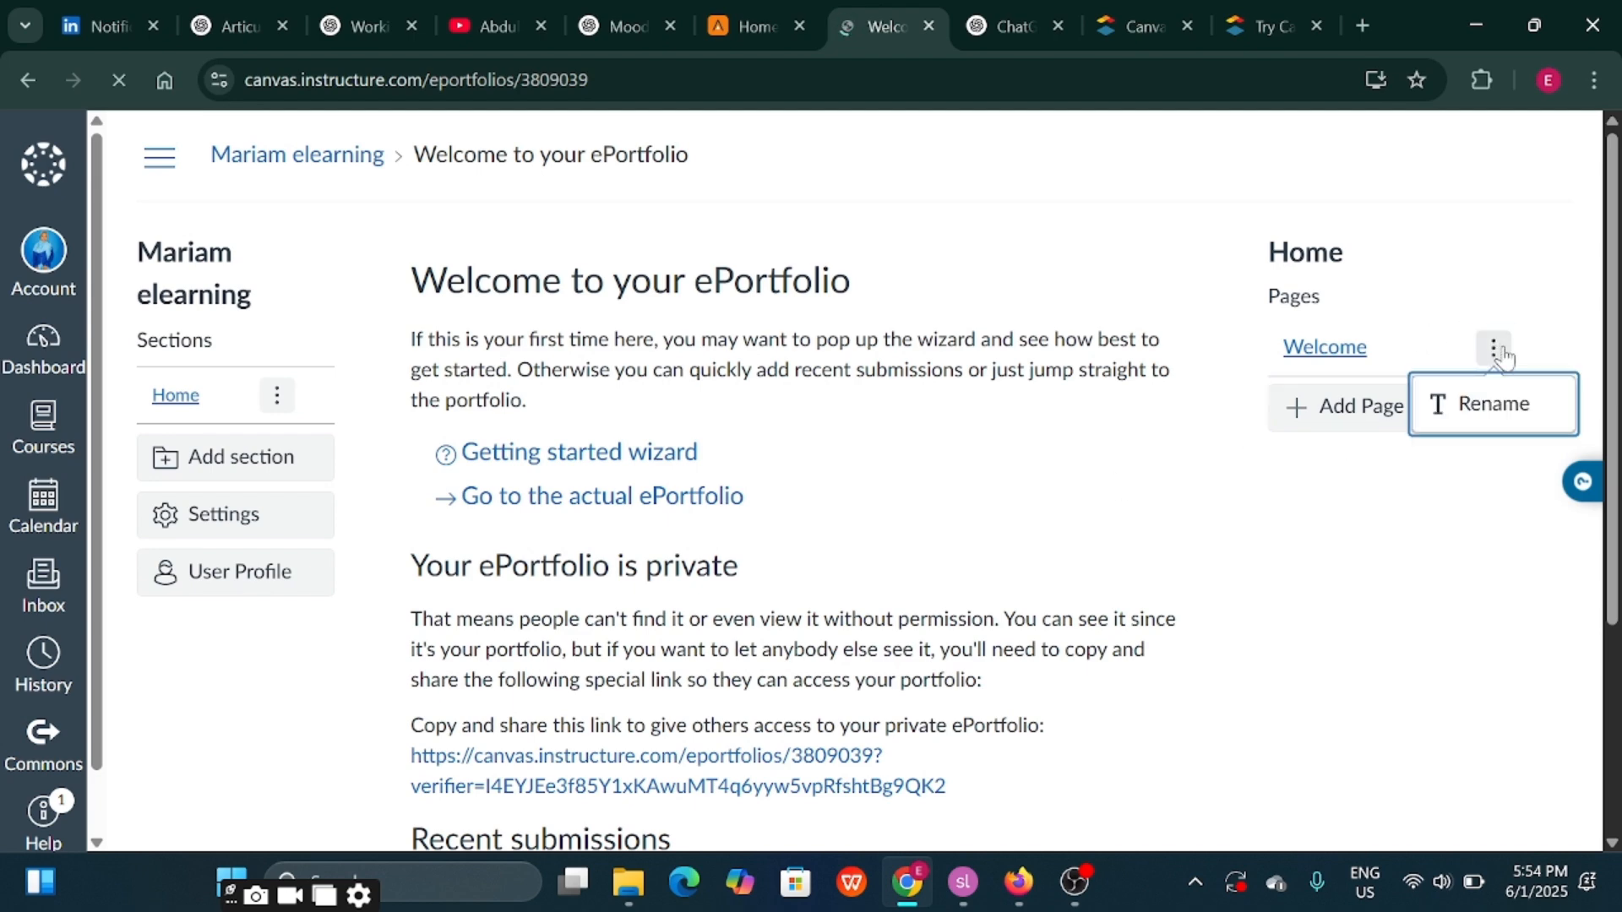
click(1488, 400)
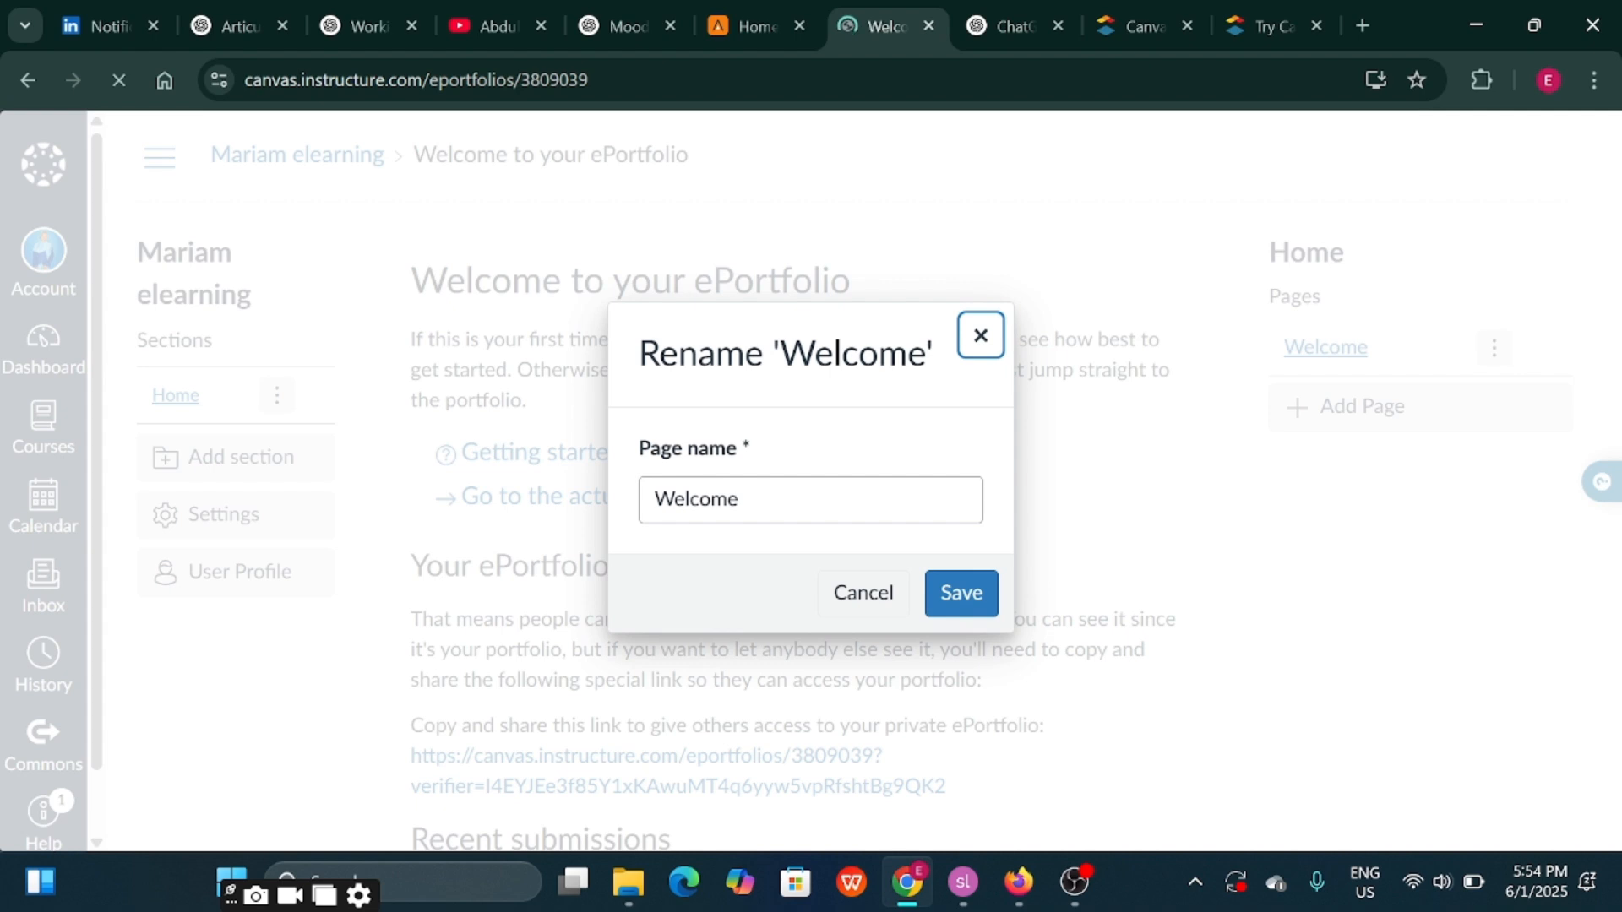
click(728, 500)
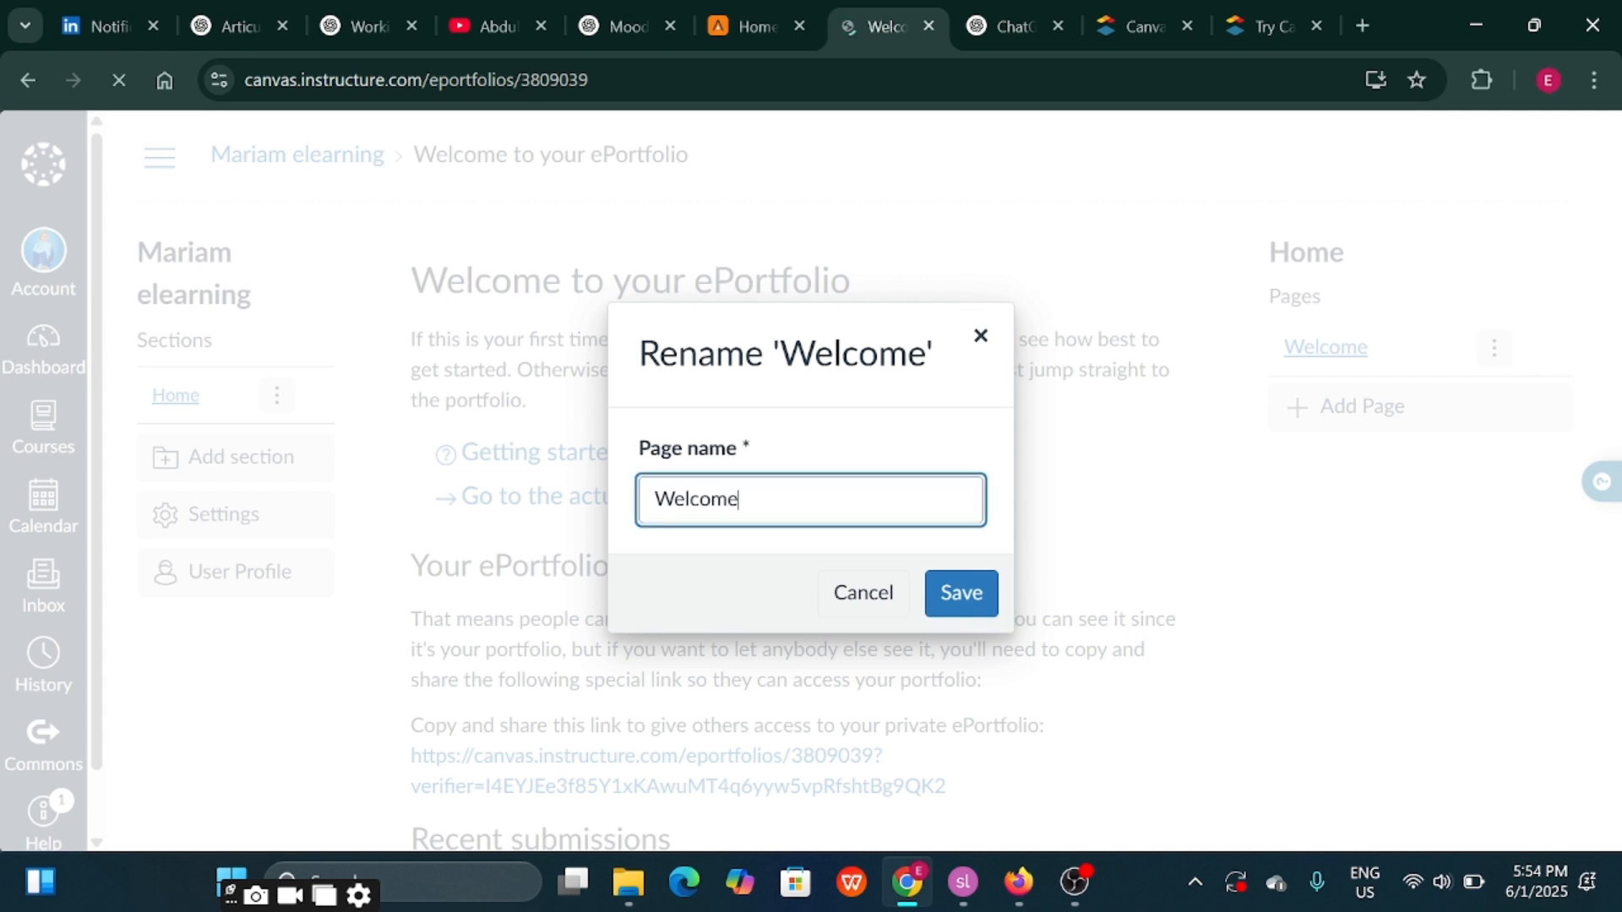
key(ctrl+a)
key(BackSpace)
text(Dashboard)
click(979, 592)
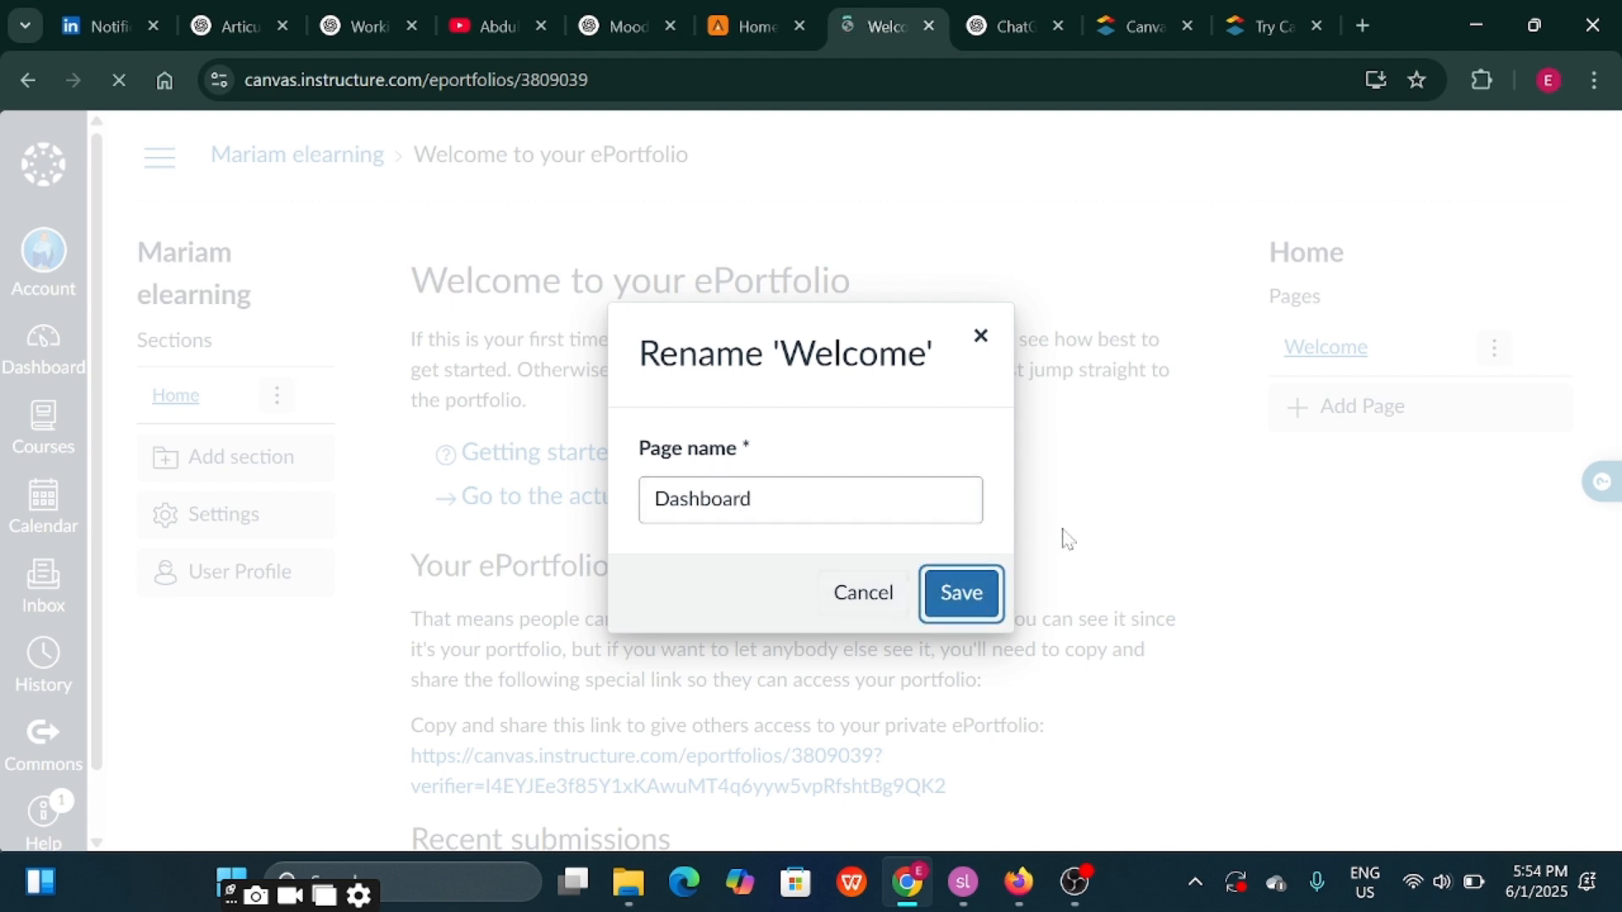
click(963, 498)
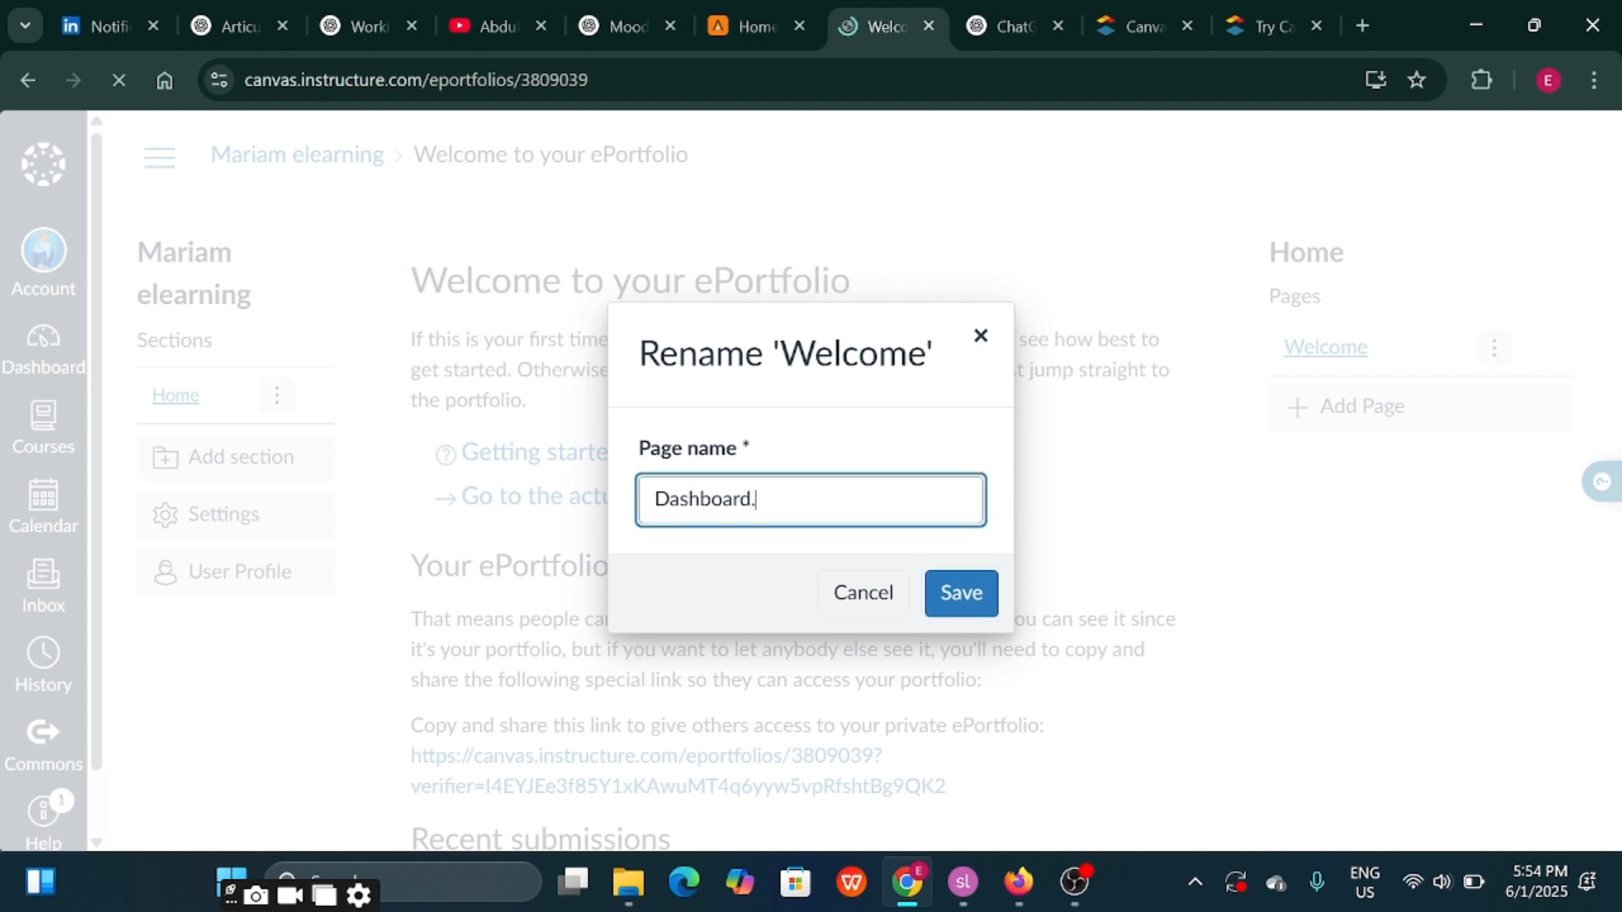
click(959, 591)
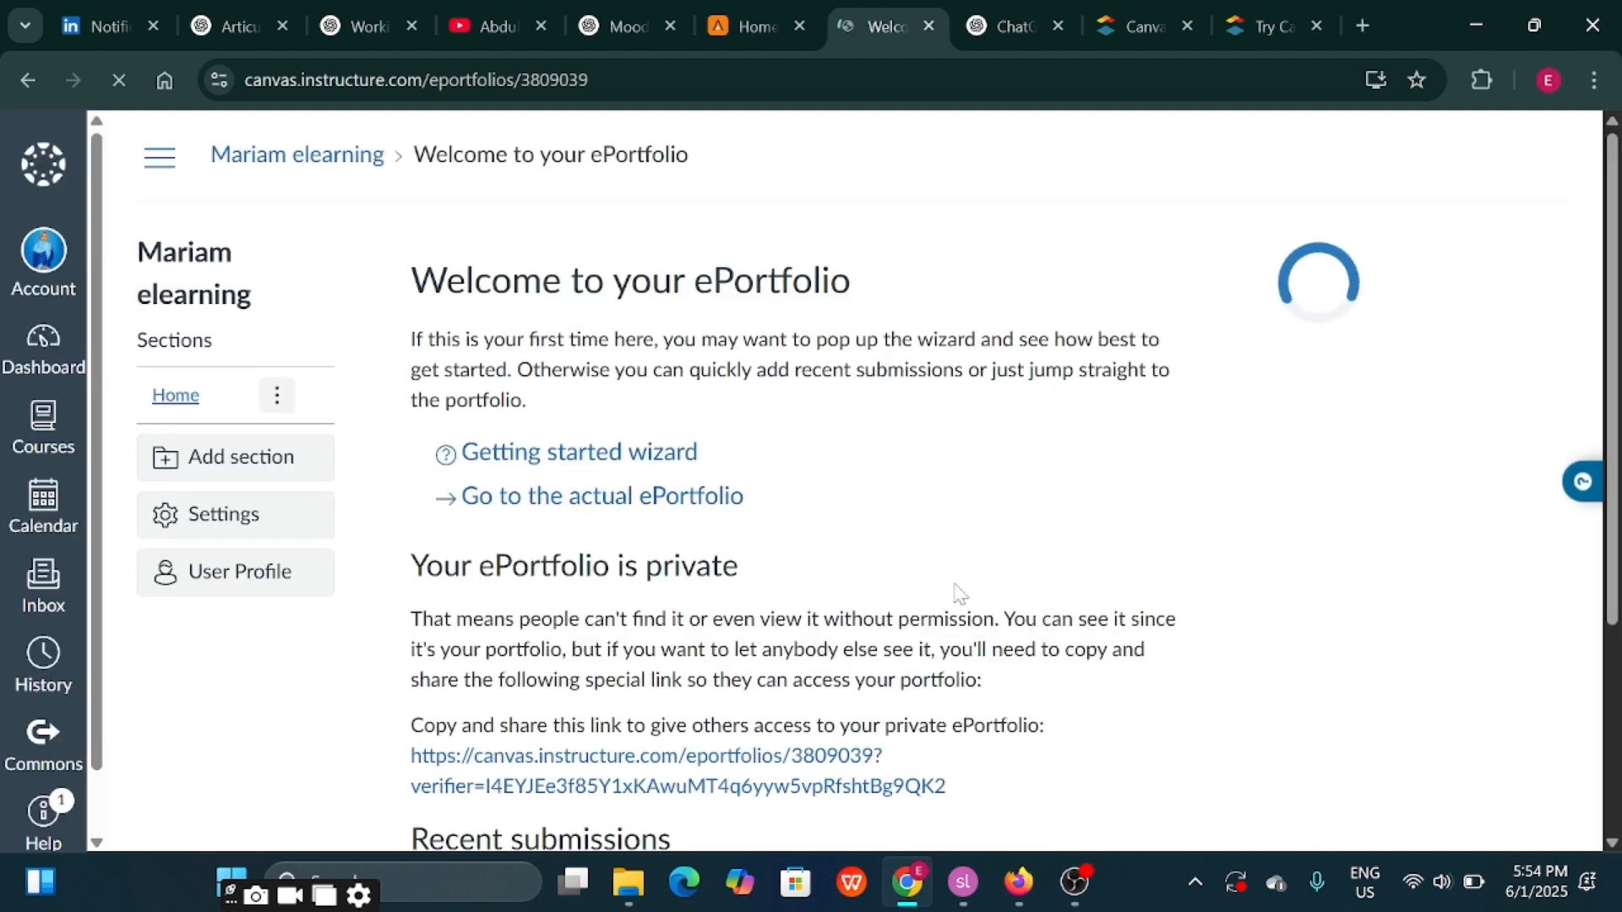
Add a page named "Welcome page" to the Home section and save it
click(1377, 409)
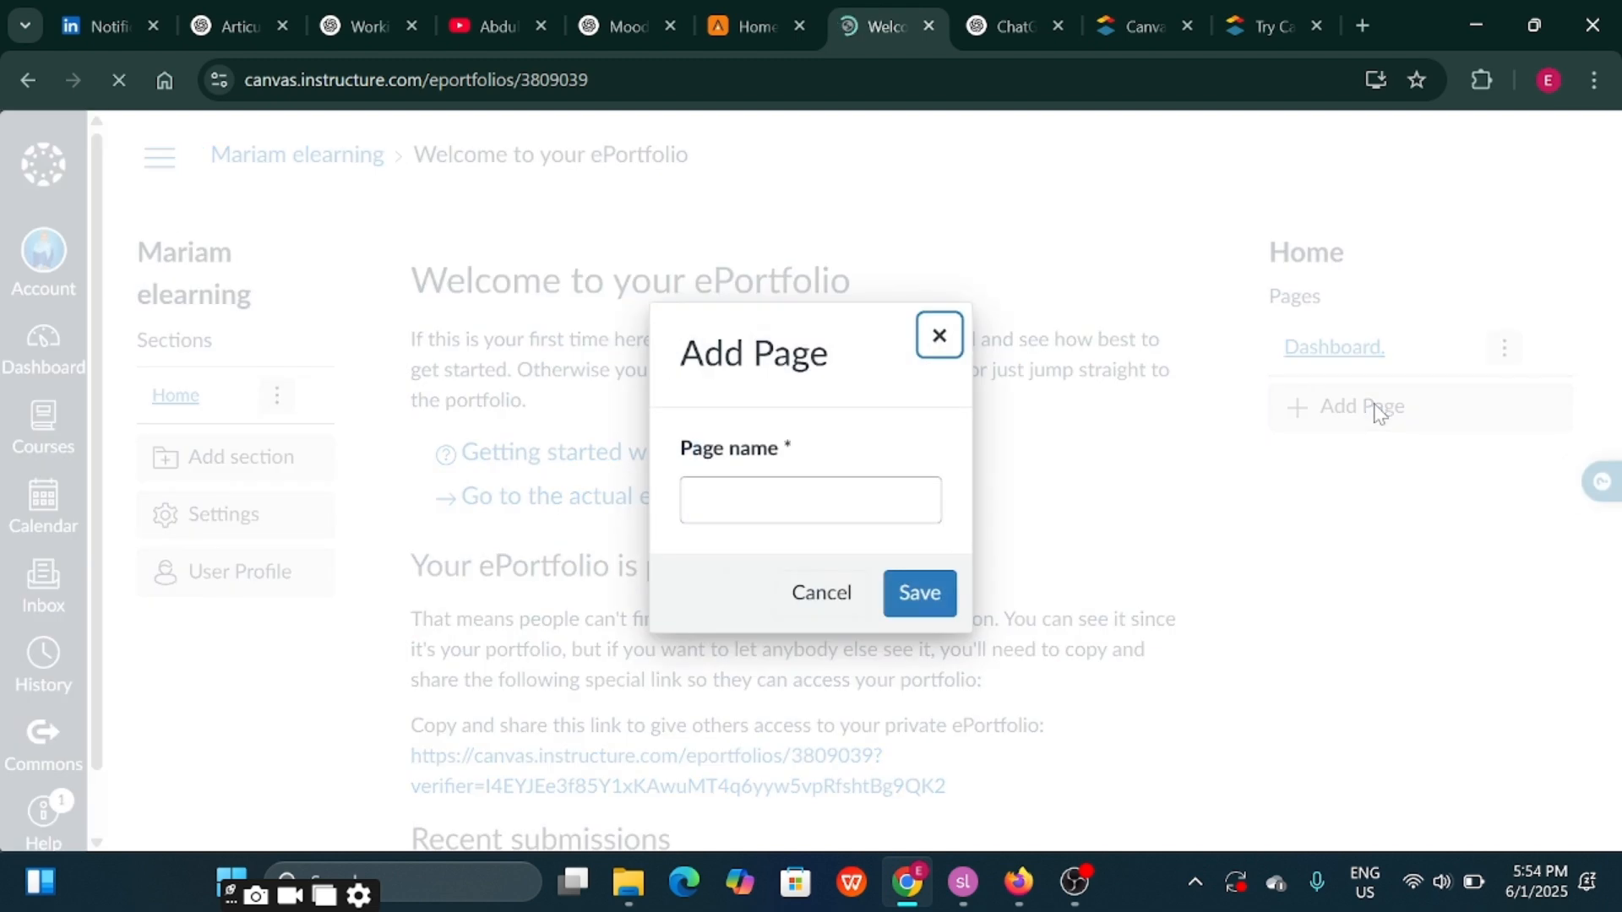
click(697, 500)
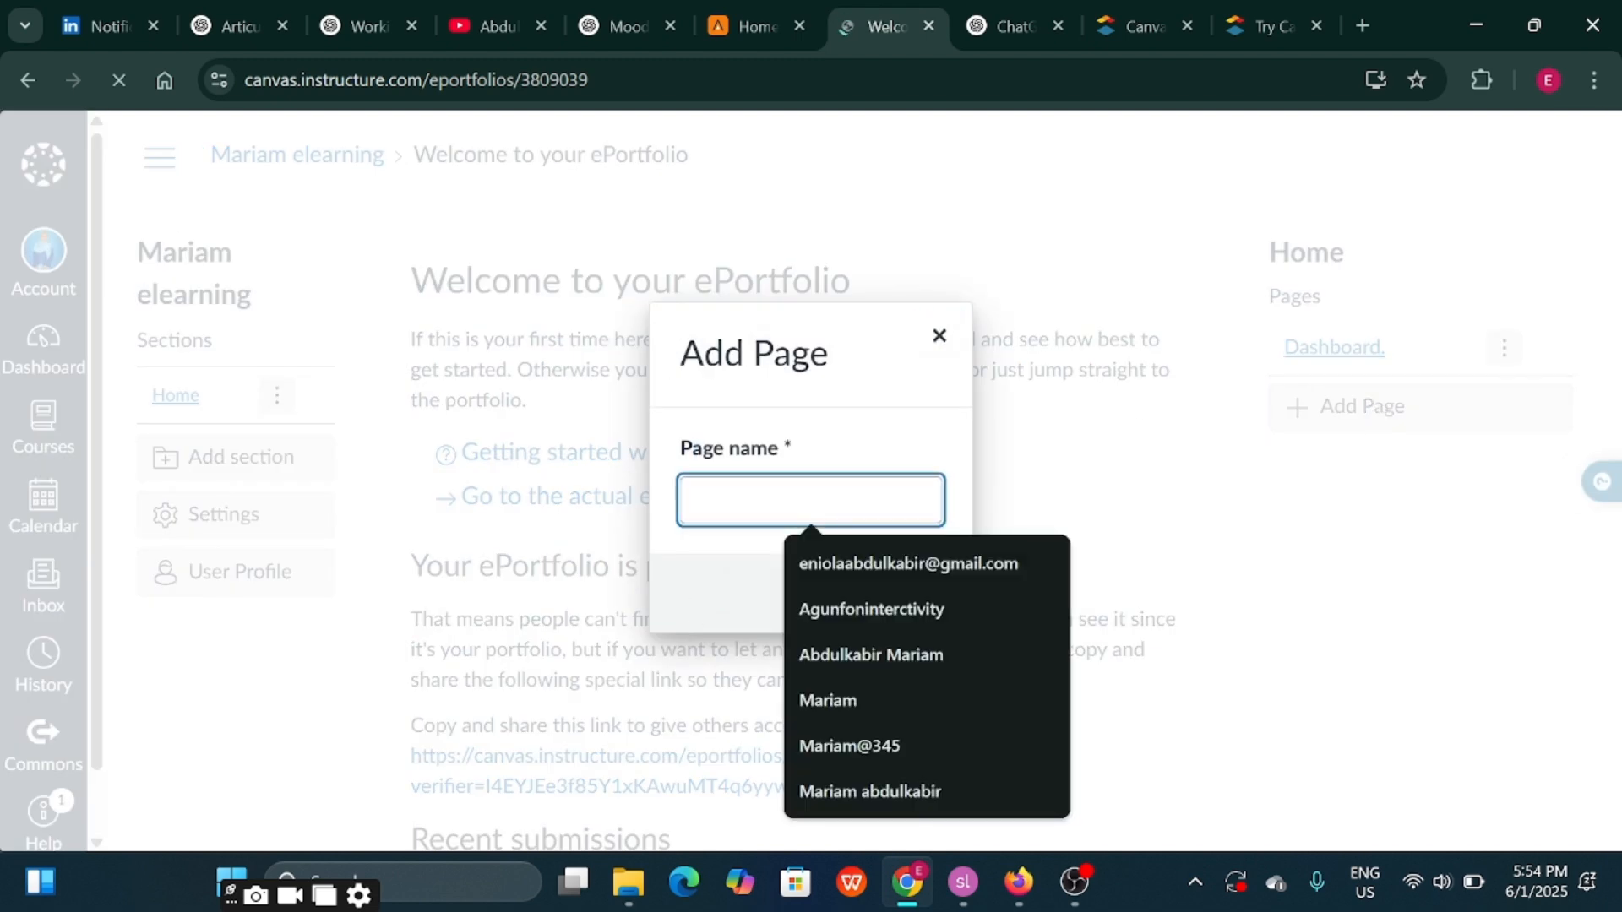
text(Welco)
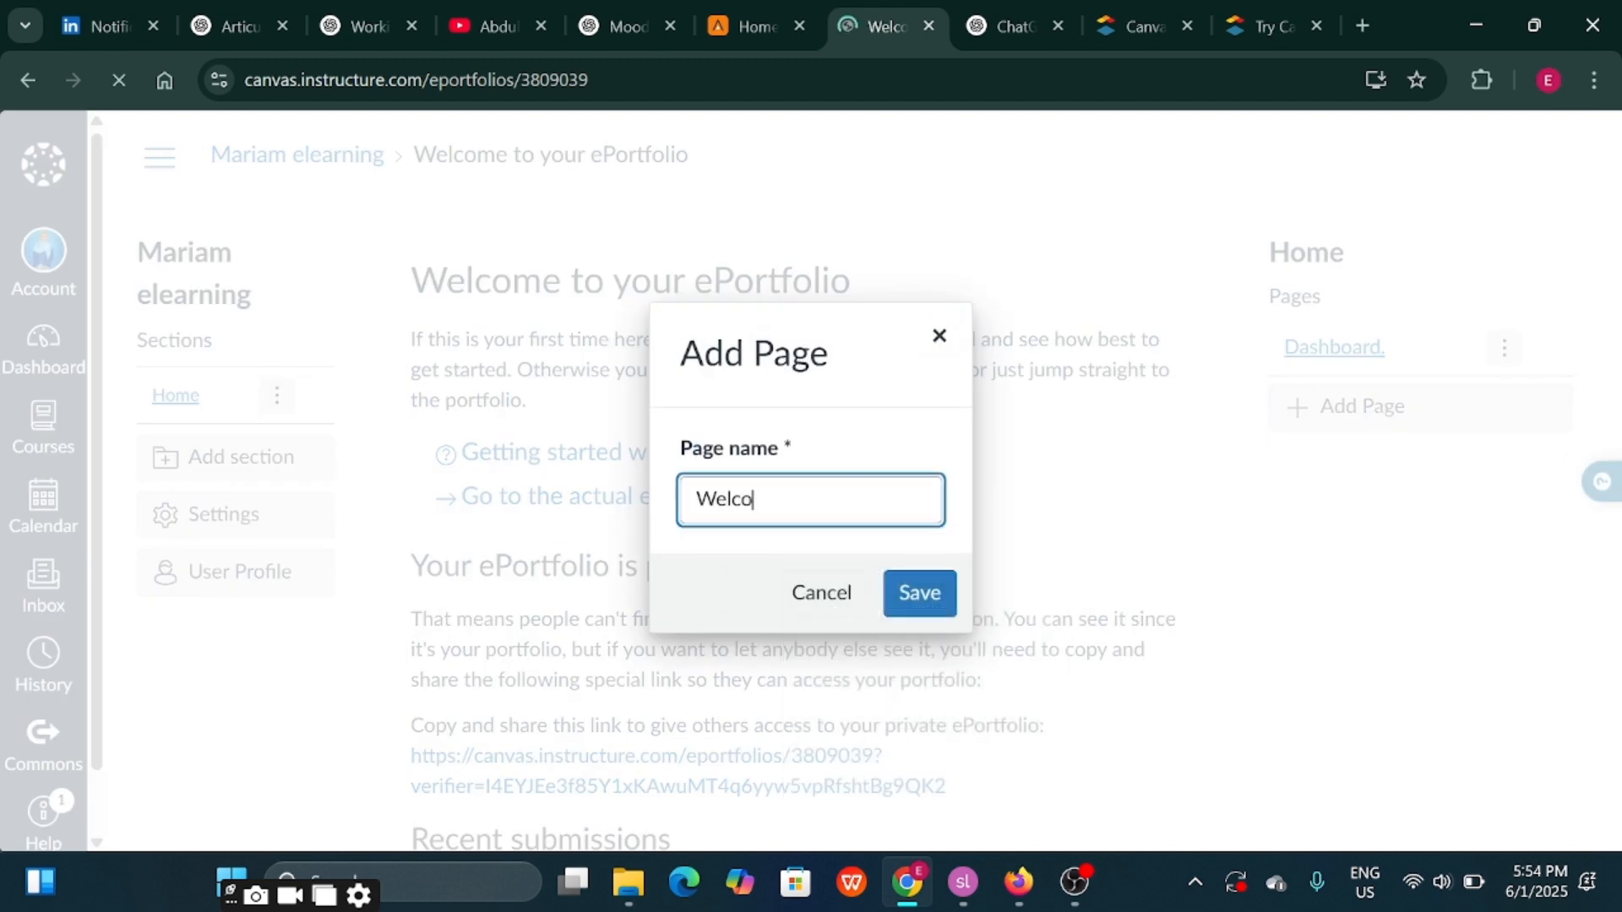
text(nme page)
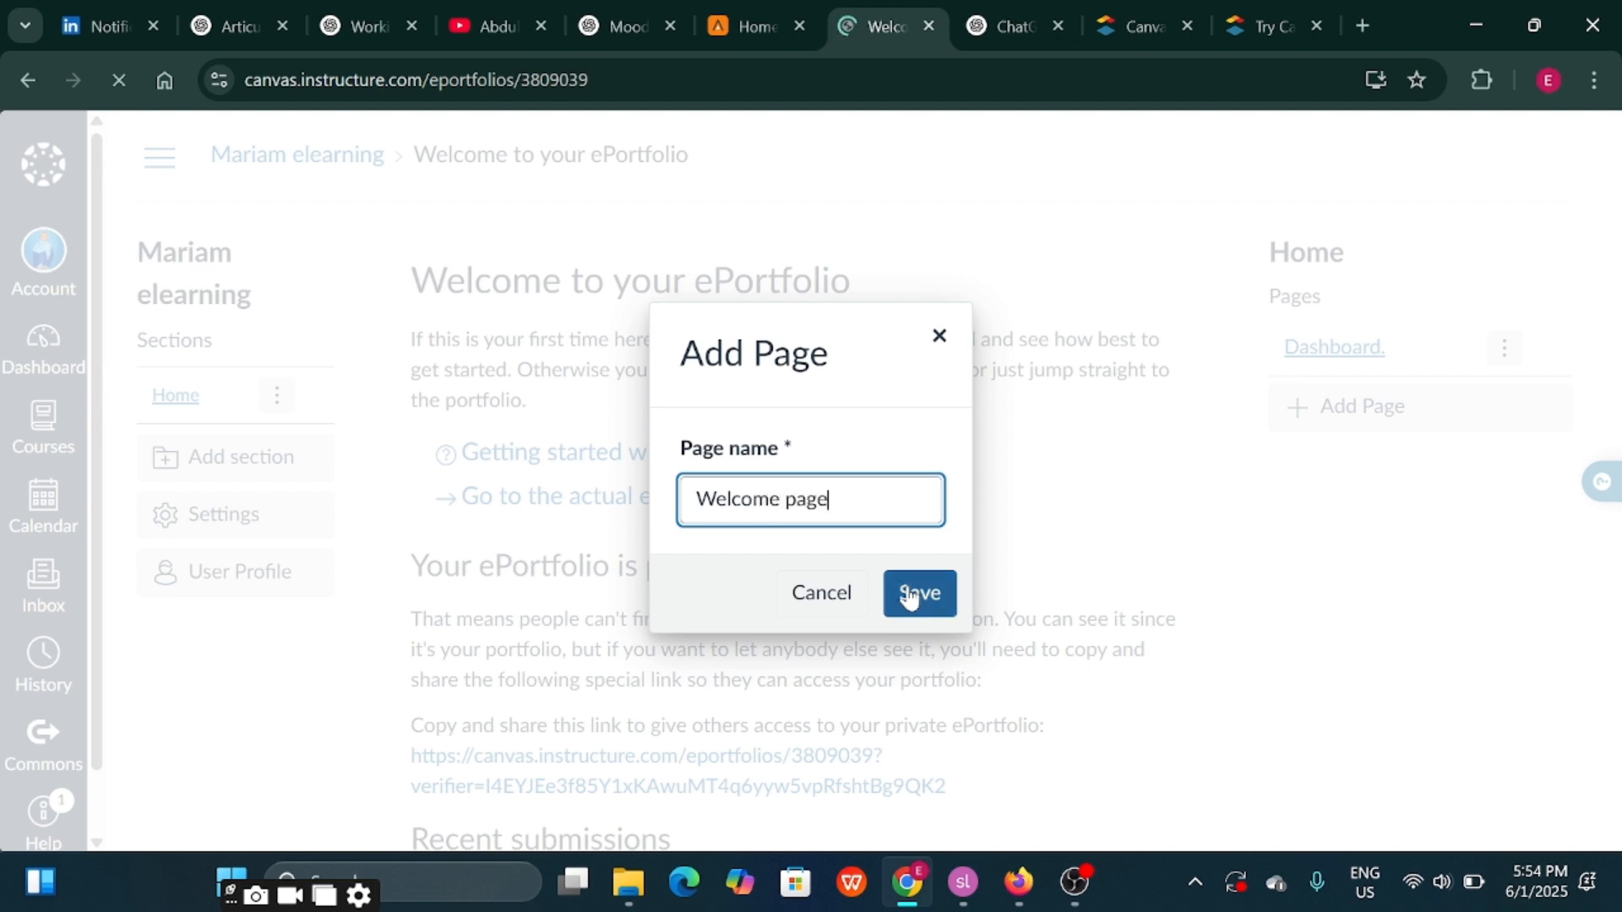
click(910, 593)
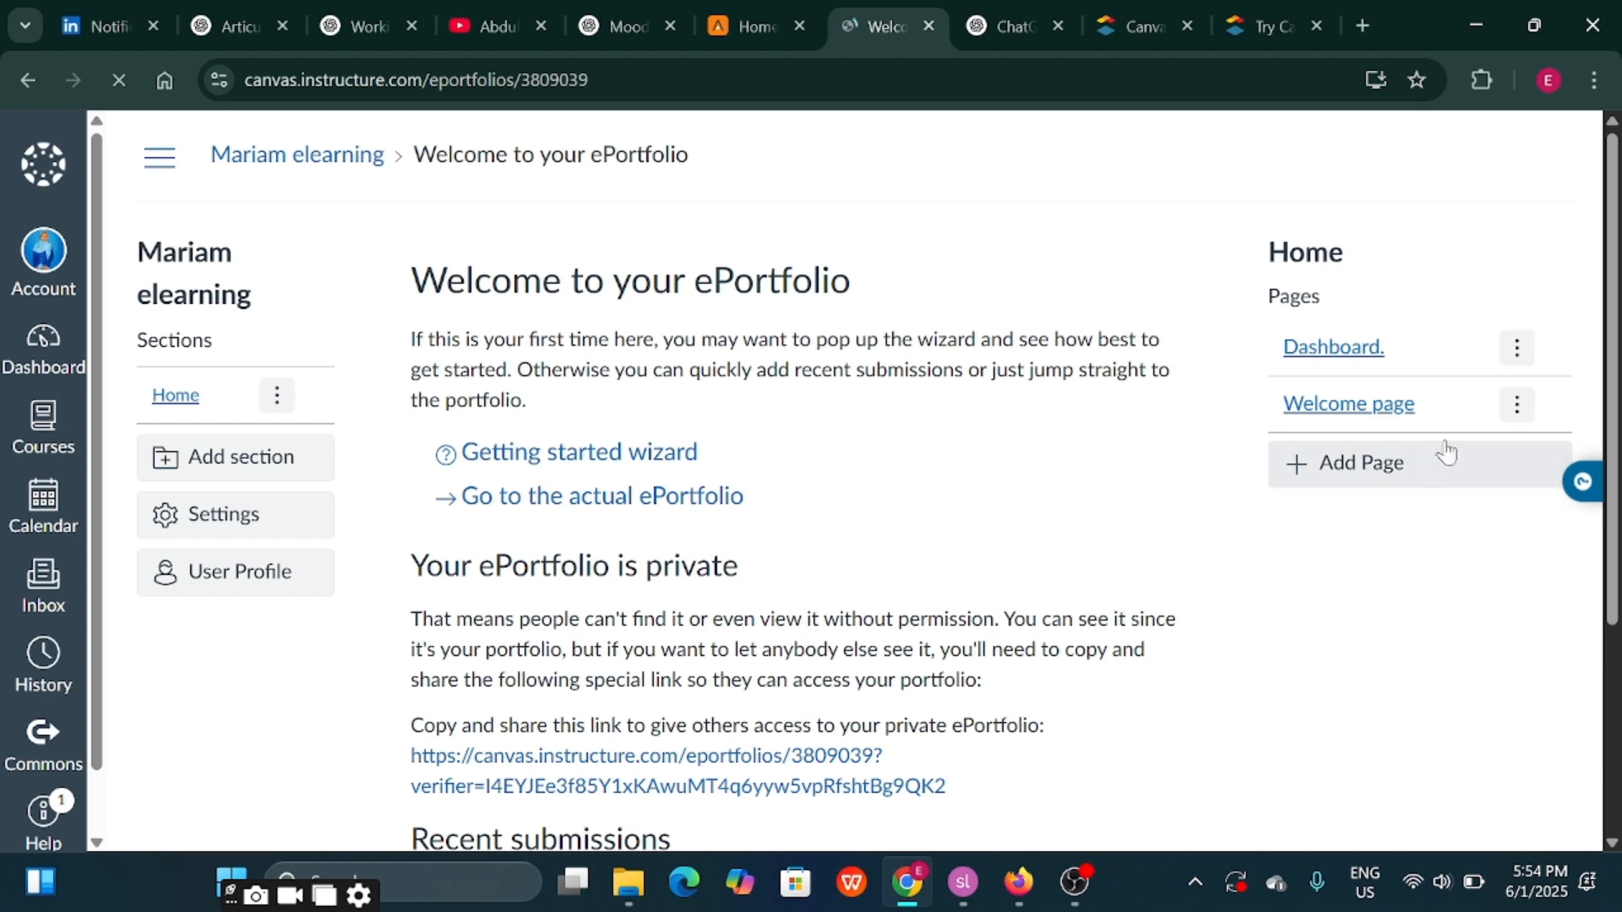
Open "Welcome page" for editing and replace its placeholder content with the copied instructional design portfolio introduction
click(1361, 420)
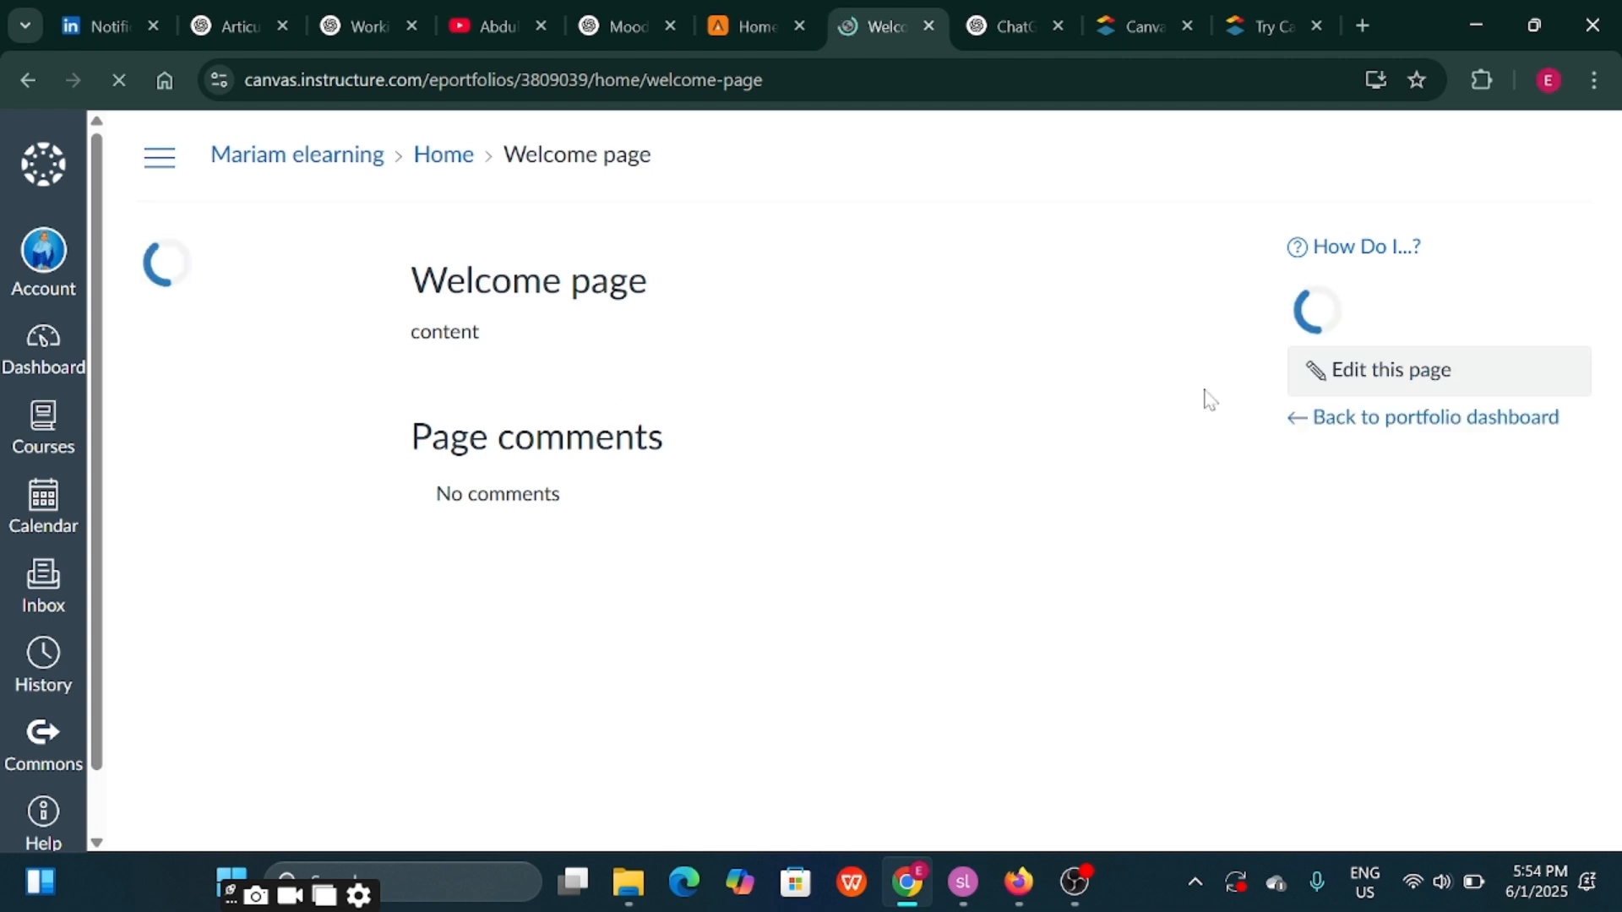
click(1320, 369)
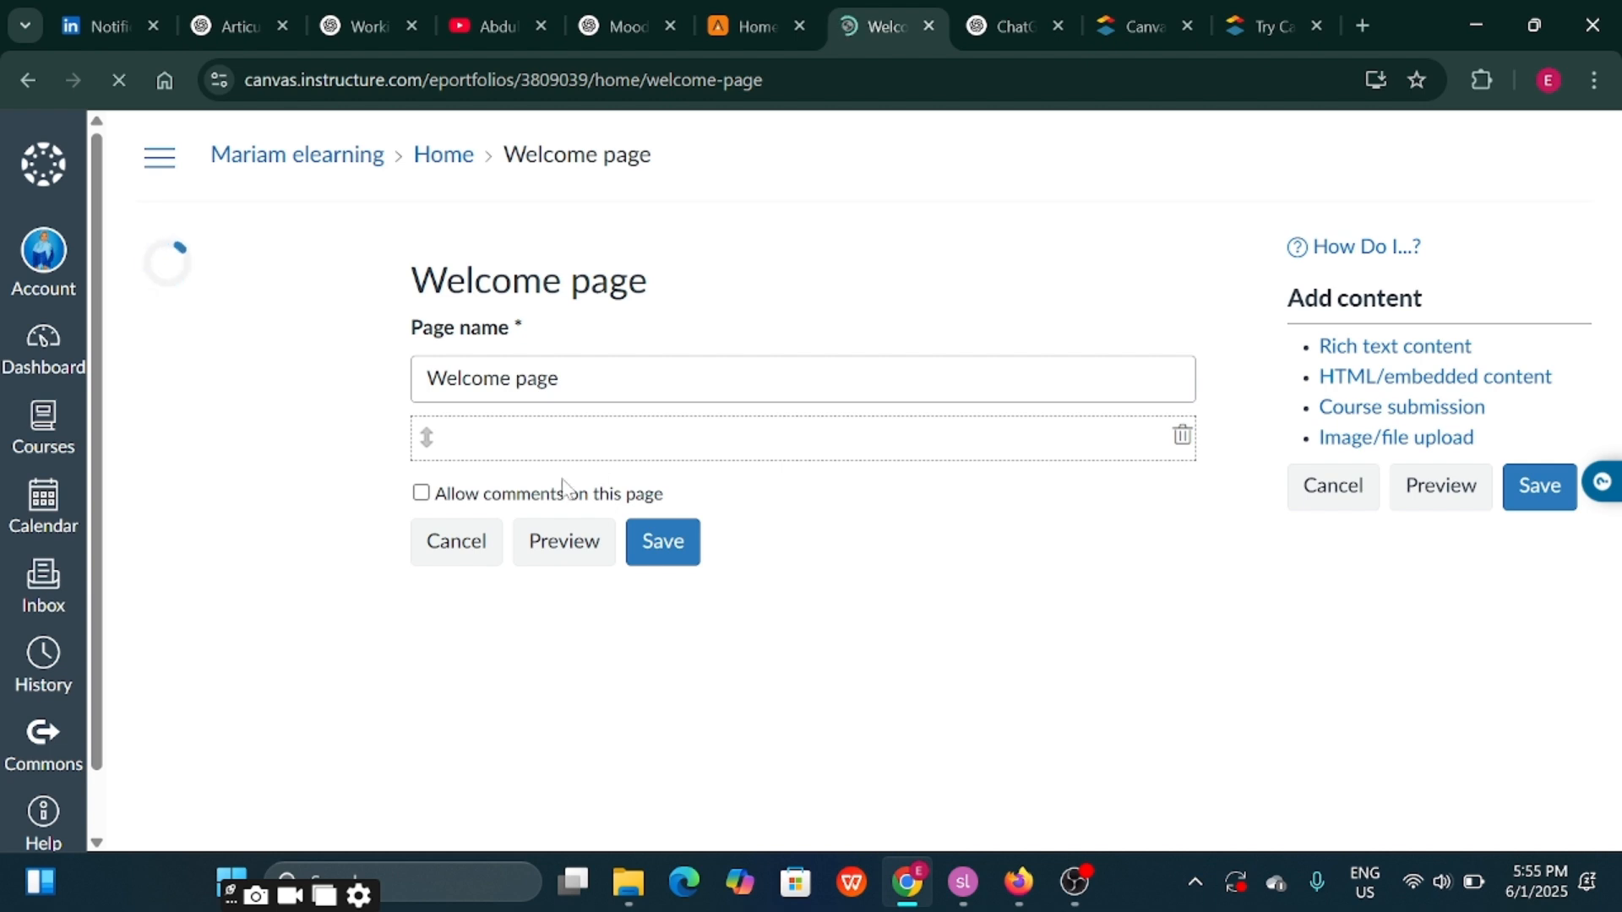
key(BackSpace)
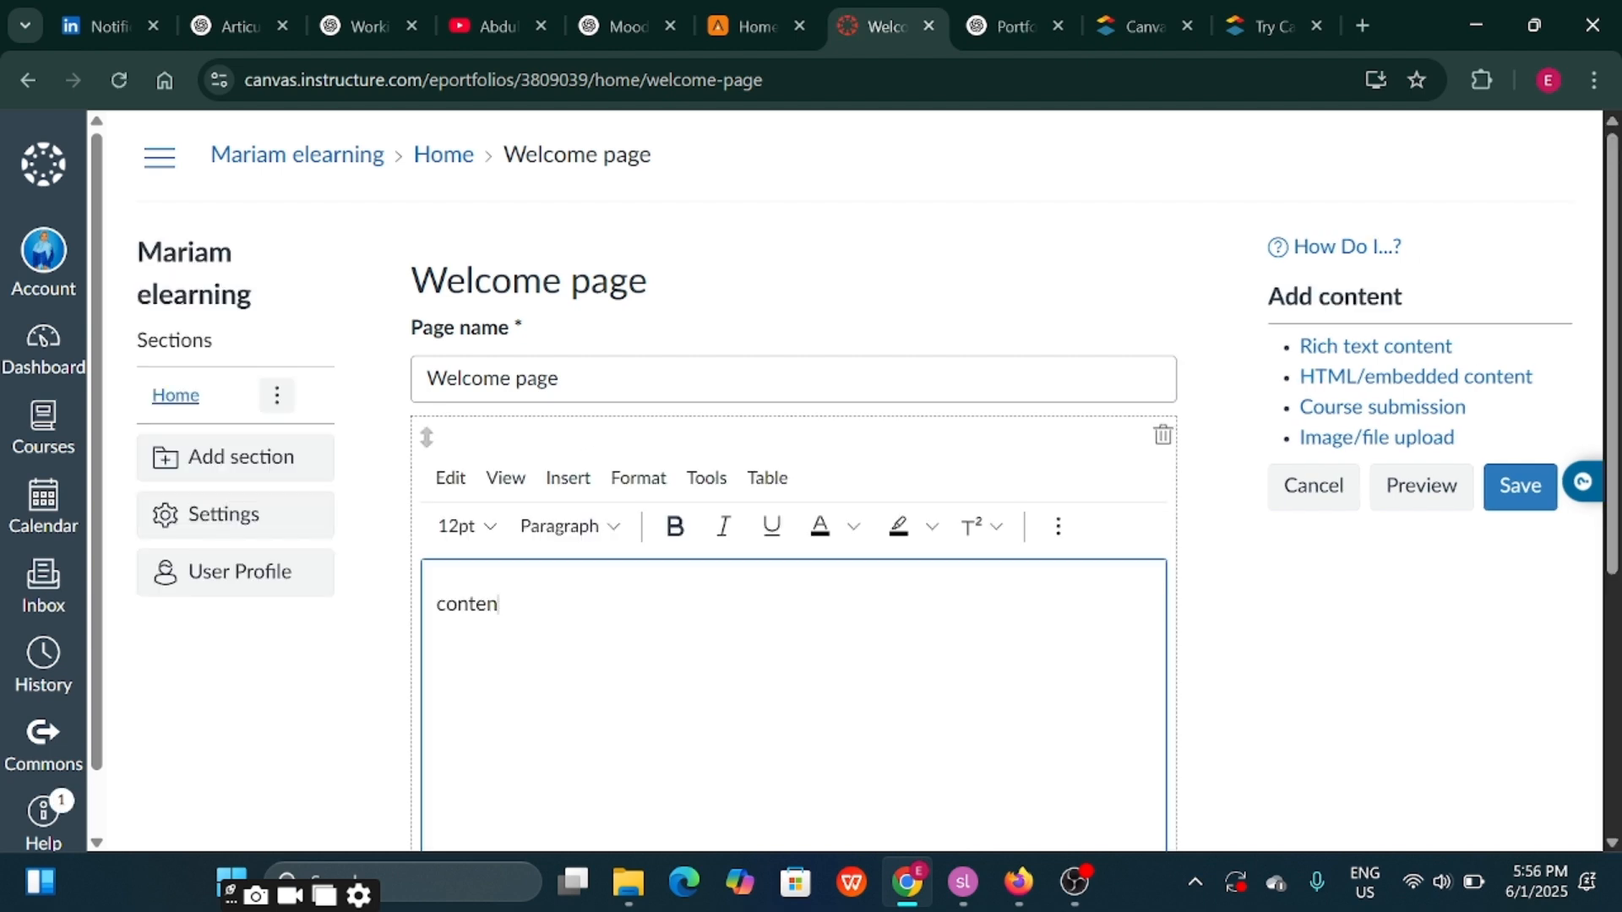
key(BackSpace)
key(BackSpace)
key(BackSpace)
key(ctrl+v)
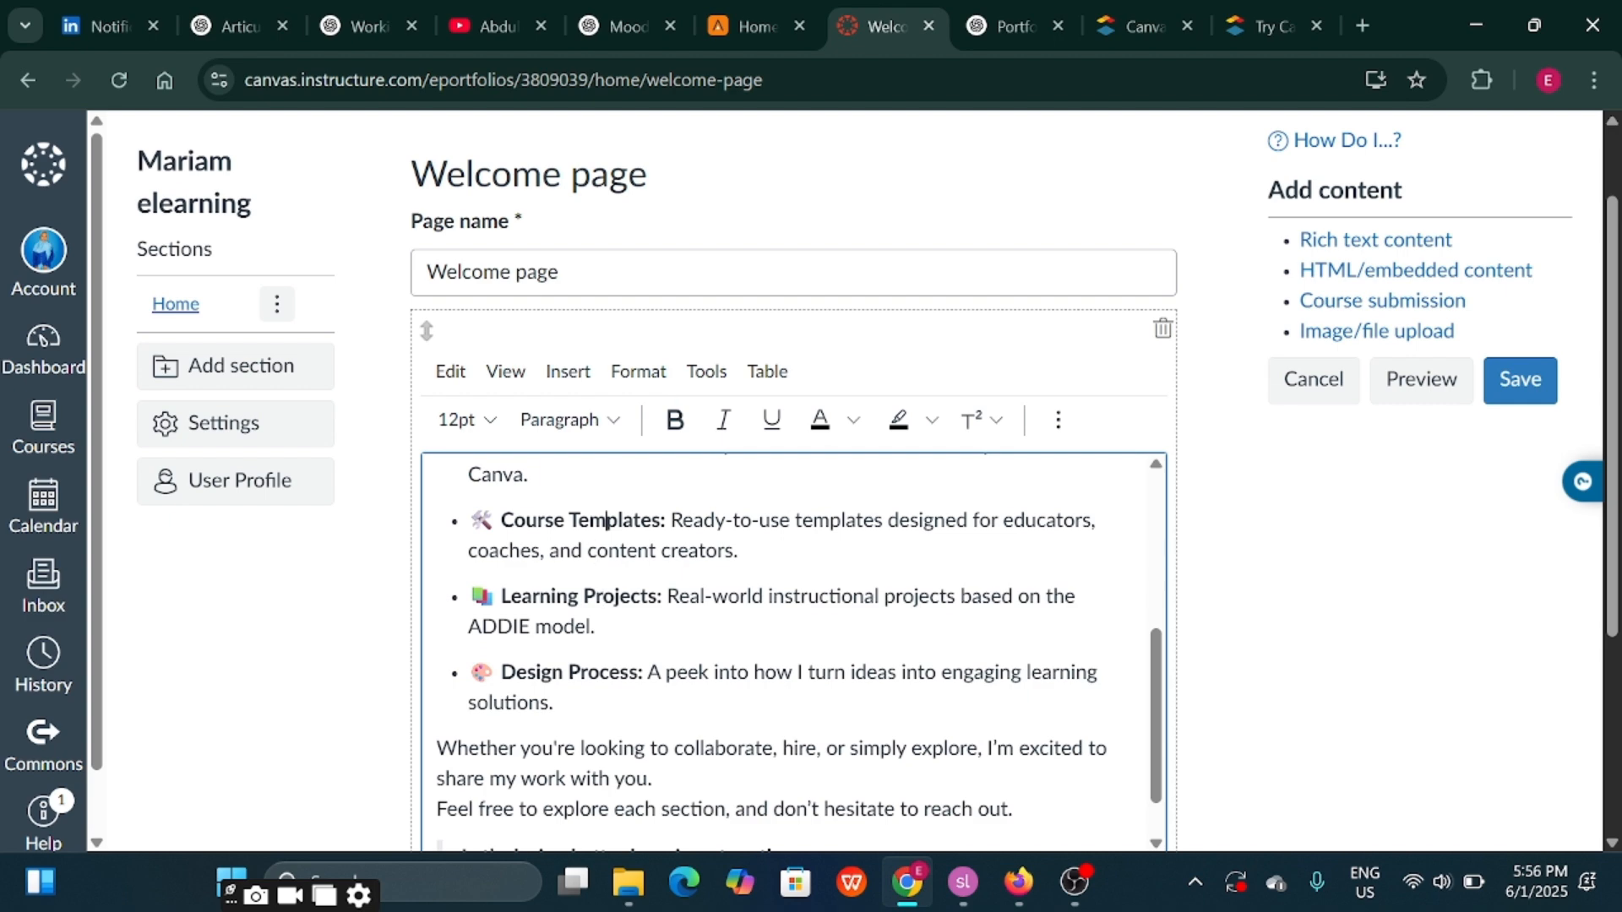
Review the pasted portfolio introduction in the editor from its heading to the closing line, along with the options below it
key(ctrl+Home)
click(604, 553)
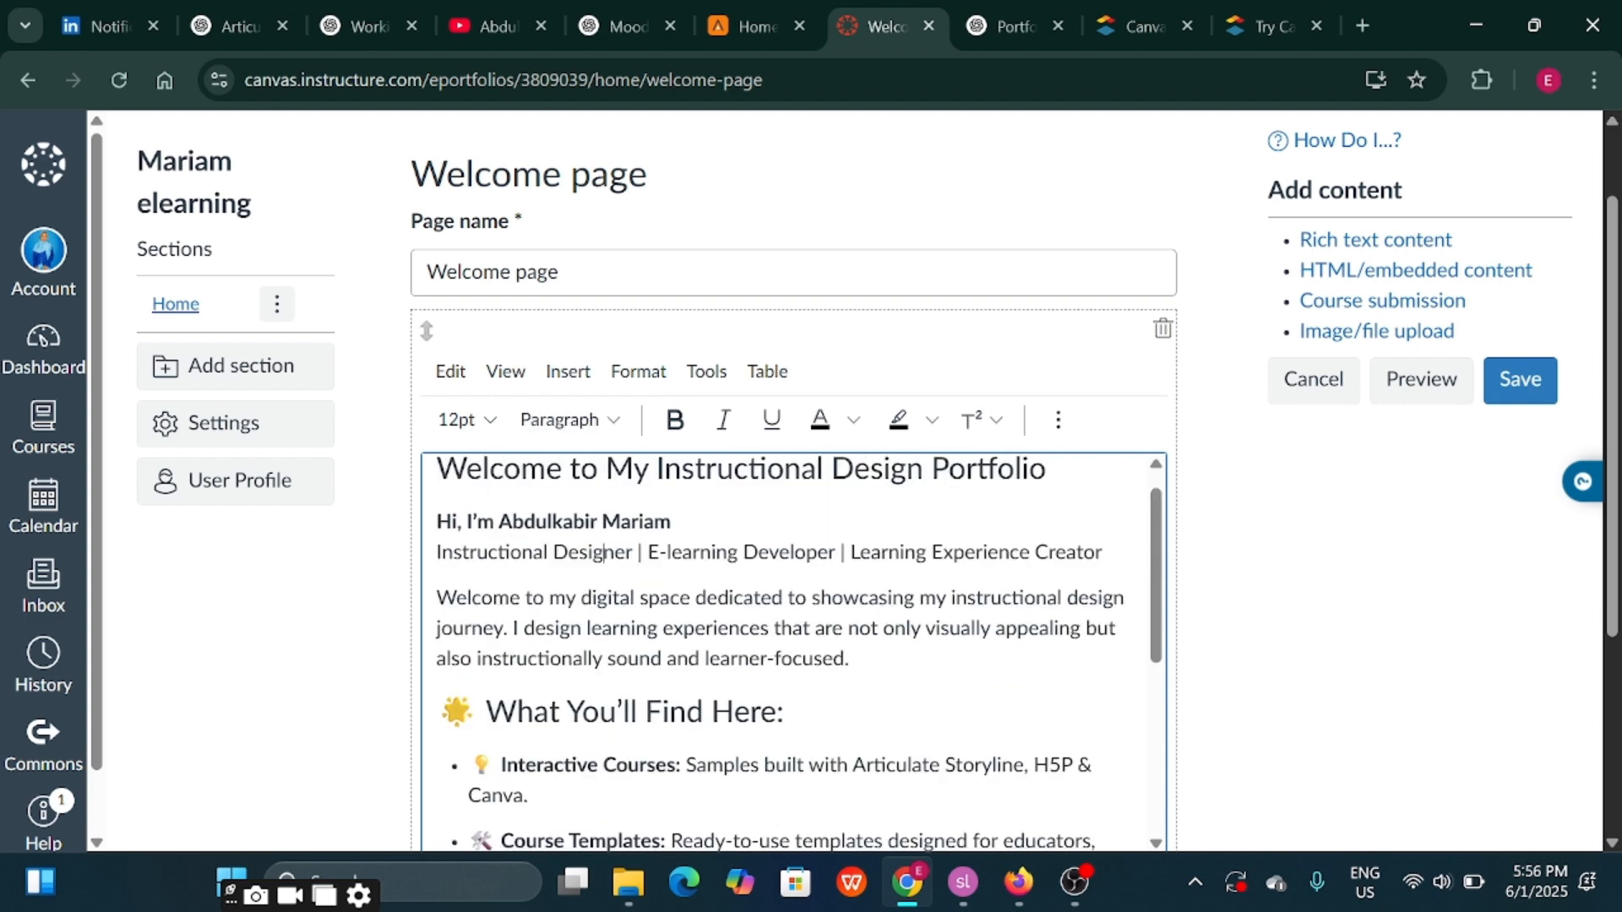
key(ctrl+Home)
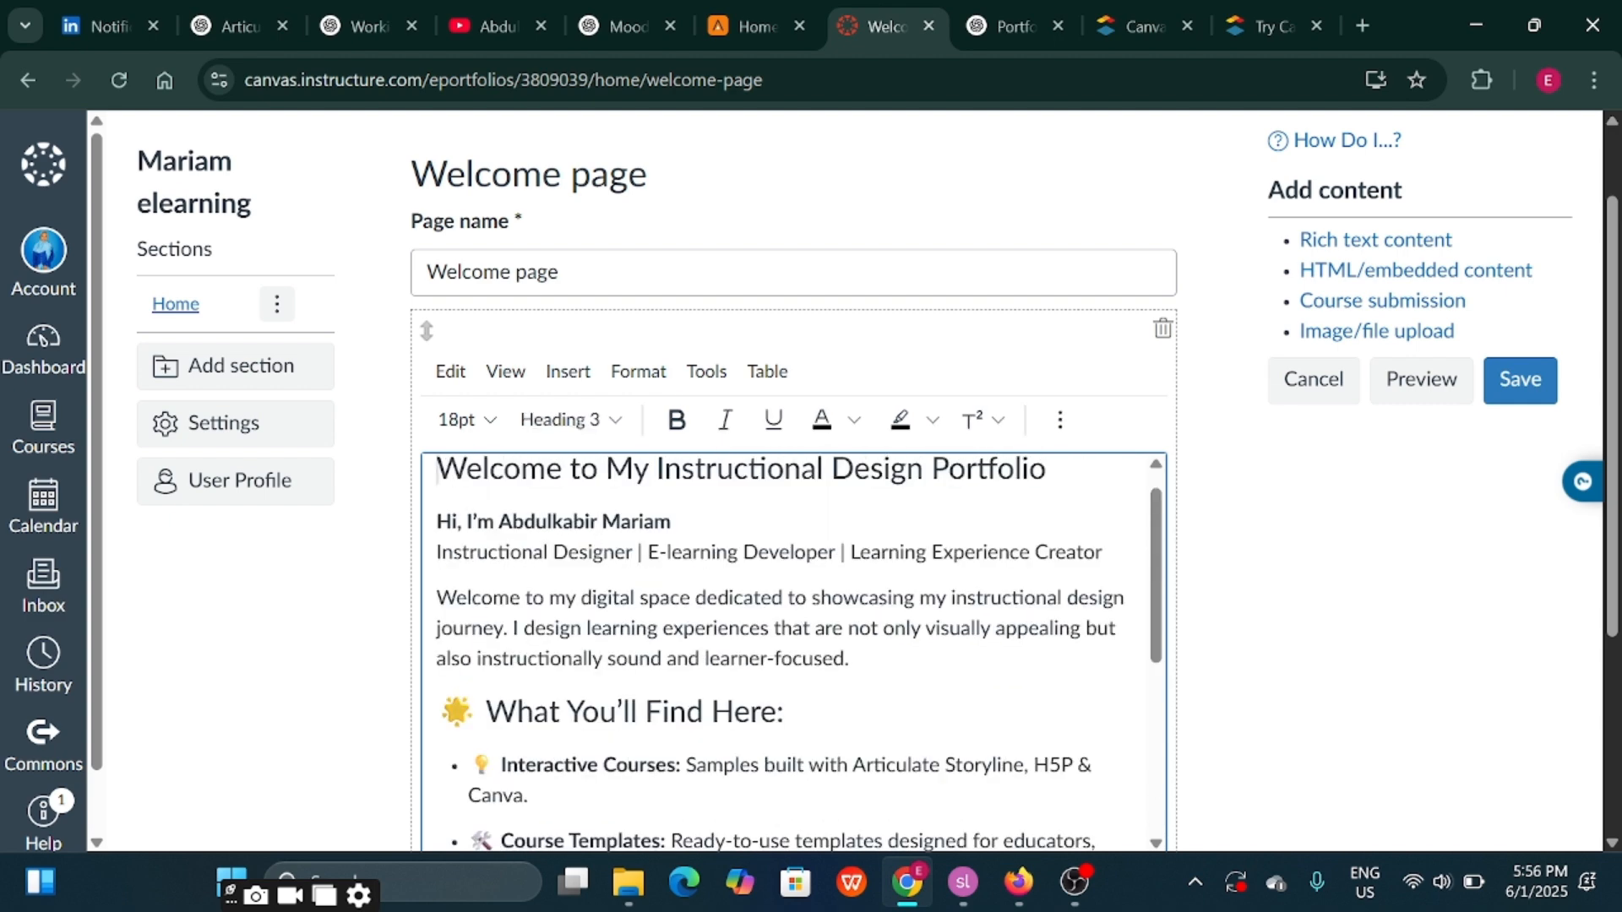
click(604, 553)
key(ctrl+Home)
key(ctrl+End)
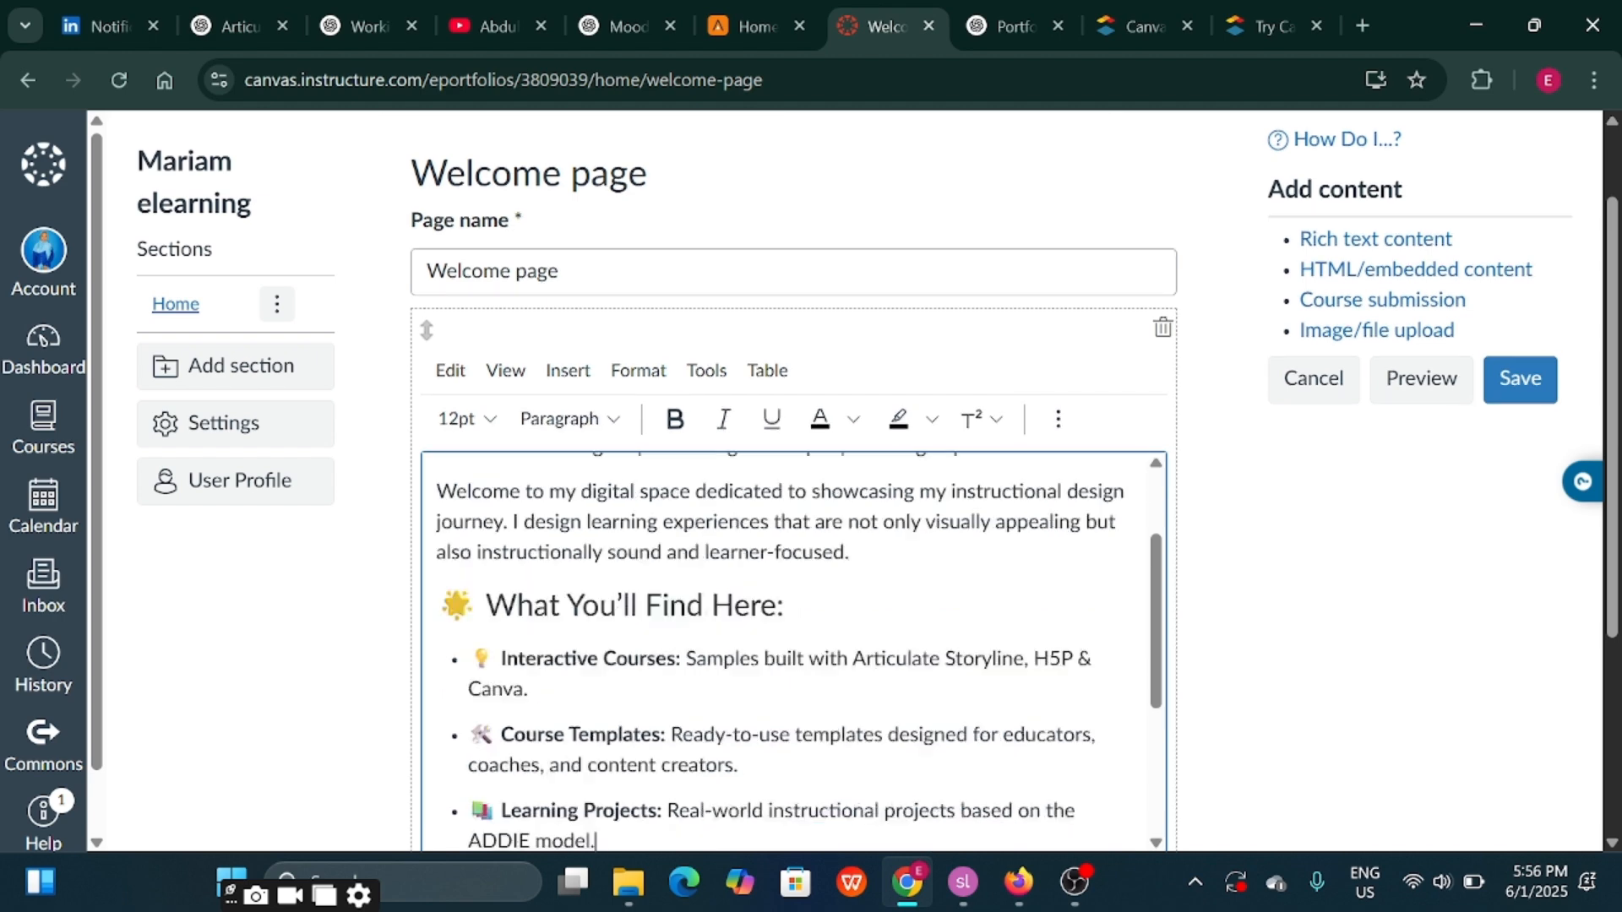
click(1232, 673)
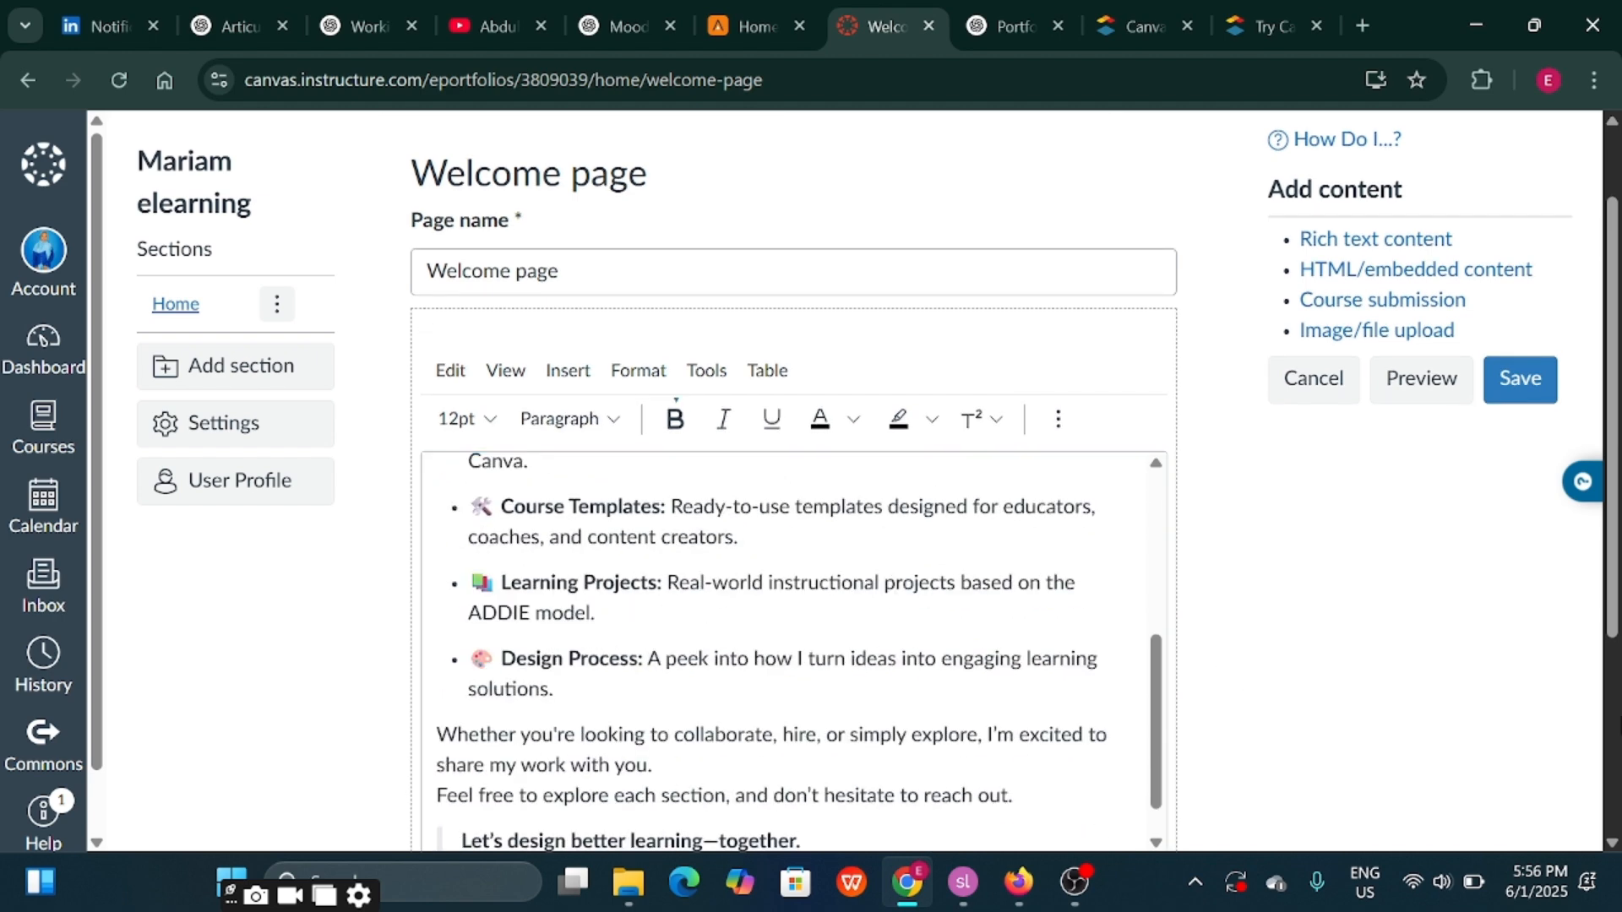
scroll(1502, 504, down, 3)
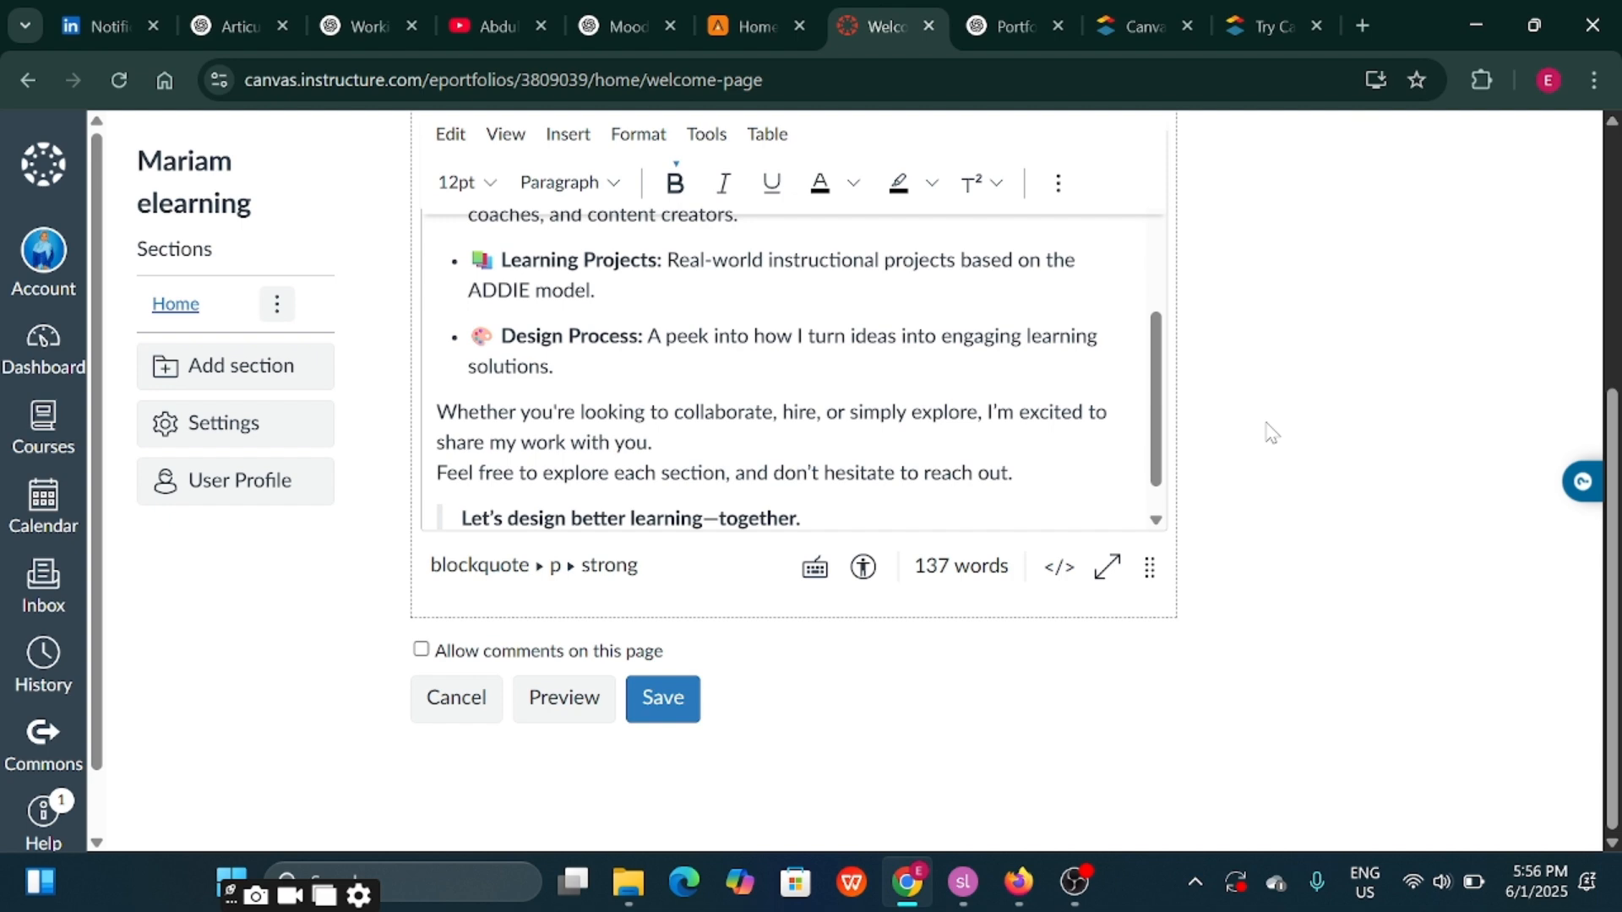
scroll(1271, 432, up, 1)
scroll(1271, 432, up, 1)
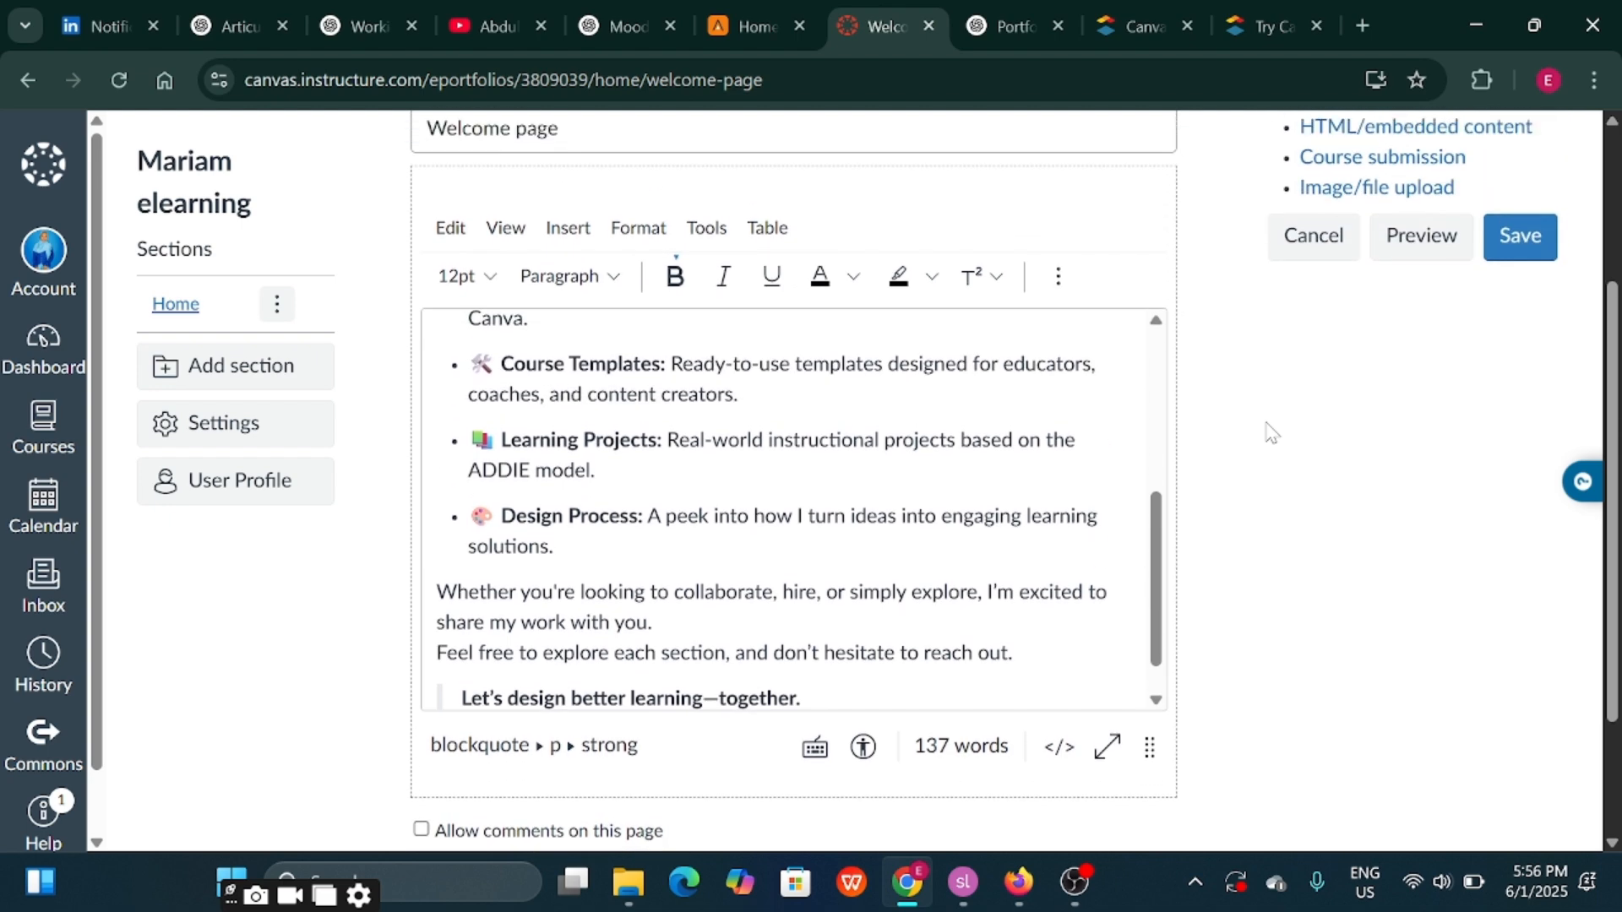
Show the editor's additional formatting tools and look at the external link option
click(1058, 300)
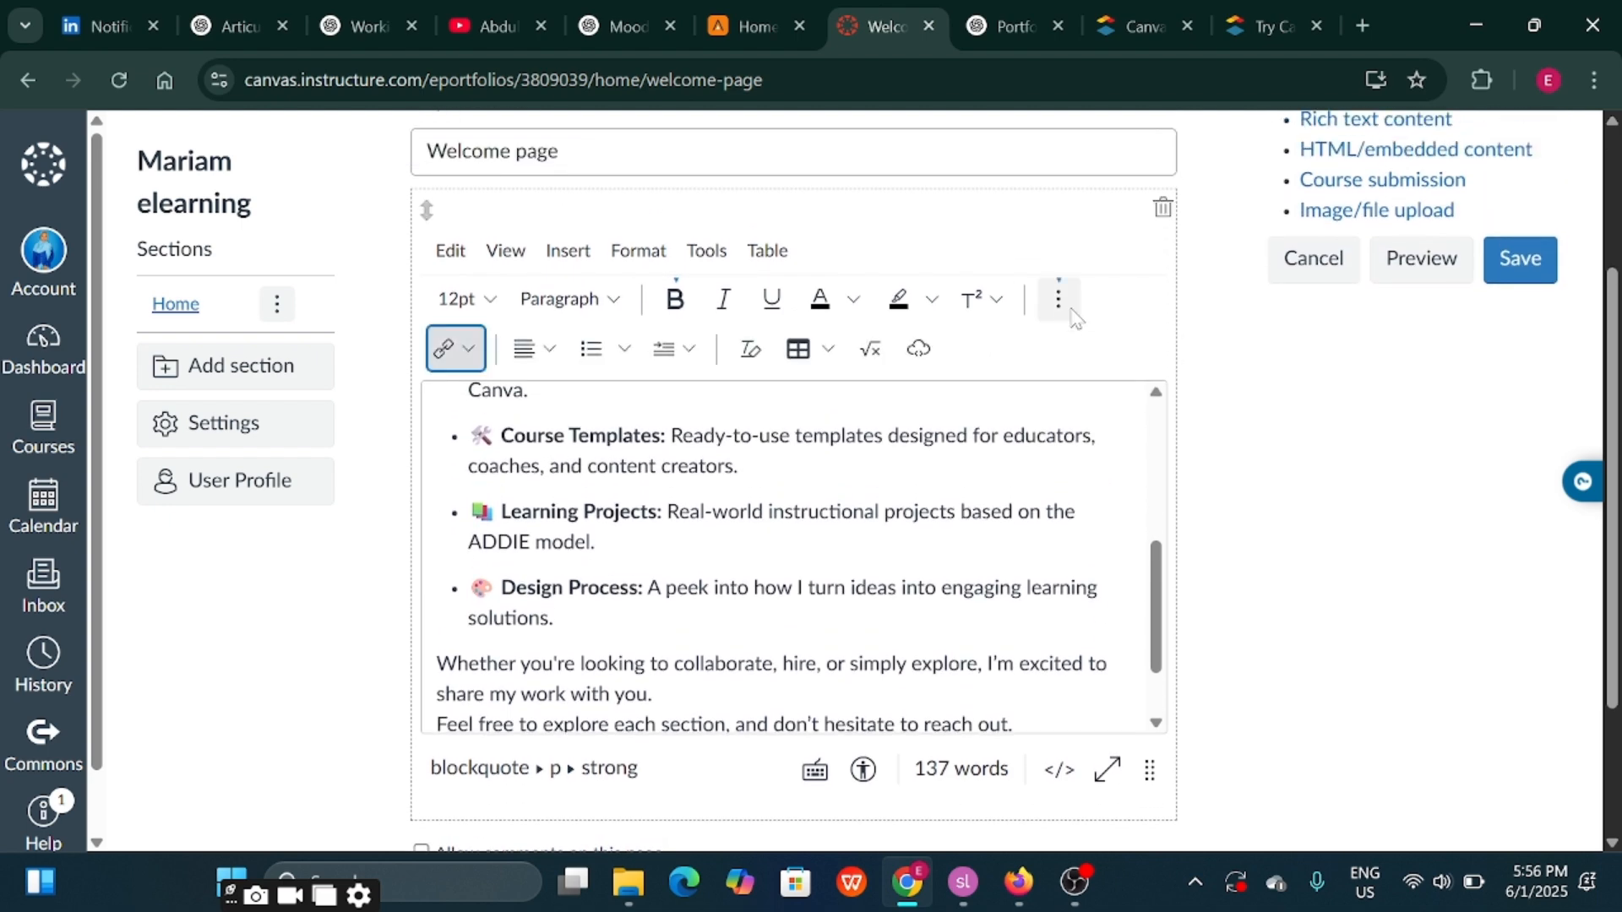
click(461, 351)
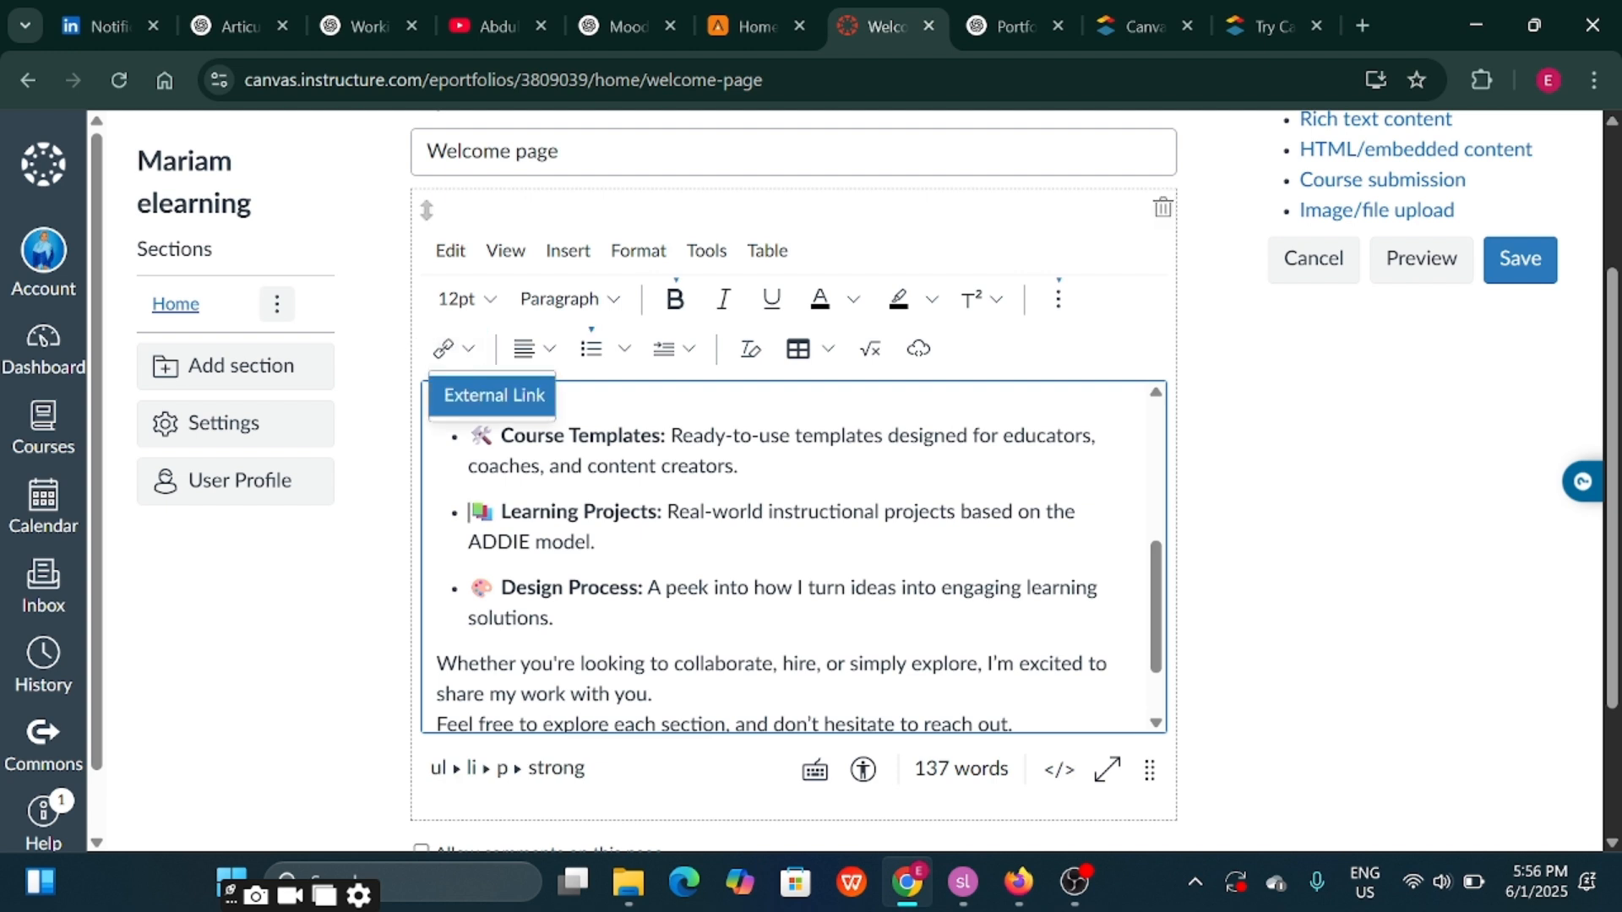
click(492, 396)
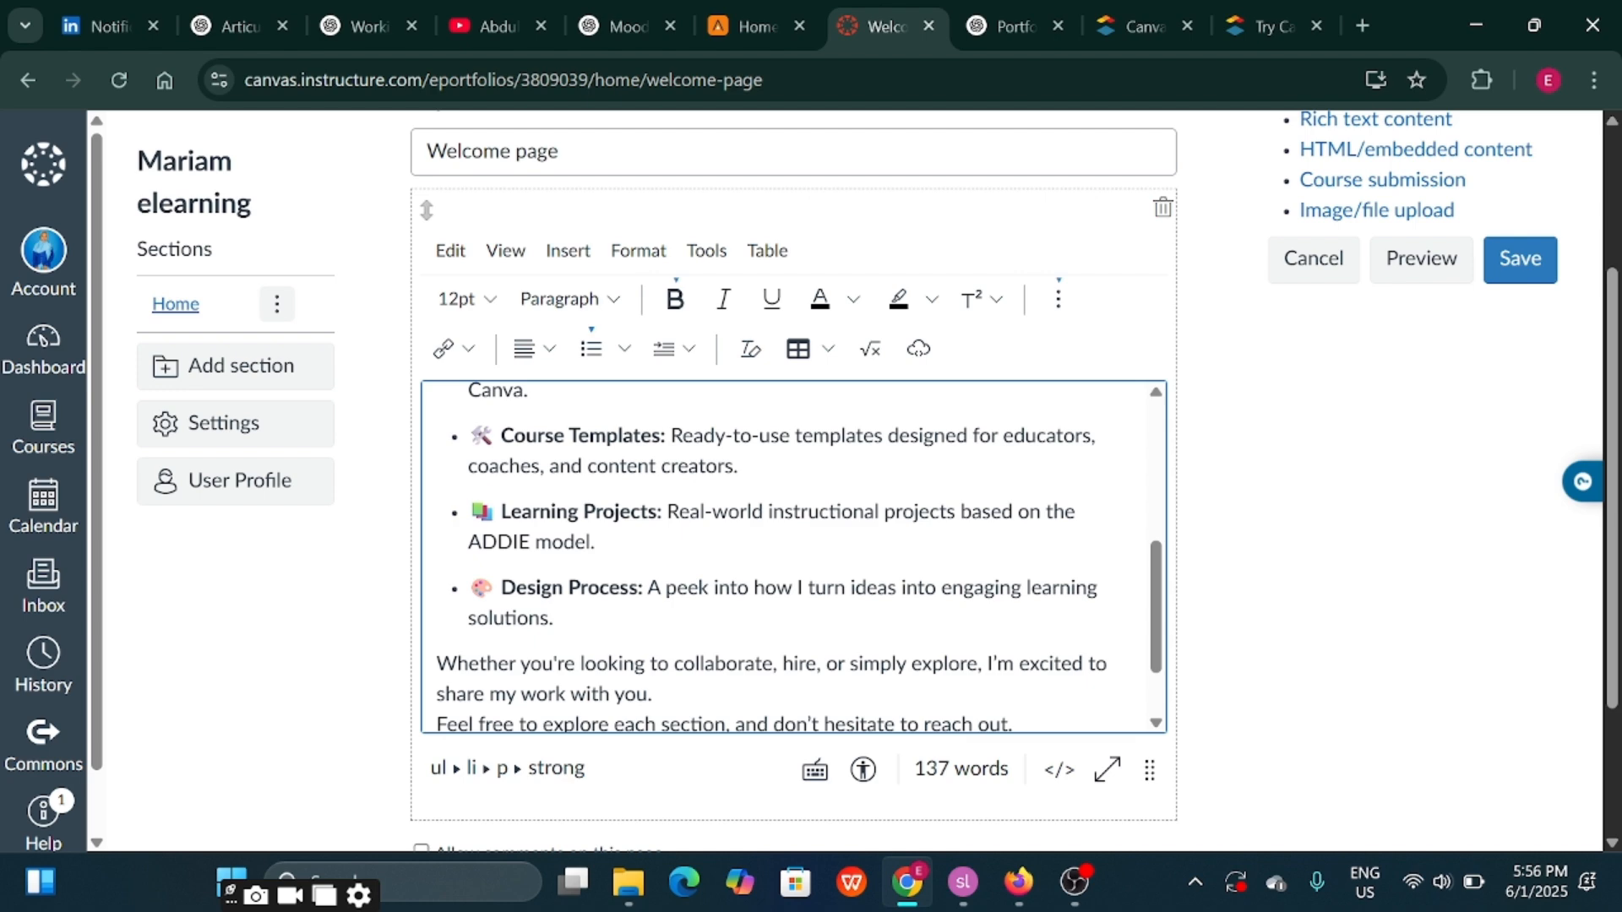
Return to the heading of the portfolio introduction, save "Welcome page" and view the published content
key(Up)
key(Up)
key(Up)
key(Up)
key(Up)
key(Up)
key(Up)
key(Up)
key(Up)
key(Up)
key(Up)
key(Up)
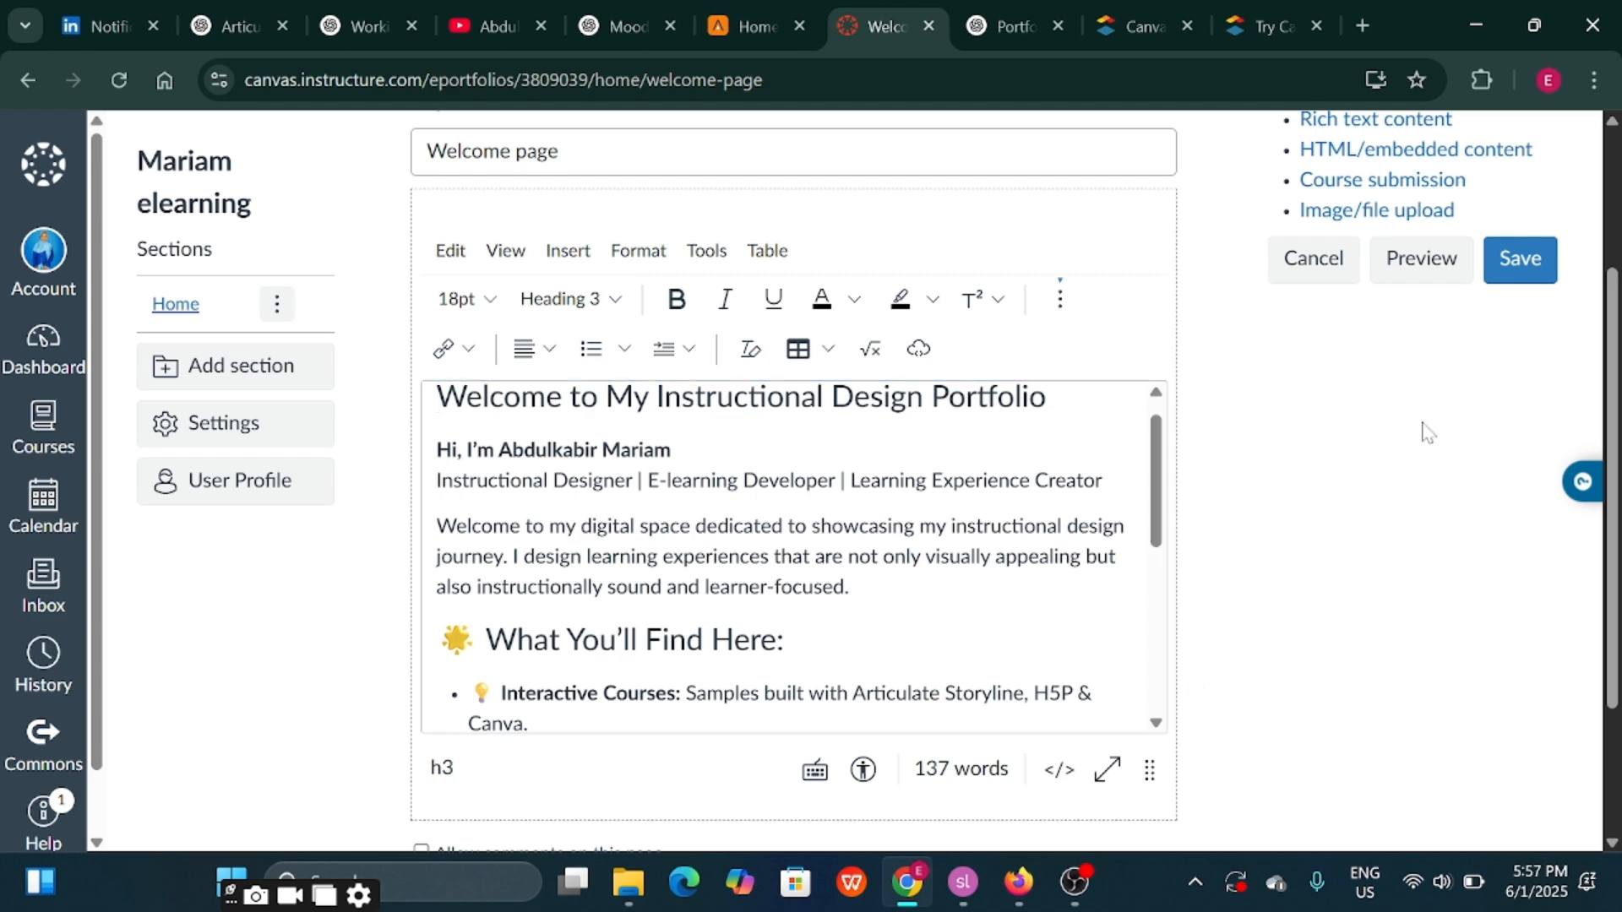
click(1520, 262)
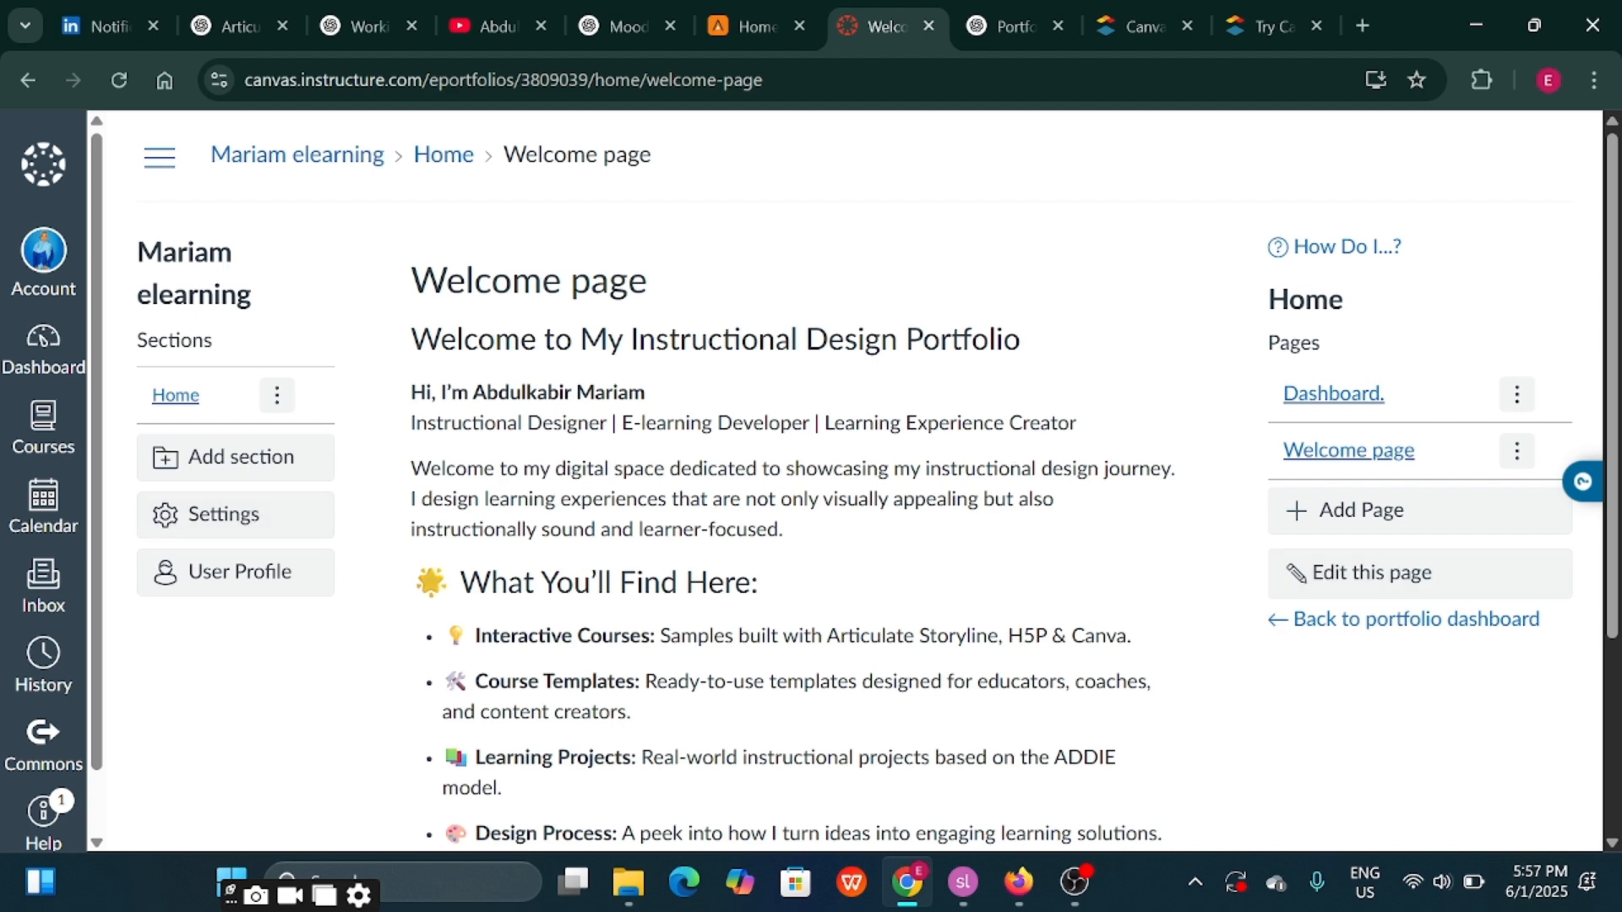
scroll(694, 517, down, 1)
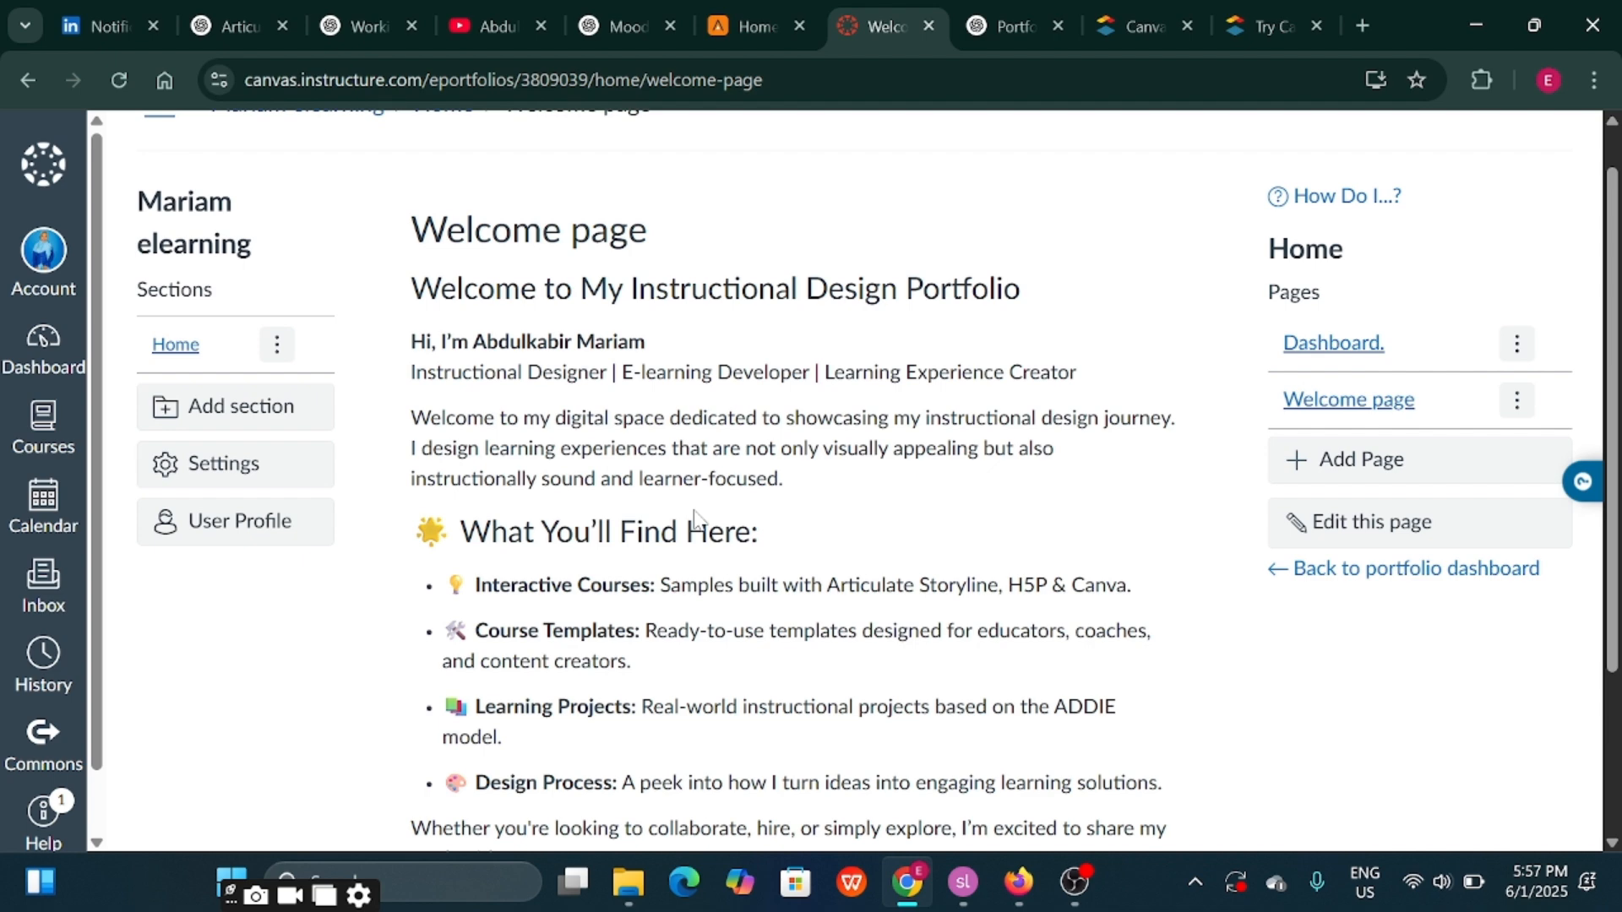
Add a section named "My worksamples" to the ePortfolio
scroll(694, 517, down, 3)
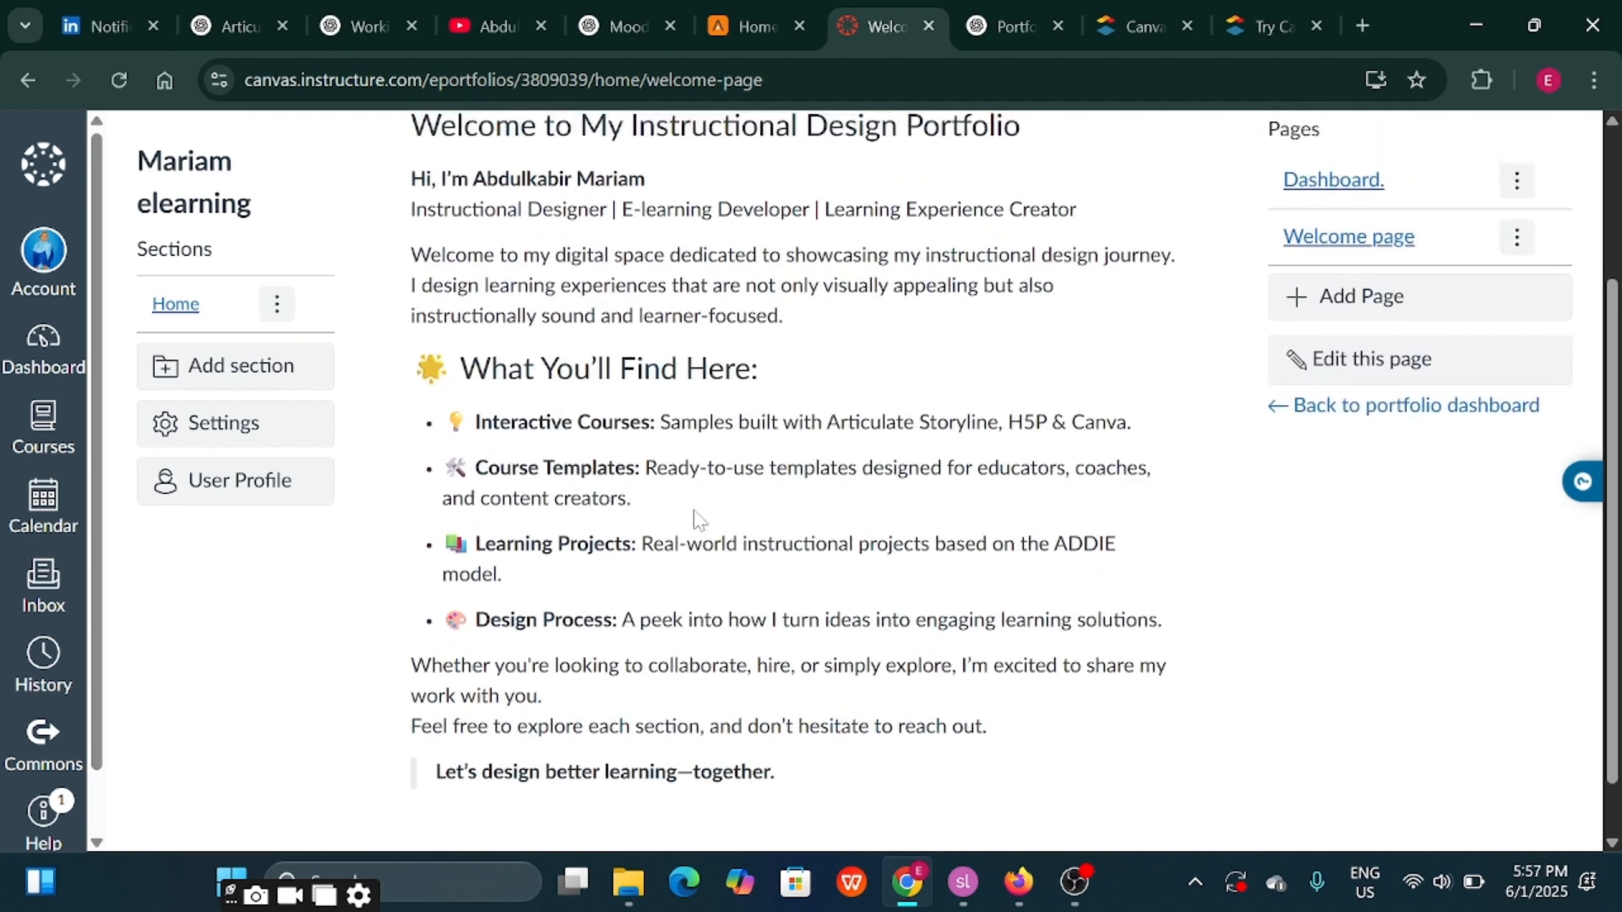
scroll(695, 517, up, 2)
click(220, 382)
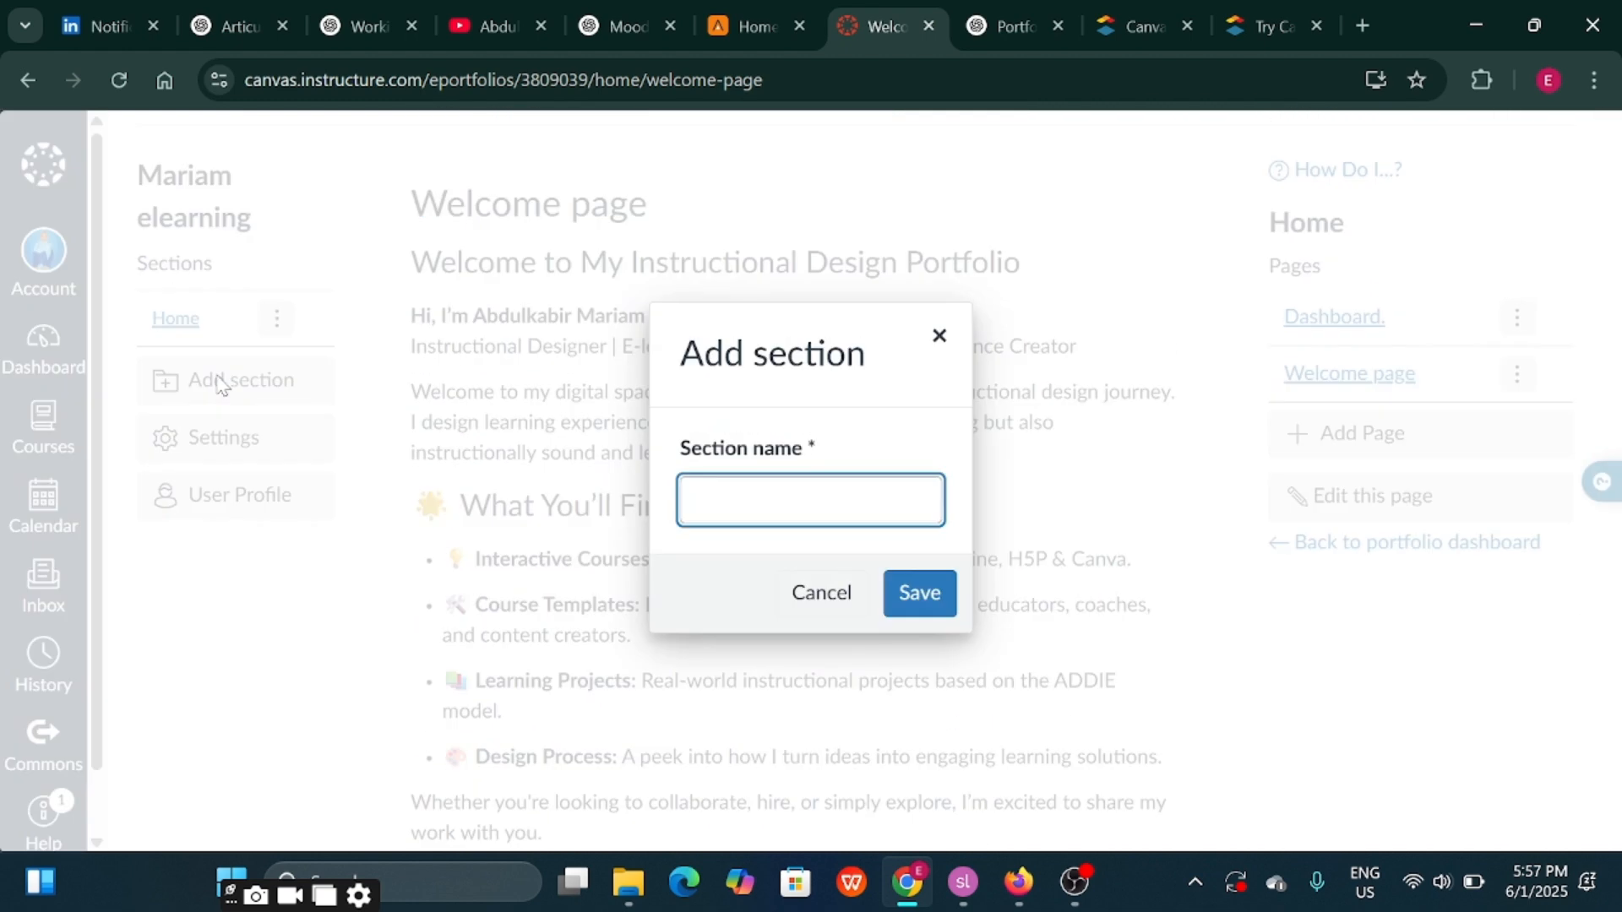
click(726, 505)
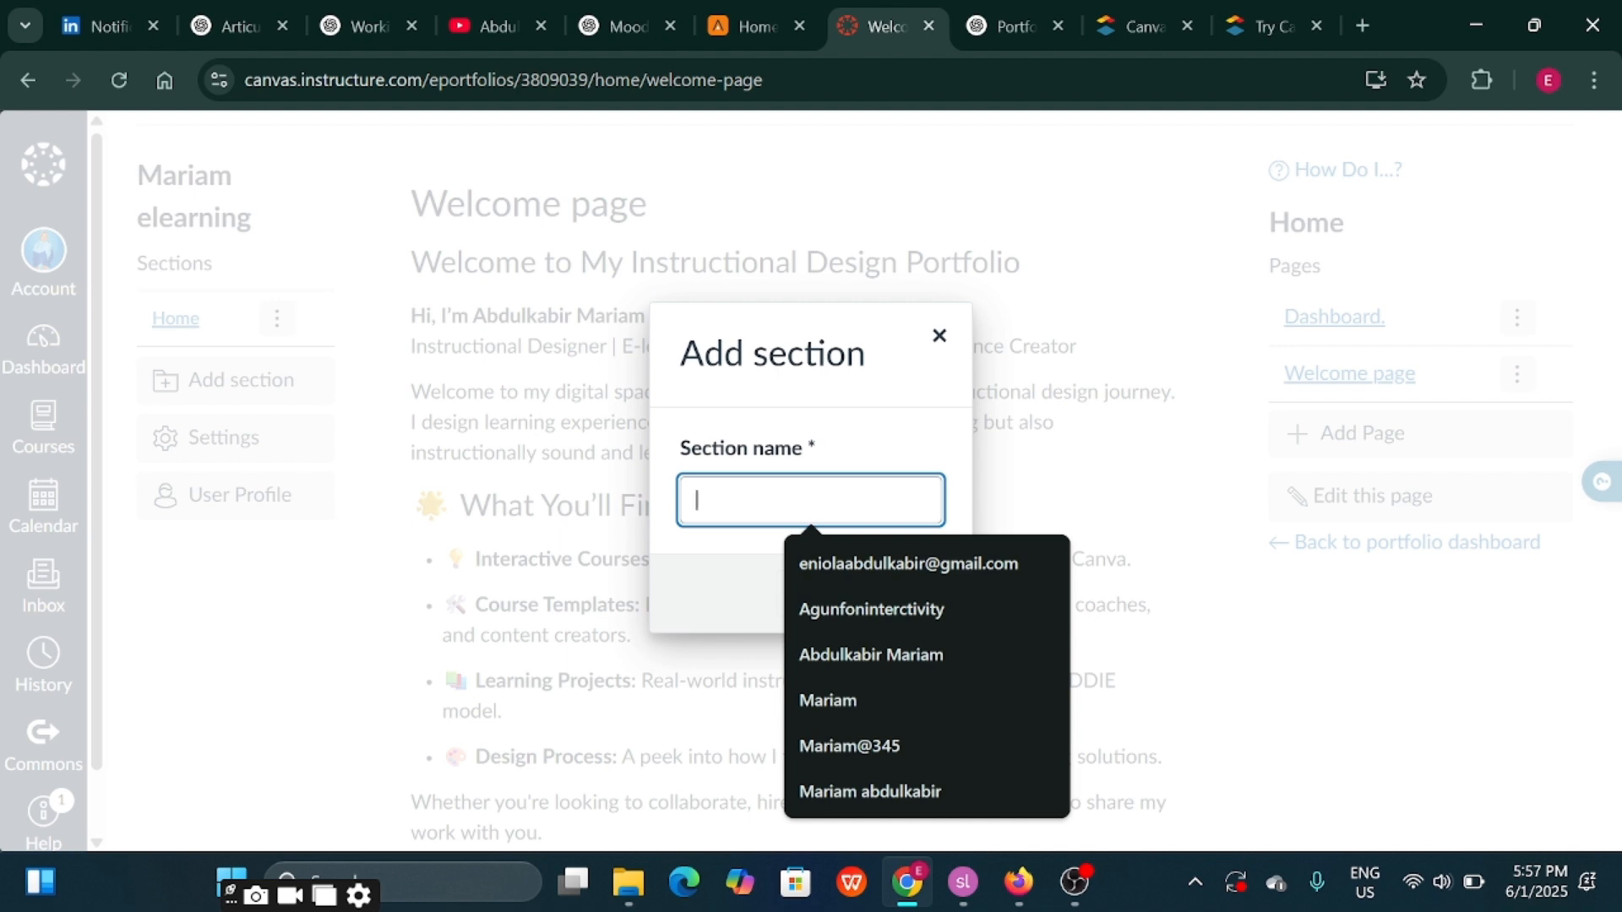
text(My w)
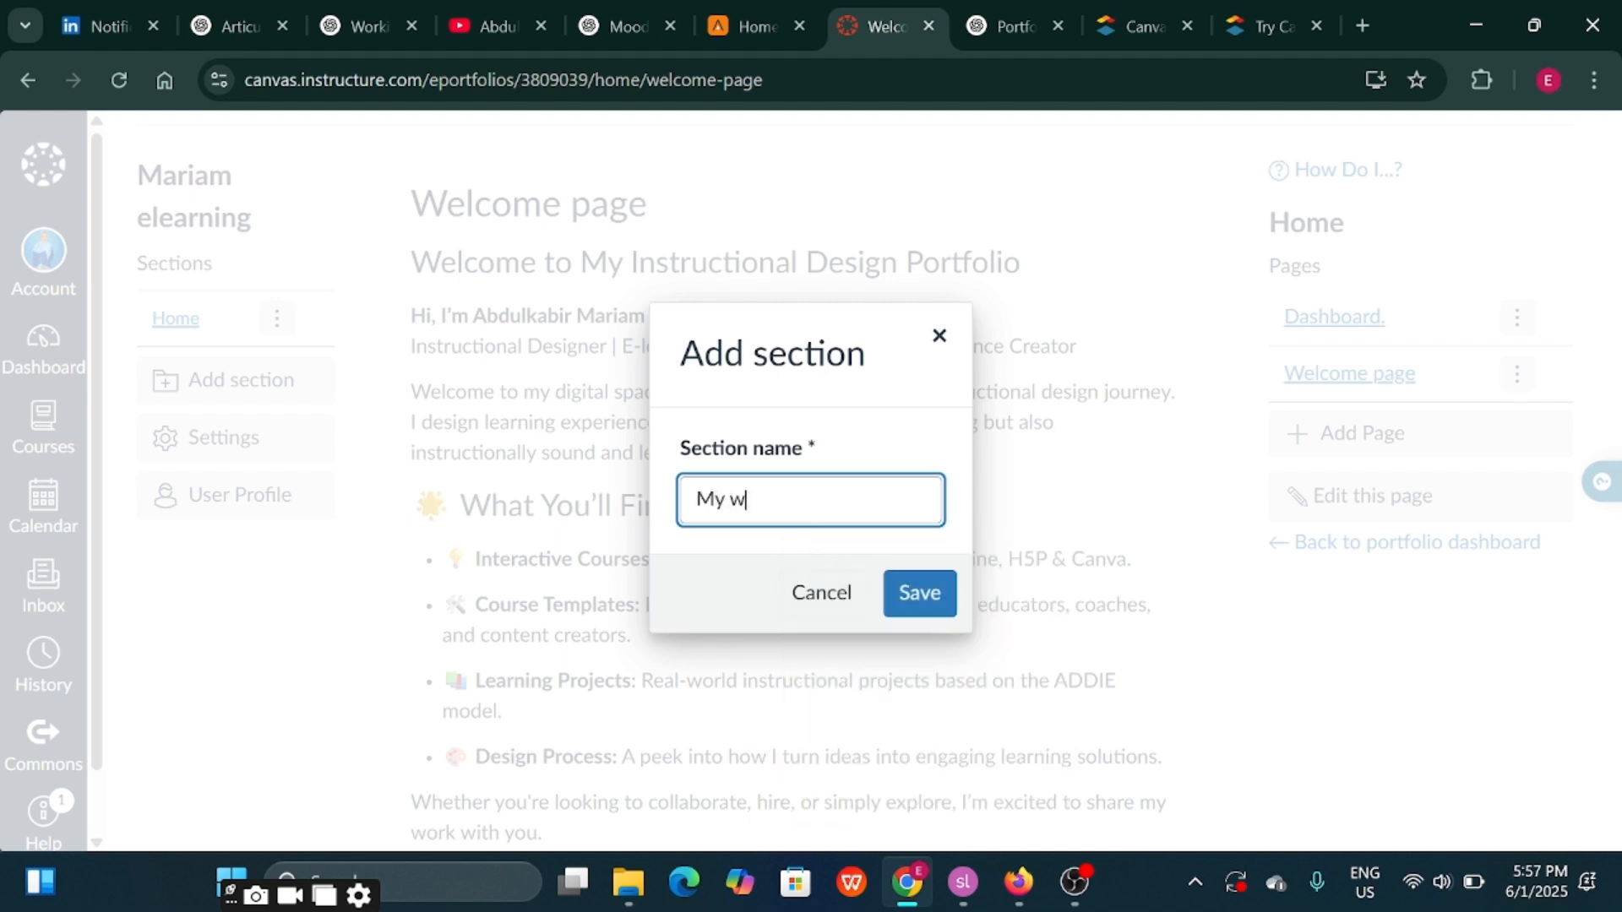
text(orksaples)
click(793, 500)
text(m)
click(913, 587)
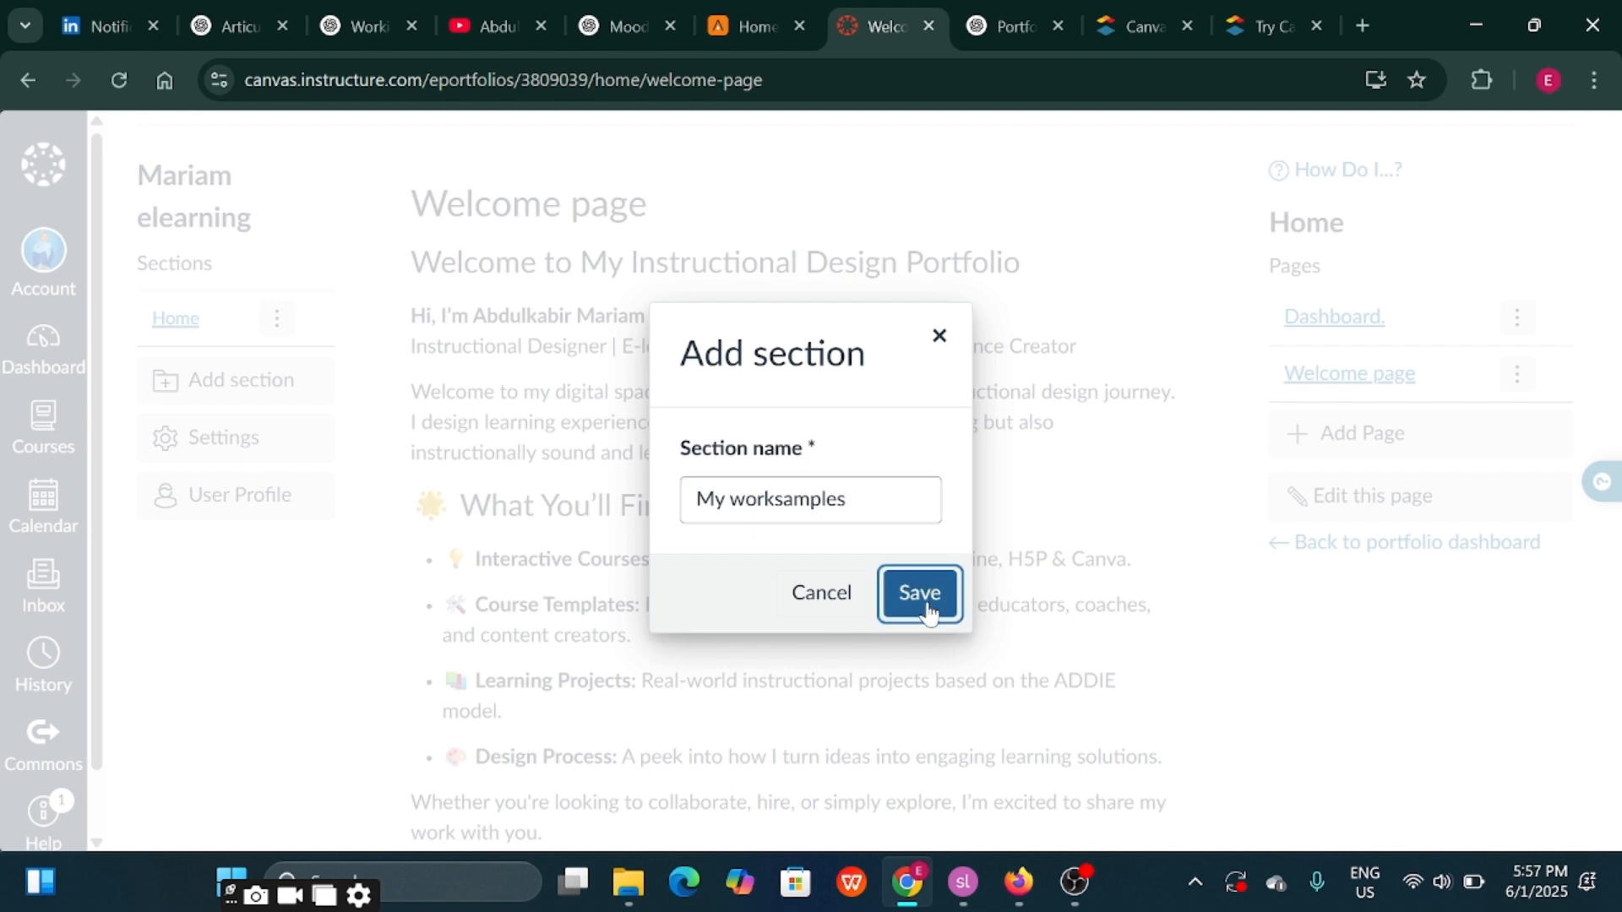
click(874, 505)
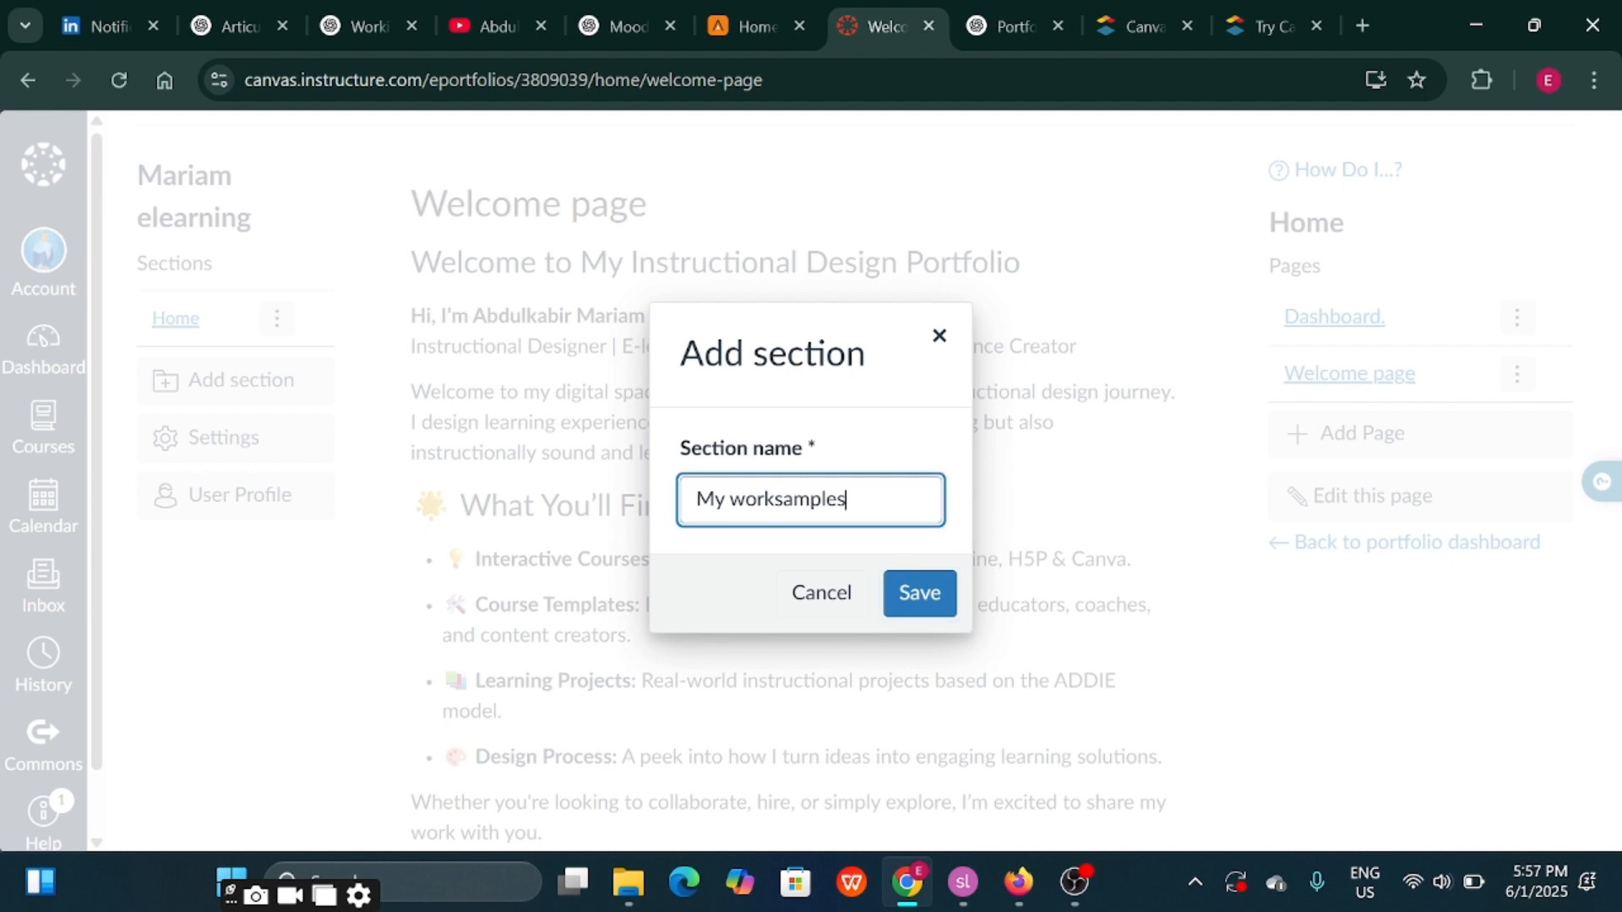
key(BackSpace)
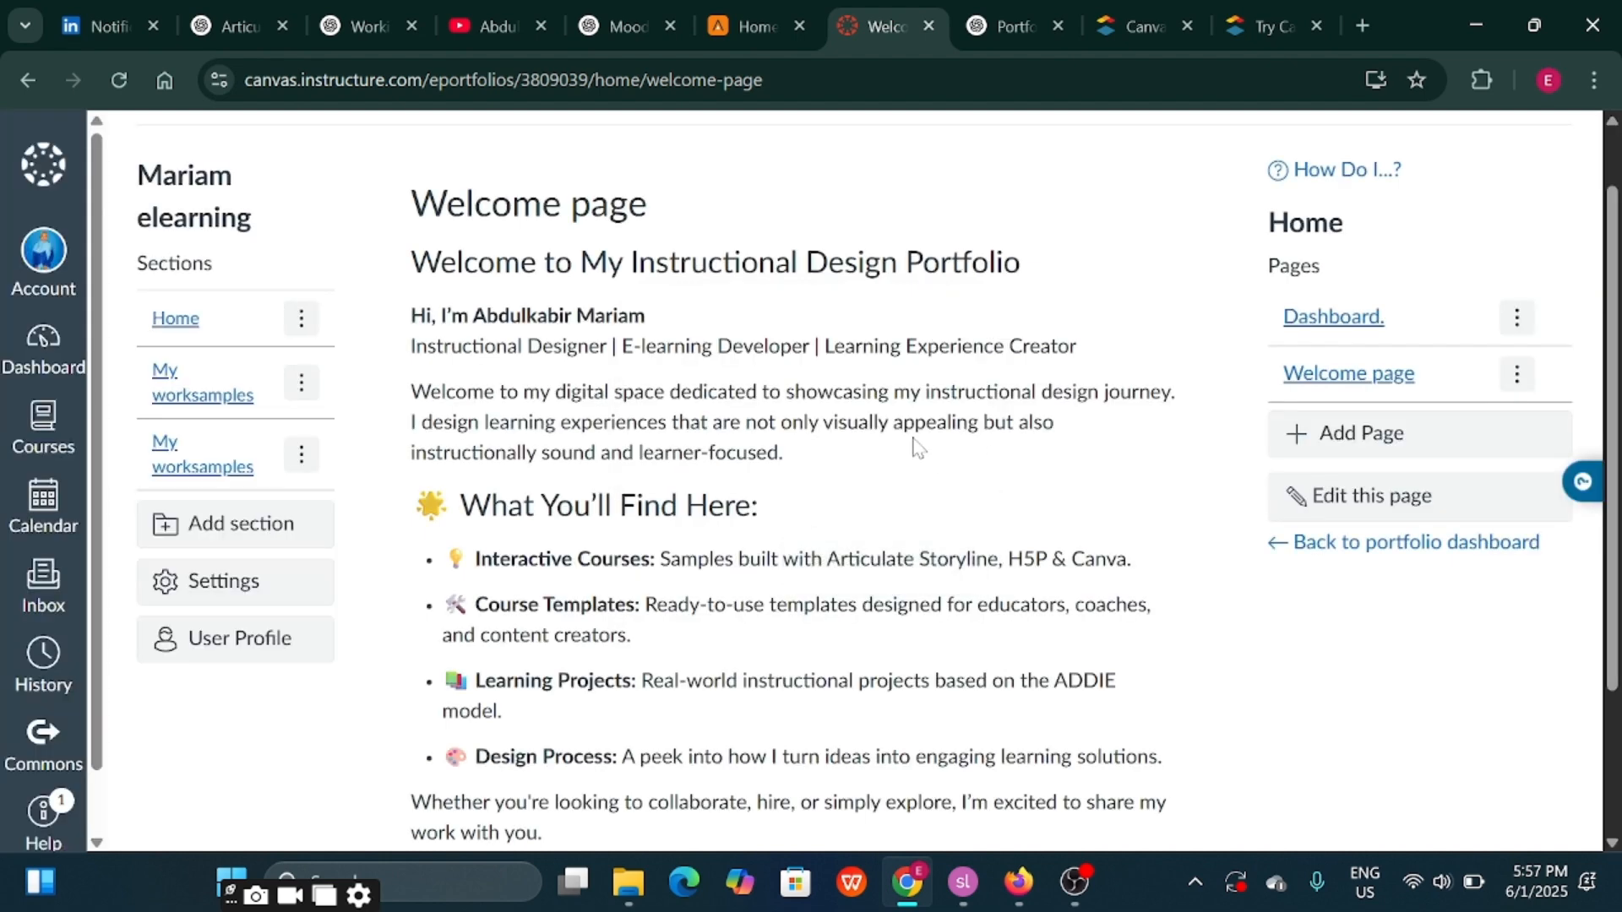
Delete the duplicate "My worksamples" section, the lower of the two, from the ePortfolio
click(300, 454)
click(302, 601)
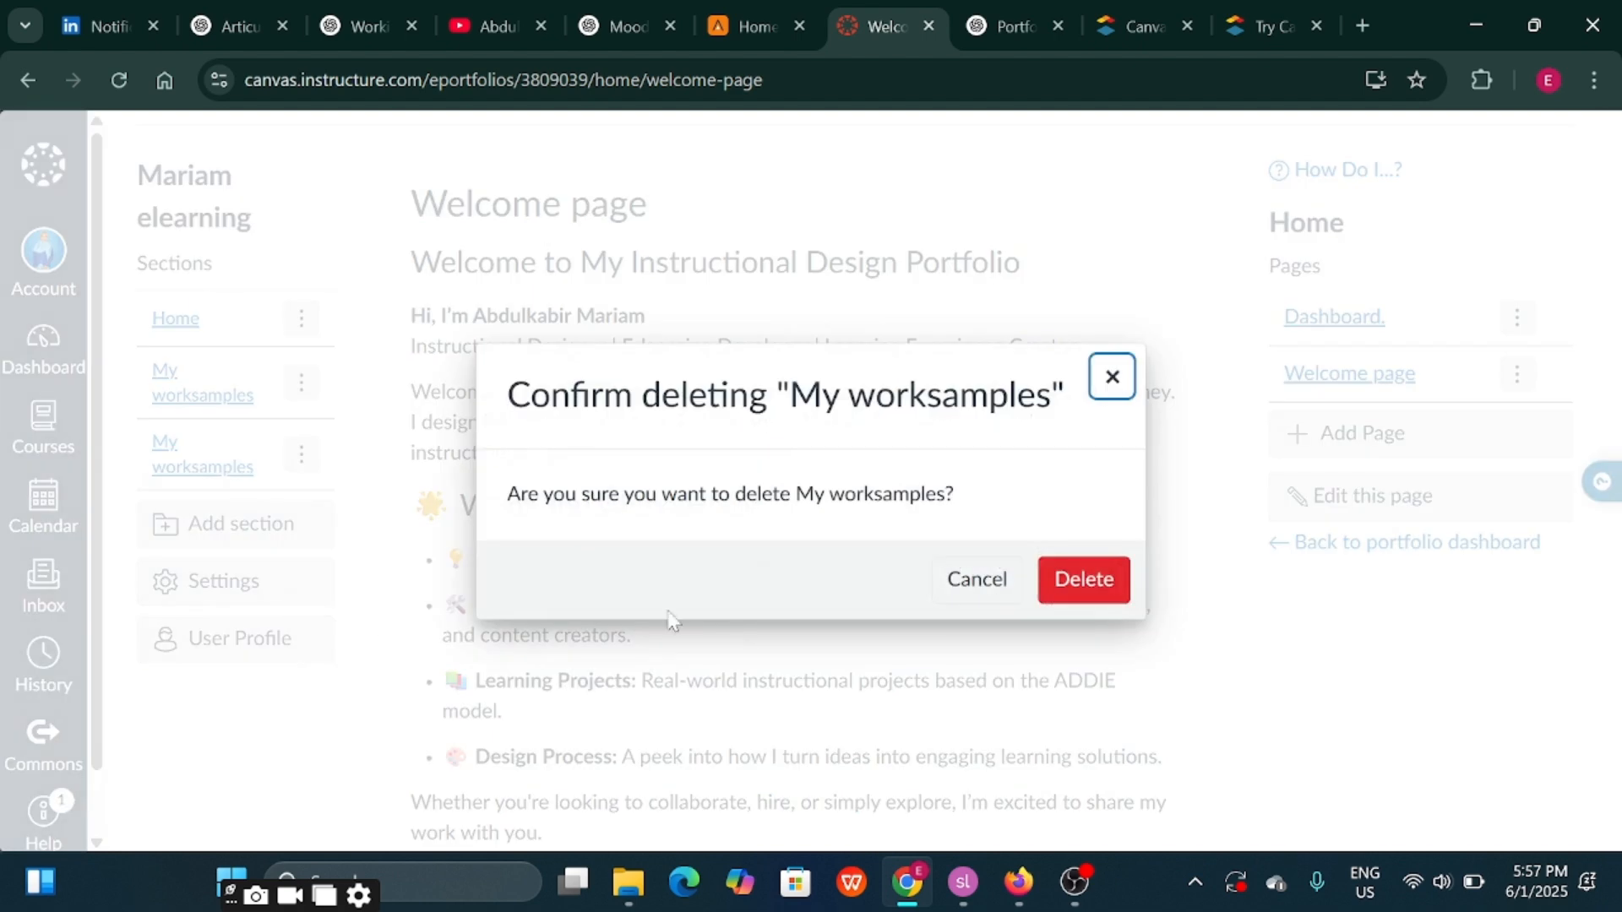
click(1089, 583)
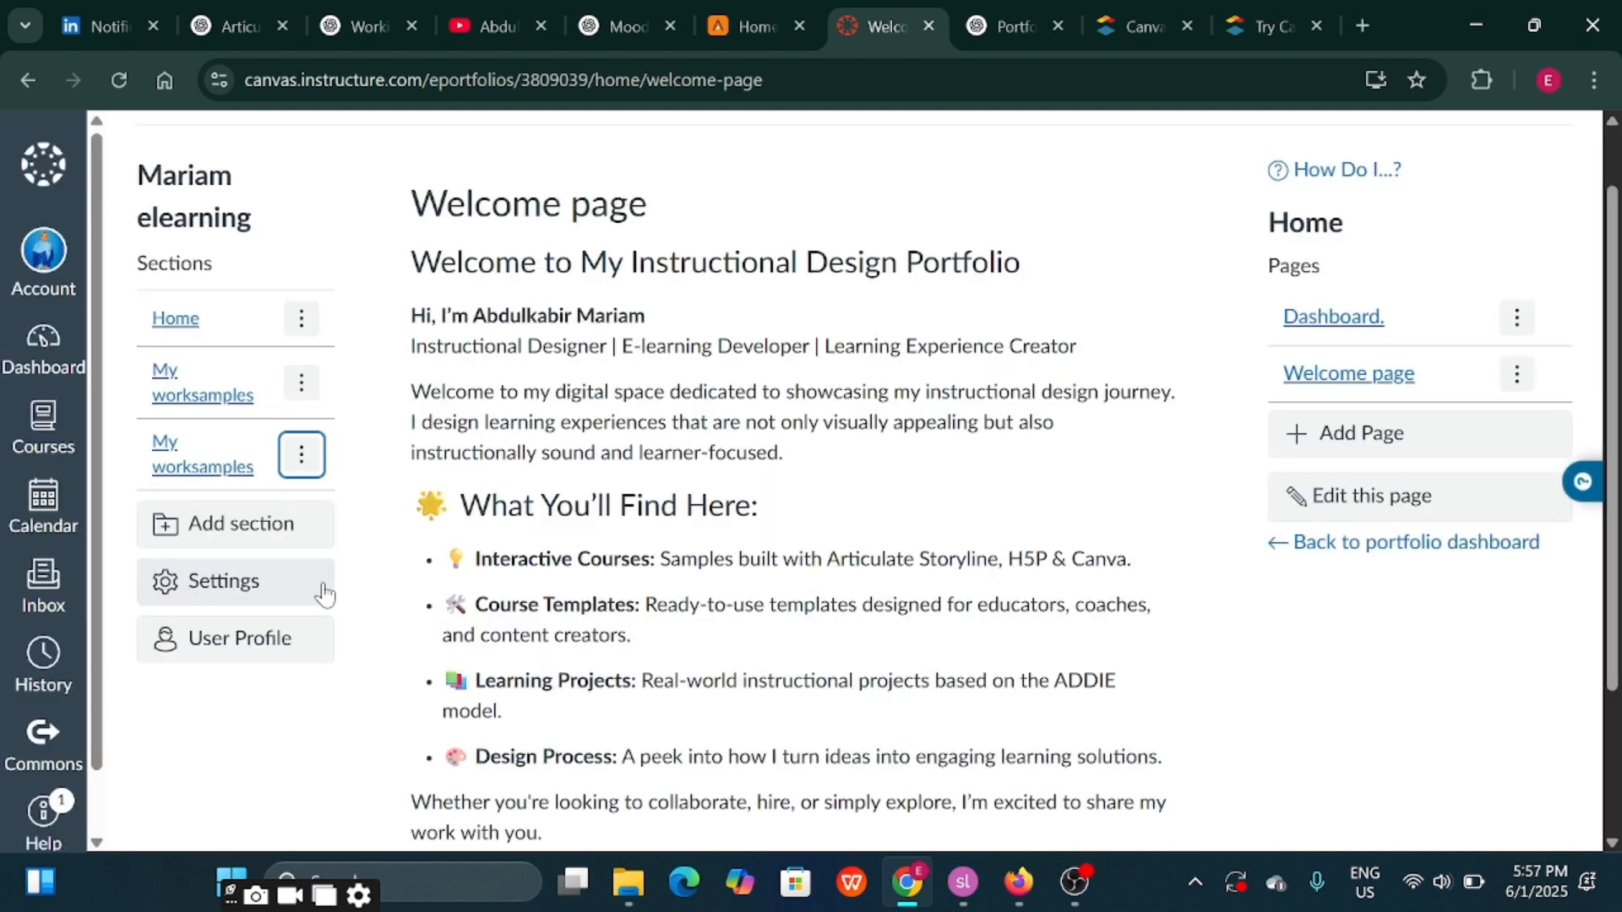
Open the page of the "My worksamples" section for editing and clear its page name
click(187, 405)
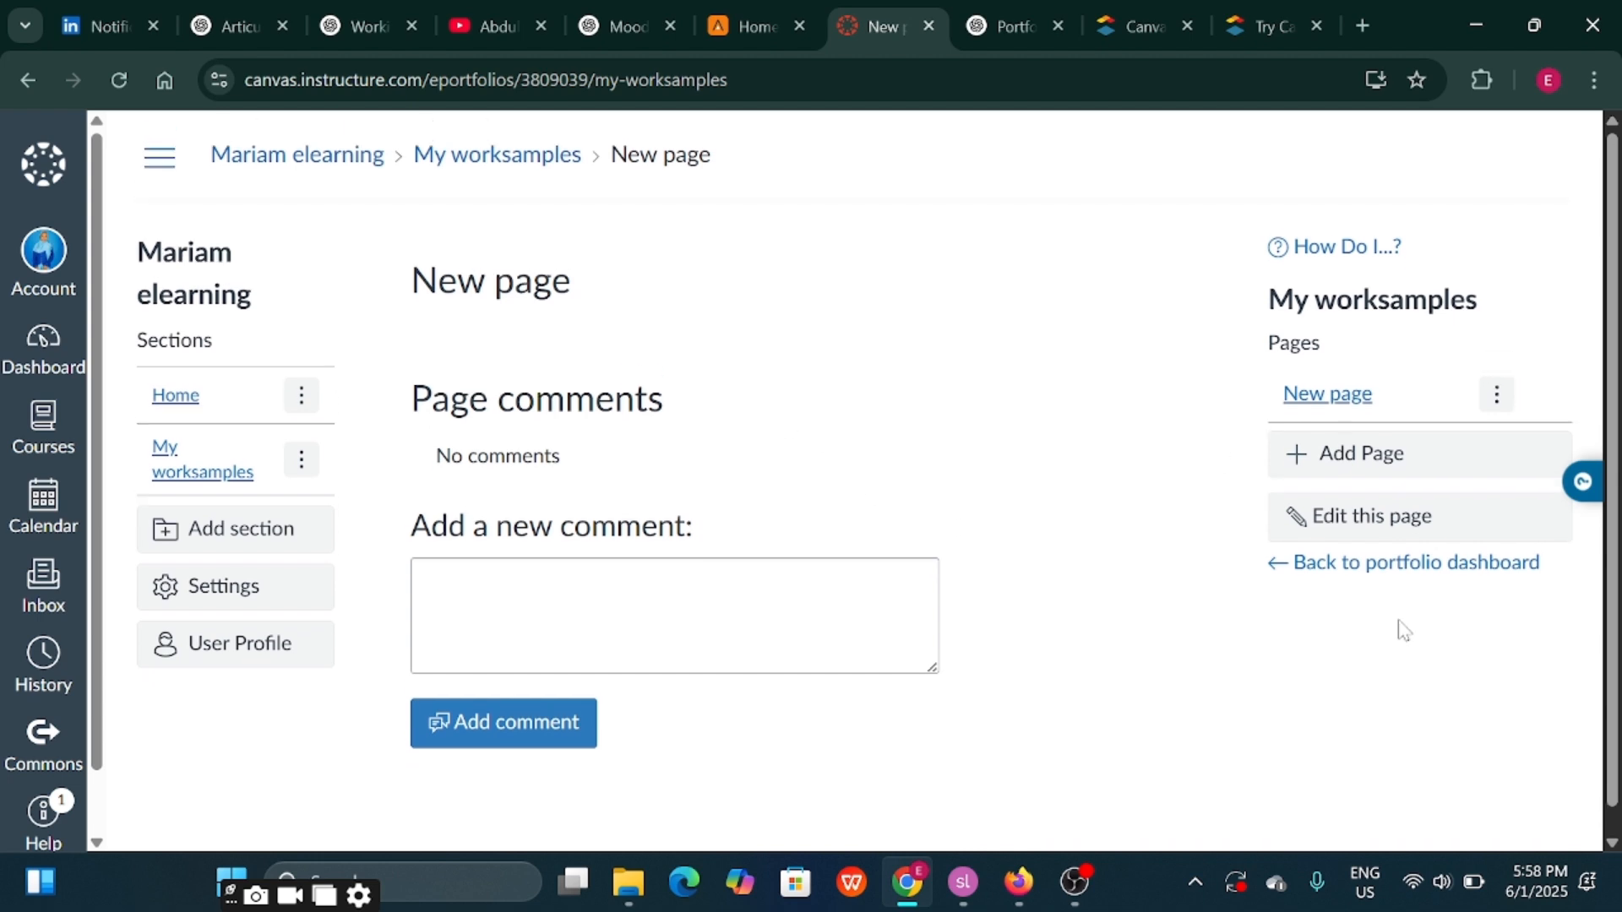
click(1346, 518)
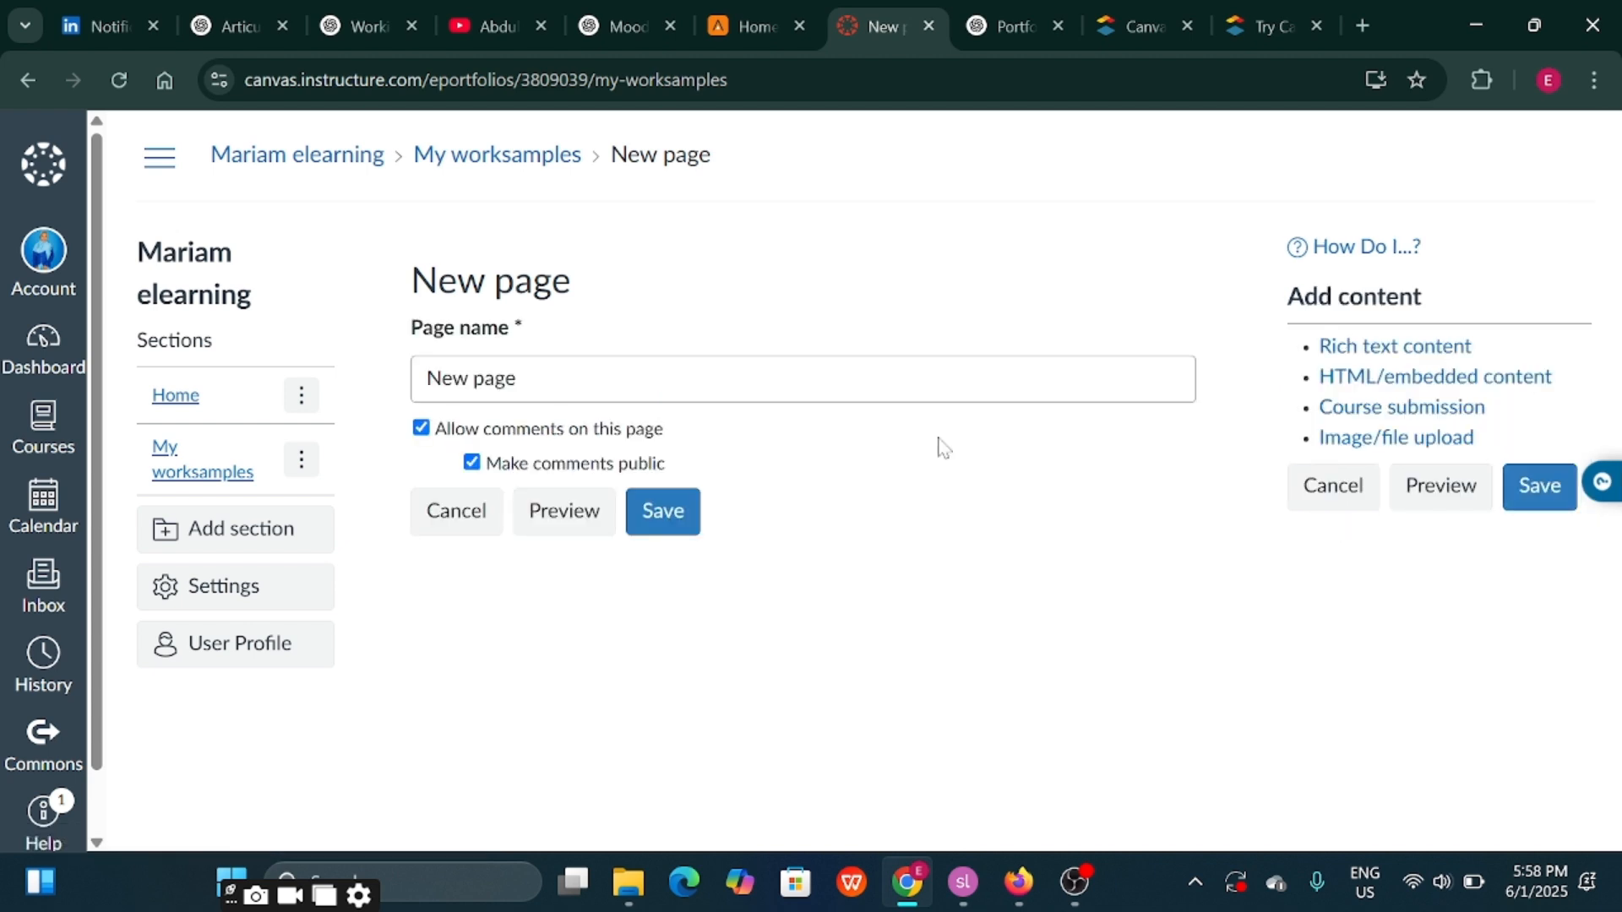
click(506, 379)
key(Right)
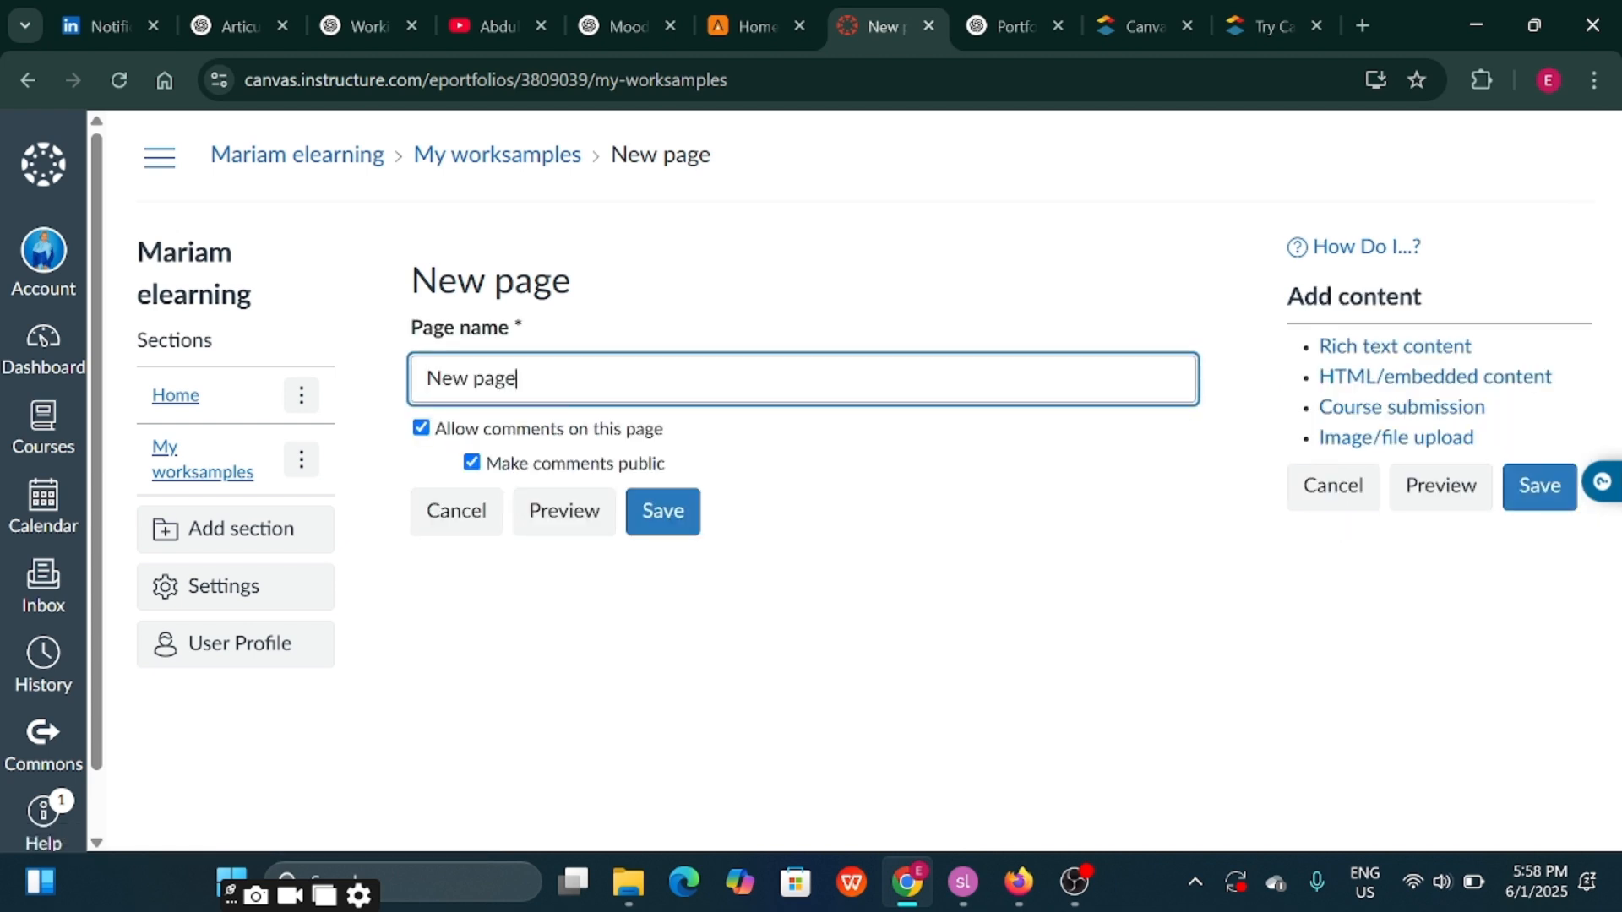
key(BackSpace)
key(BackSpace)
key(BackSpace)
key(BackSpace)
key(BackSpace)
key(BackSpace)
key(BackSpace)
key(BackSpace)
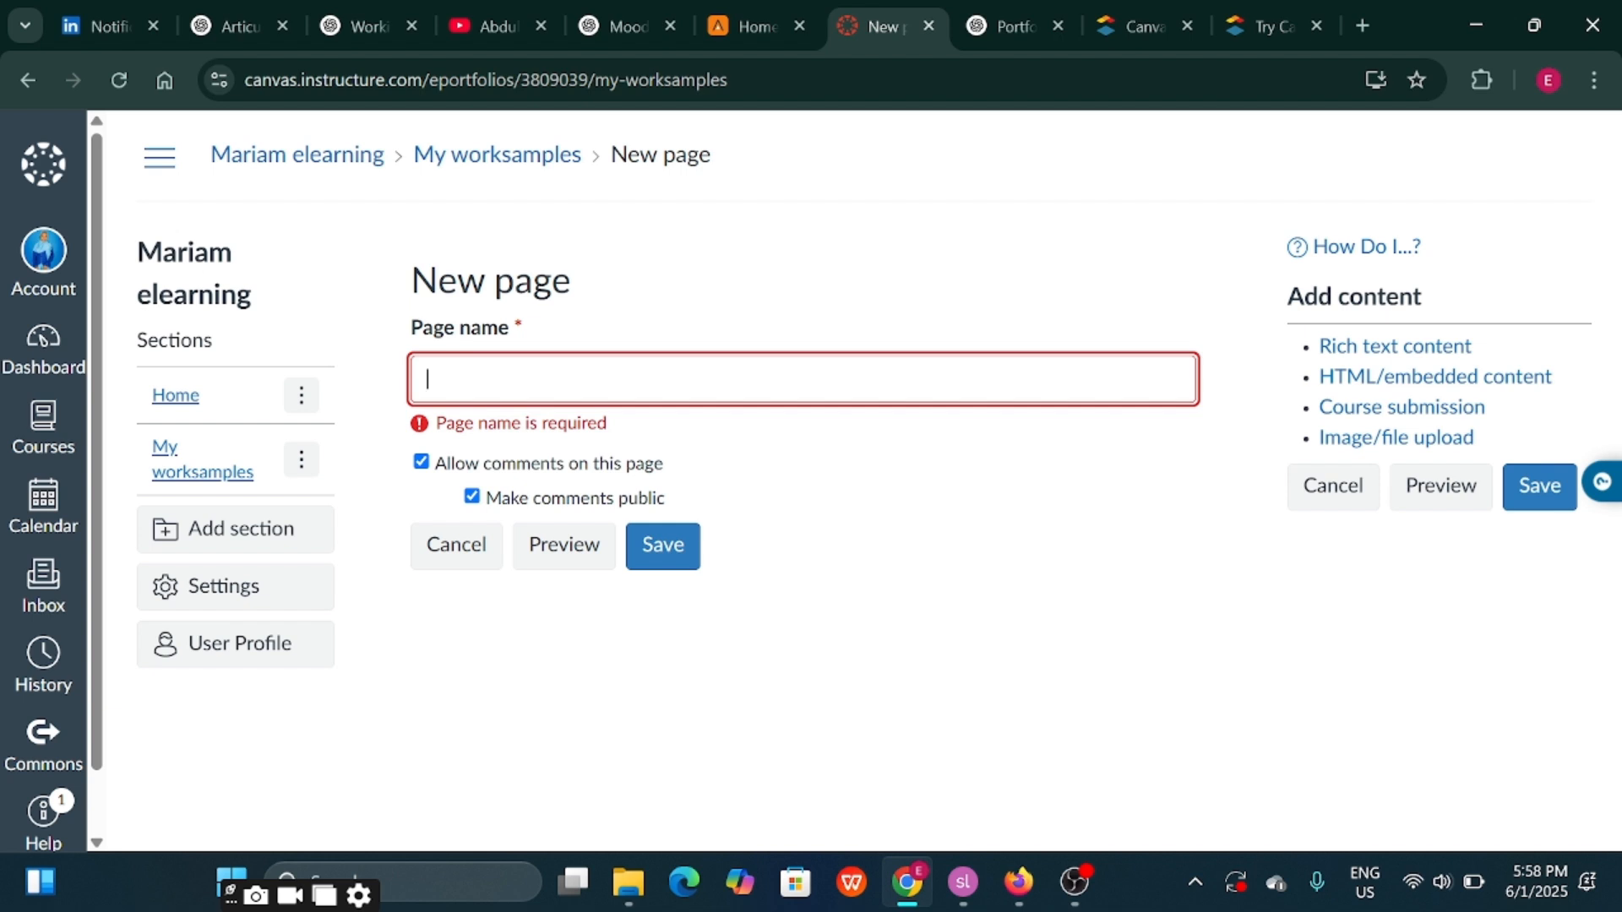
text(My w)
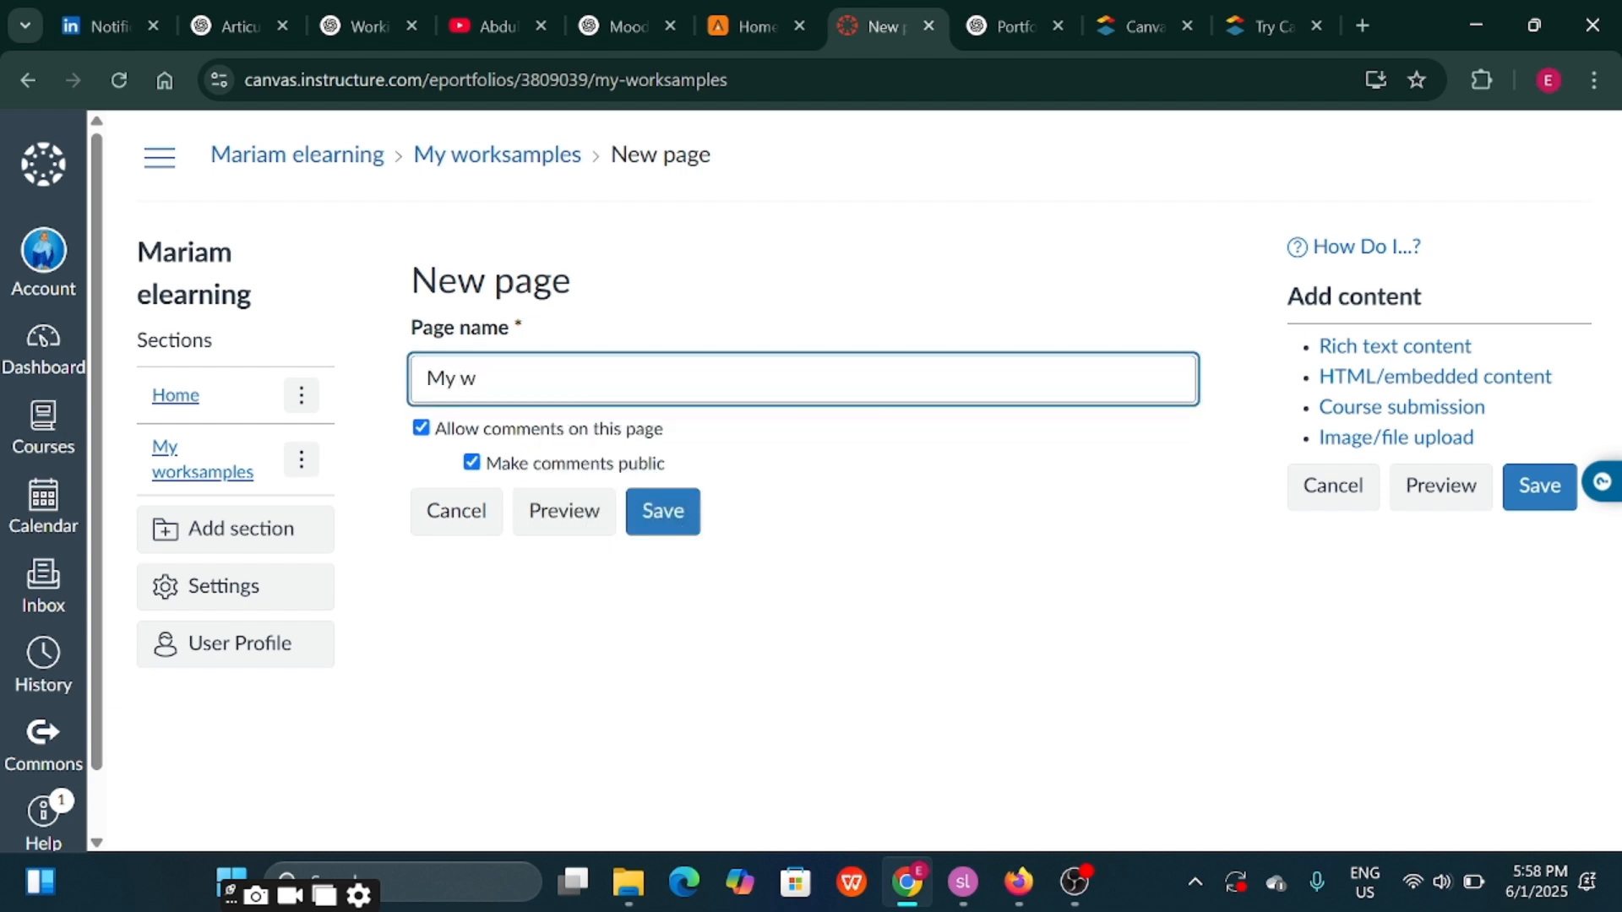
text(ork sam)
key(BackSpace)
key(BackSpace)
key(BackSpace)
key(BackSpace)
key(BackSpace)
key(BackSpace)
key(BackSpace)
key(BackSpace)
key(BackSpace)
key(BackSpace)
key(BackSpace)
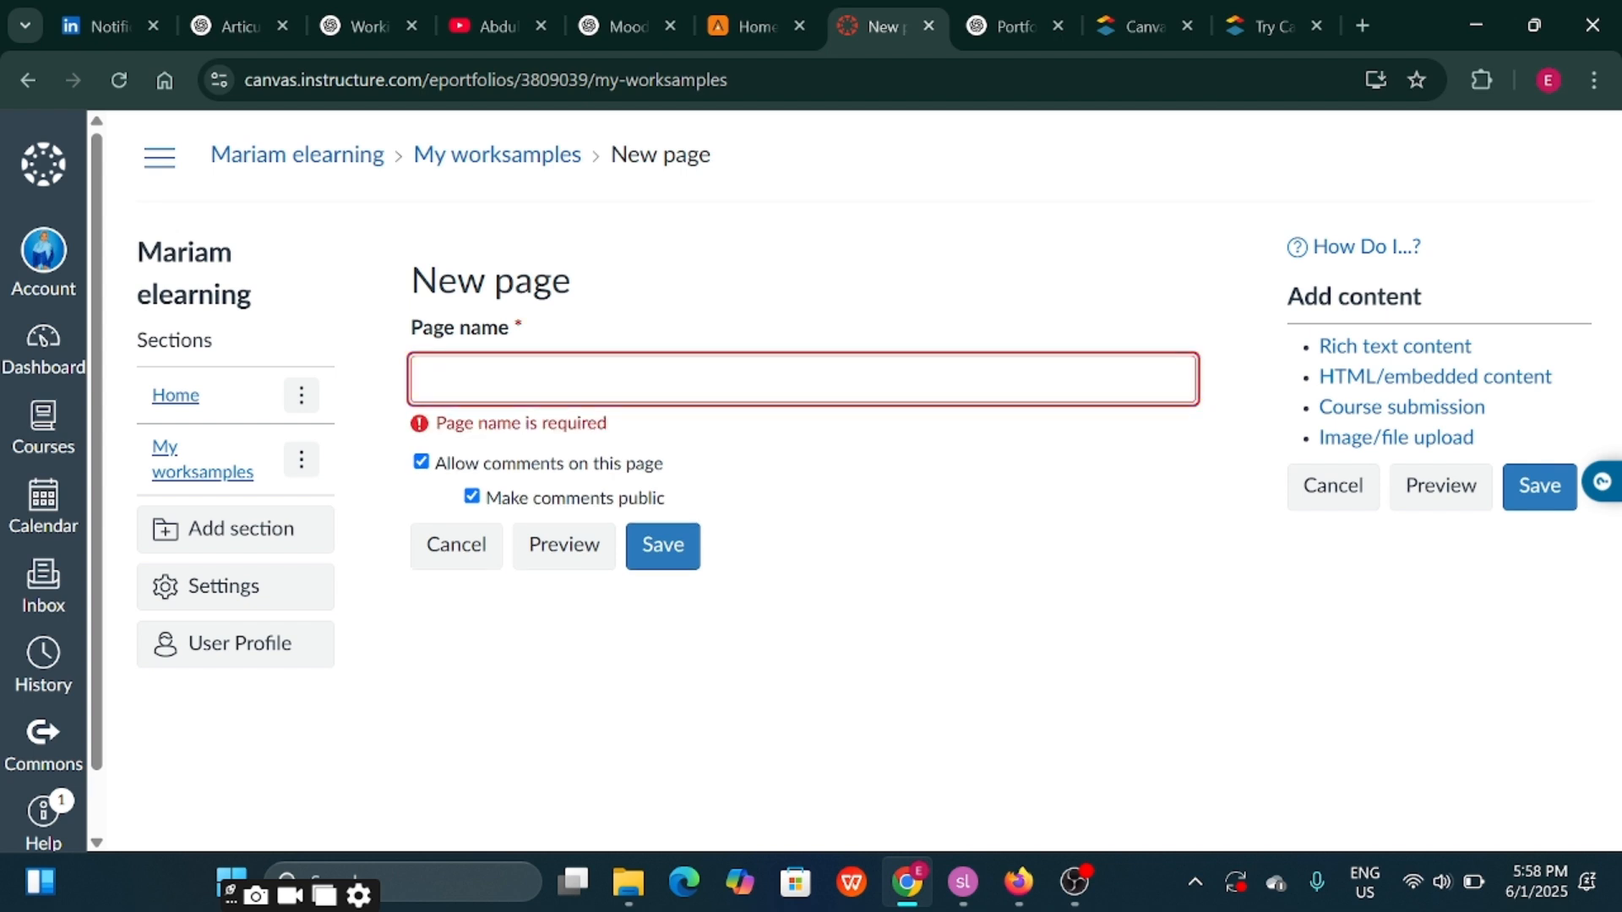
Name the page "Samples of my work" and save it
text(SA)
key(BackSpace)
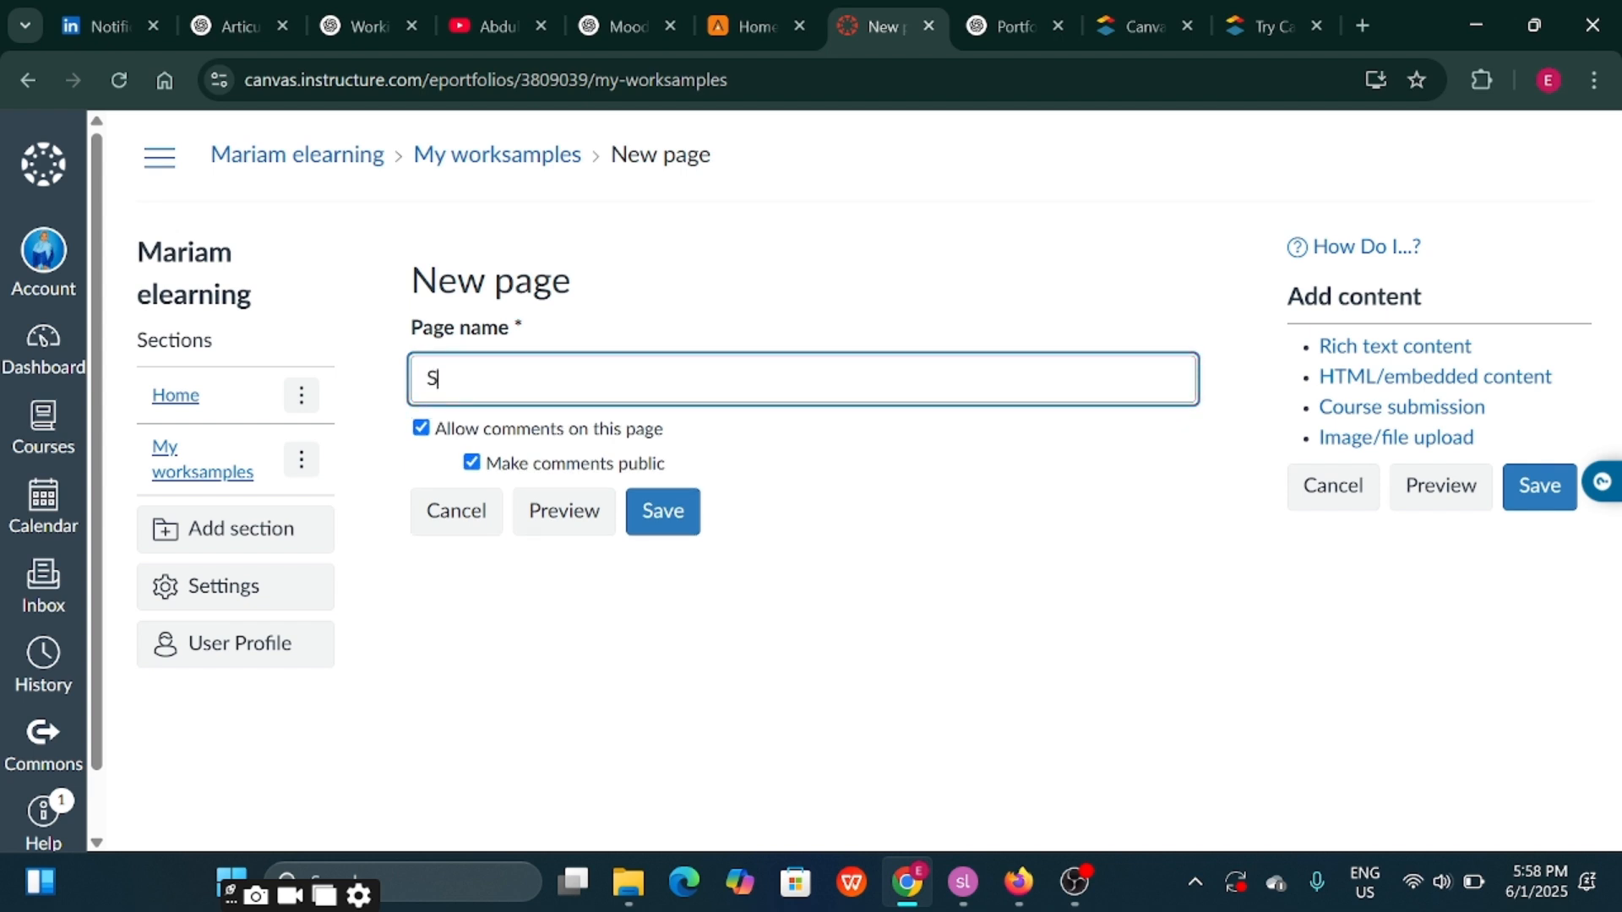
text(amples of my work)
key(Return)
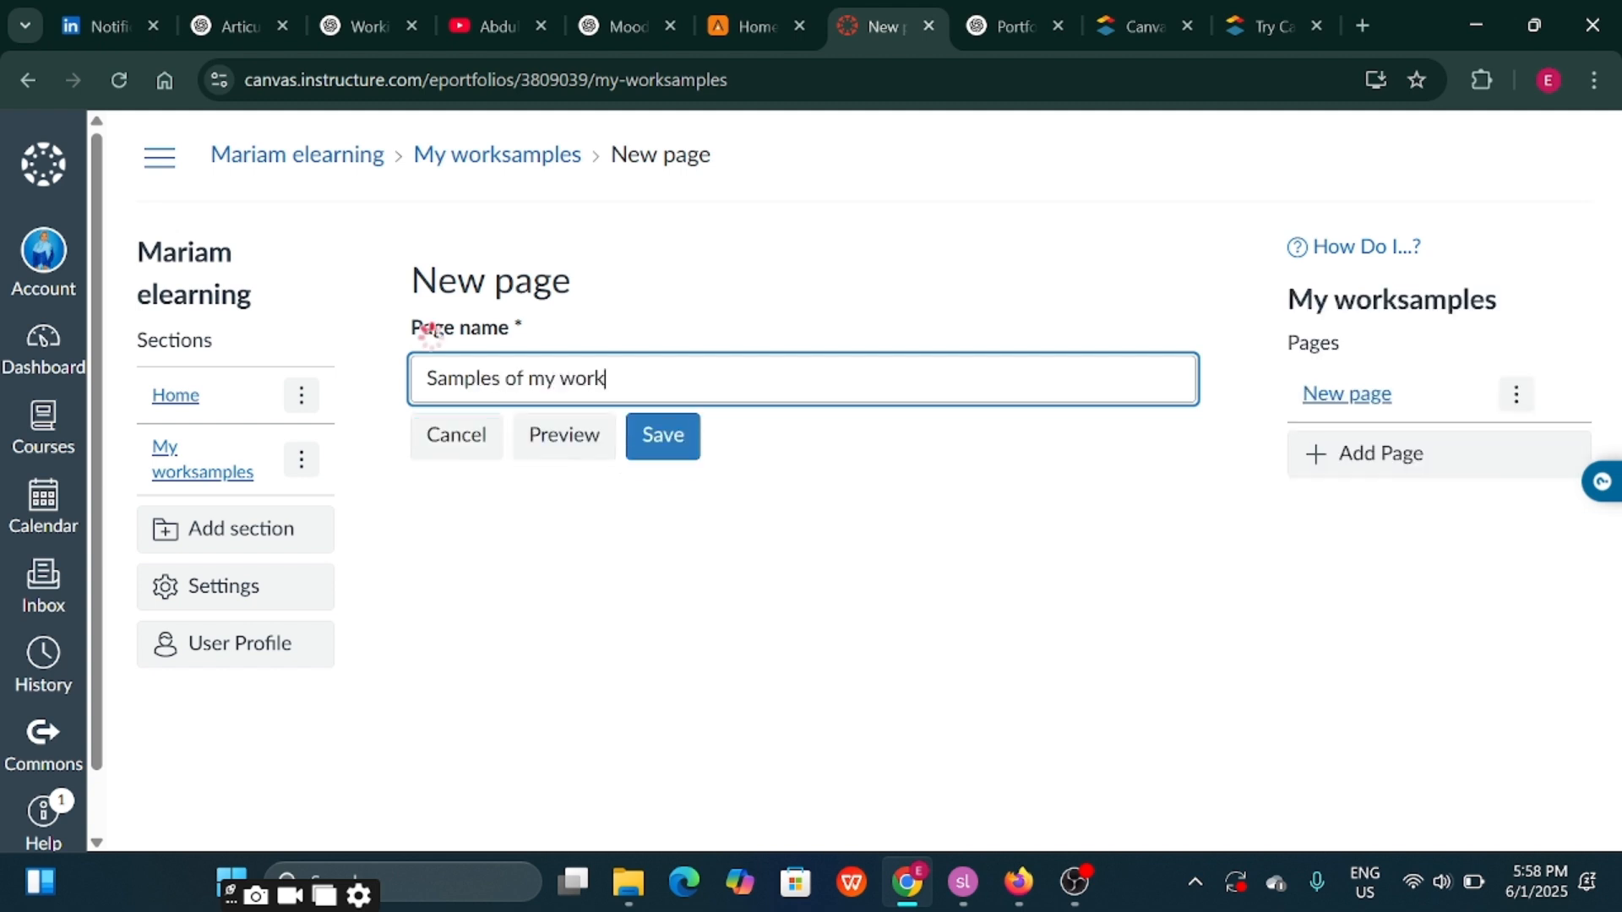
click(676, 440)
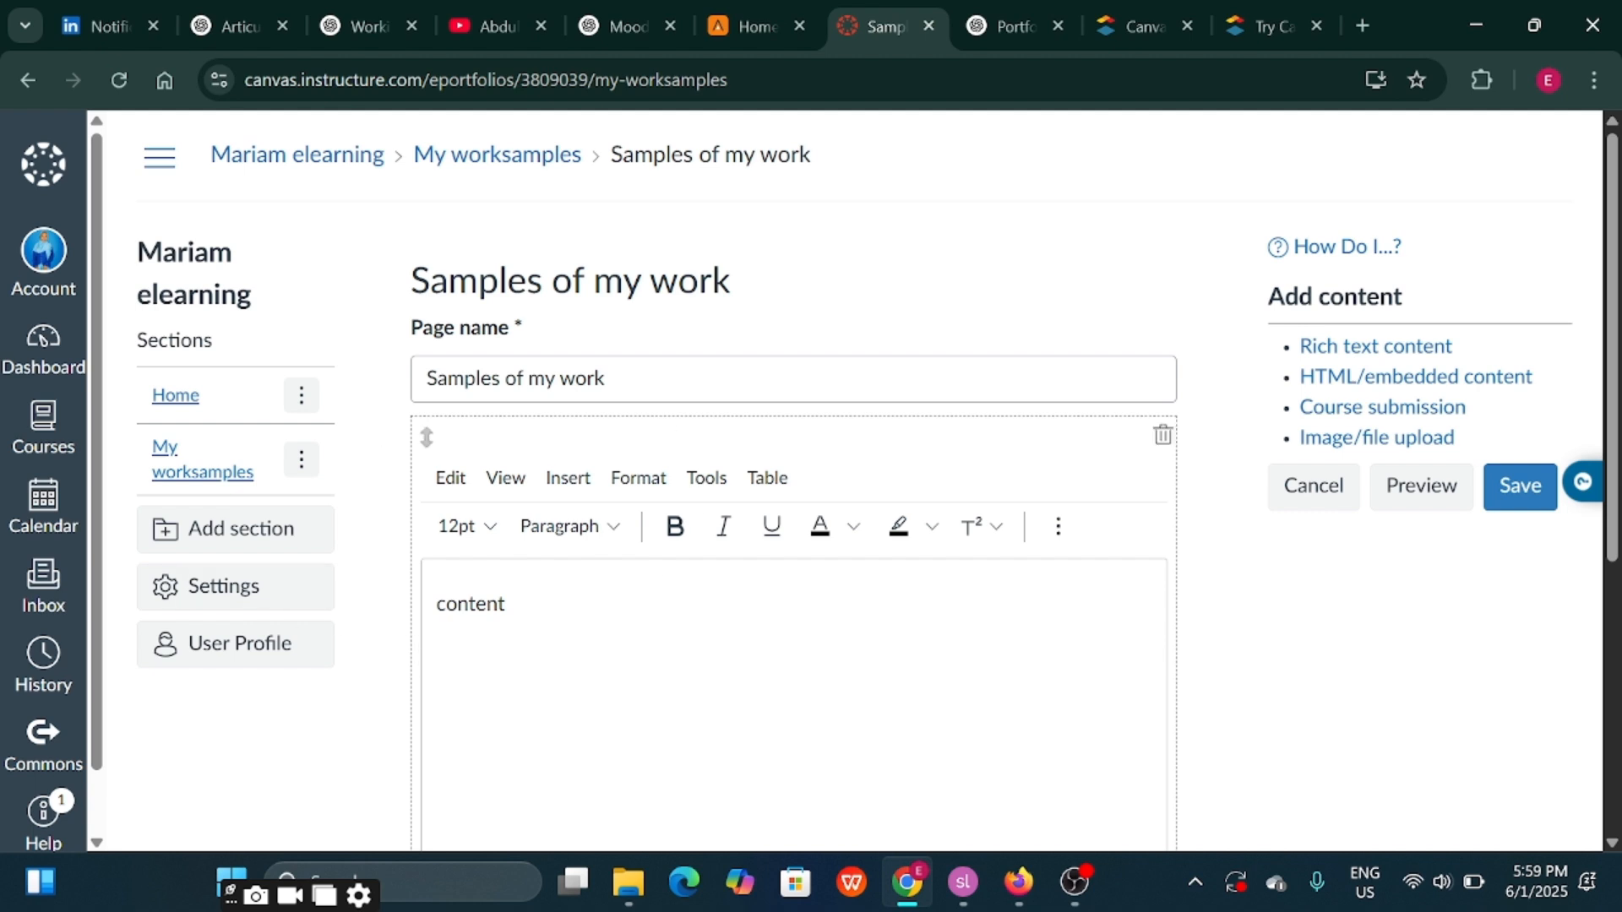
Delete the placeholder word "content" from the text block on the "Samples of my work" page
click(507, 605)
key(BackSpace)
key(BackSpace)
key(BackSpace)
key(BackSpace)
key(BackSpace)
key(BackSpace)
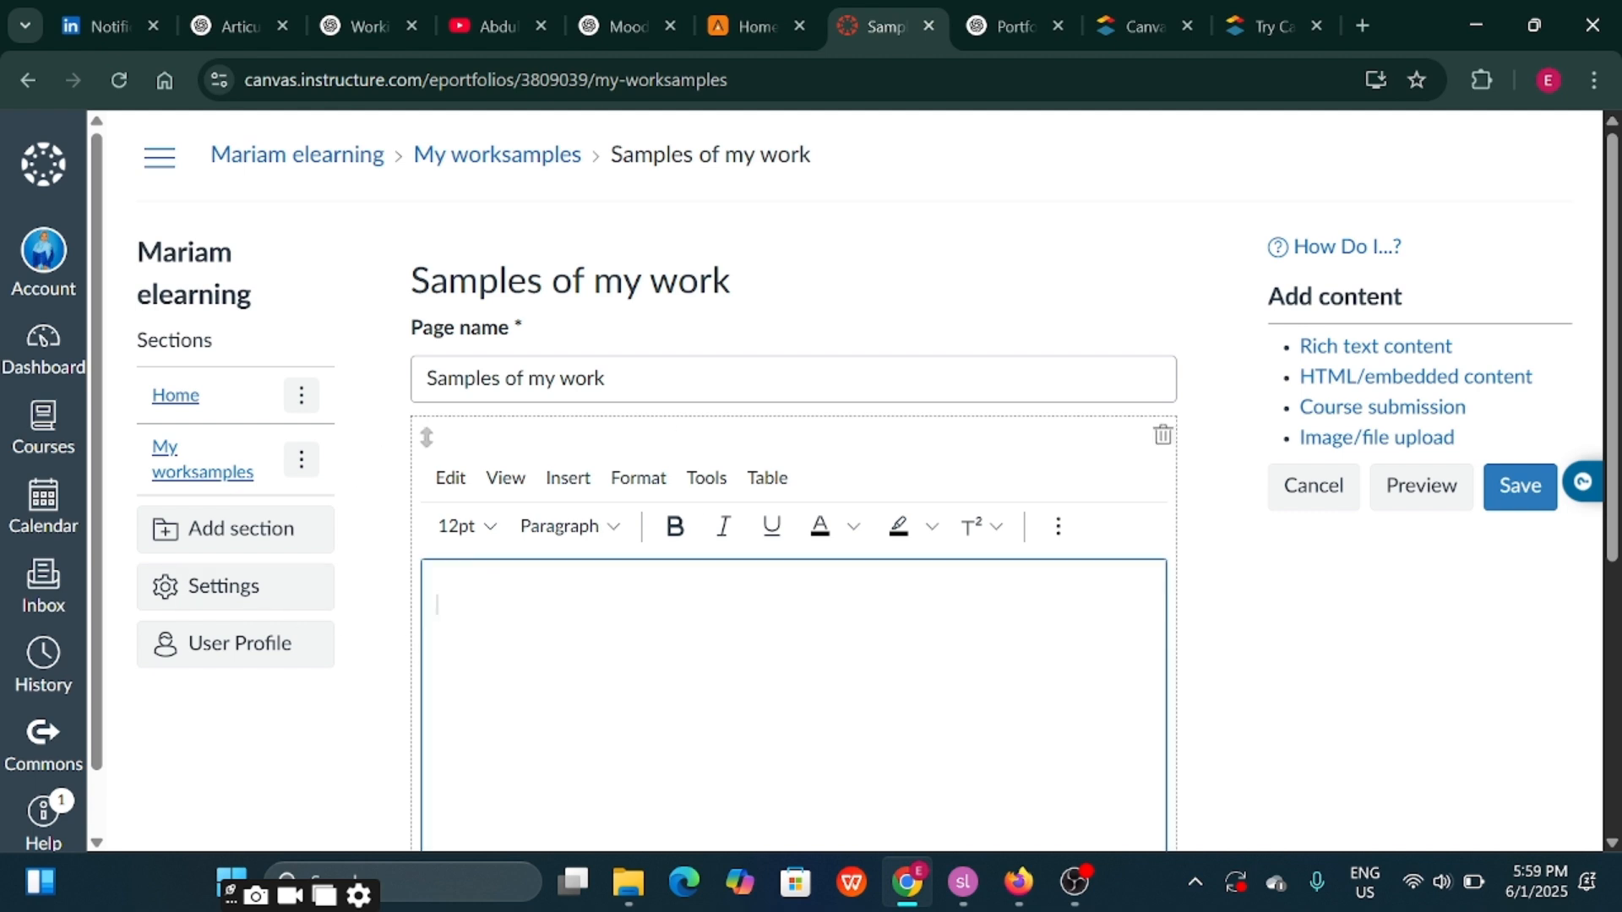
Look through the editor's insert, tools and table options and show its additional formatting tools
click(547, 479)
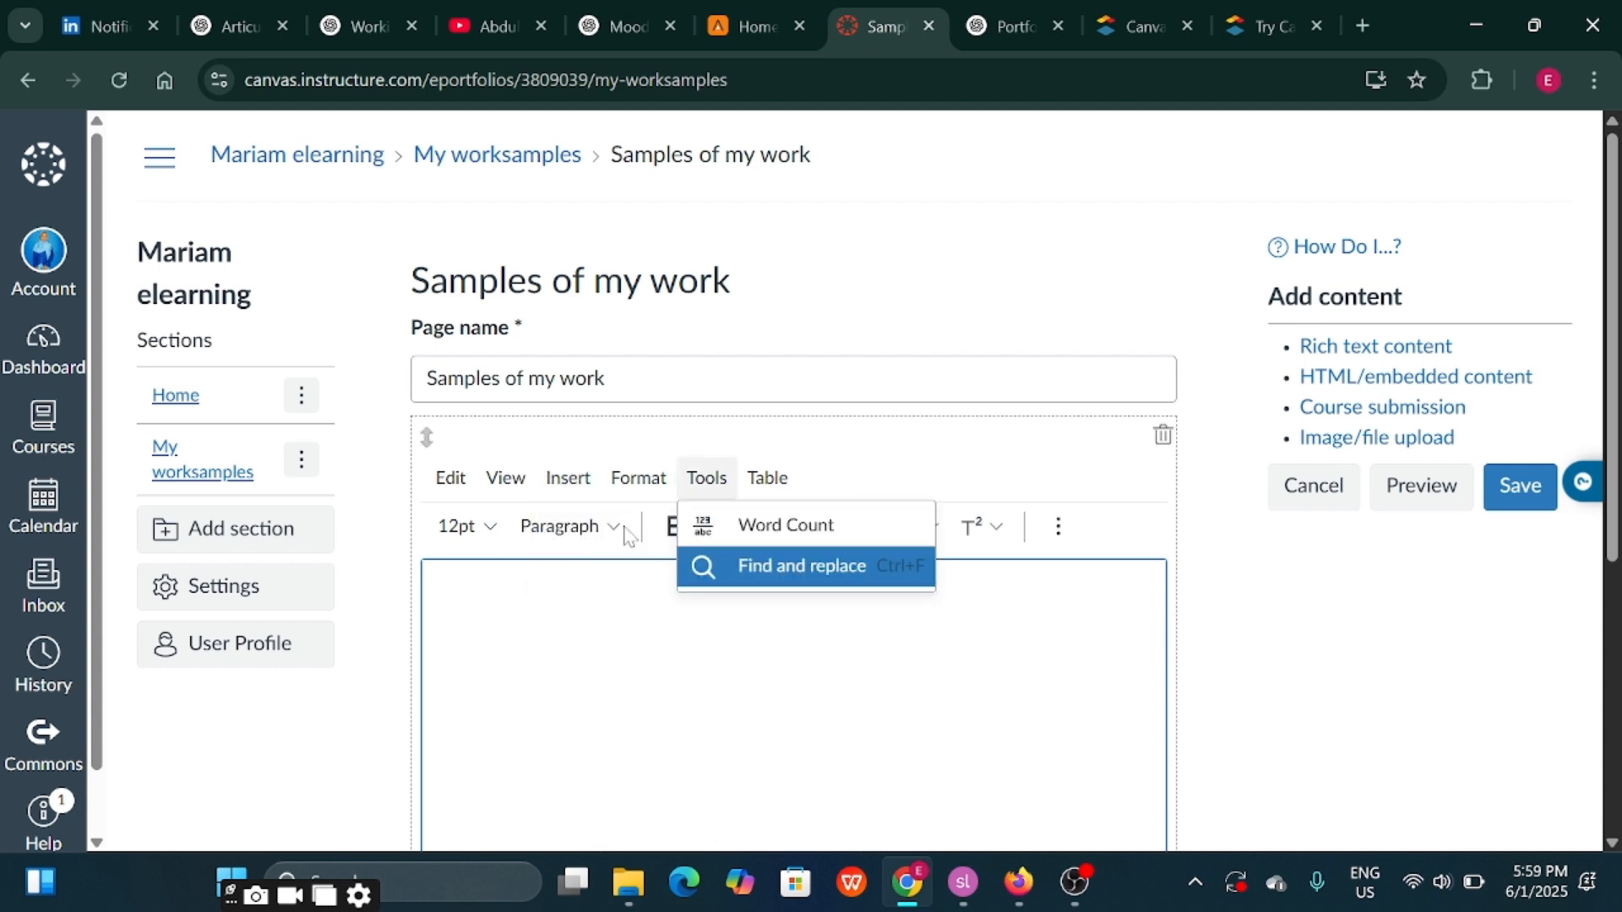
mouse_move(663, 634)
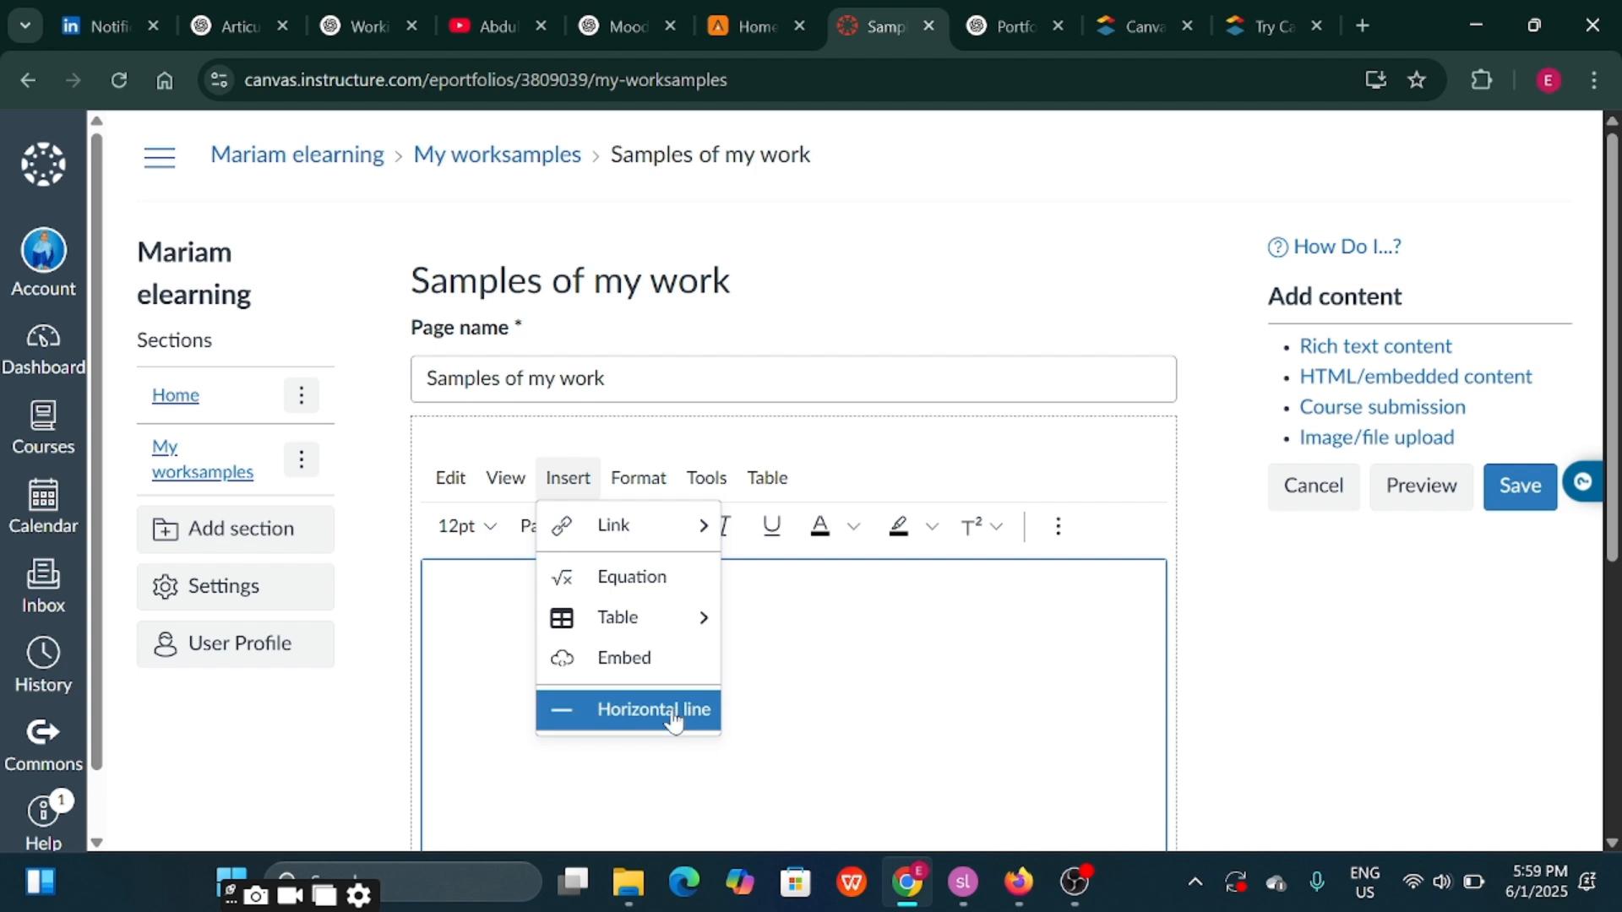
click(646, 764)
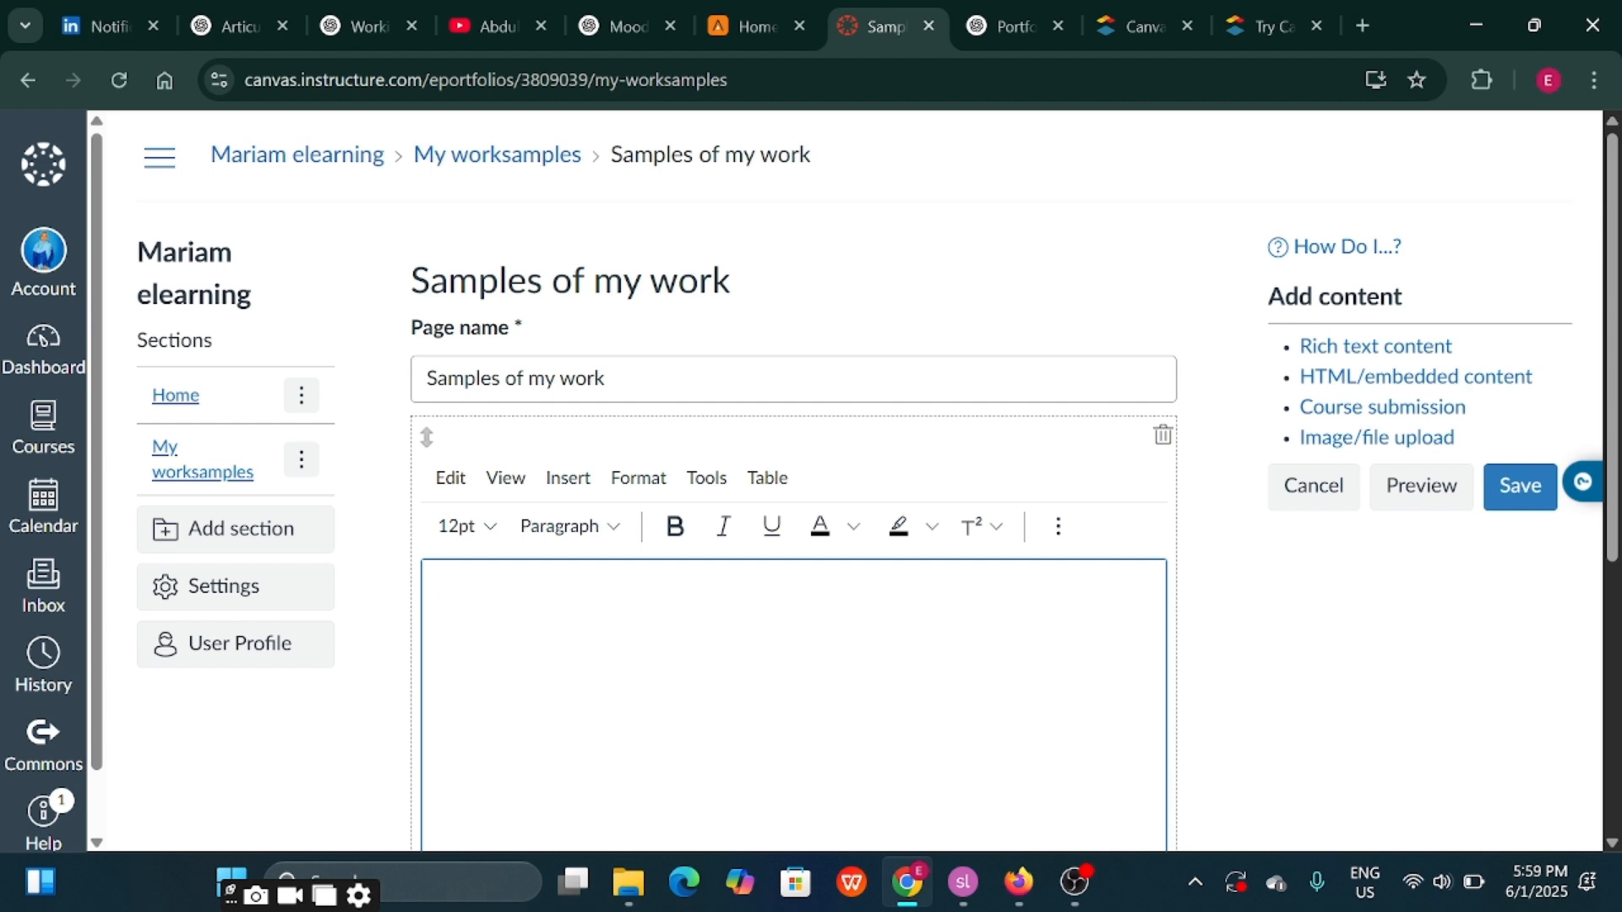
click(1057, 525)
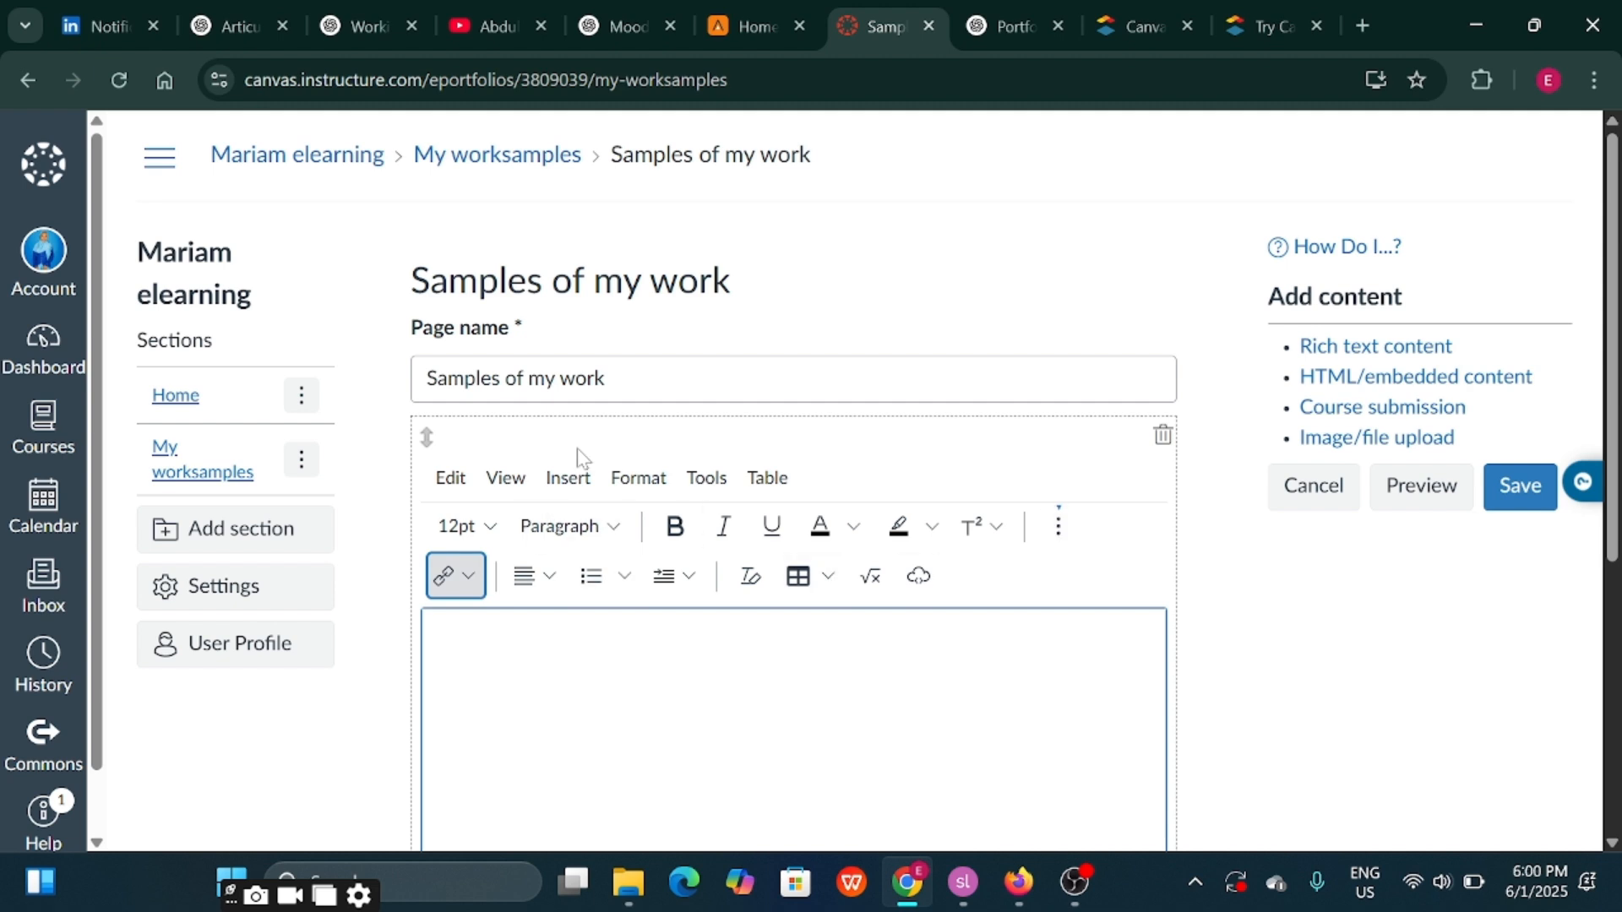
click(591, 480)
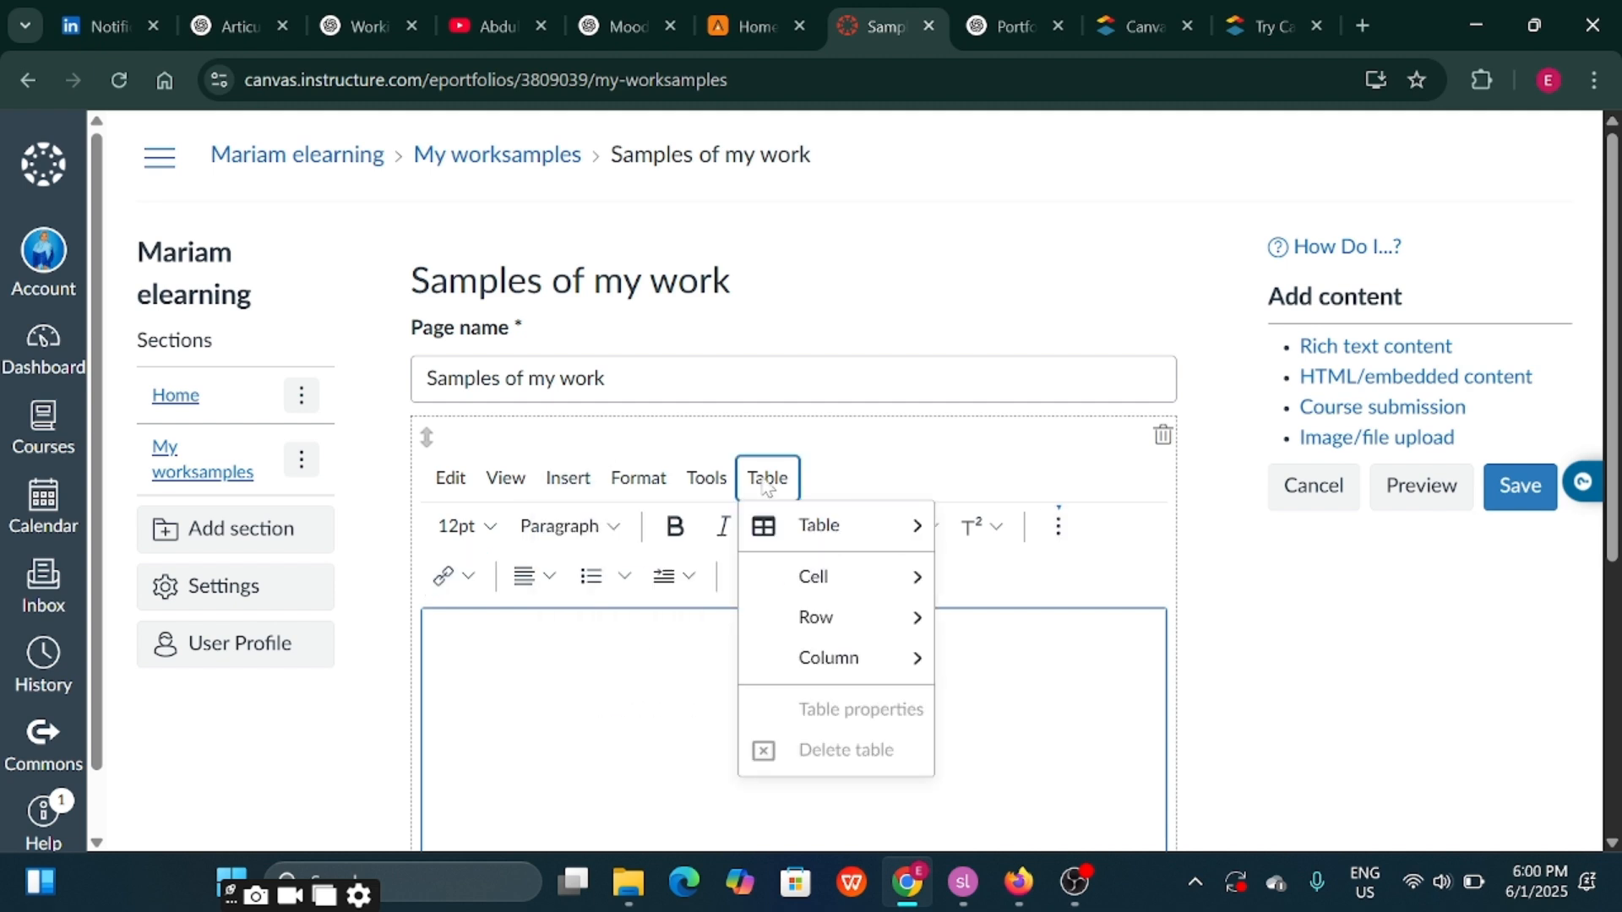
mouse_move(629, 499)
mouse_move(505, 480)
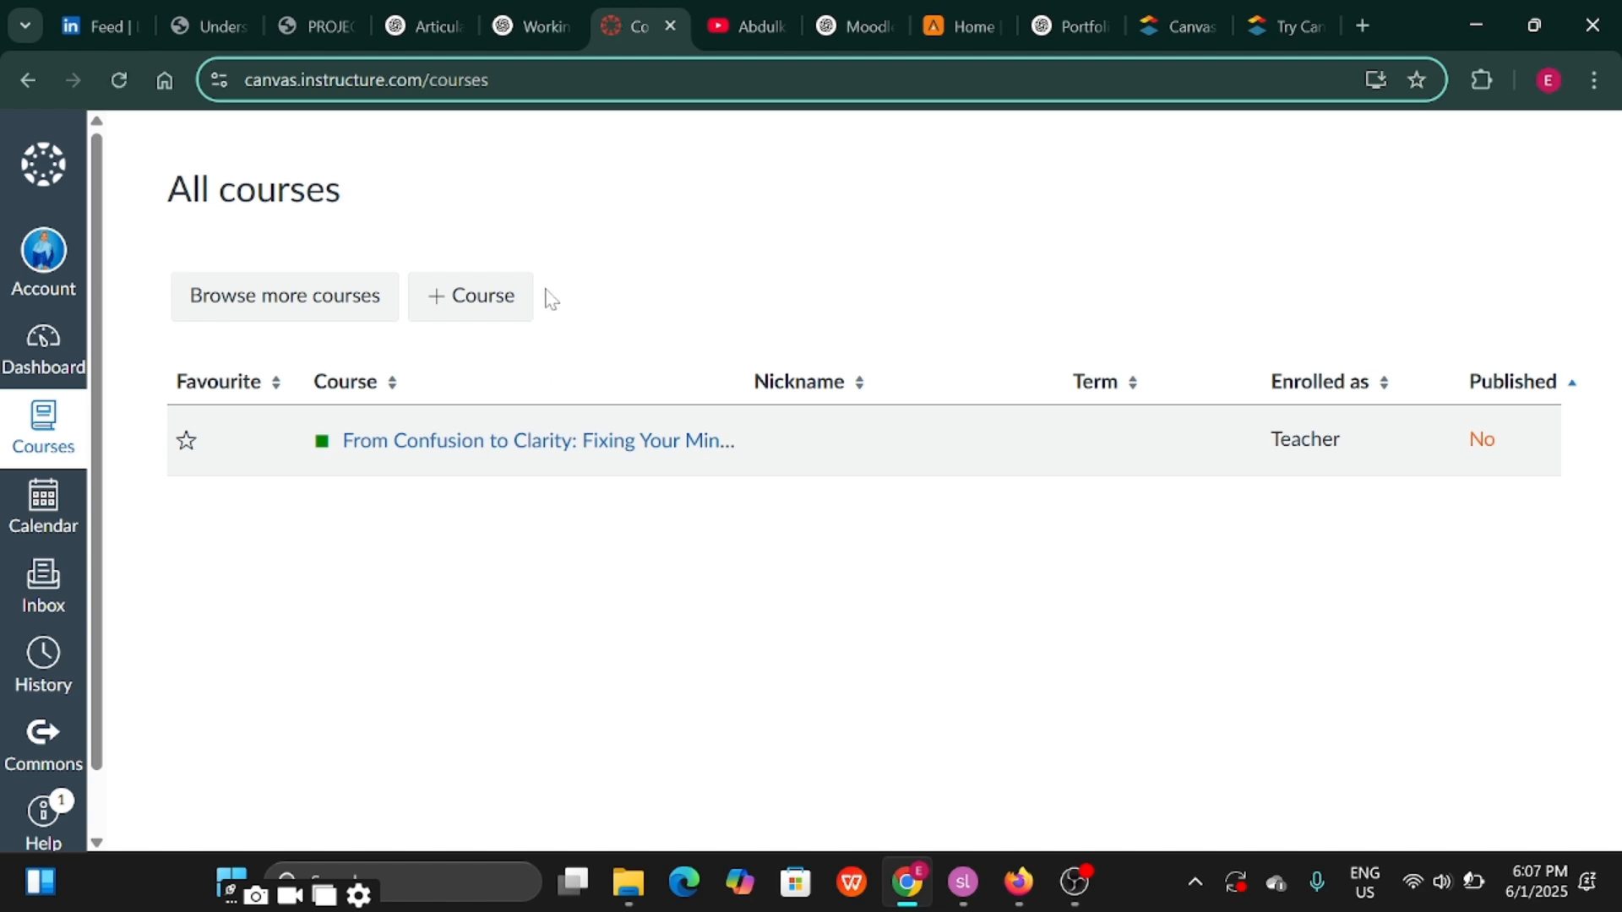
Start creating a new course from the list of all courses
click(469, 302)
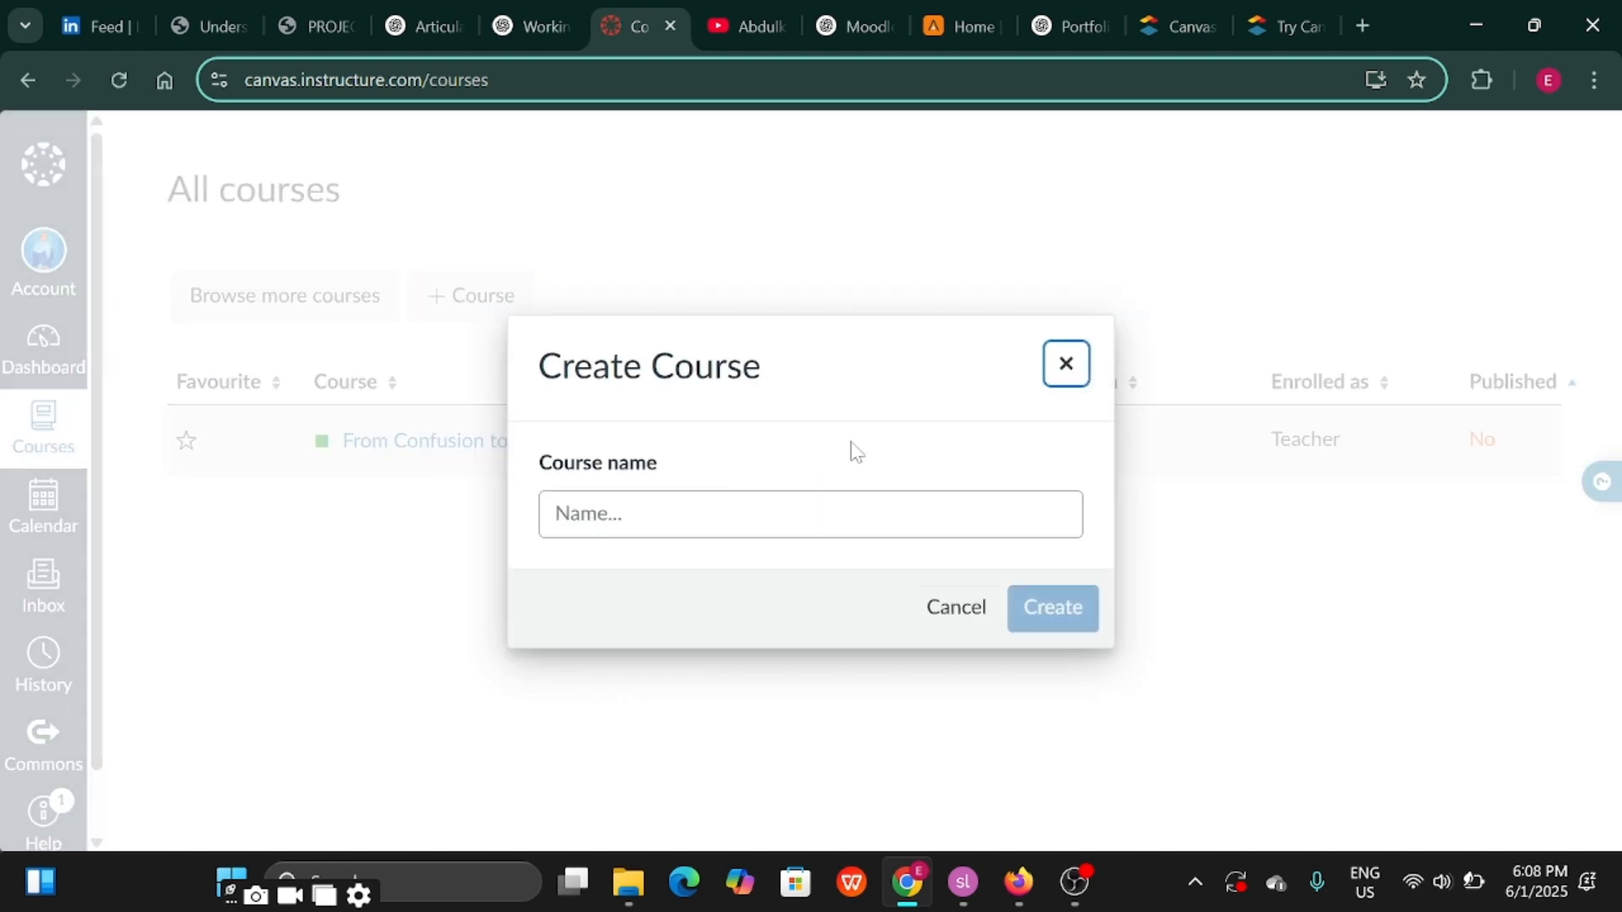
click(591, 514)
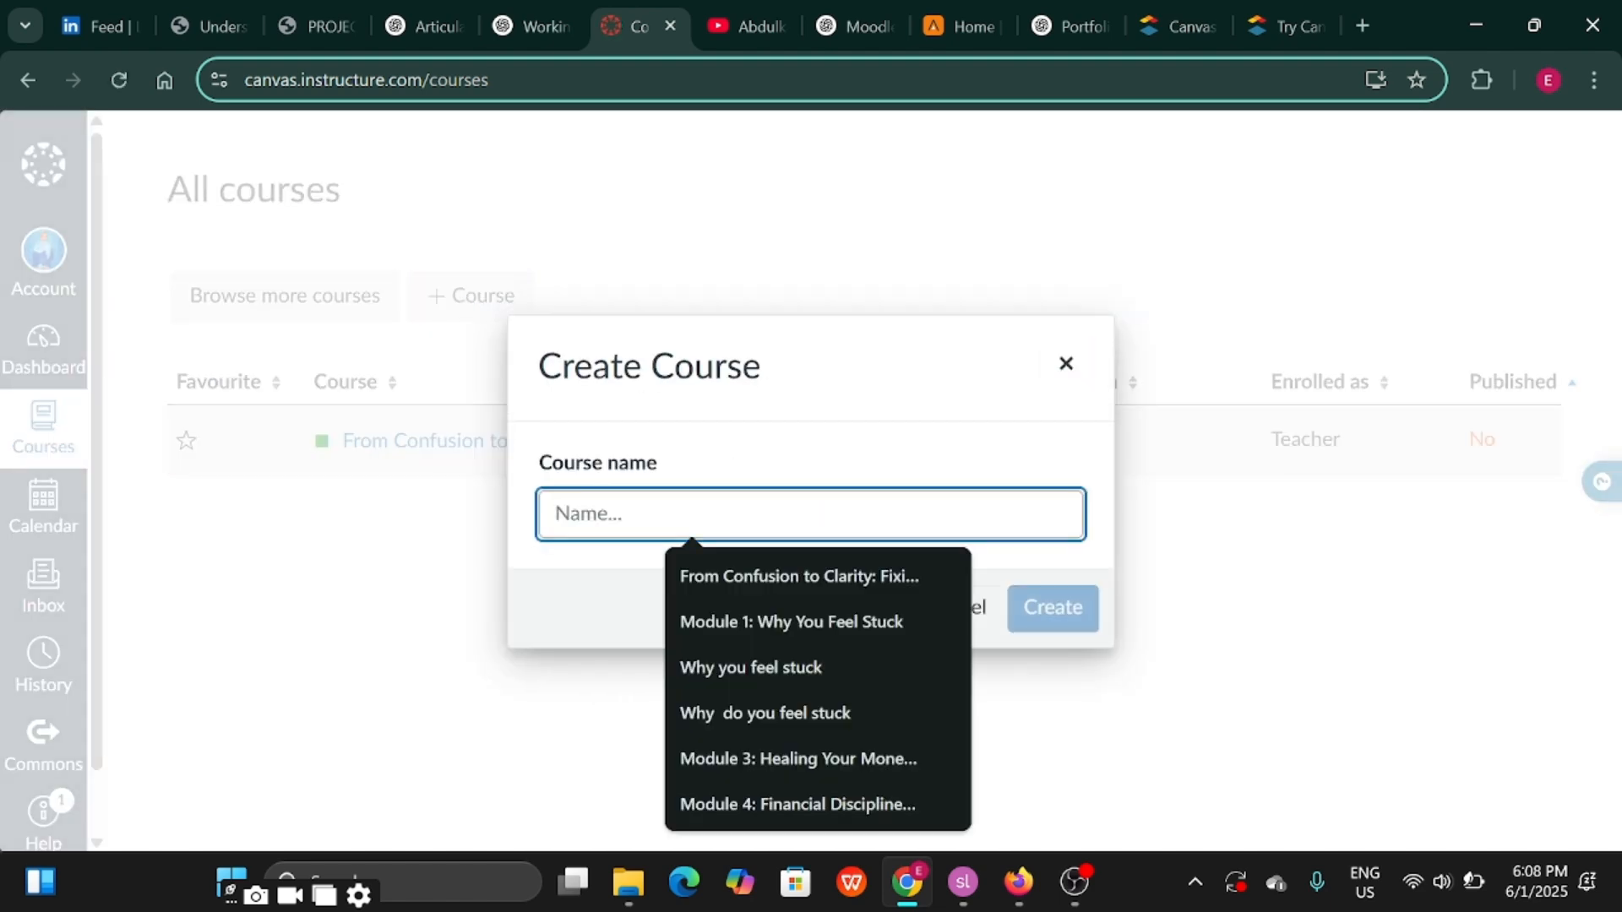
click(754, 725)
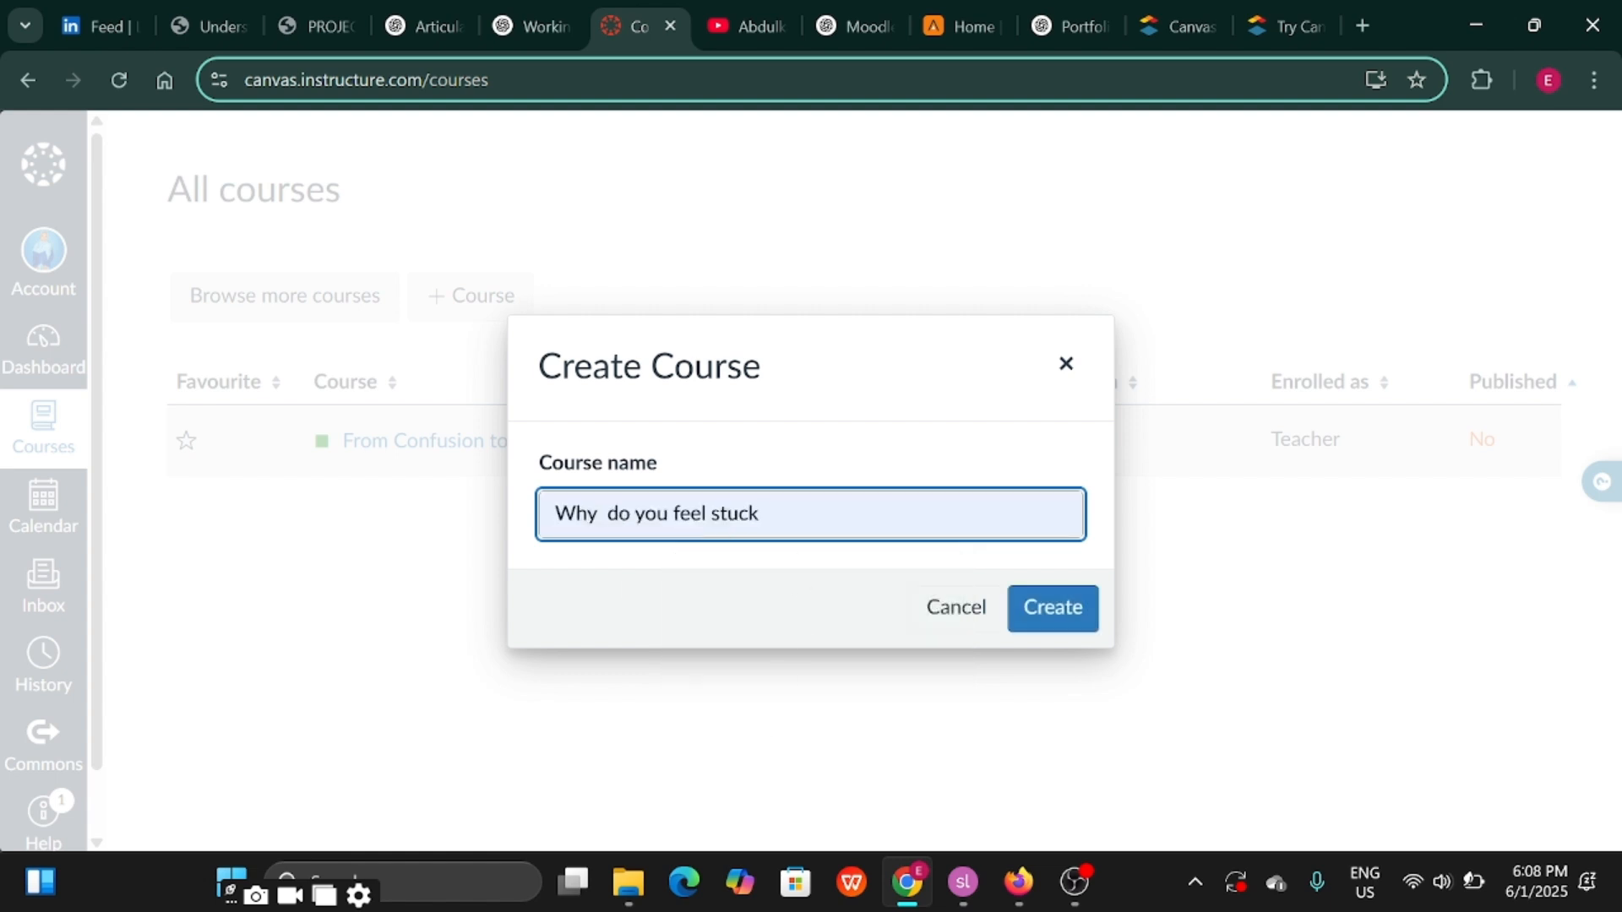
drag(619, 514, 635, 514)
click(635, 514)
key(ctrl+a)
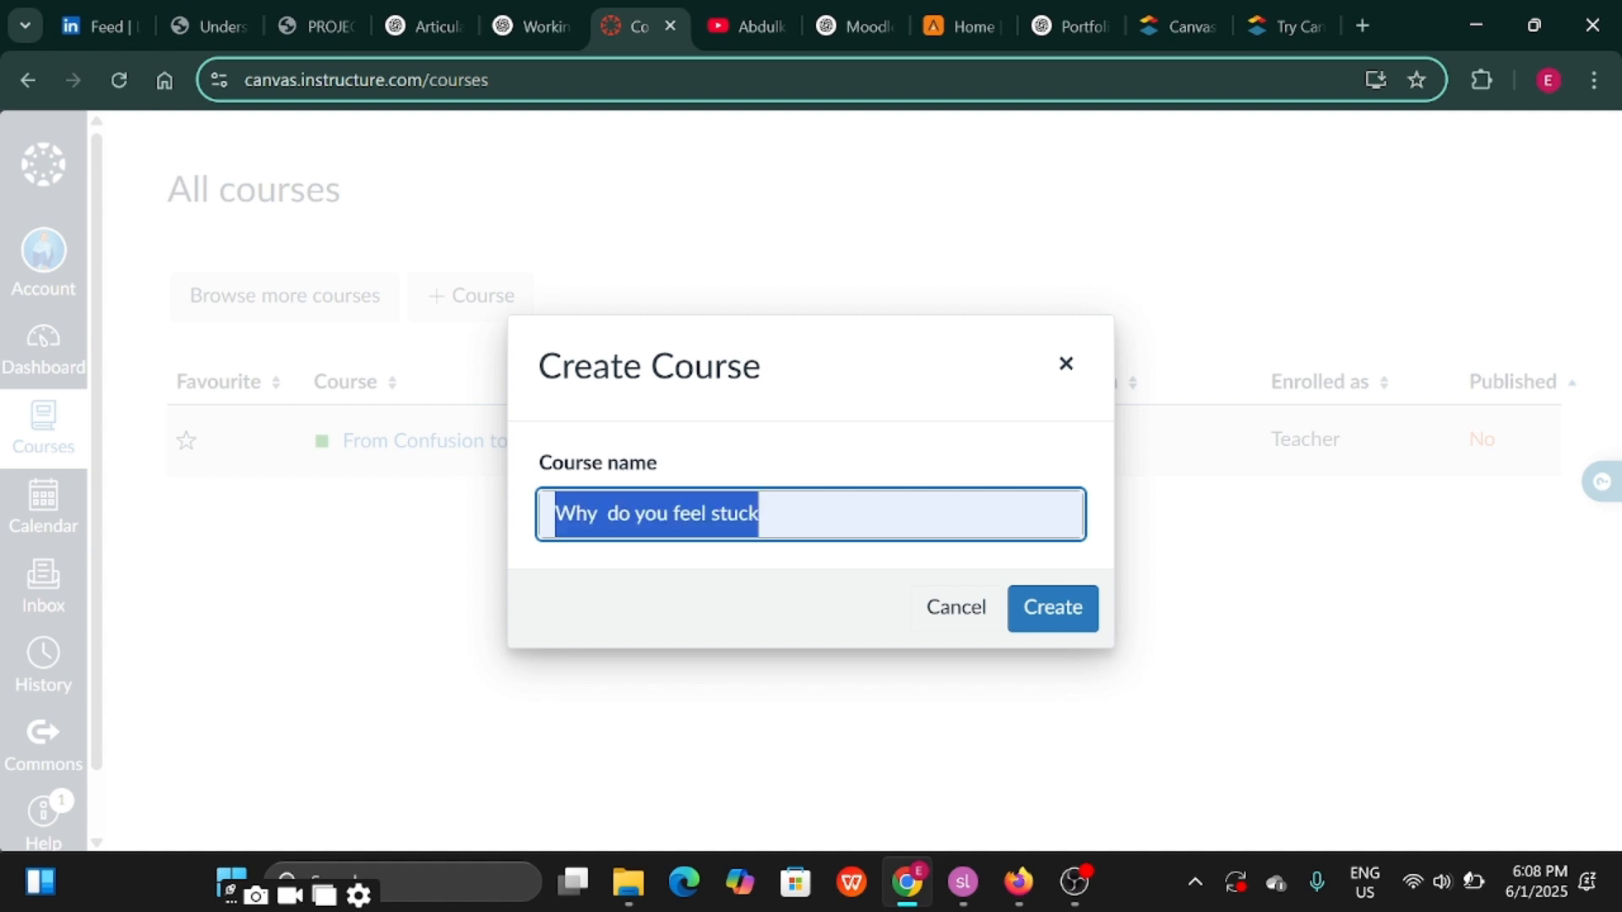
key(BackSpace)
text(BIO)
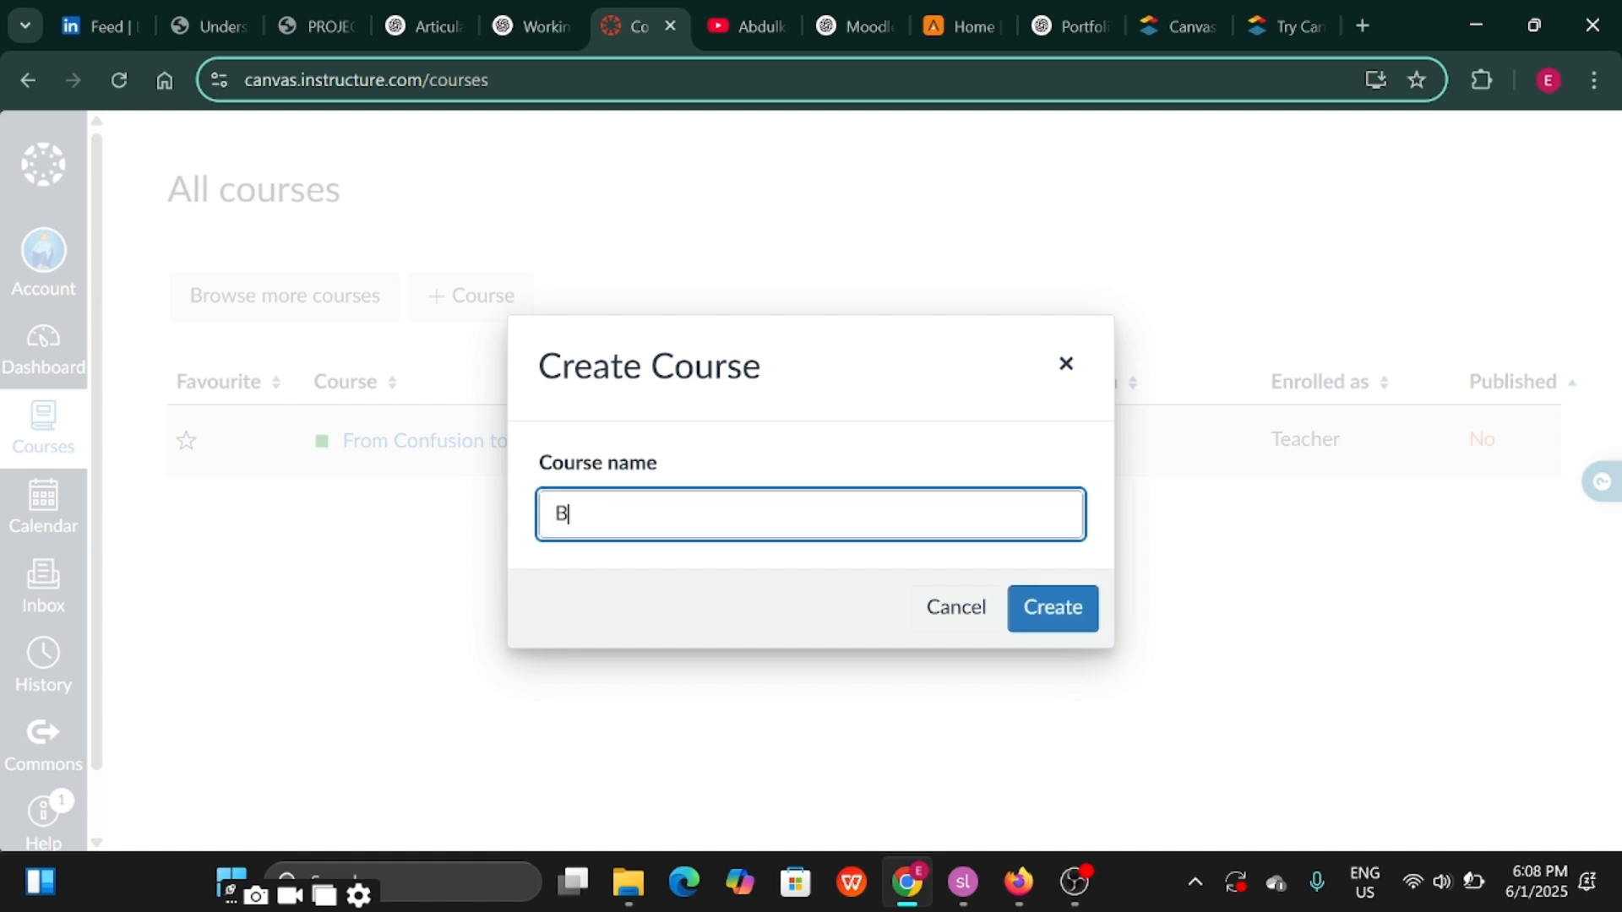
key(BackSpace)
key(BackSpace)
key(BackSpace)
key(BackSpace)
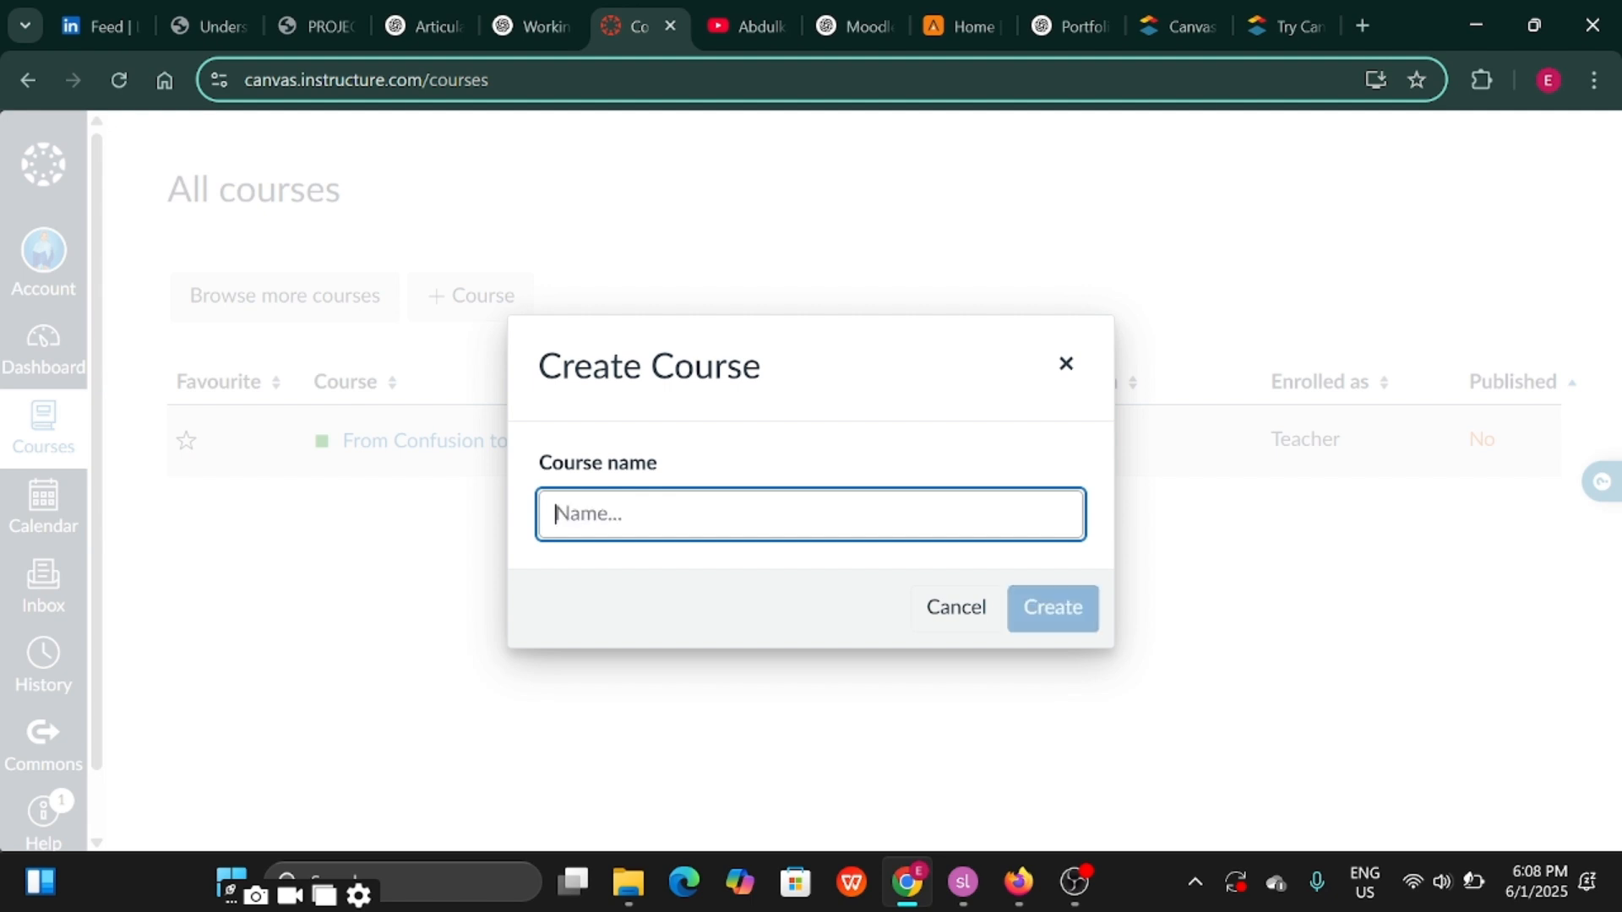
text(B)
key(BackSpace)
Name the new course "introduction to biology" and create it
text(intri)
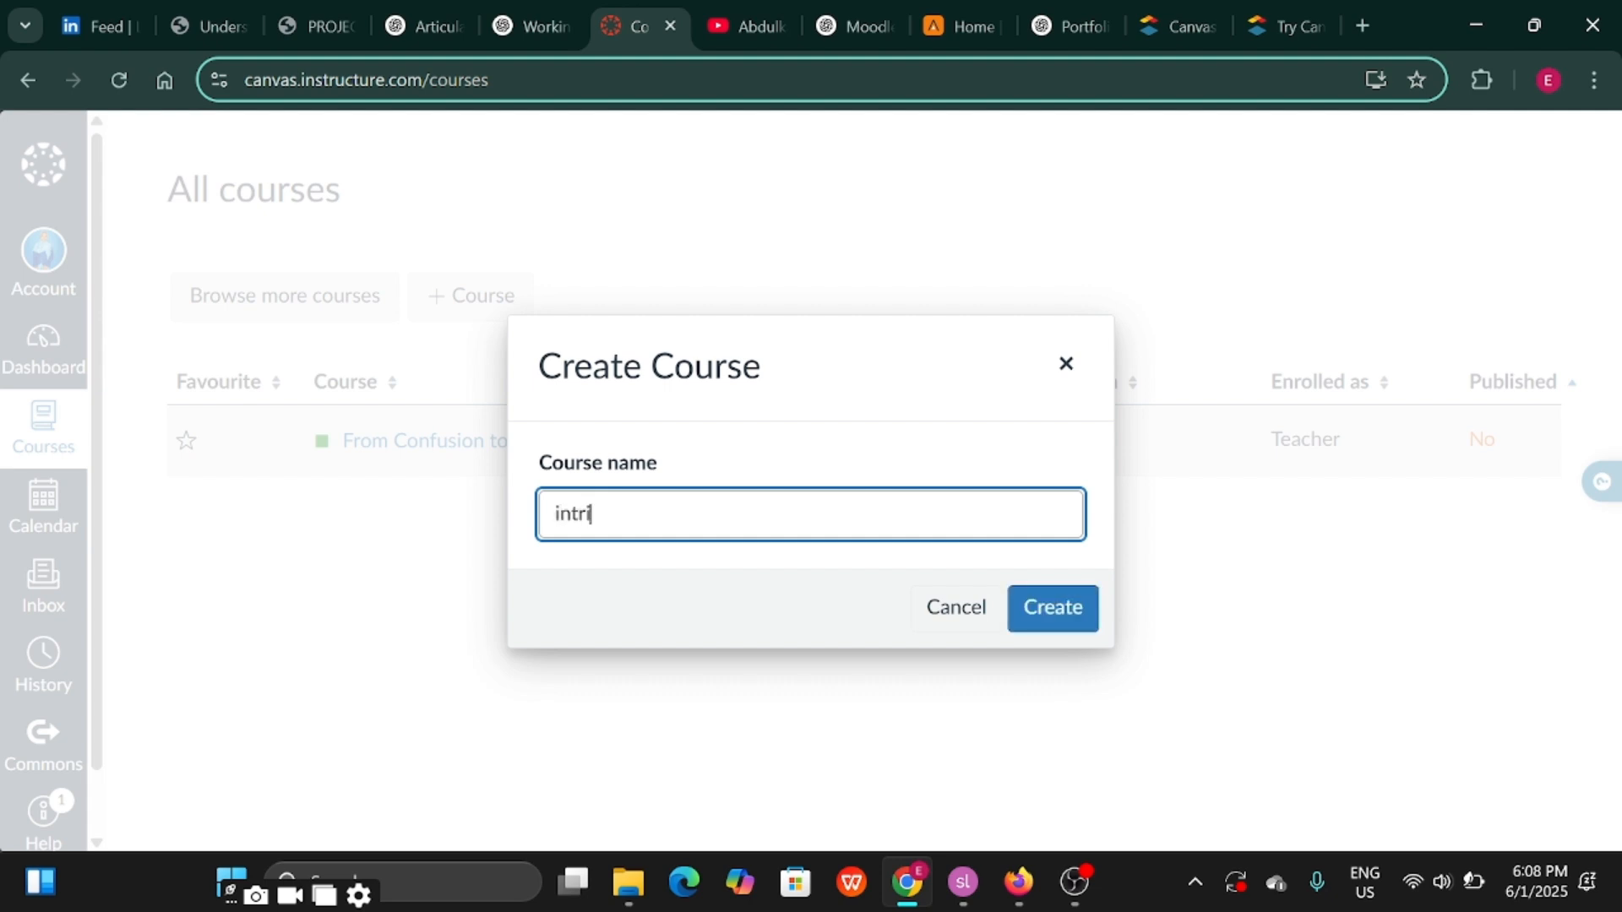
key(BackSpace)
text(oduction to n)
key(BackSpace)
text(biolog)
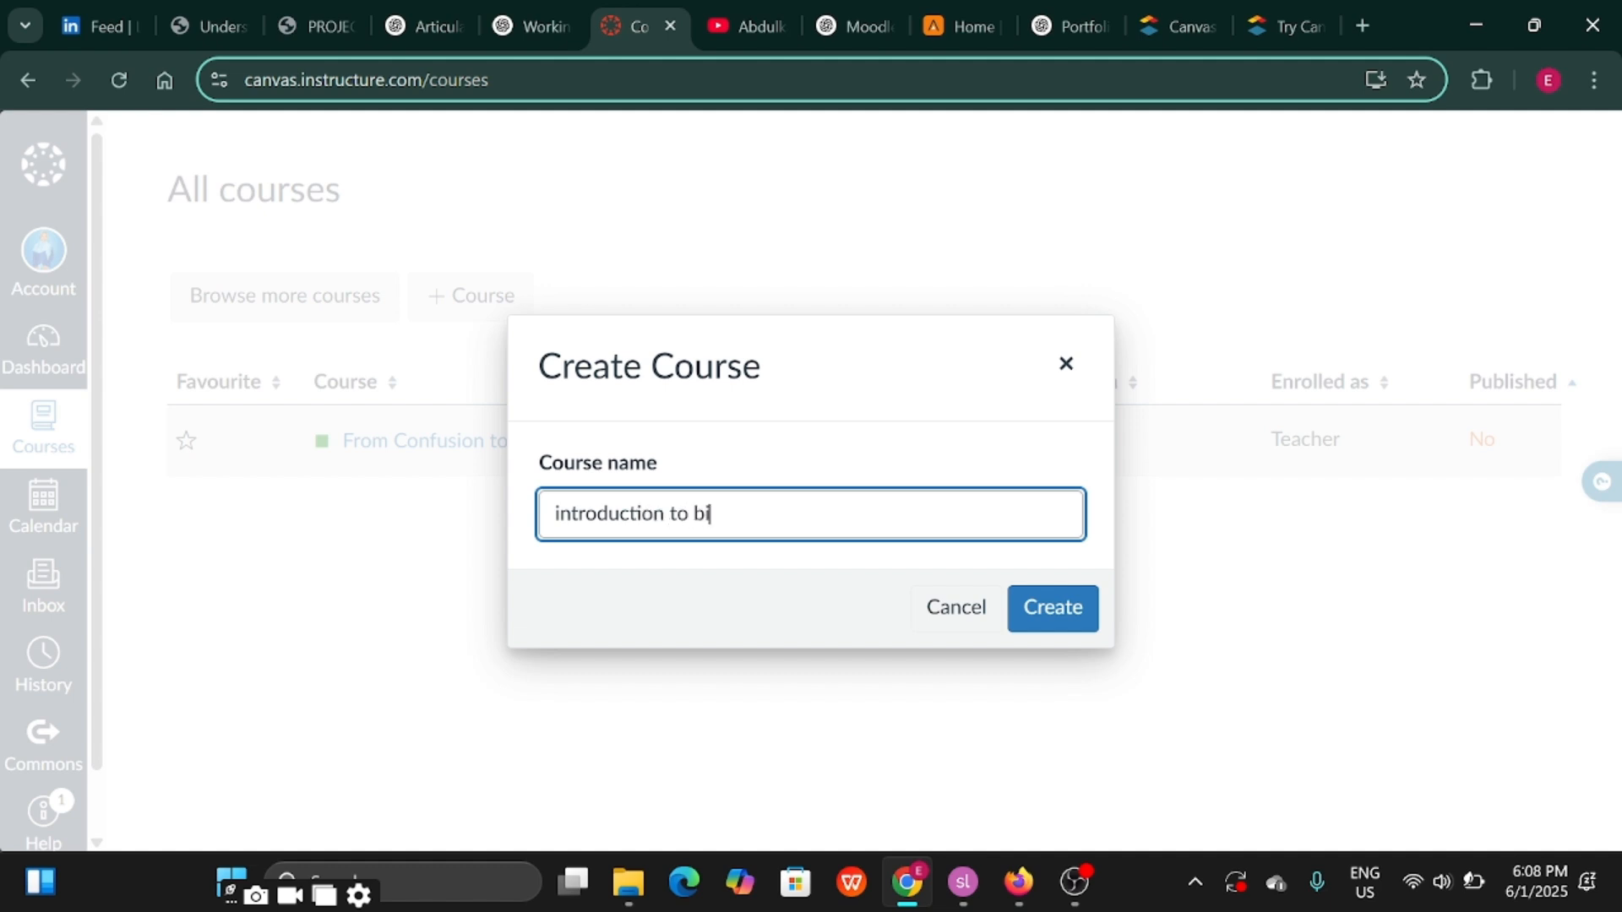
text(y)
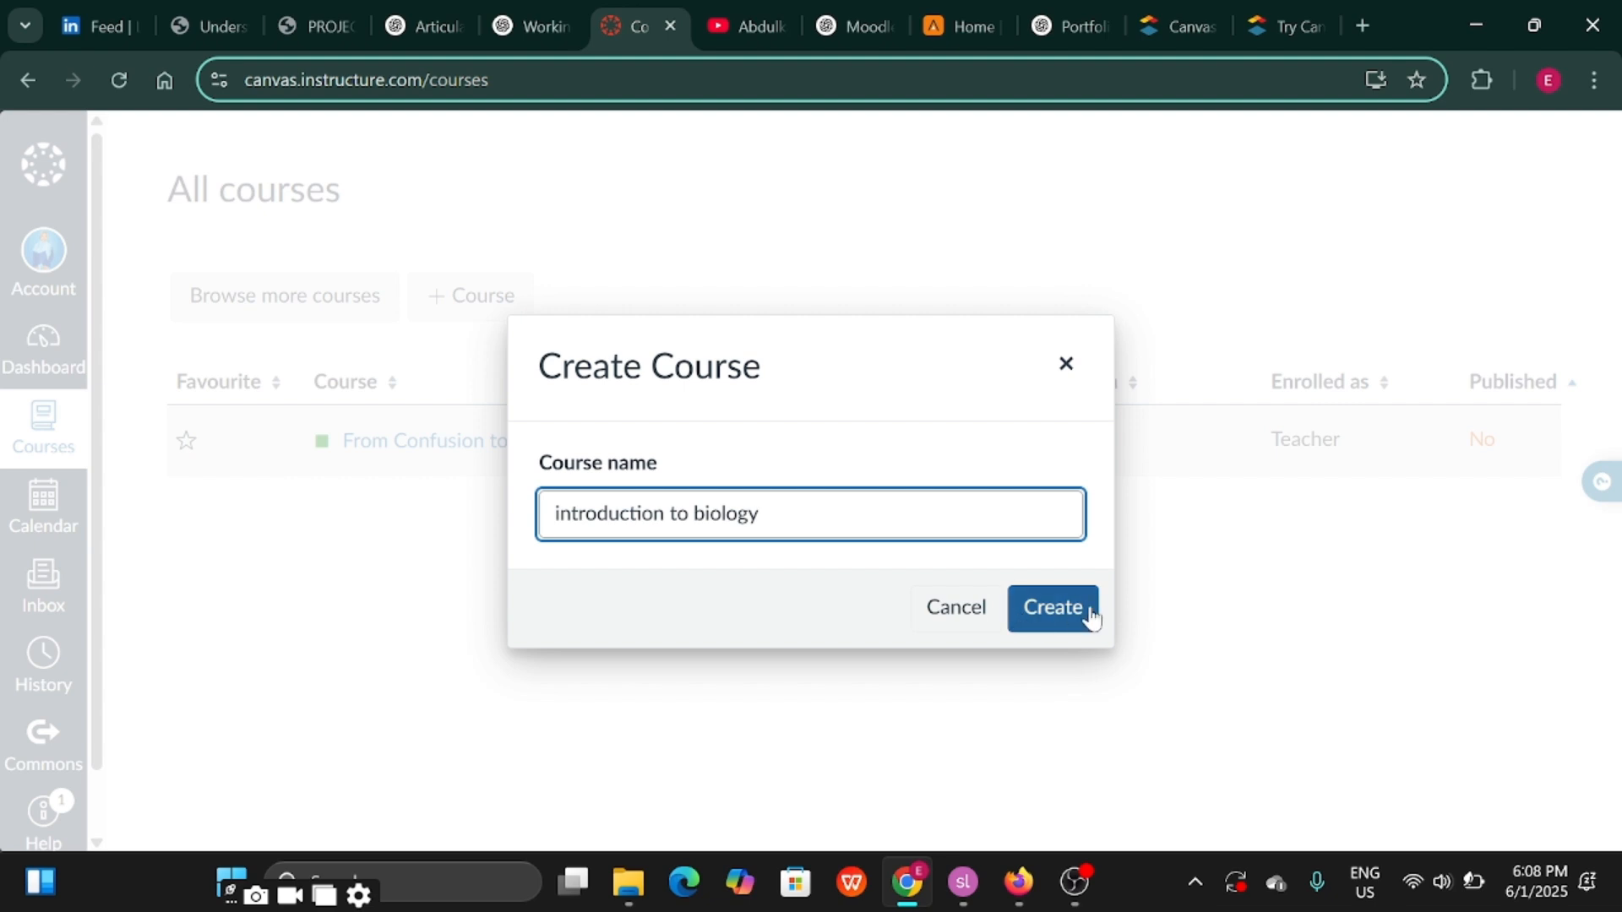
click(1011, 612)
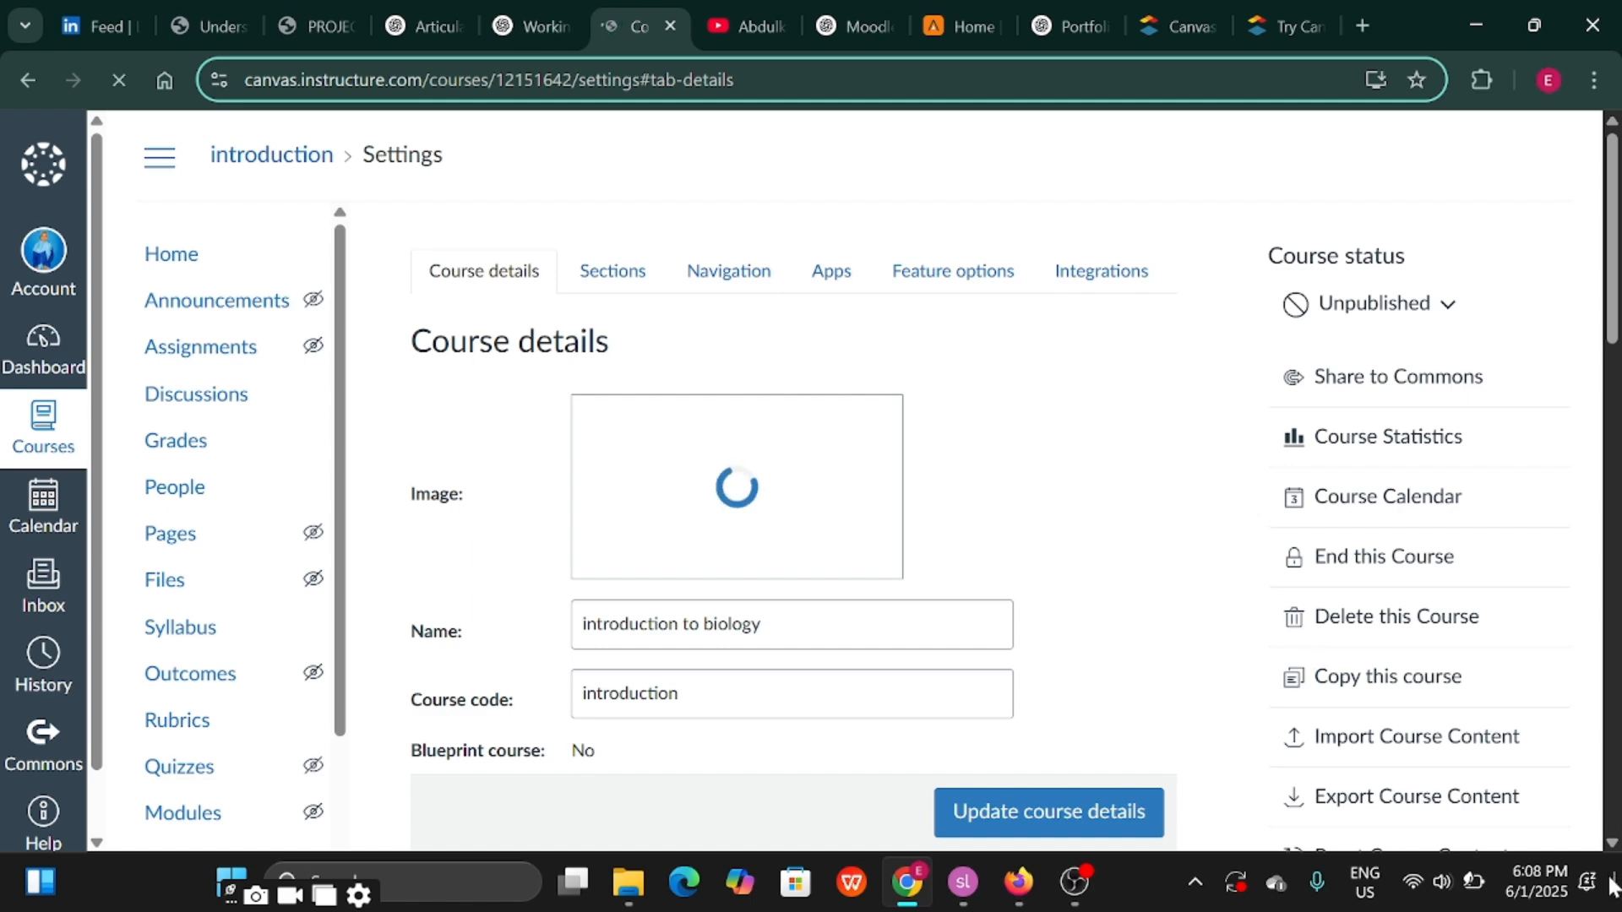
Look through the course details settings, from the image and name down to the description and student permission options
scroll(1608, 853, down, 3)
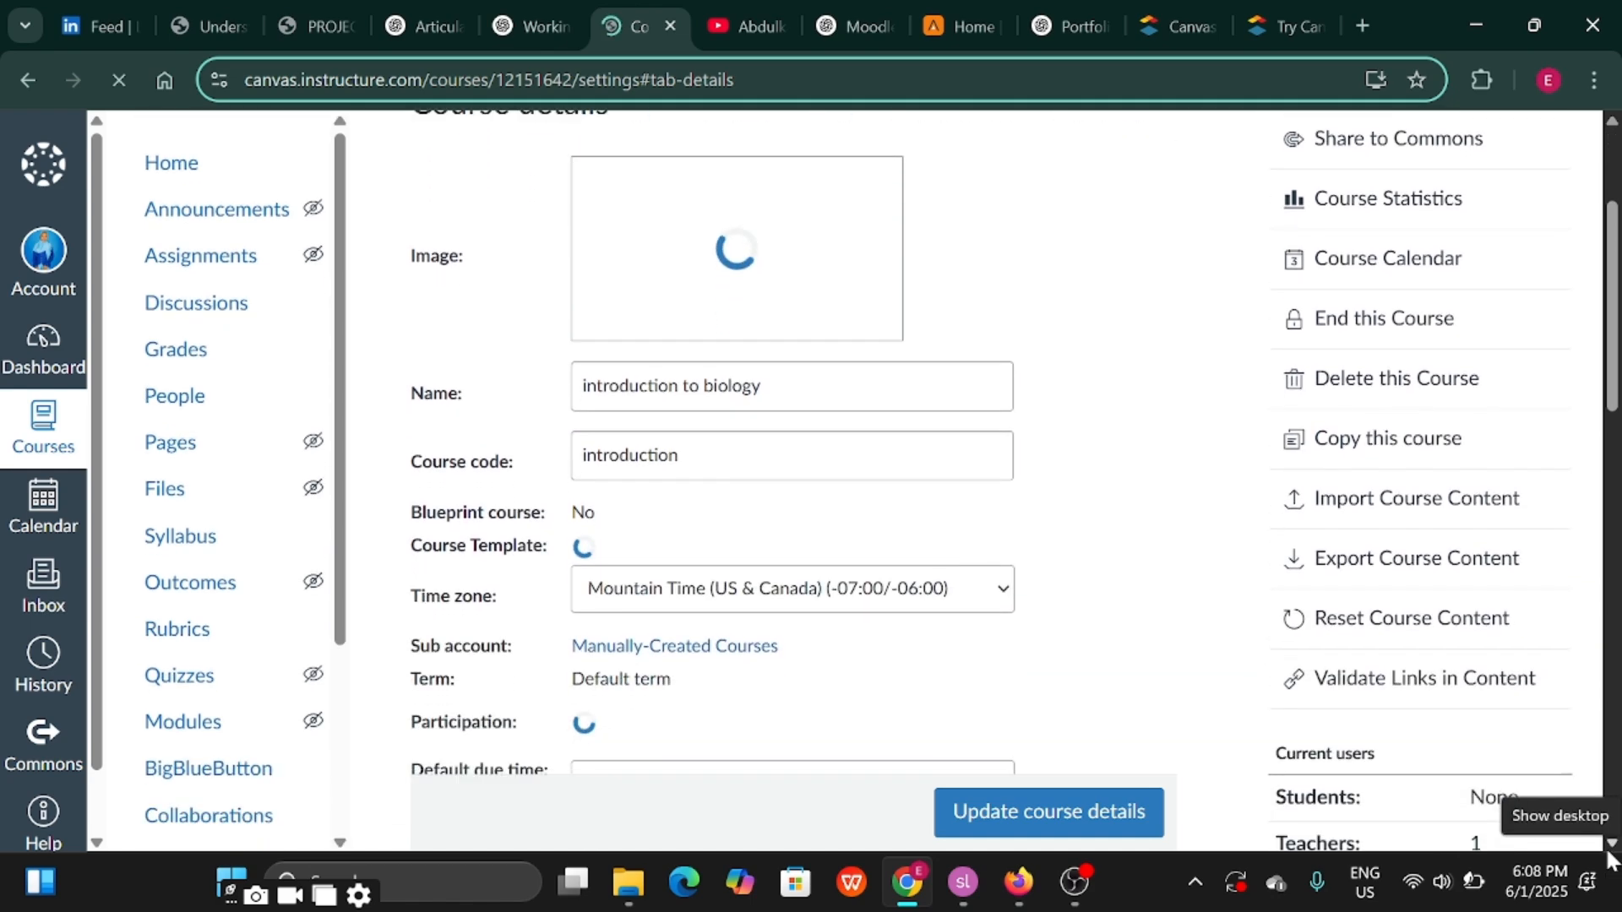
scroll(1608, 858, down, 5)
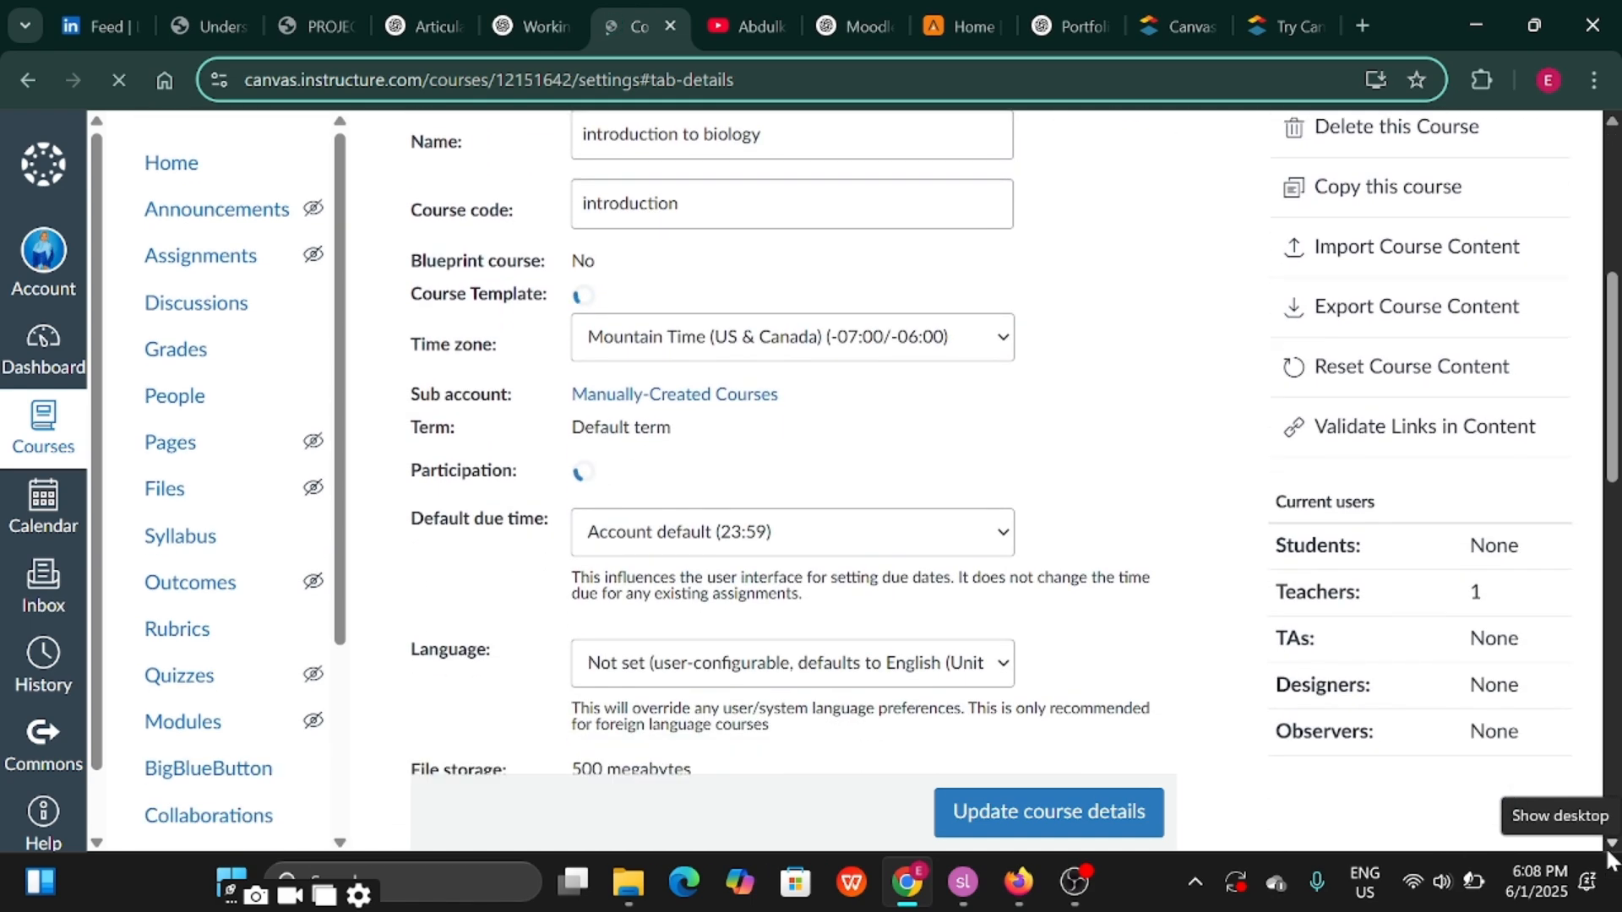
scroll(1609, 859, down, 7)
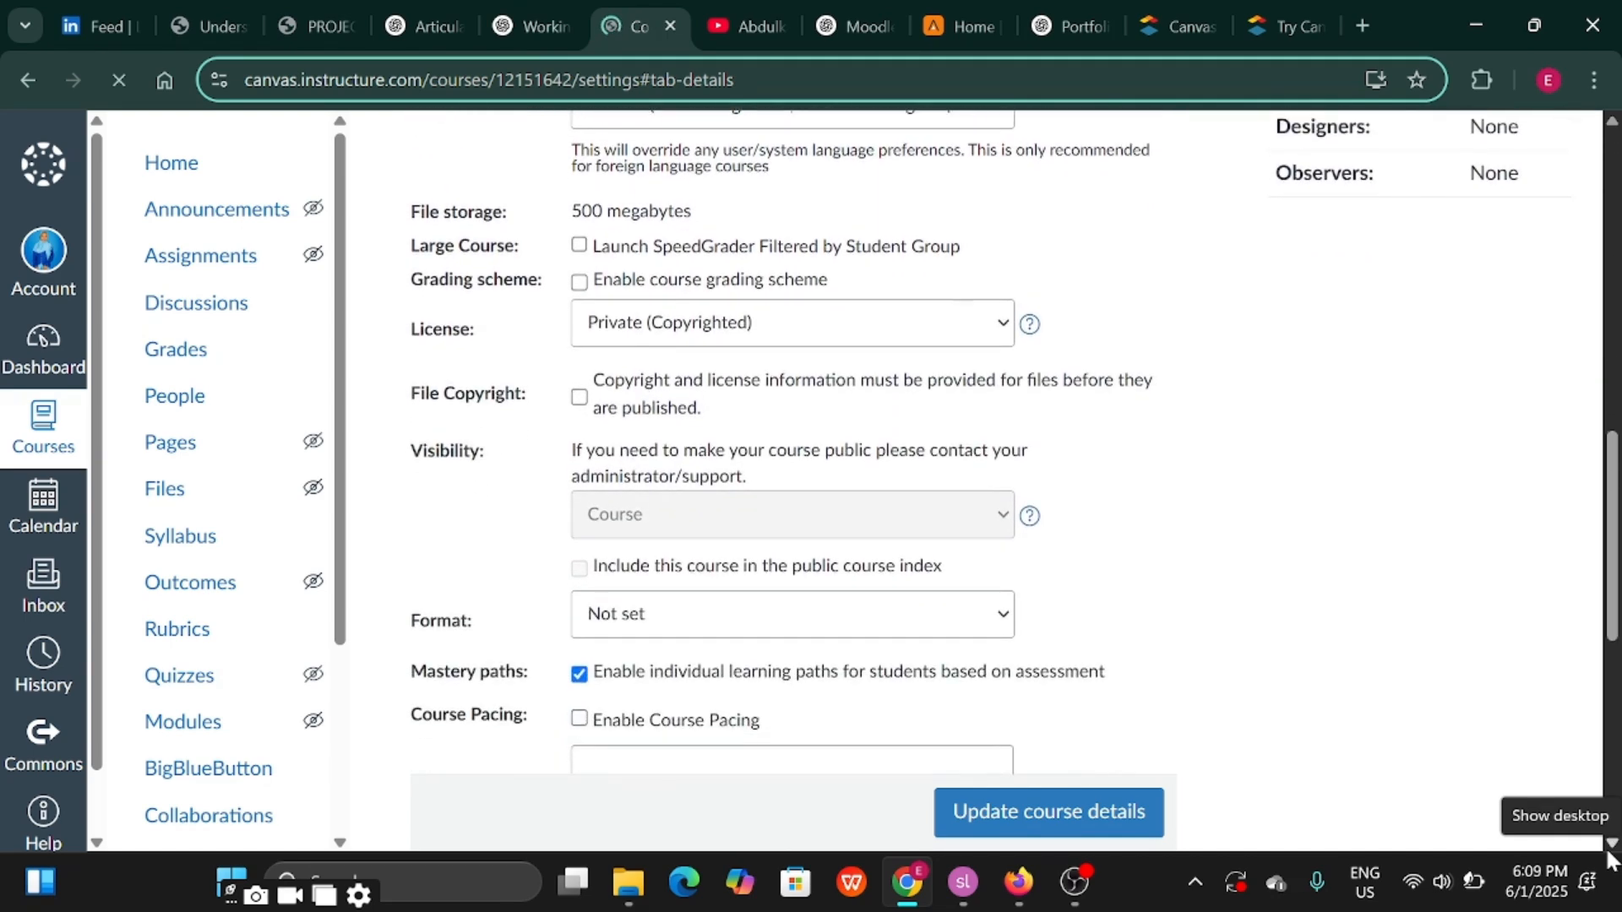
scroll(1608, 859, down, 3)
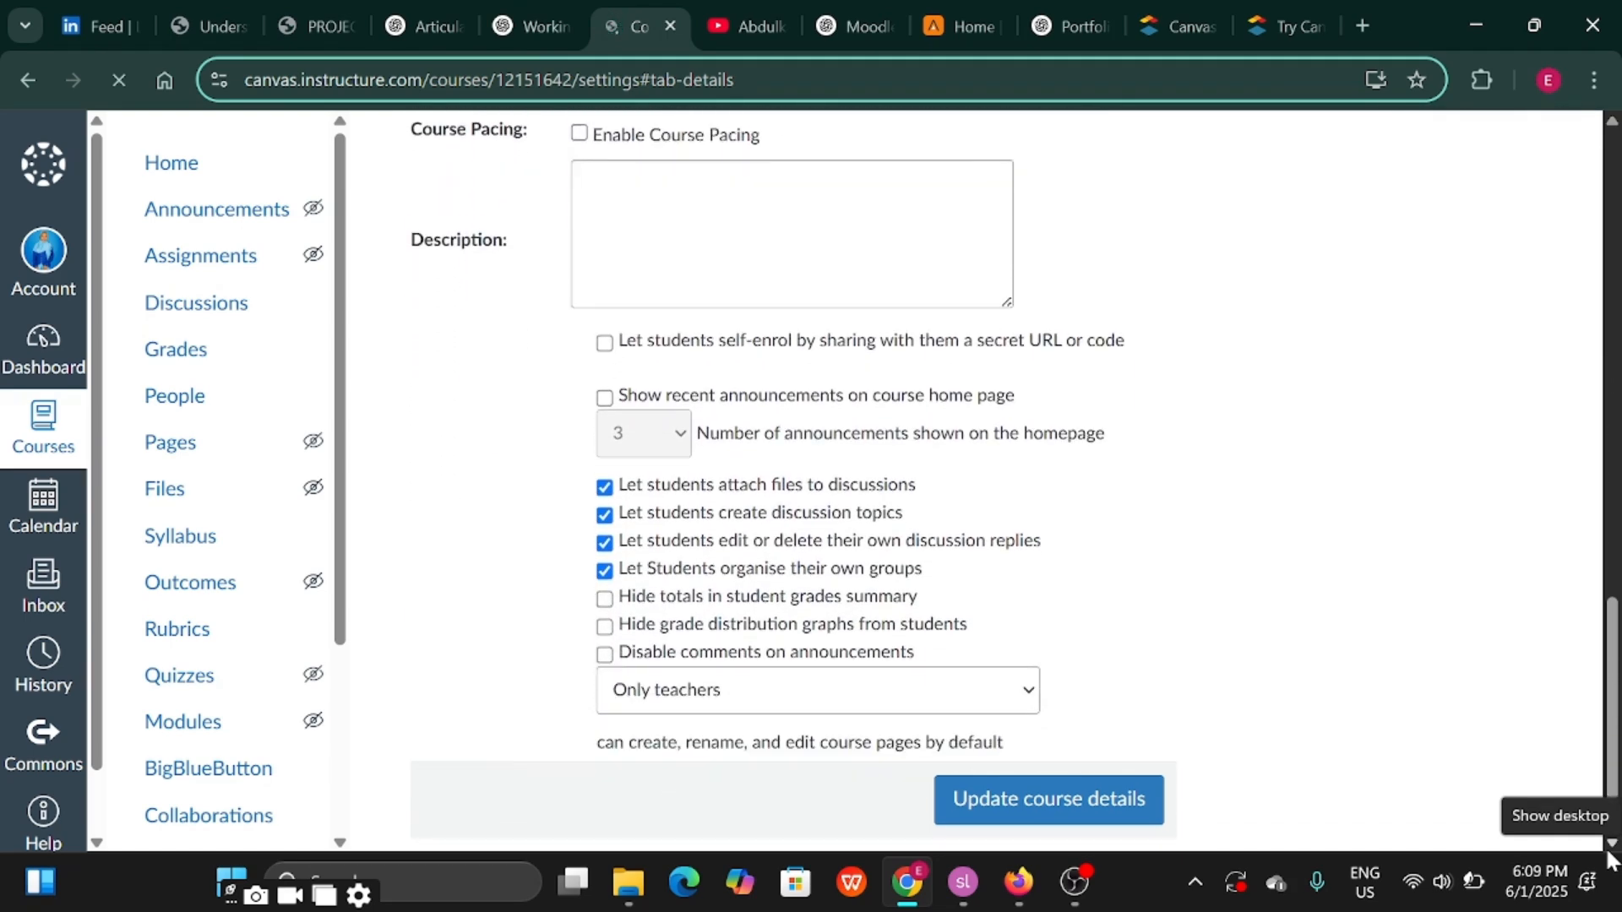
scroll(1574, 347, up, 5)
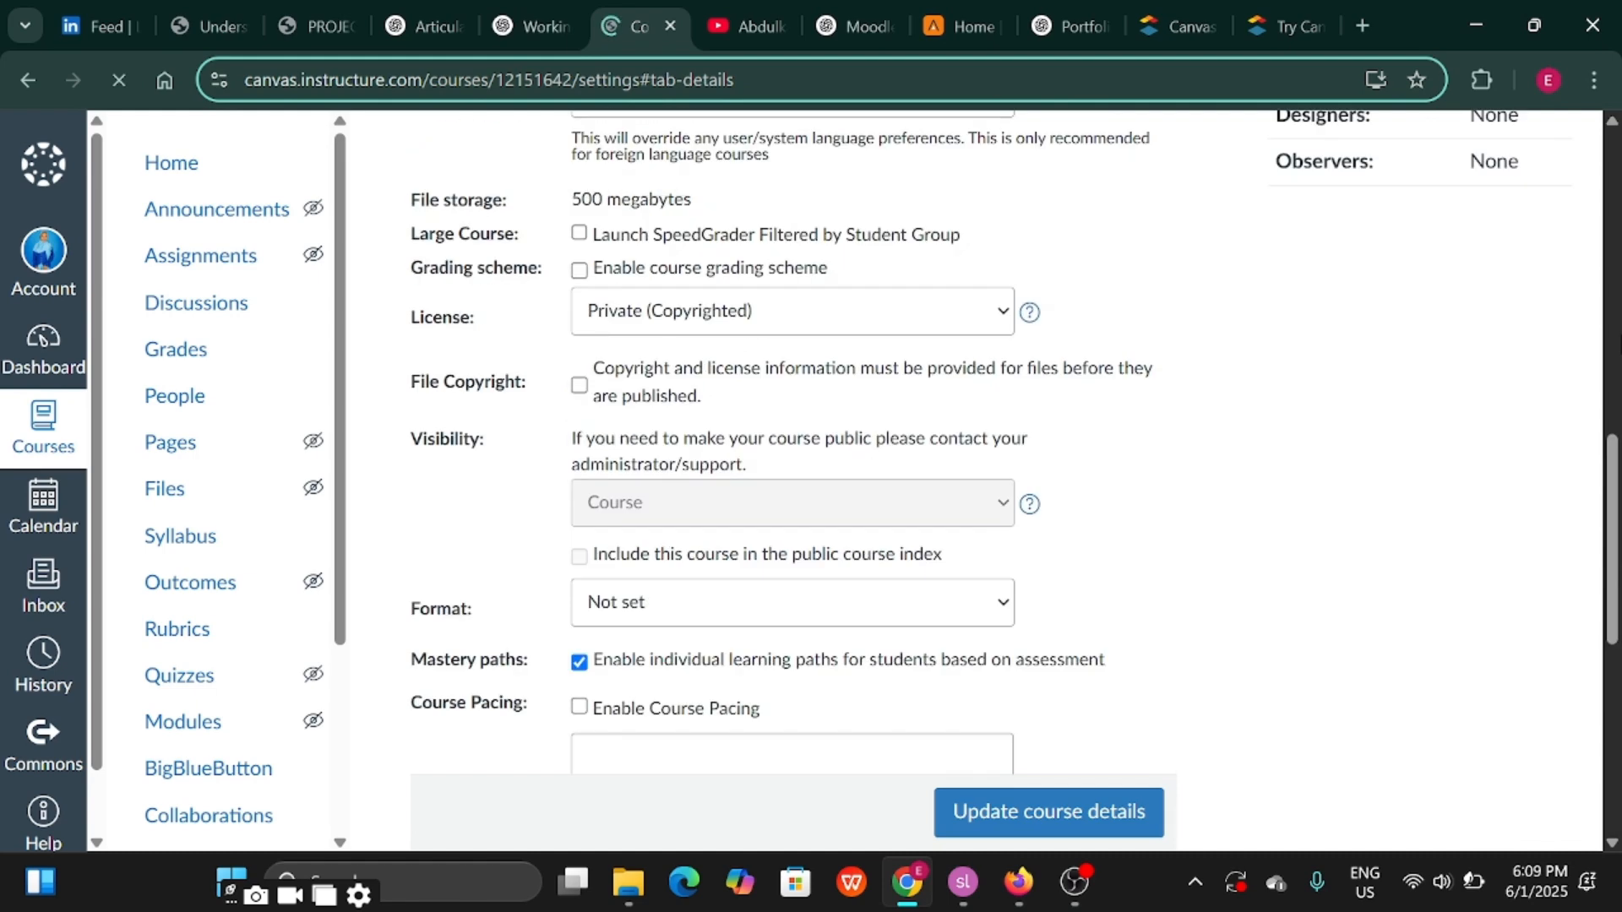
scroll(811, 482, up, 13)
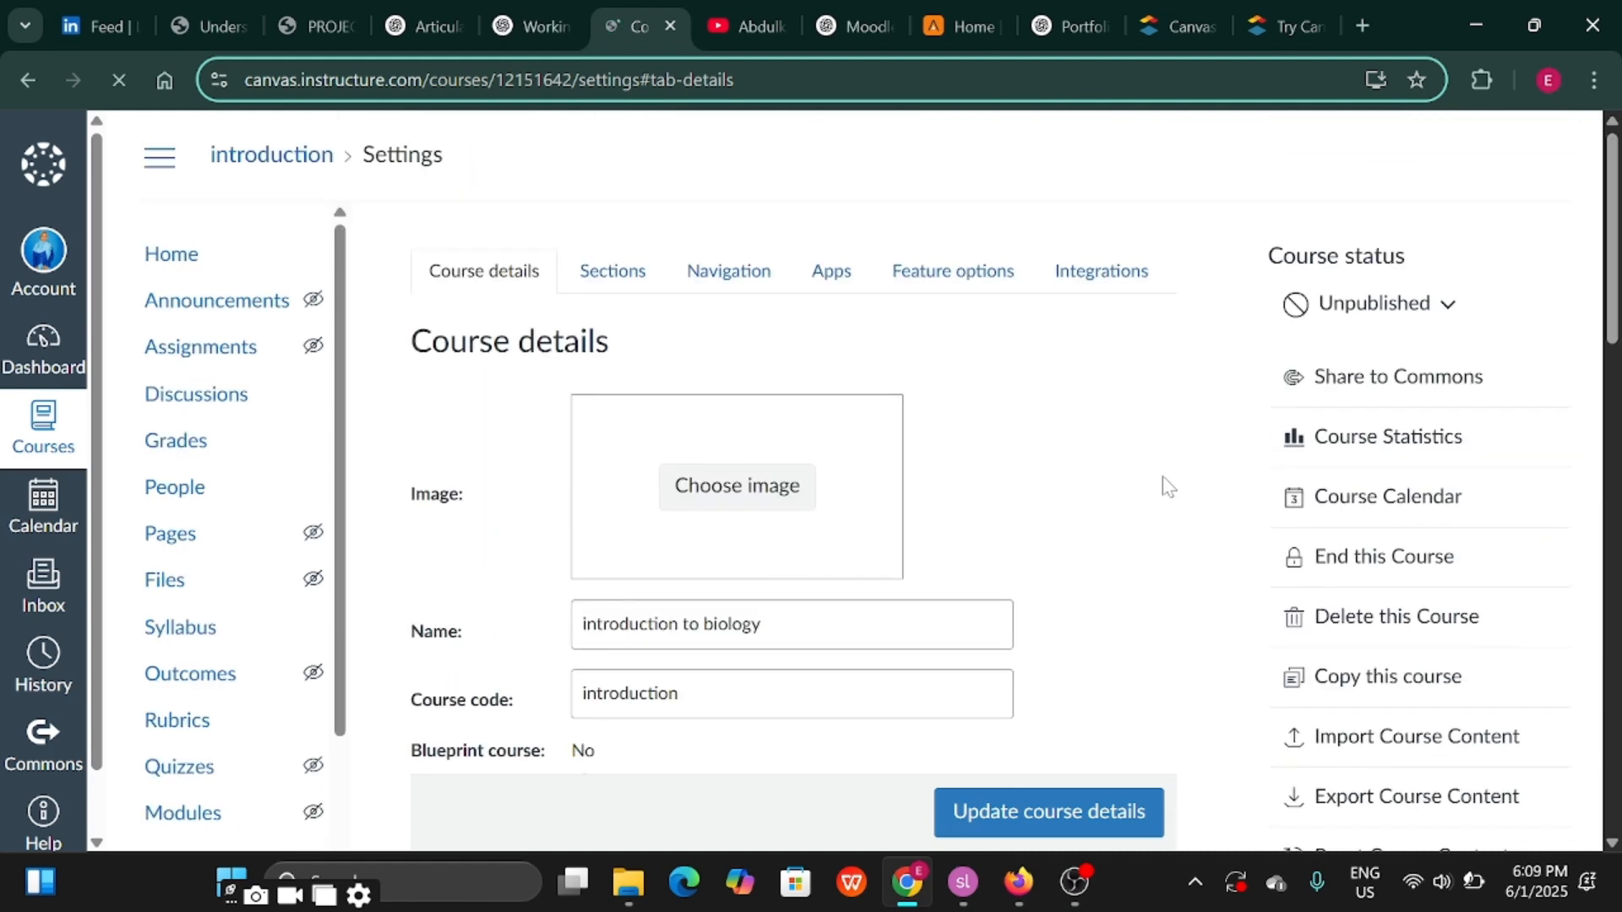
Upload the "map 1" picture from the Pictures folder as the course image
click(713, 488)
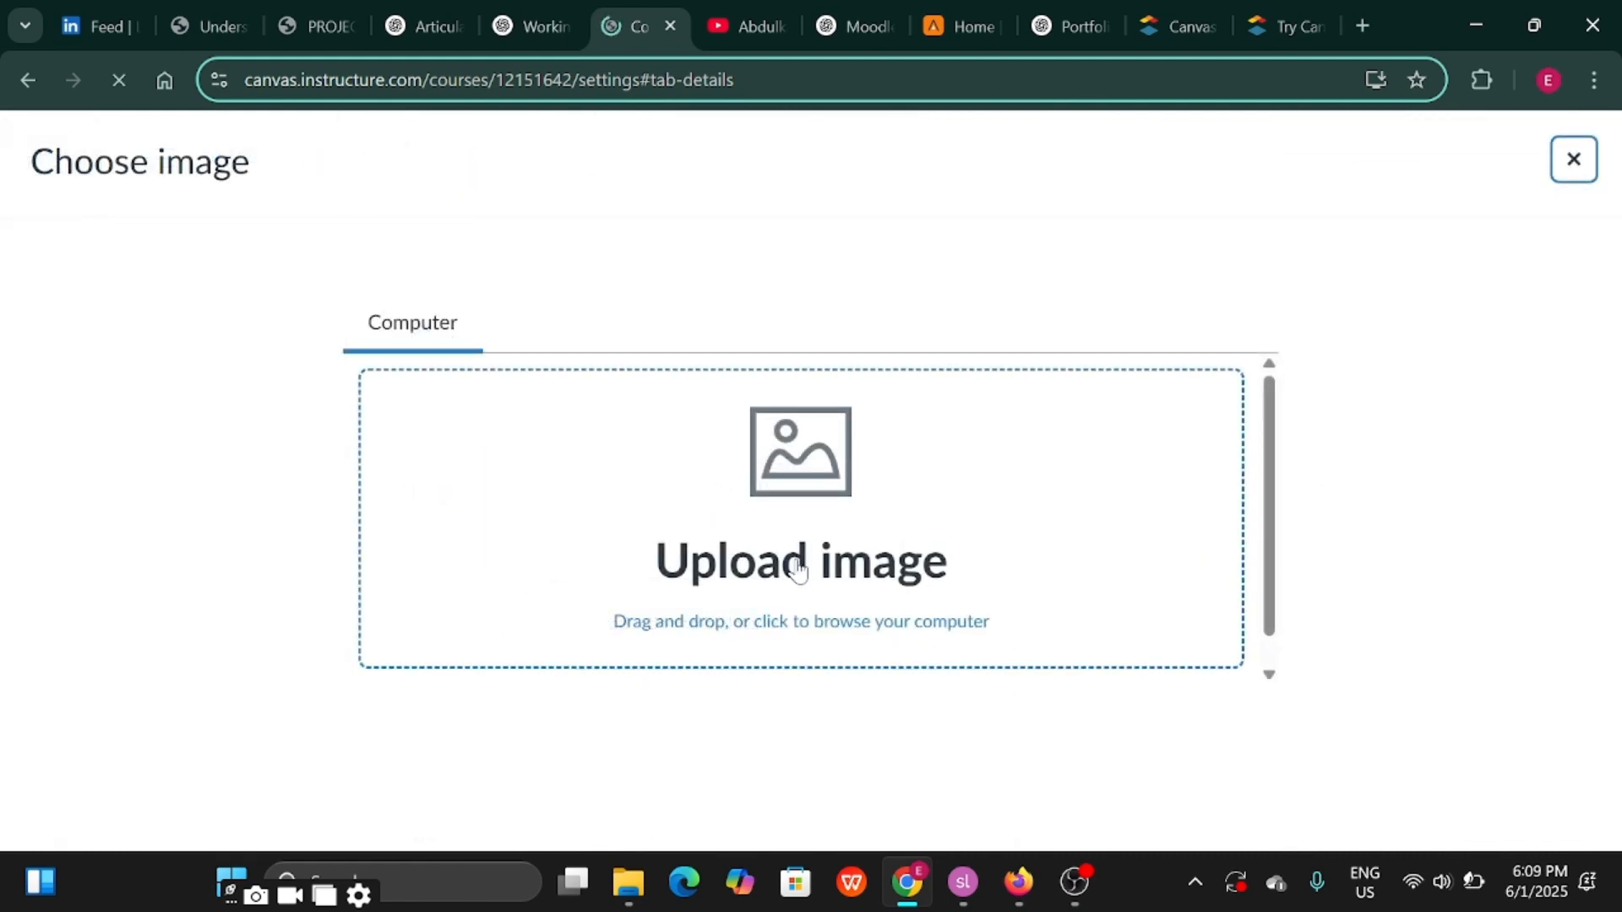
double_click(705, 621)
scroll(702, 640, down, 1)
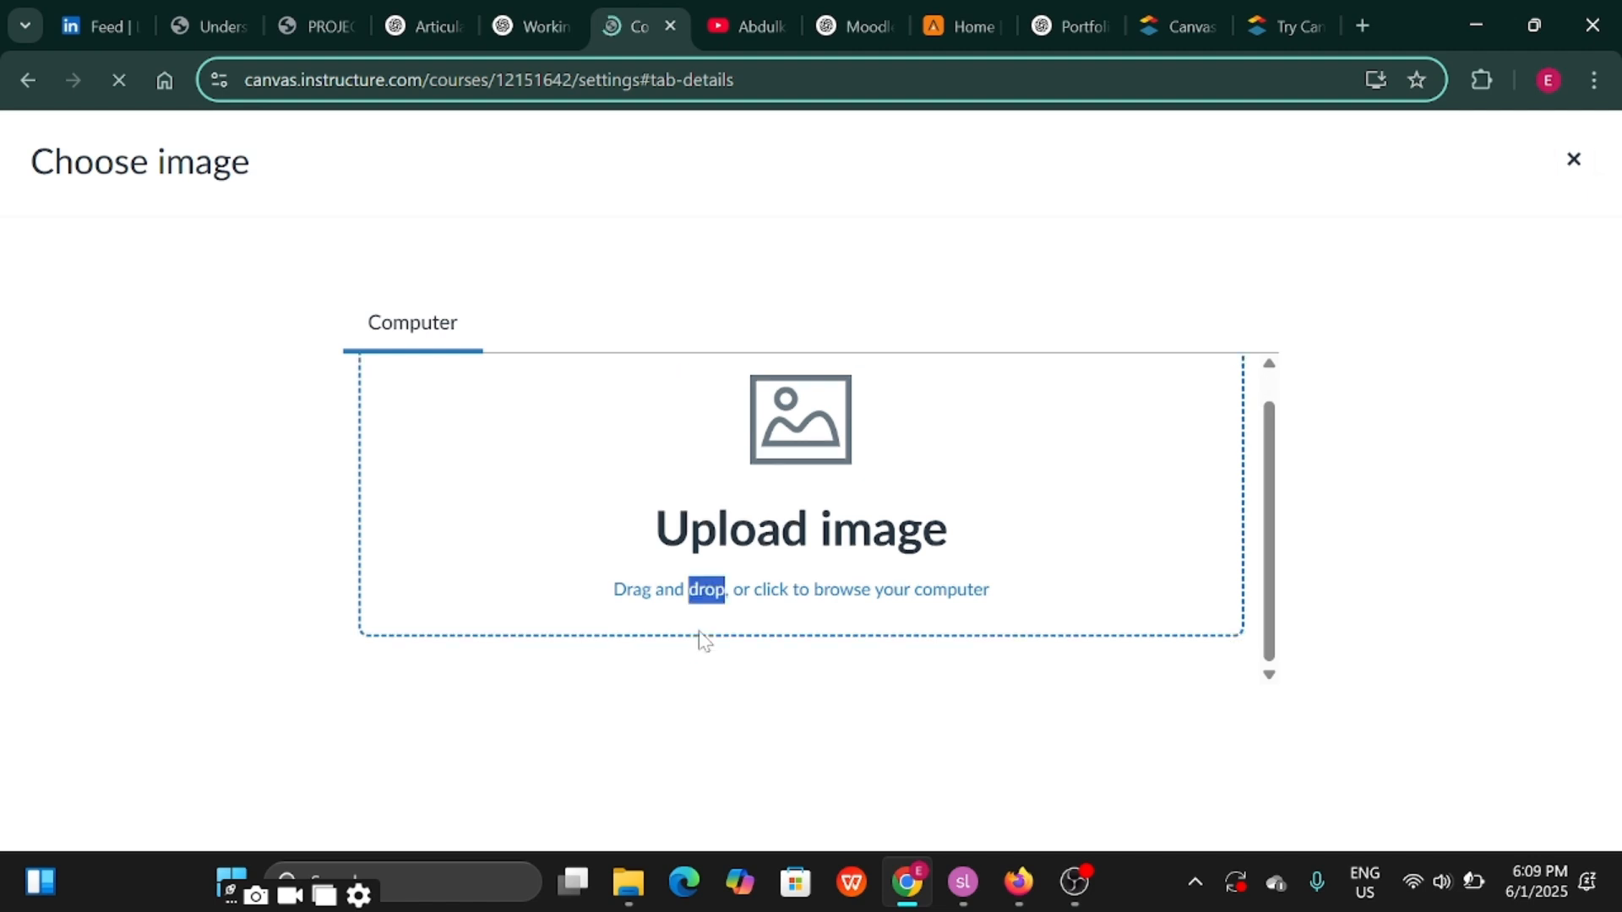
click(782, 593)
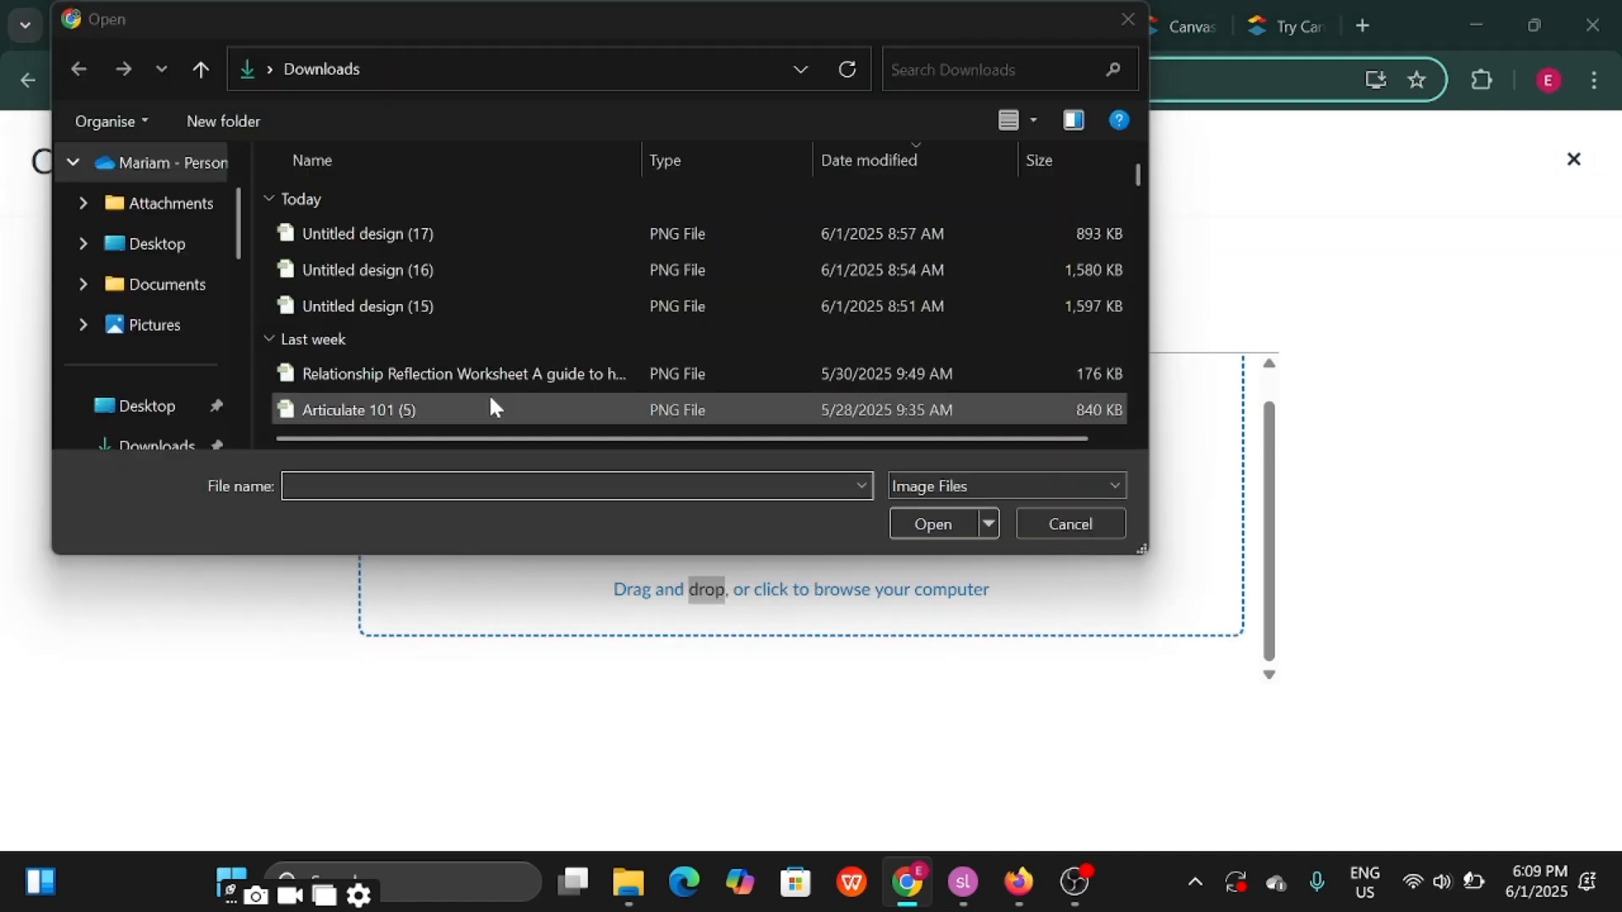
click(1140, 417)
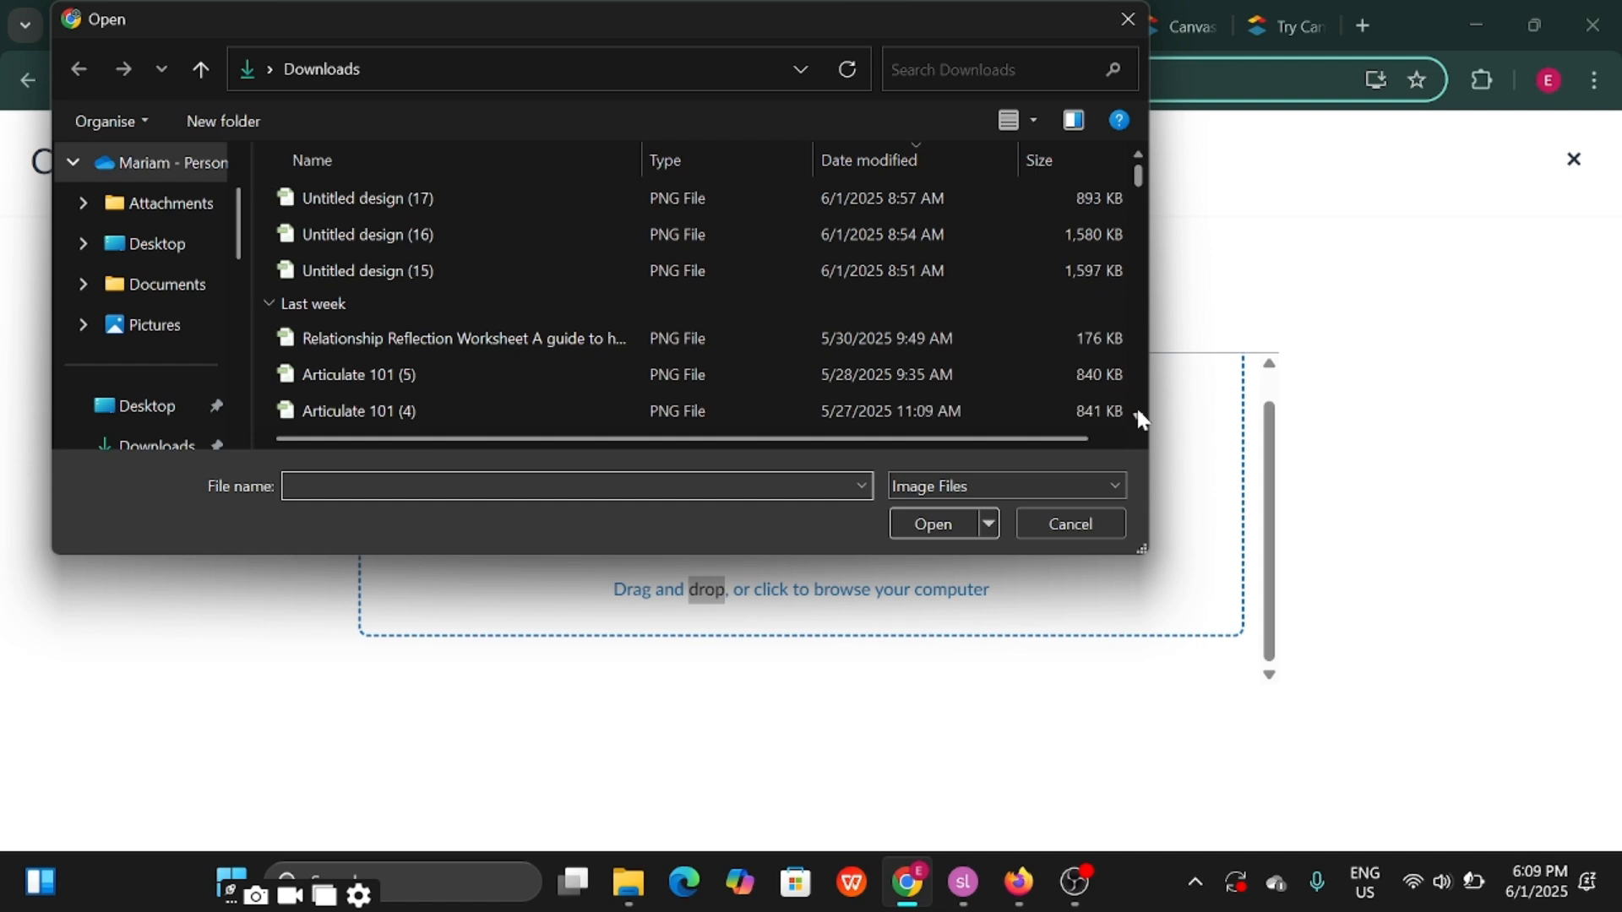
click(168, 336)
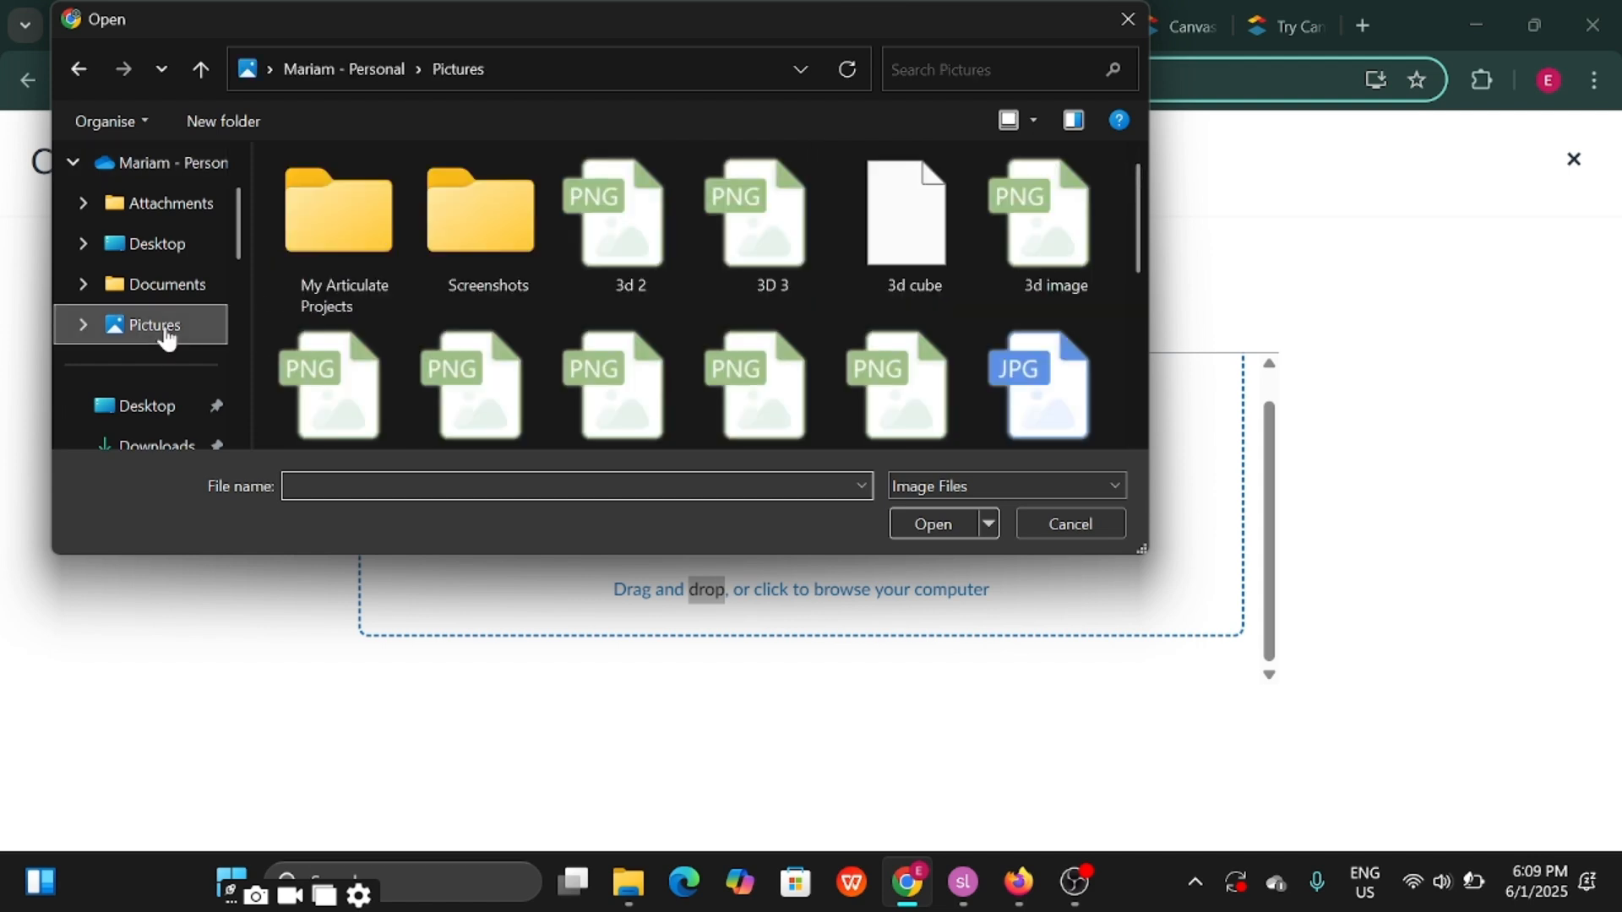
click(1145, 418)
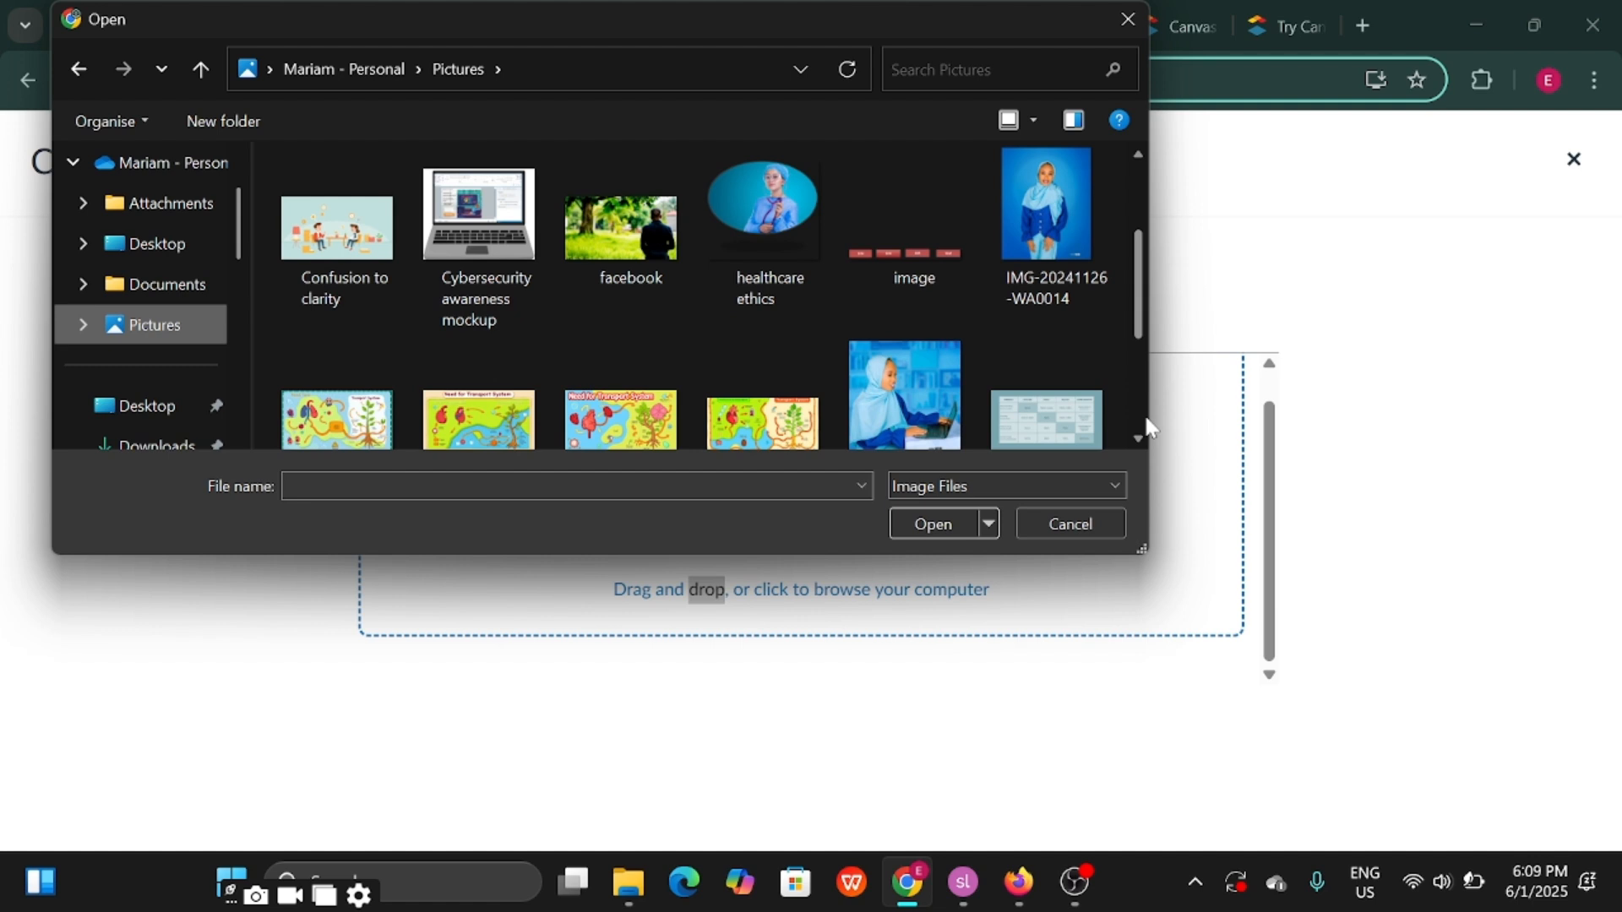
click(1145, 420)
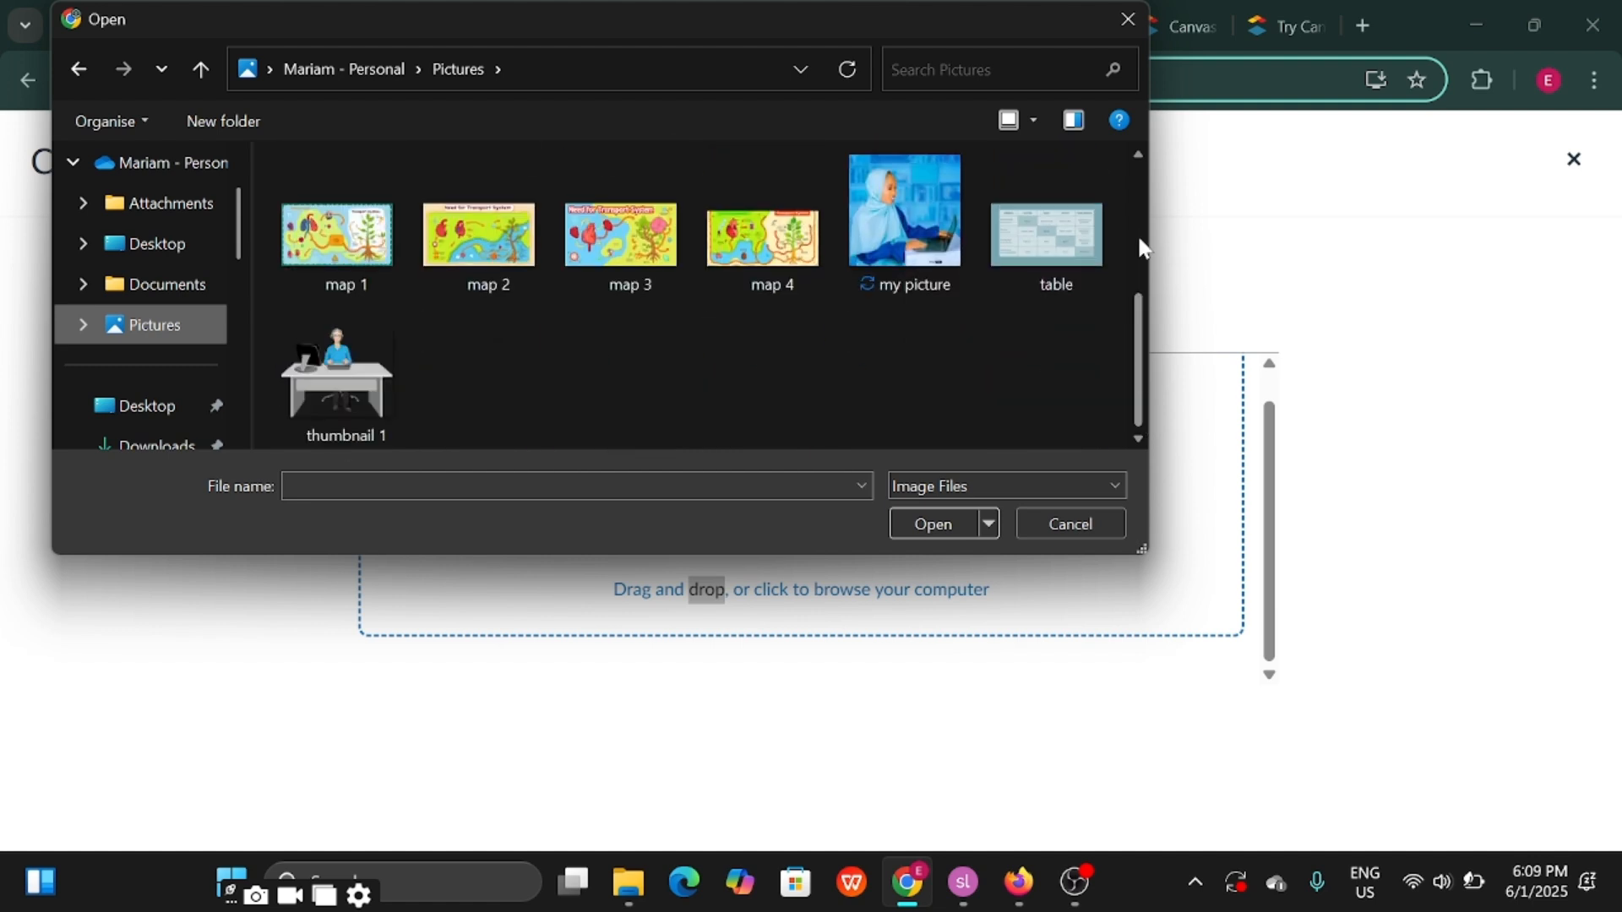
click(361, 237)
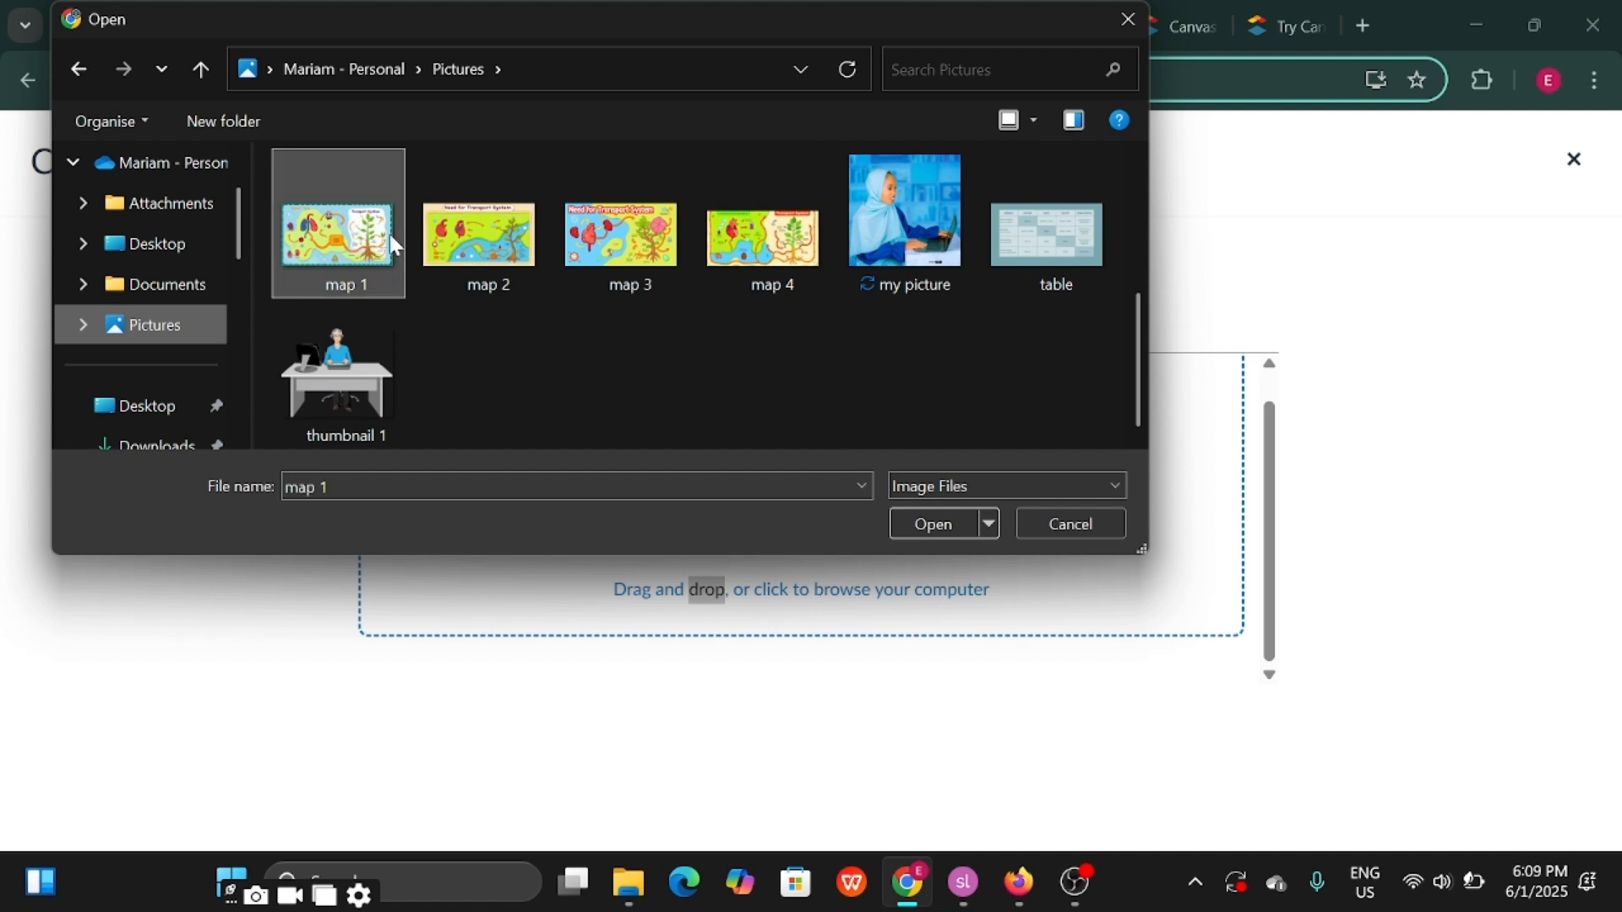
click(916, 522)
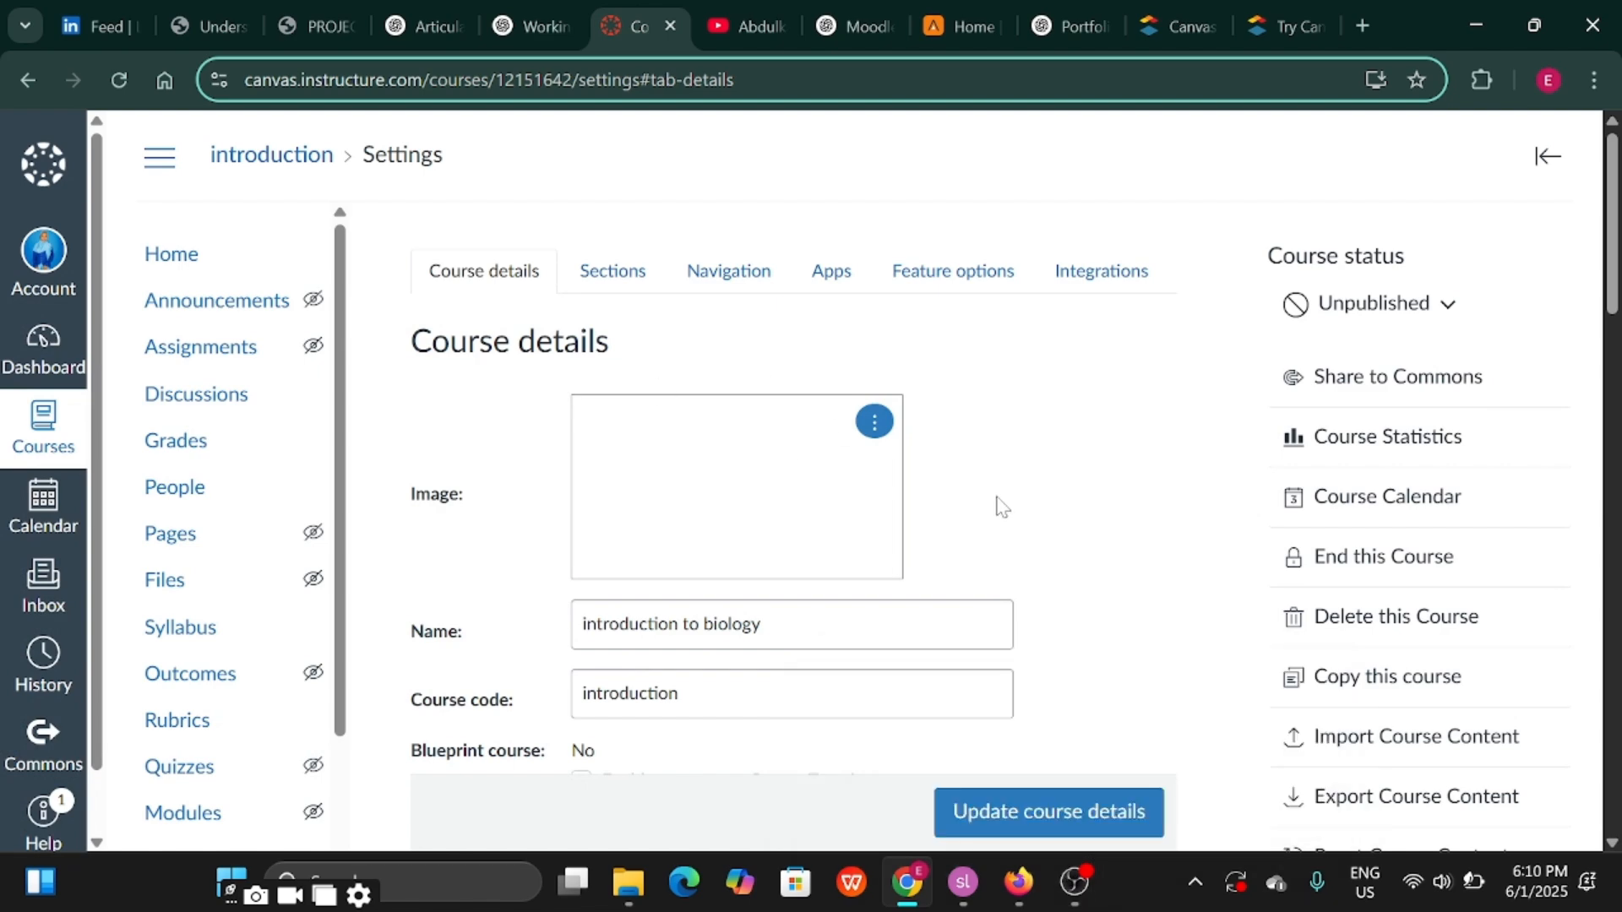
Replace the course code with "Bio 101"
scroll(999, 502, down, 3)
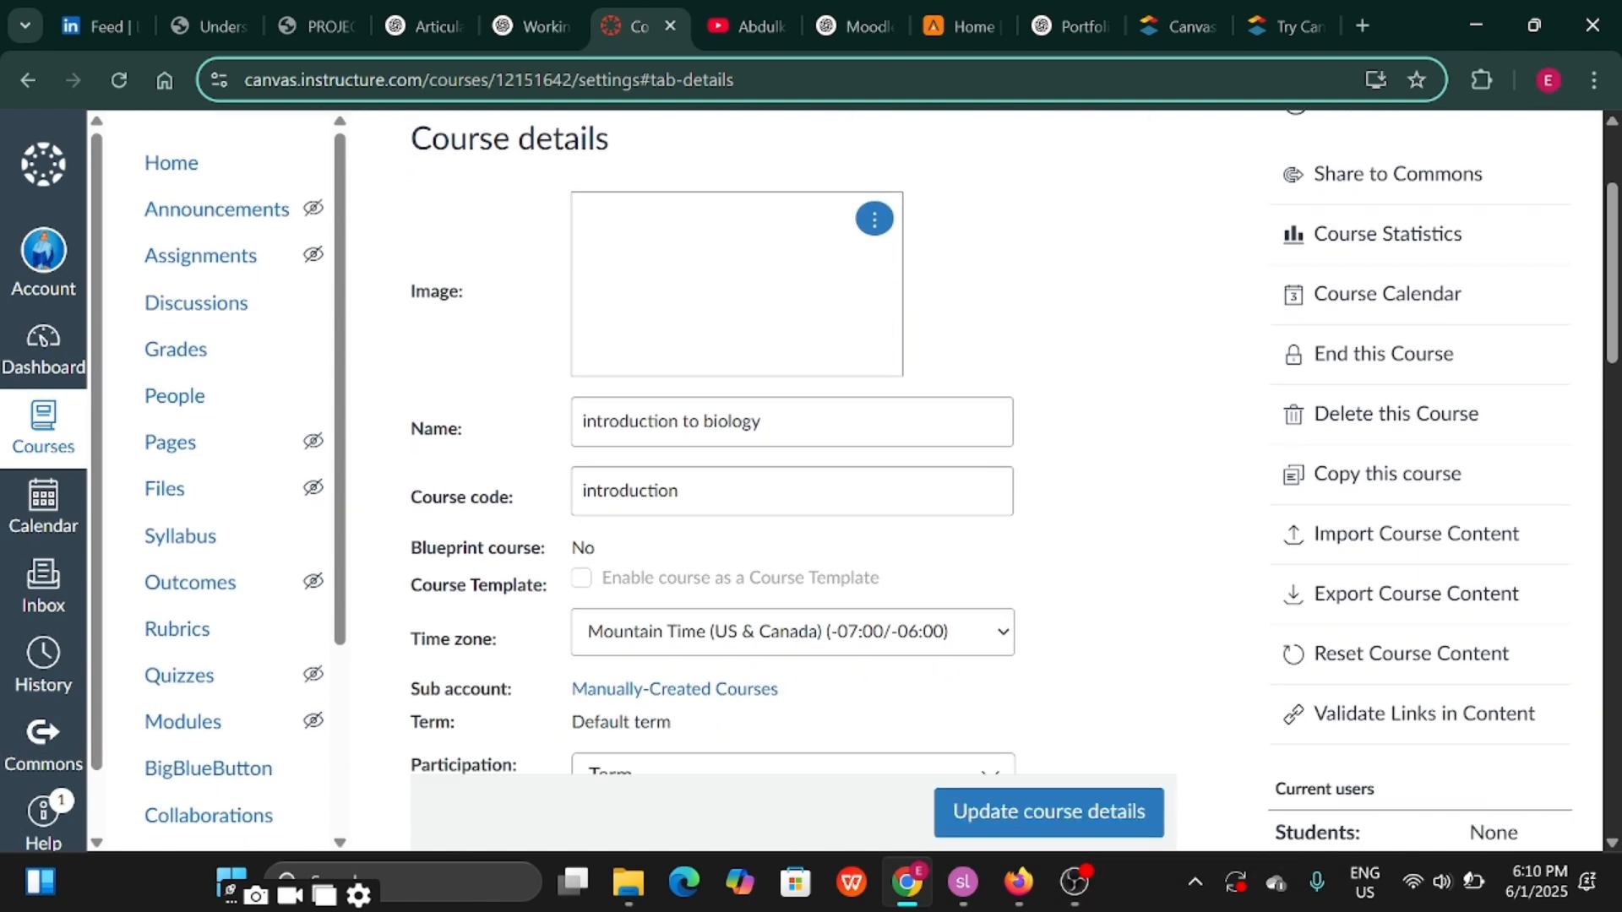
key(ctrl+a)
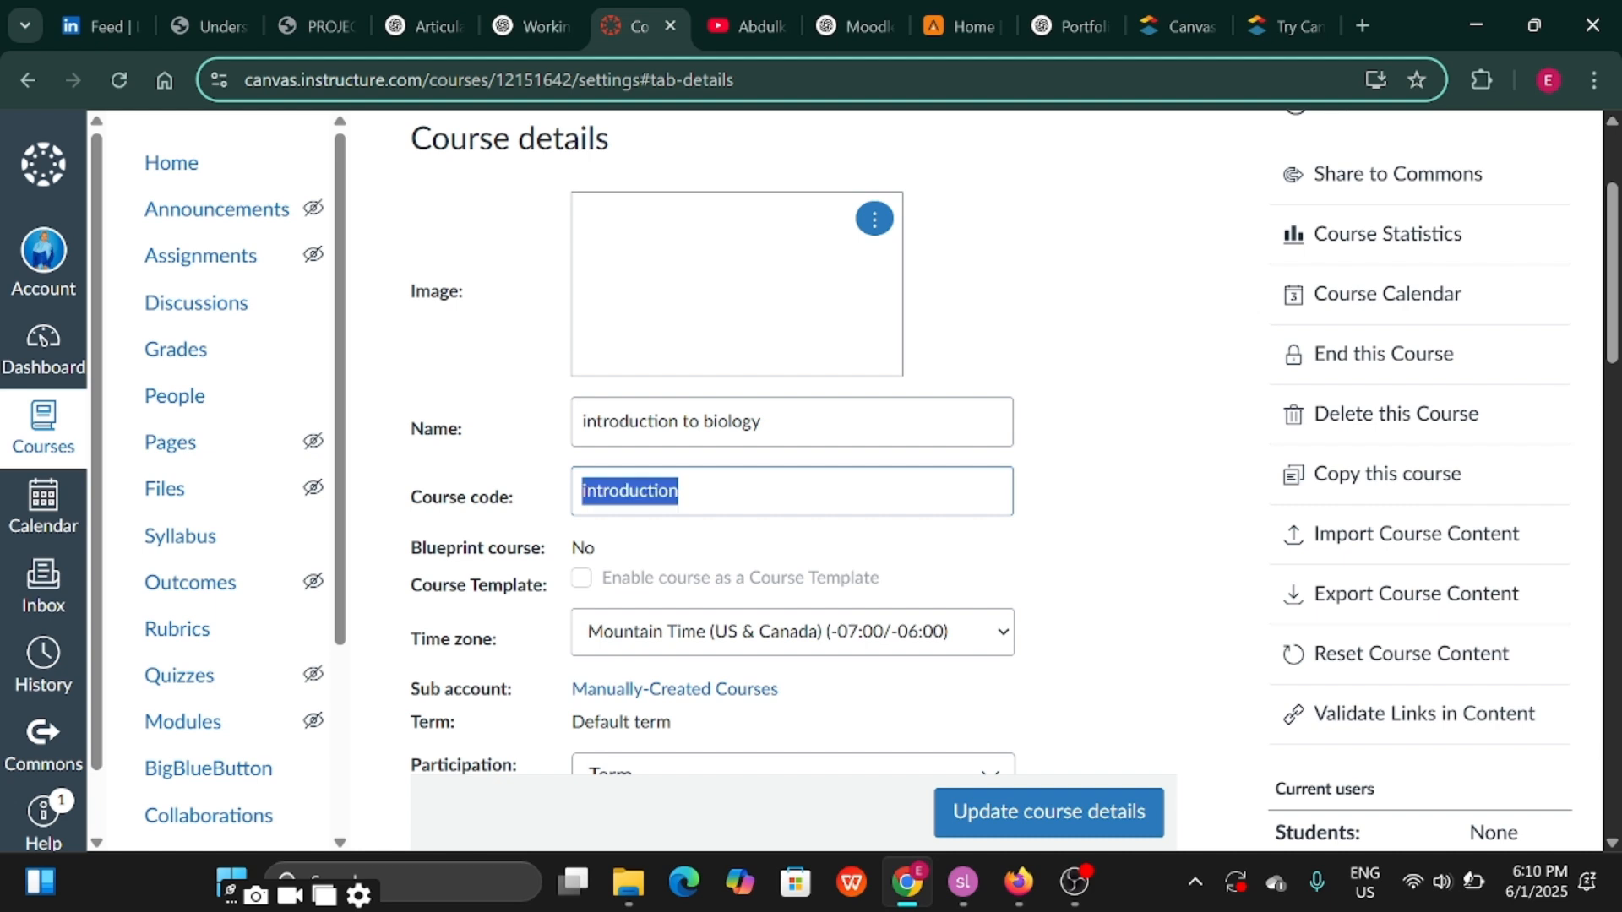
key(BackSpace)
text(B)
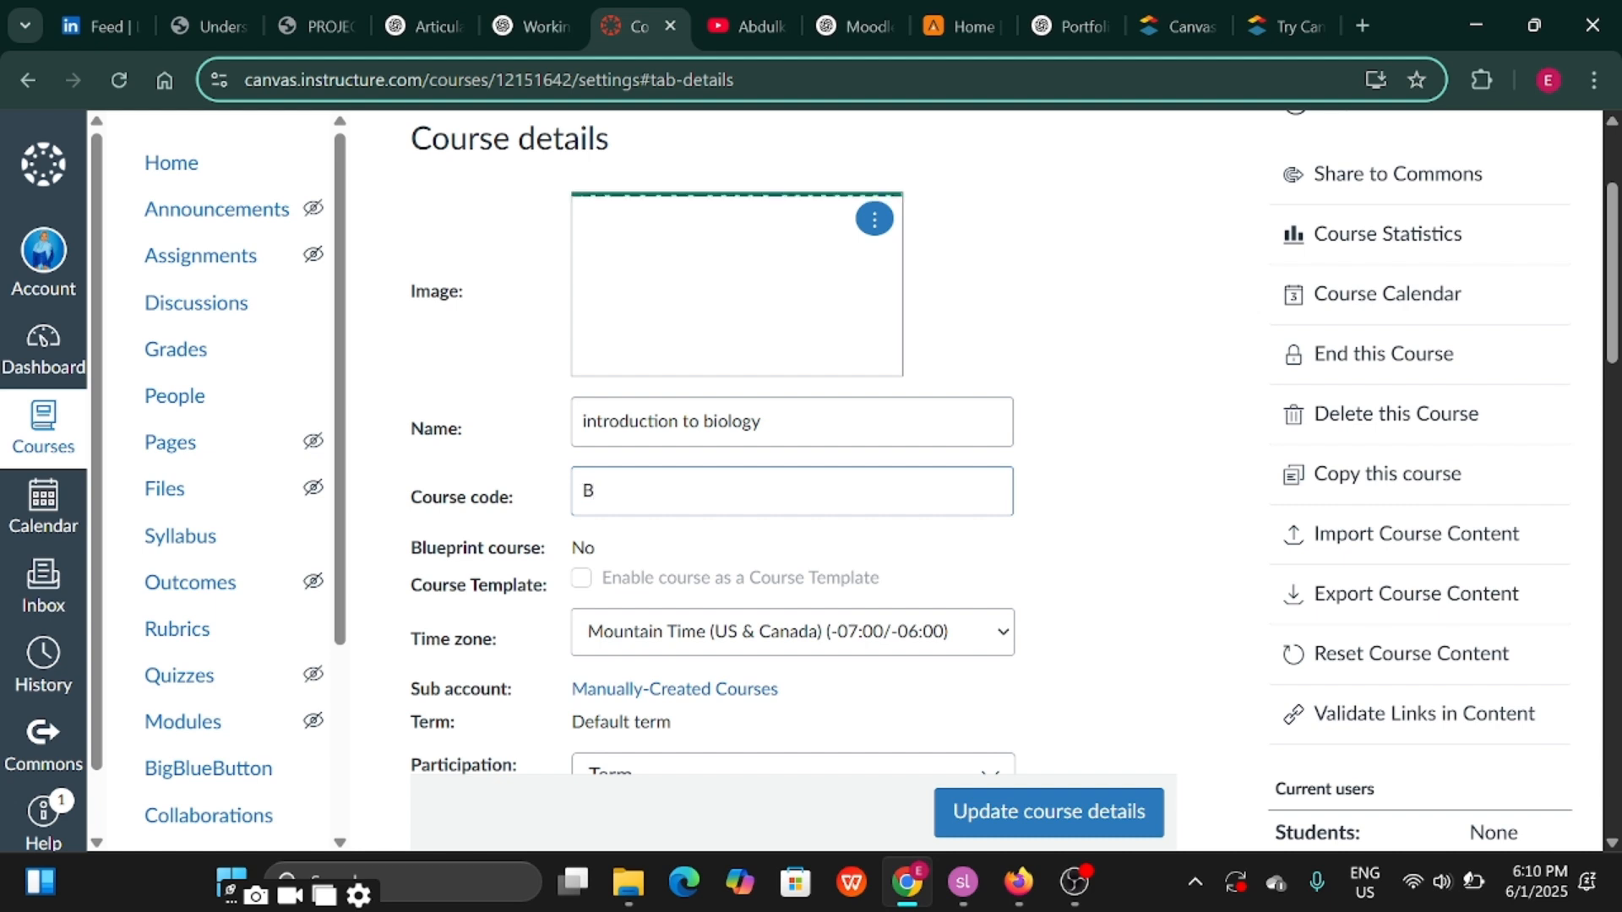
text(io 1)
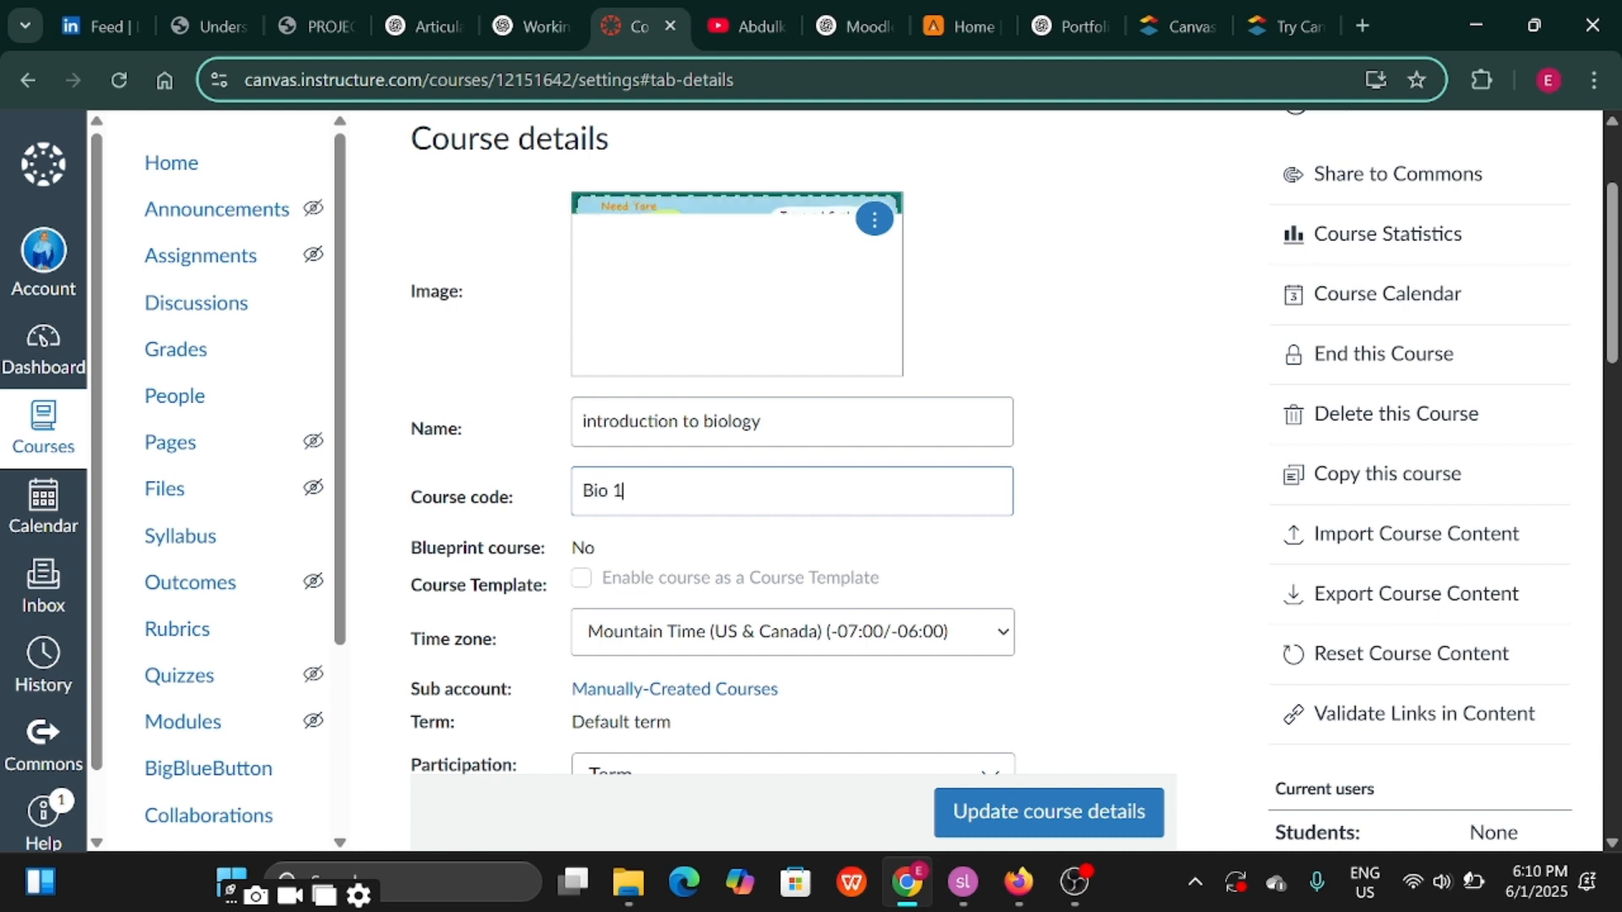
text(9)
key(BackSpace)
text(01)
click(1136, 574)
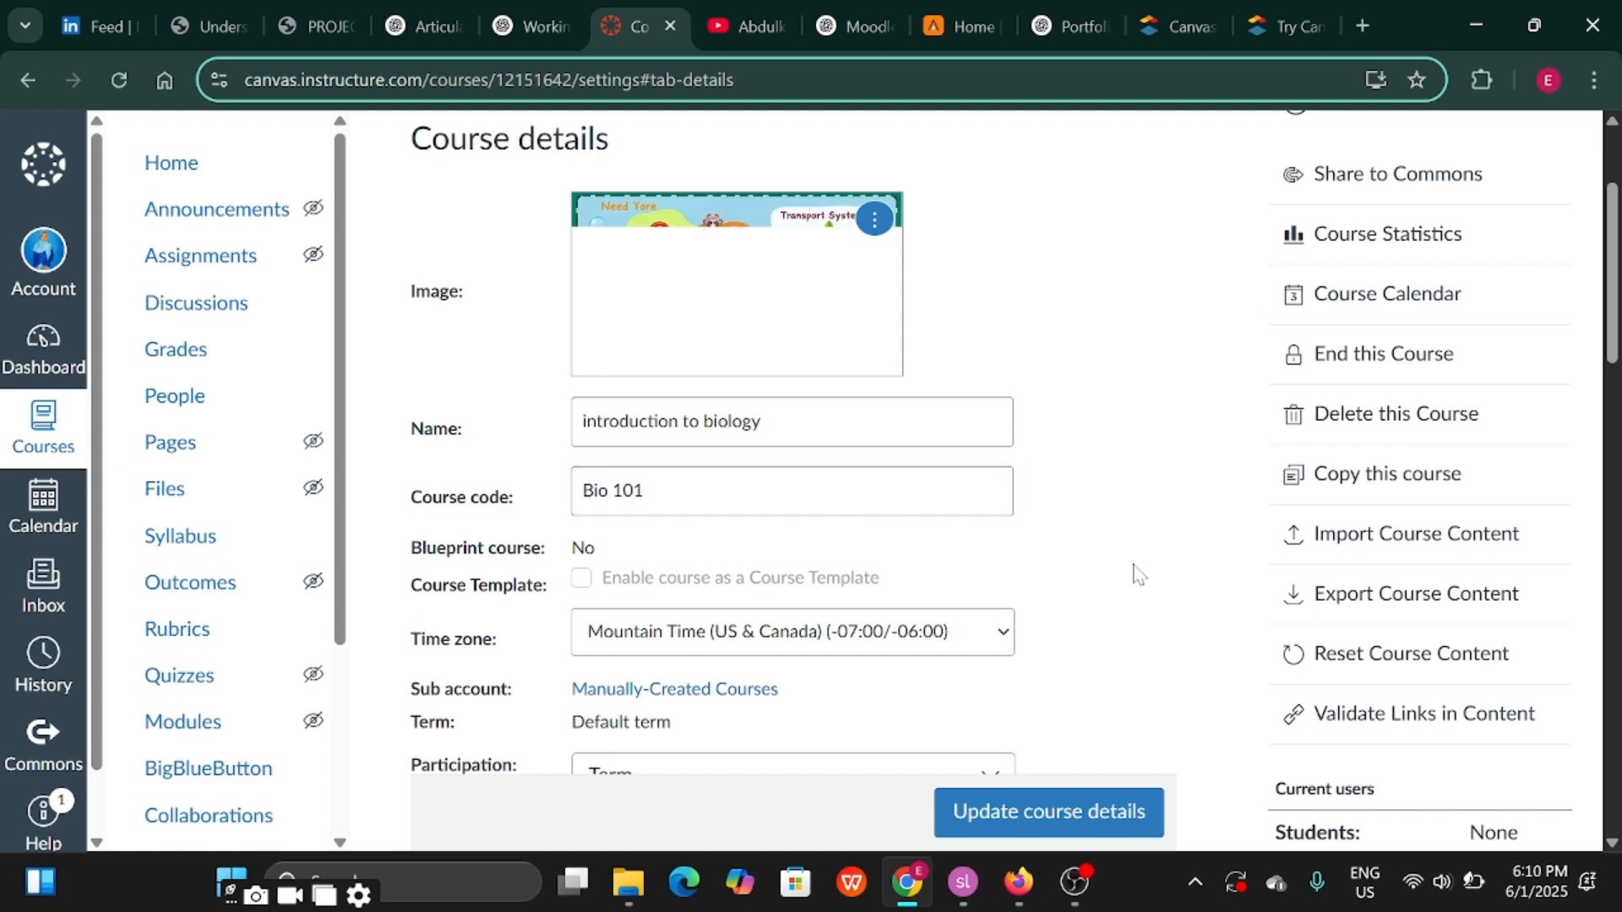
Select Mountain Time (US & Canada) as the time zone and set participation to Course
scroll(1136, 574, down, 3)
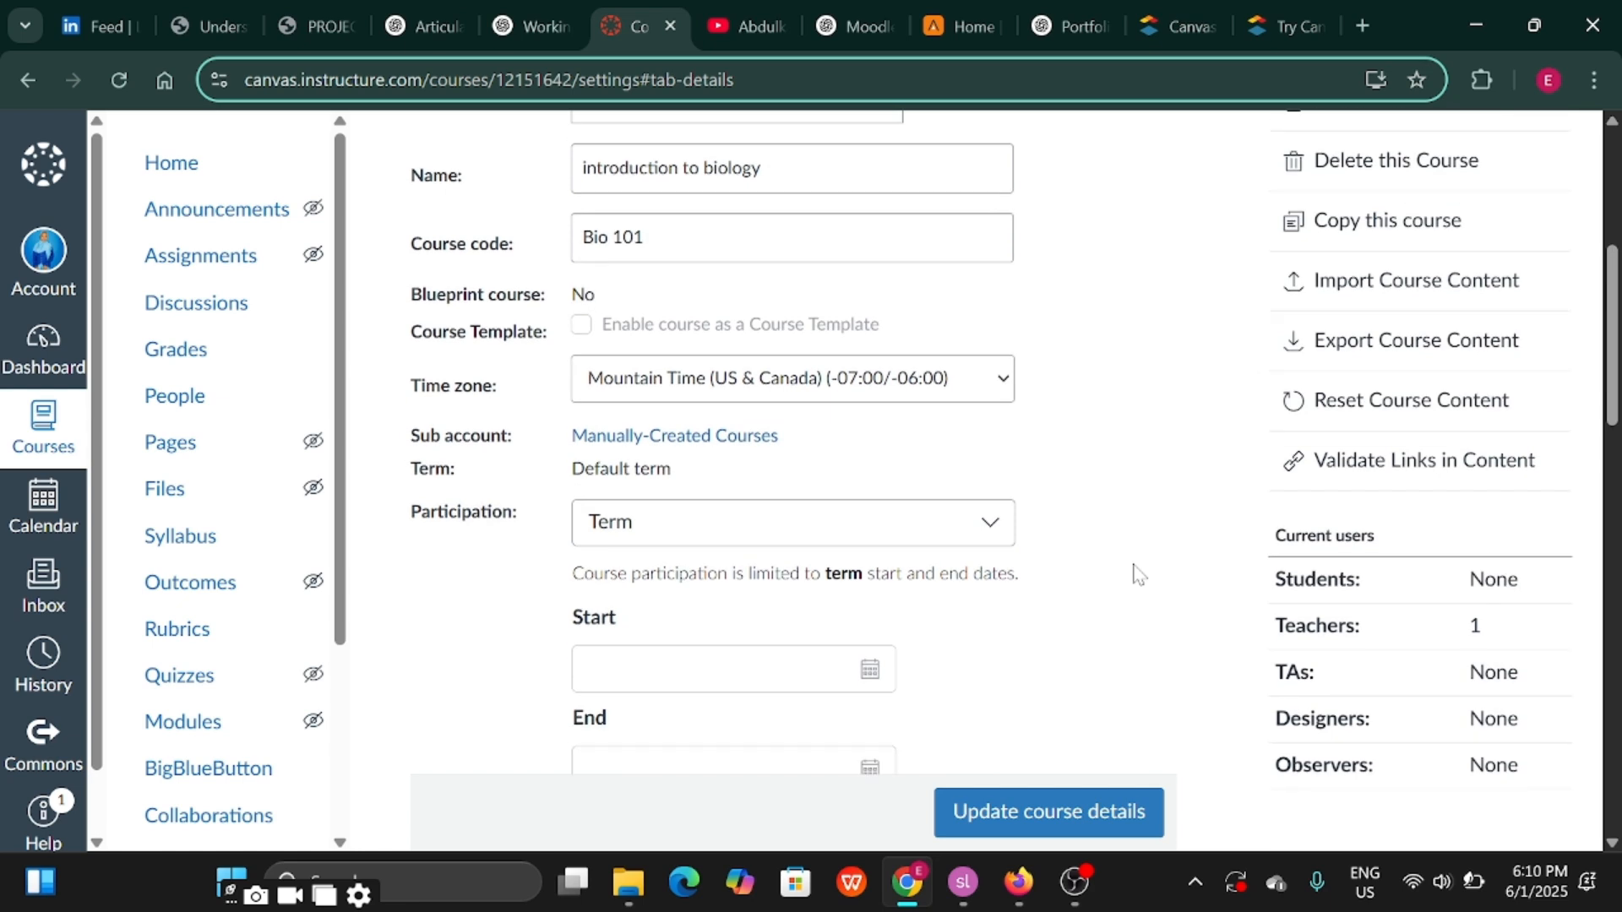
click(916, 396)
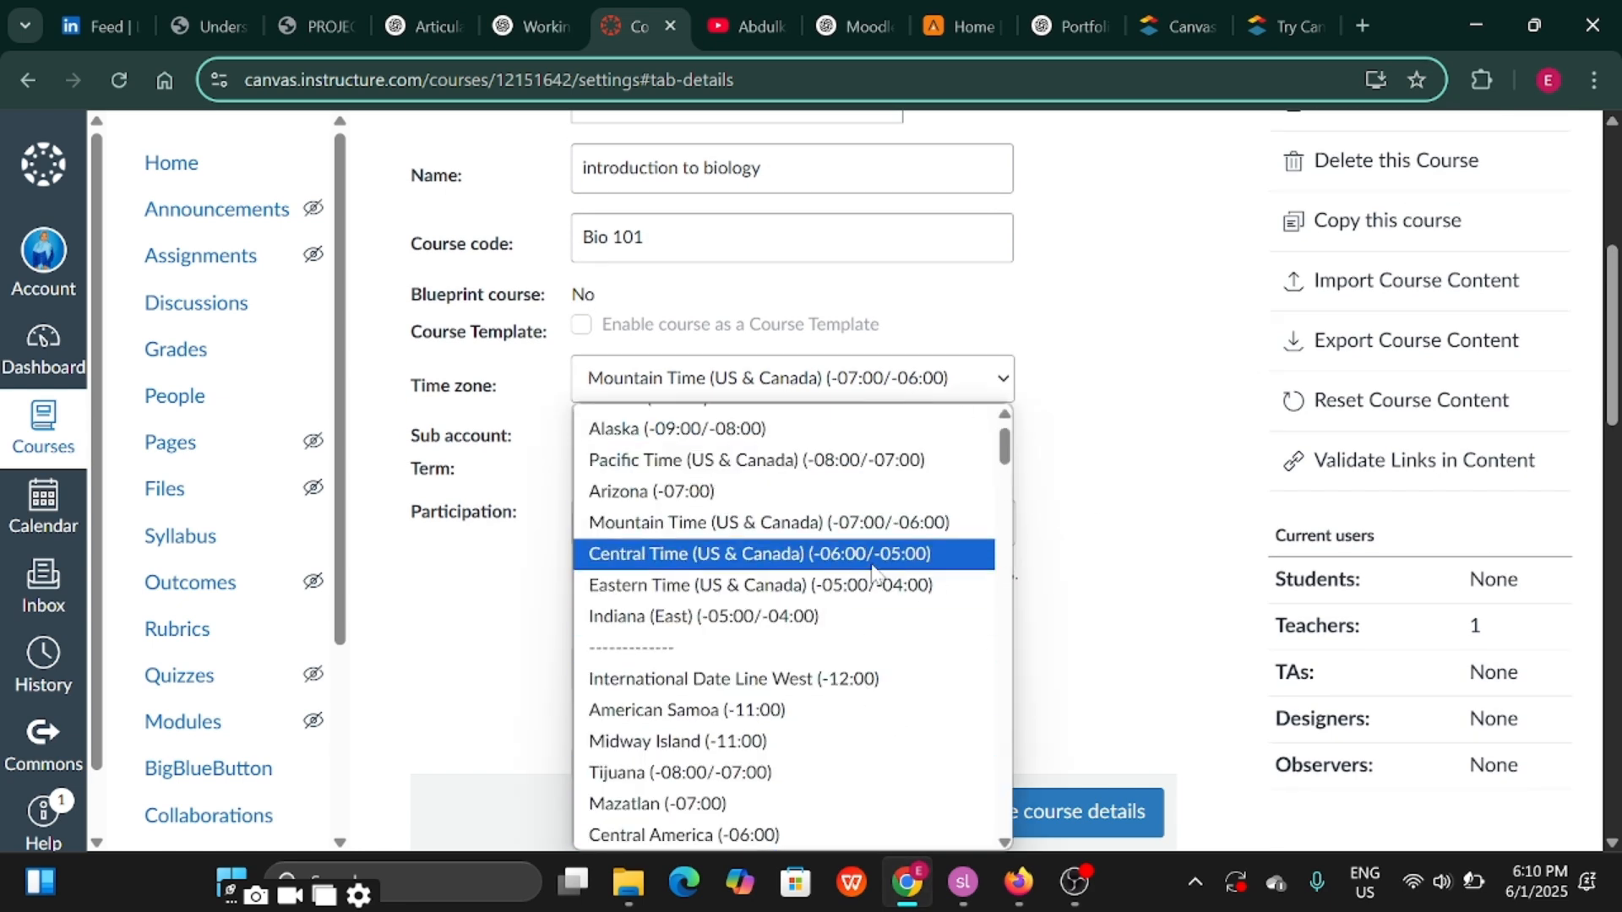
click(869, 522)
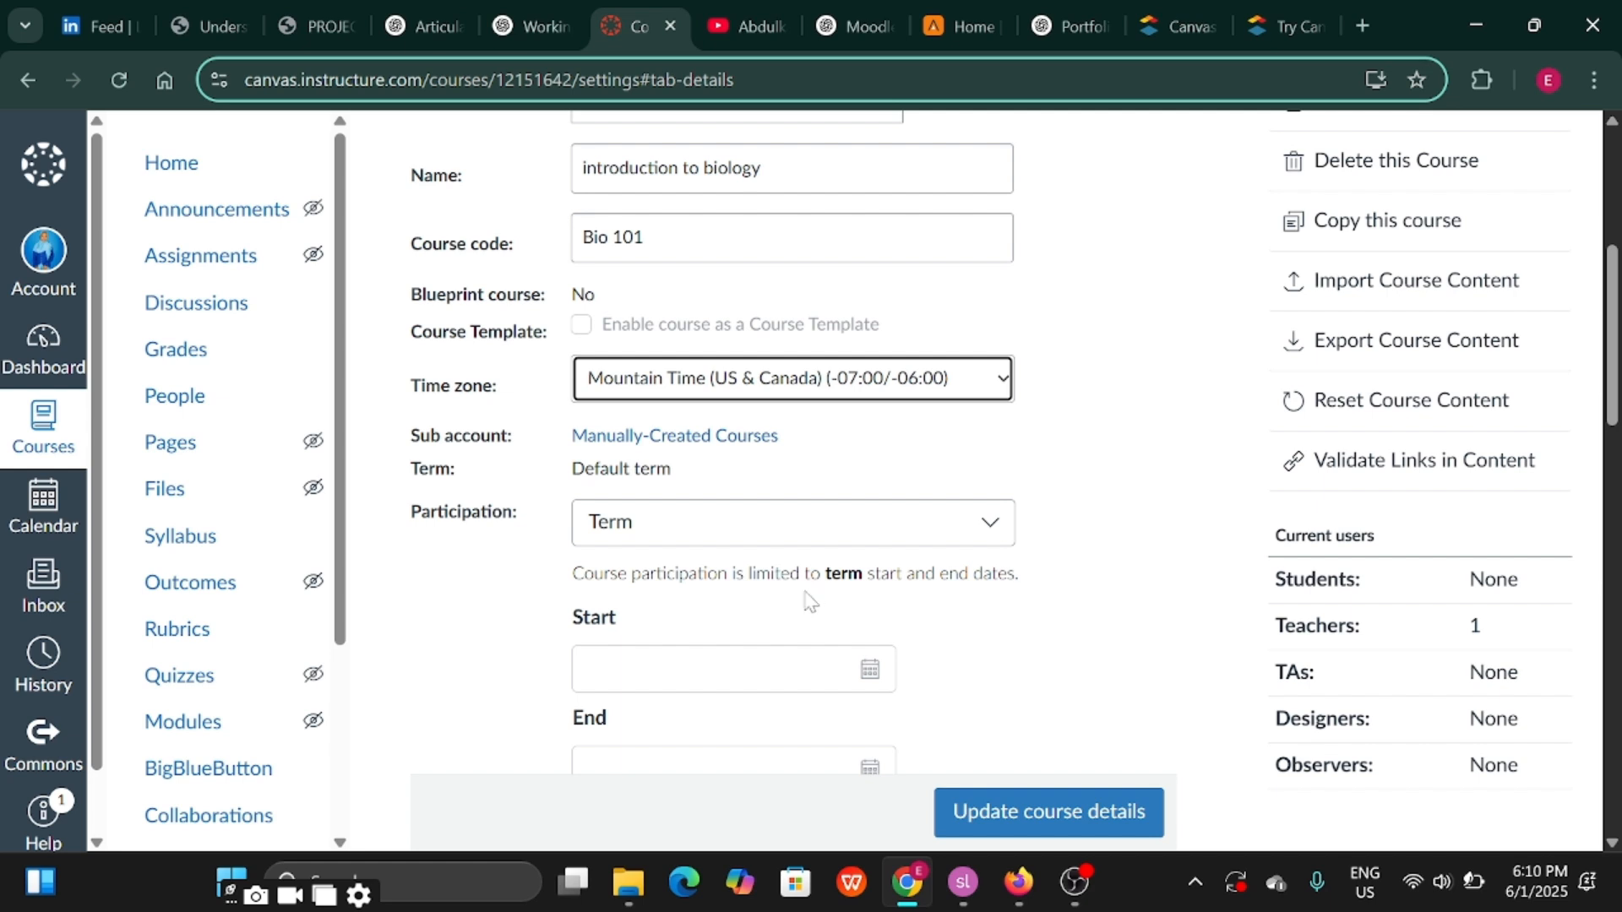
click(969, 523)
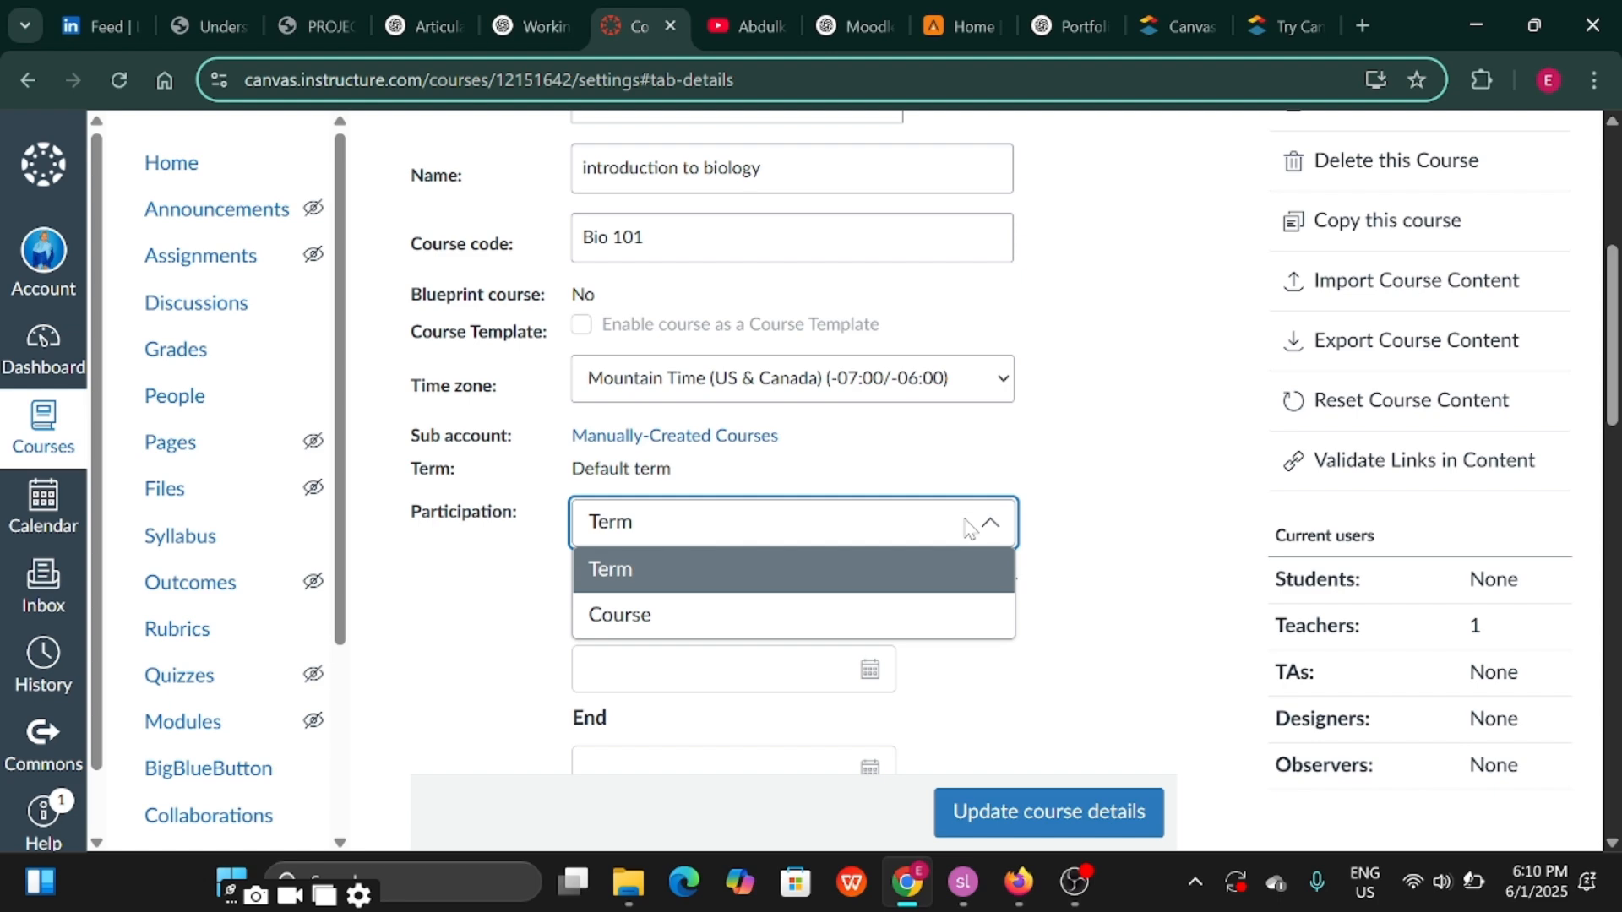
click(865, 629)
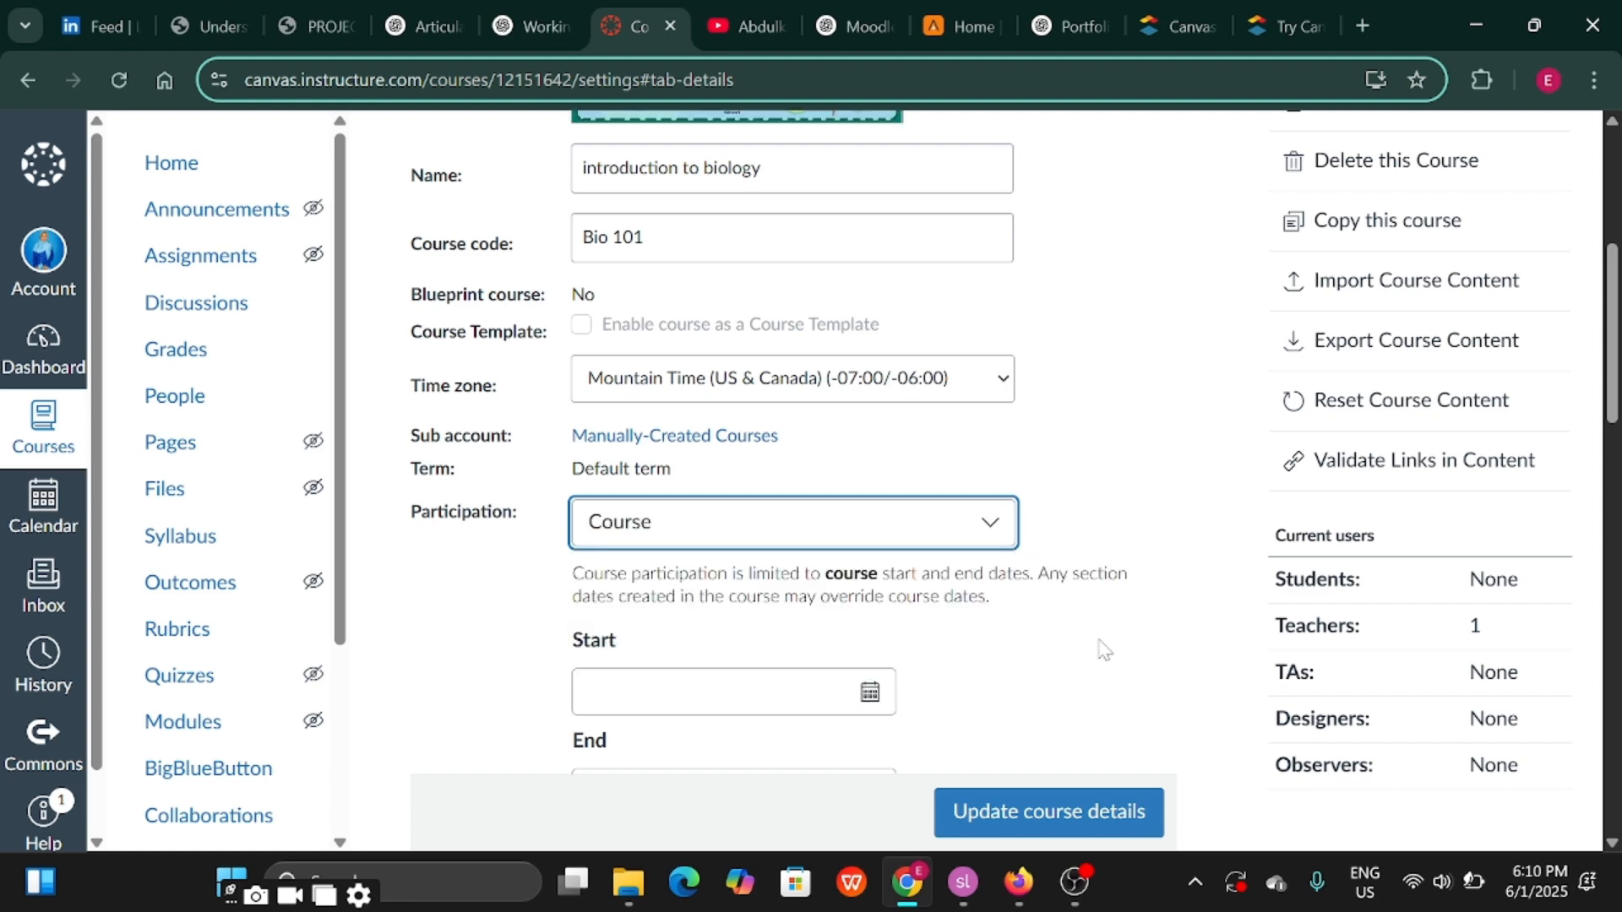
Set the course start date to 1 Jun 2025 and the end date to 30 Jun 2025
scroll(1102, 649, down, 2)
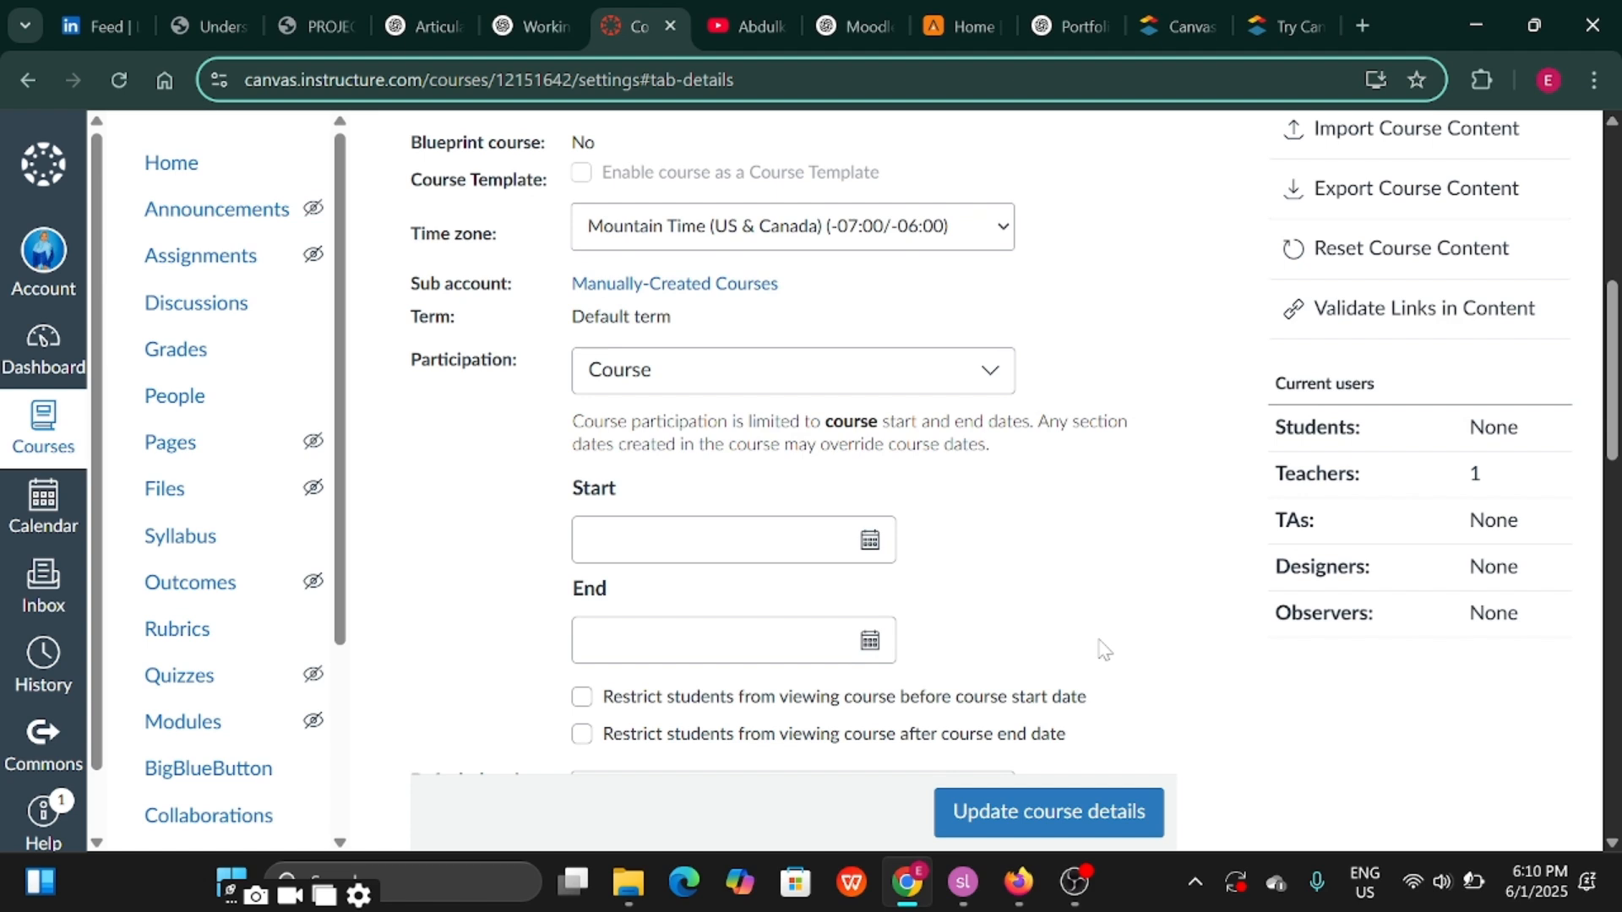
click(870, 540)
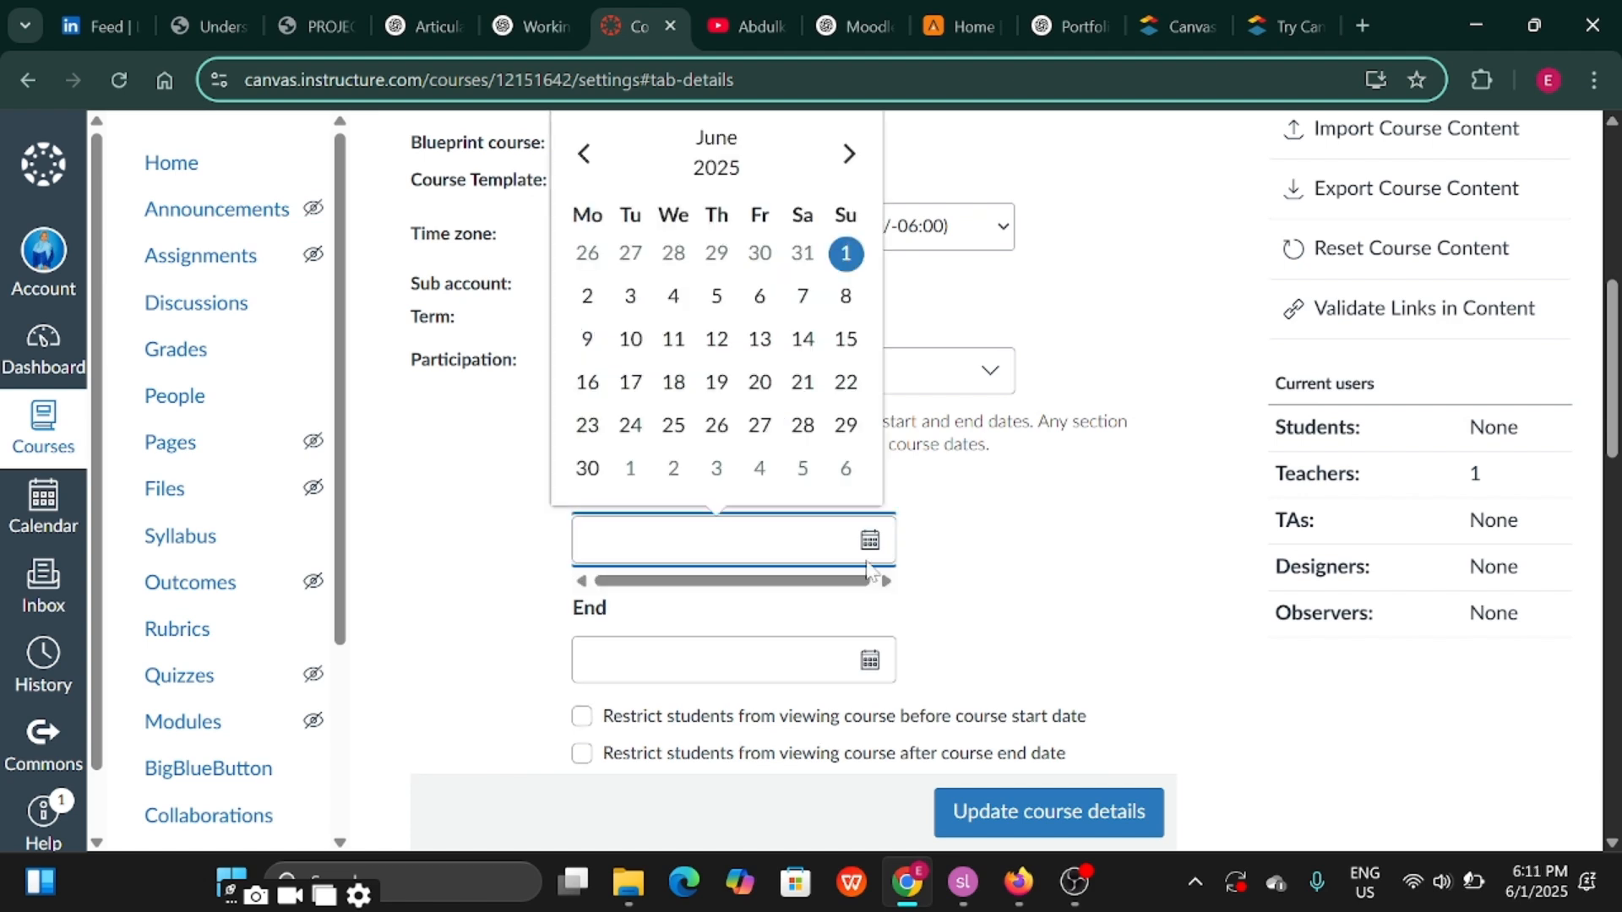
click(845, 267)
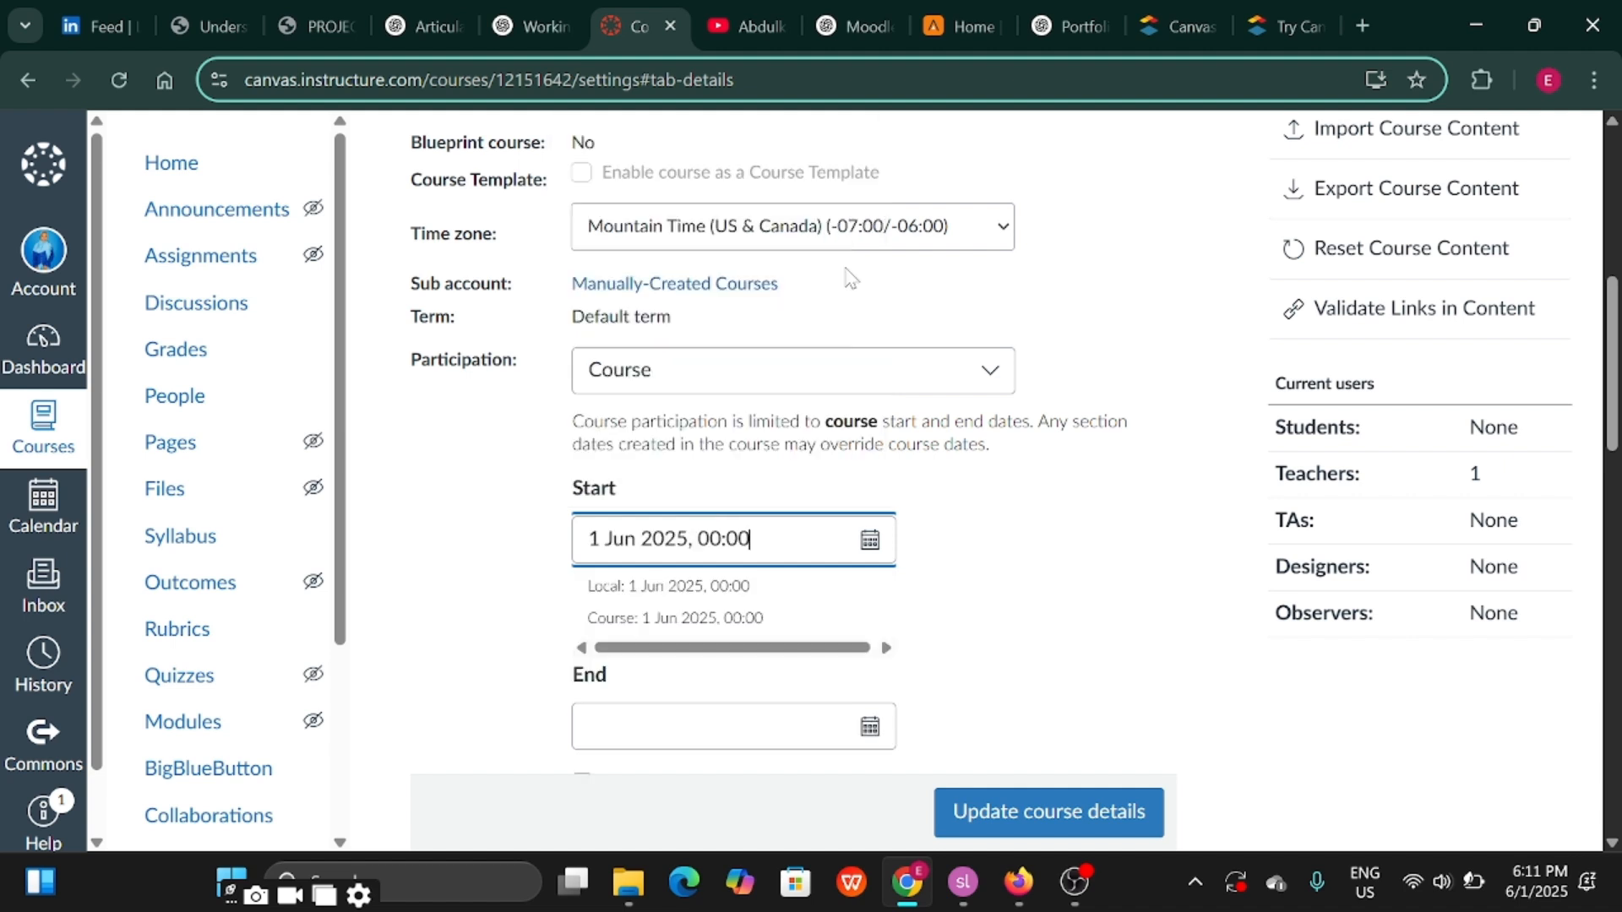
click(743, 714)
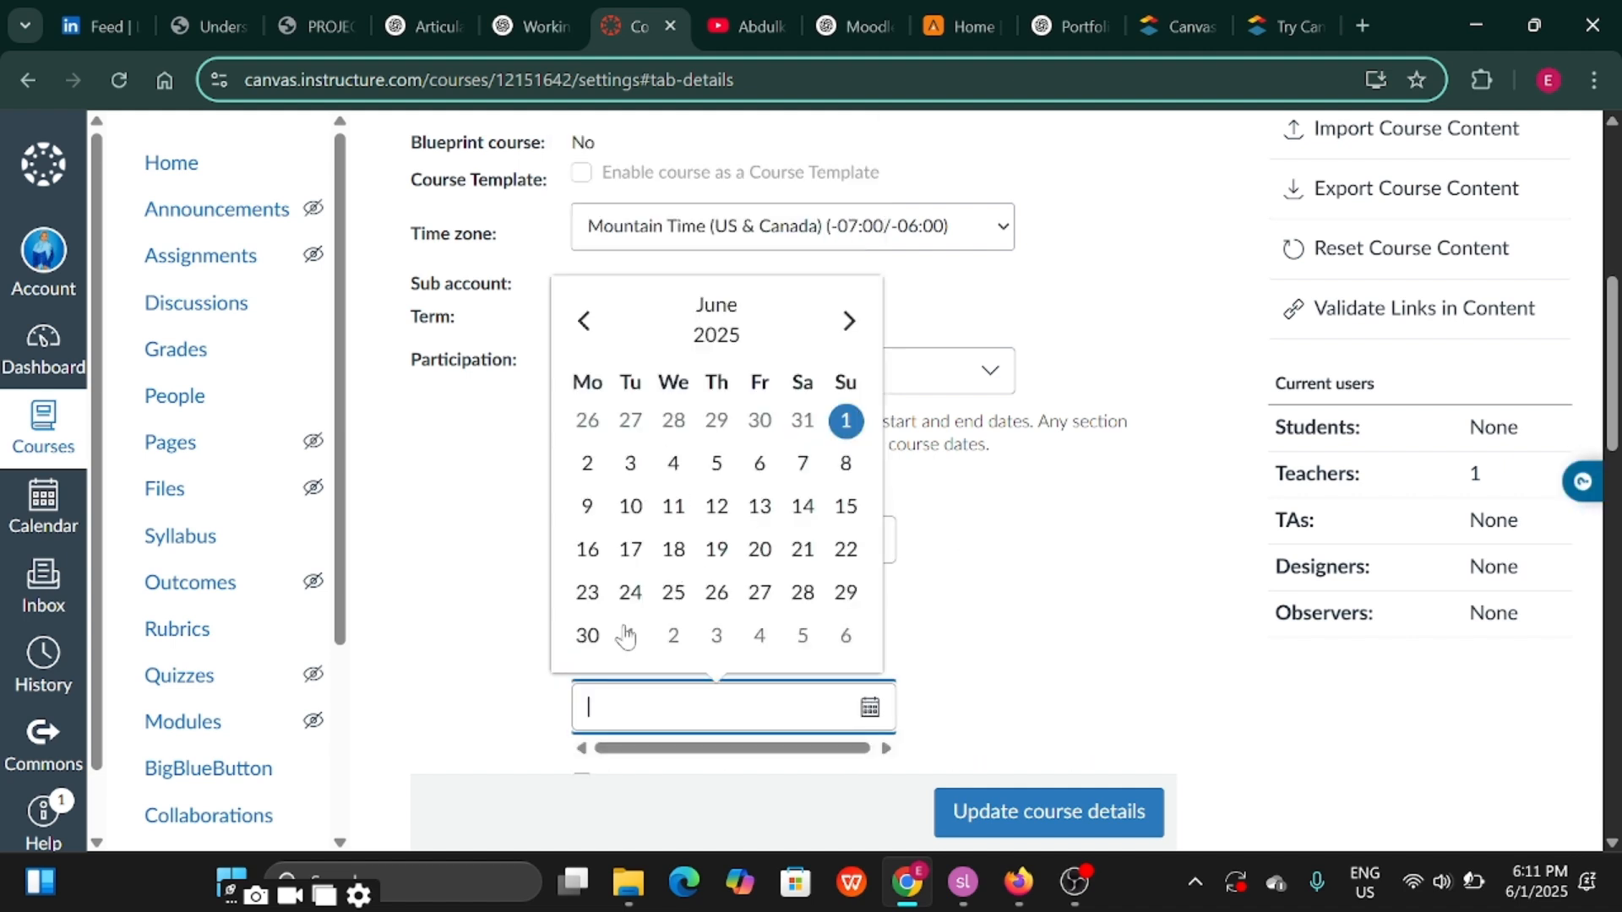
click(583, 640)
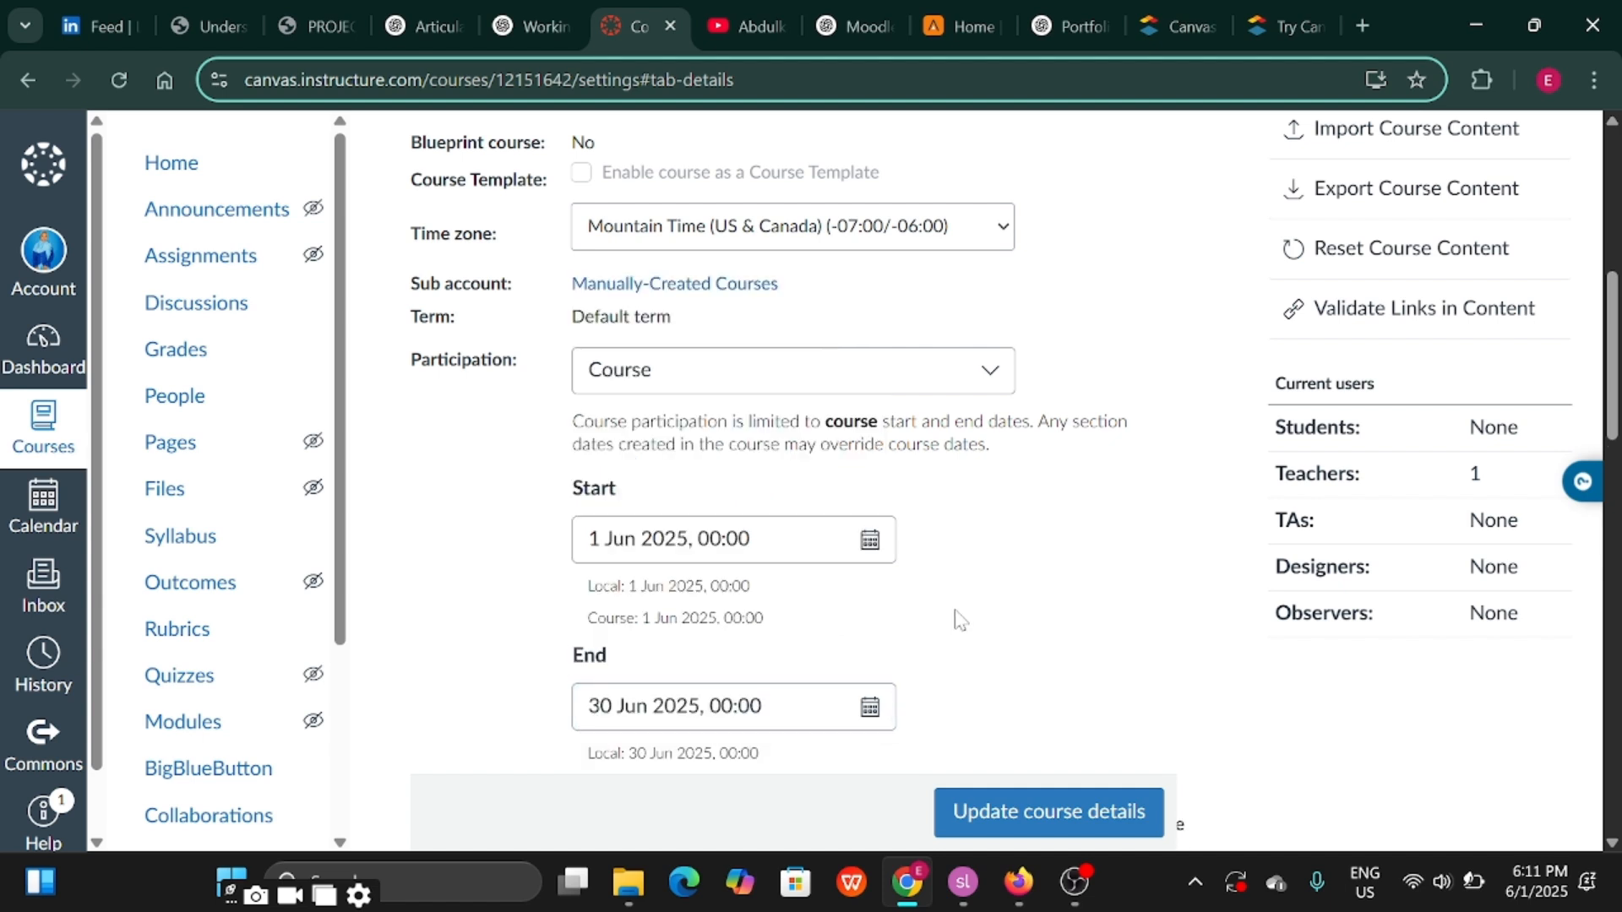
Try the start and end date fields with participation set to Term, and return participation to Course
click(984, 370)
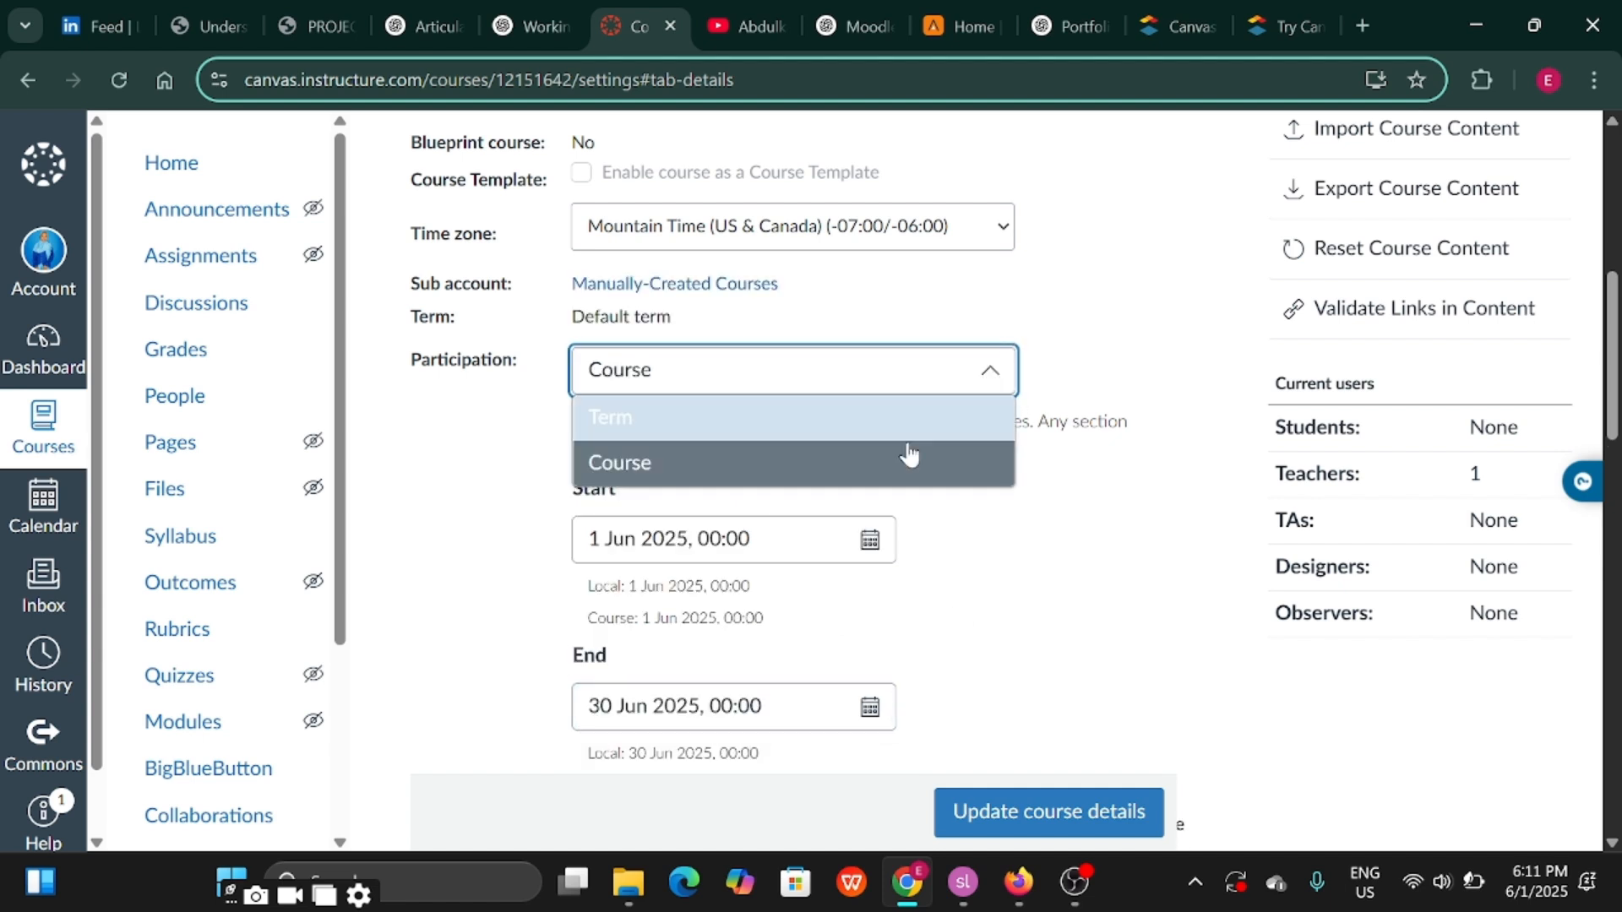
click(754, 430)
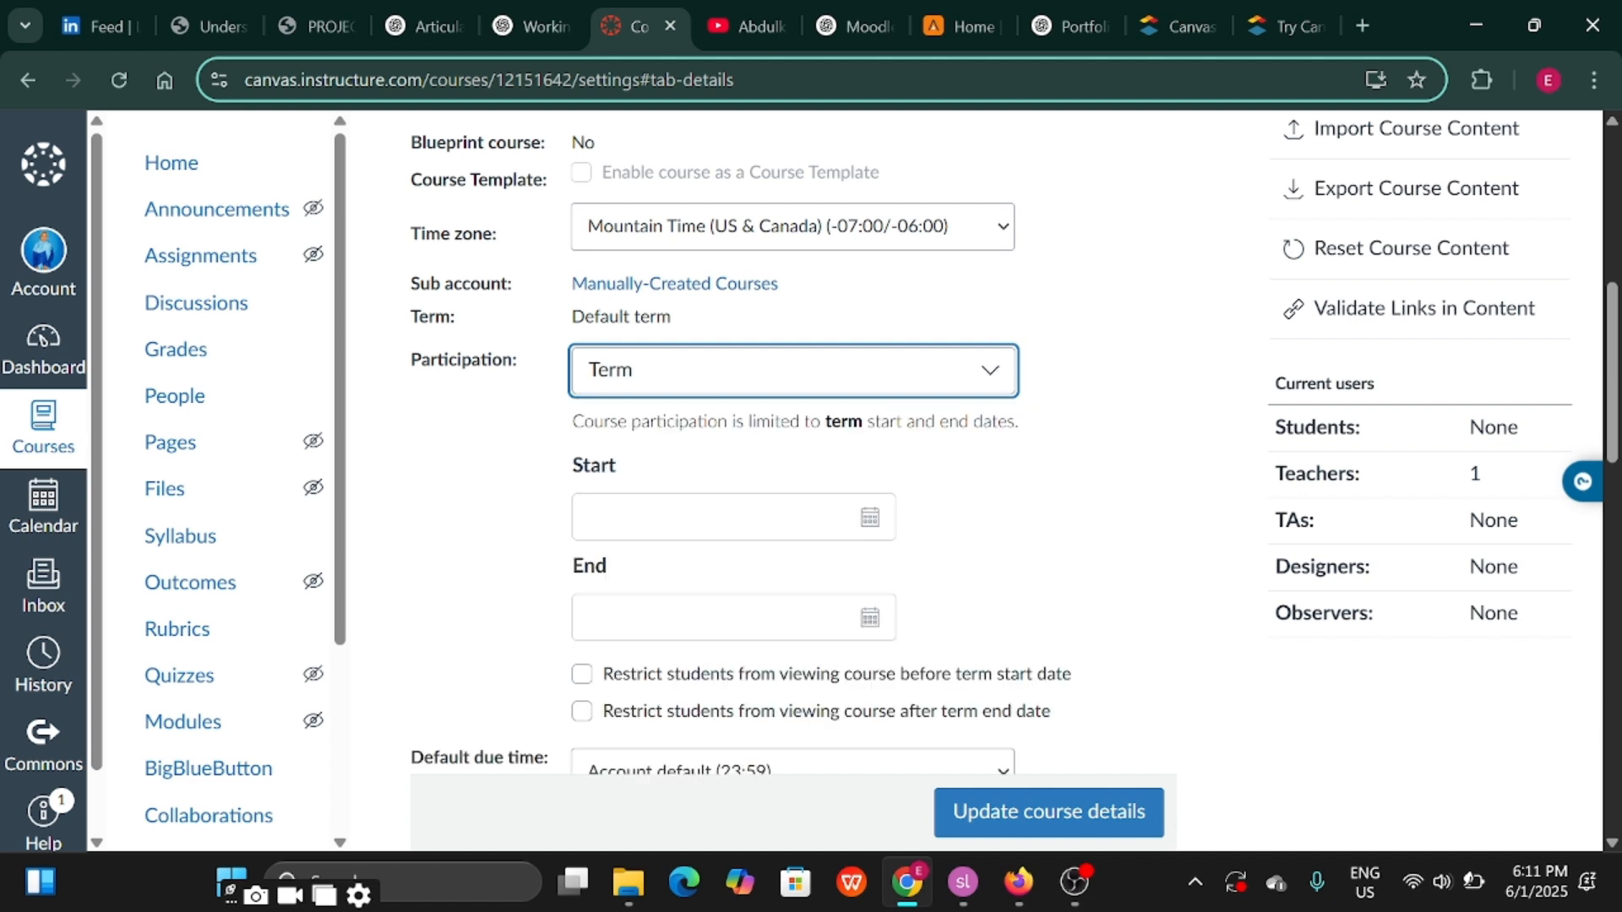
click(784, 513)
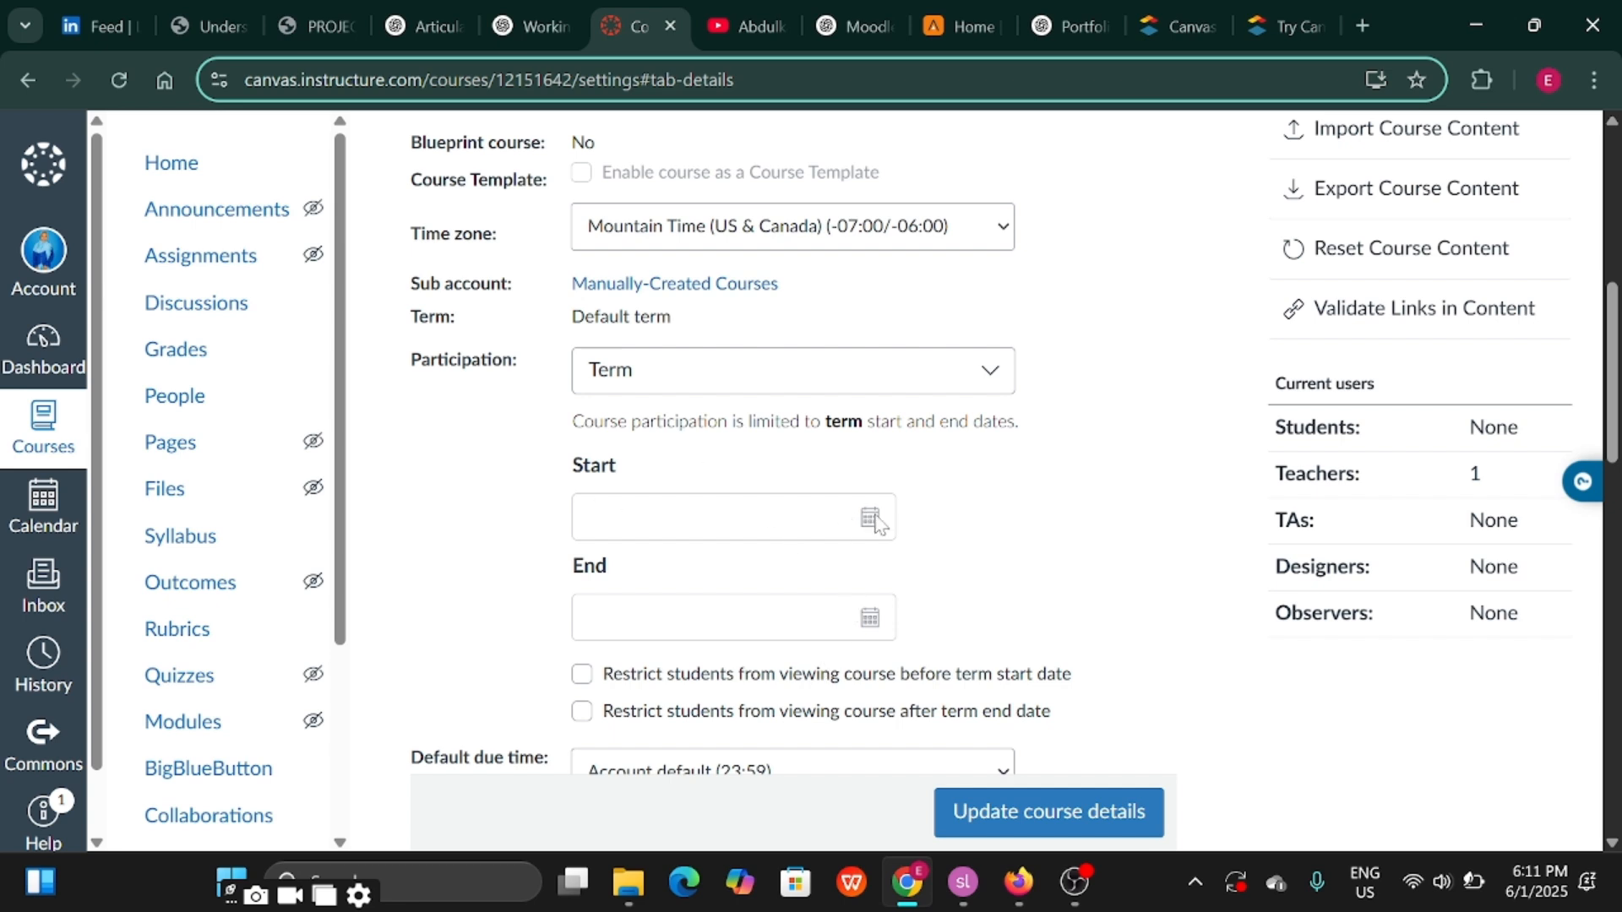
drag(883, 521, 870, 613)
click(877, 607)
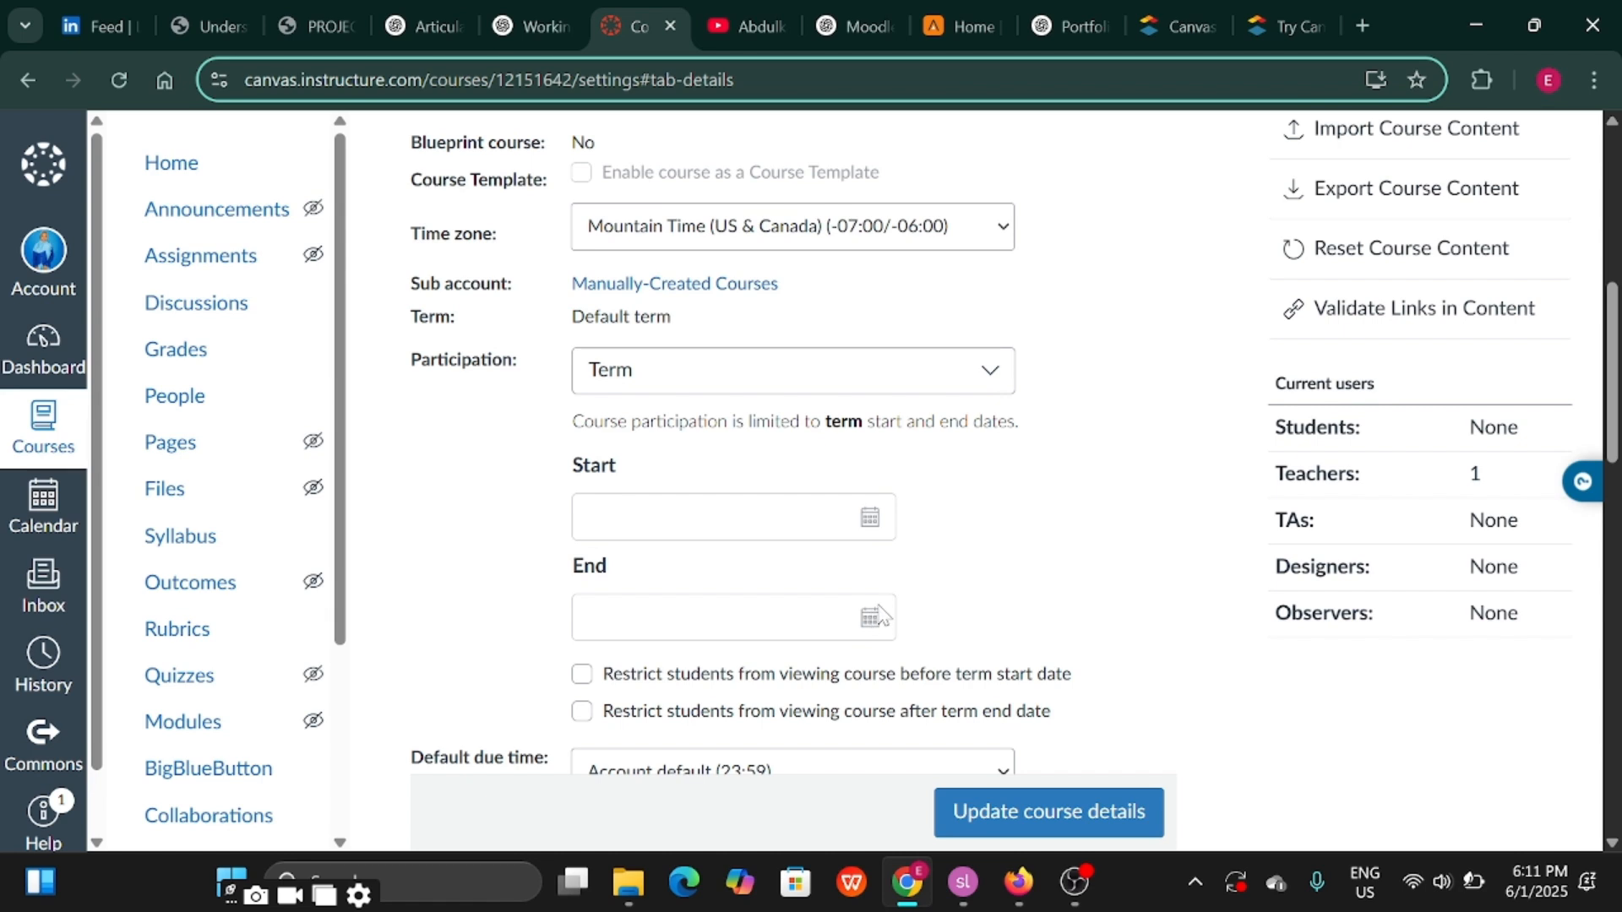
click(932, 378)
click(835, 470)
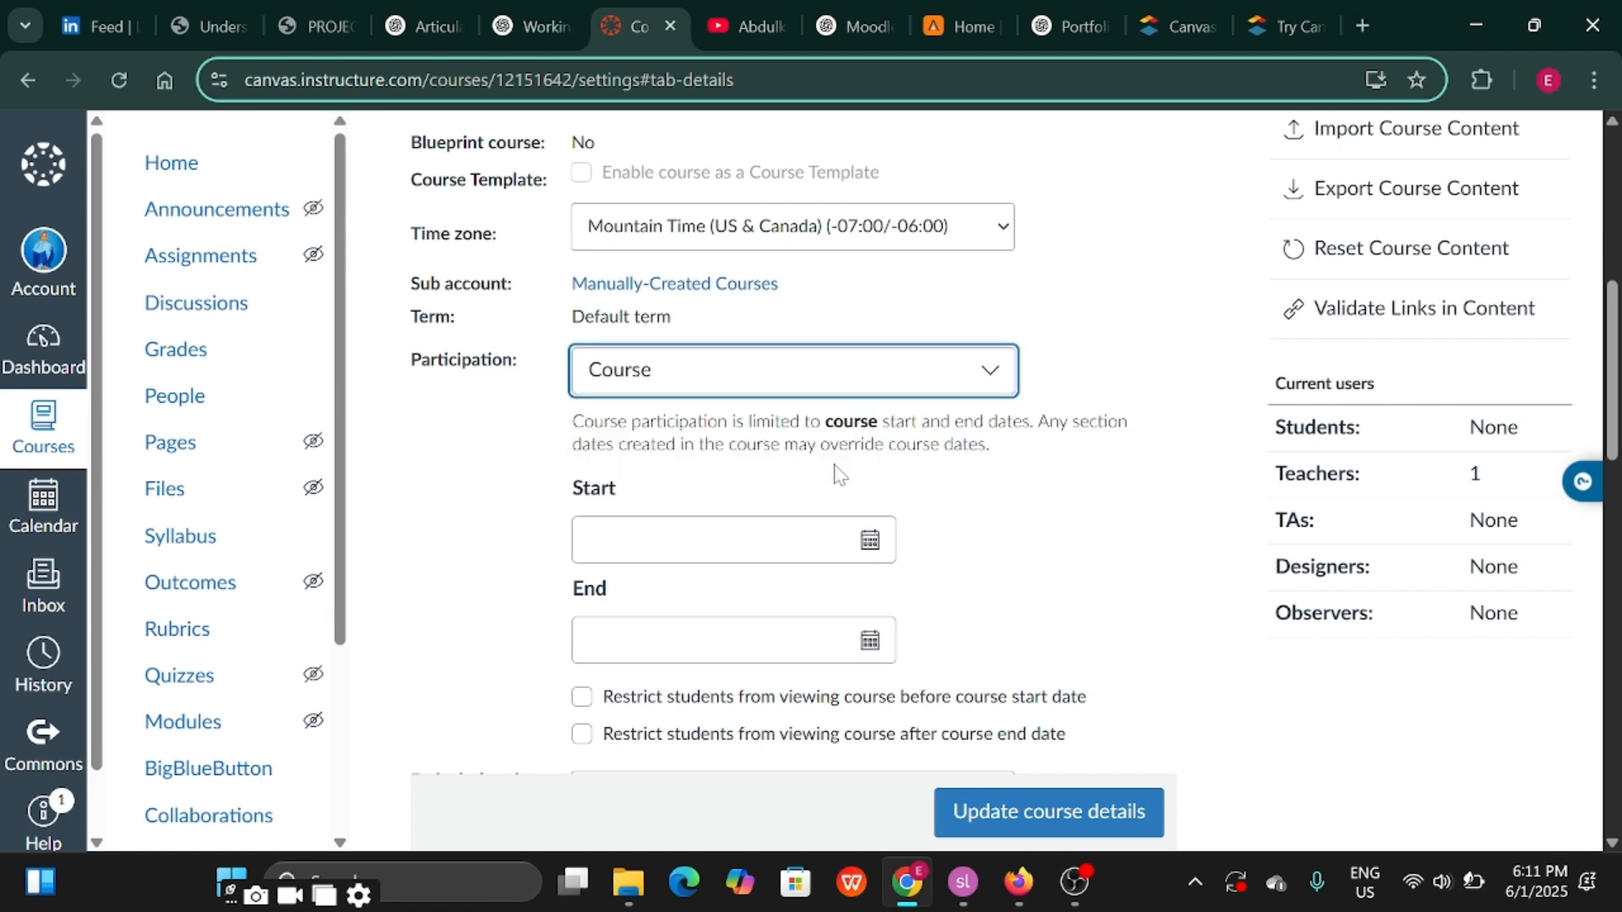
Set the course start date to 1 Jun 2025
click(868, 541)
click(981, 513)
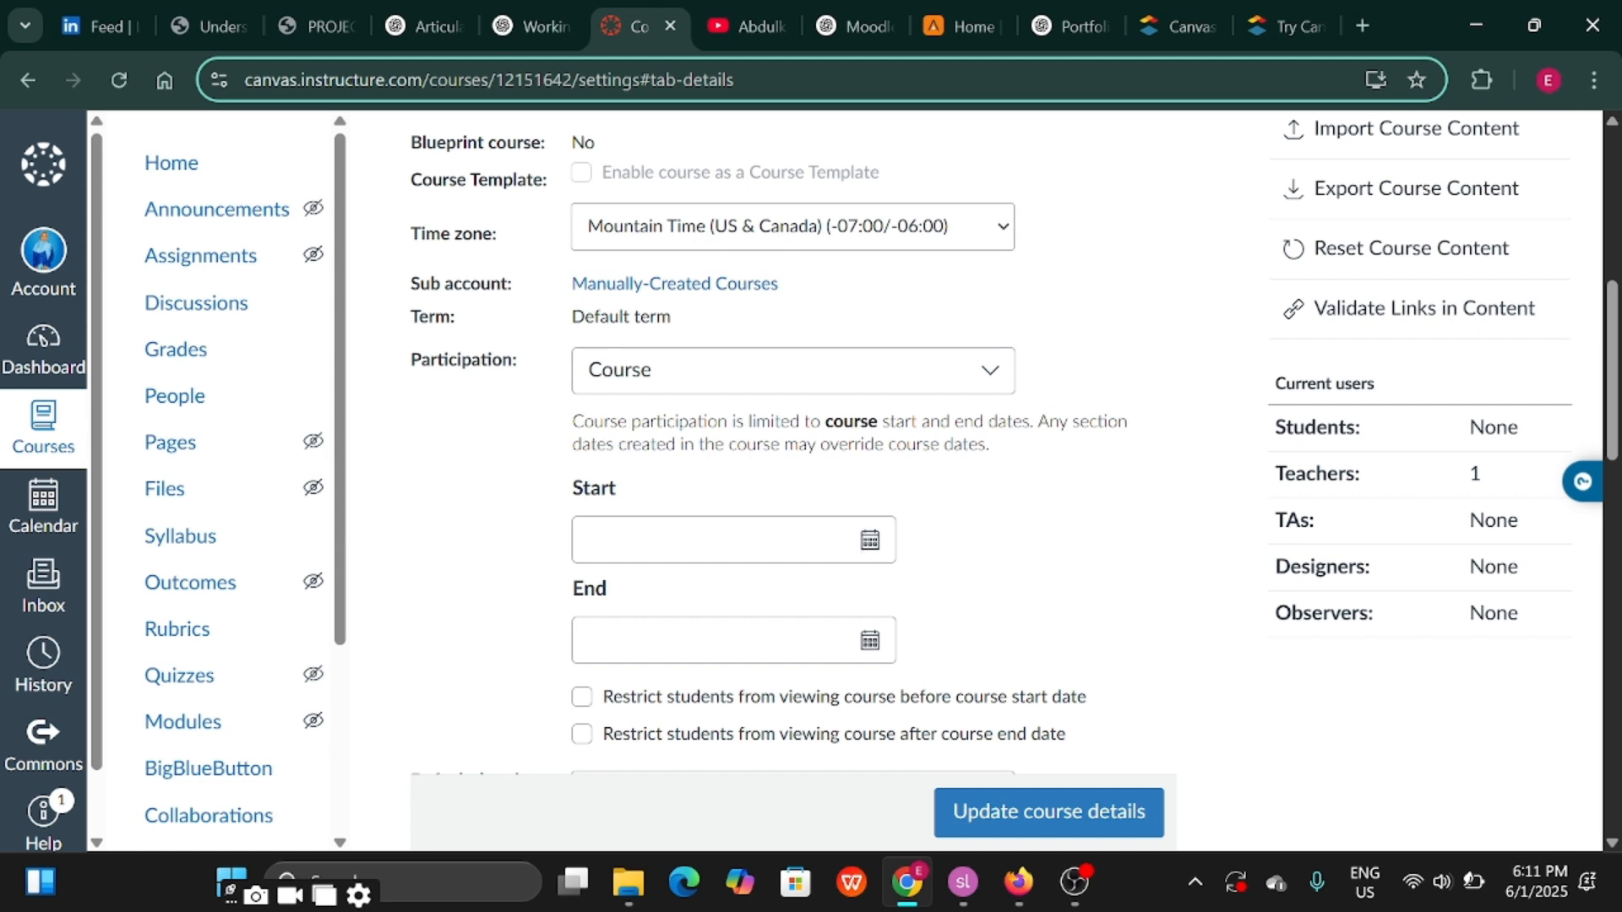
click(870, 549)
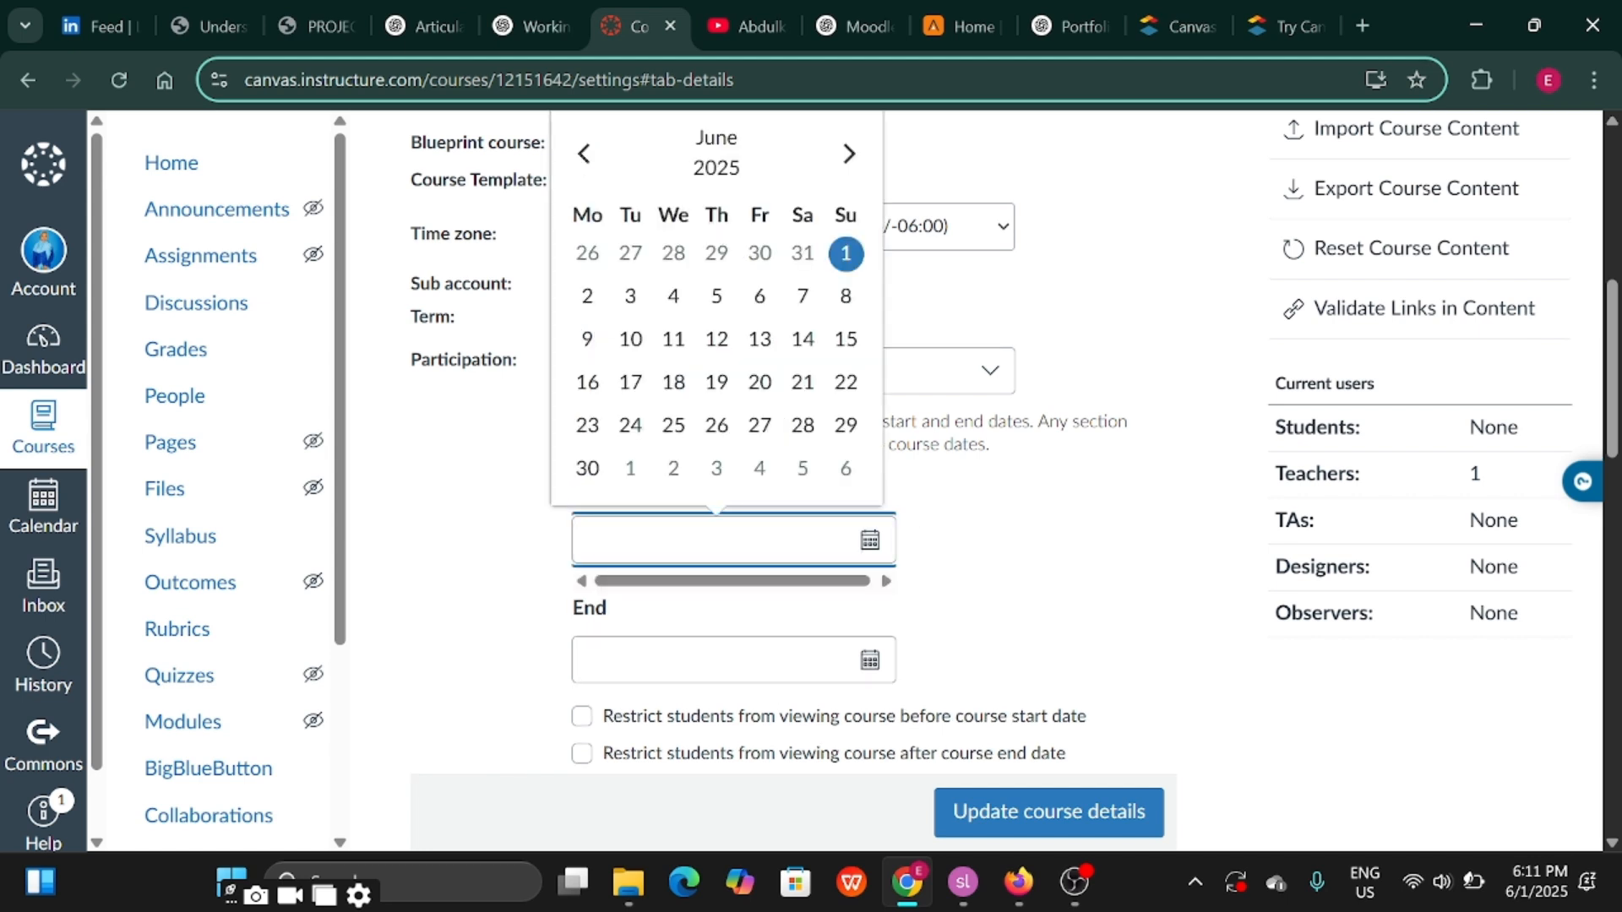
click(844, 252)
Set the course end date to 30 Nov 2025
click(788, 725)
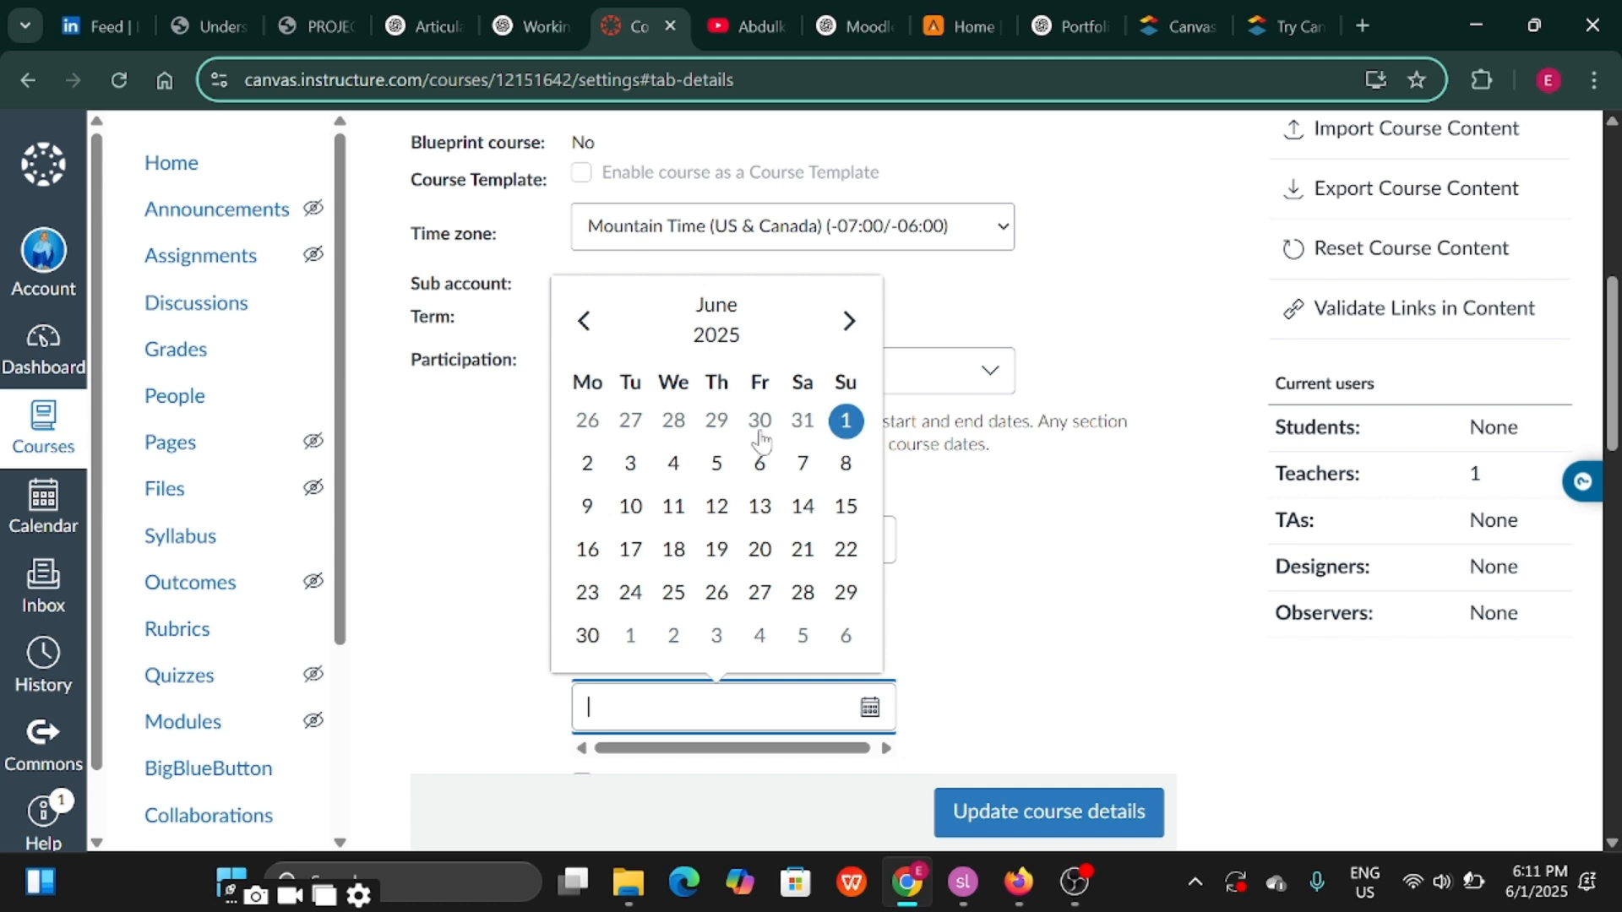
click(850, 323)
click(850, 323)
click(850, 323)
click(849, 322)
click(849, 322)
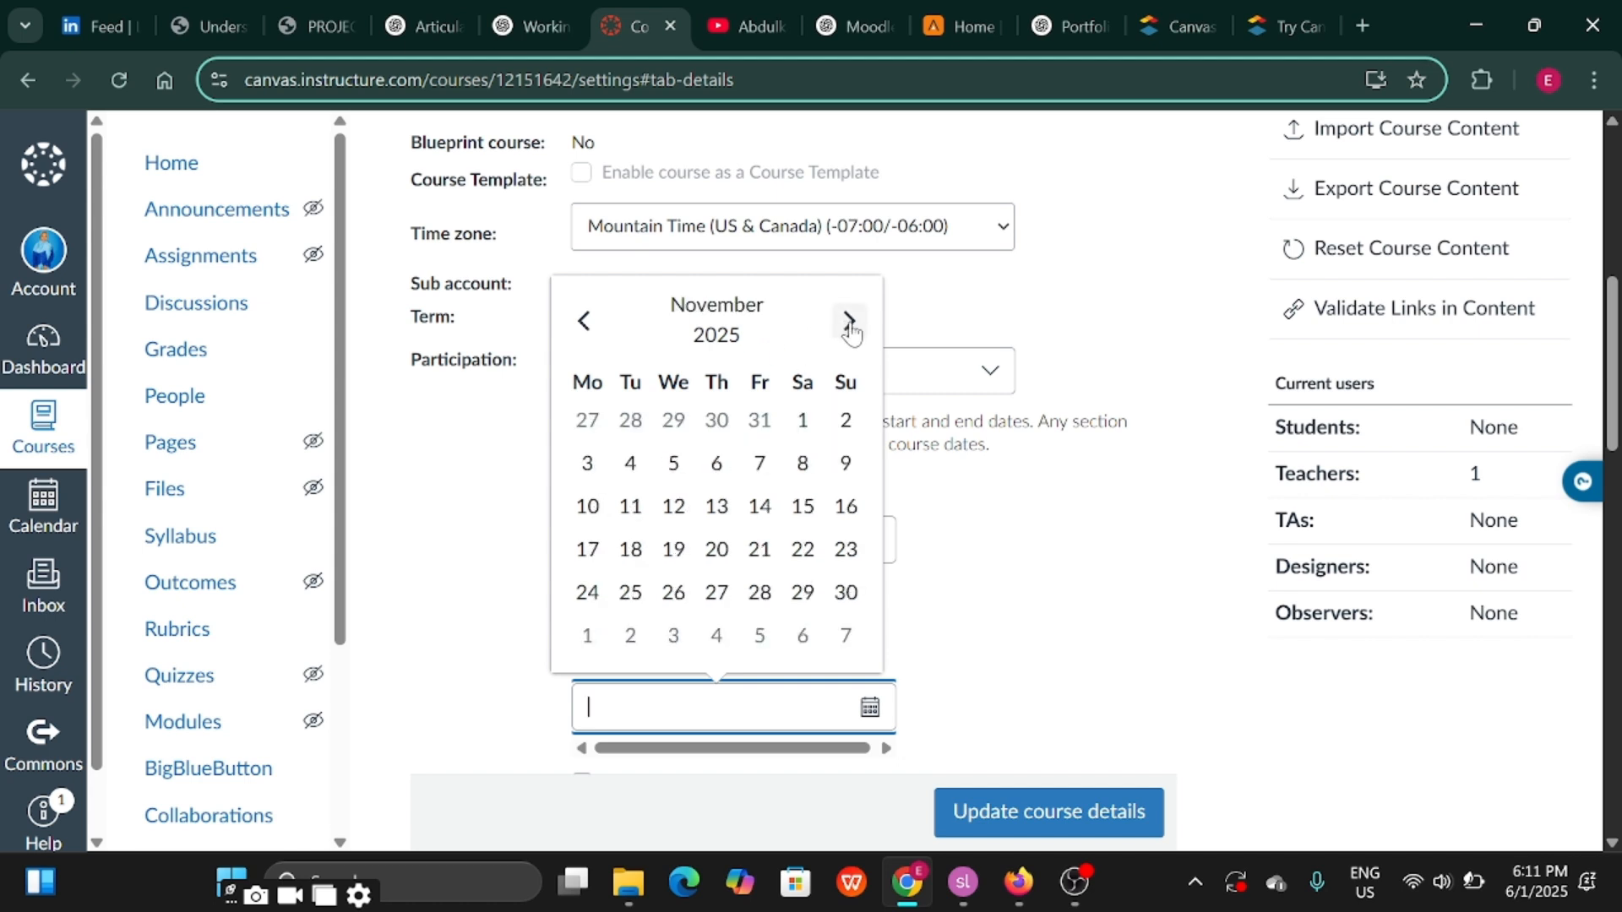
click(843, 596)
Review the remaining course detail options, from default due time to page editing permissions, and save the updated course details
scroll(929, 648, down, 6)
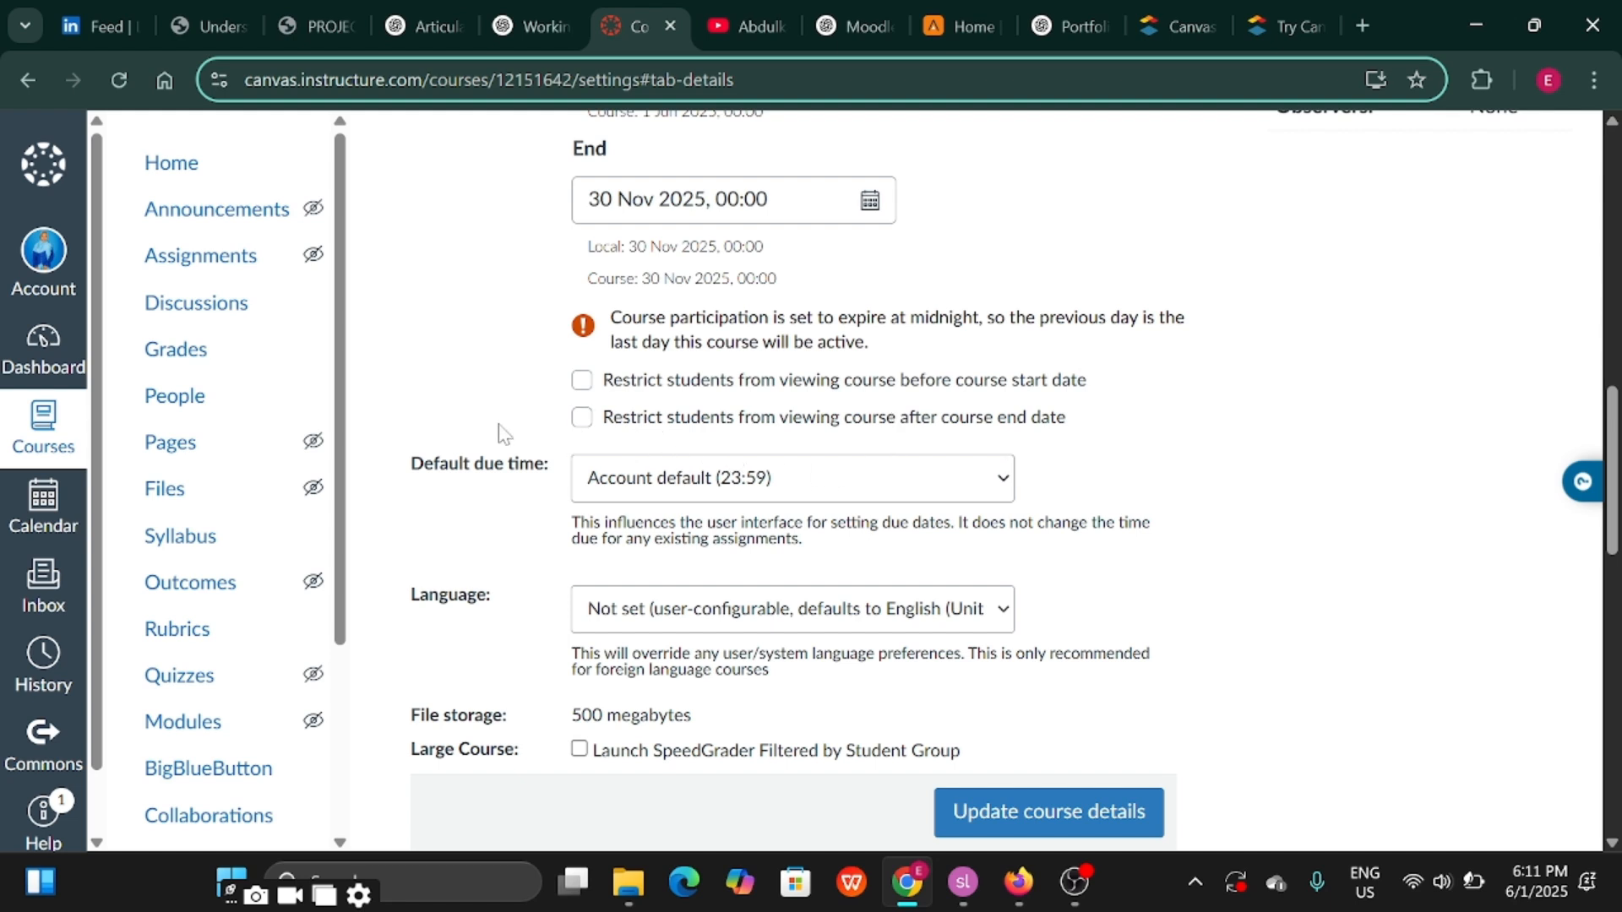
scroll(504, 434, down, 5)
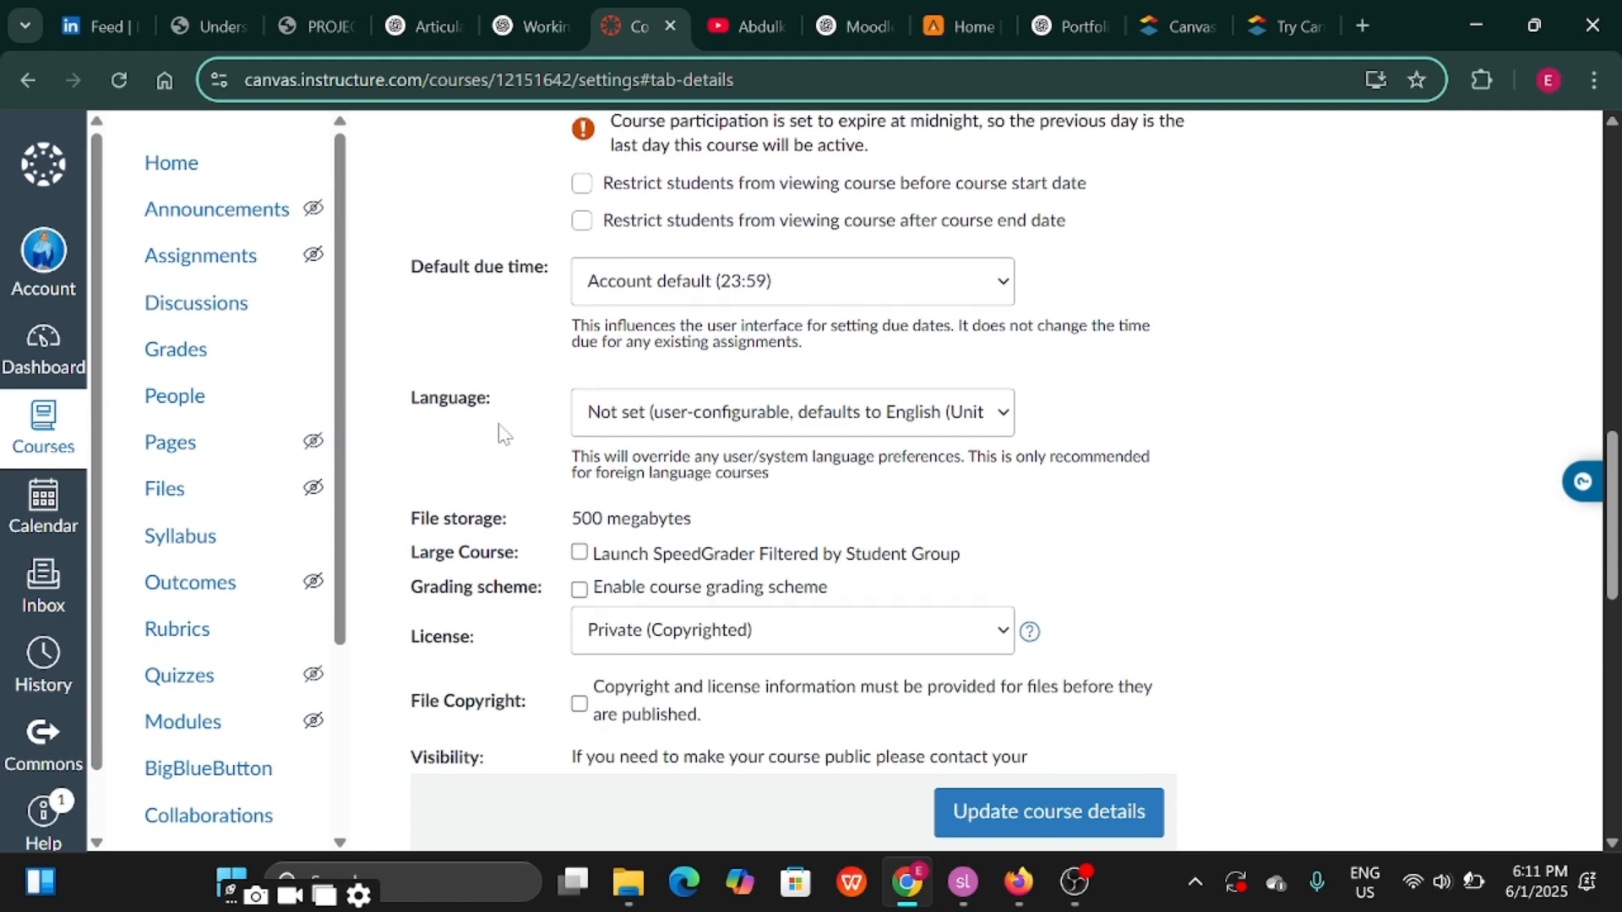
scroll(504, 434, down, 1)
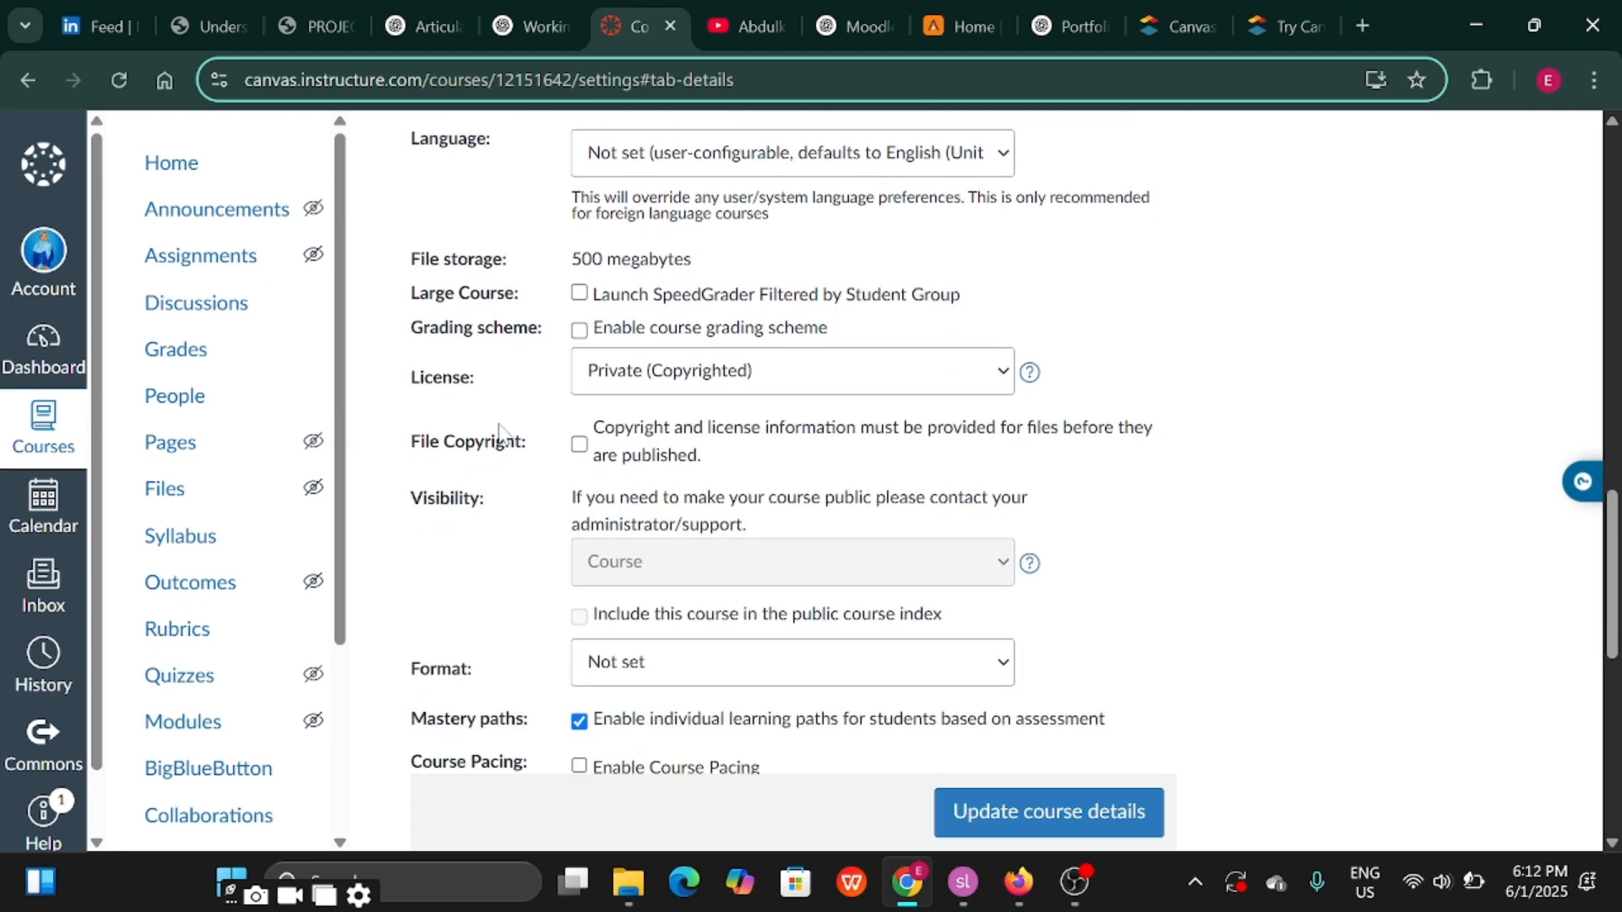
scroll(500, 433, down, 4)
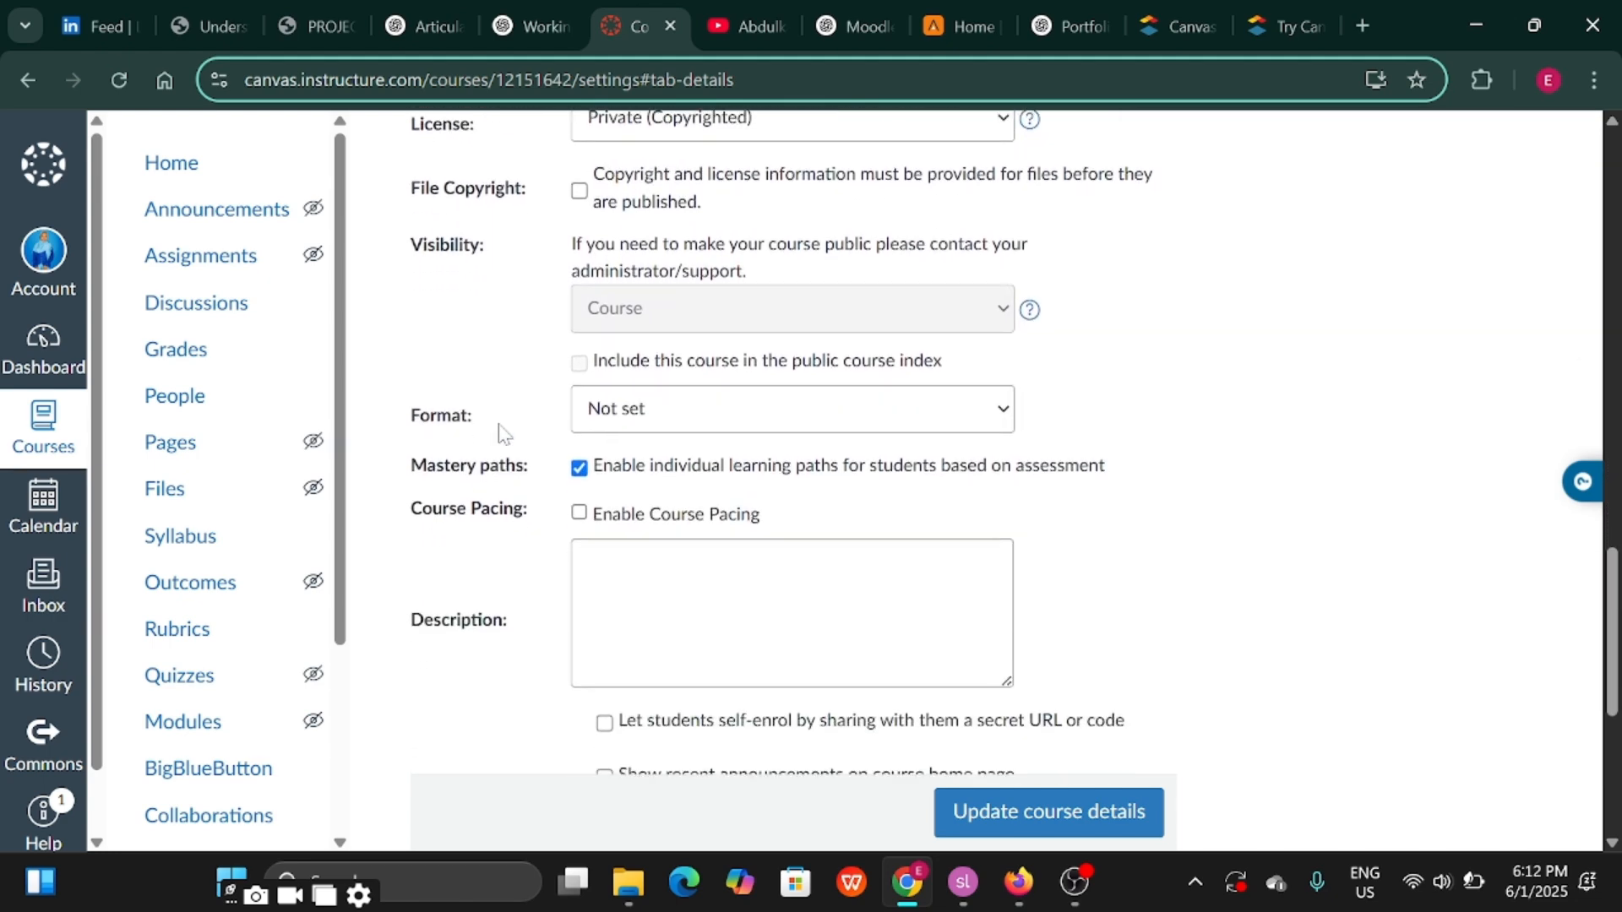
scroll(504, 434, down, 4)
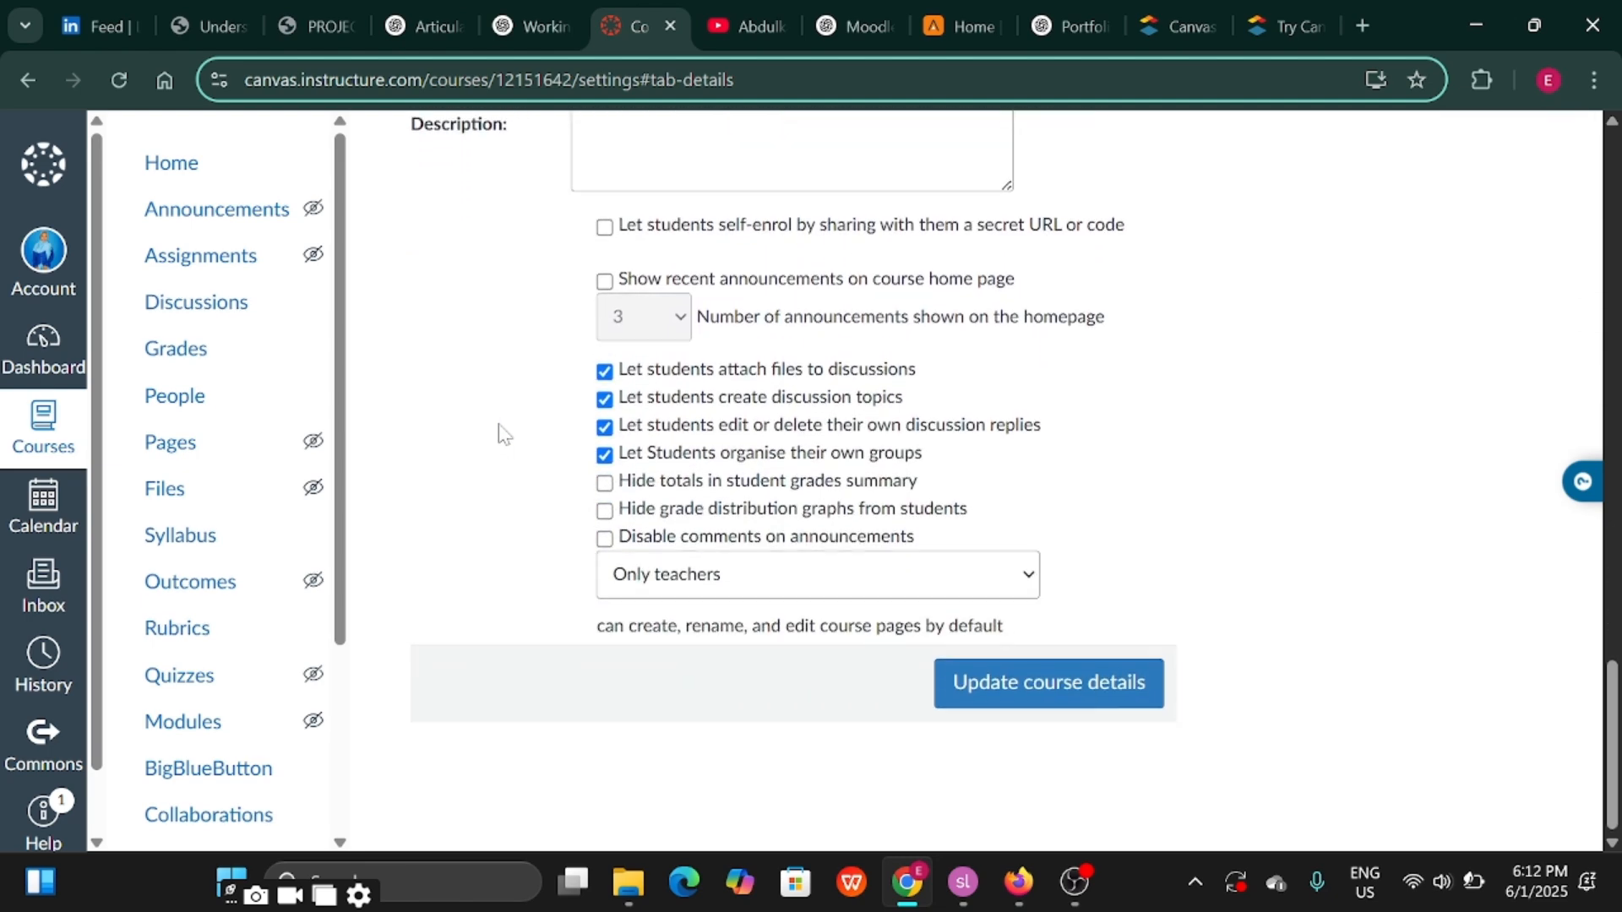
scroll(504, 434, up, 1)
scroll(505, 434, down, 1)
click(1091, 681)
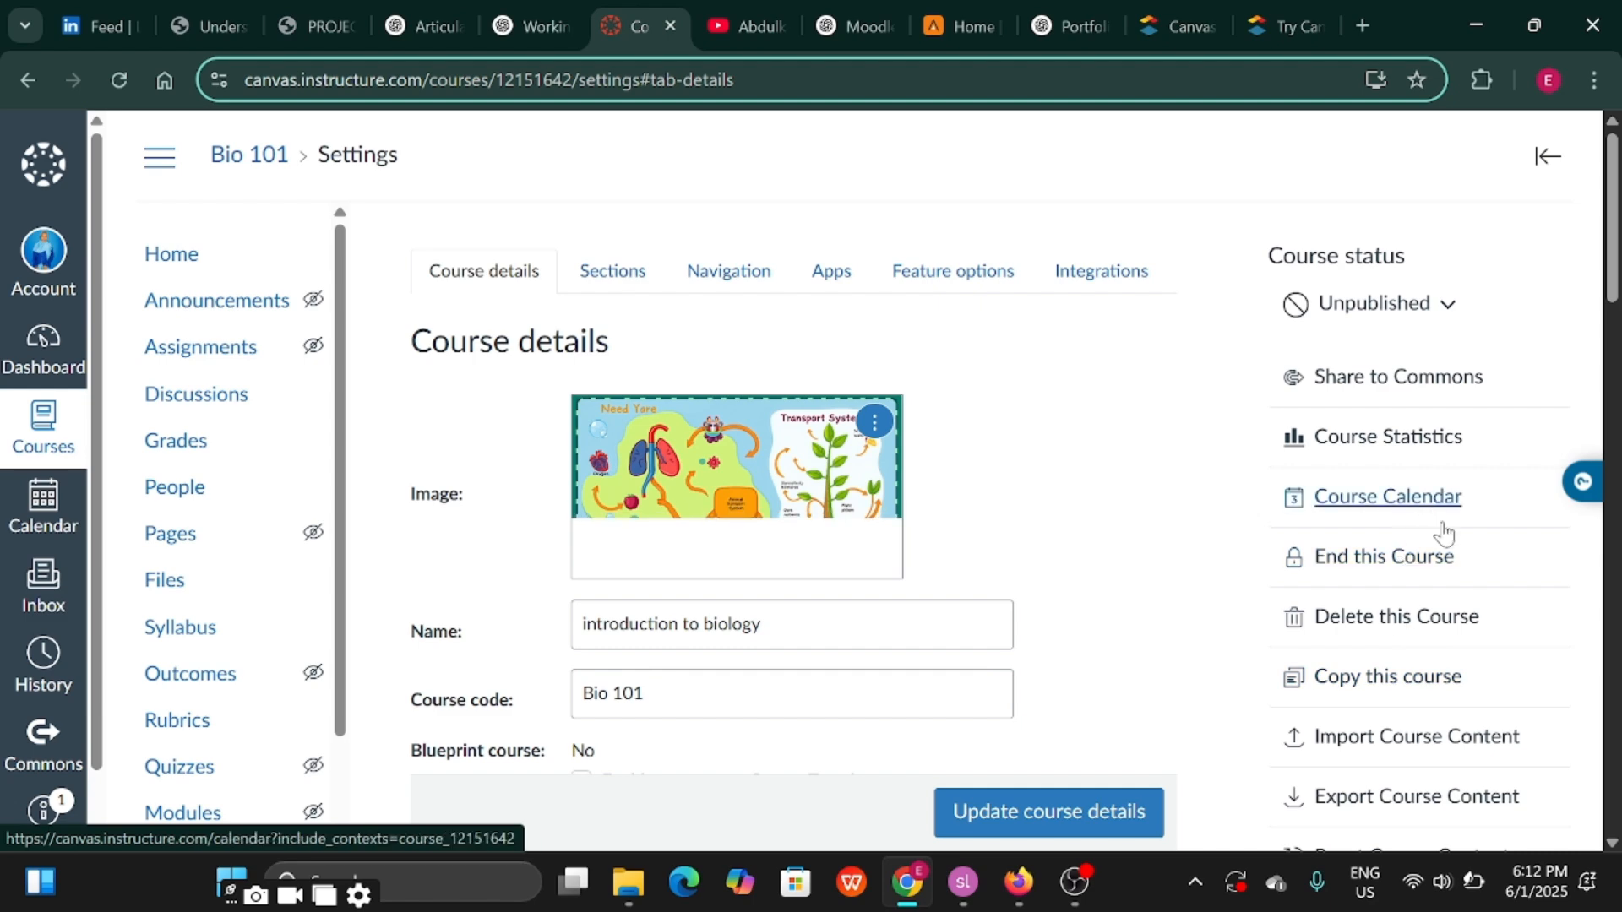
Check the saved course details and open the Import Course Content page for Bio 101
click(1611, 761)
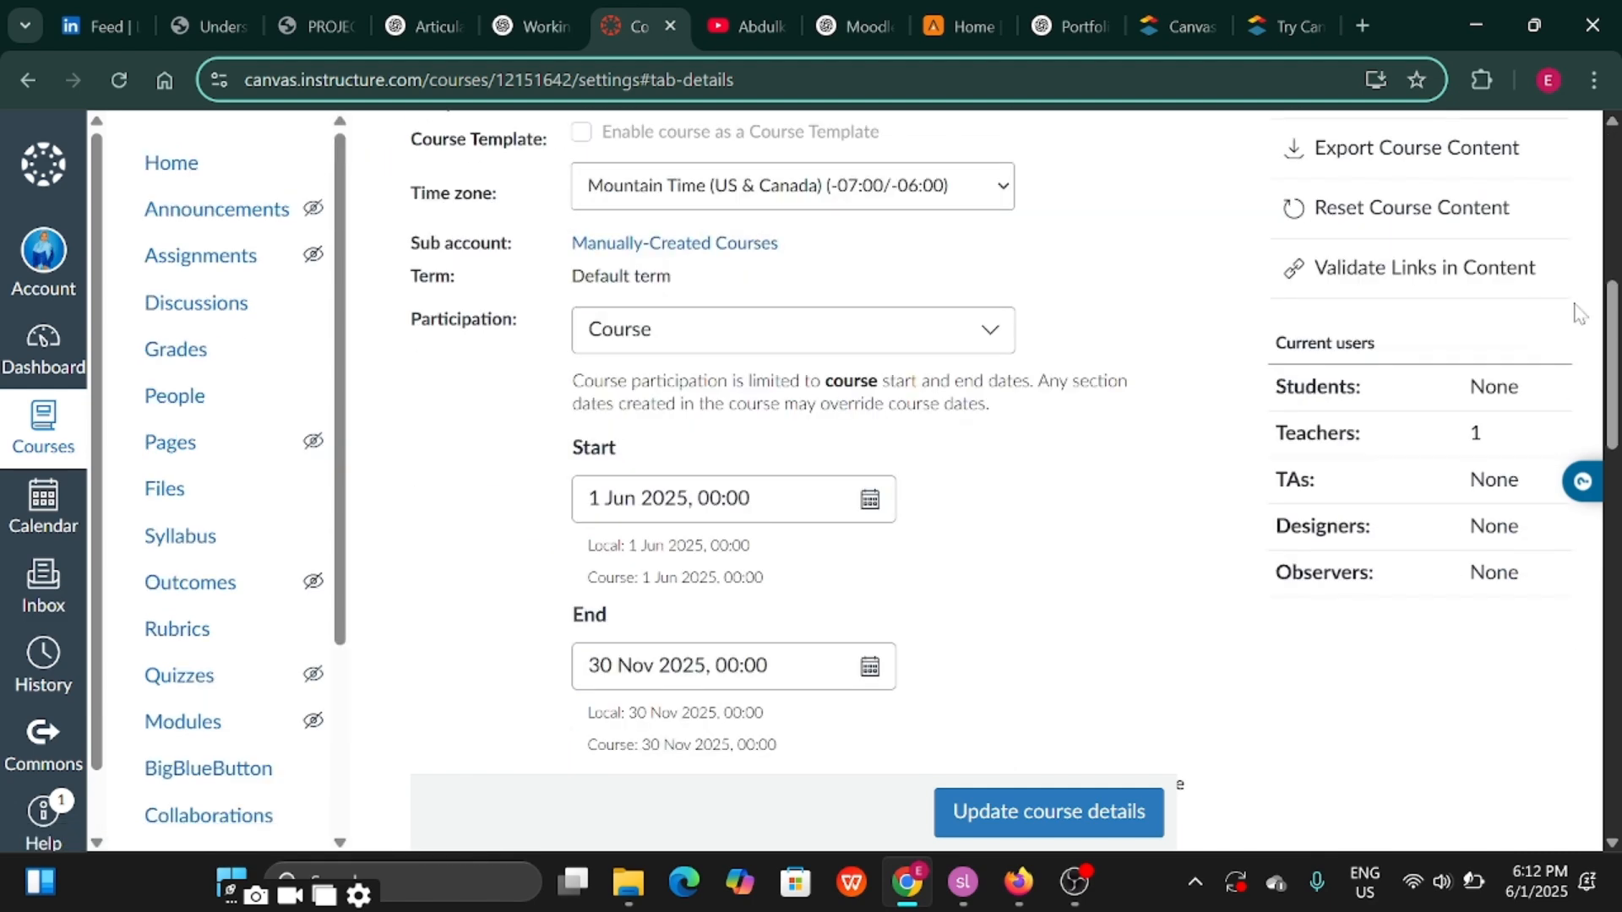
click(1612, 124)
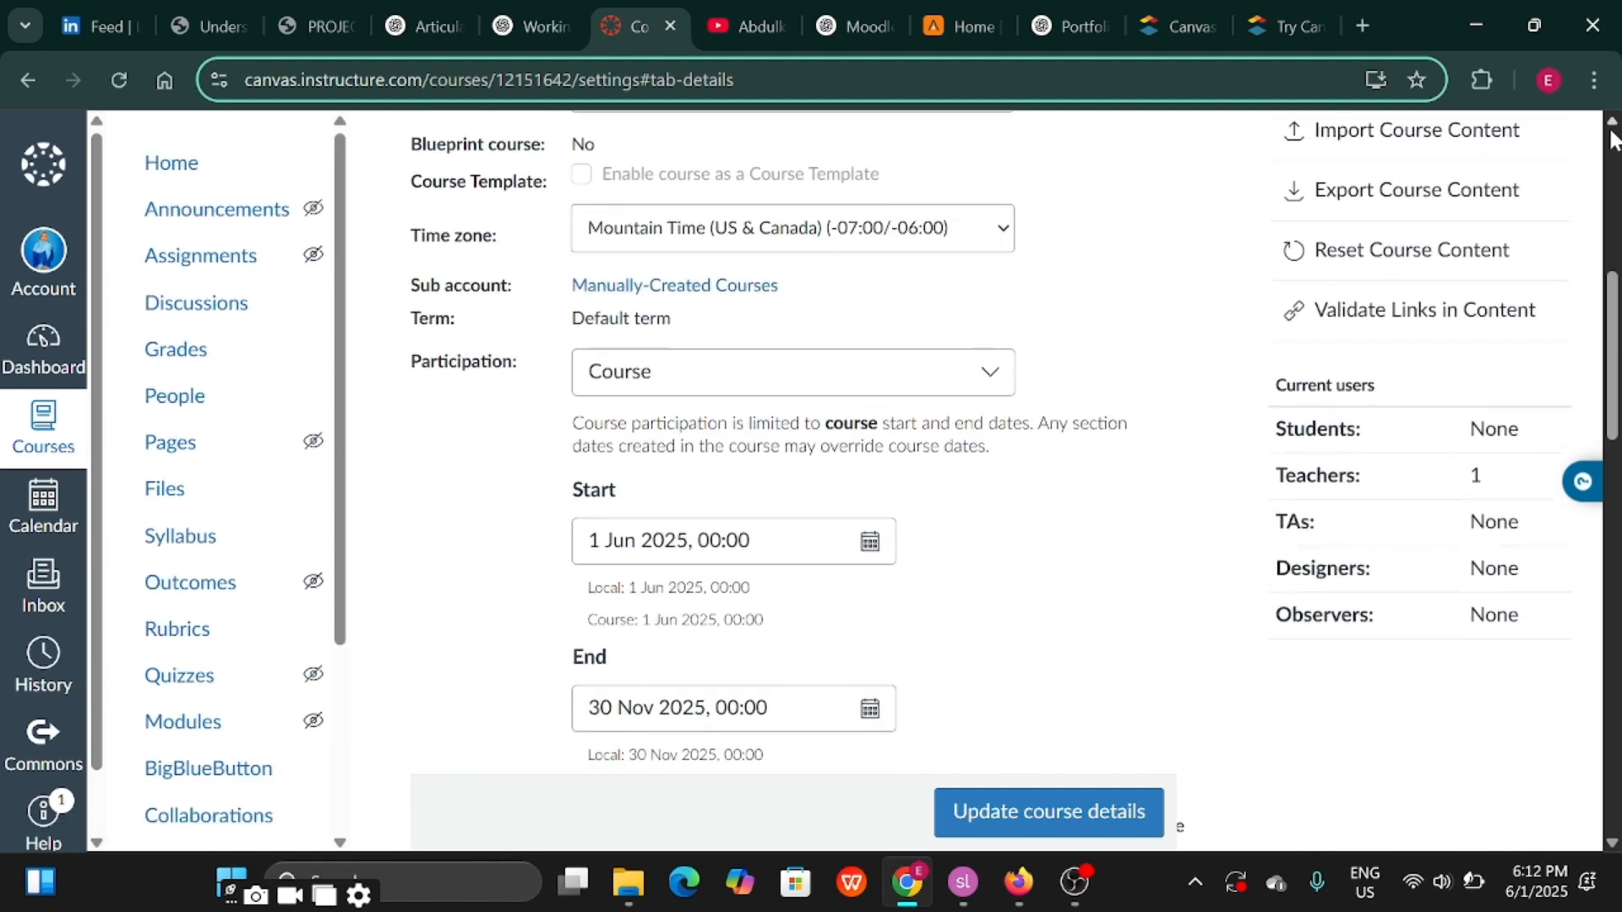
click(1612, 124)
click(1613, 124)
scroll(1612, 135, up, 3)
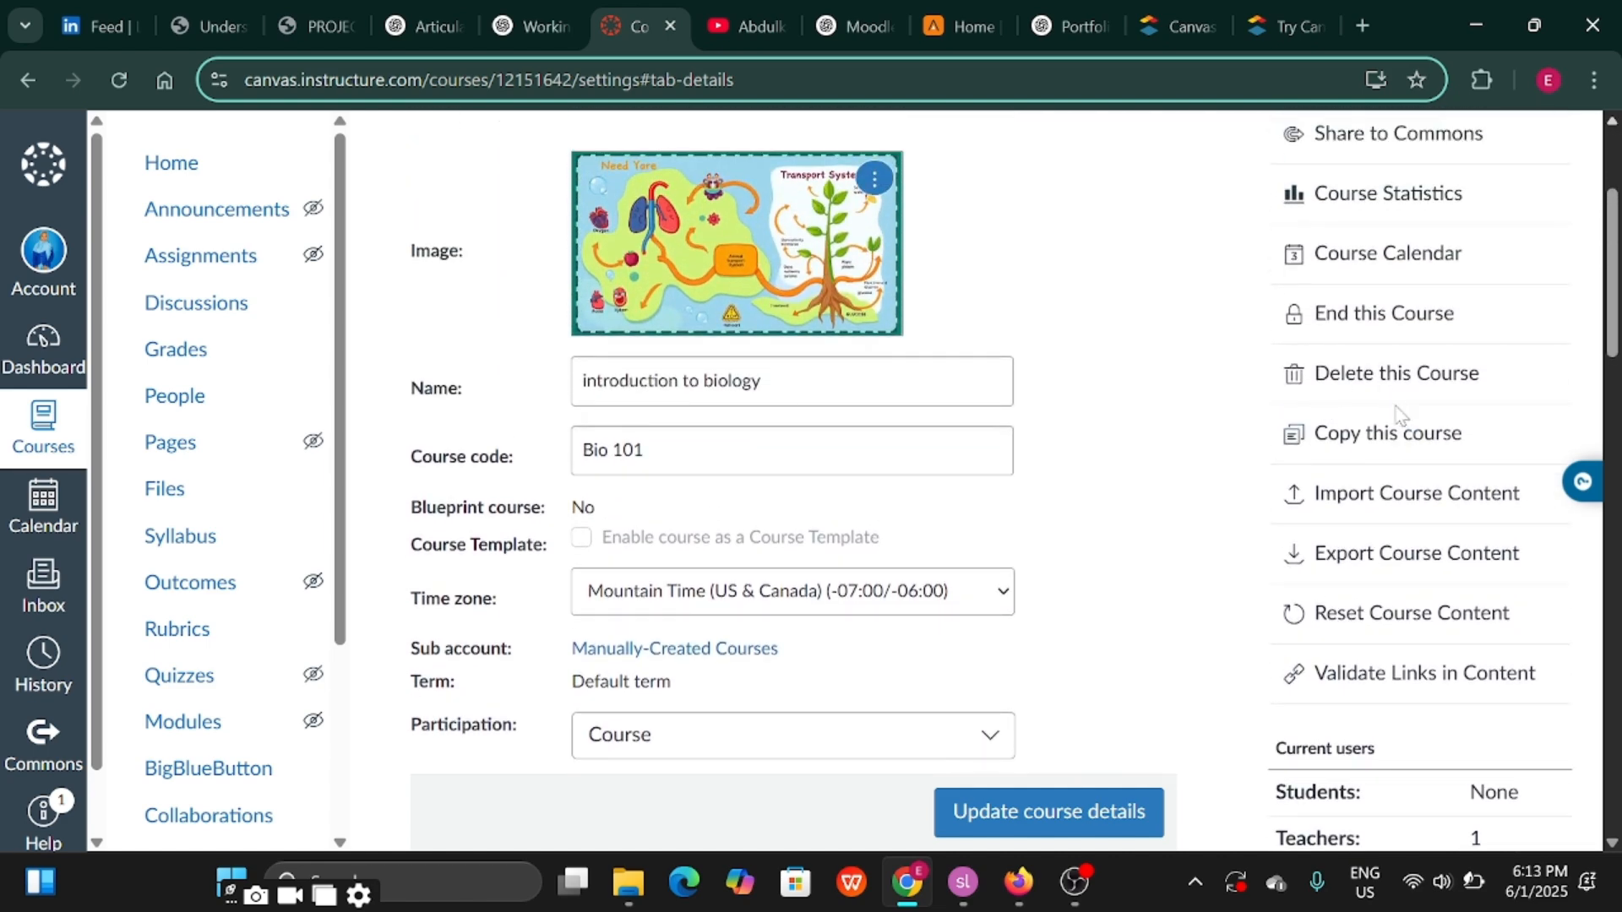
click(1368, 507)
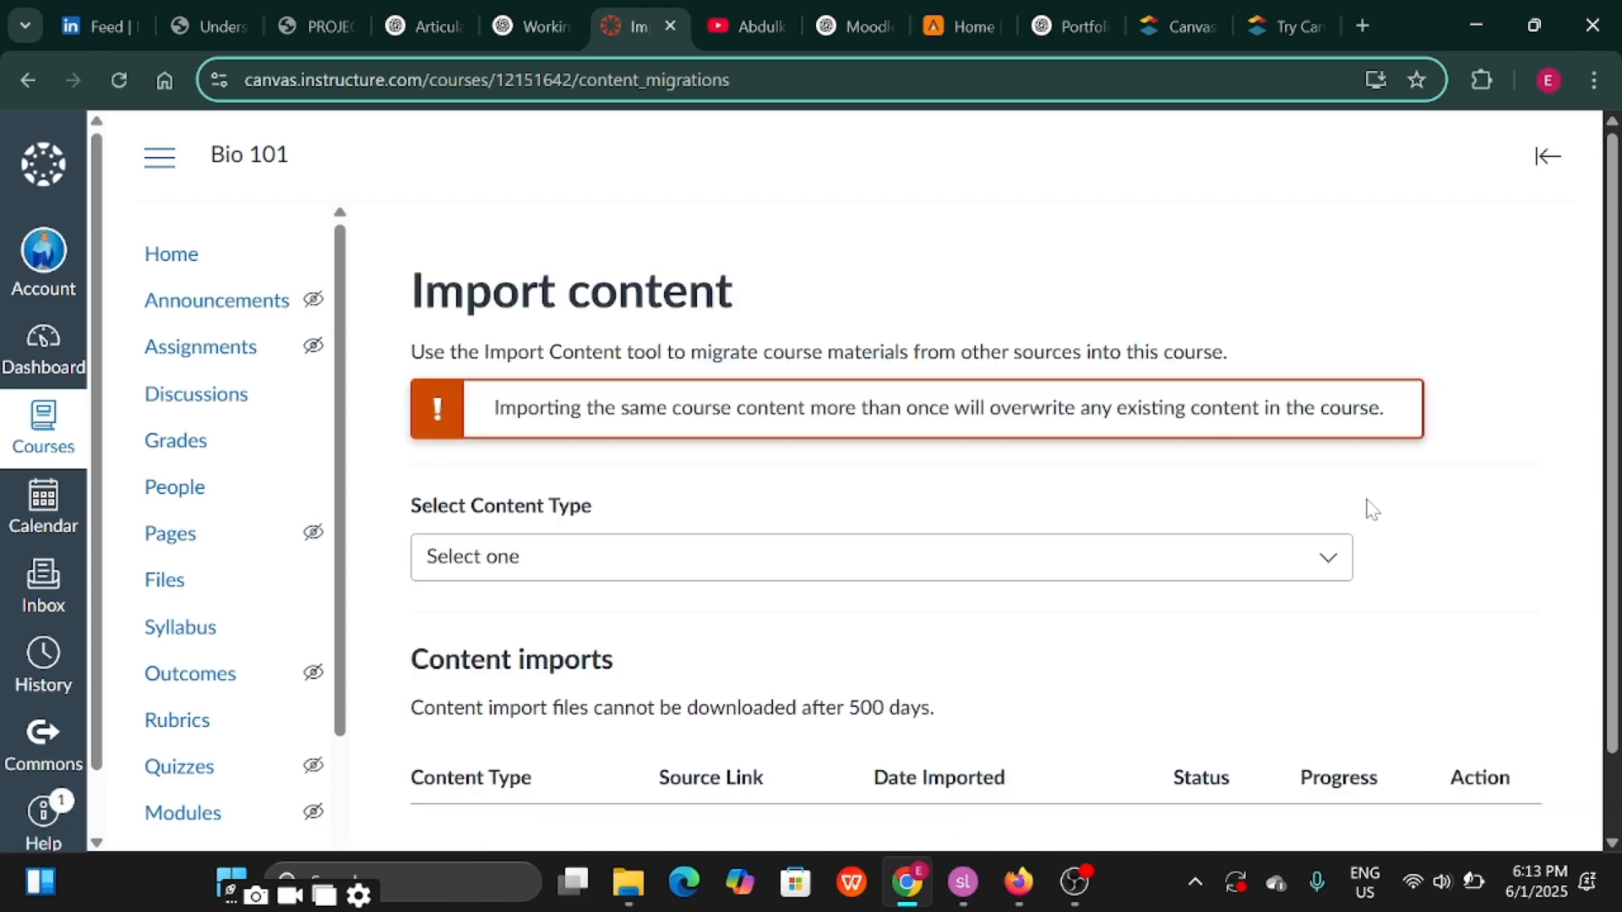
Examine the content types available for importing into the course, without choosing one
scroll(887, 675, down, 1)
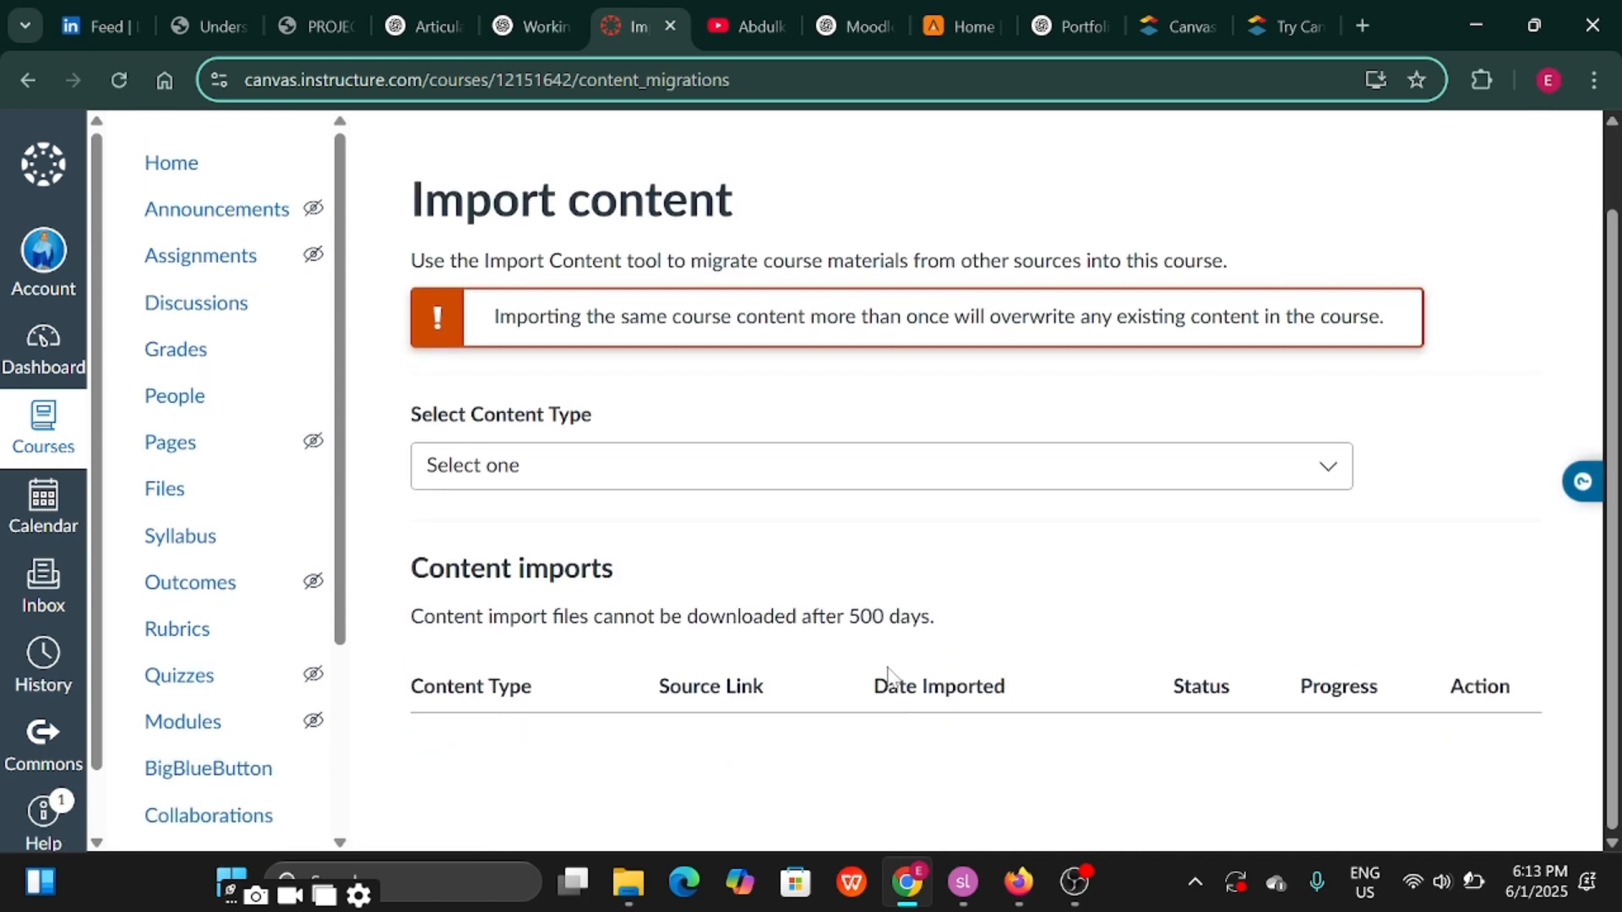
scroll(887, 680, up, 1)
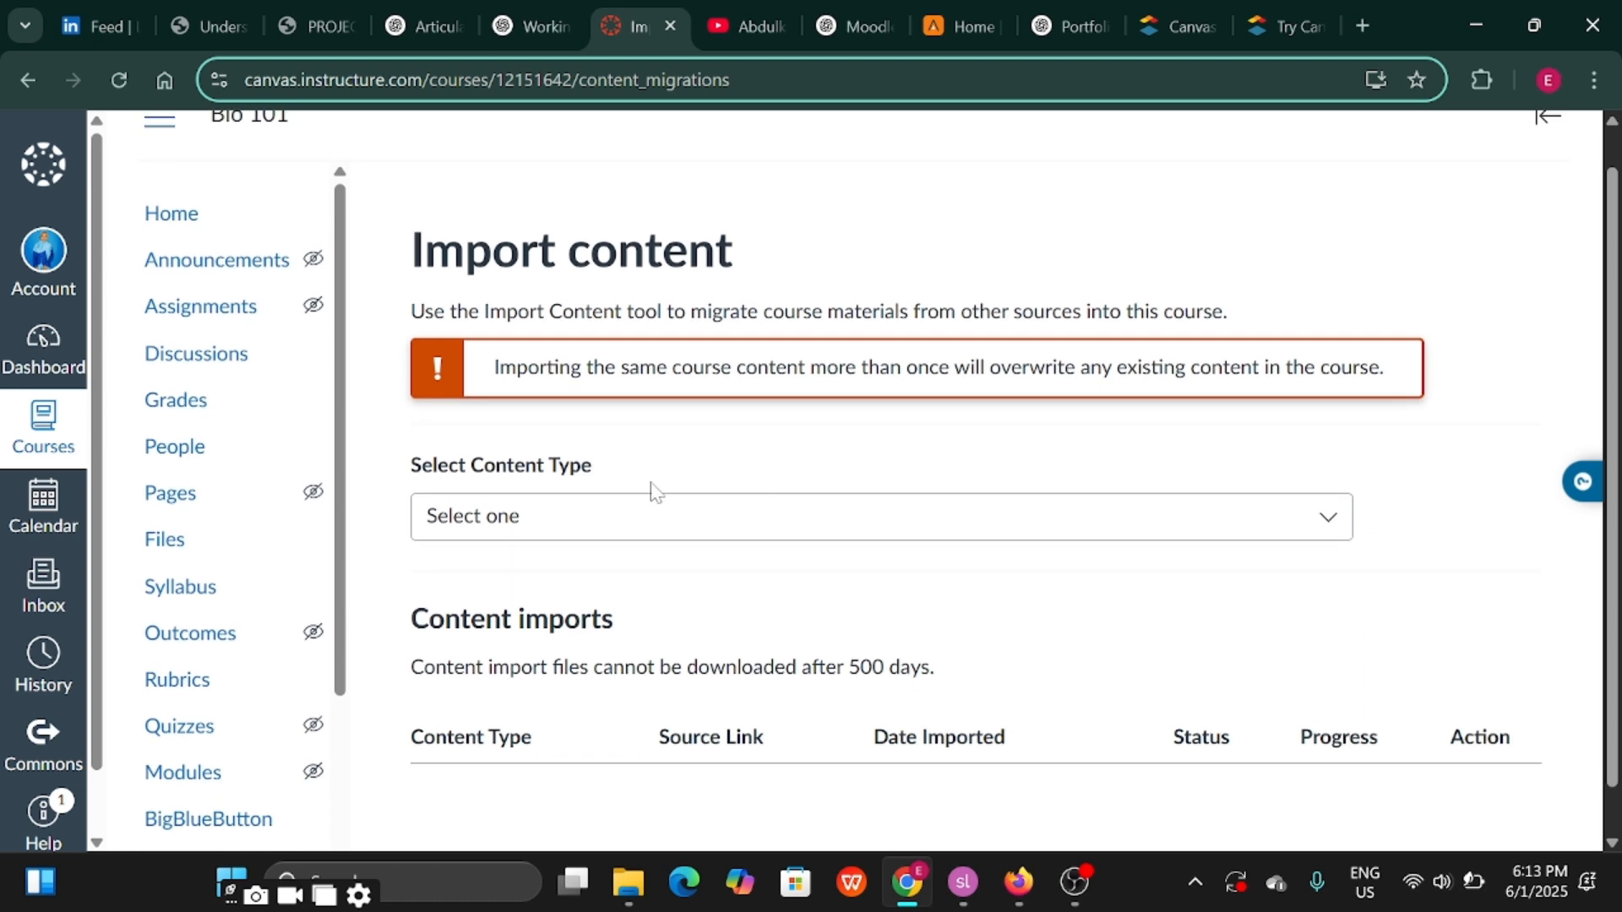
click(638, 516)
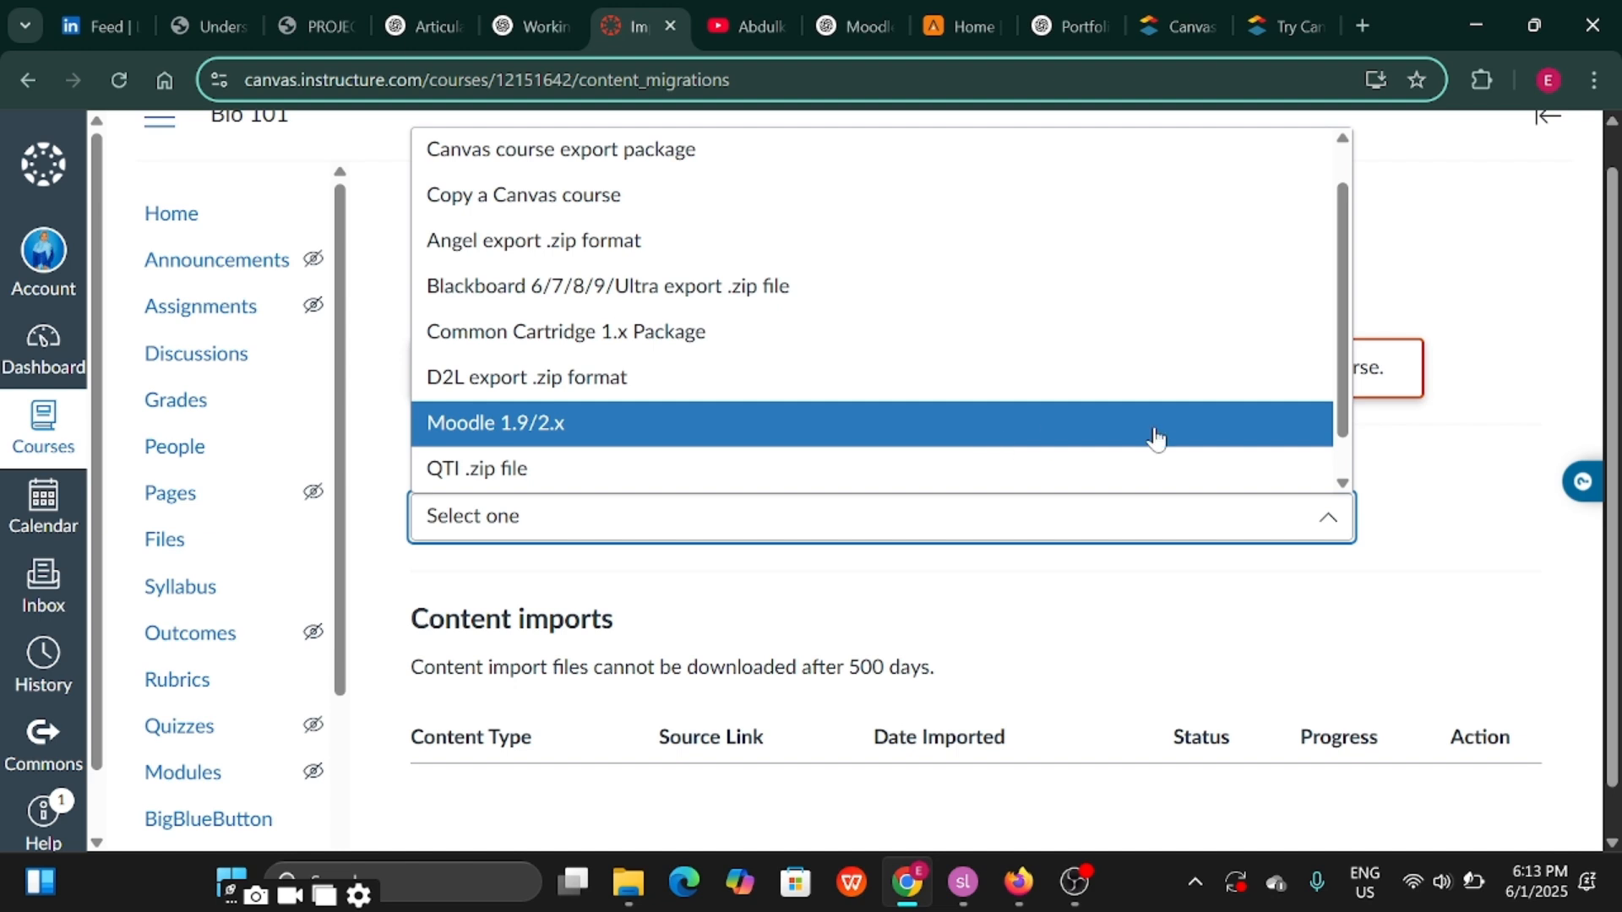
click(1345, 167)
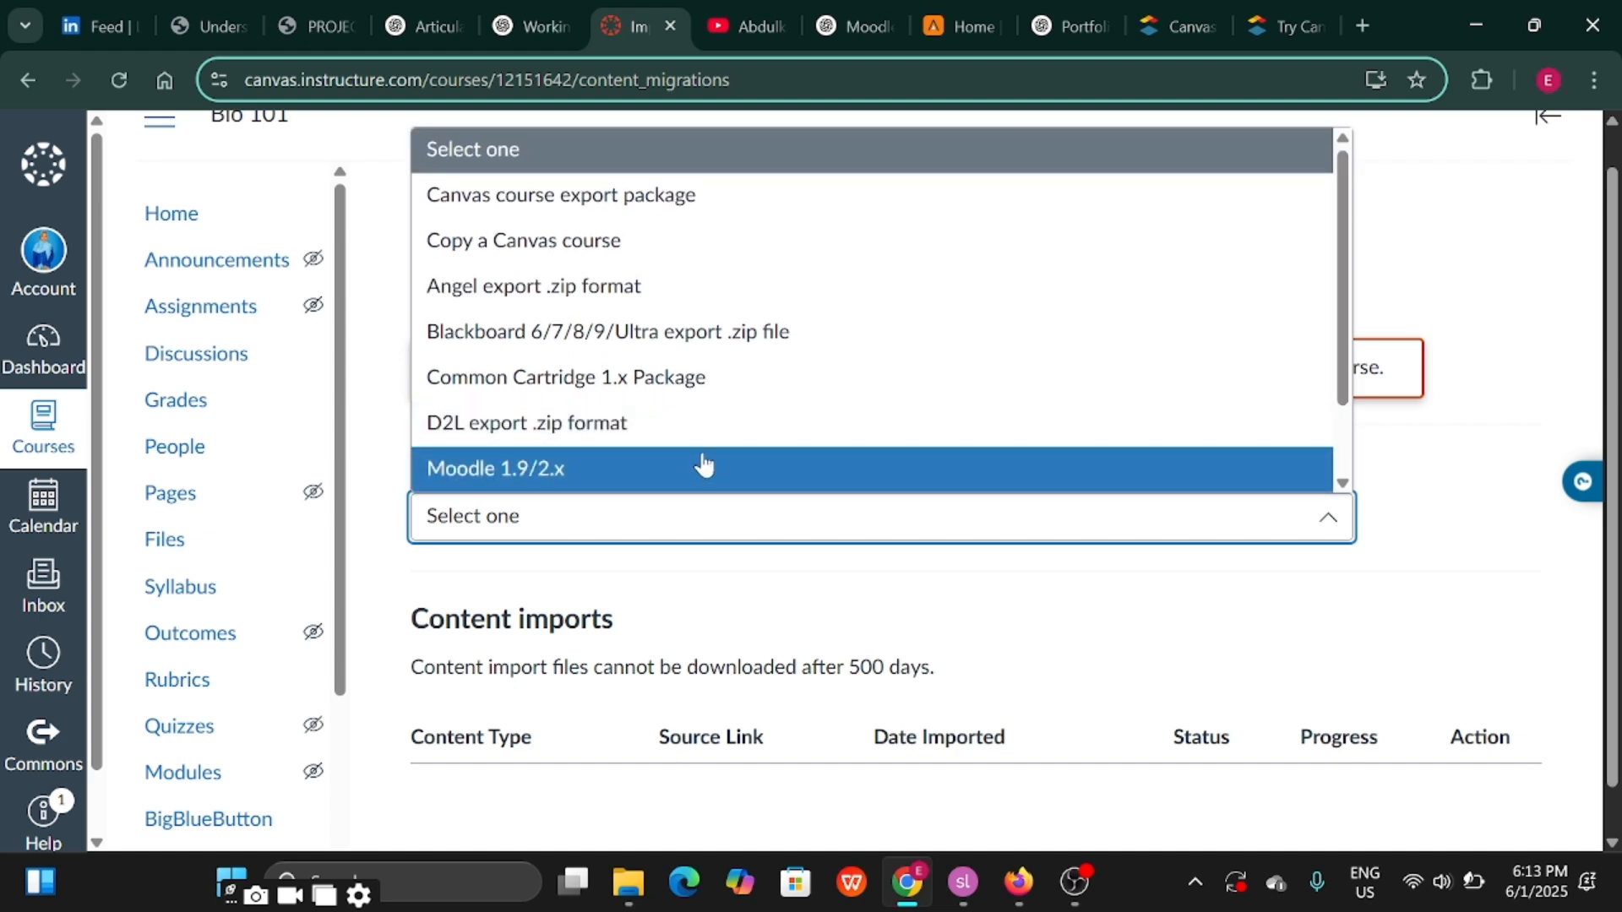
scroll(1340, 473, down, 1)
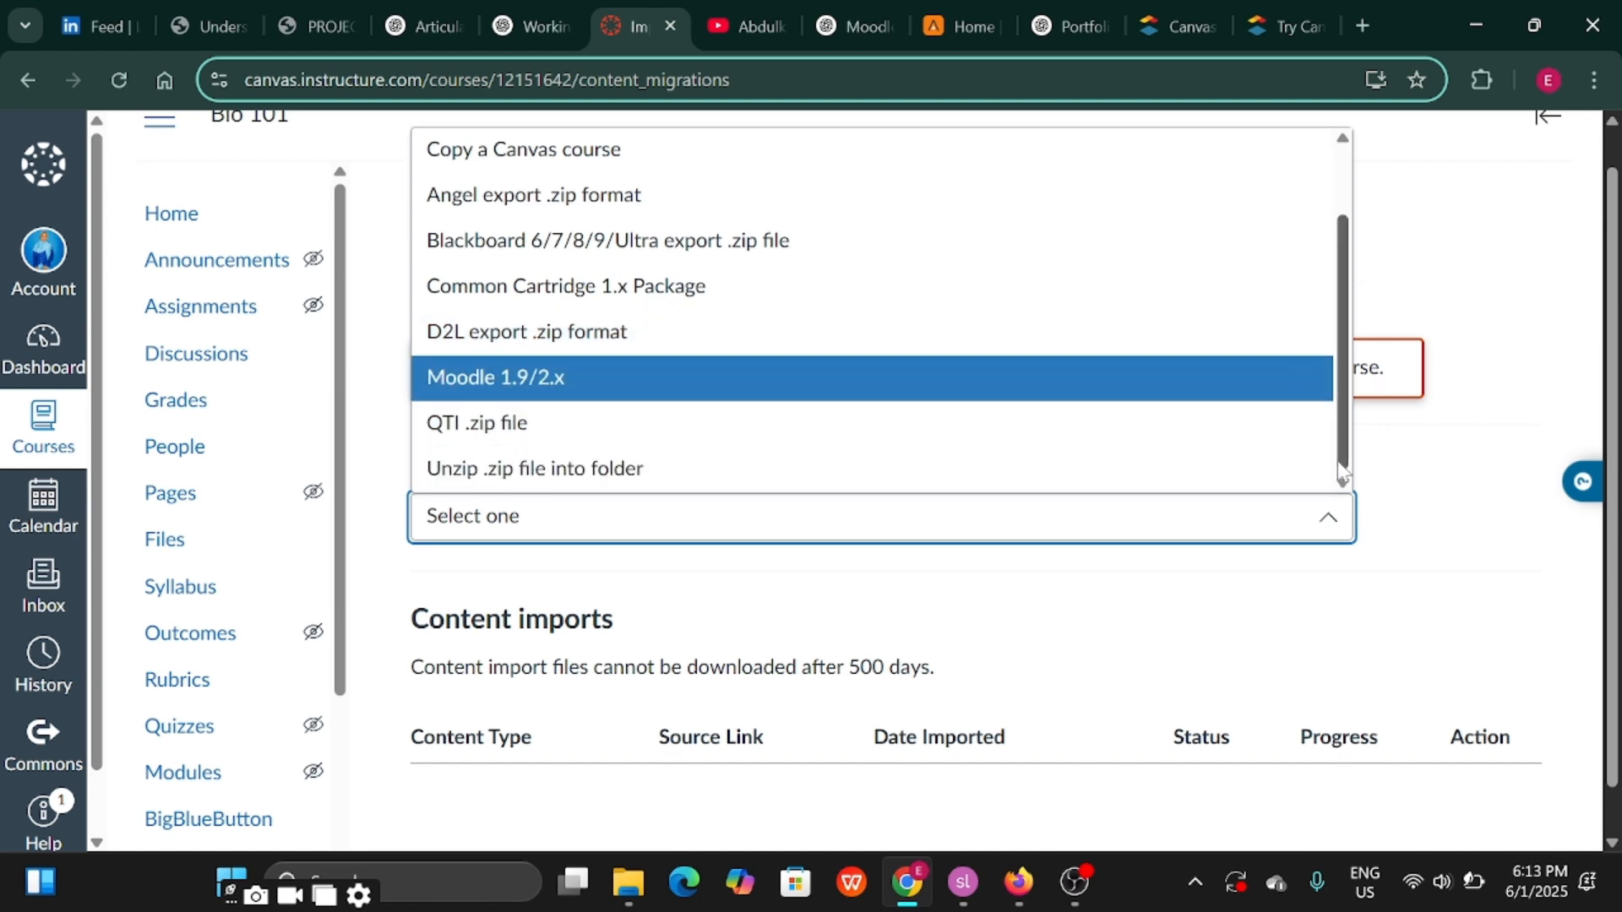
click(1461, 498)
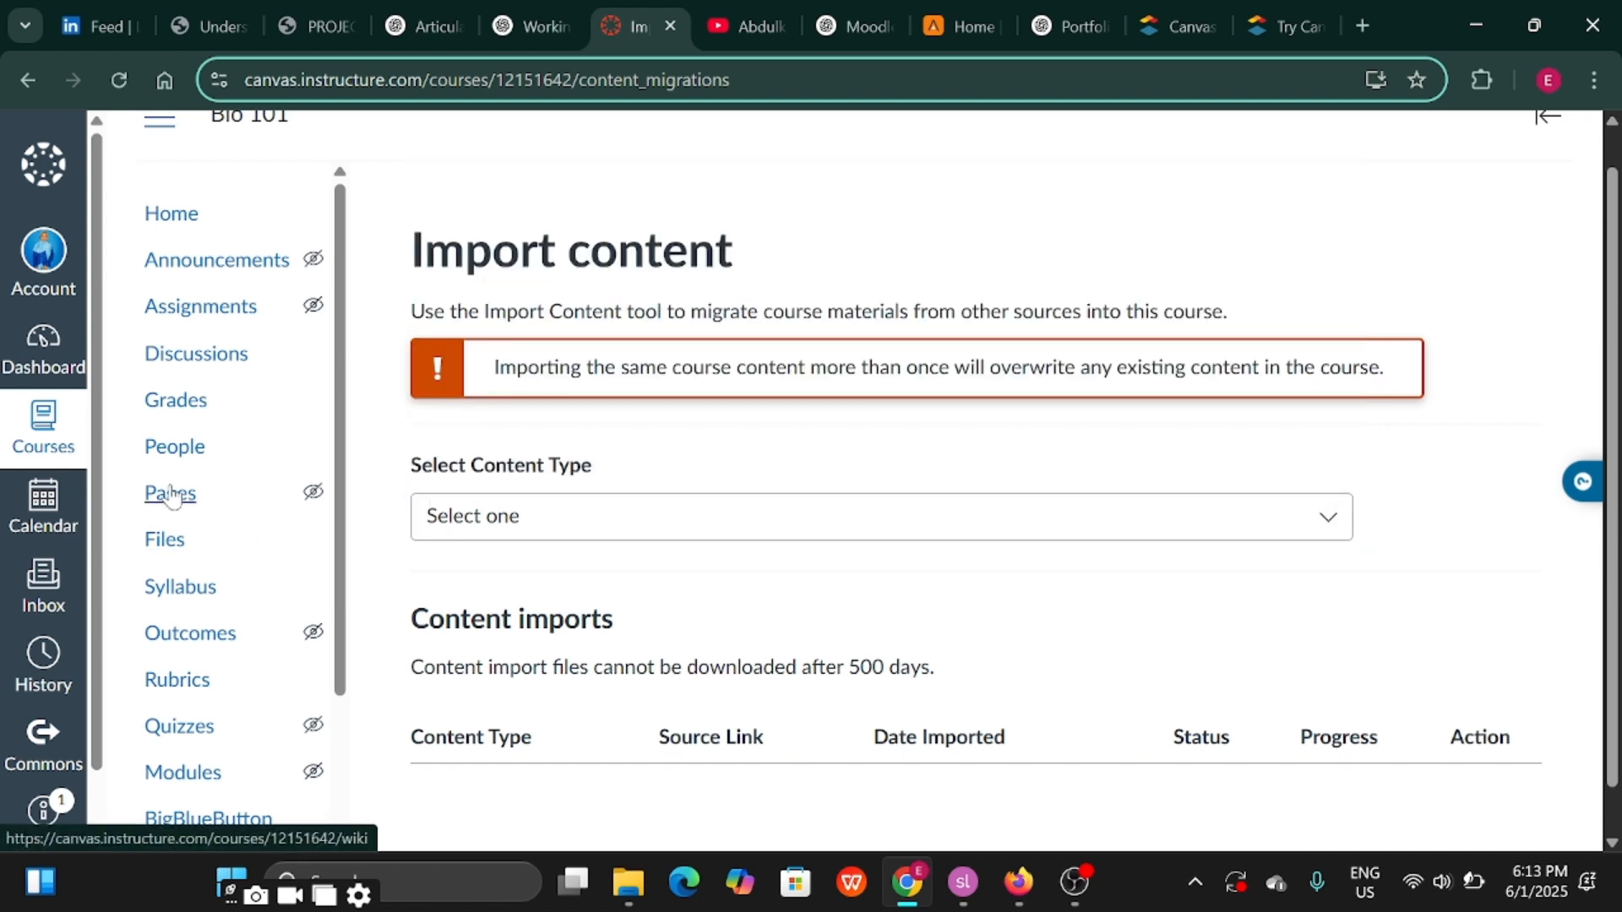
Return to the dashboard and view the nickname and colour options of the introduction to biology course card
click(34, 382)
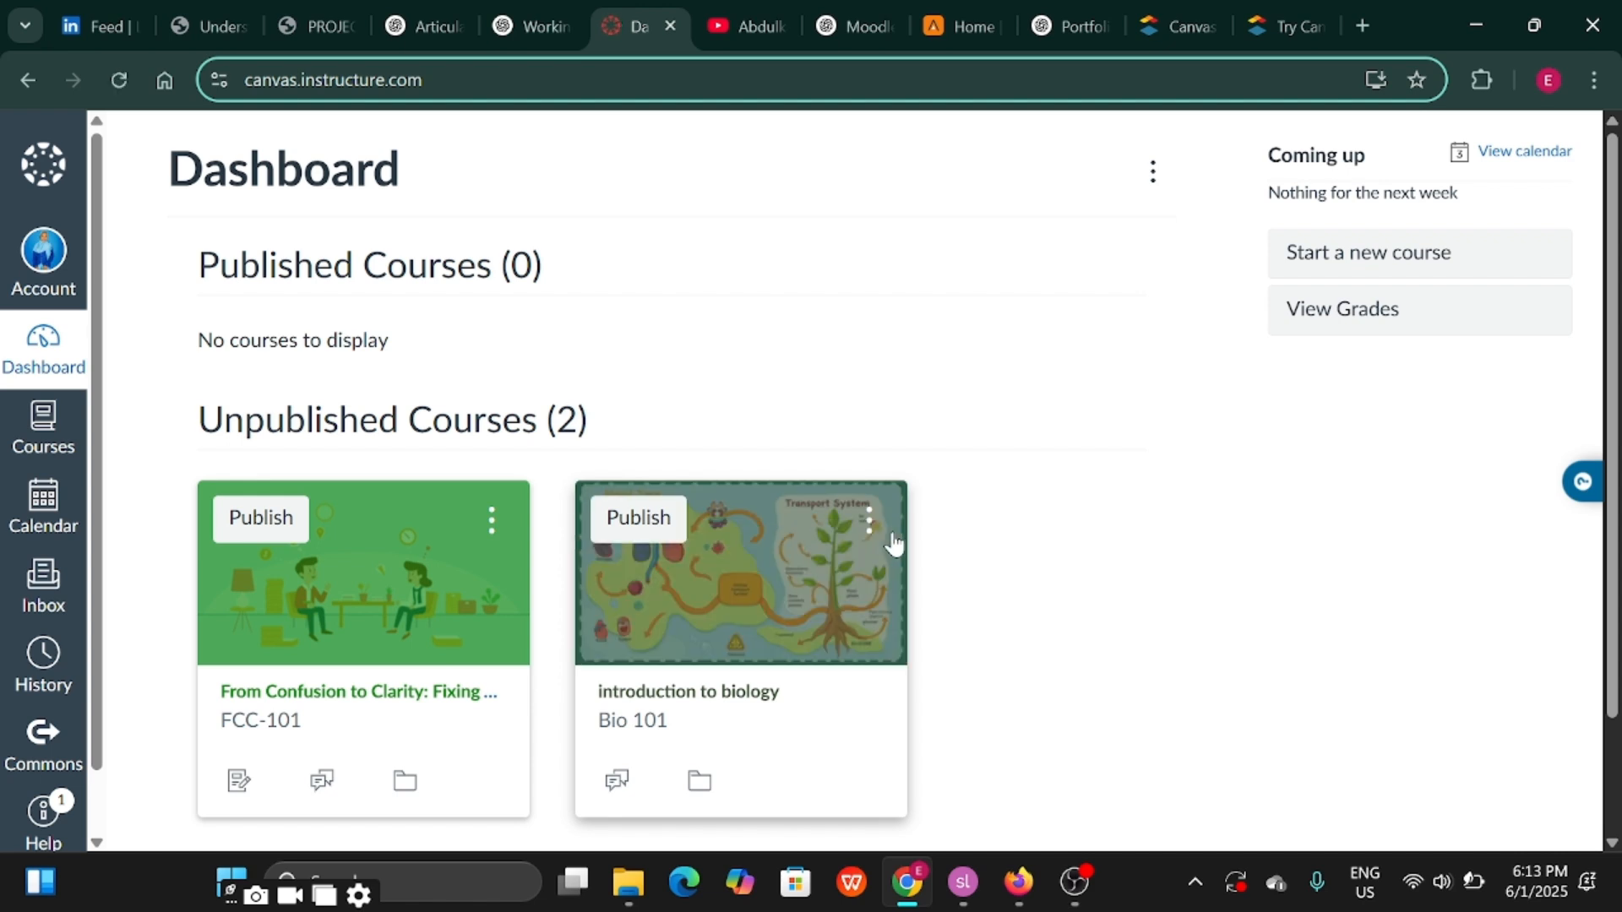
click(870, 523)
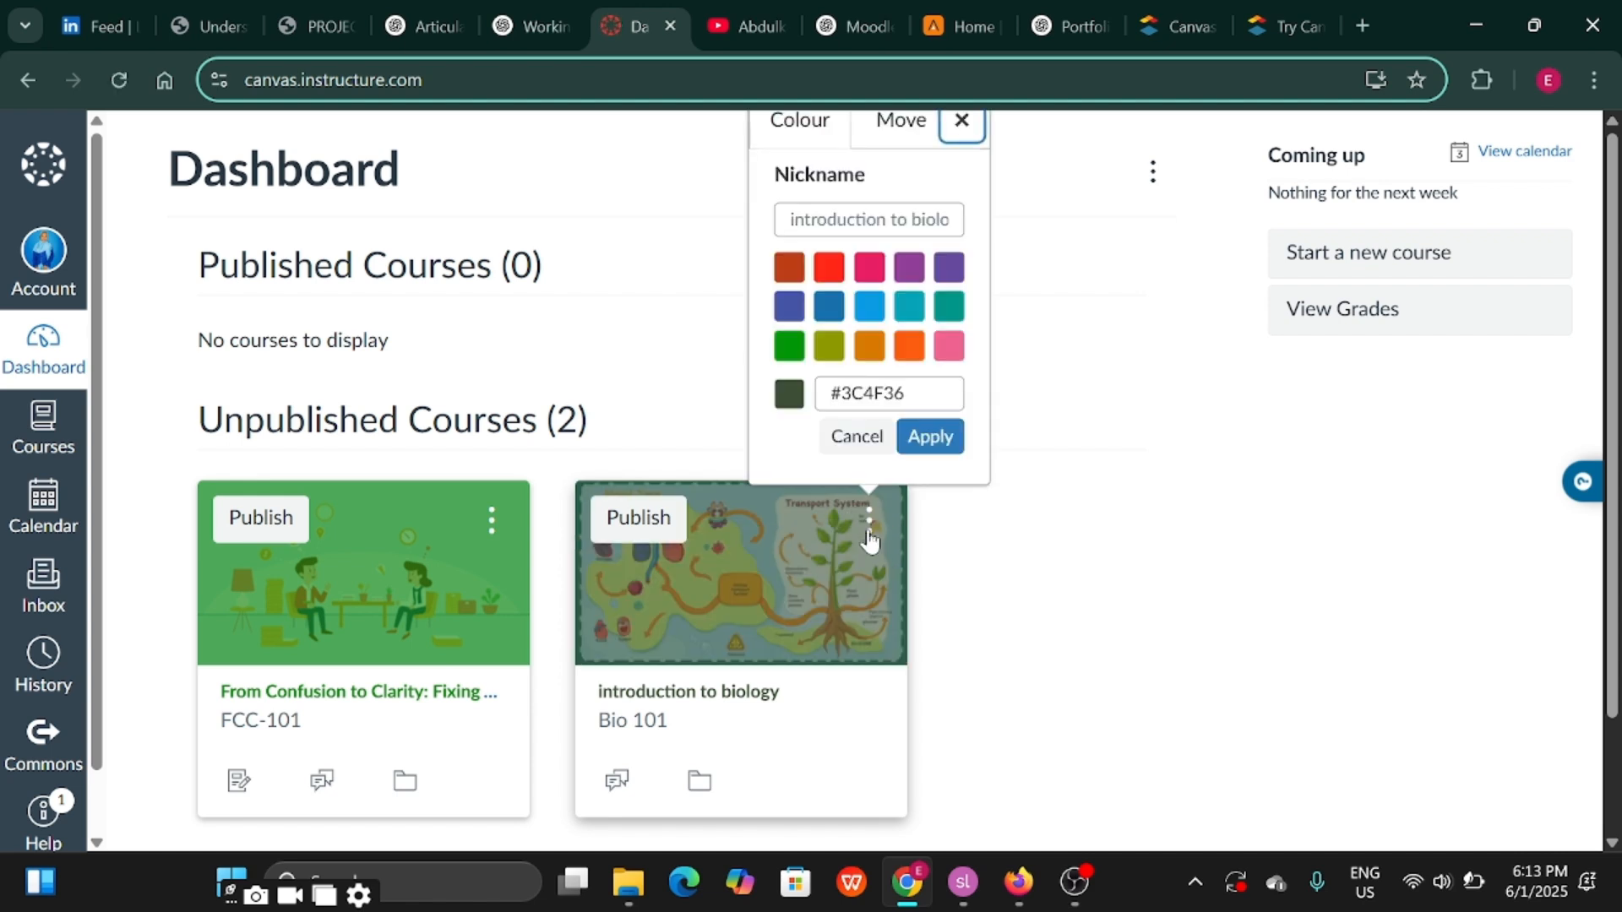
click(1017, 529)
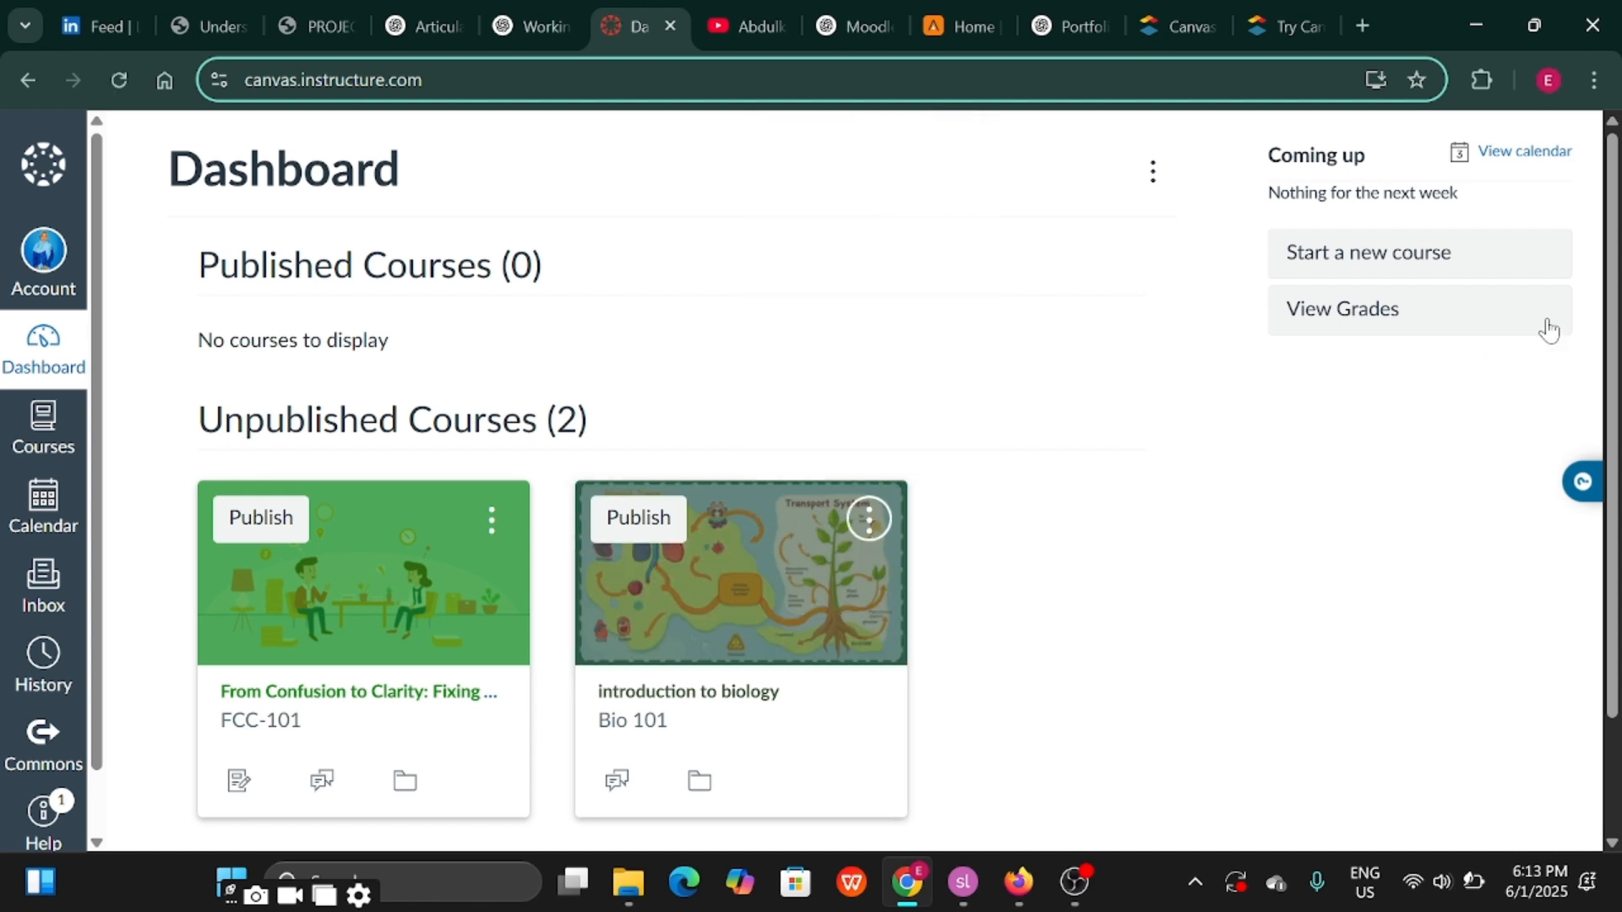
Open the introduction to biology course and add a module named "What is biology"
click(676, 572)
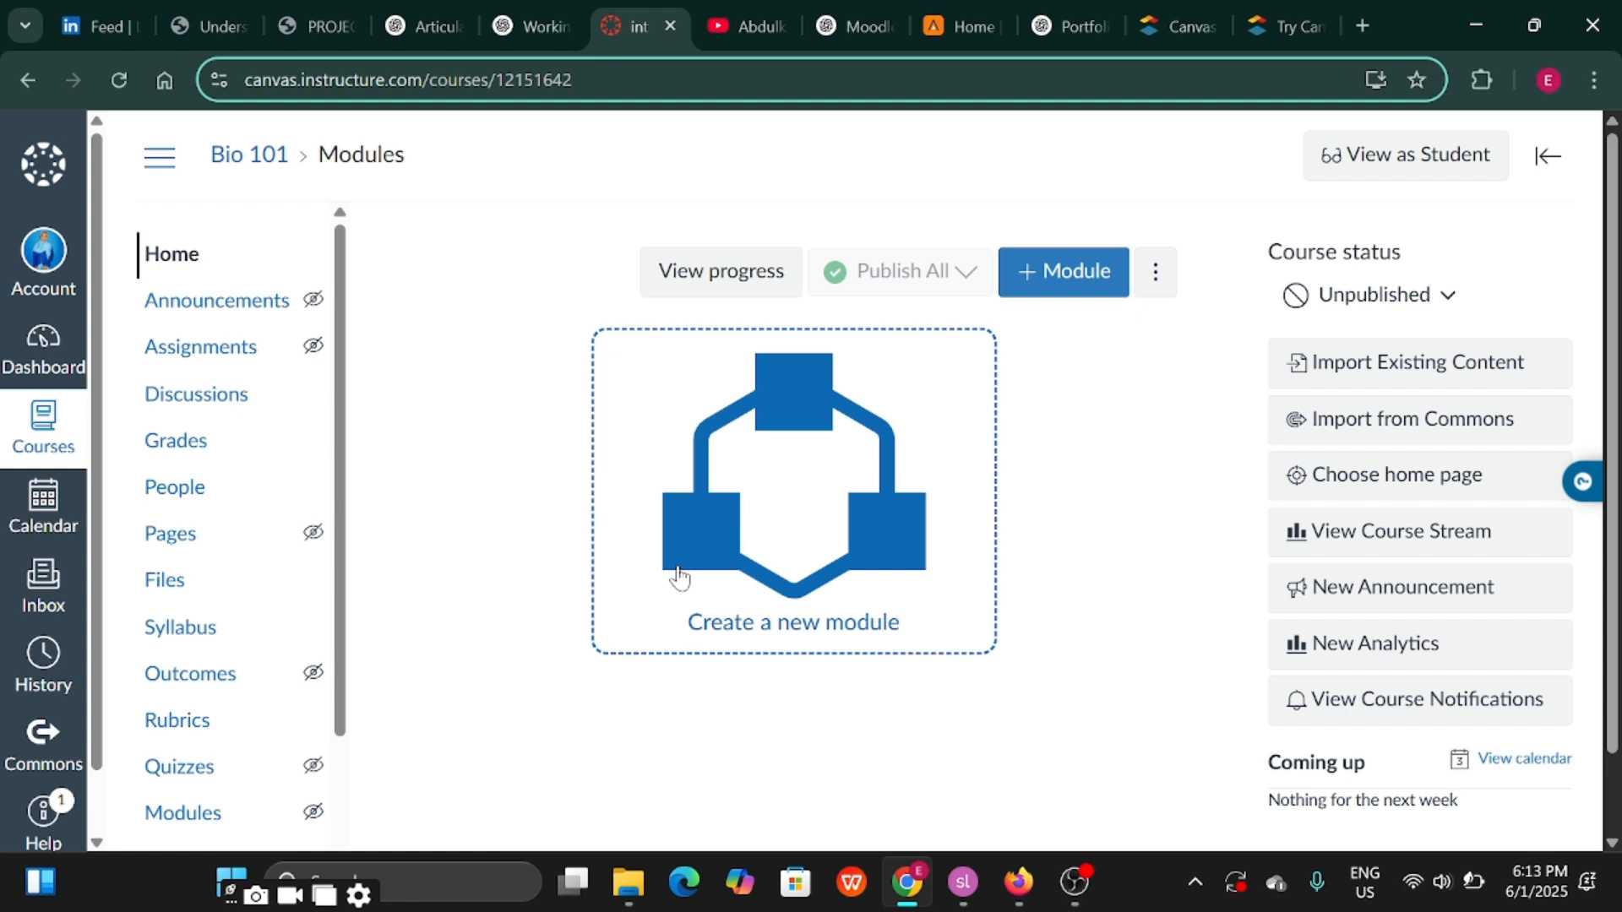
click(1066, 264)
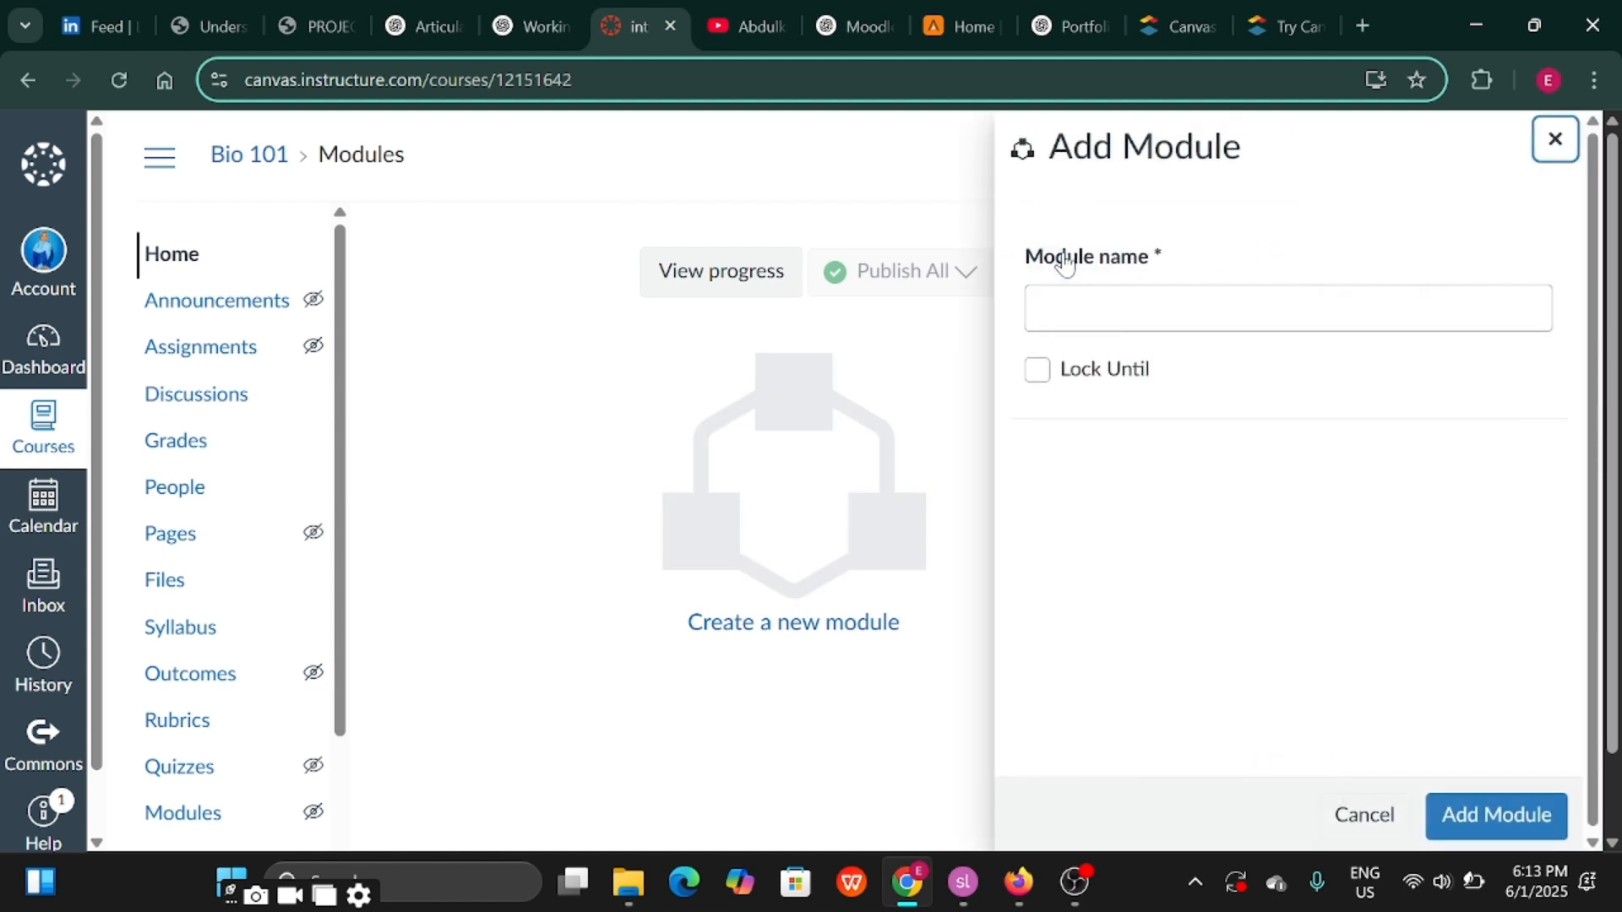
click(1178, 309)
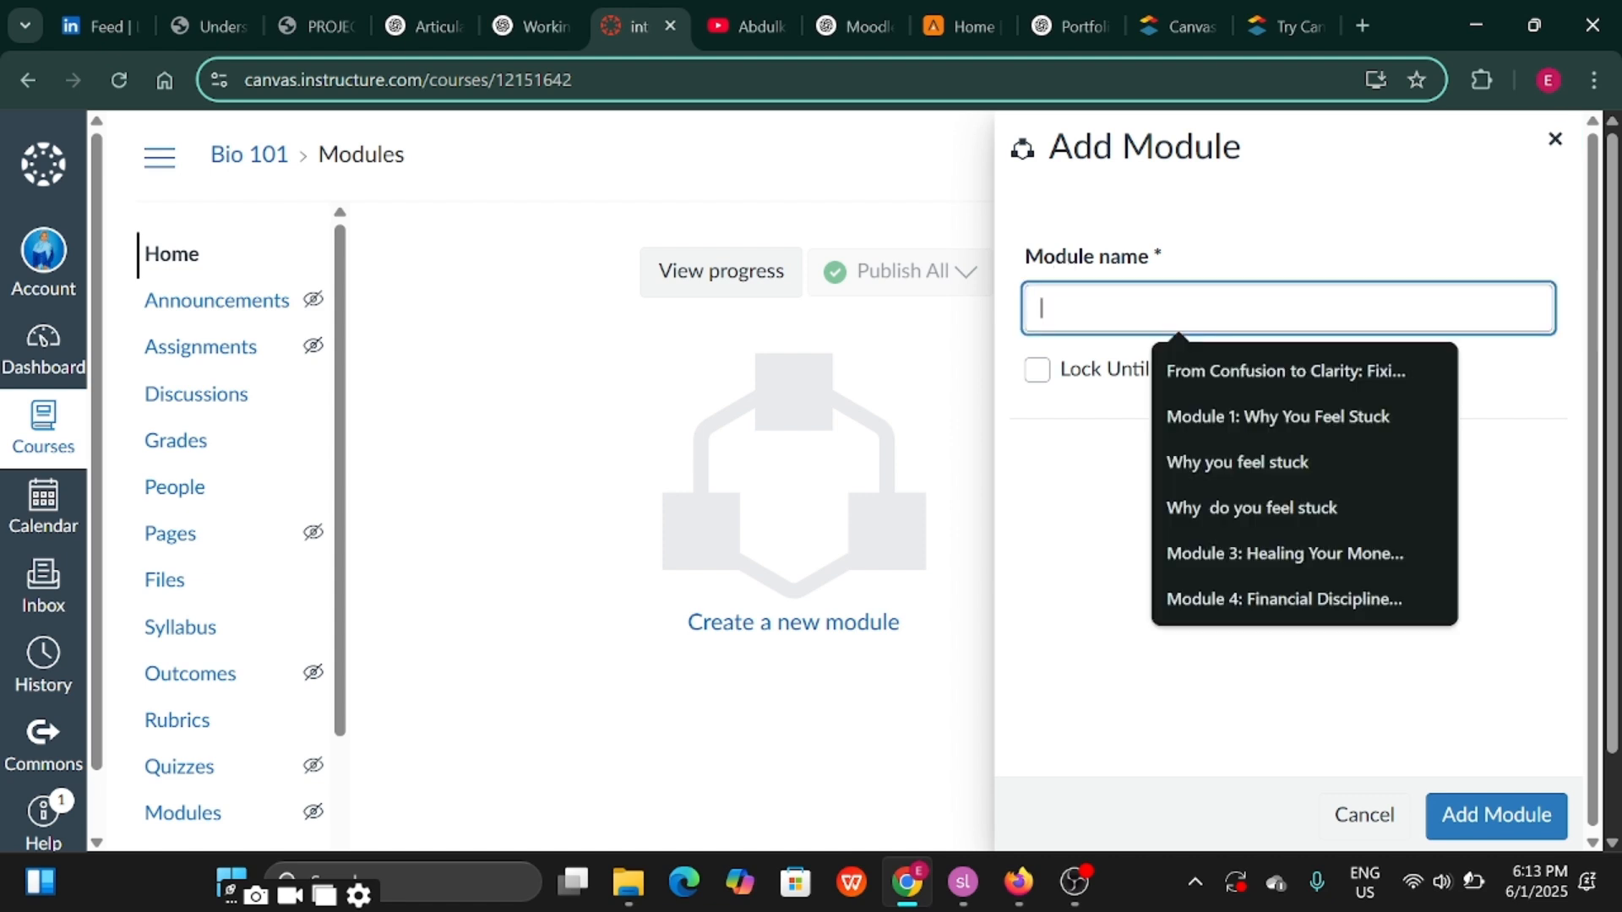
text(W)
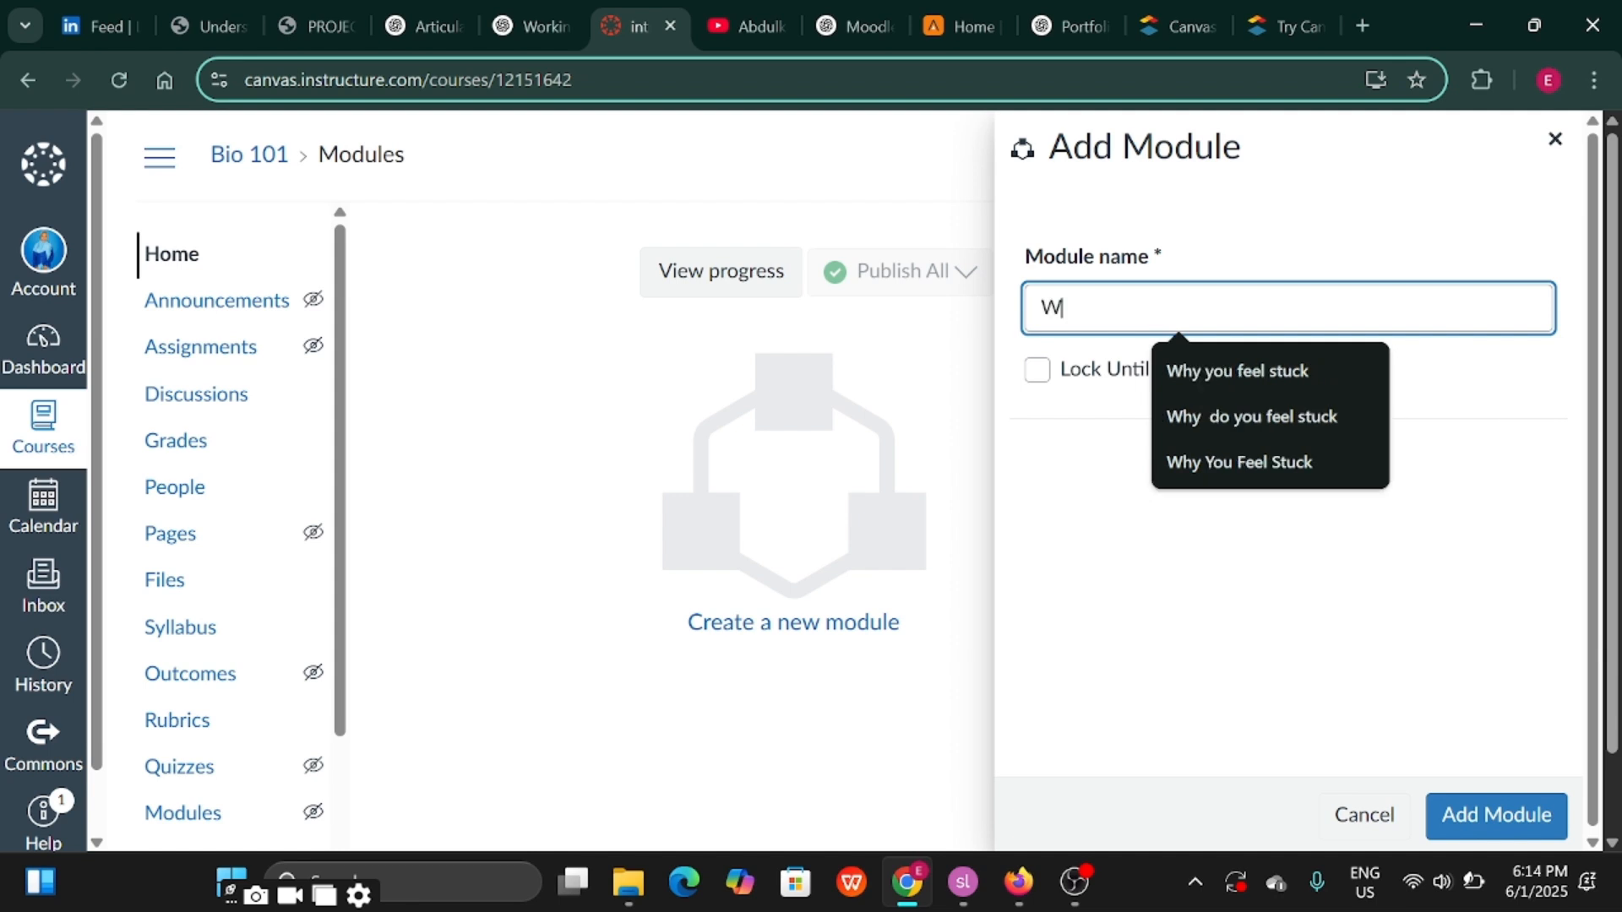
text(hat i)
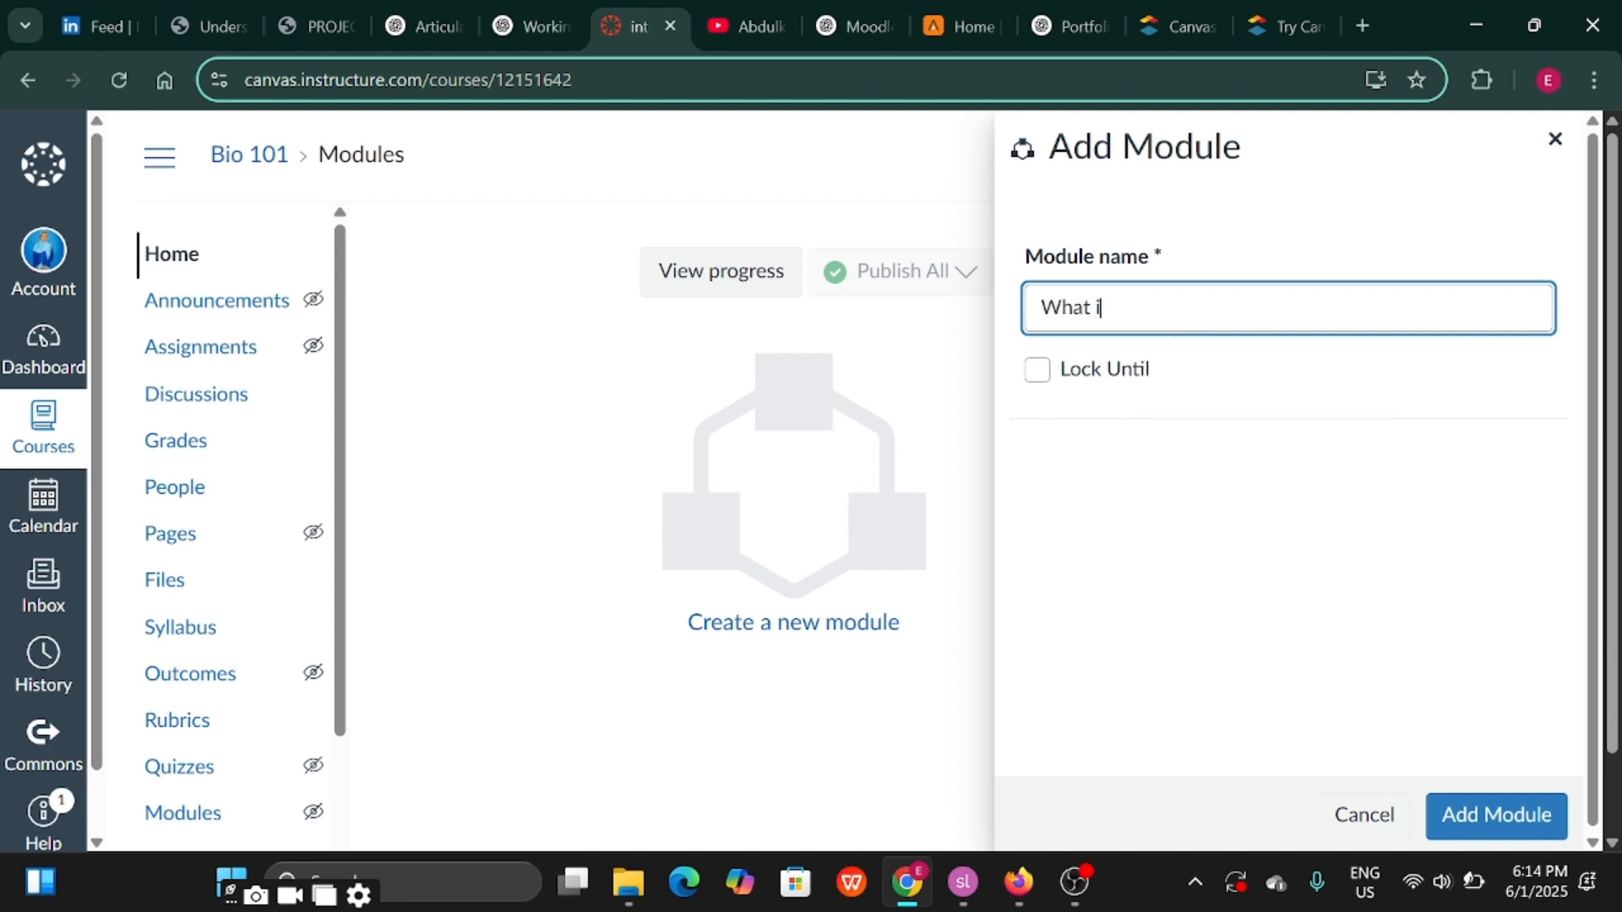
text(s biology)
click(1466, 836)
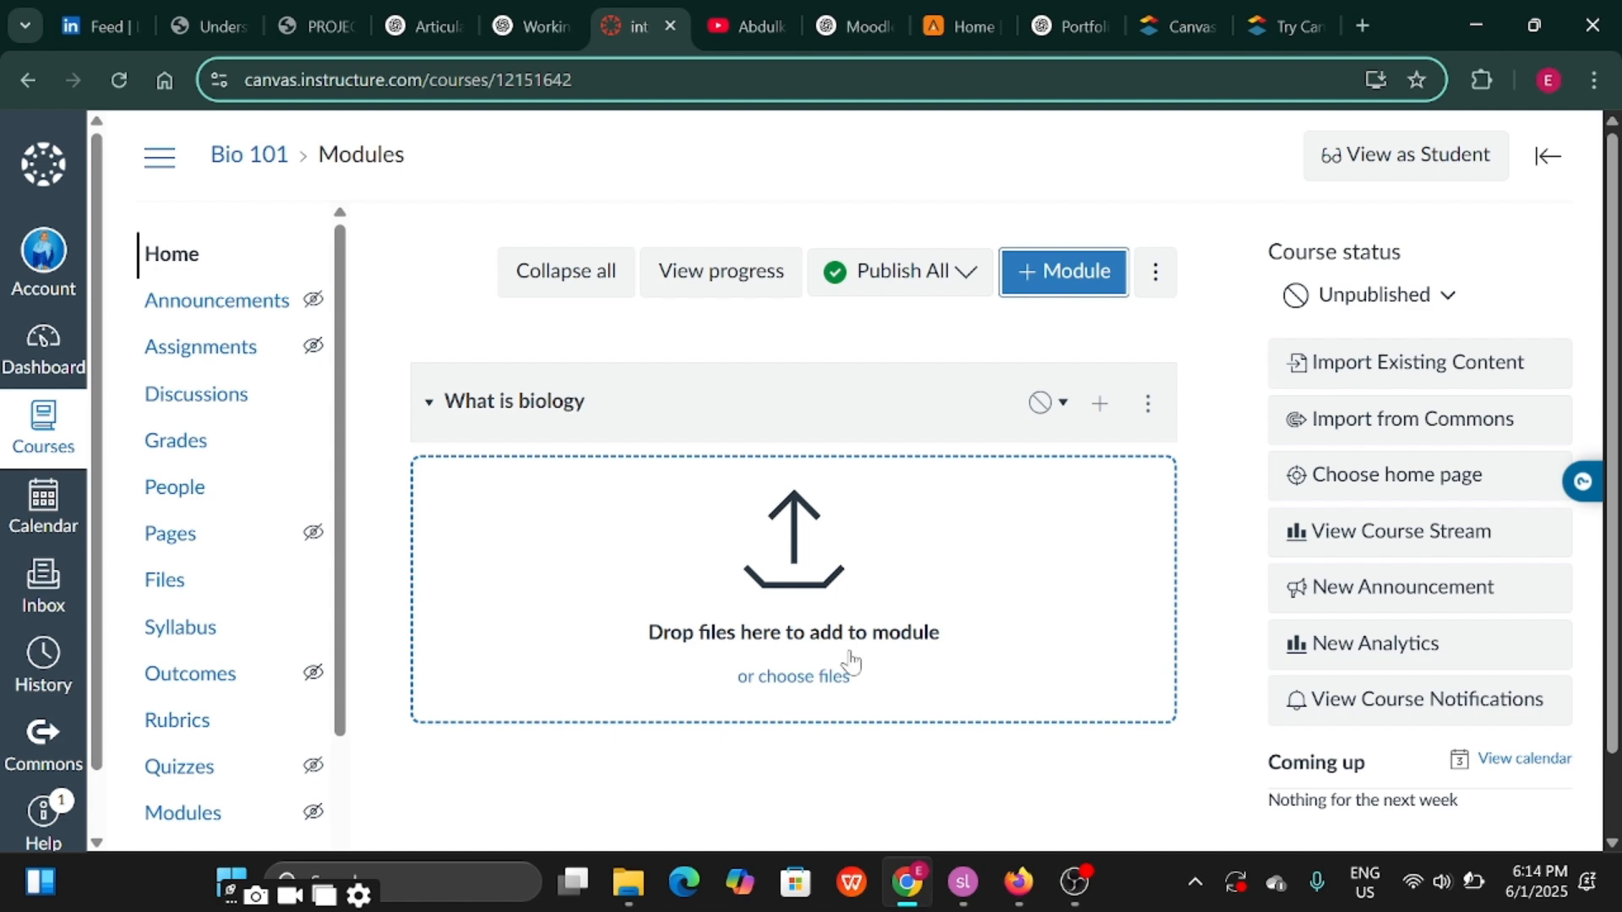
Upload the transport MP3 file from the Documents folder into the "What is biology" module
click(832, 679)
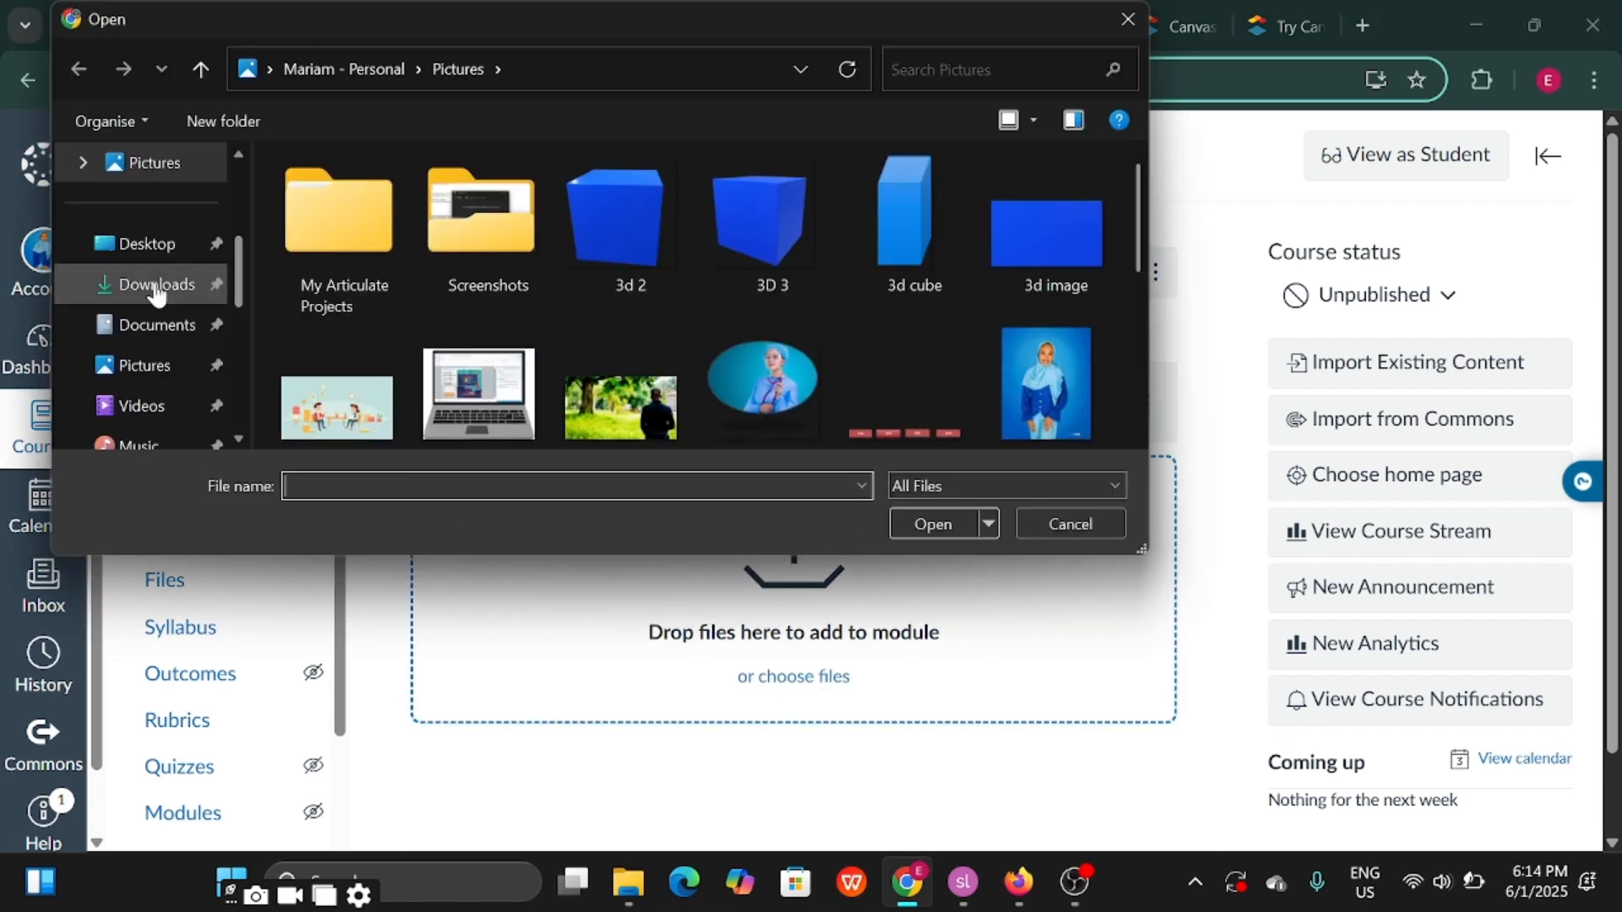
click(156, 289)
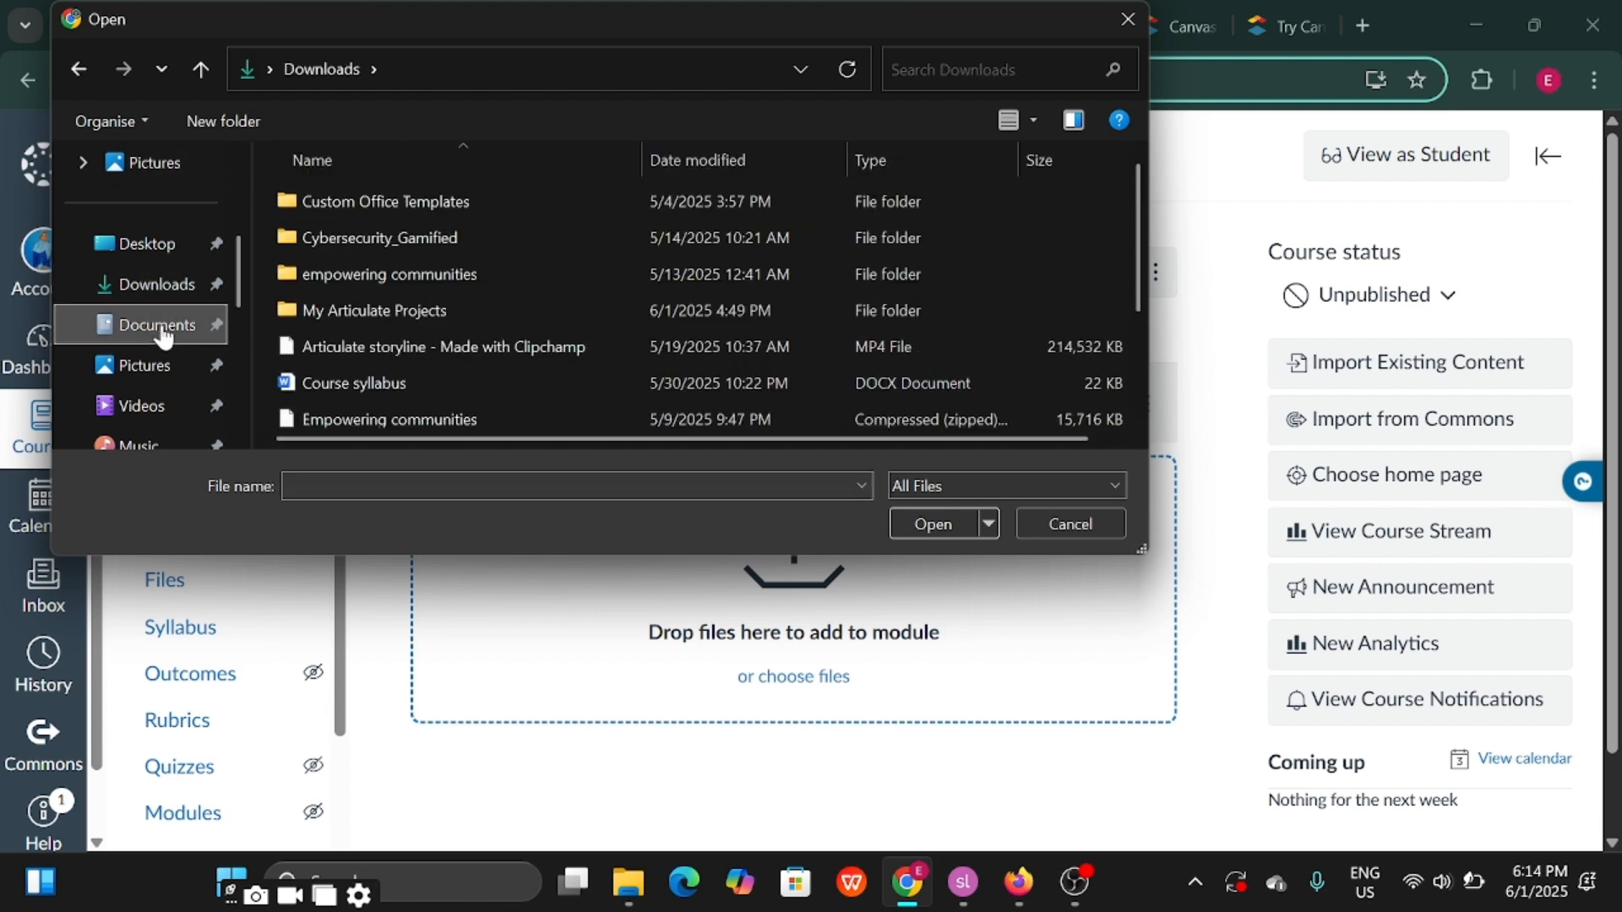
click(160, 330)
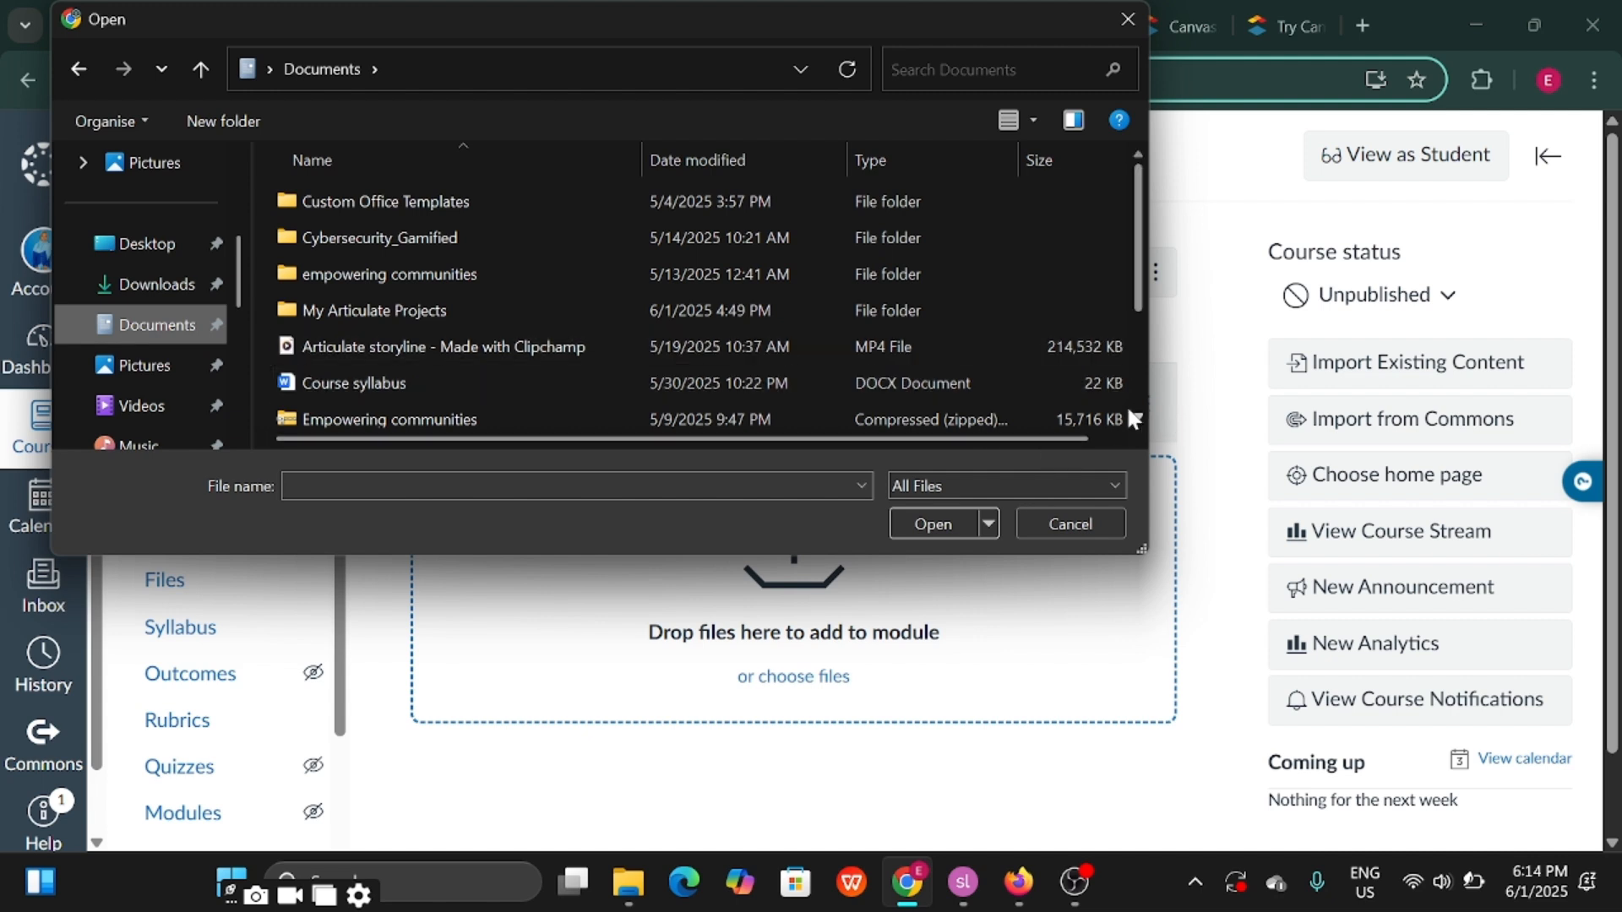
scroll(1127, 403, down, 1)
click(696, 343)
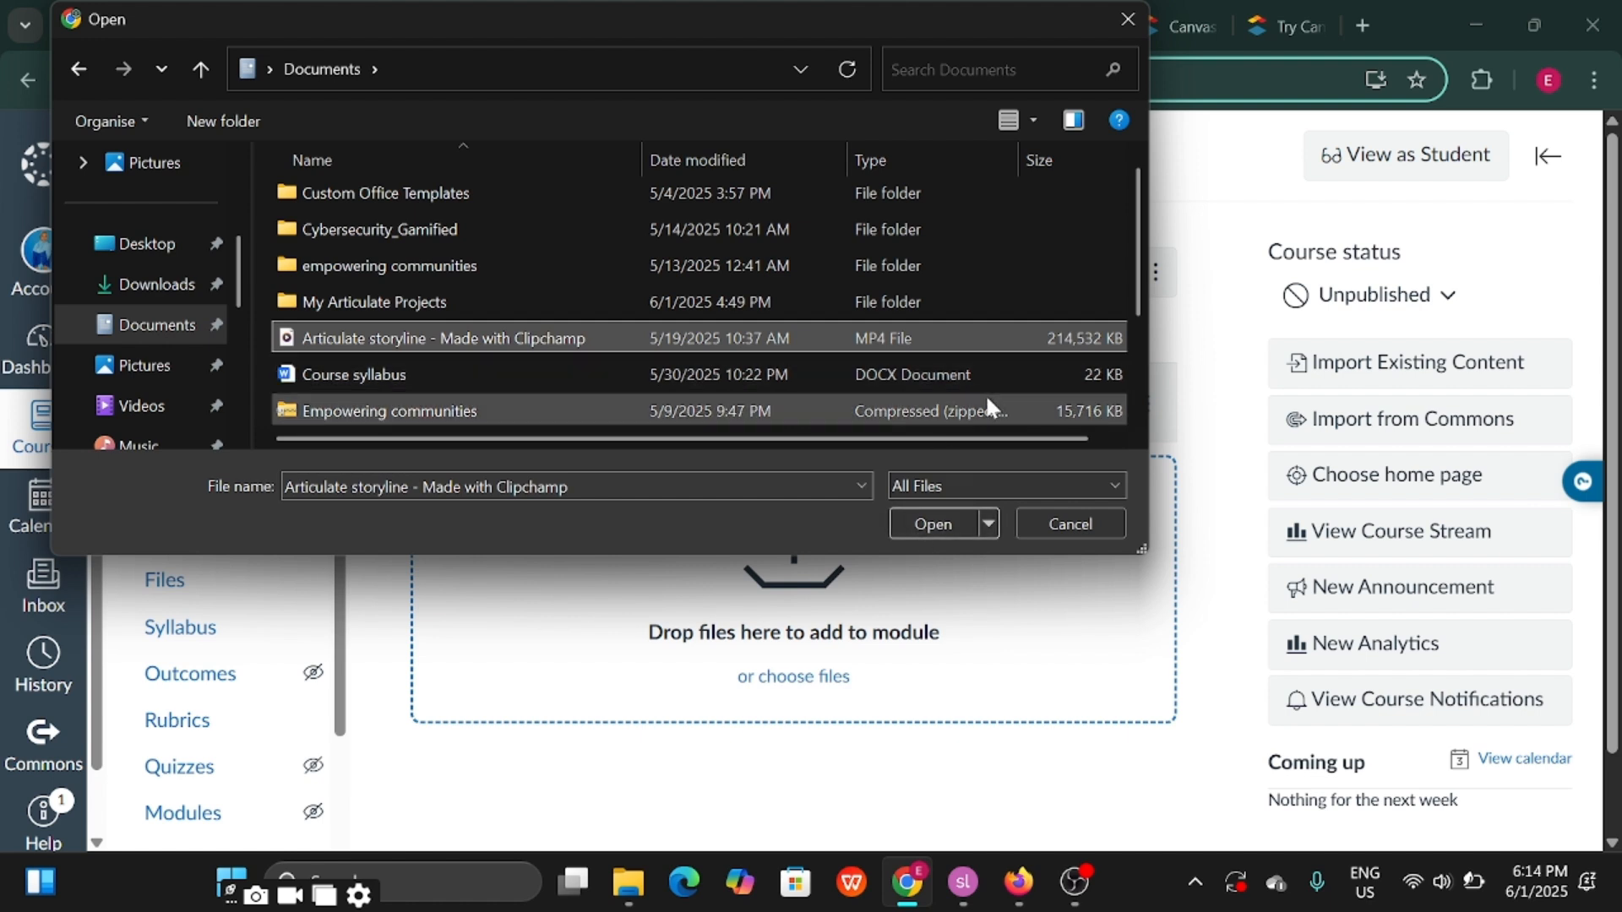
scroll(1133, 392, down, 2)
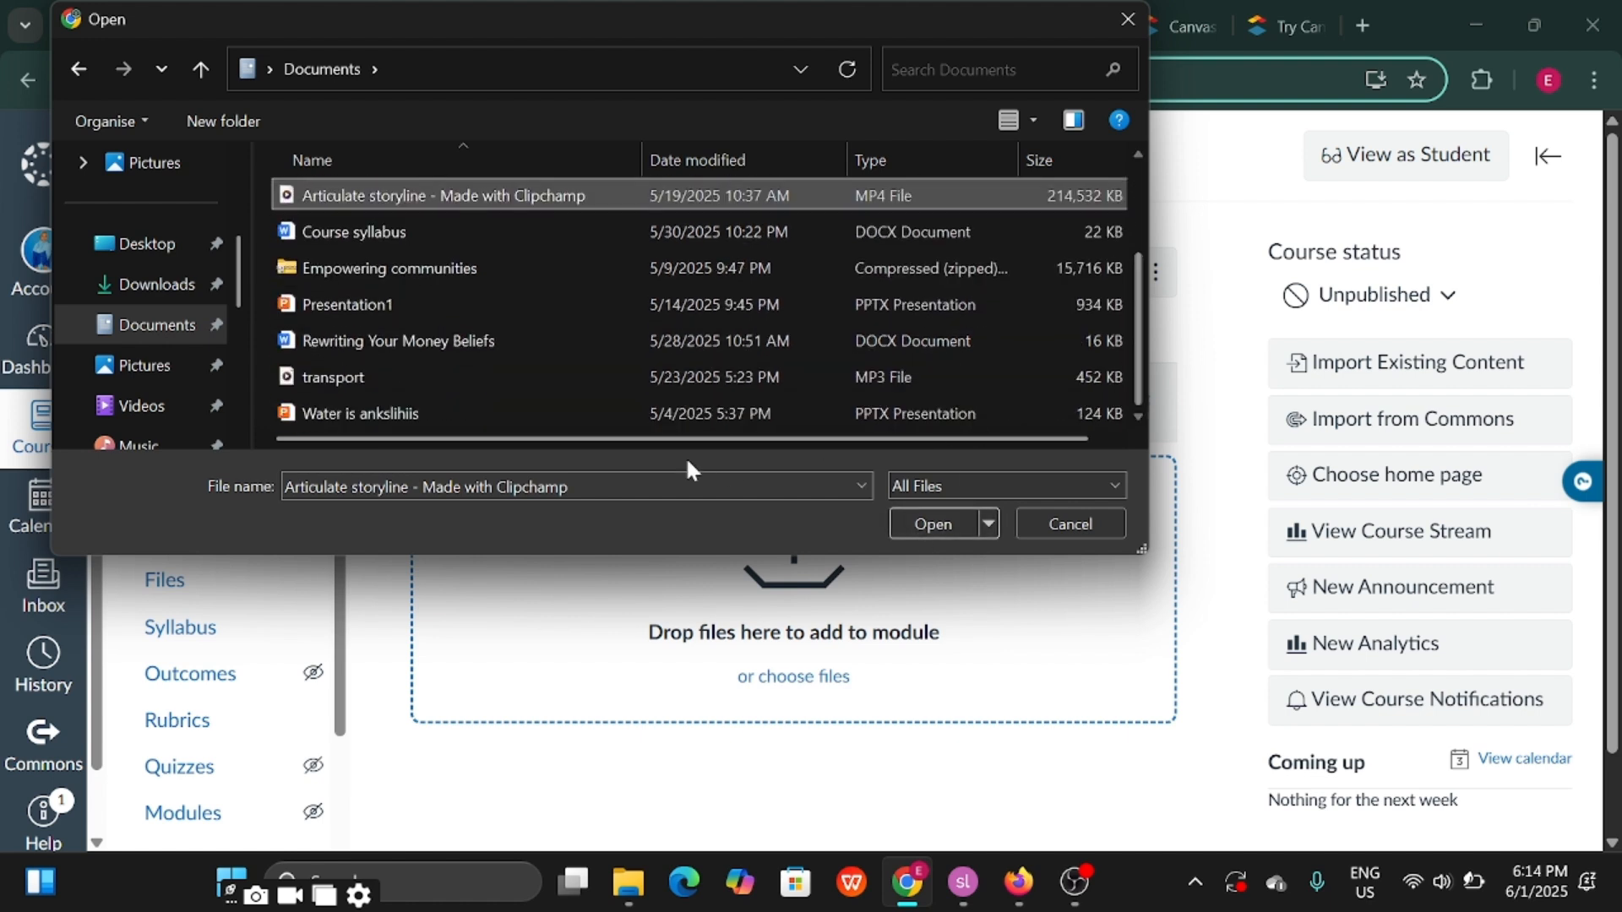
click(439, 376)
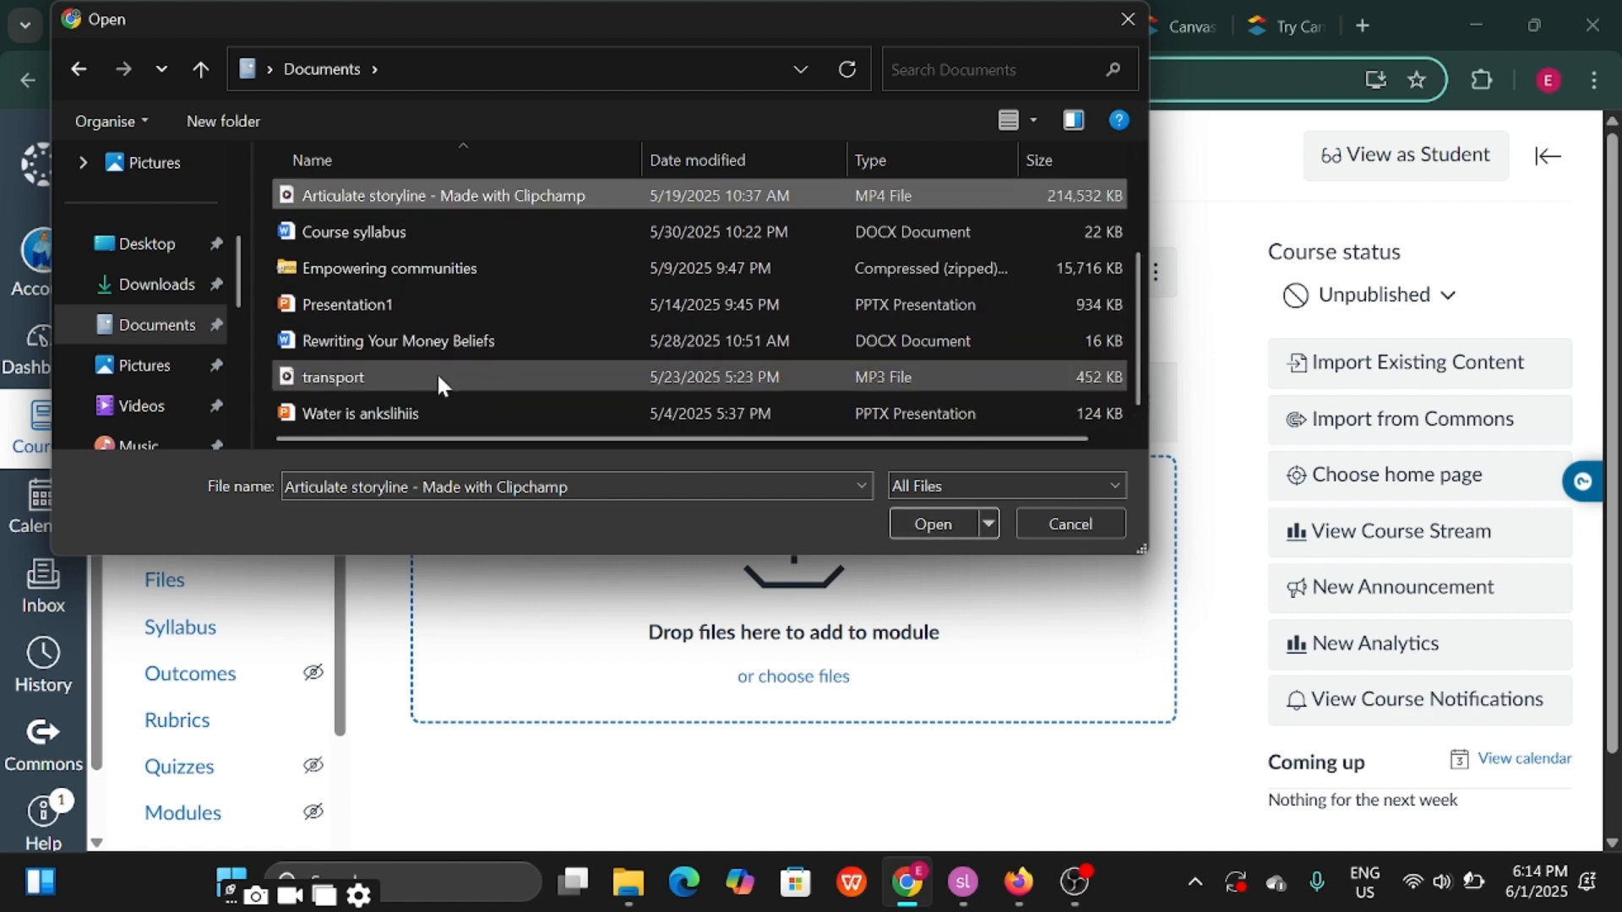
click(929, 524)
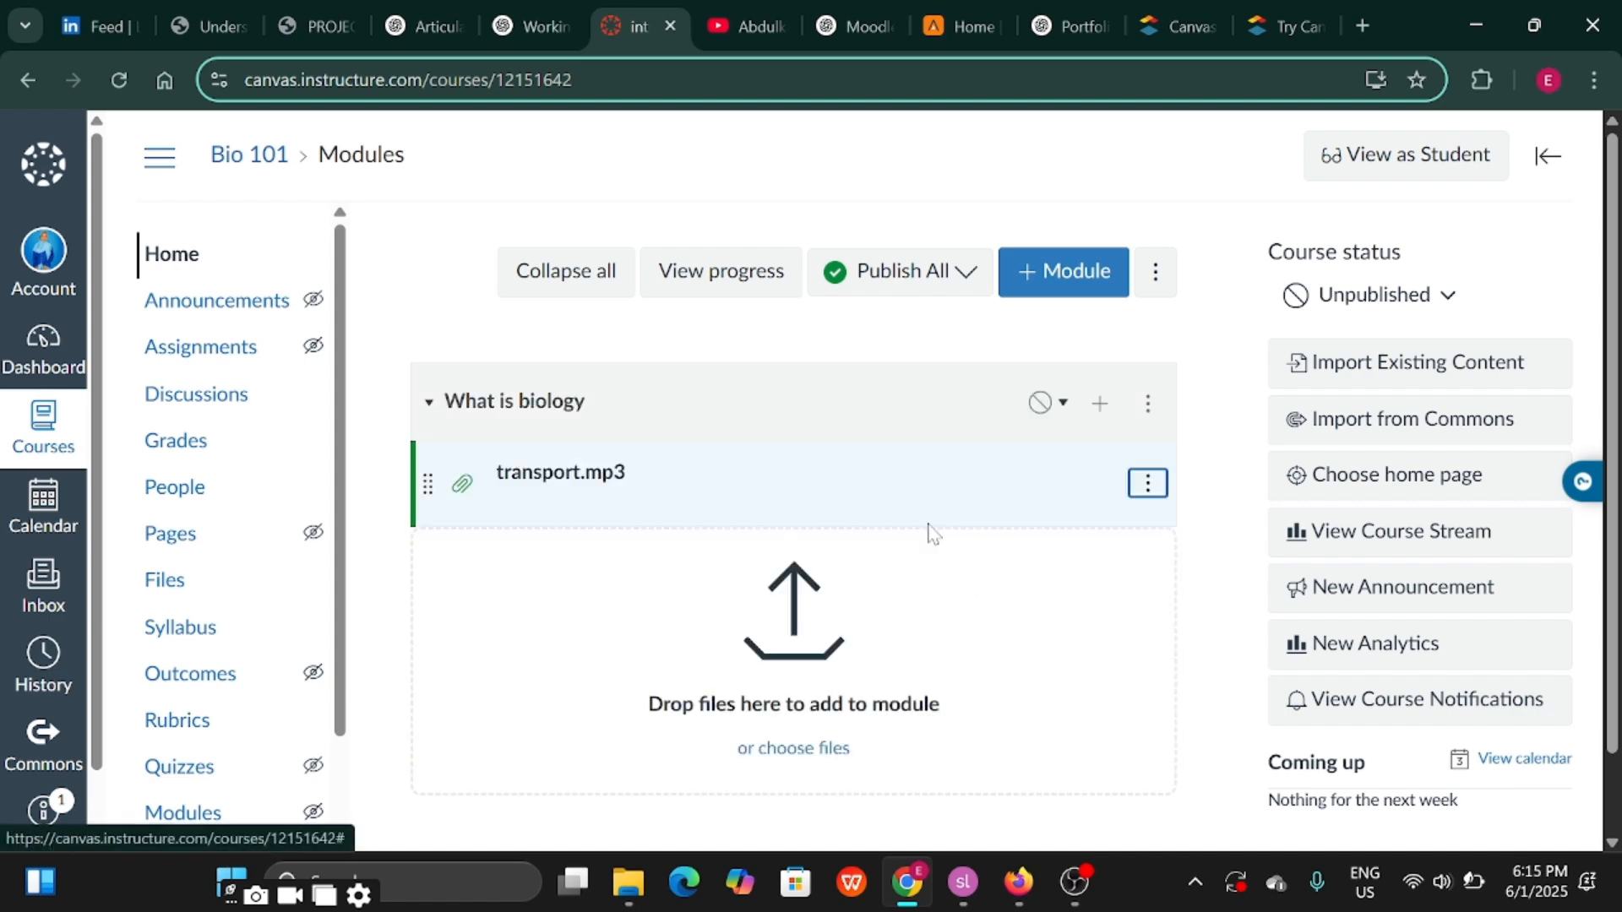
Add the "90 days clarity" PDF from the Downloads folder to the "What is biology" module
click(792, 737)
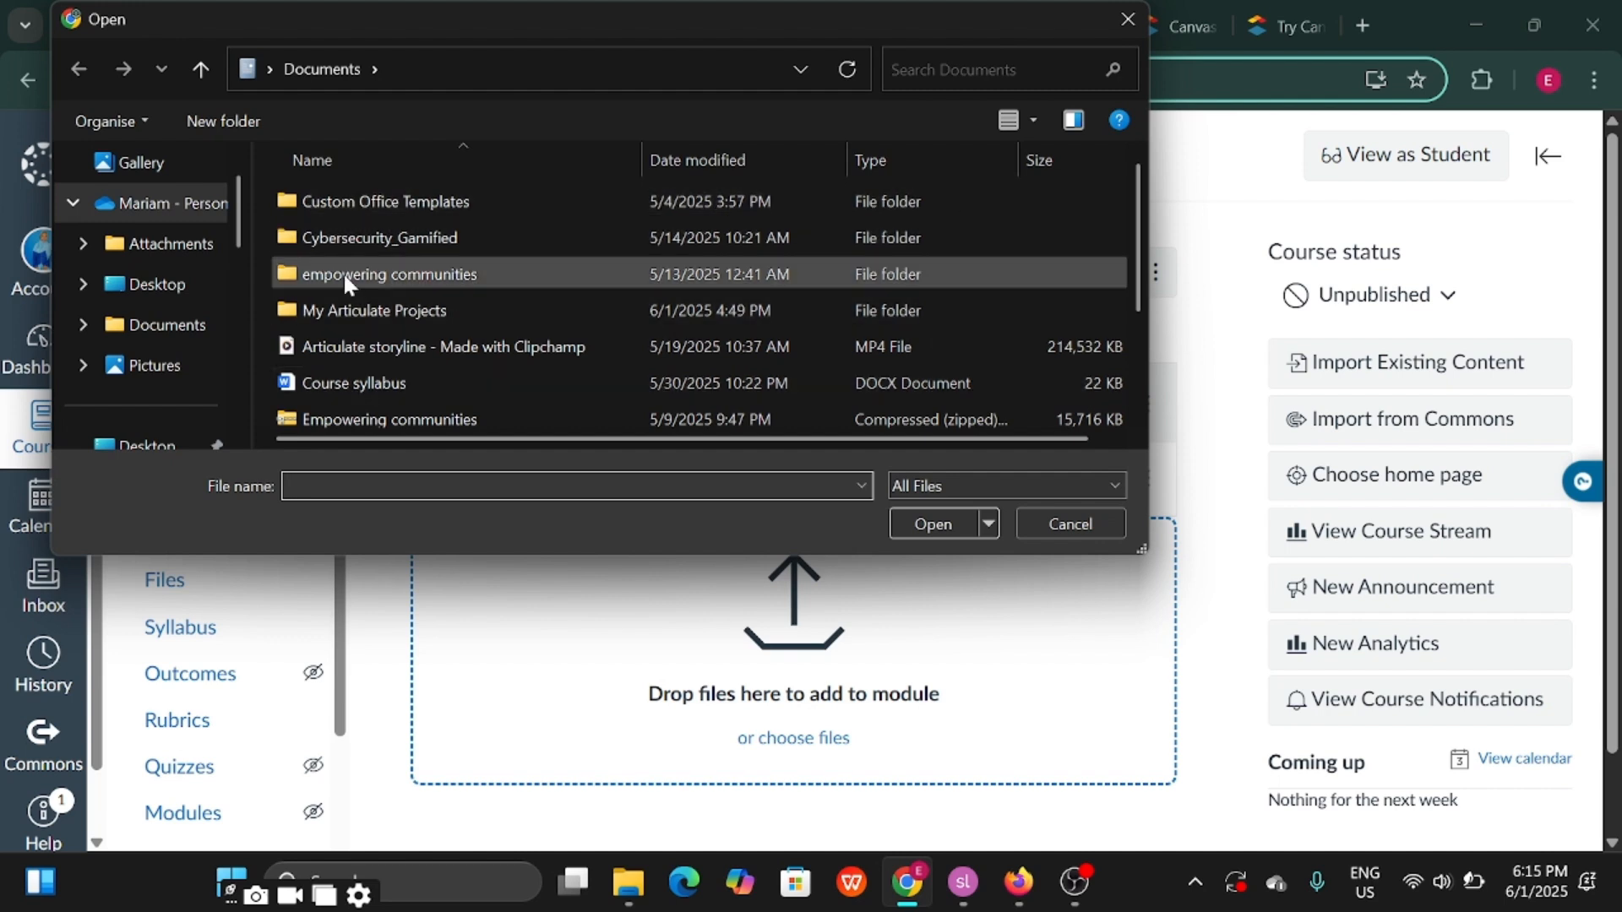
scroll(236, 161, up, 1)
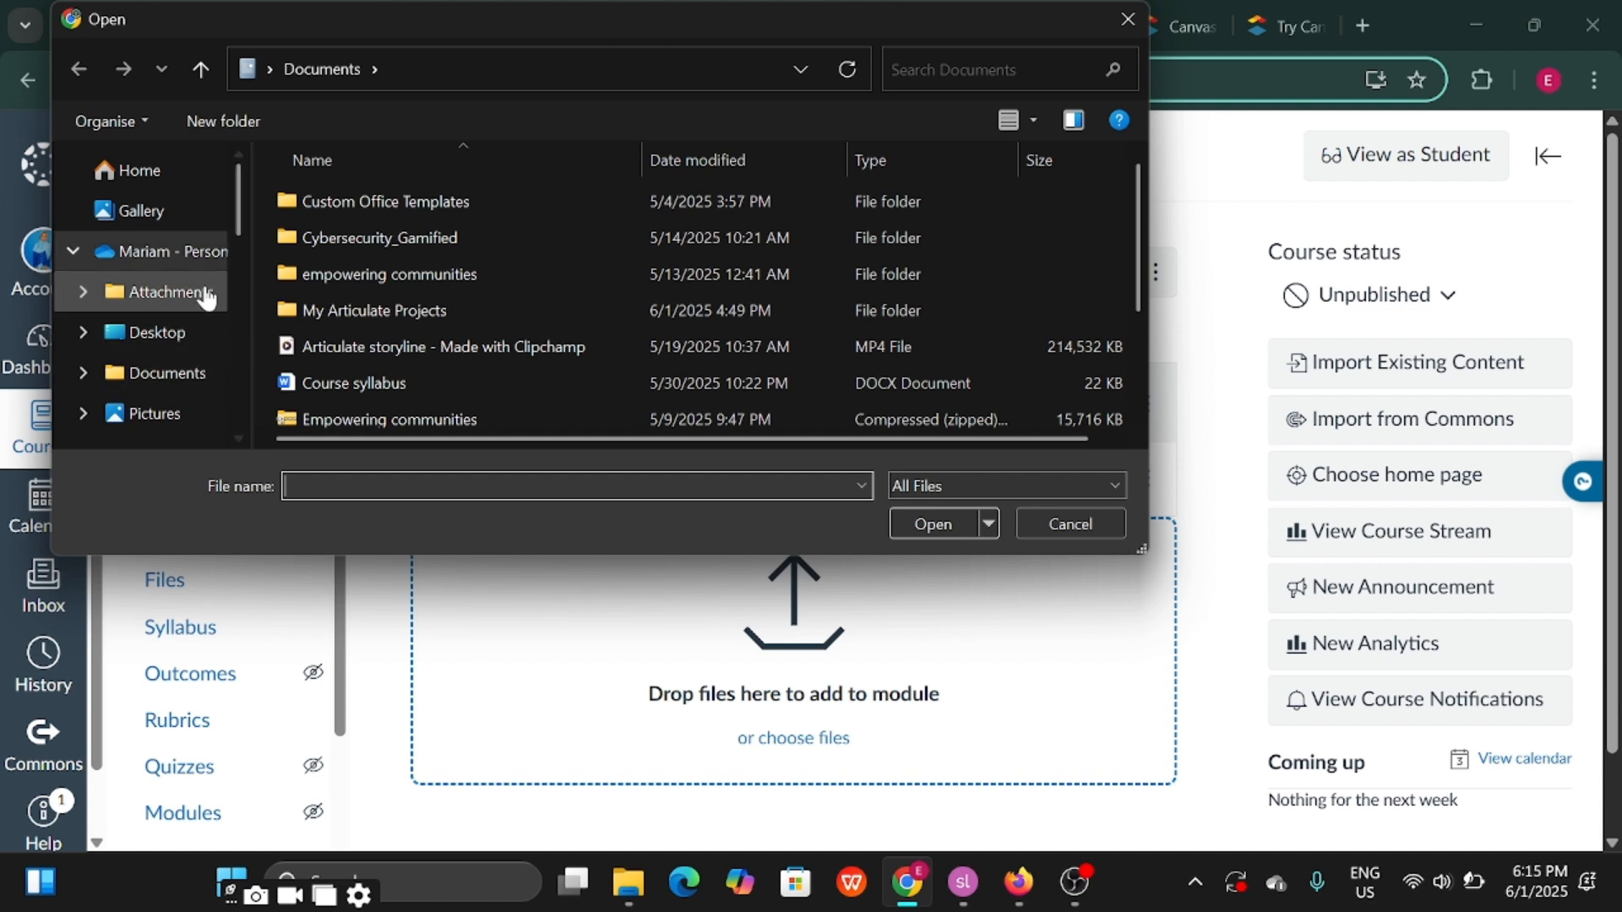
drag(221, 380, 231, 399)
scroll(231, 399, down, 5)
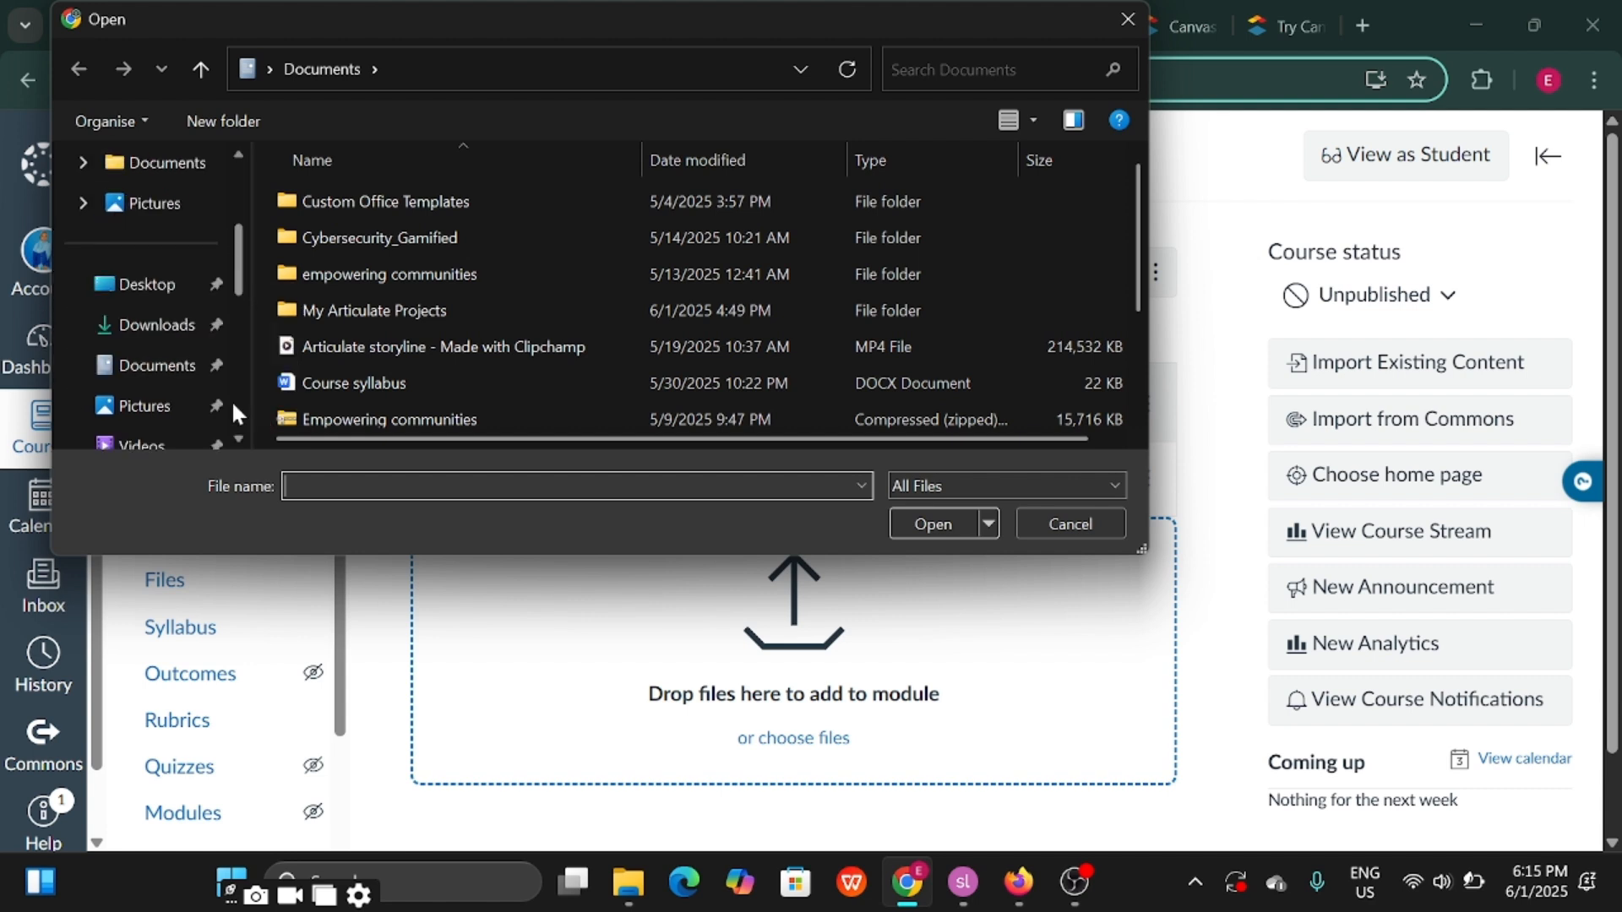
scroll(245, 159, up, 3)
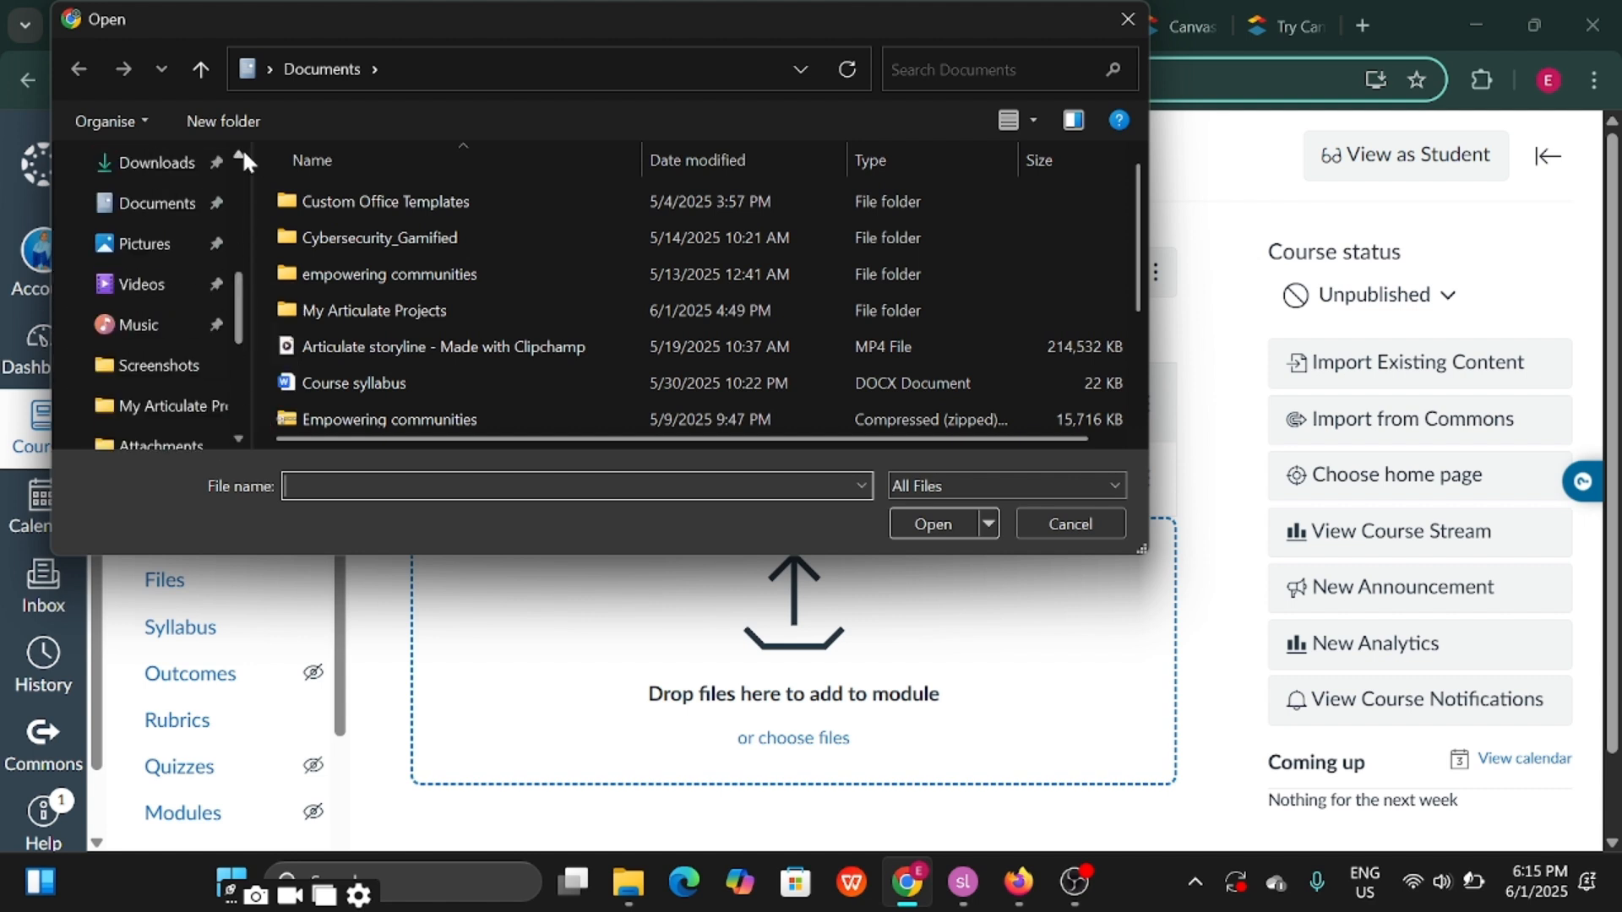
click(158, 246)
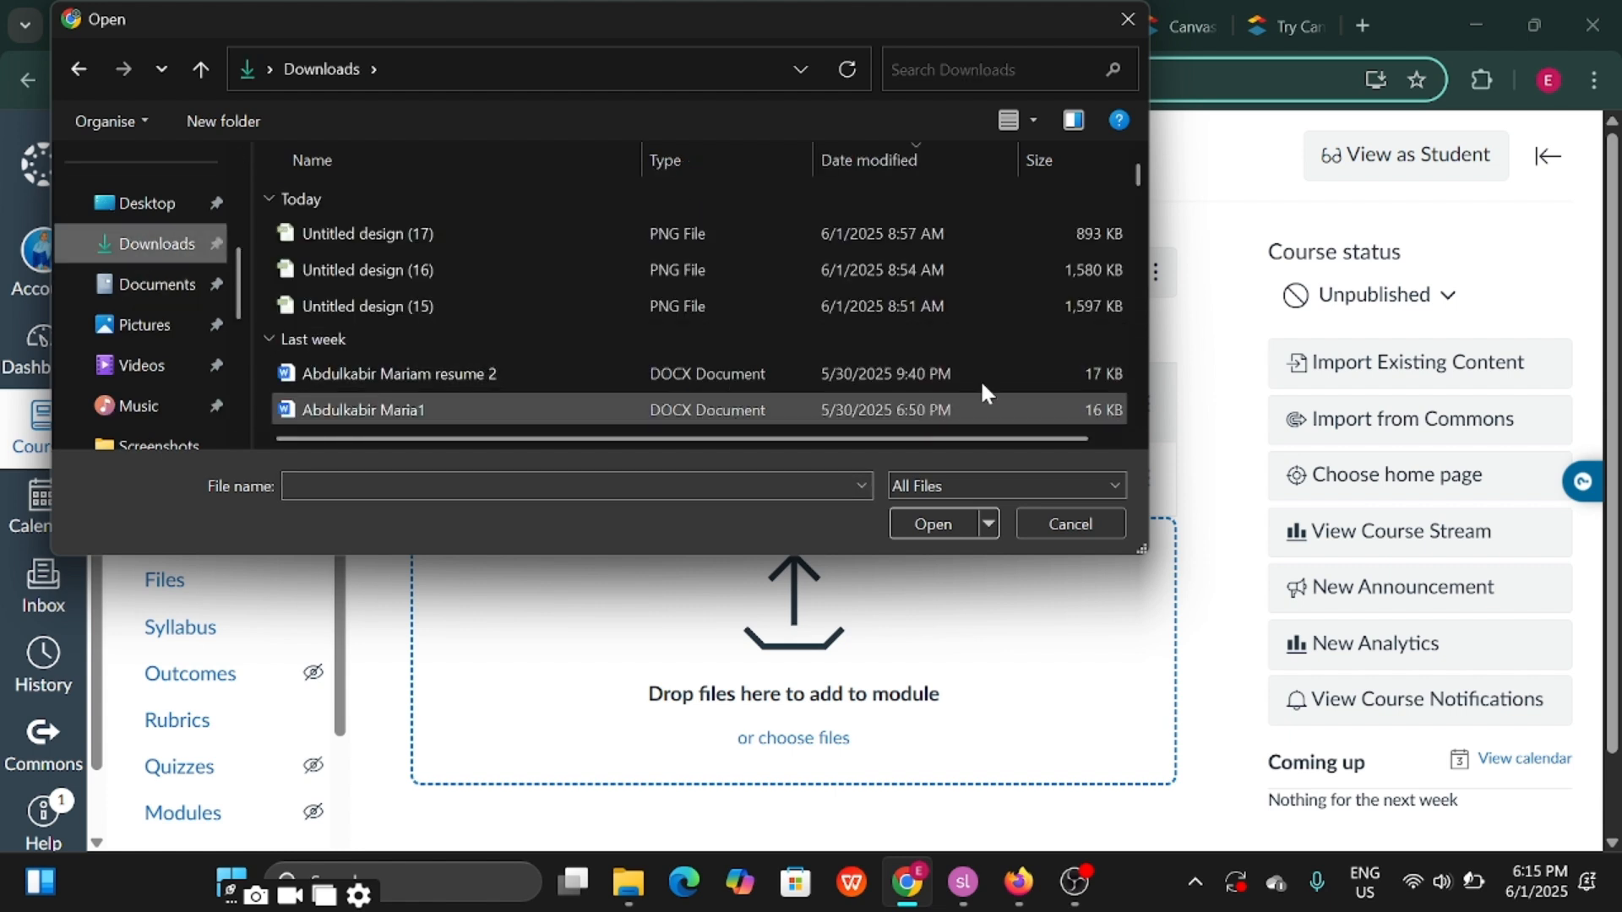
scroll(1137, 387, down, 3)
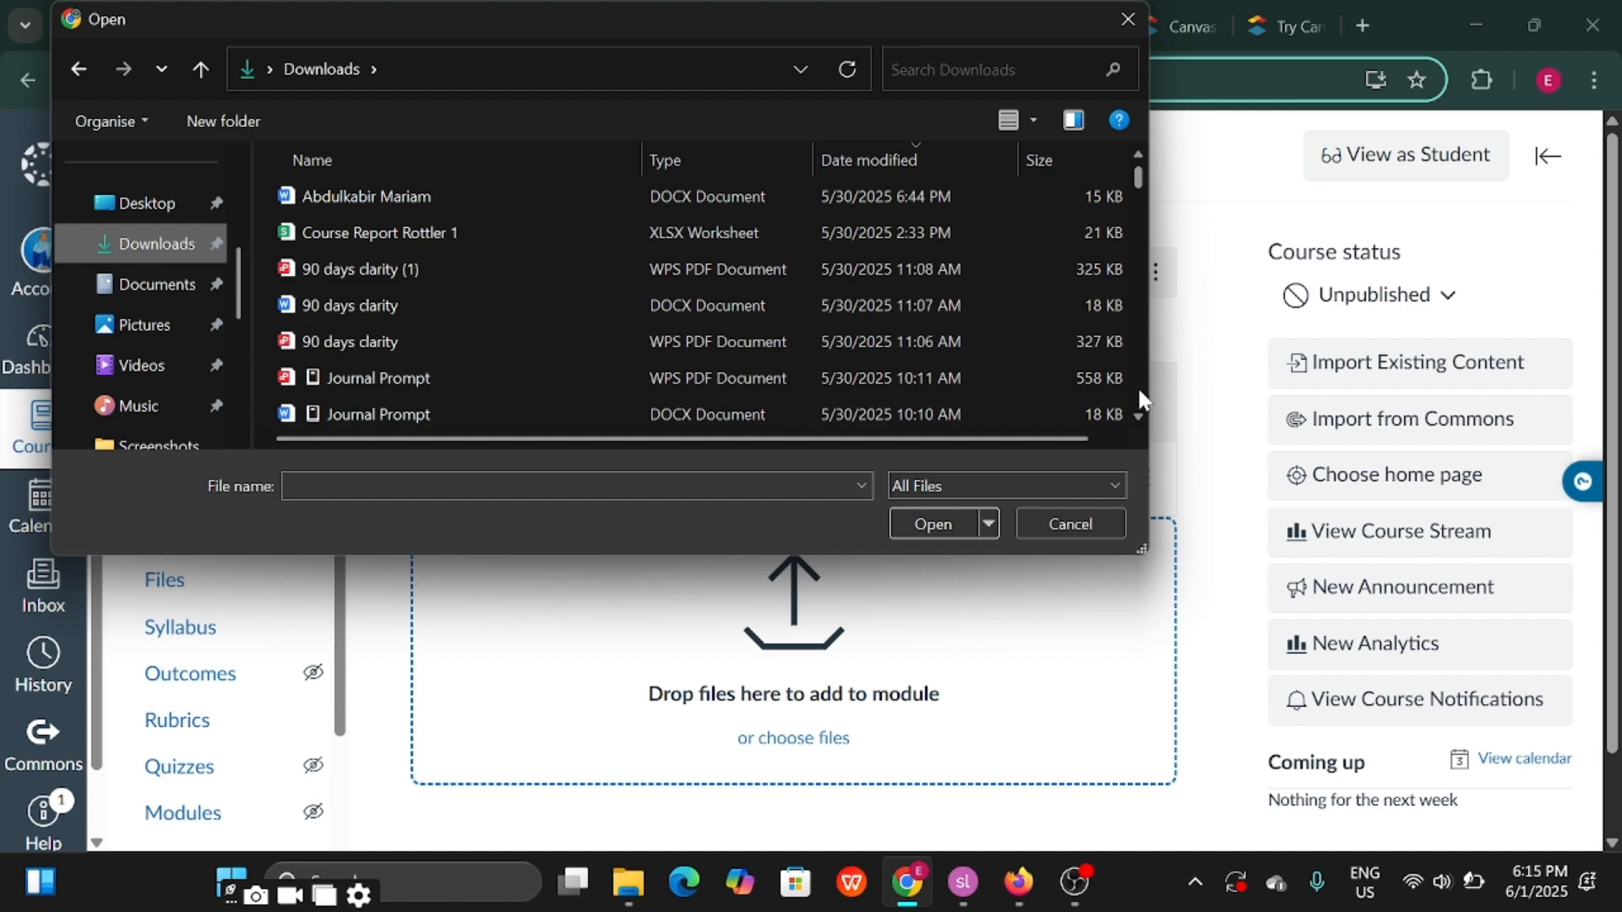
click(662, 350)
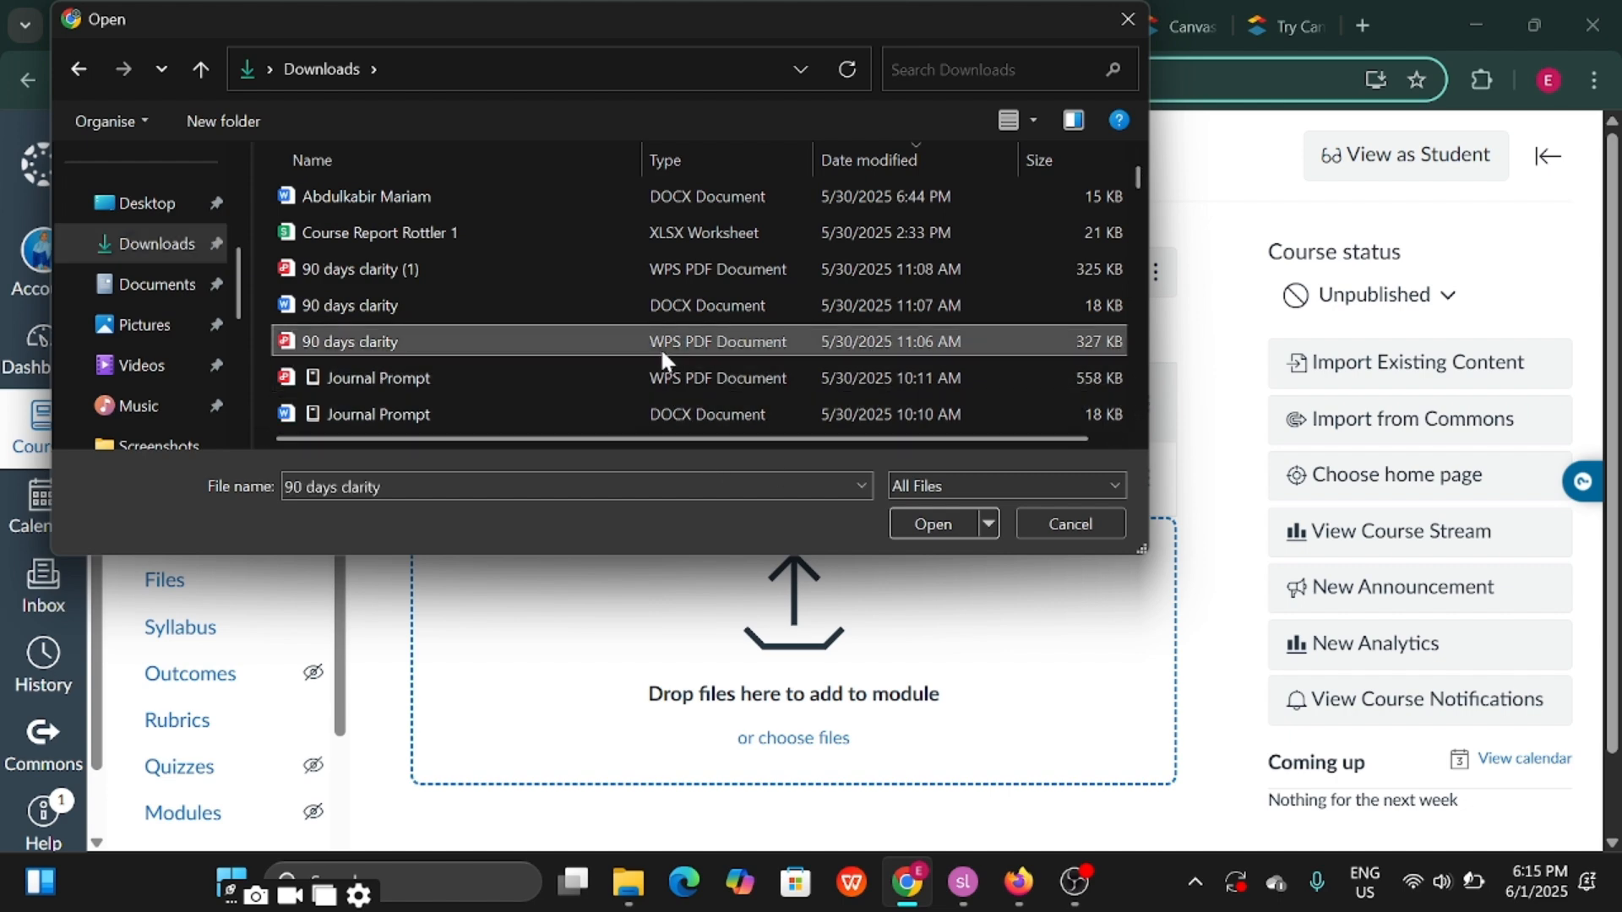
click(934, 522)
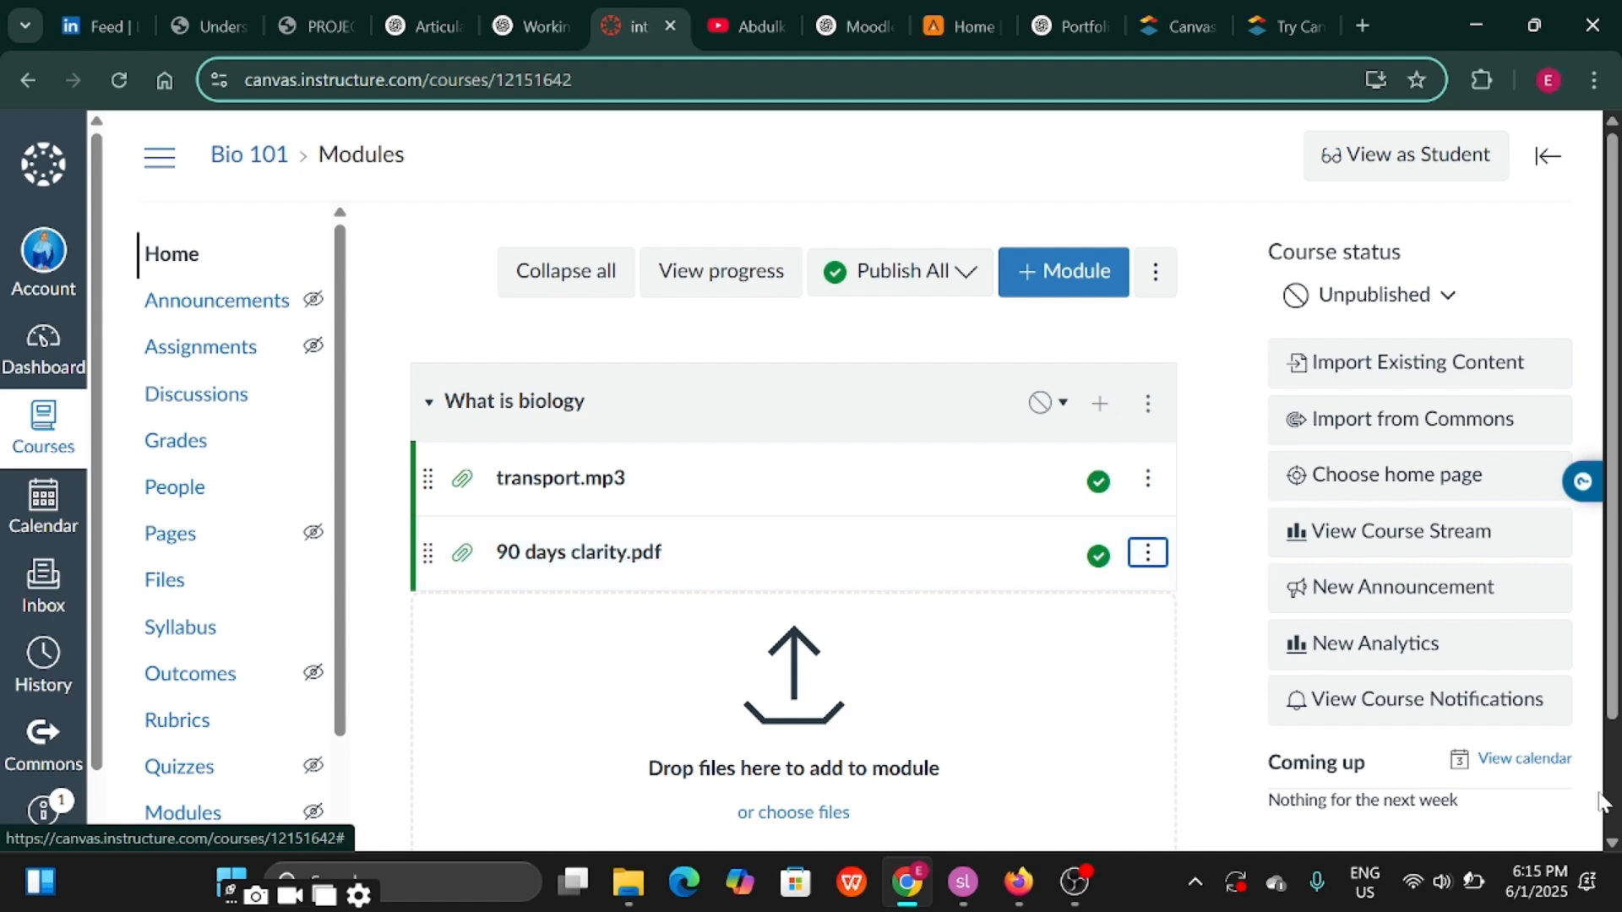
View the bulk publishing options for modules and open the "Publish modules only" notice, closing it without continuing
scroll(977, 561, down, 2)
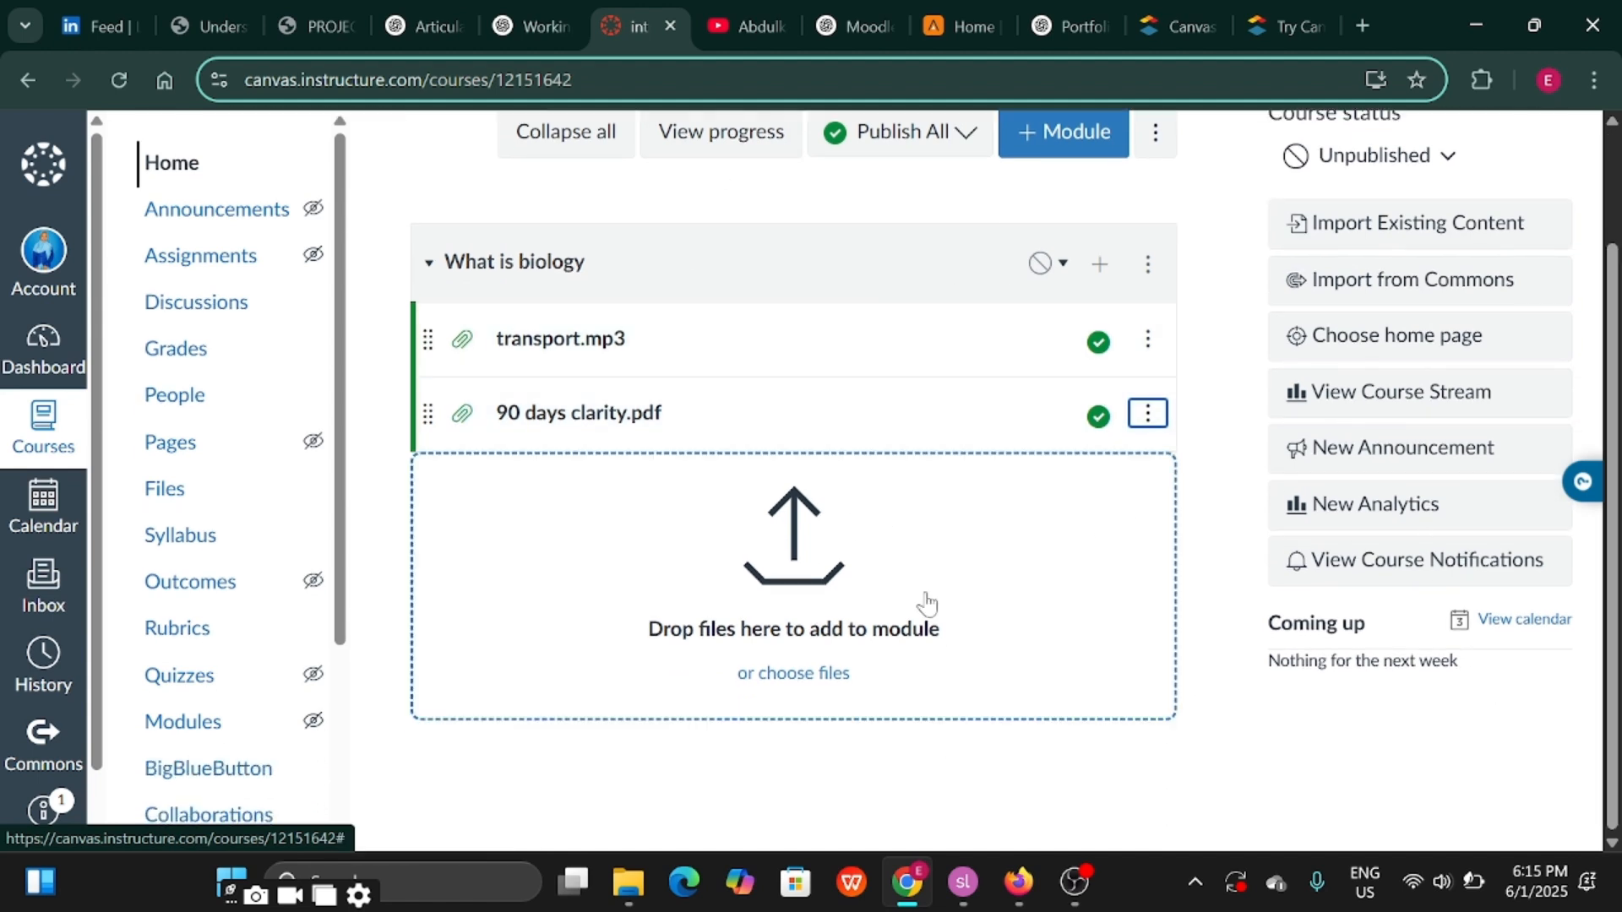
scroll(1051, 369, up, 2)
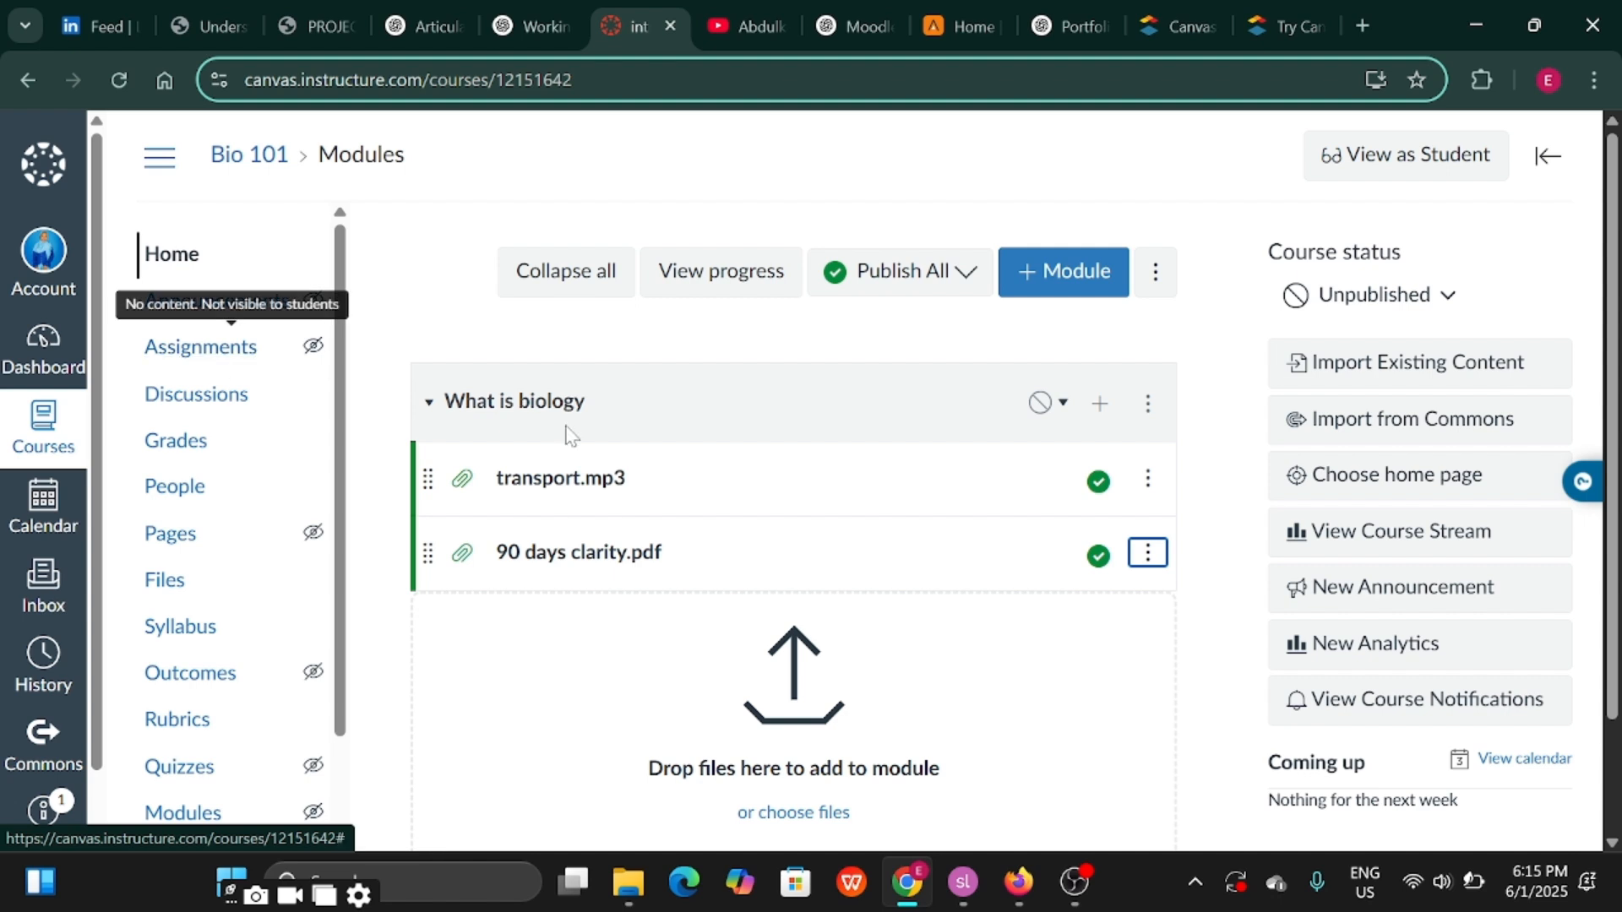
click(877, 301)
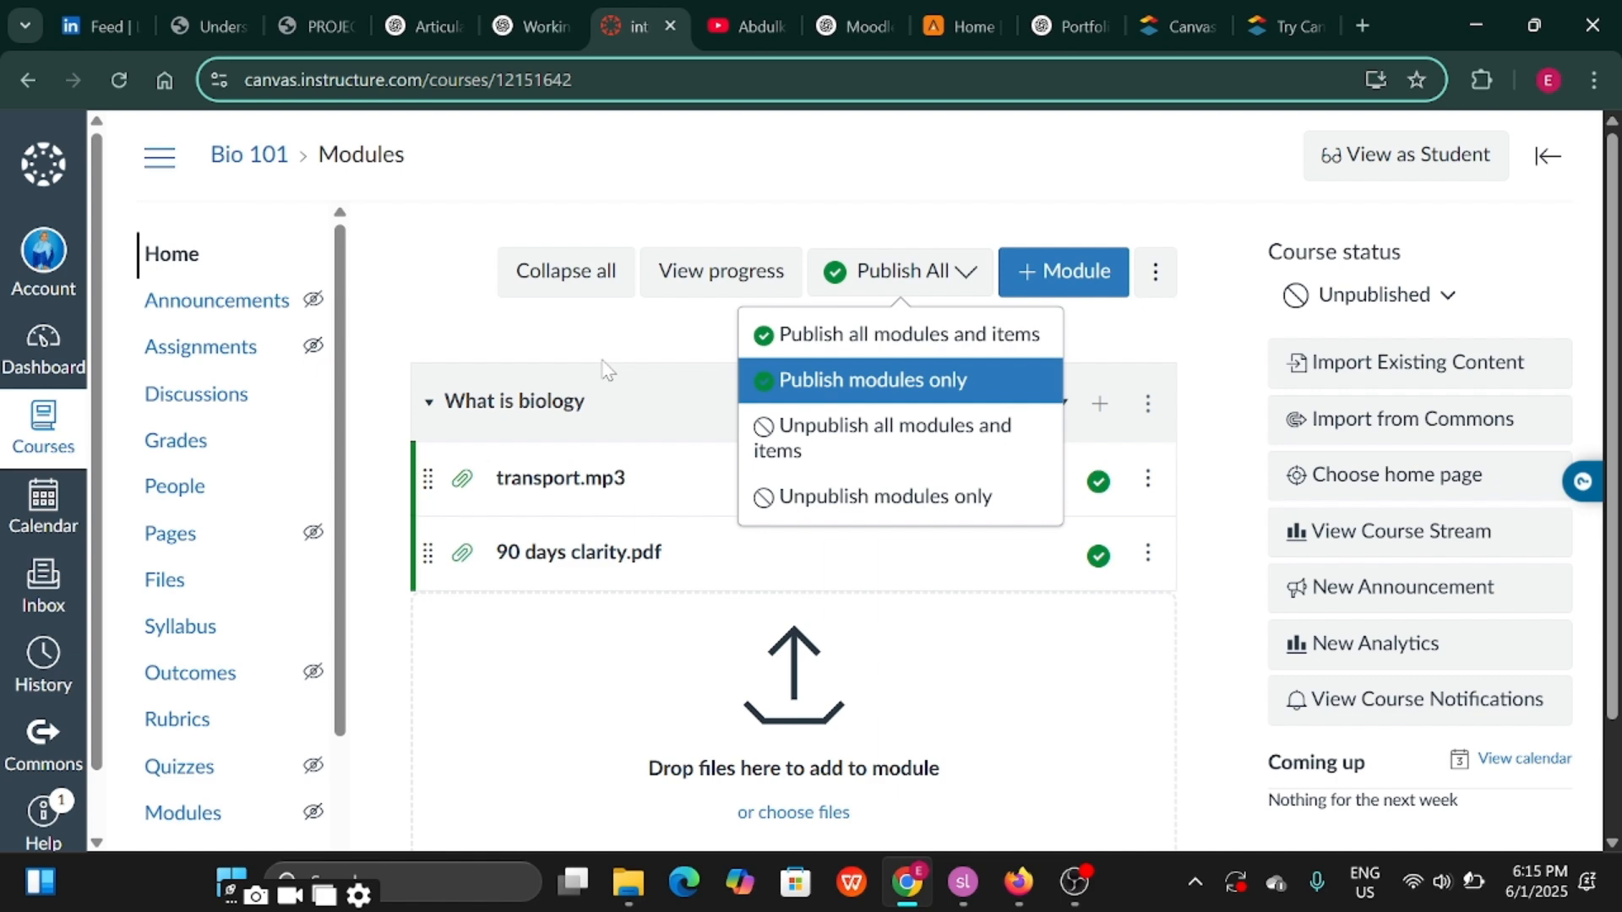
click(833, 379)
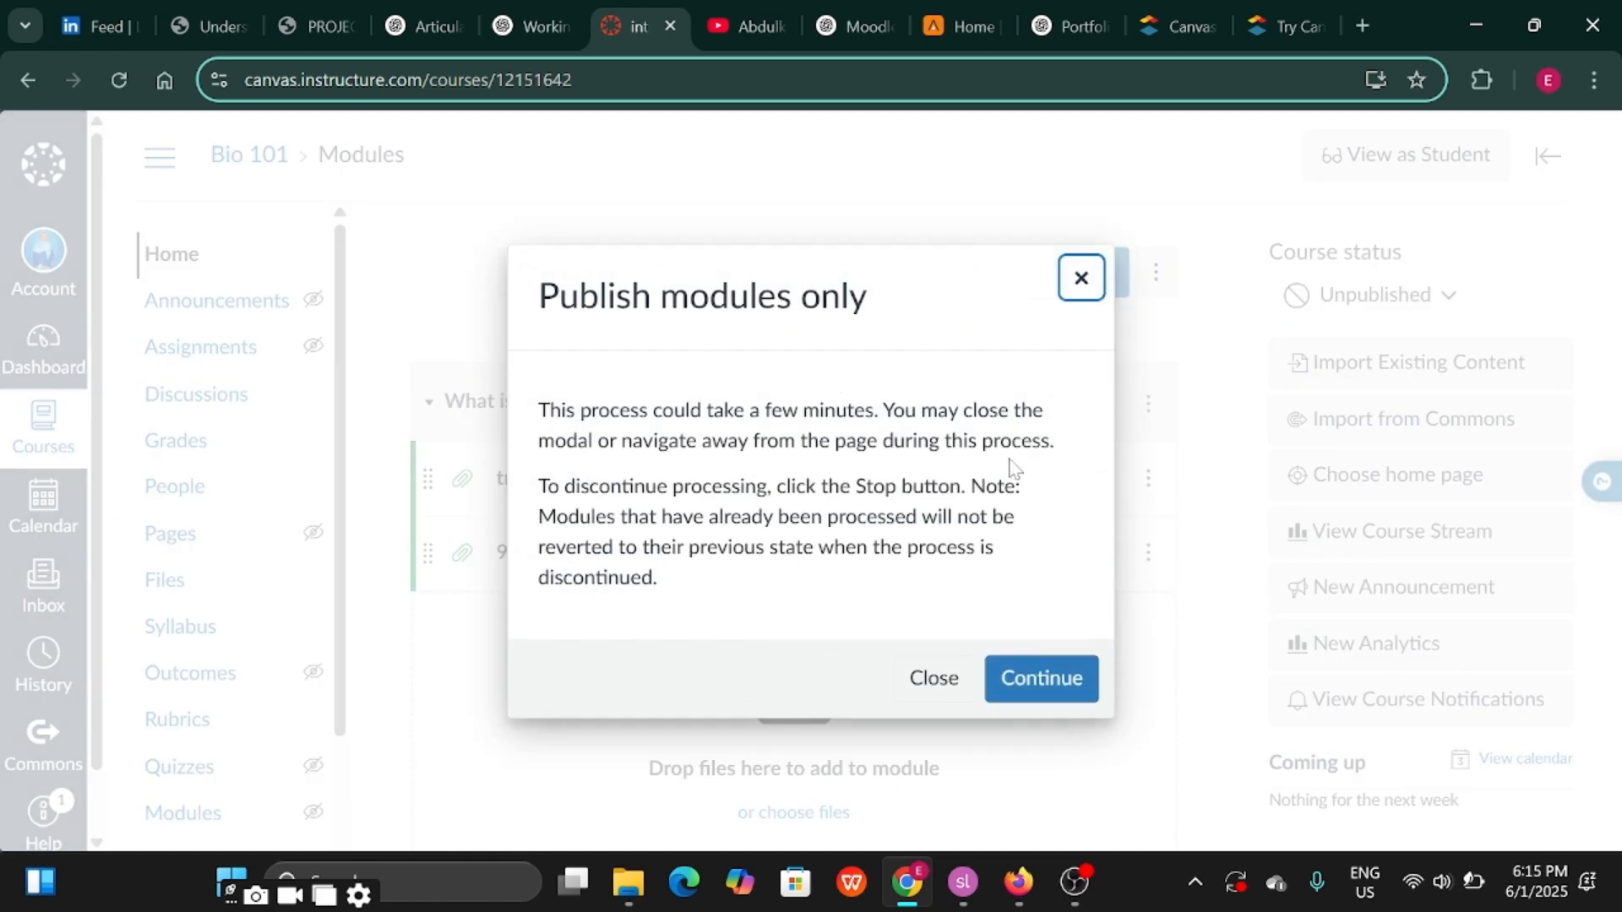
click(1086, 284)
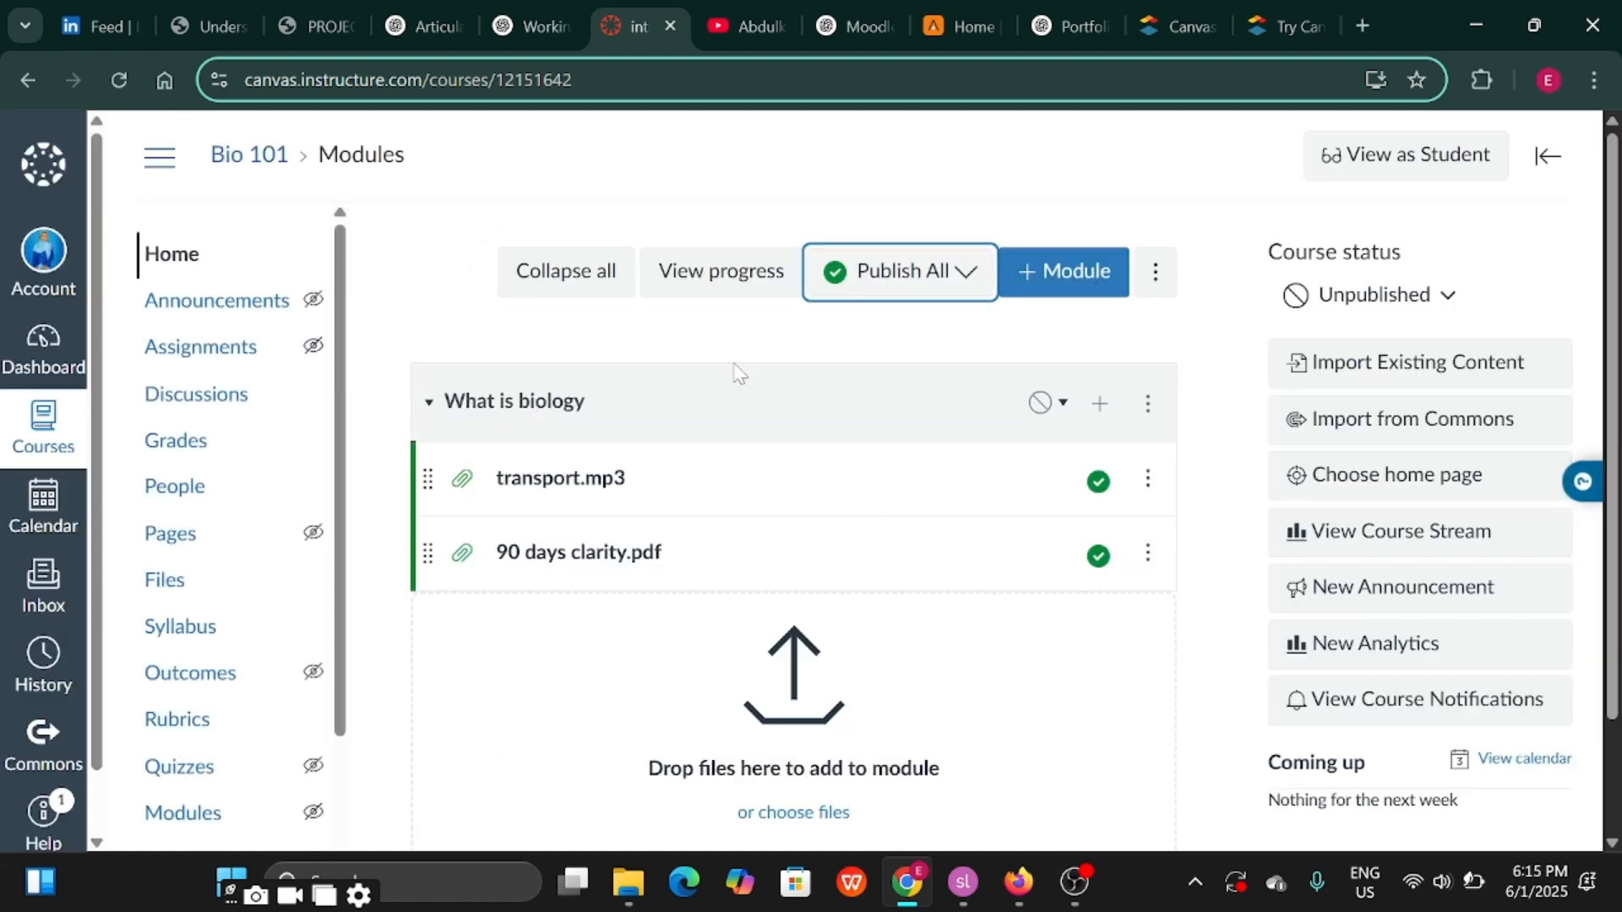
Open the Bio 101 Announcements page and dismiss its introductory help text
click(236, 306)
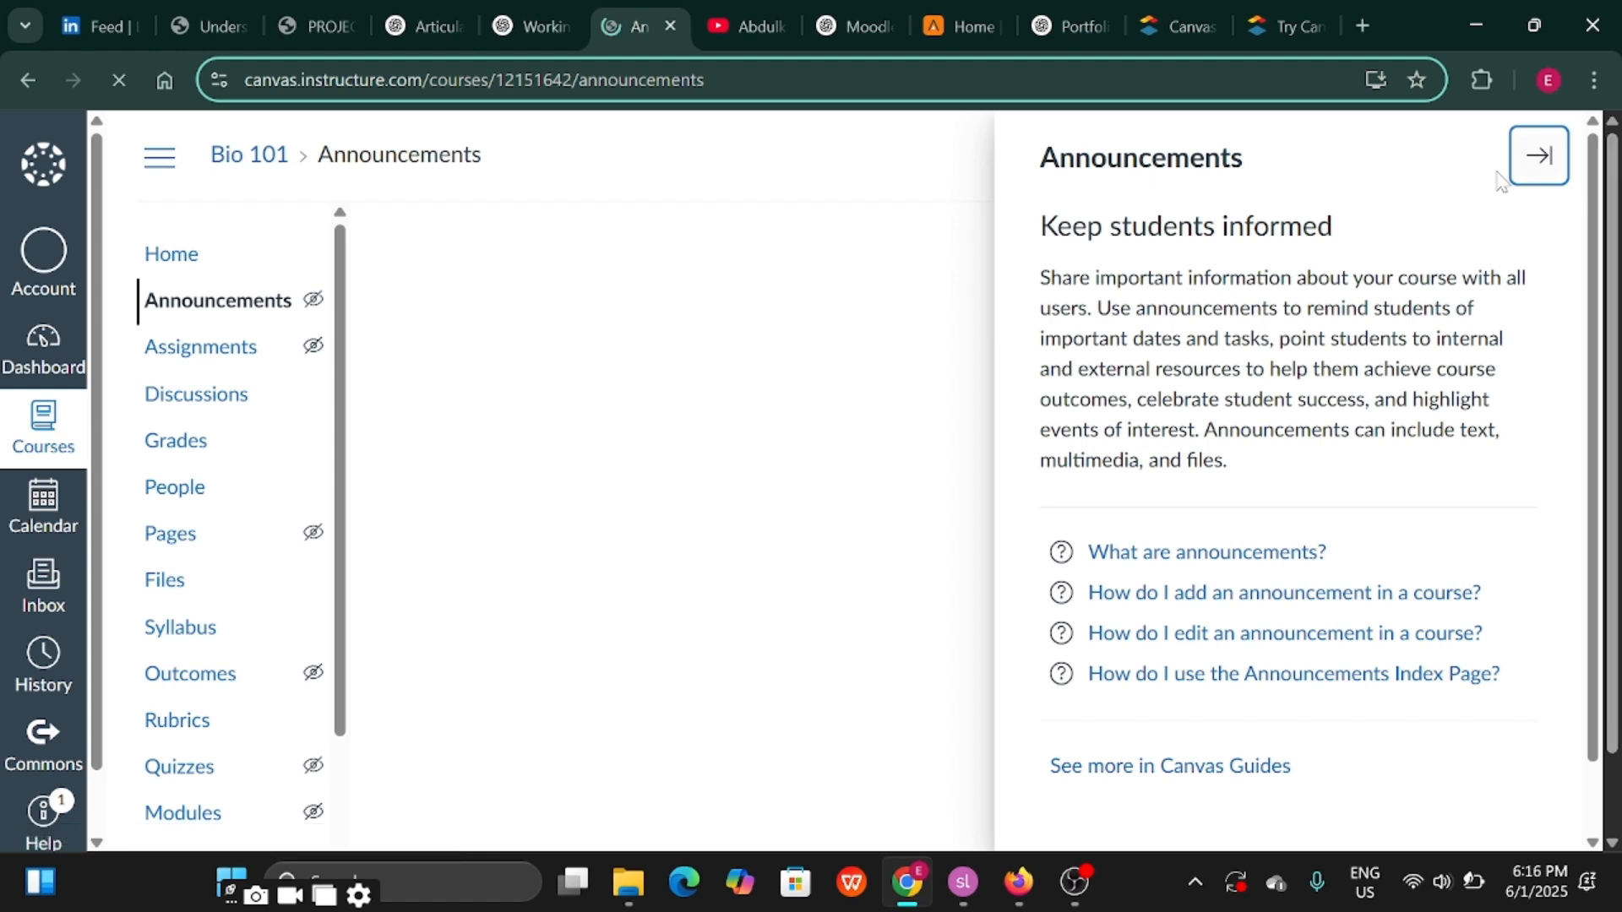
click(1538, 156)
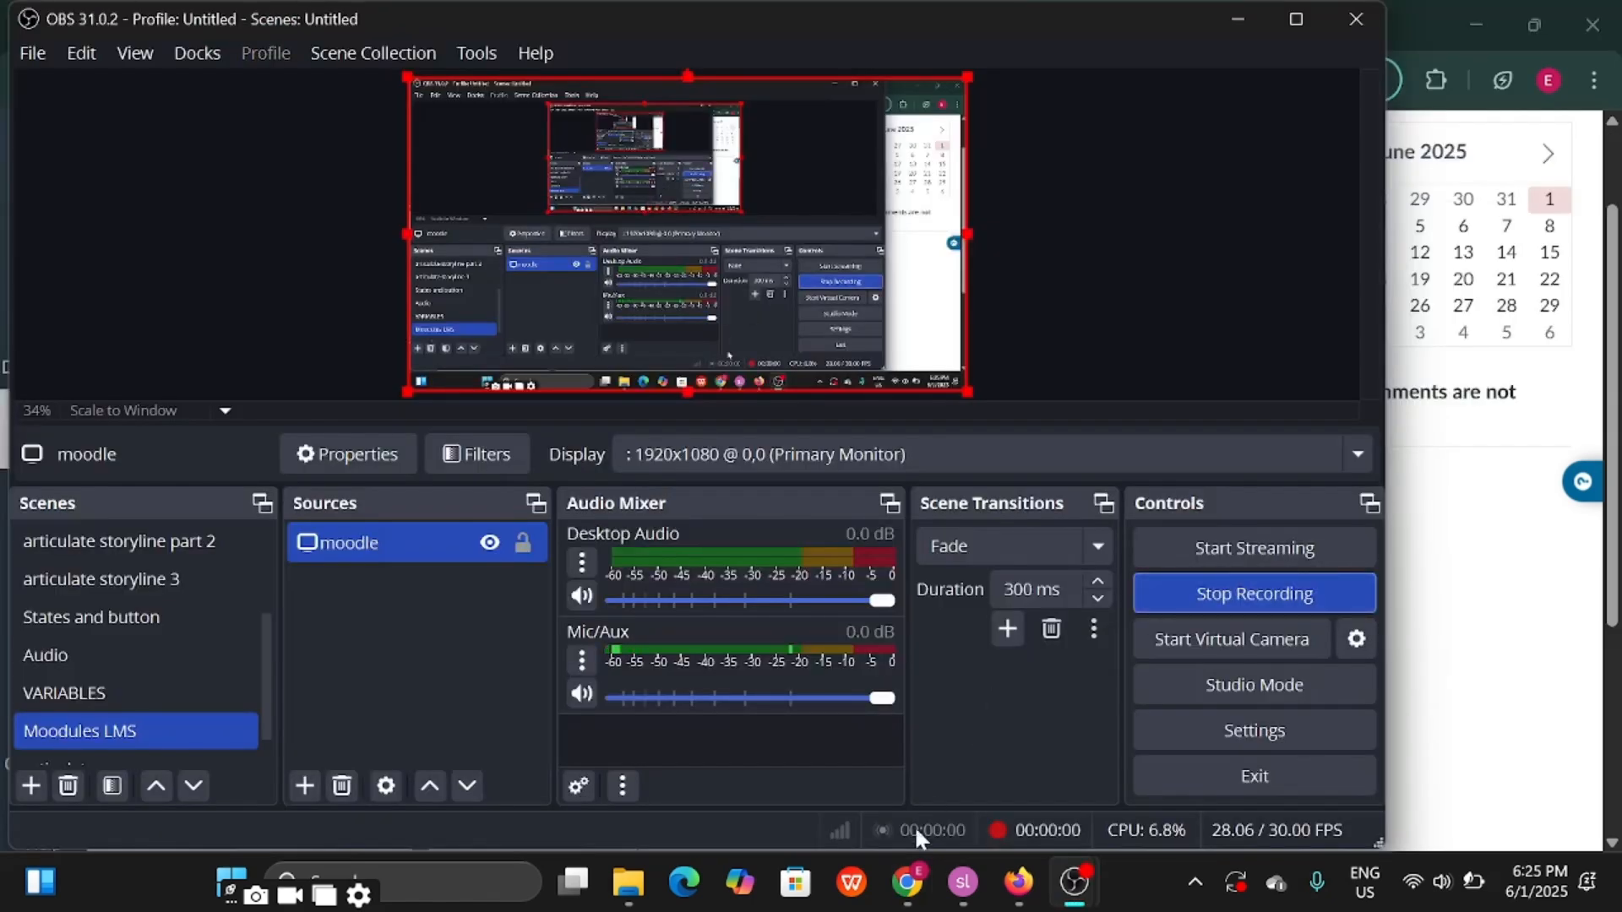
Switch from OBS to the Canvas syllabus editor in Chrome and paste the copied Introduction to Biology syllabus into the description
click(906, 894)
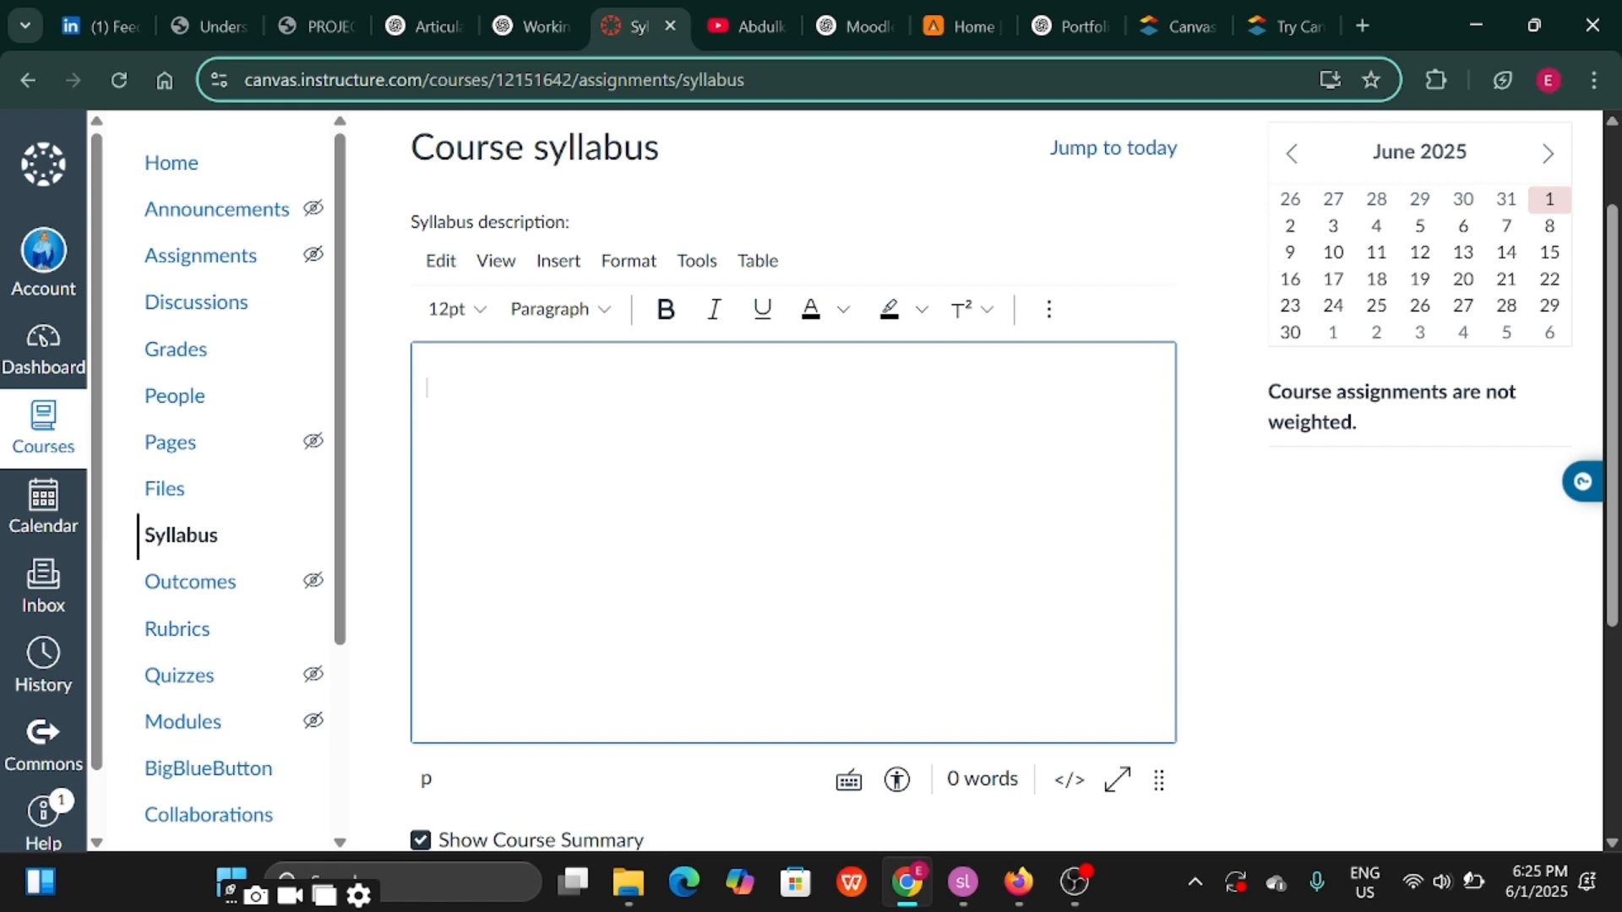
right_click(537, 389)
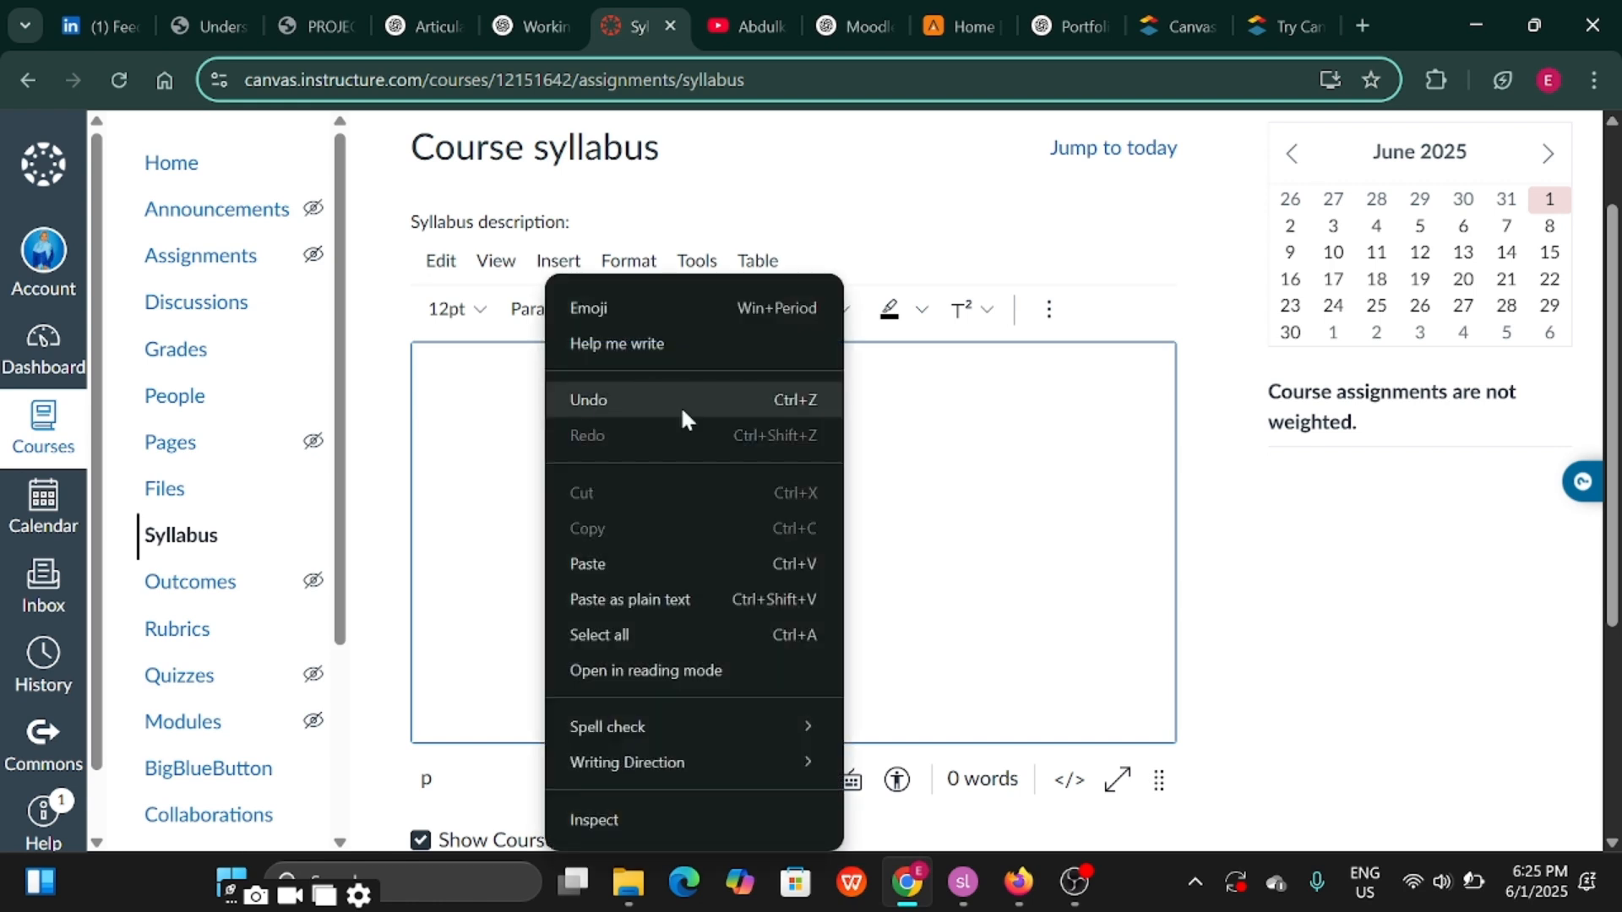
click(612, 587)
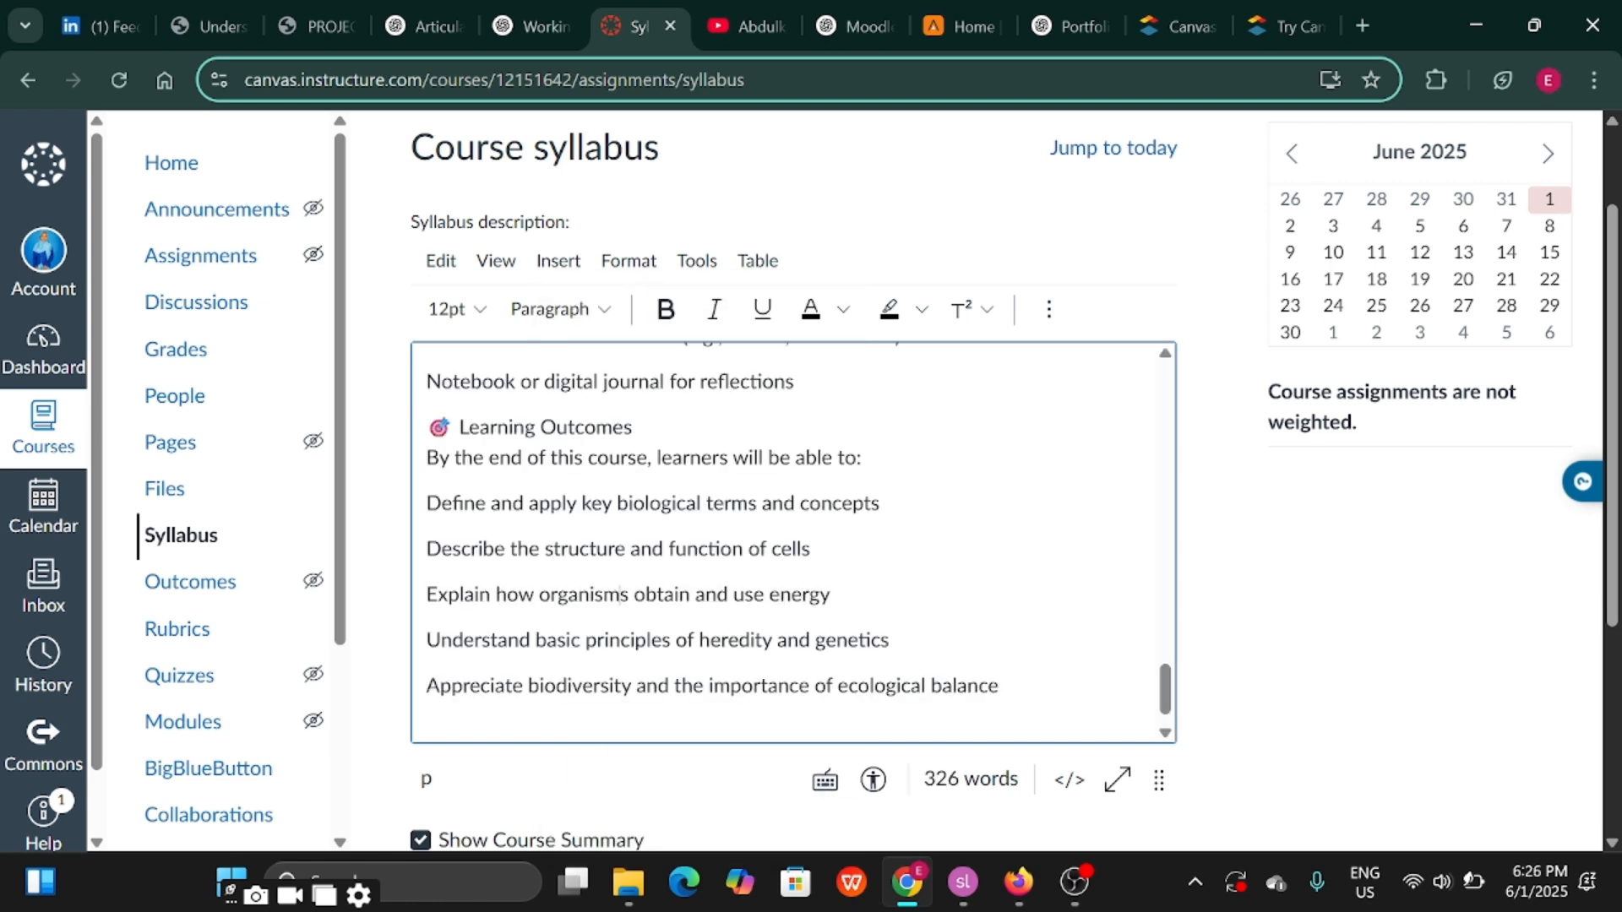
Review the pasted syllabus description from the course objective through the modules, assessments, recommended materials and learning outcomes
scroll(614, 549, up, 15)
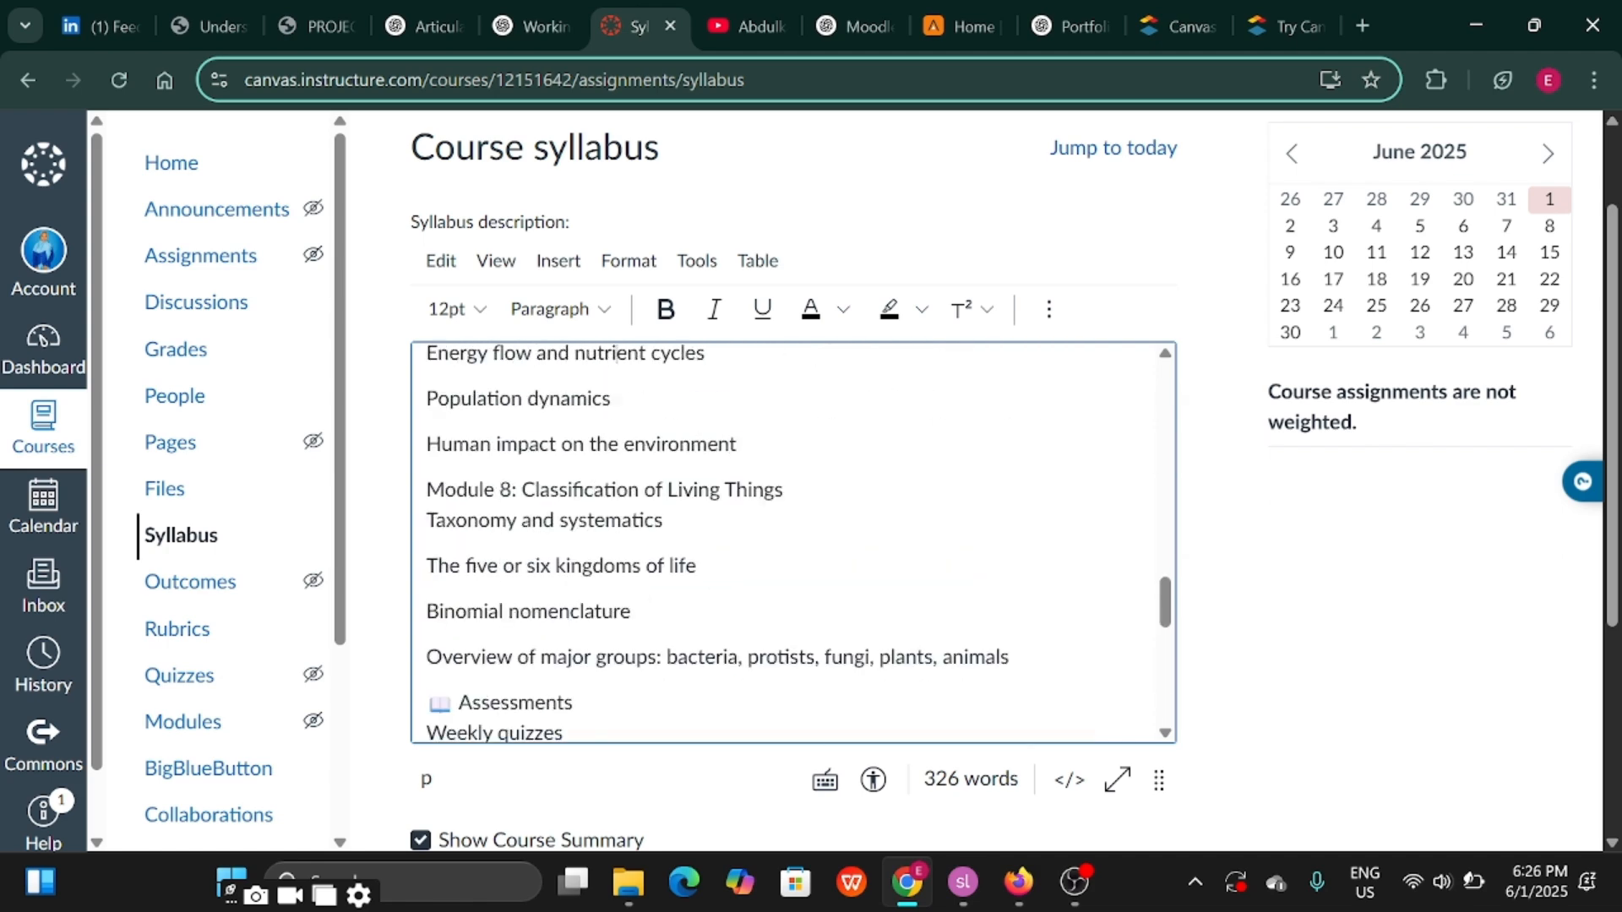
scroll(625, 353, up, 4)
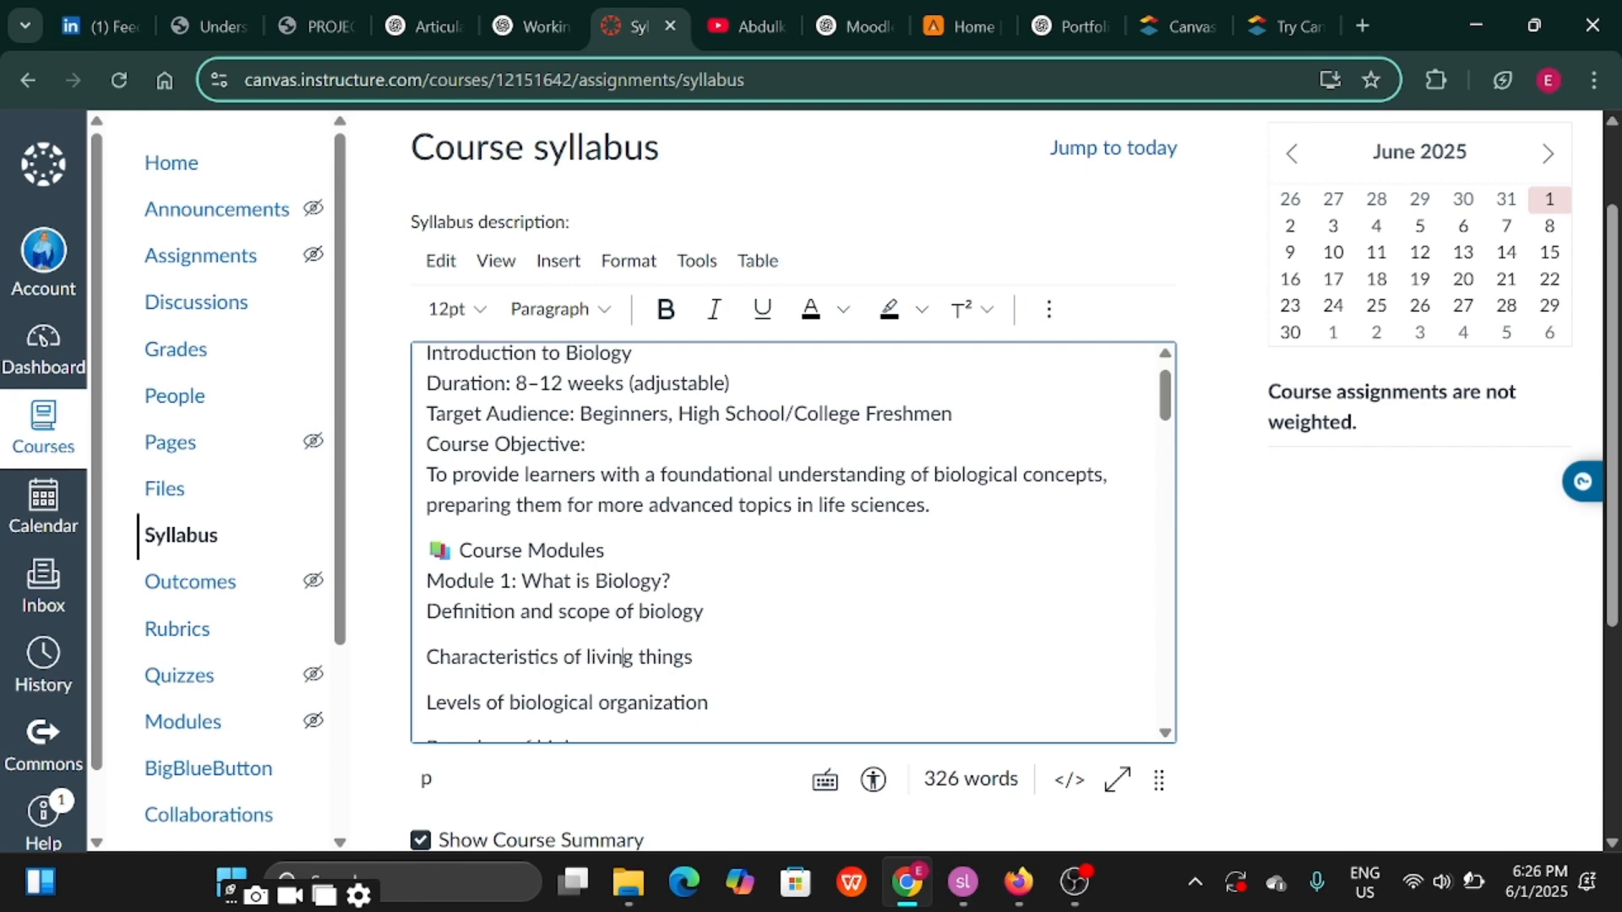
scroll(622, 657, down, 7)
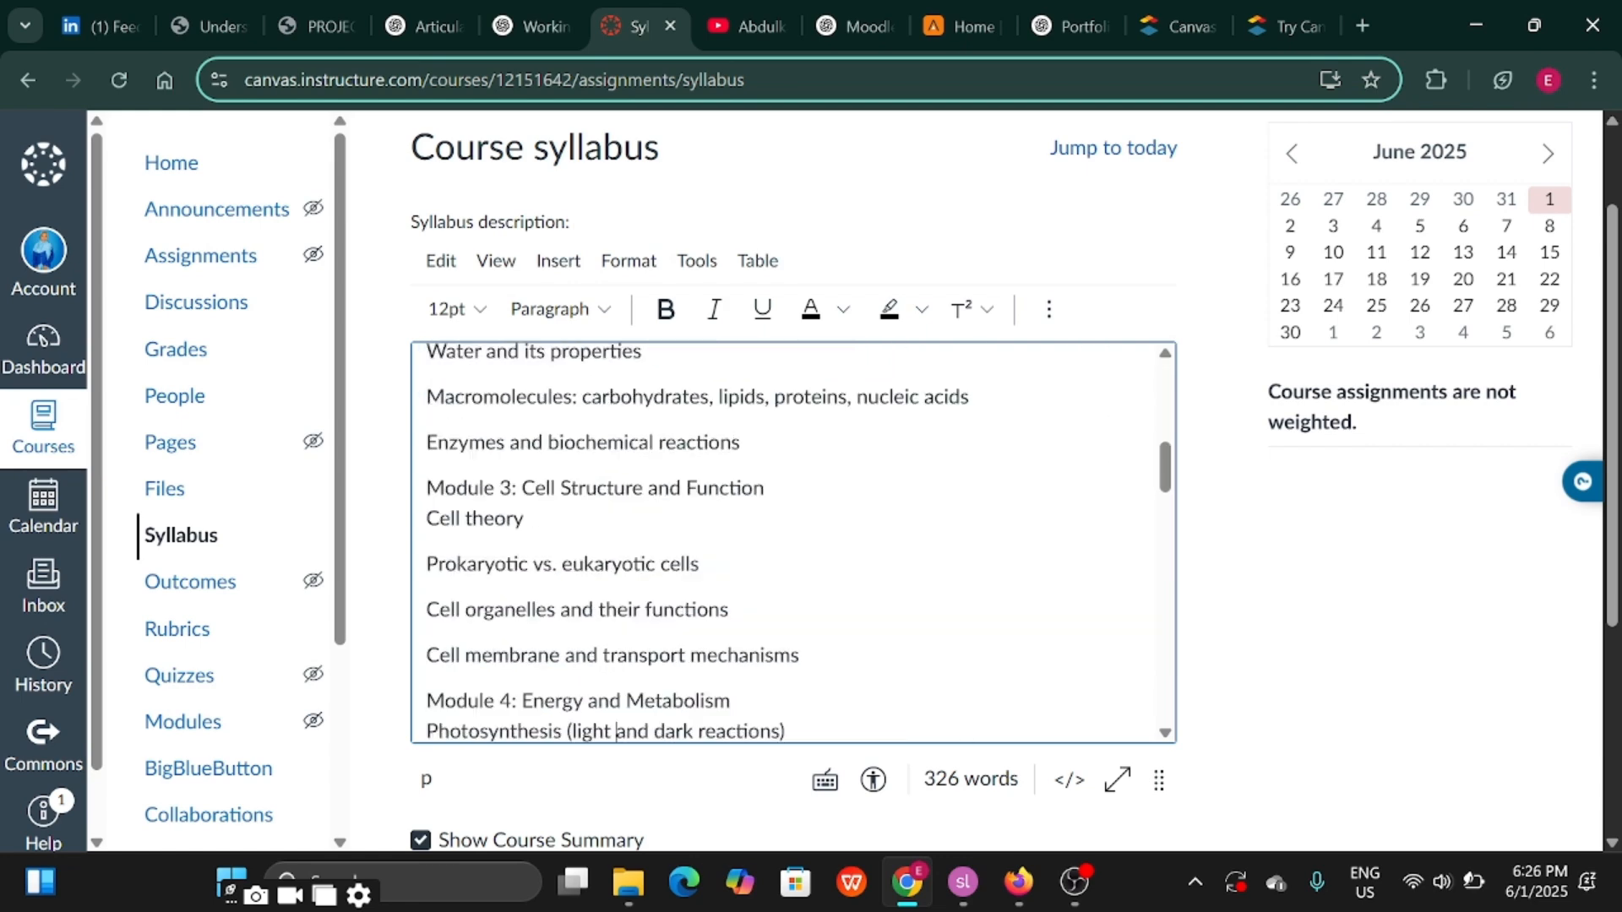
scroll(616, 731, down, 7)
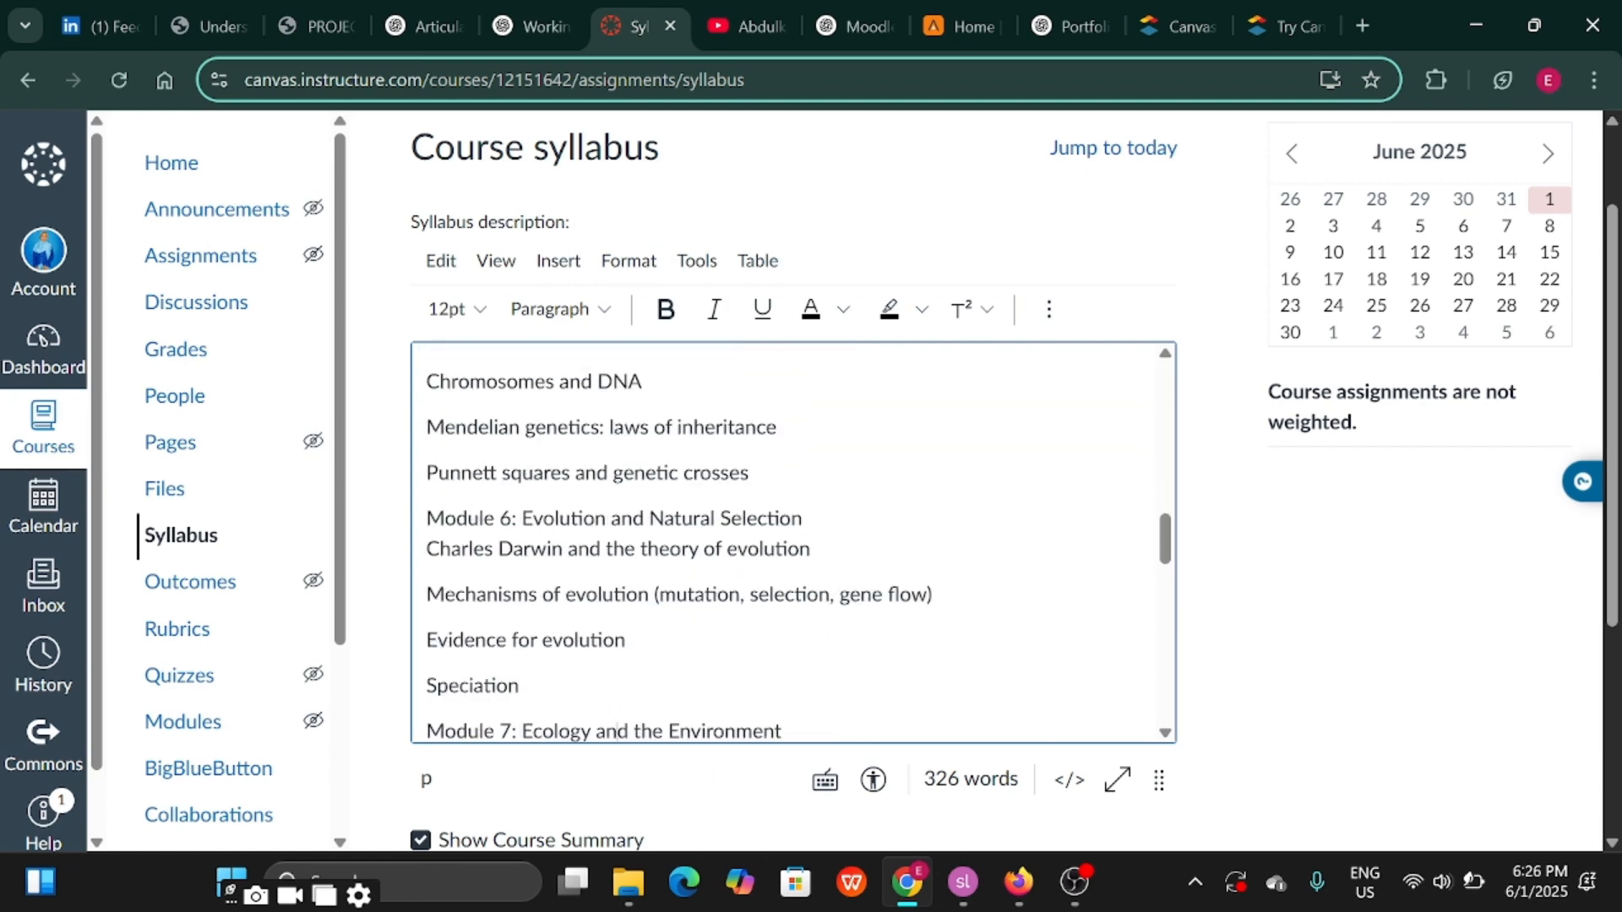
scroll(616, 730, down, 7)
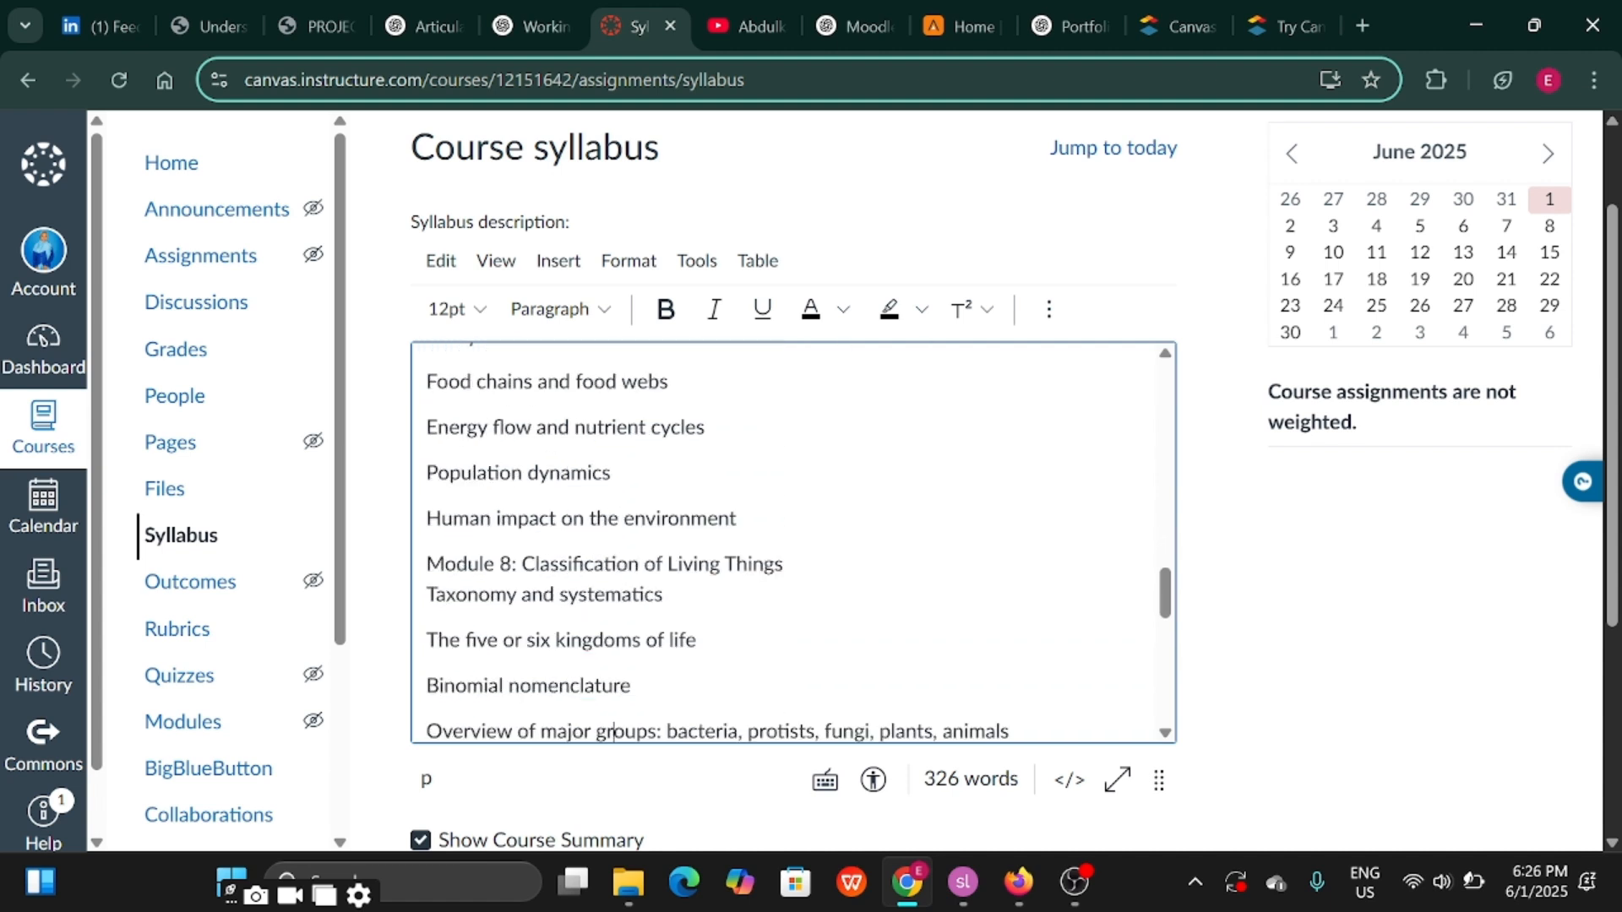
scroll(614, 730, down, 5)
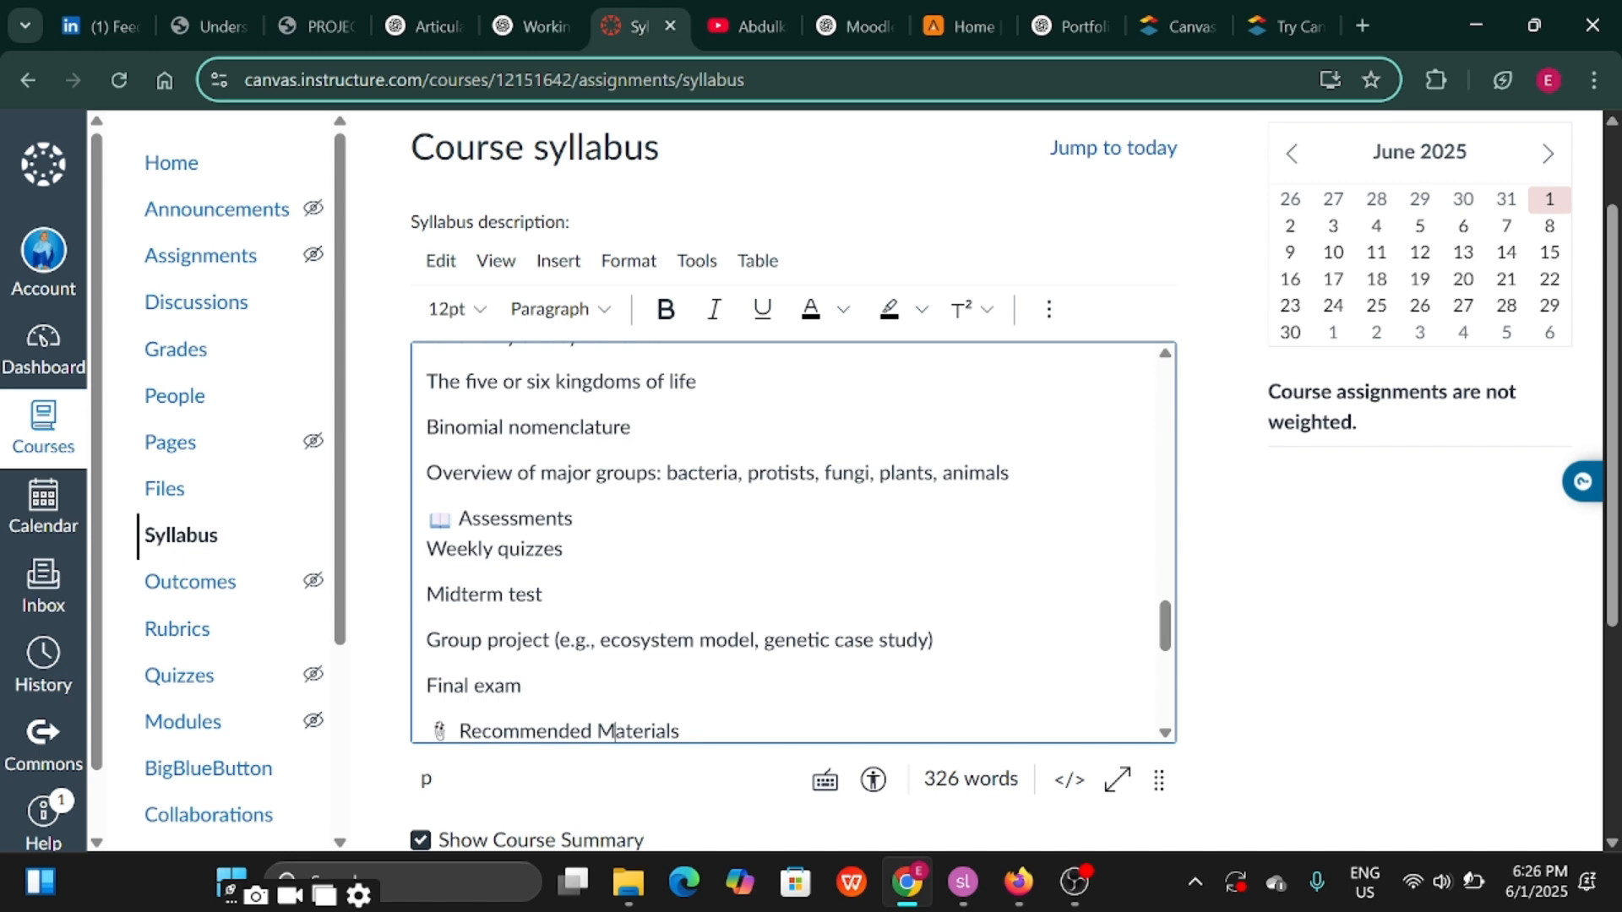
scroll(615, 730, down, 5)
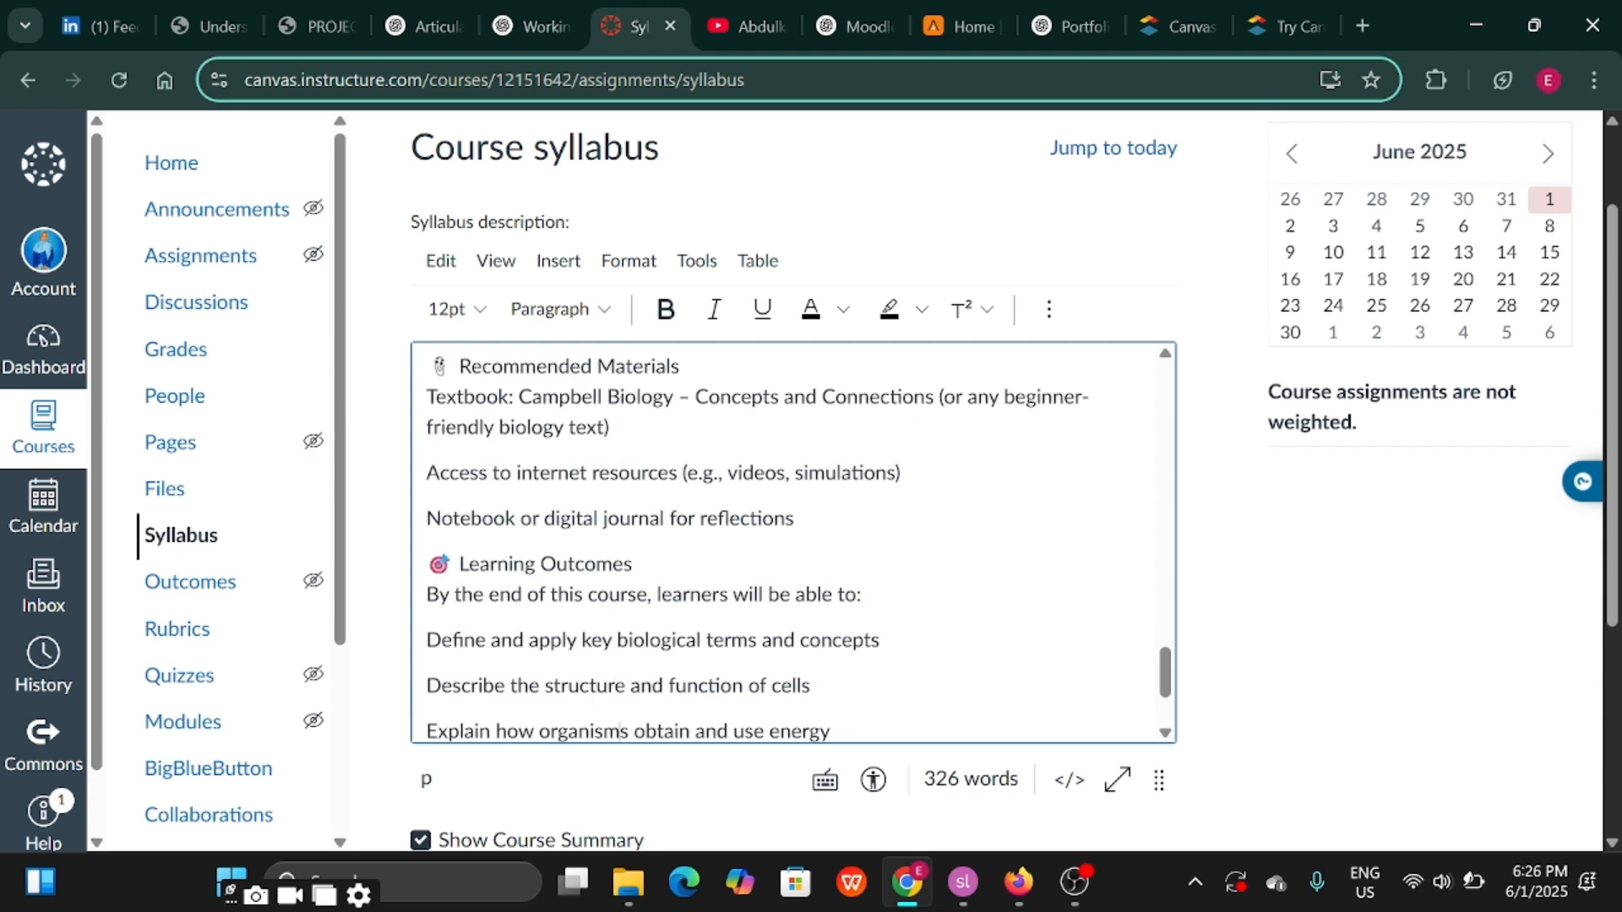
scroll(623, 729, down, 2)
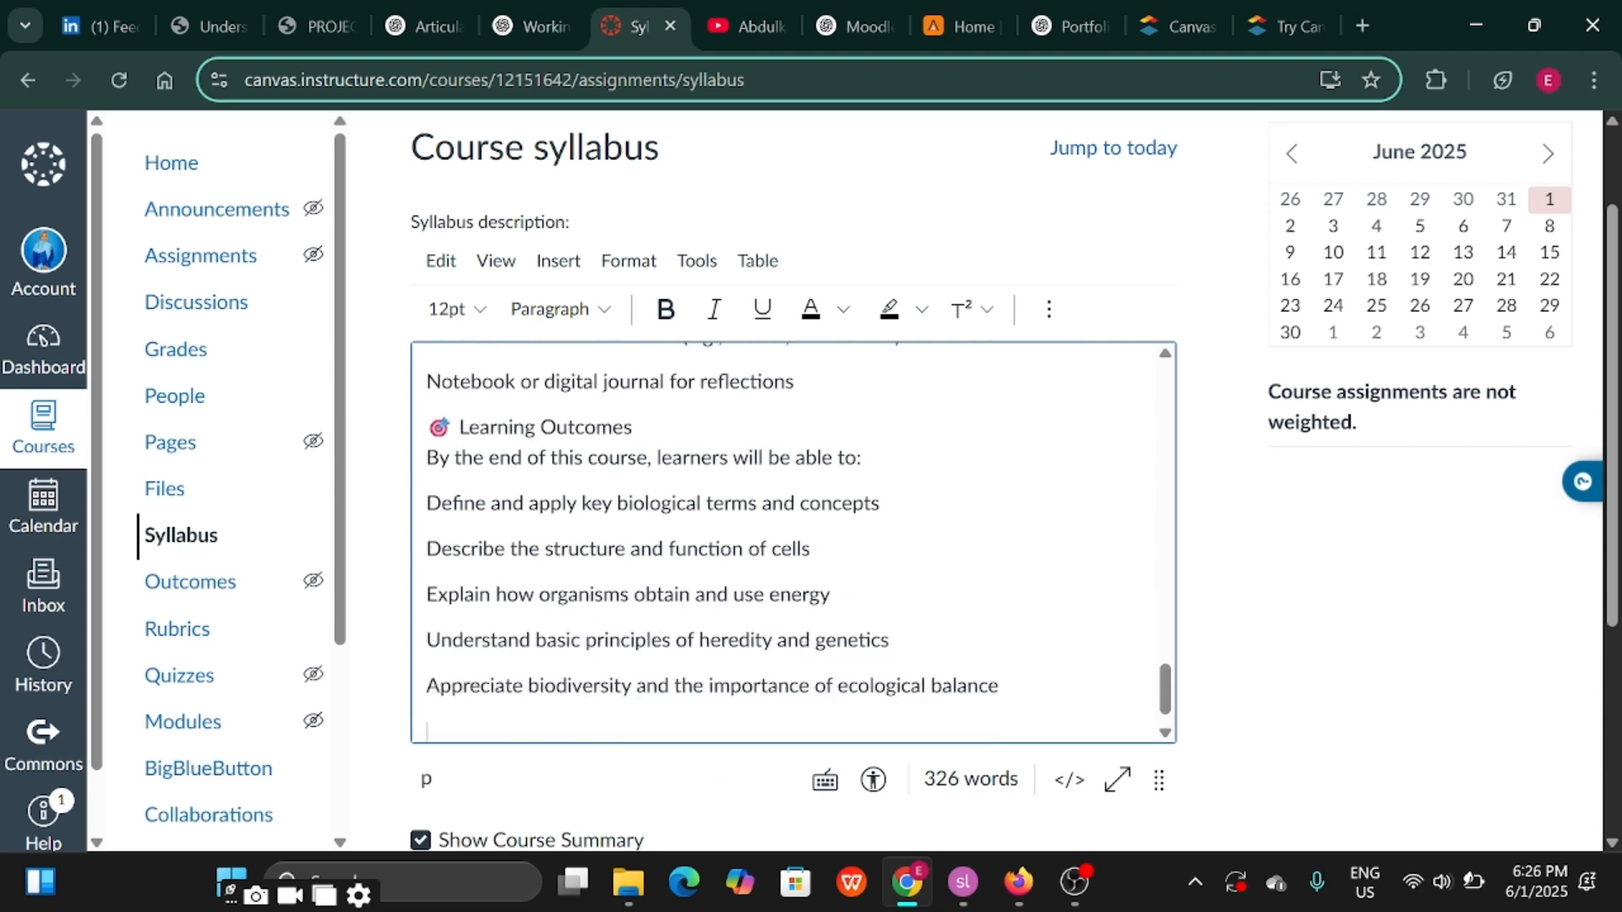
Remove the target emoji before the Learning Outcomes heading, add a blank line above it, and put its introductory sentence in a separate paragraph
key(Return)
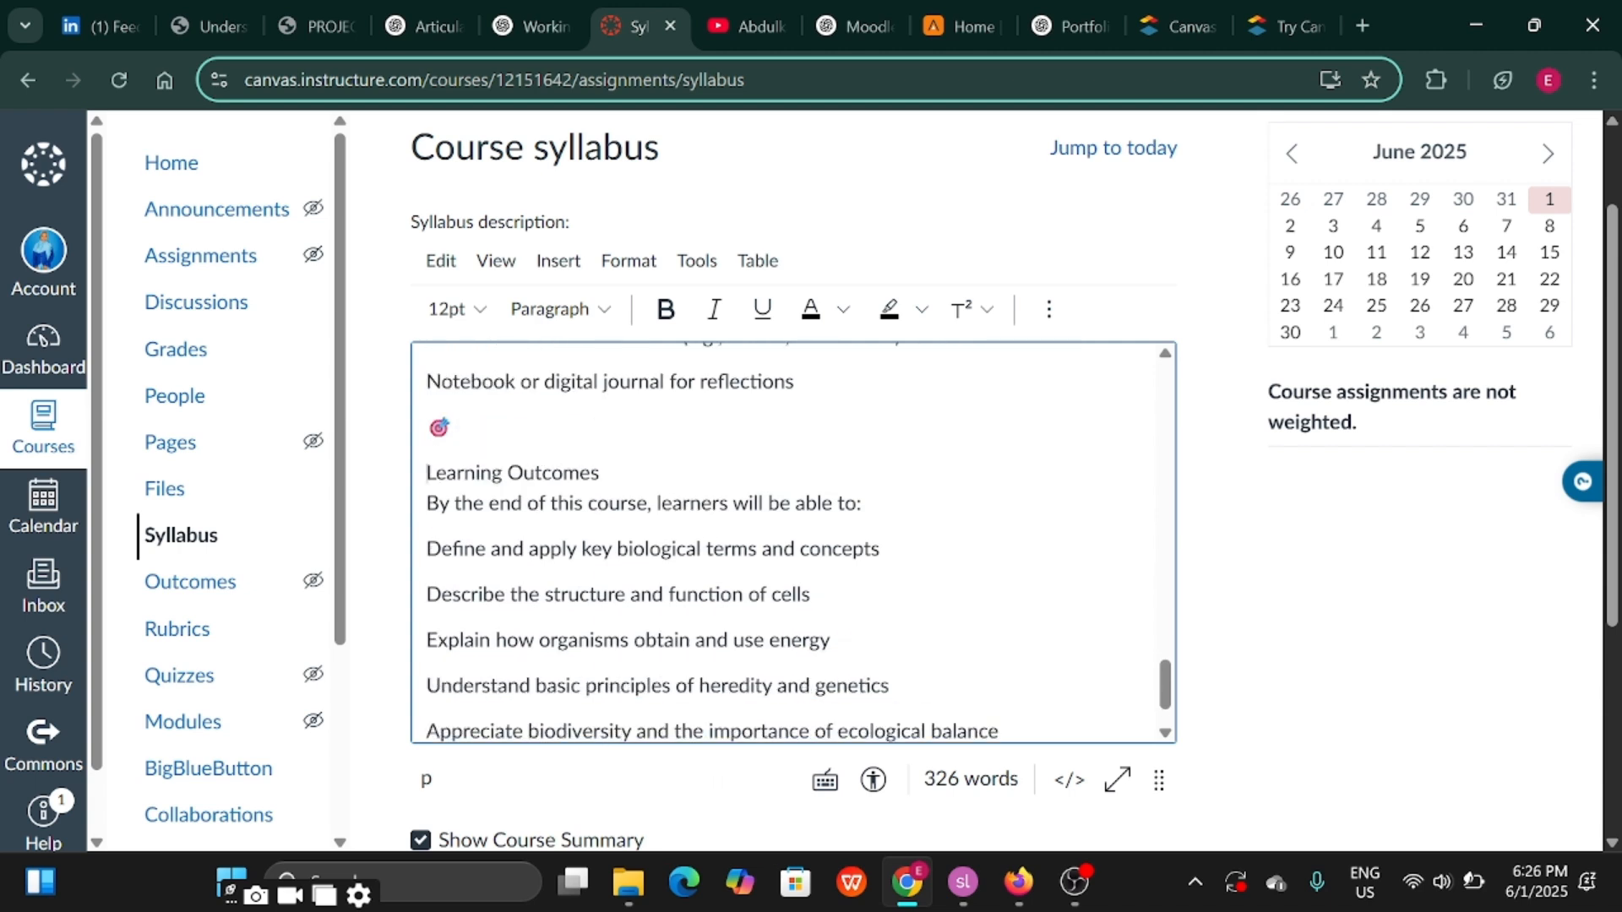
key(BackSpace)
key(BackSpace)
key(BackSpace)
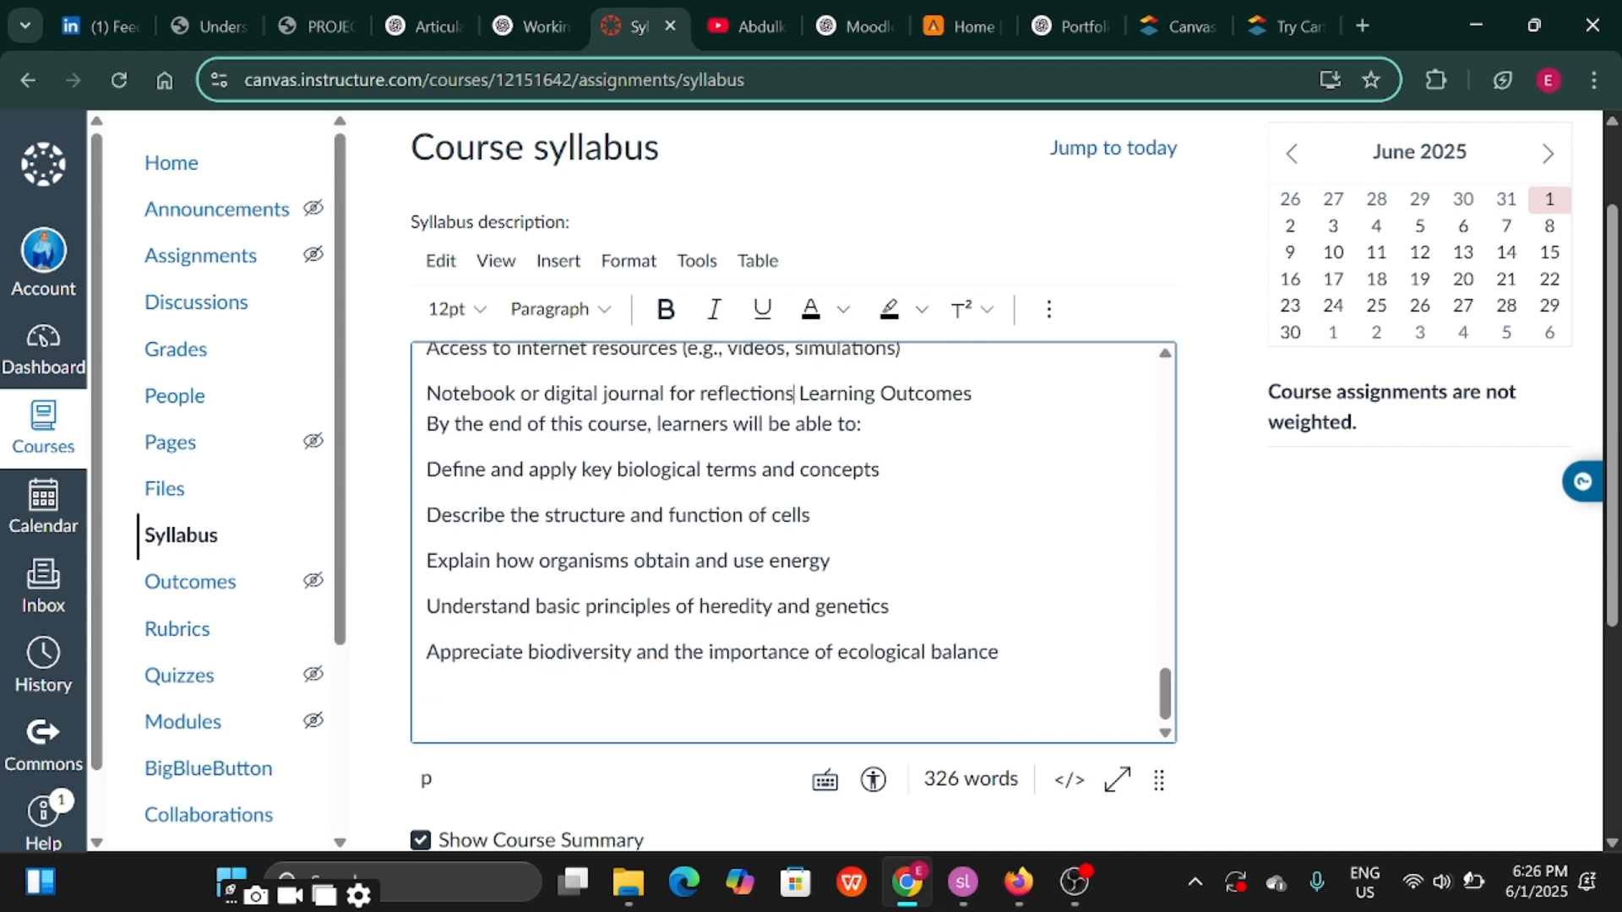
key(Return)
key(Return)
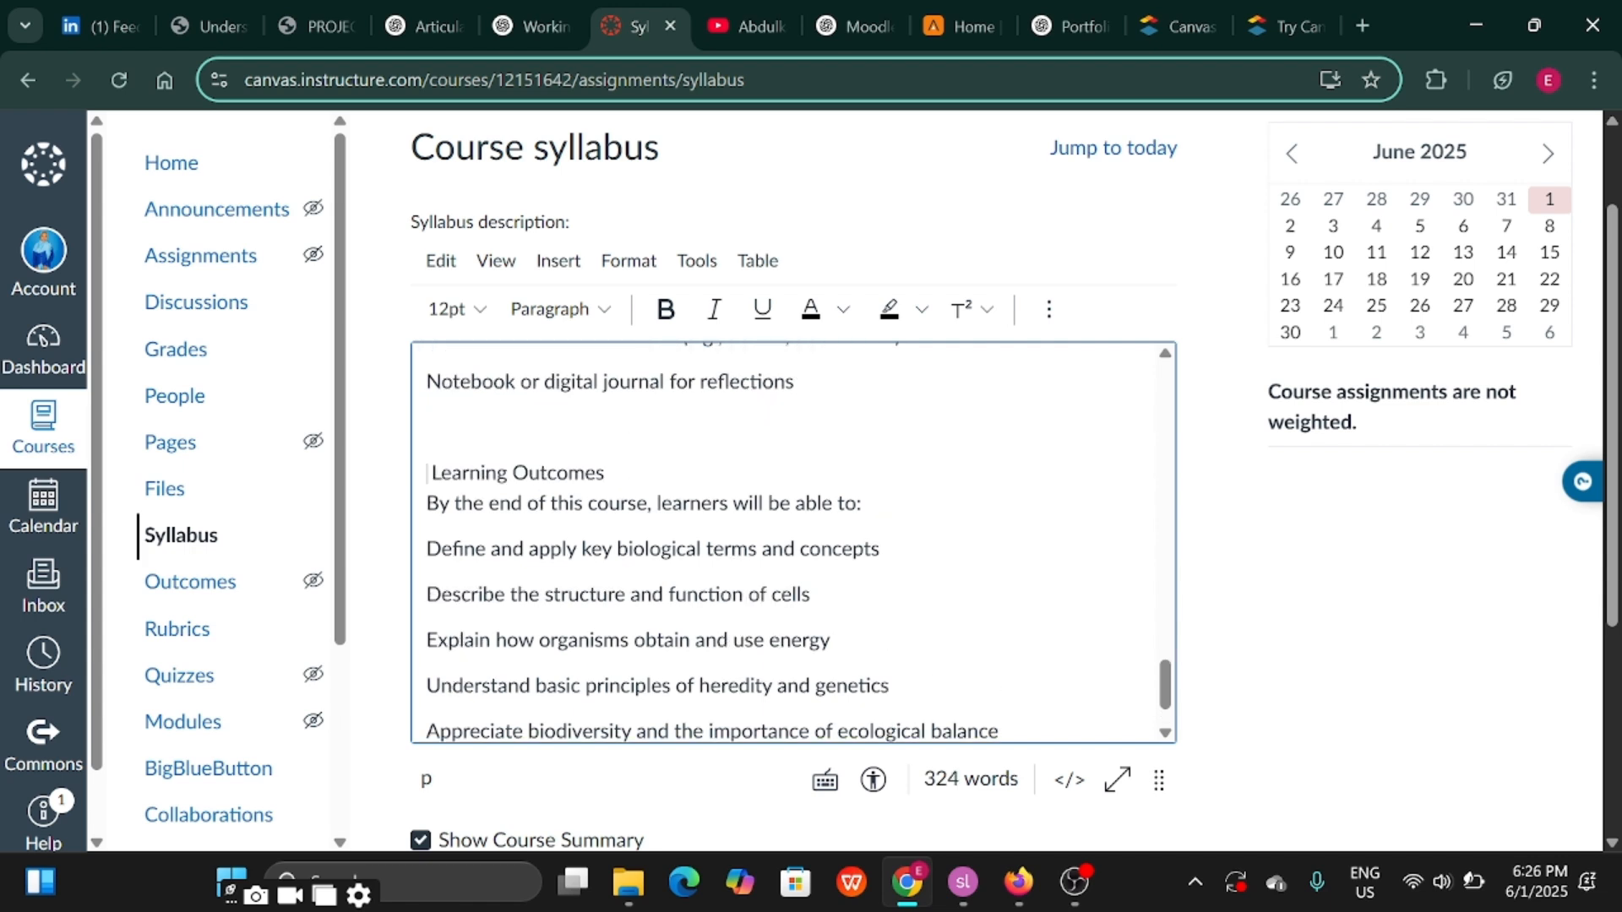
key(Return)
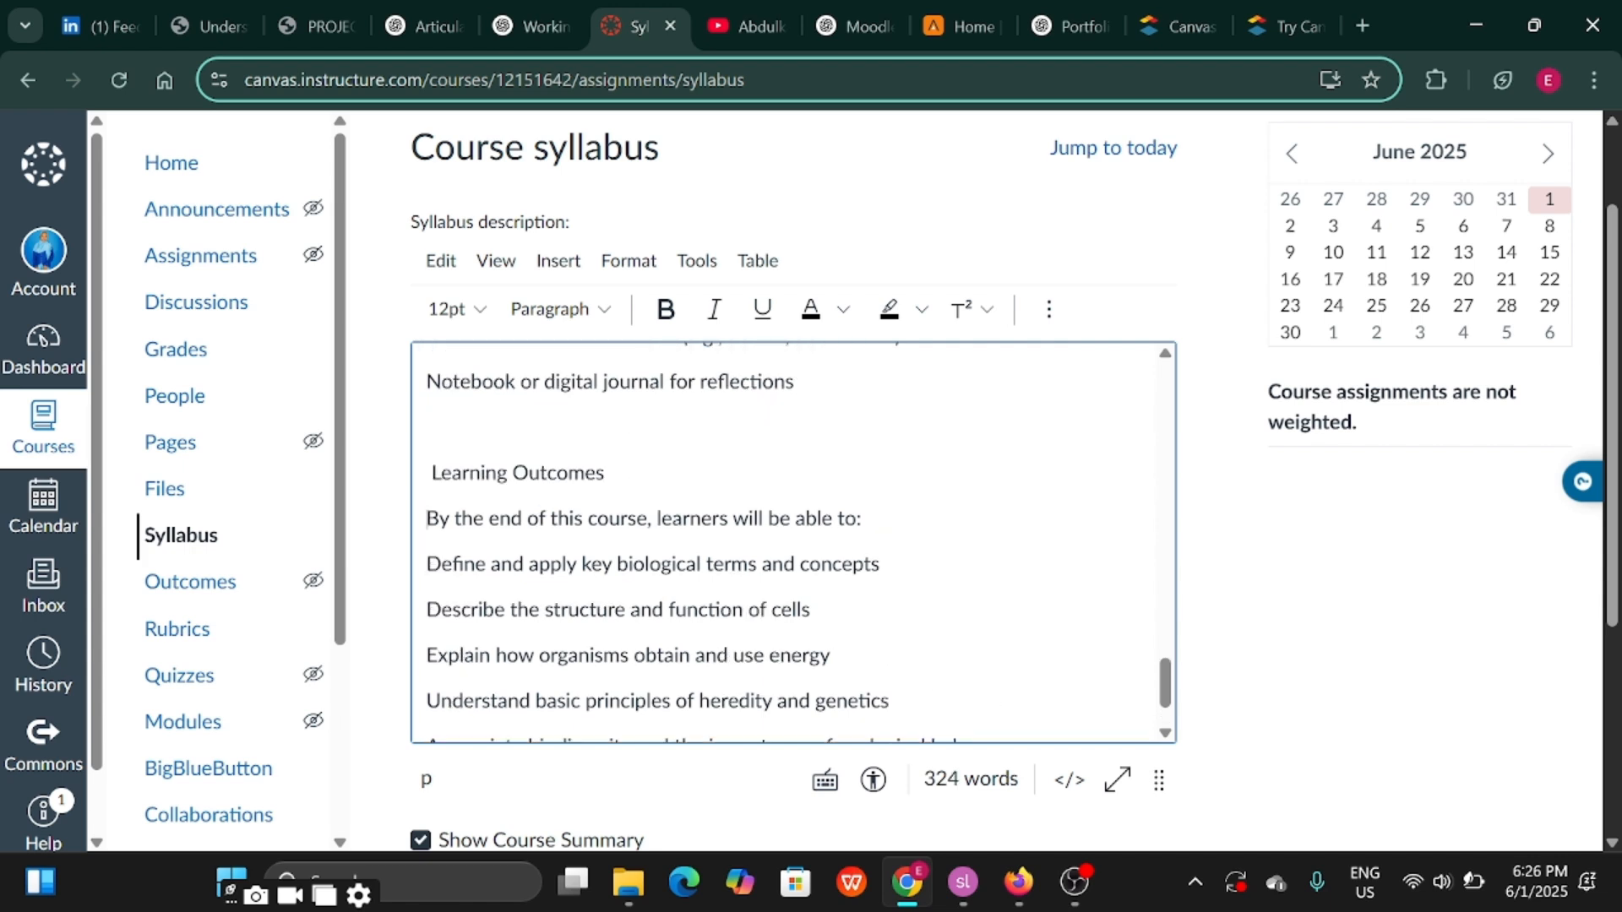
Delete the empty last line of the syllabus description and save the updated syllabus
key(Down)
key(Down)
key(Down)
key(Down)
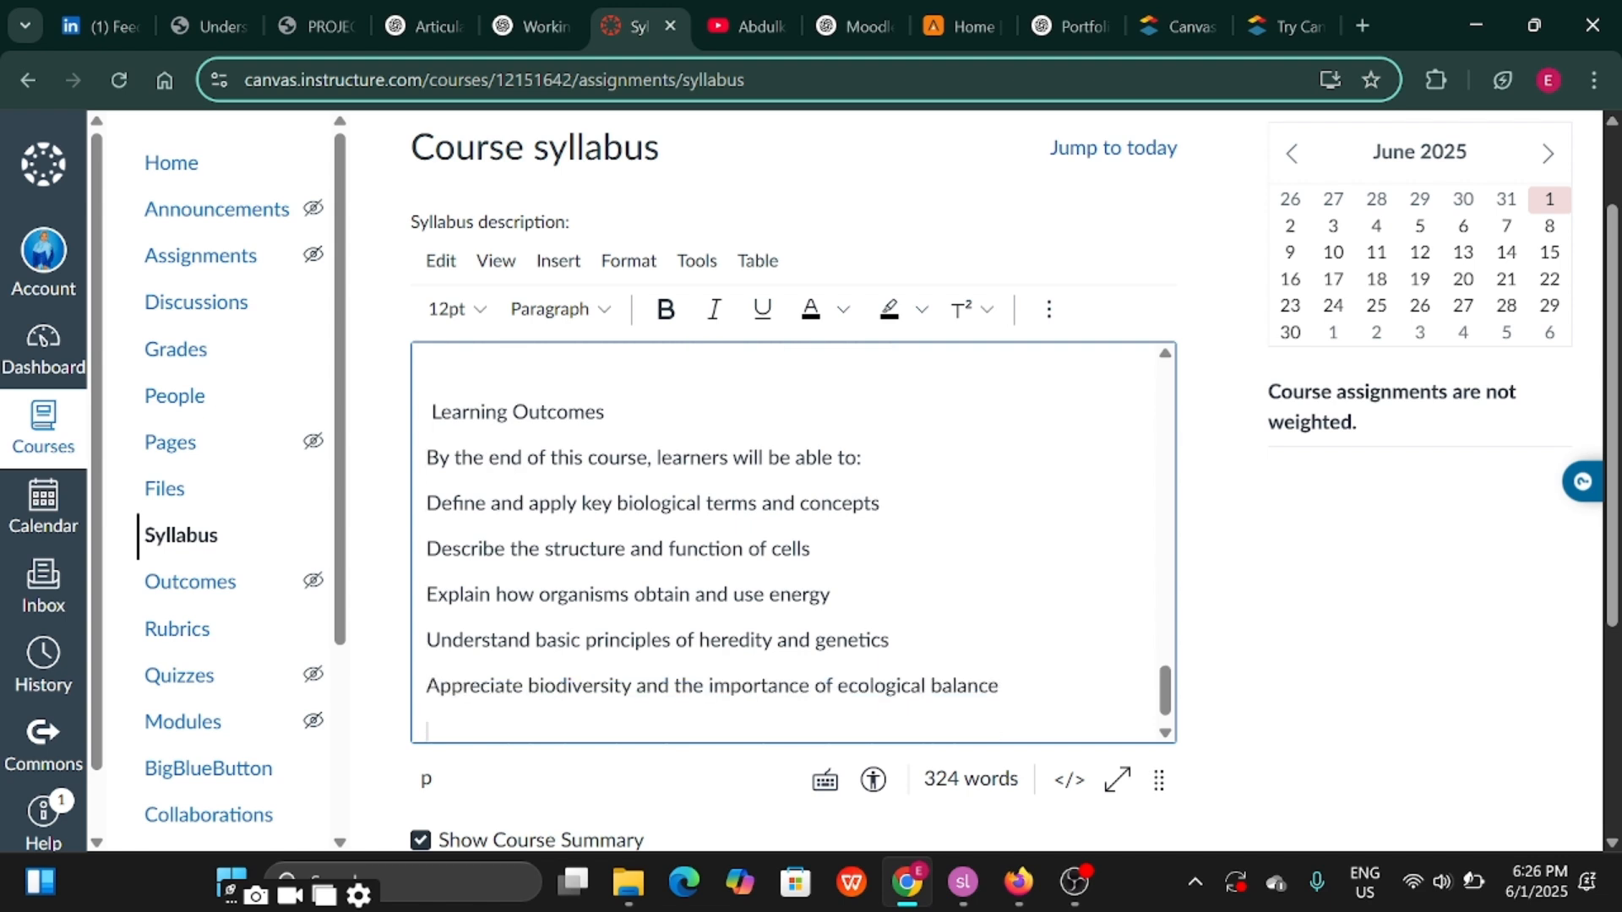
key(BackSpace)
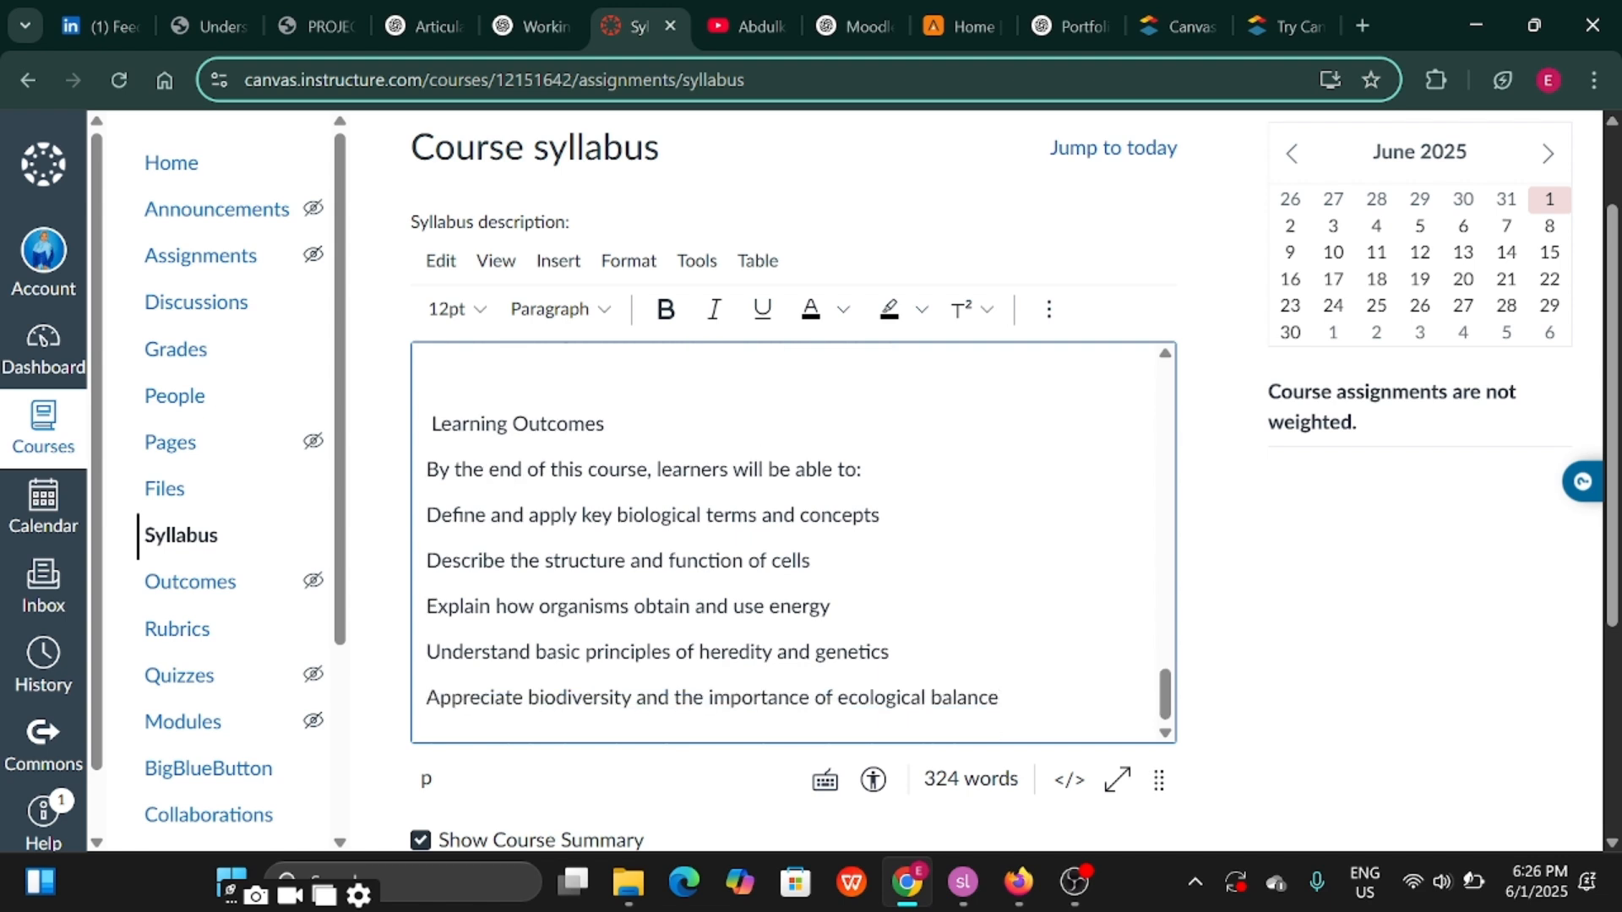
click(1361, 439)
scroll(1385, 641, down, 2)
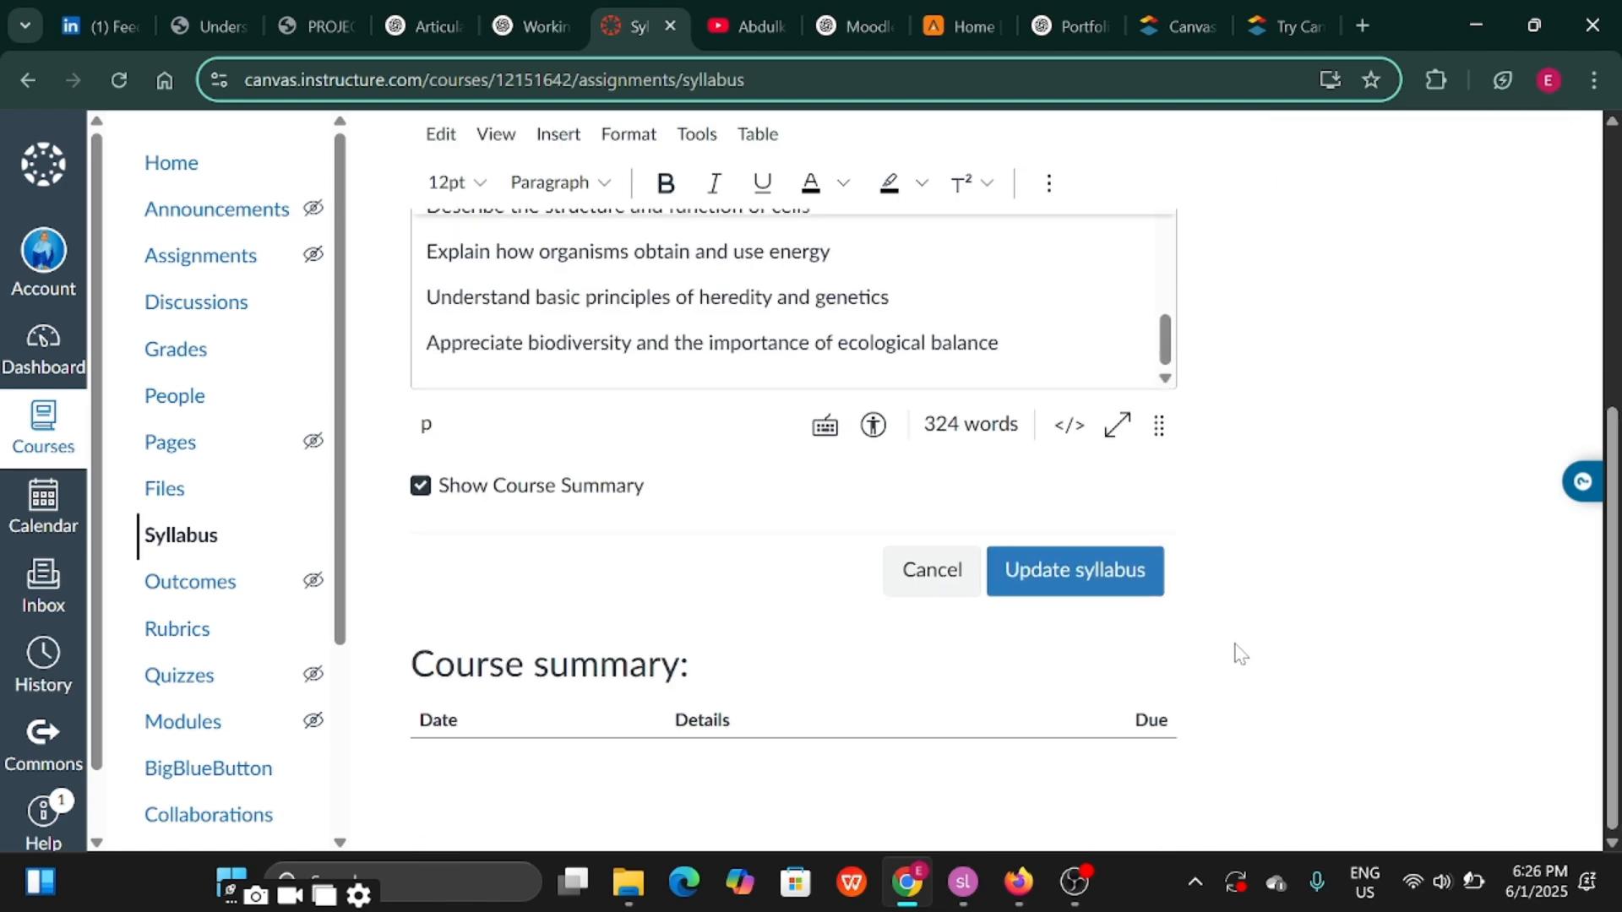
click(1053, 591)
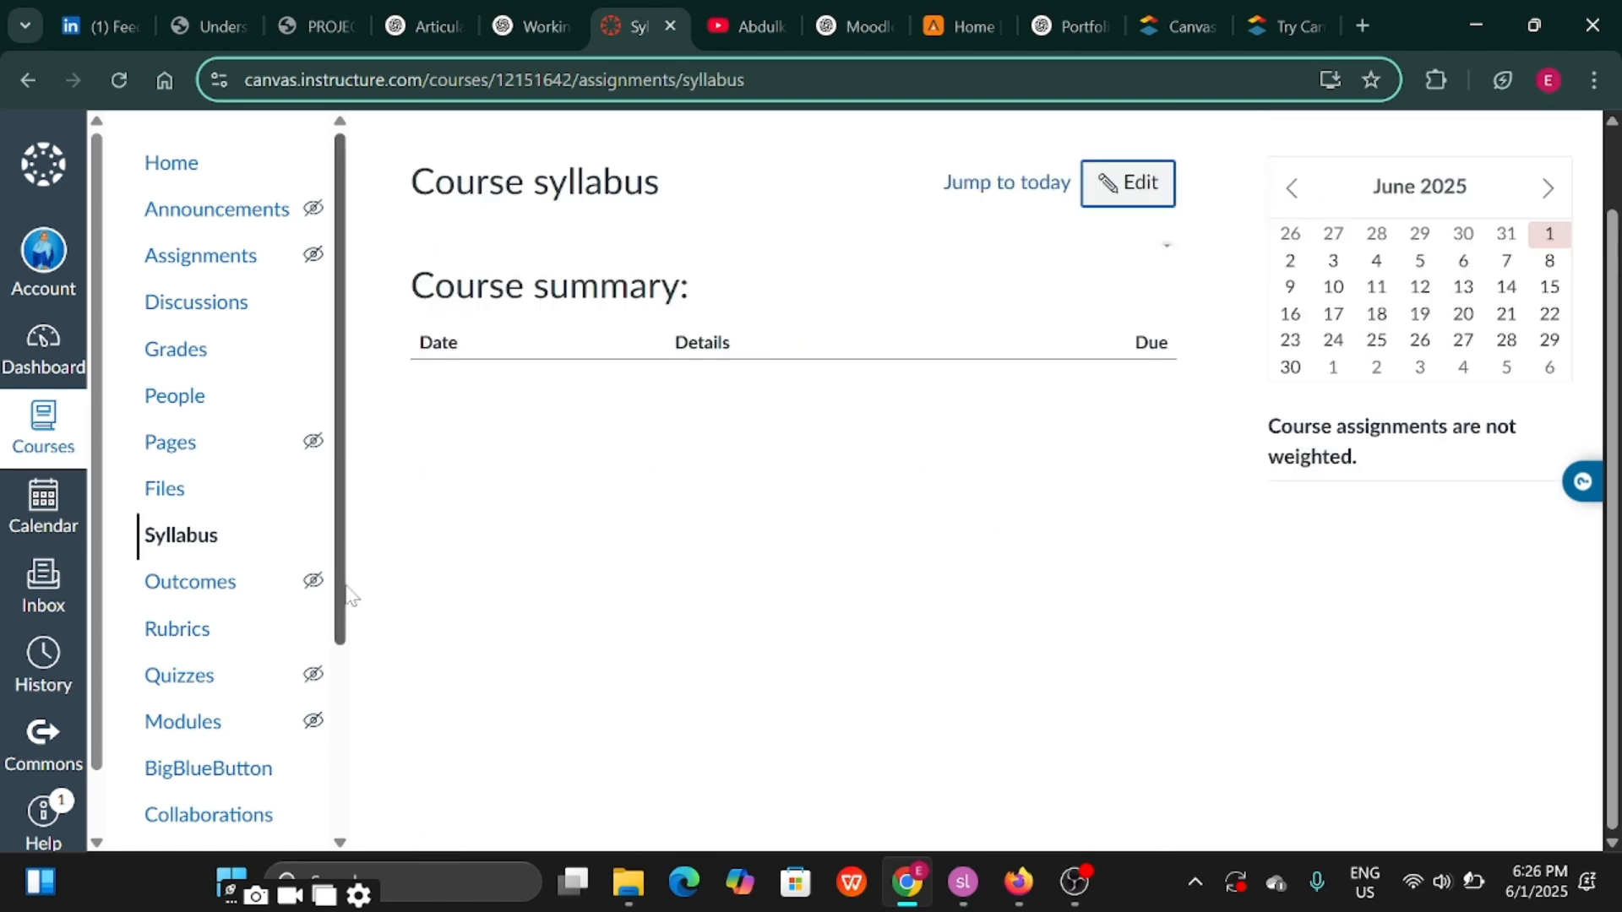
Open the Bio 101 Quizzes page, then switch to OBS
click(152, 686)
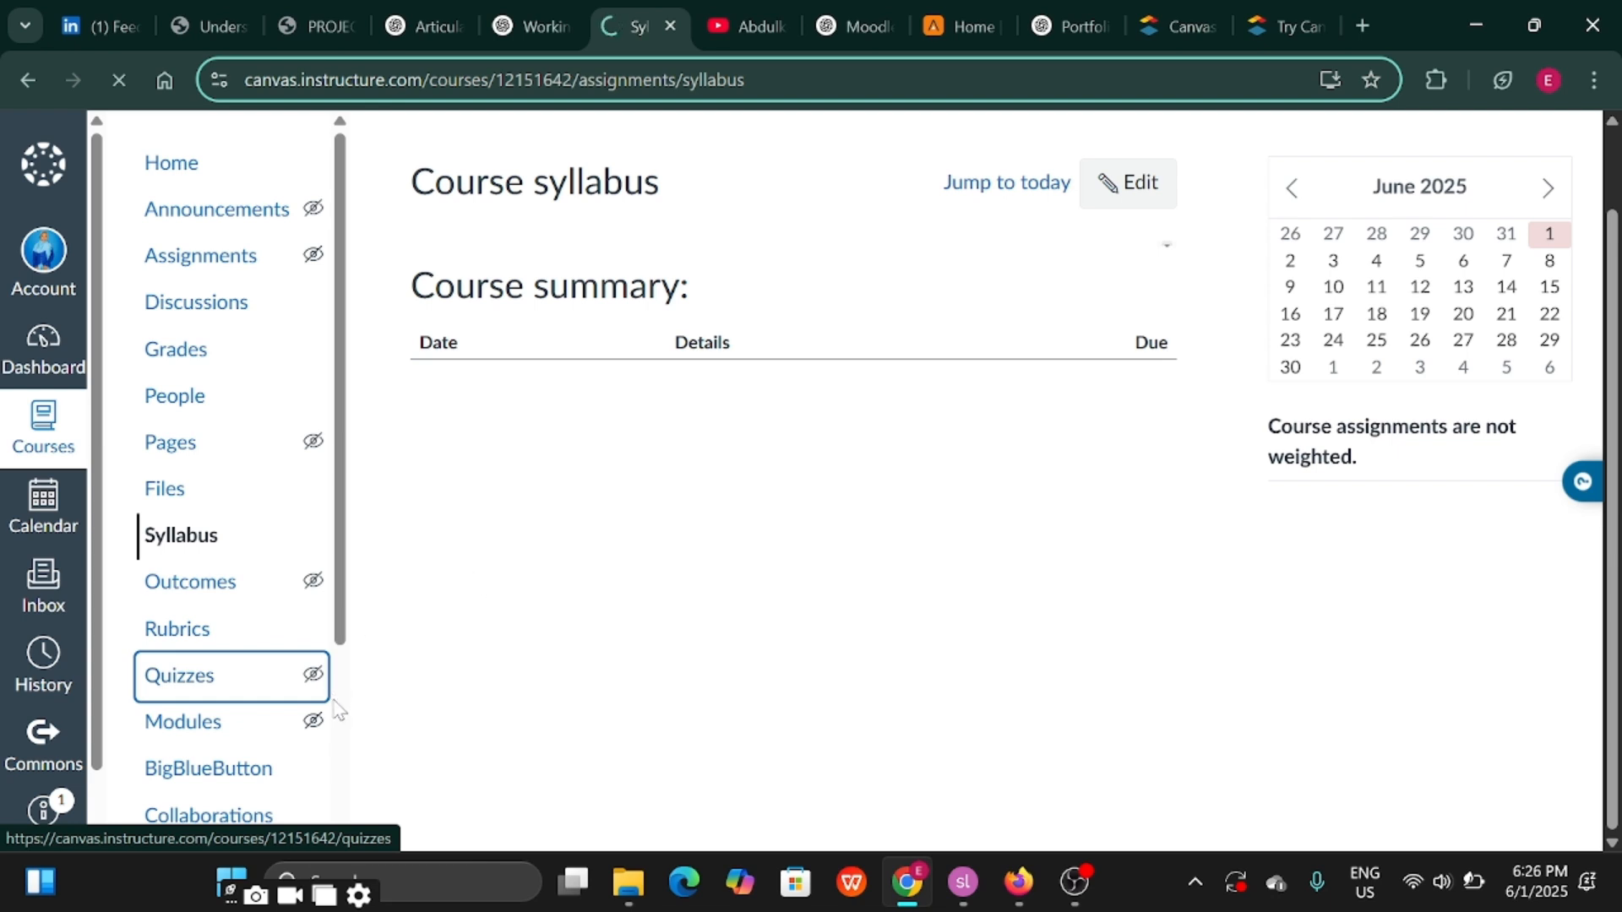
scroll(341, 718, down, 3)
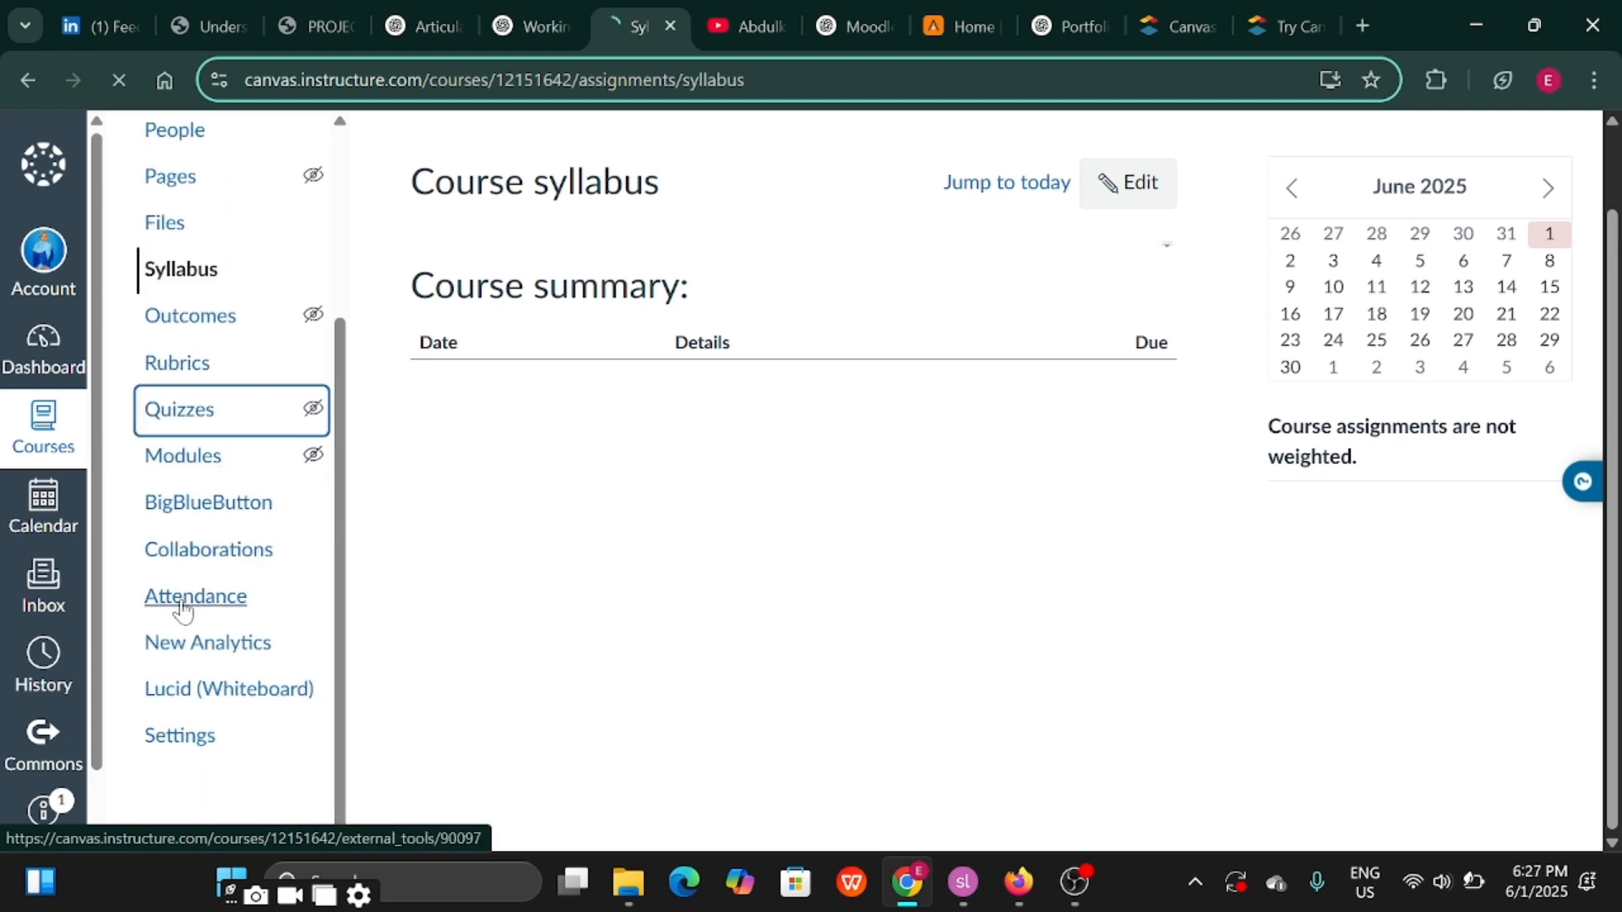
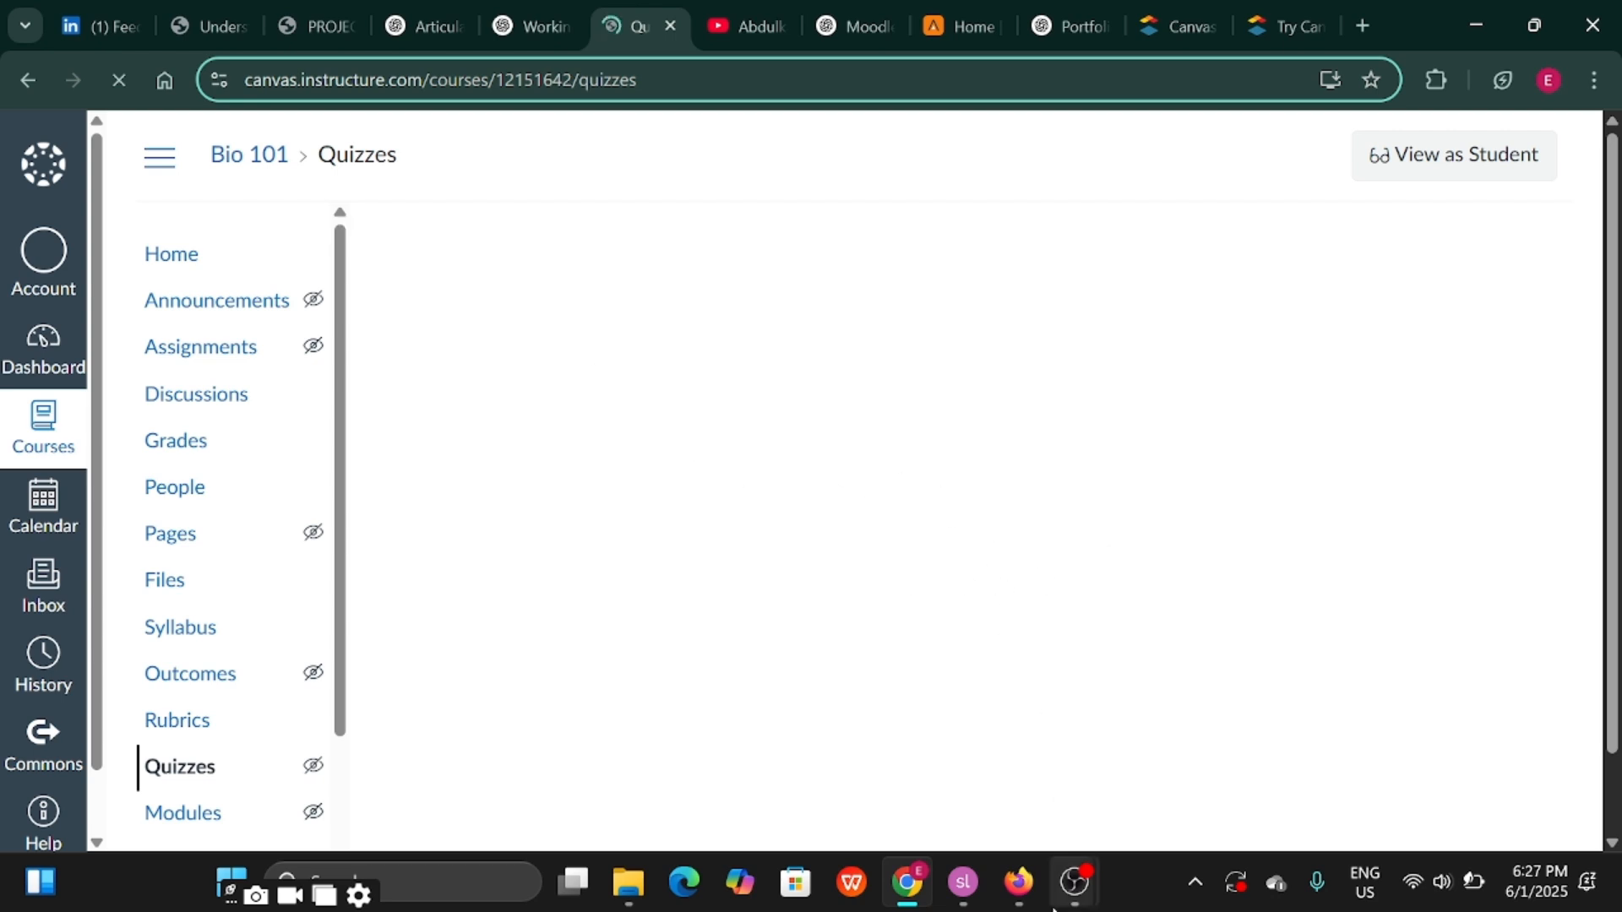
click(1079, 874)
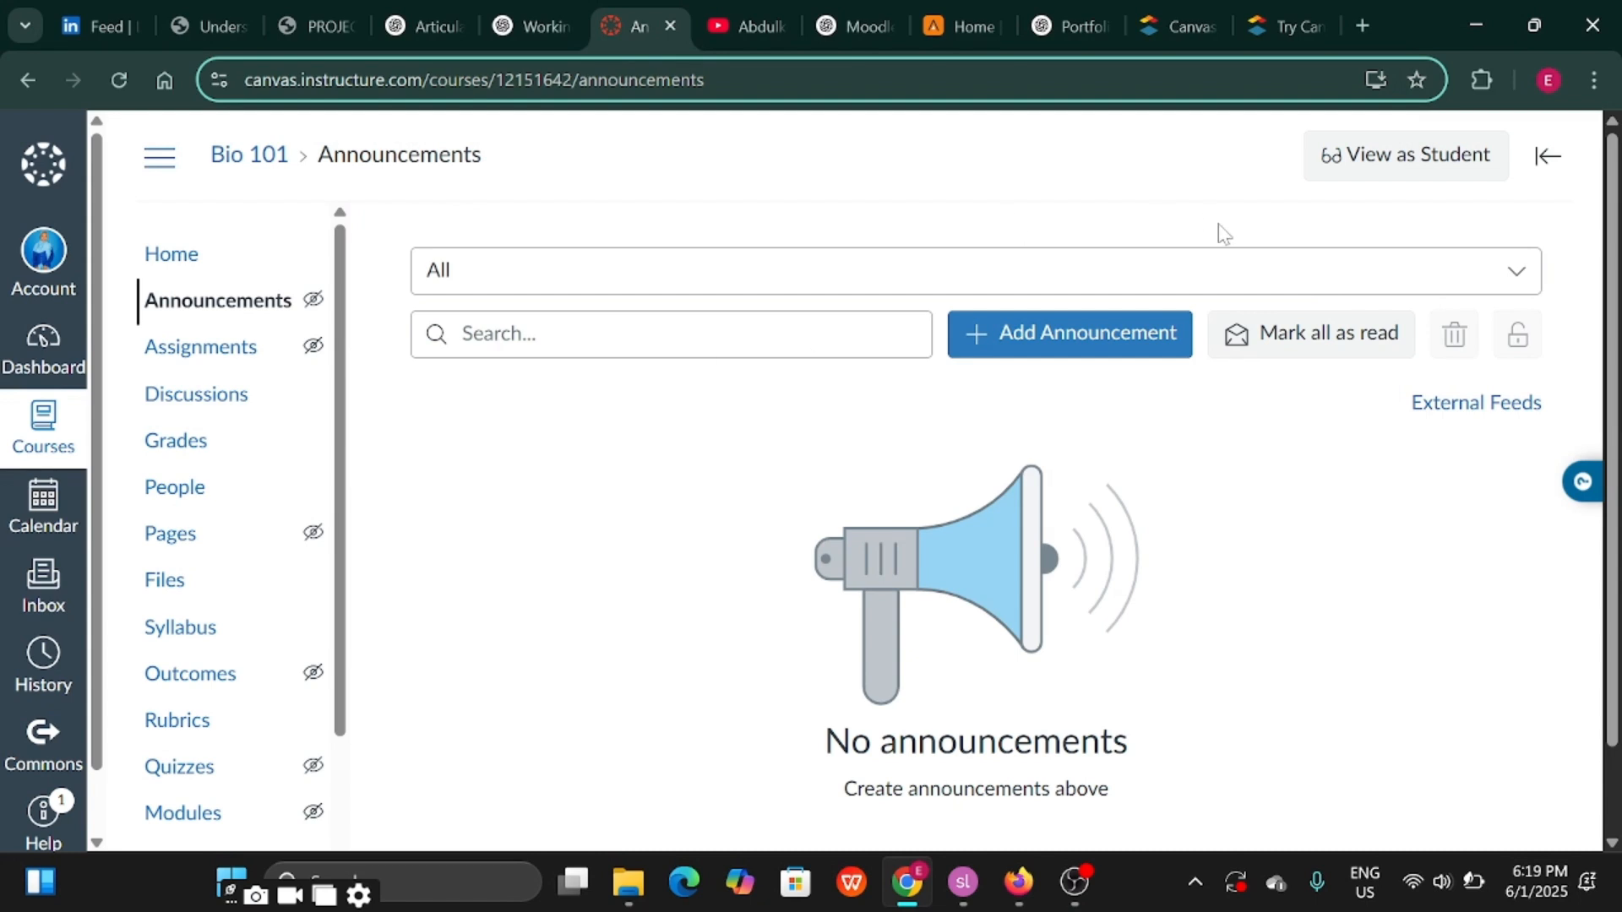
Start a new announcement in Bio 101 and view its topic title and topic content fields
click(1084, 340)
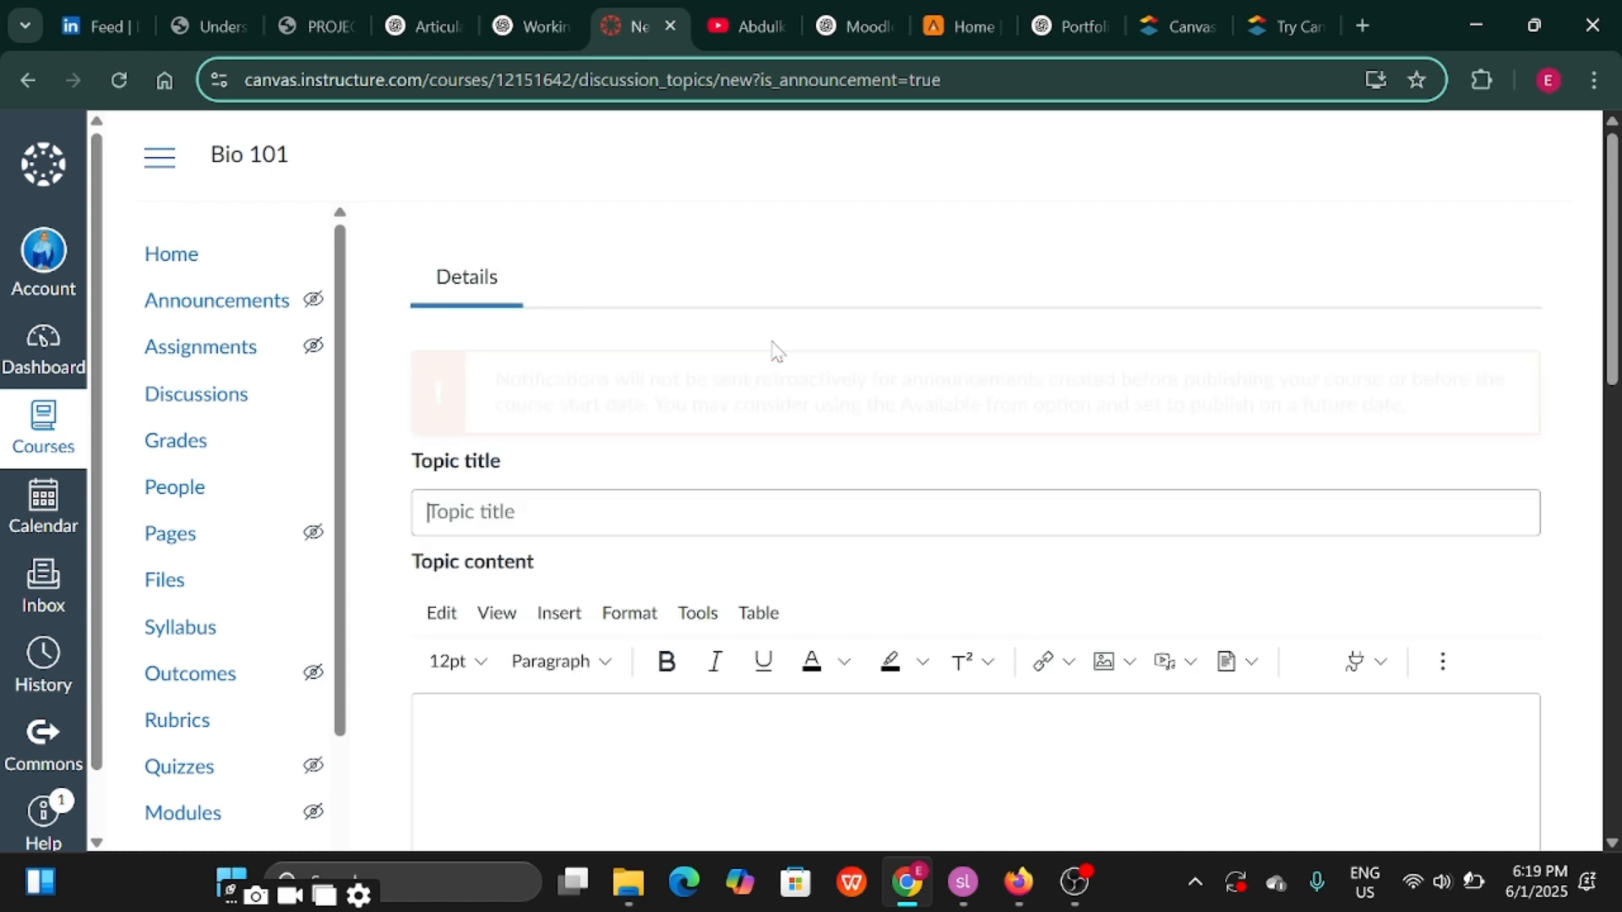
click(642, 513)
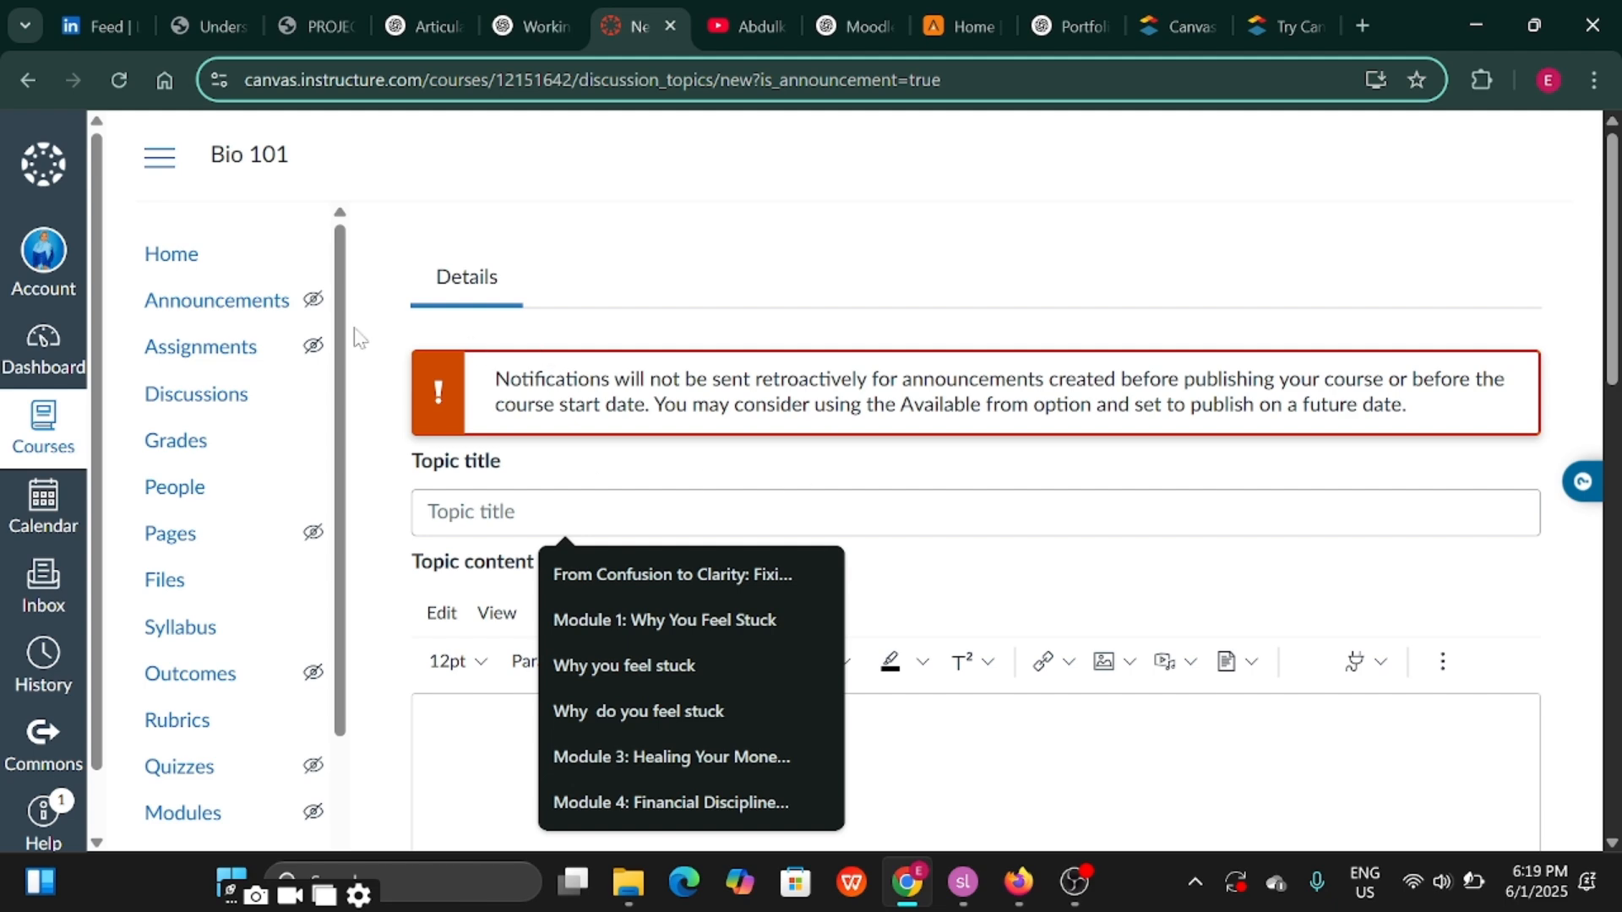
click(430, 740)
Examine the new announcement form, including attachments, target sections, comment, podcast and liking options, availability dates and publishing controls
scroll(971, 507, down, 4)
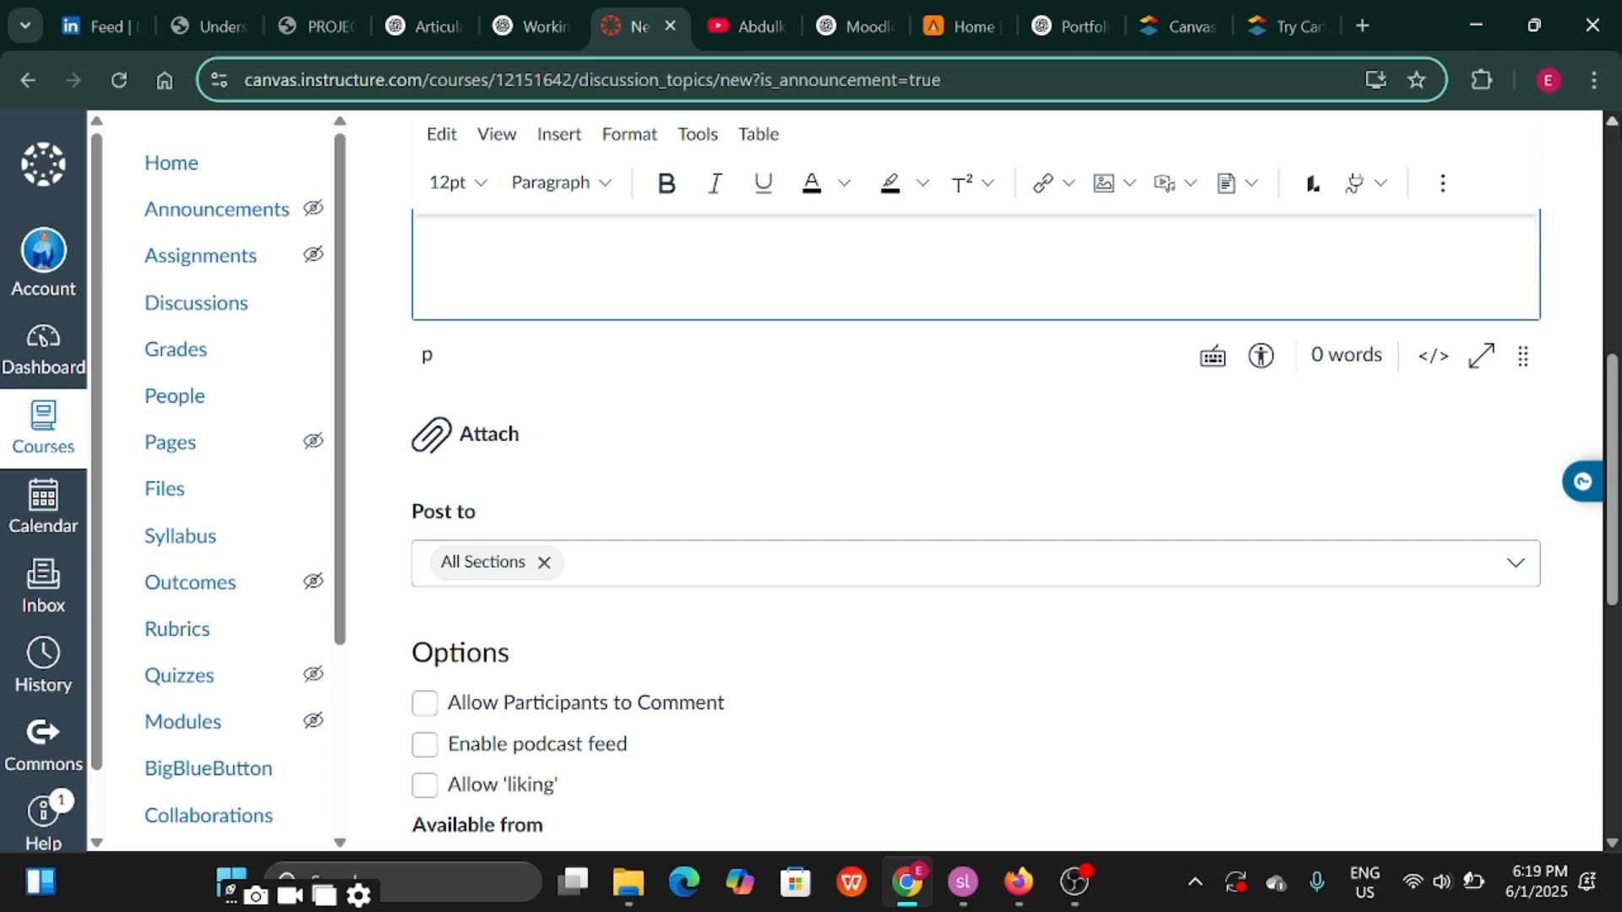
click(1611, 121)
click(1611, 121)
click(1611, 121)
click(1611, 121)
click(1611, 121)
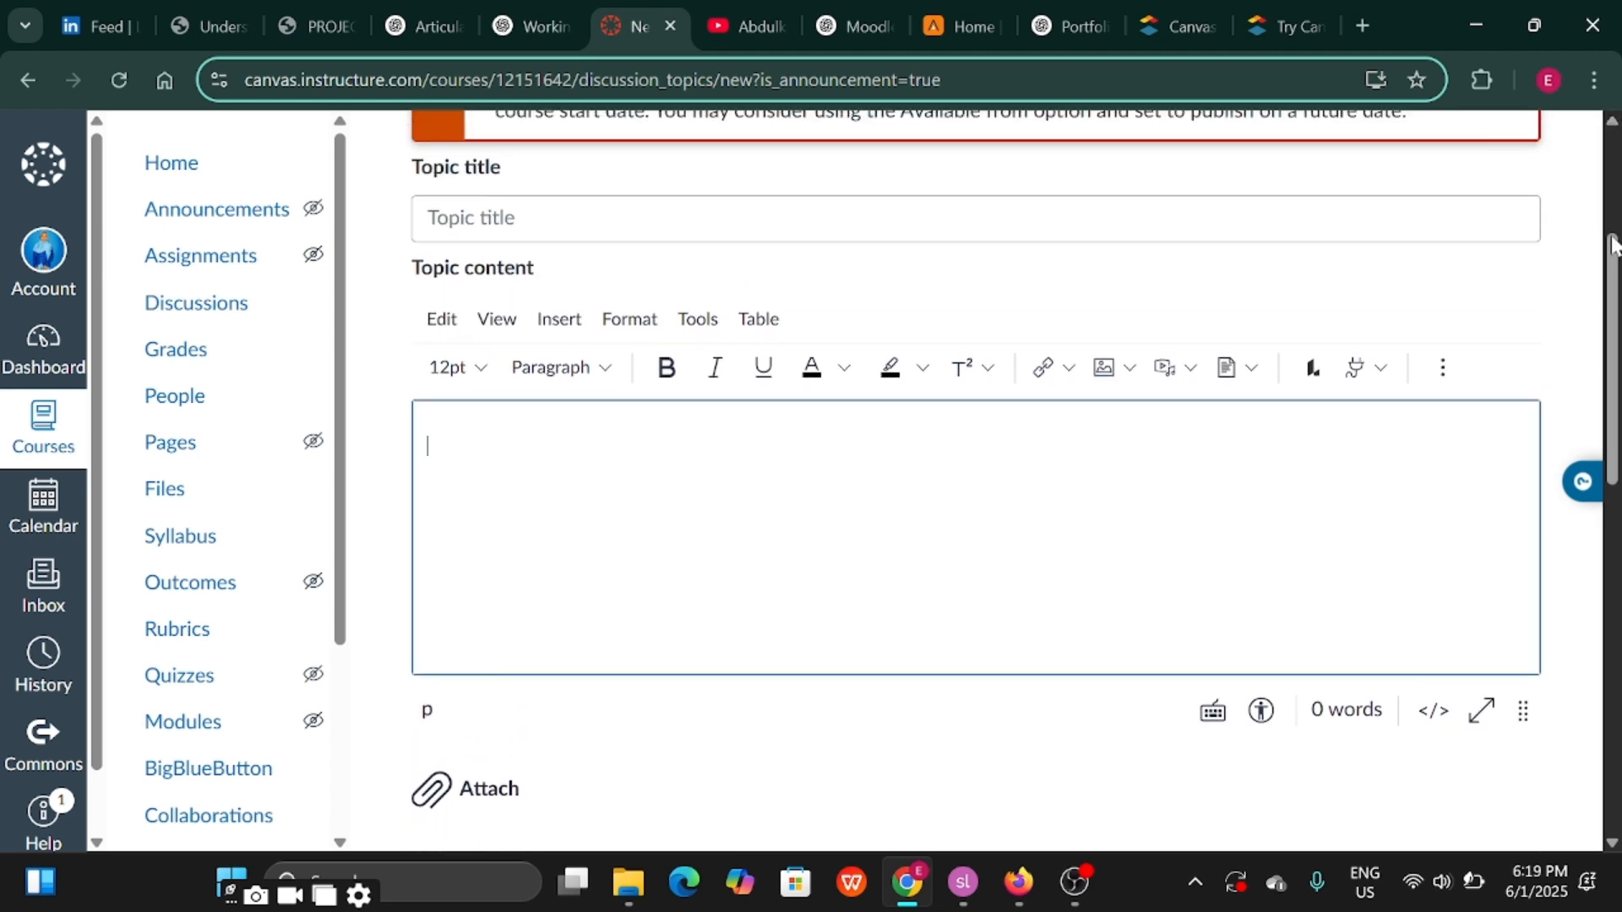
click(1611, 842)
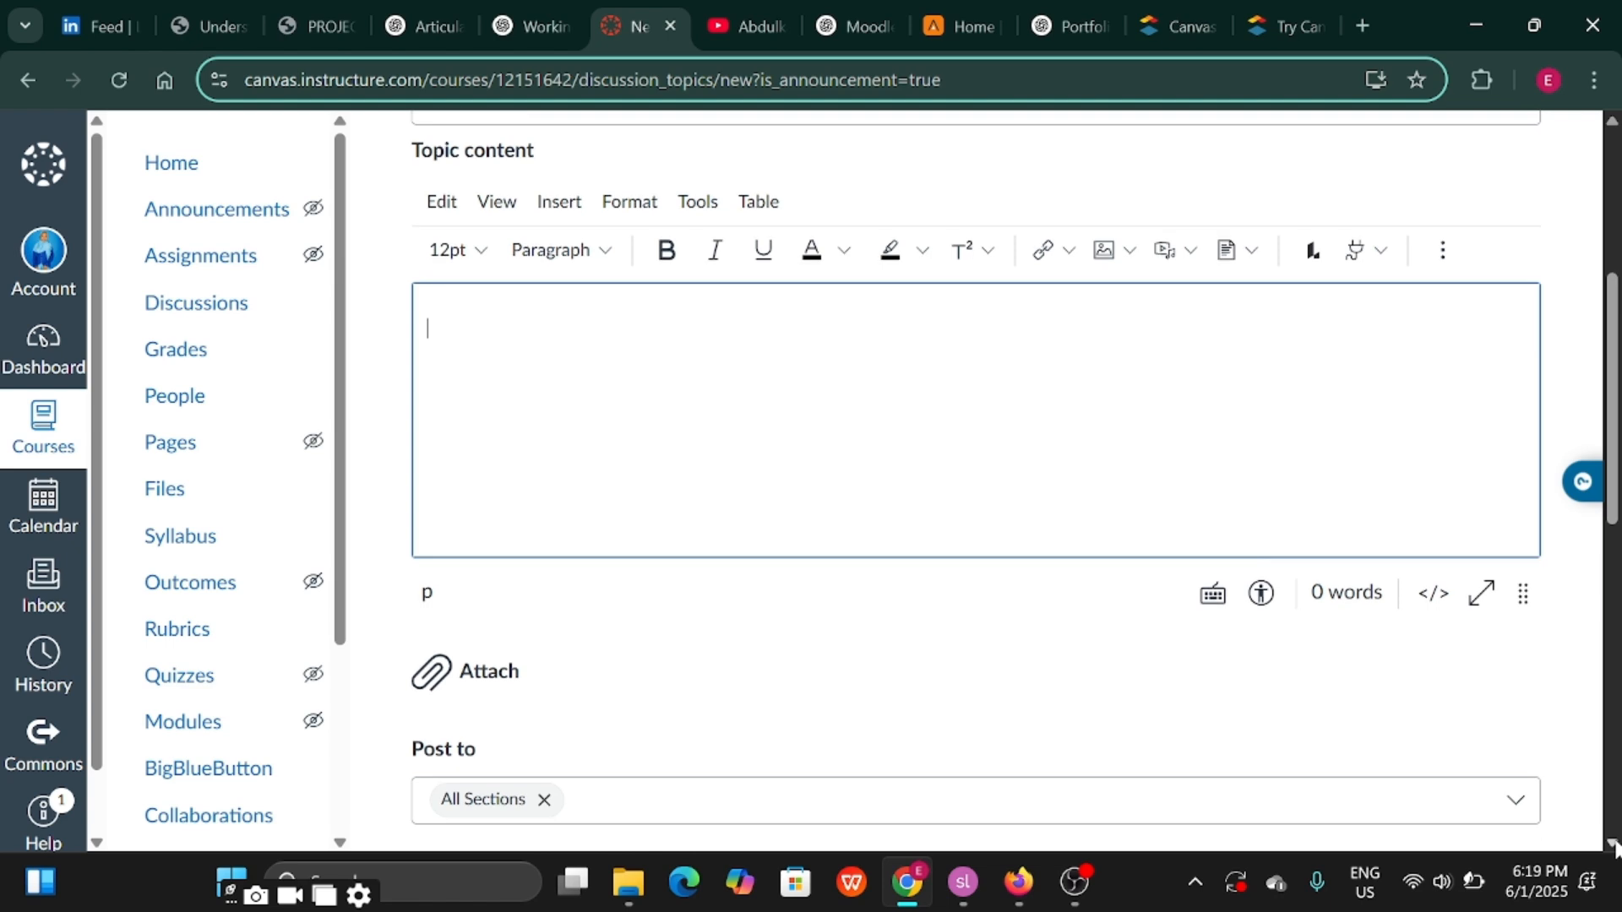
click(1611, 842)
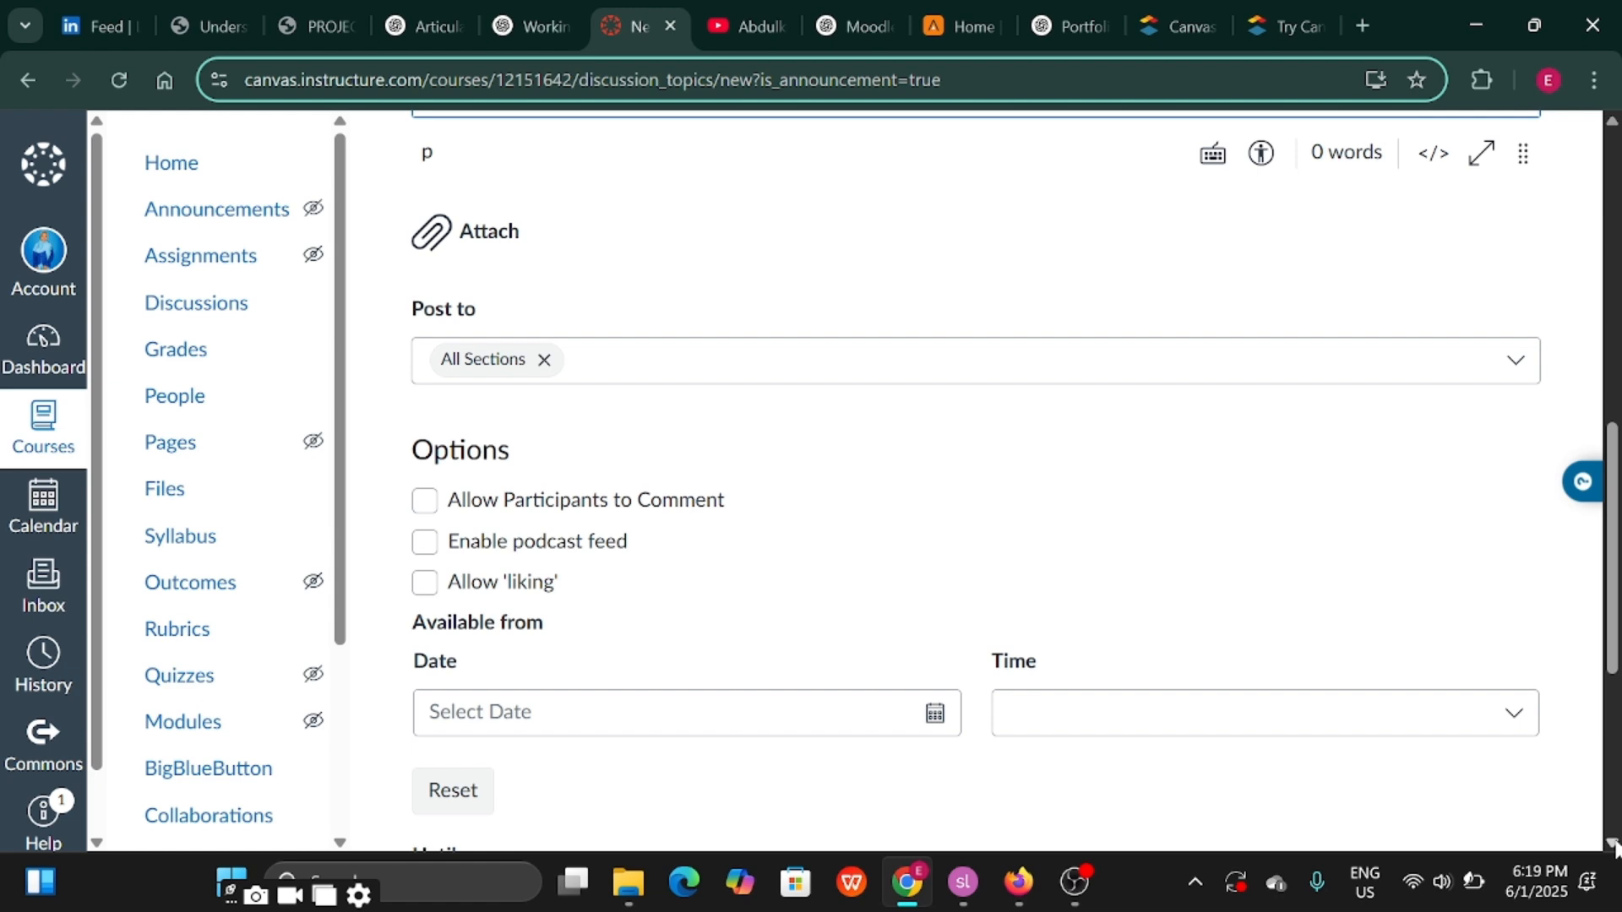
click(1613, 843)
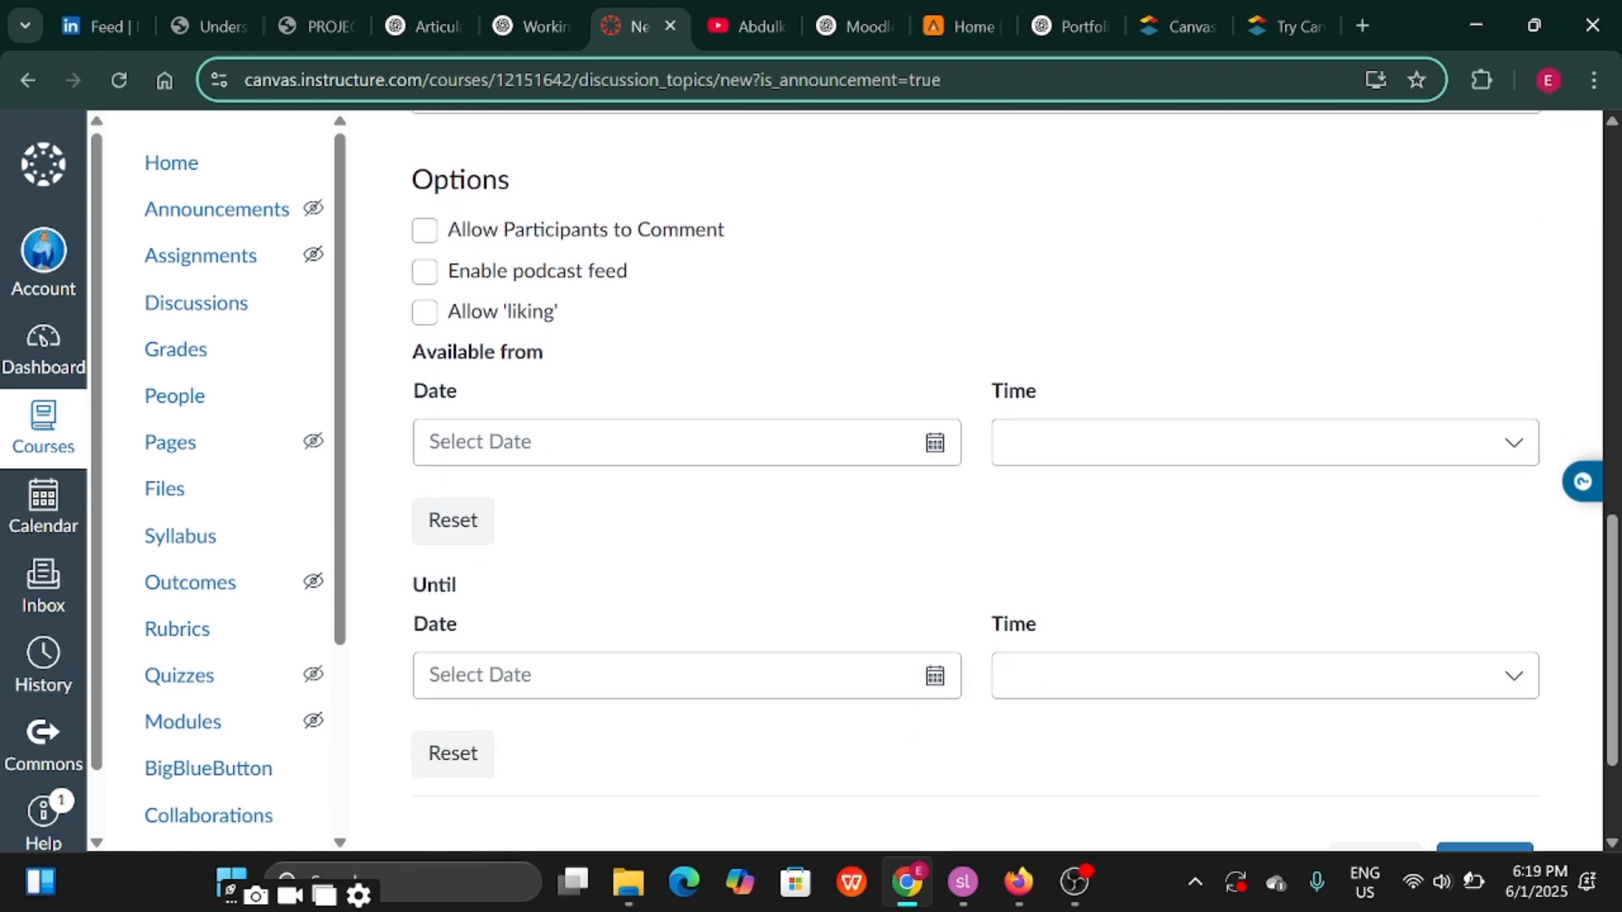
click(1613, 842)
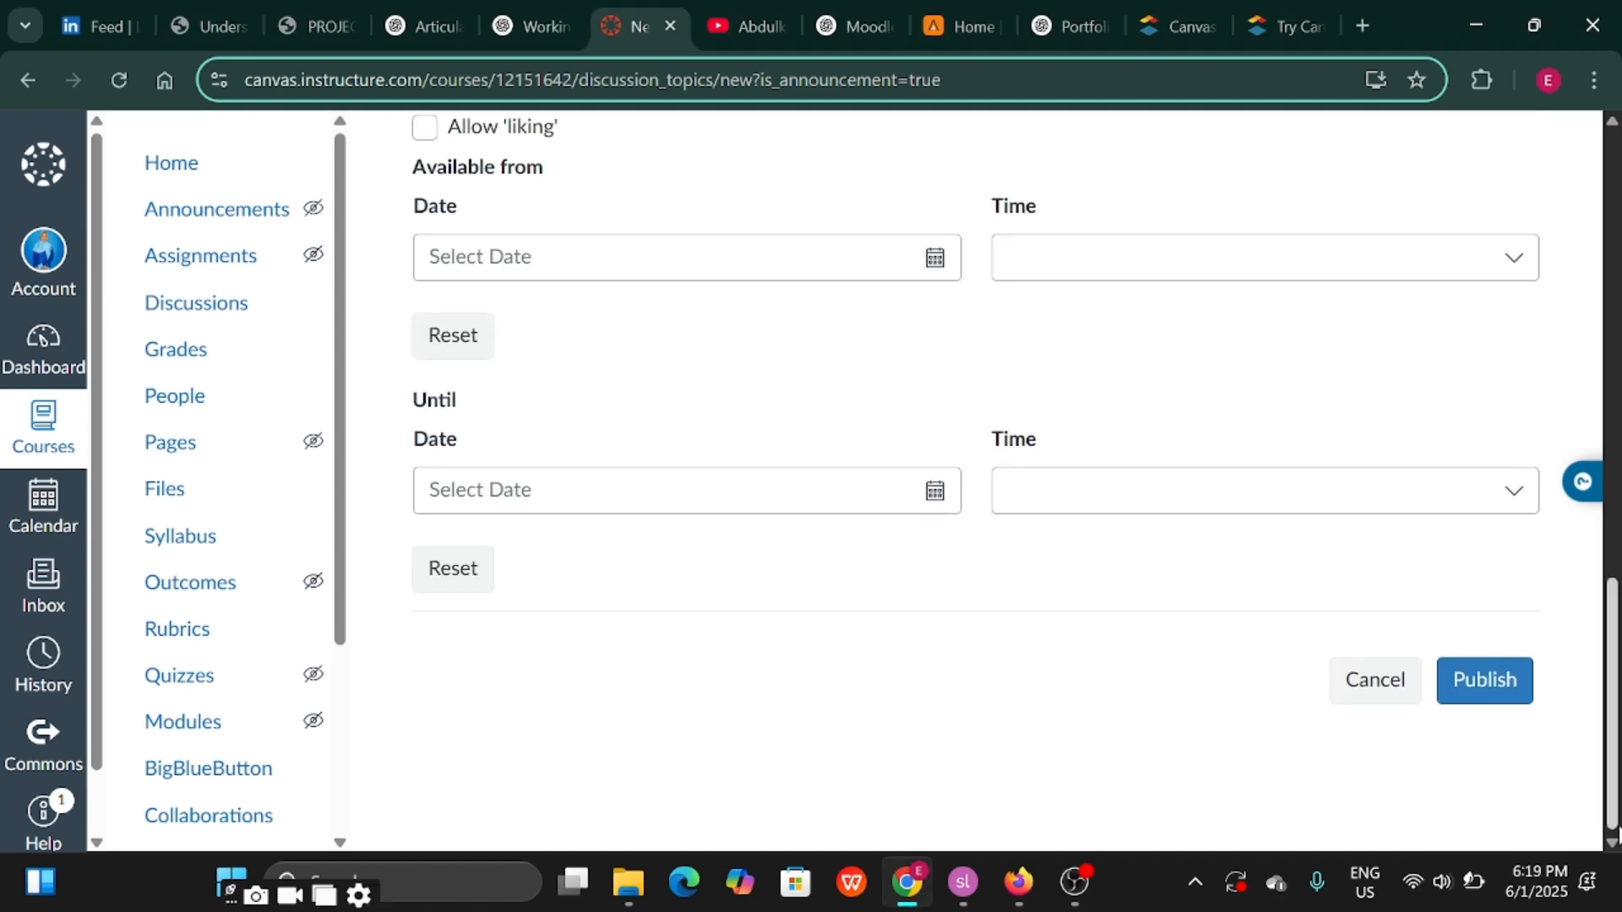
drag(1616, 634, 1617, 190)
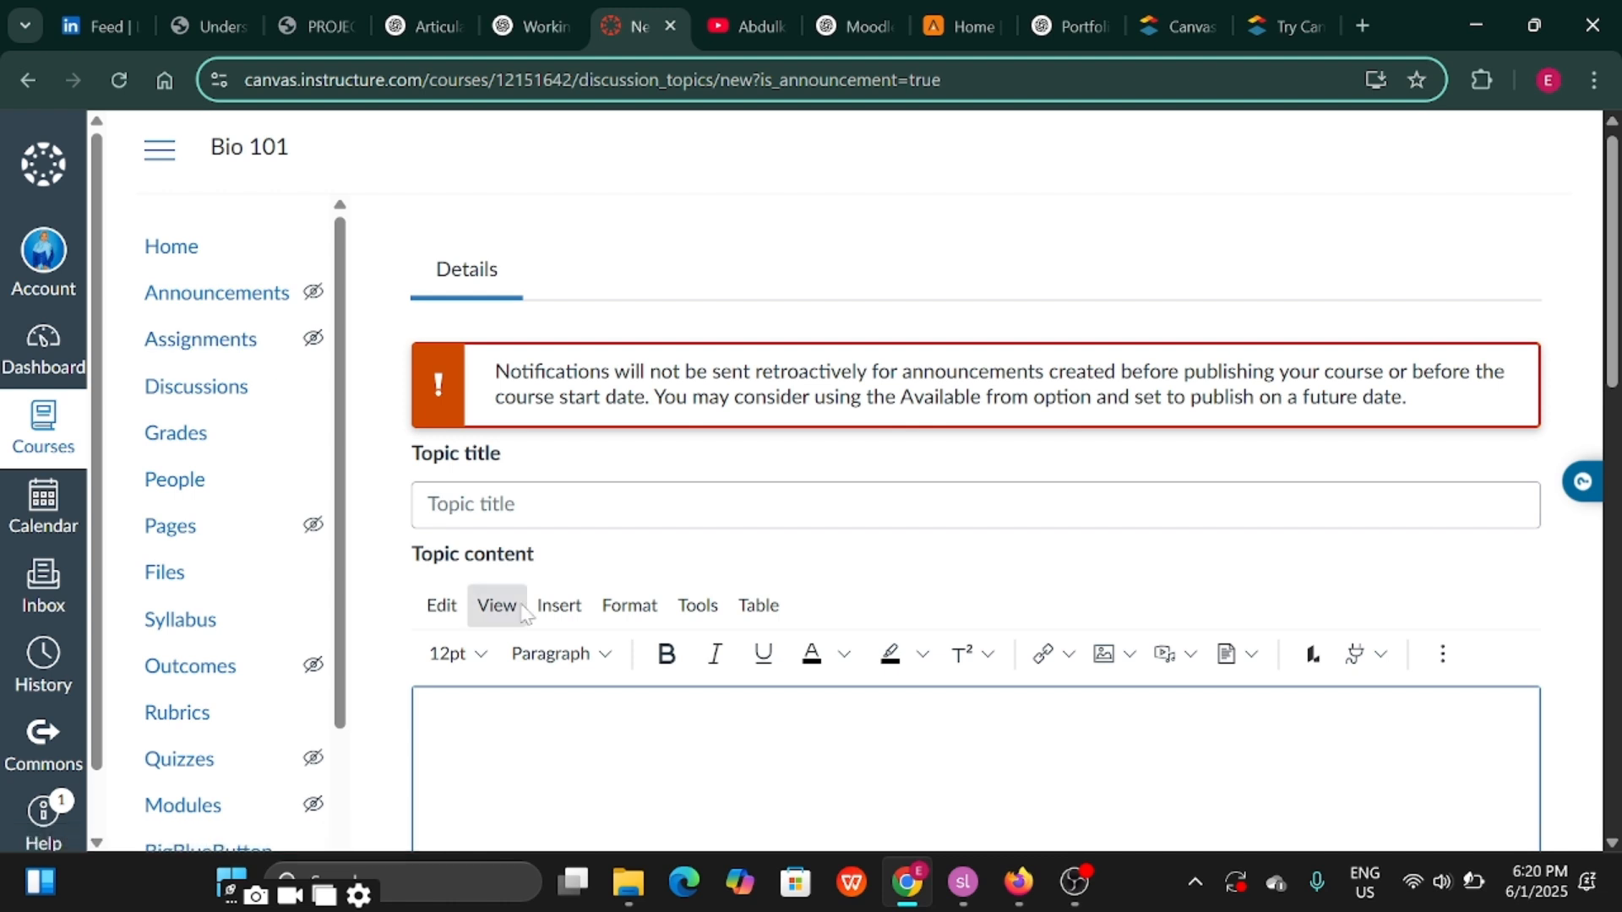
Open the Bio 101 syllabus for editing and paste the copied Introduction to Biology syllabus into its description
click(175, 642)
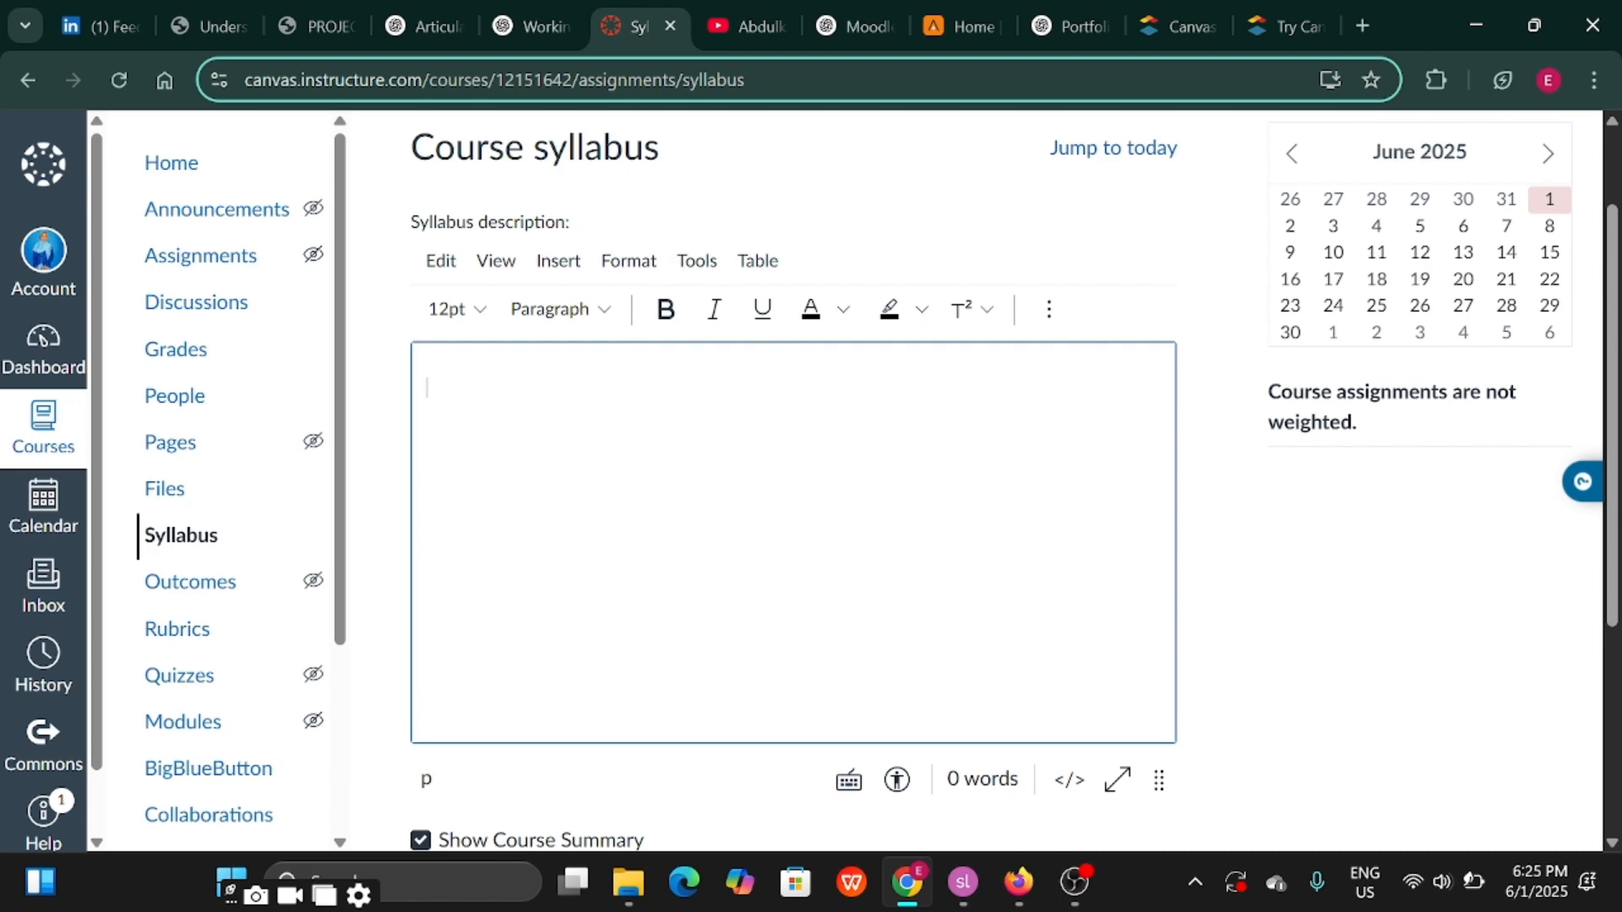
right_click(548, 392)
click(613, 583)
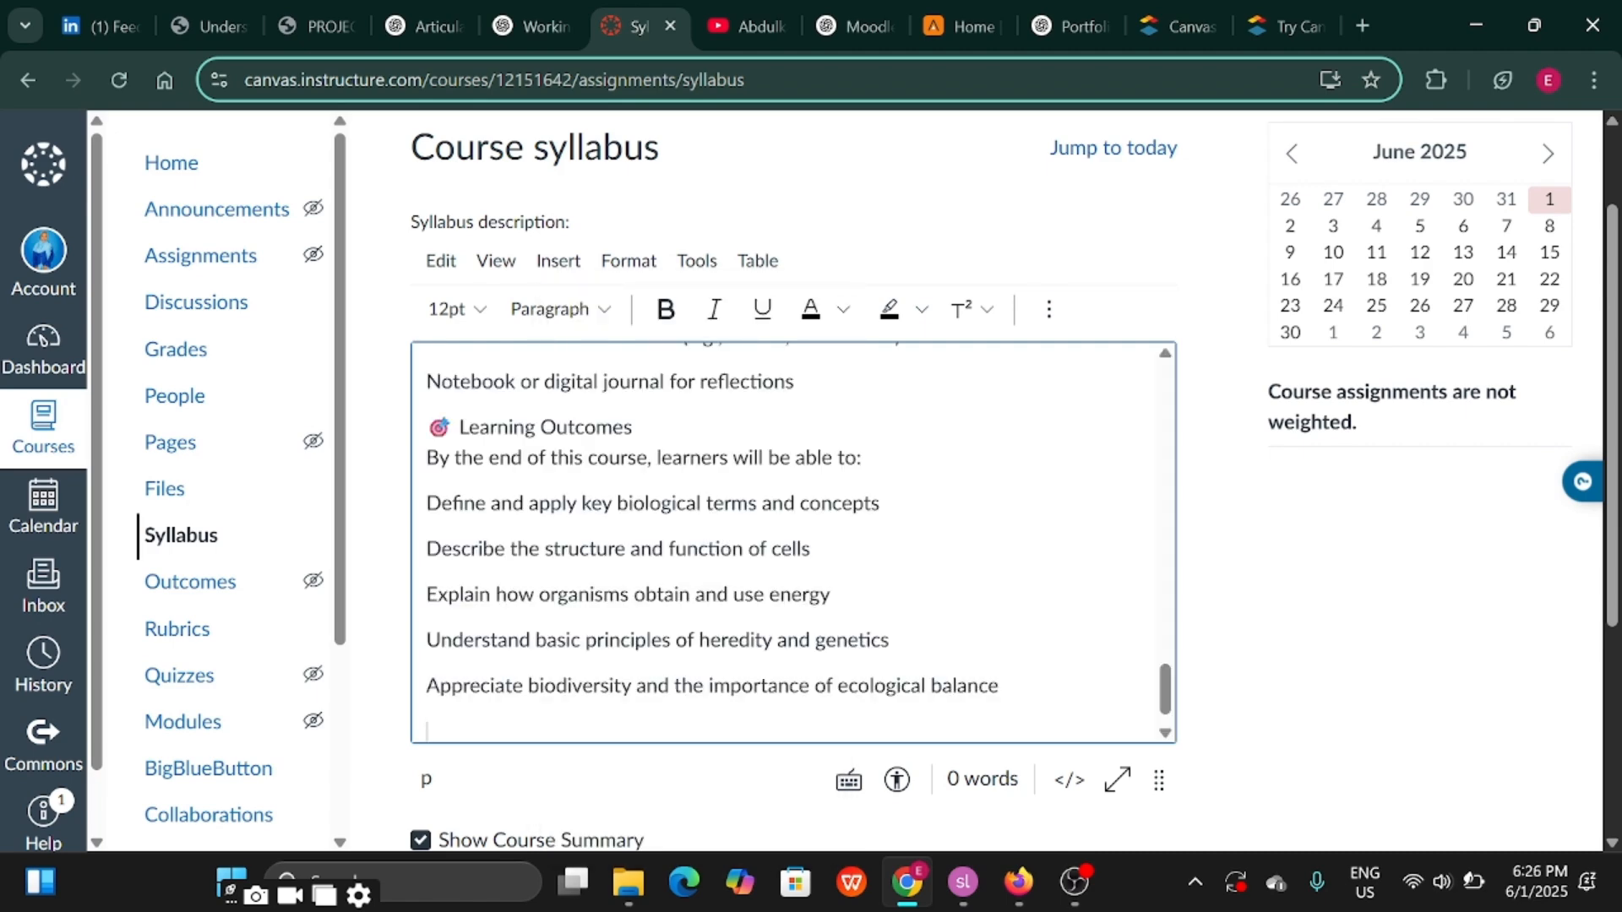
Review the pasted syllabus from the course objective through Modules 1 to 8, assessments, recommended materials and learning outcomes
scroll(615, 549, up, 20)
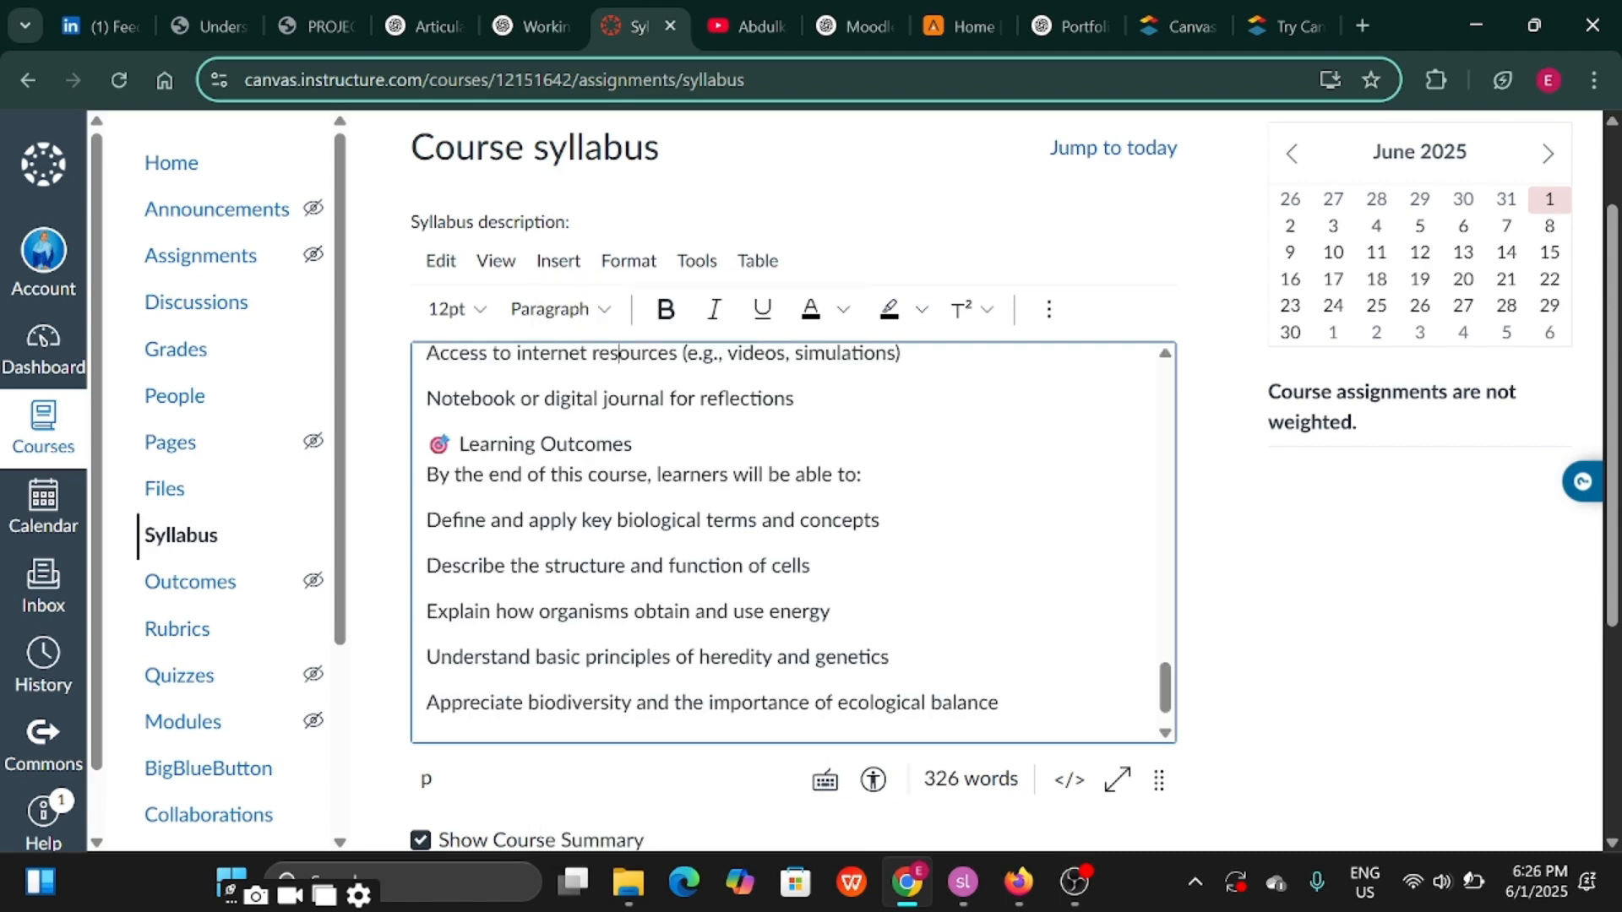
scroll(614, 549, up, 5)
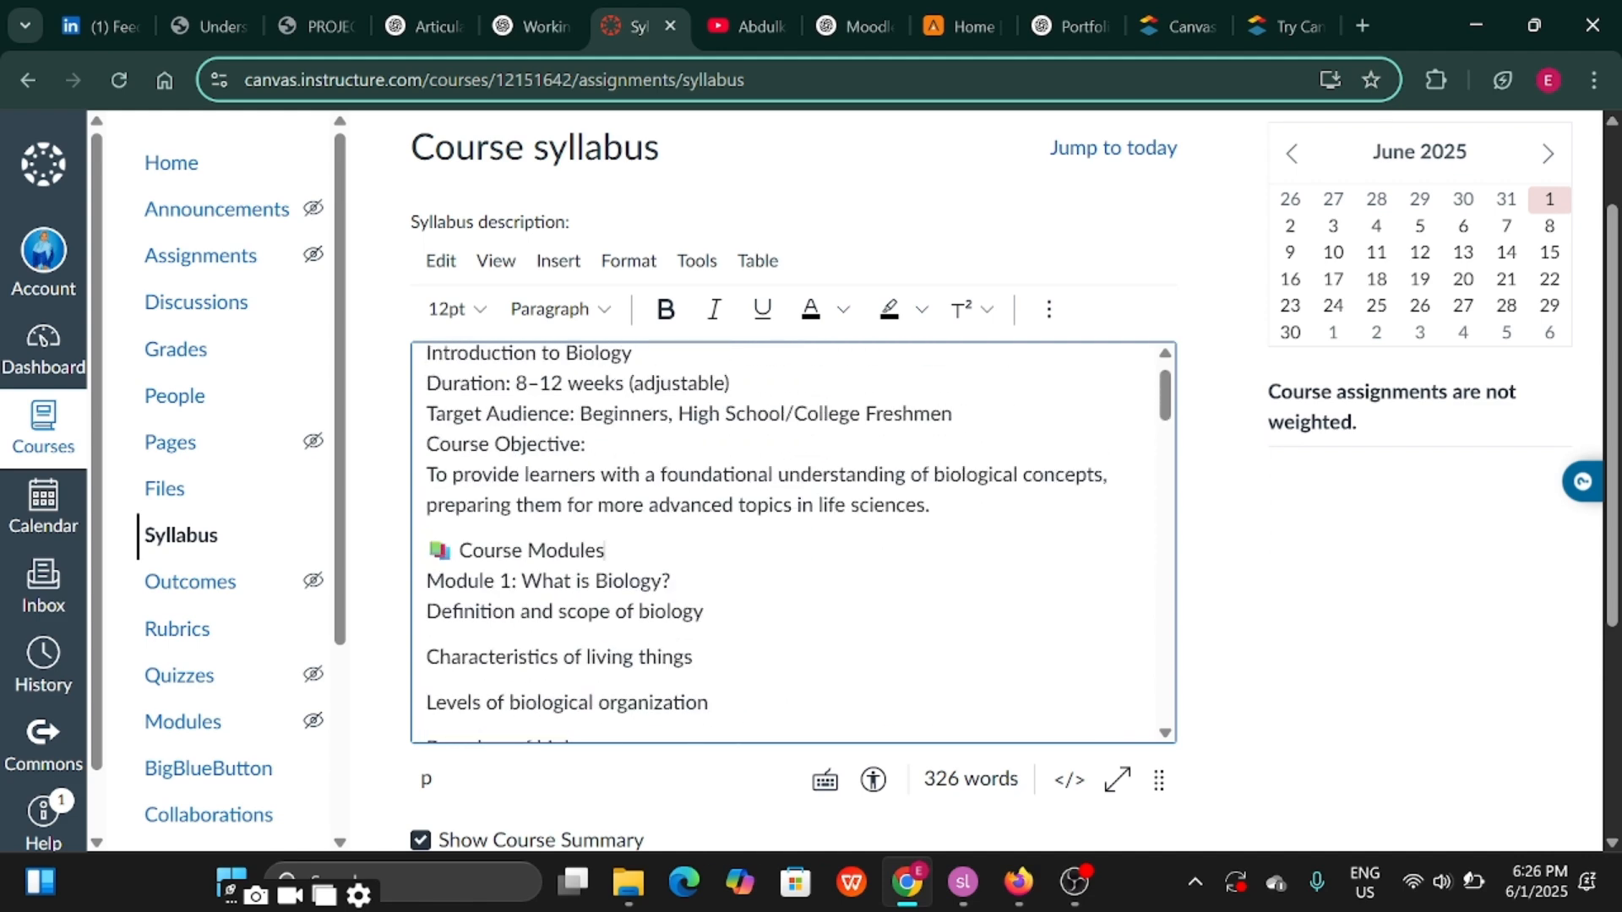
scroll(623, 656, down, 6)
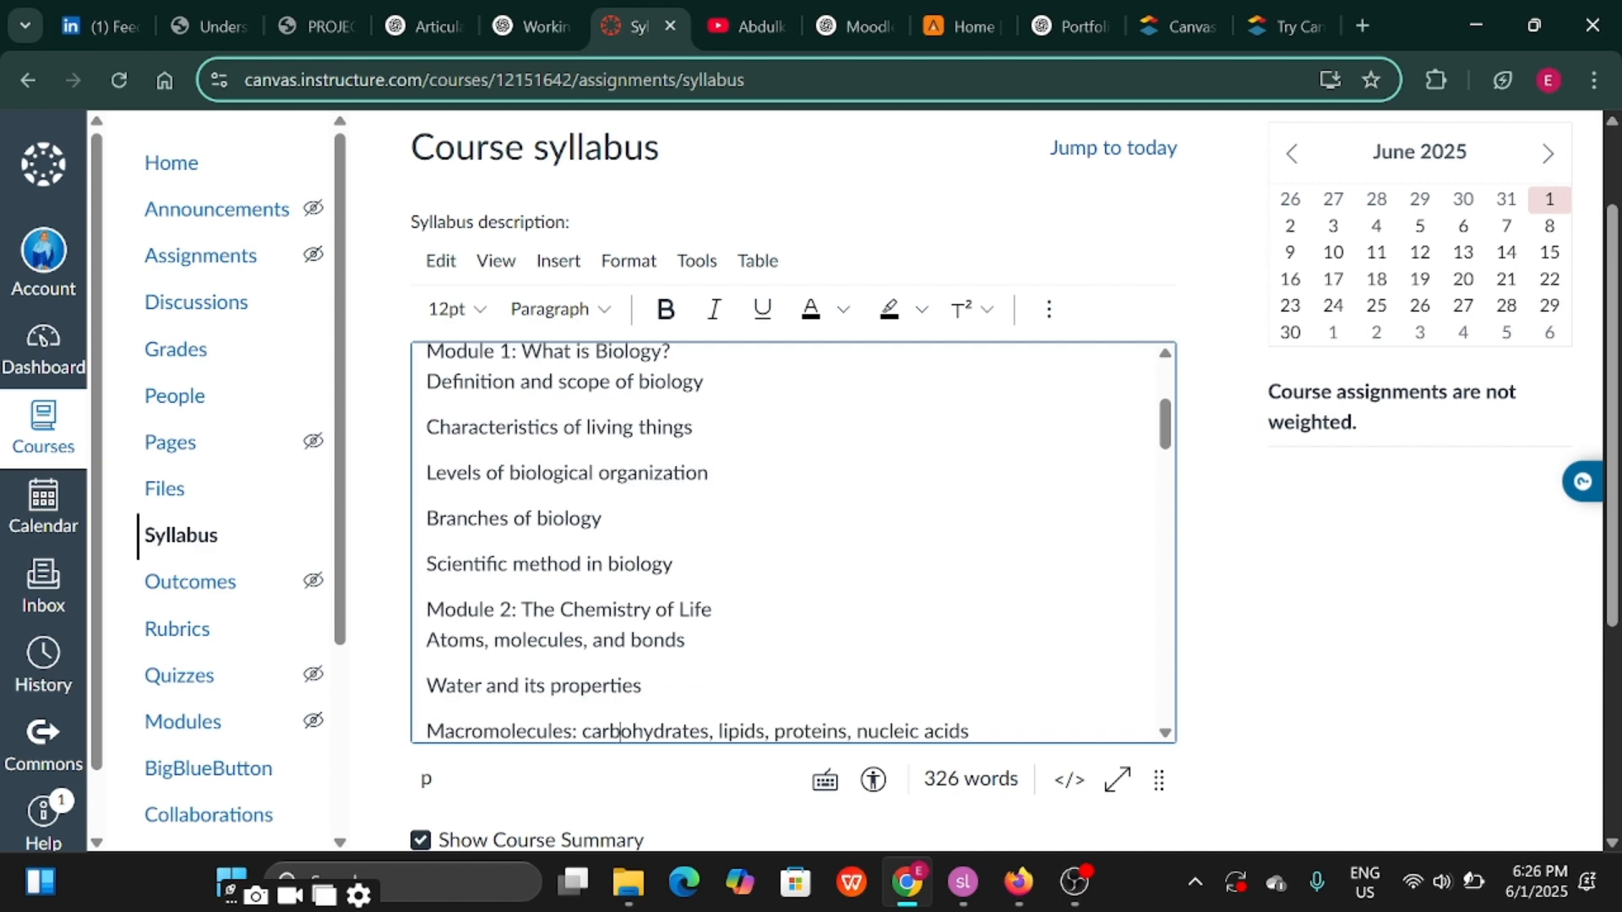
scroll(616, 731, down, 10)
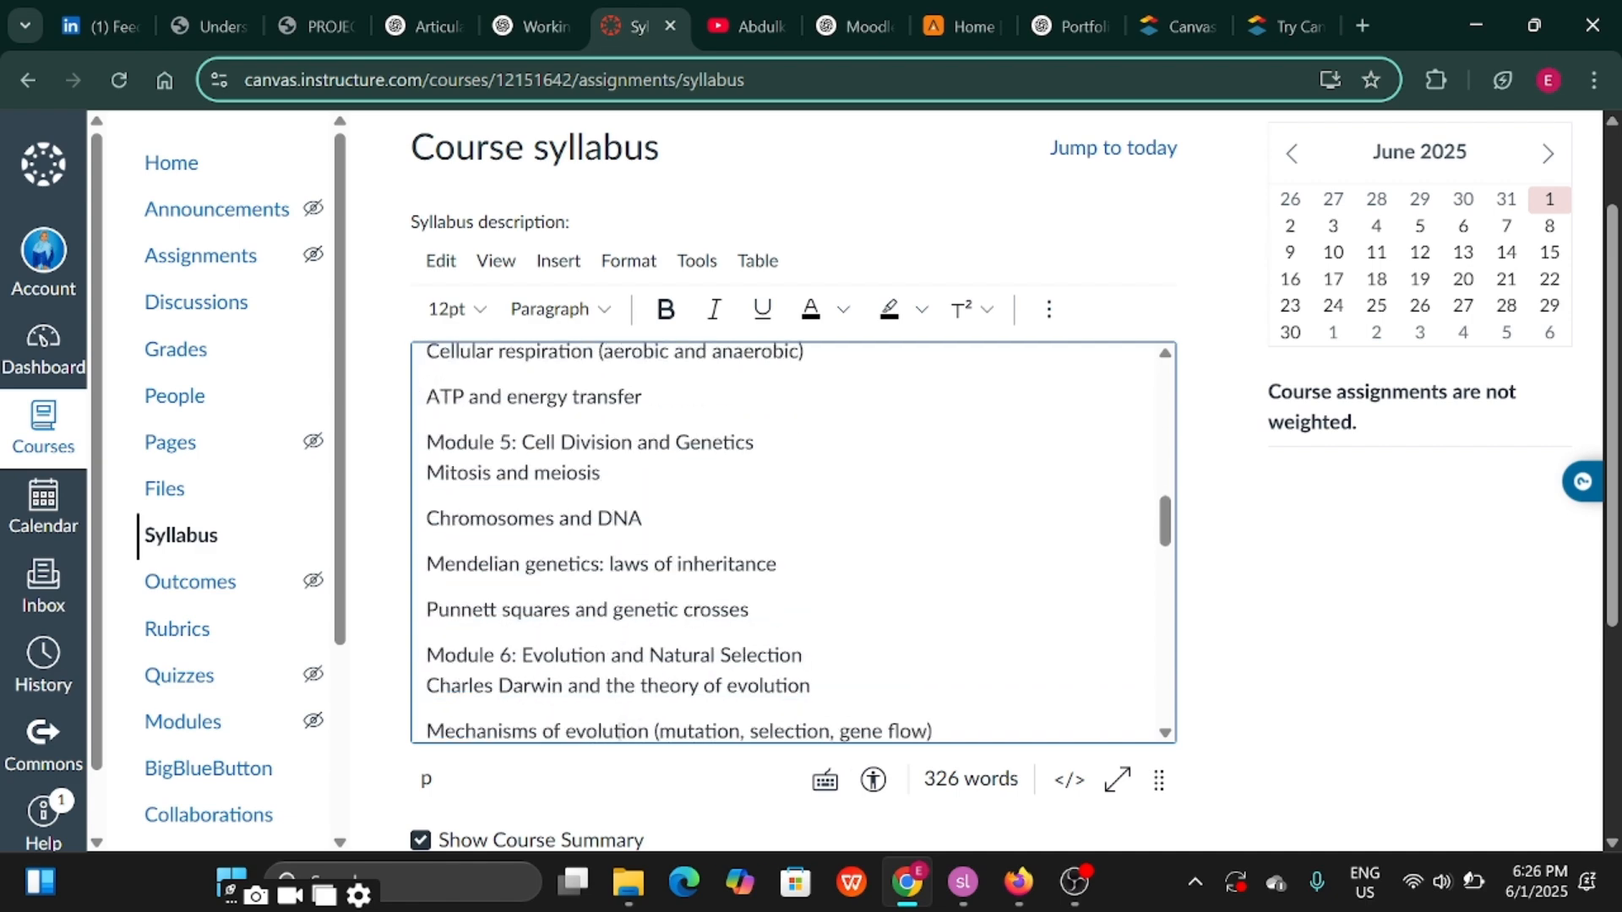
scroll(614, 731, down, 10)
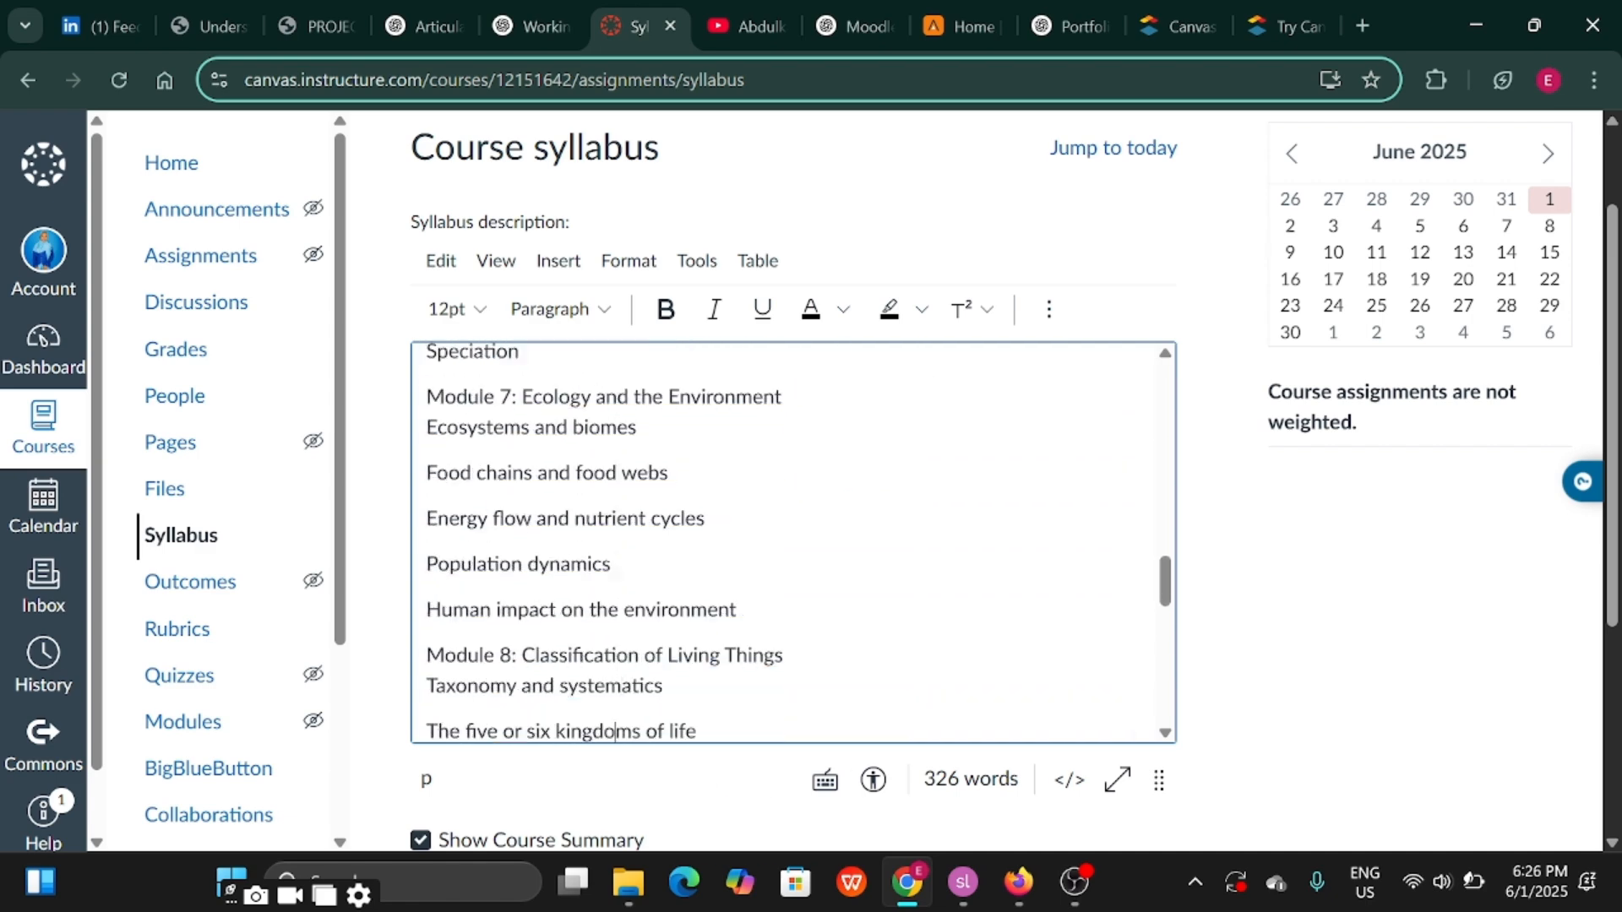
scroll(614, 731, down, 6)
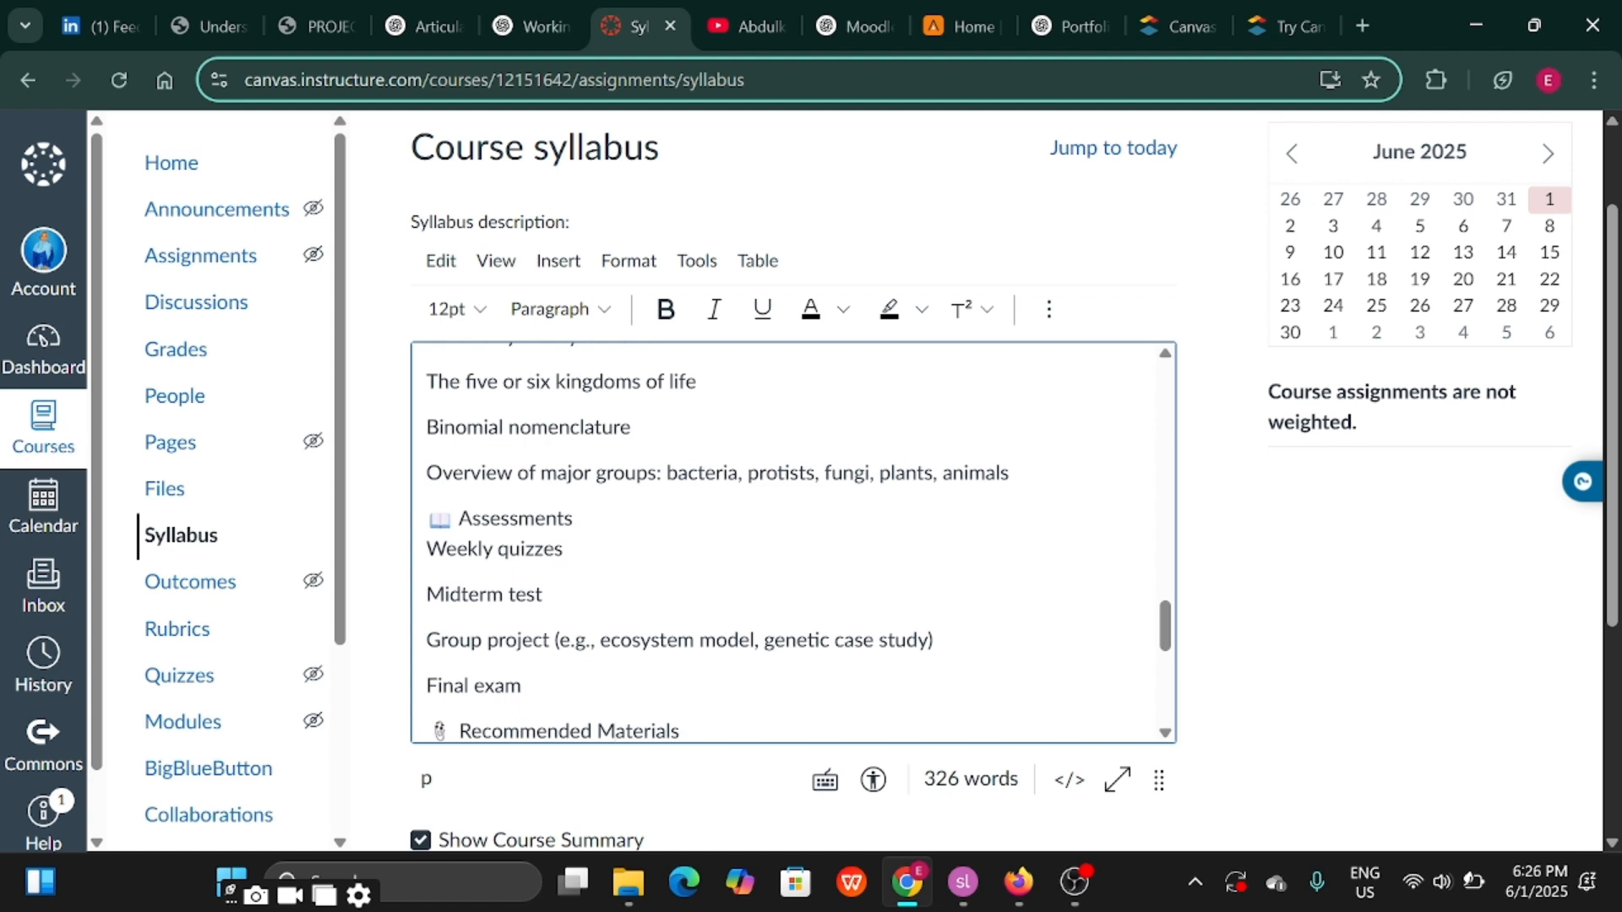
scroll(614, 730, down, 5)
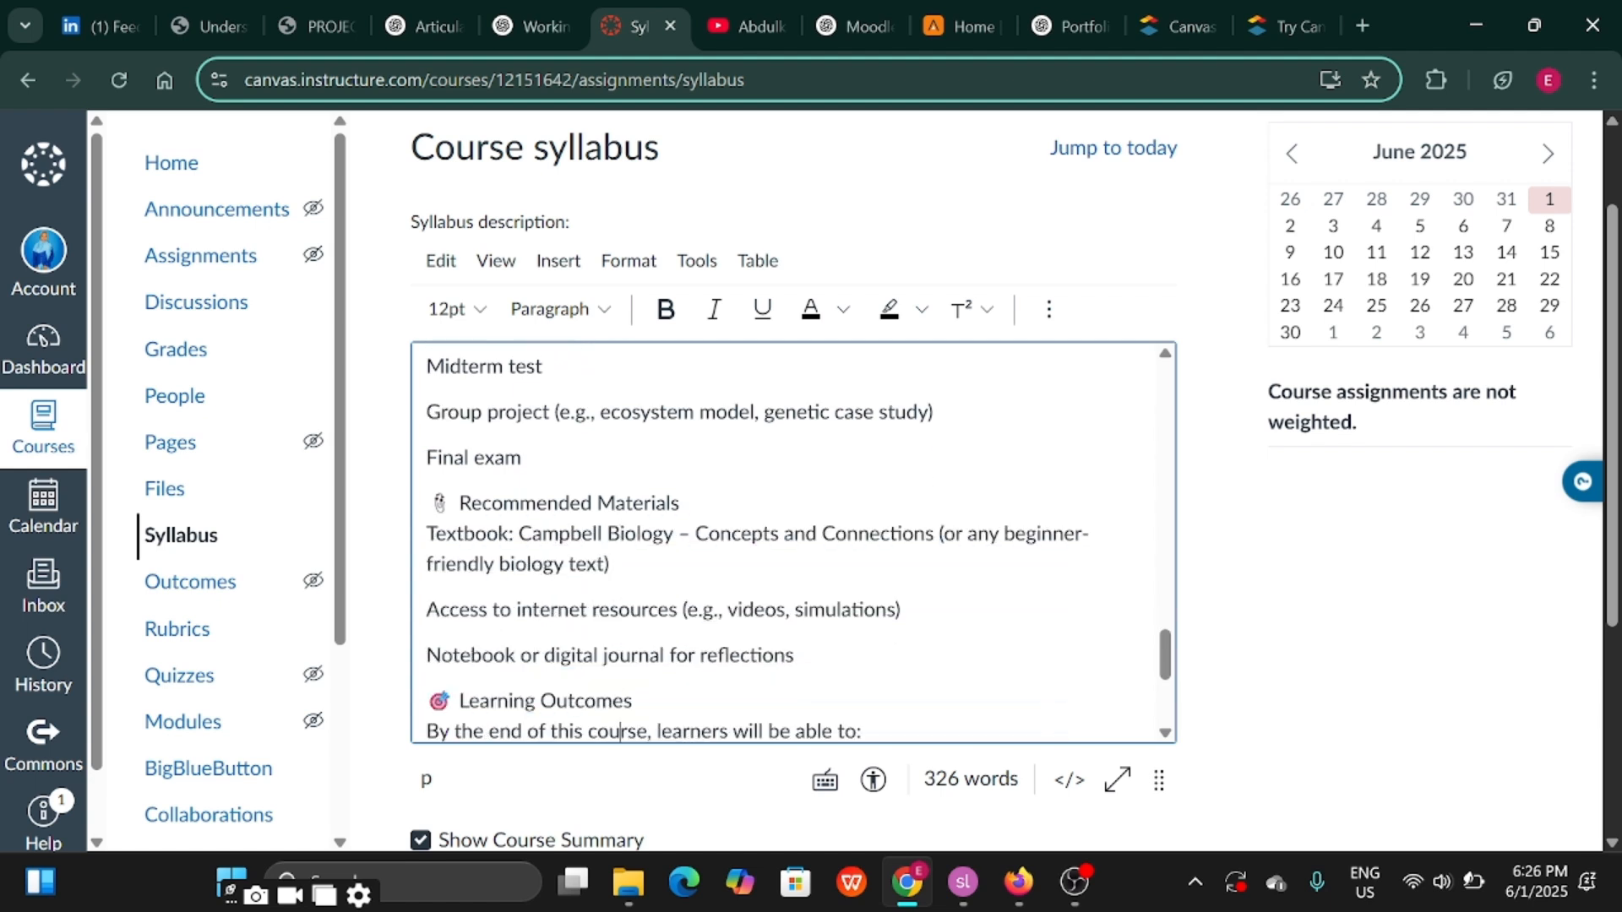
scroll(621, 728, down, 2)
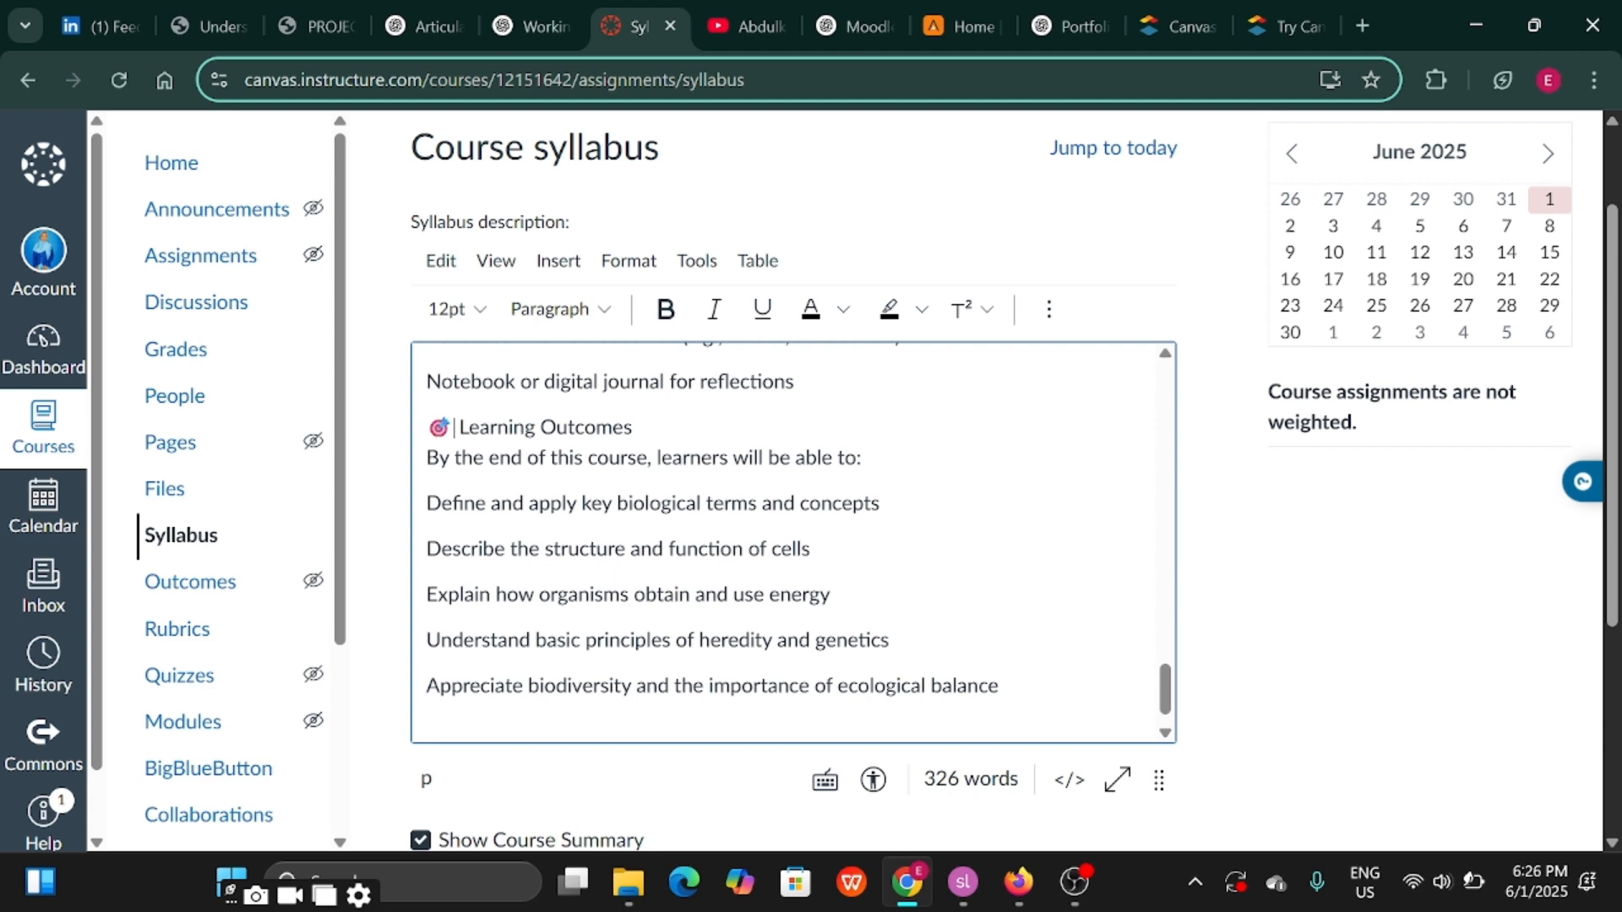
Delete the emoji in front of Learning Outcomes, set the heading off with a blank line, and split its introductory sentence into its own paragraph
key(Return)
key(BackSpace)
key(BackSpace)
key(BackSpace)
key(Return)
key(Return)
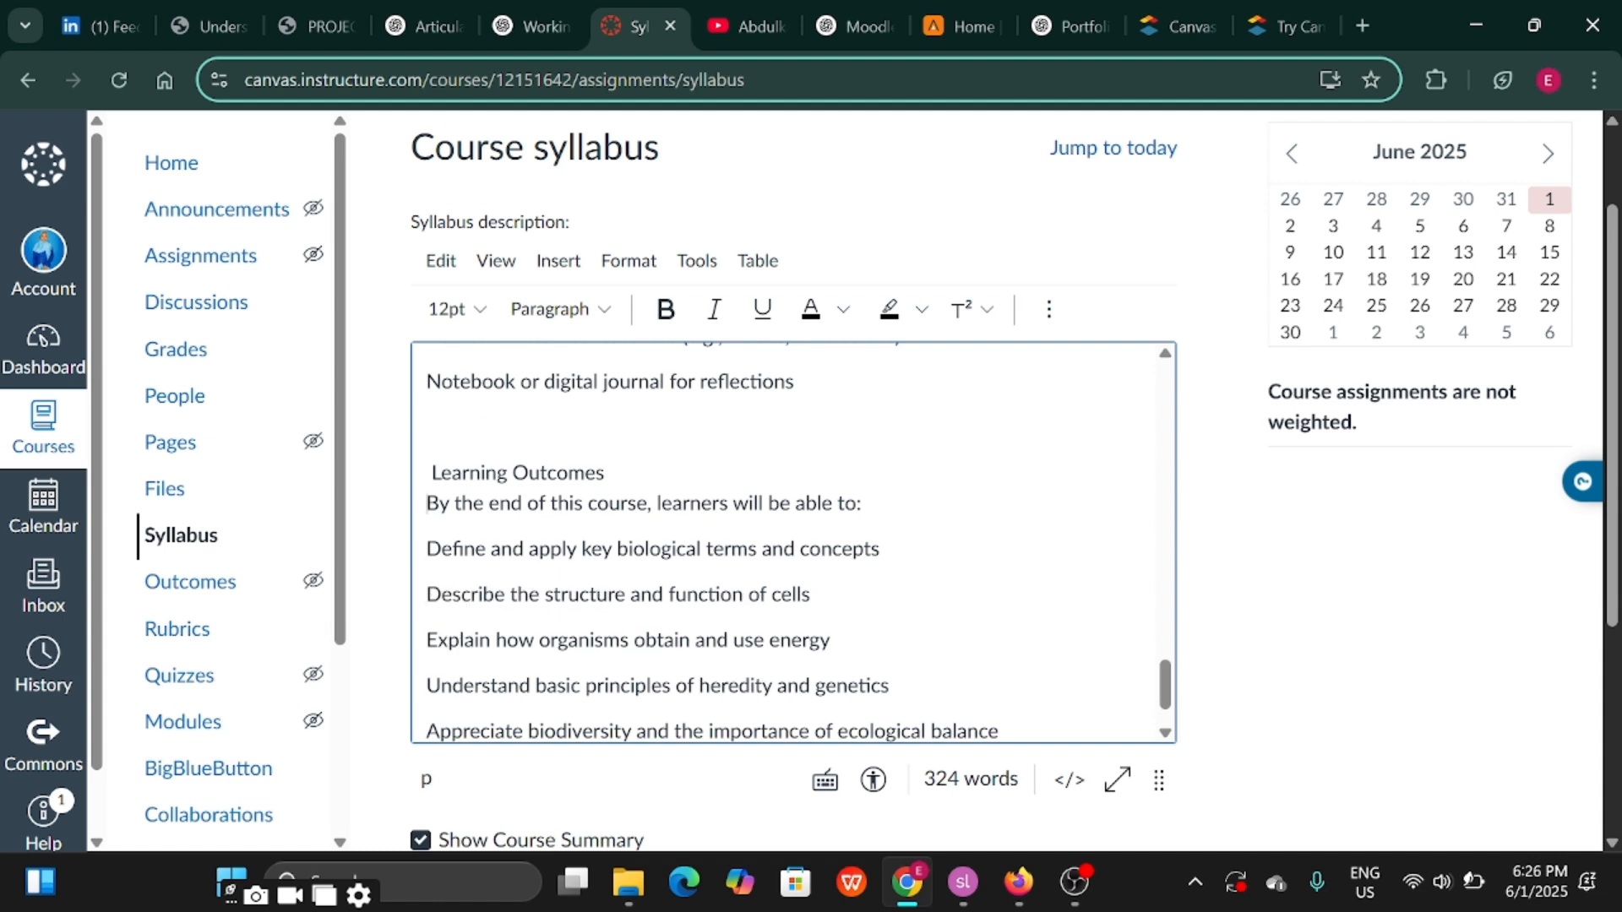
key(Return)
Remove the empty paragraph after the final learning outcome on ecological balance in the syllabus description
key(Down)
key(Down)
key(Down)
key(Down)
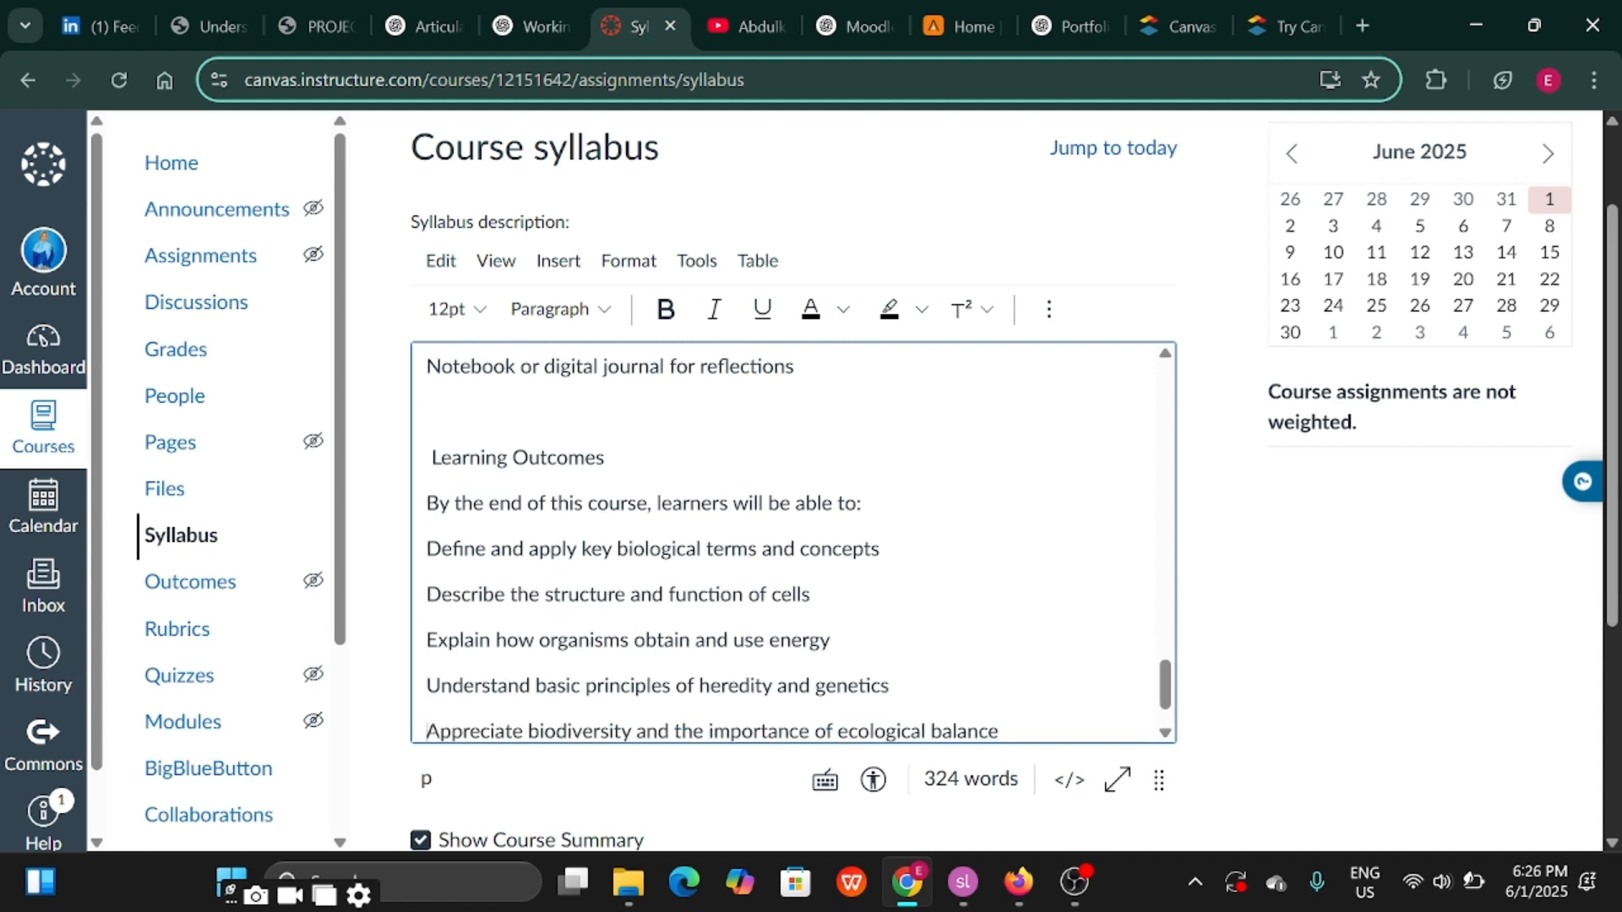
key(BackSpace)
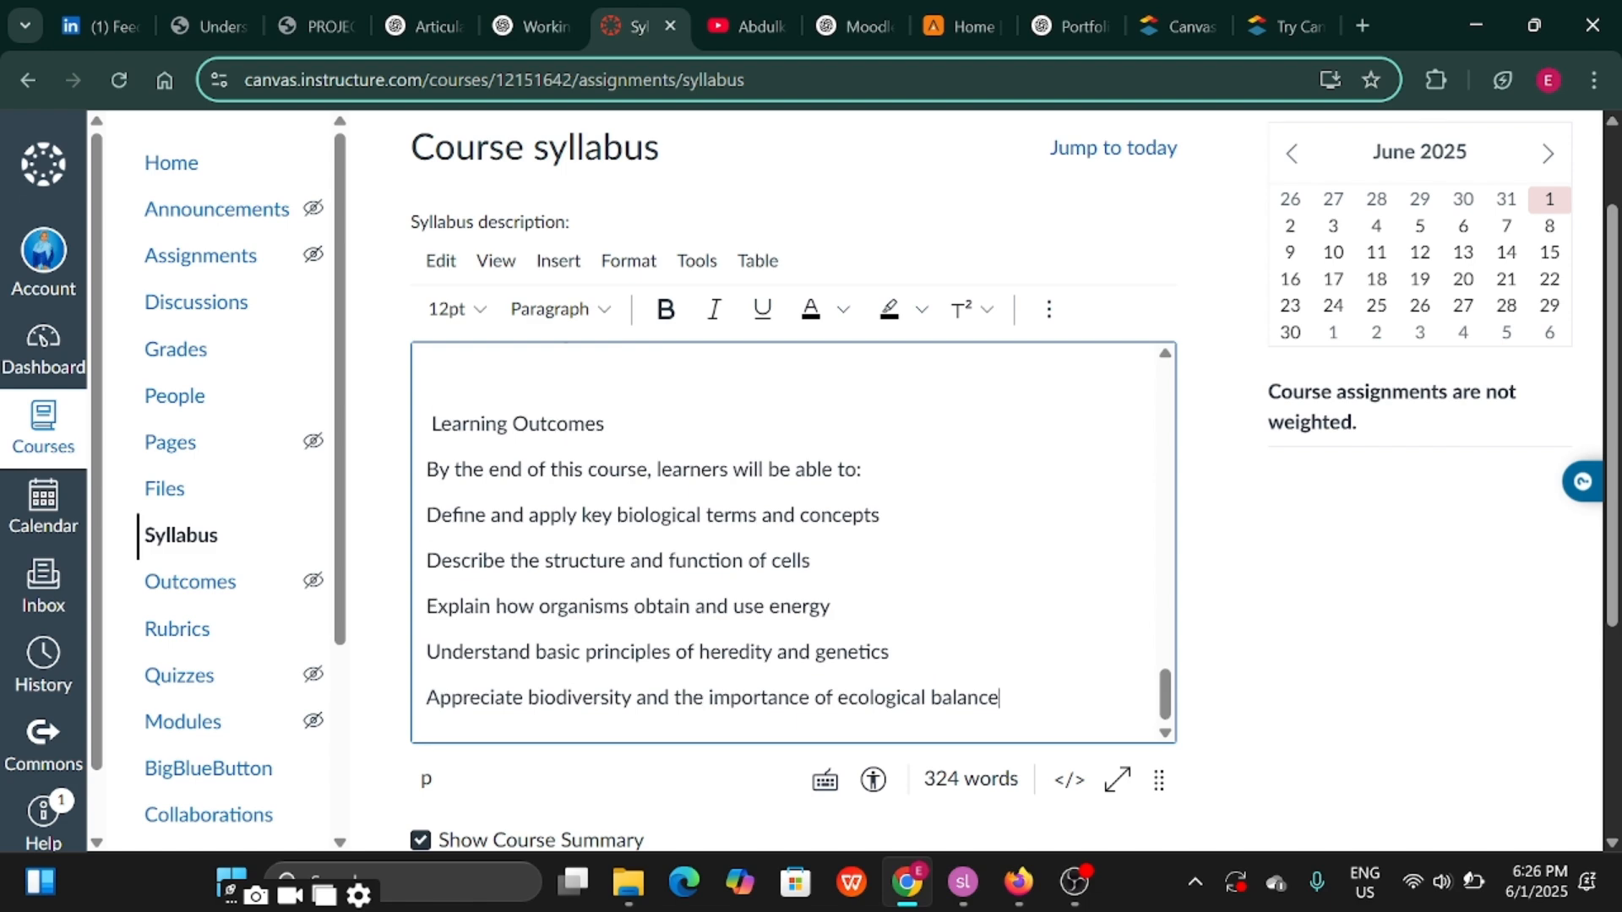
scroll(1535, 626, down, 4)
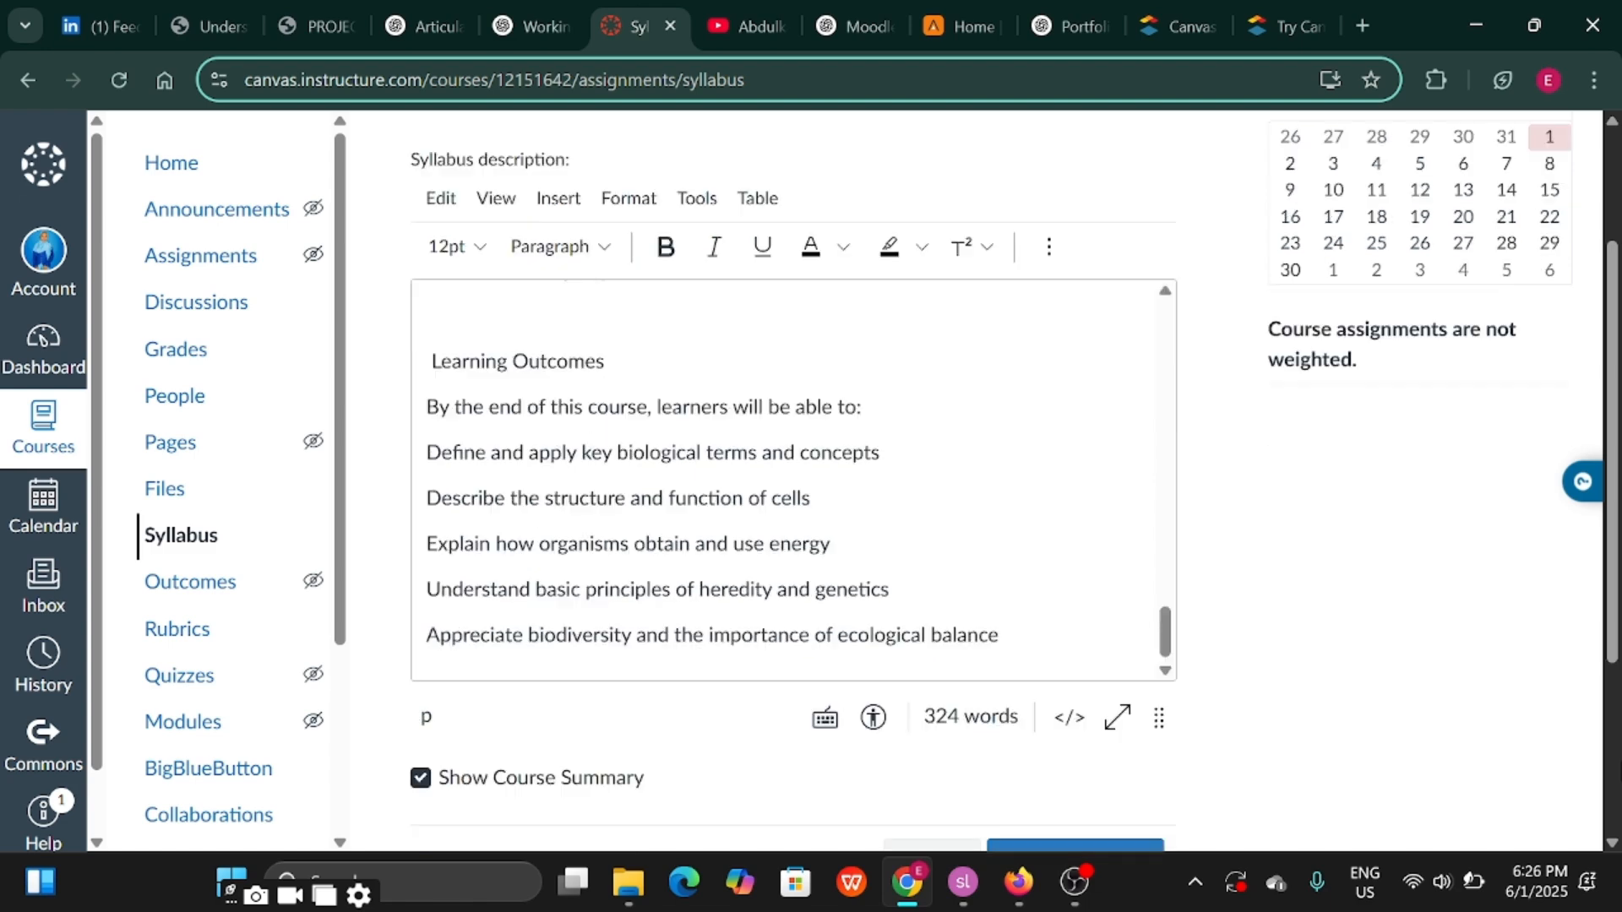
Leave the syllabus editor for the course syllabus page and open the Bio 101 course's Quizzes page
click(1055, 595)
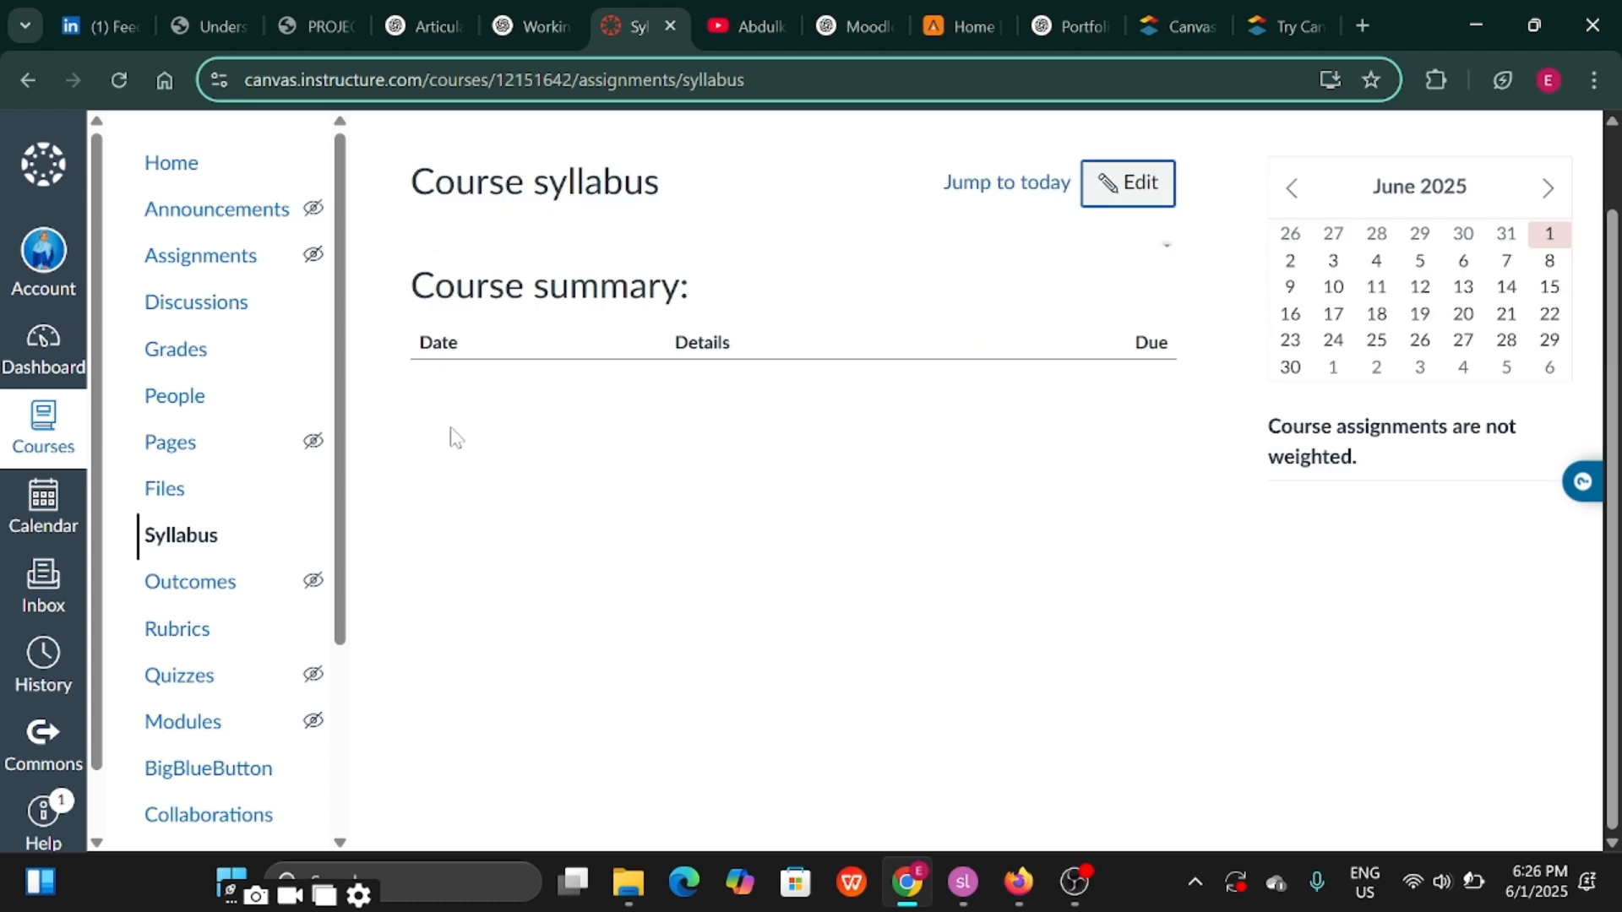
click(152, 686)
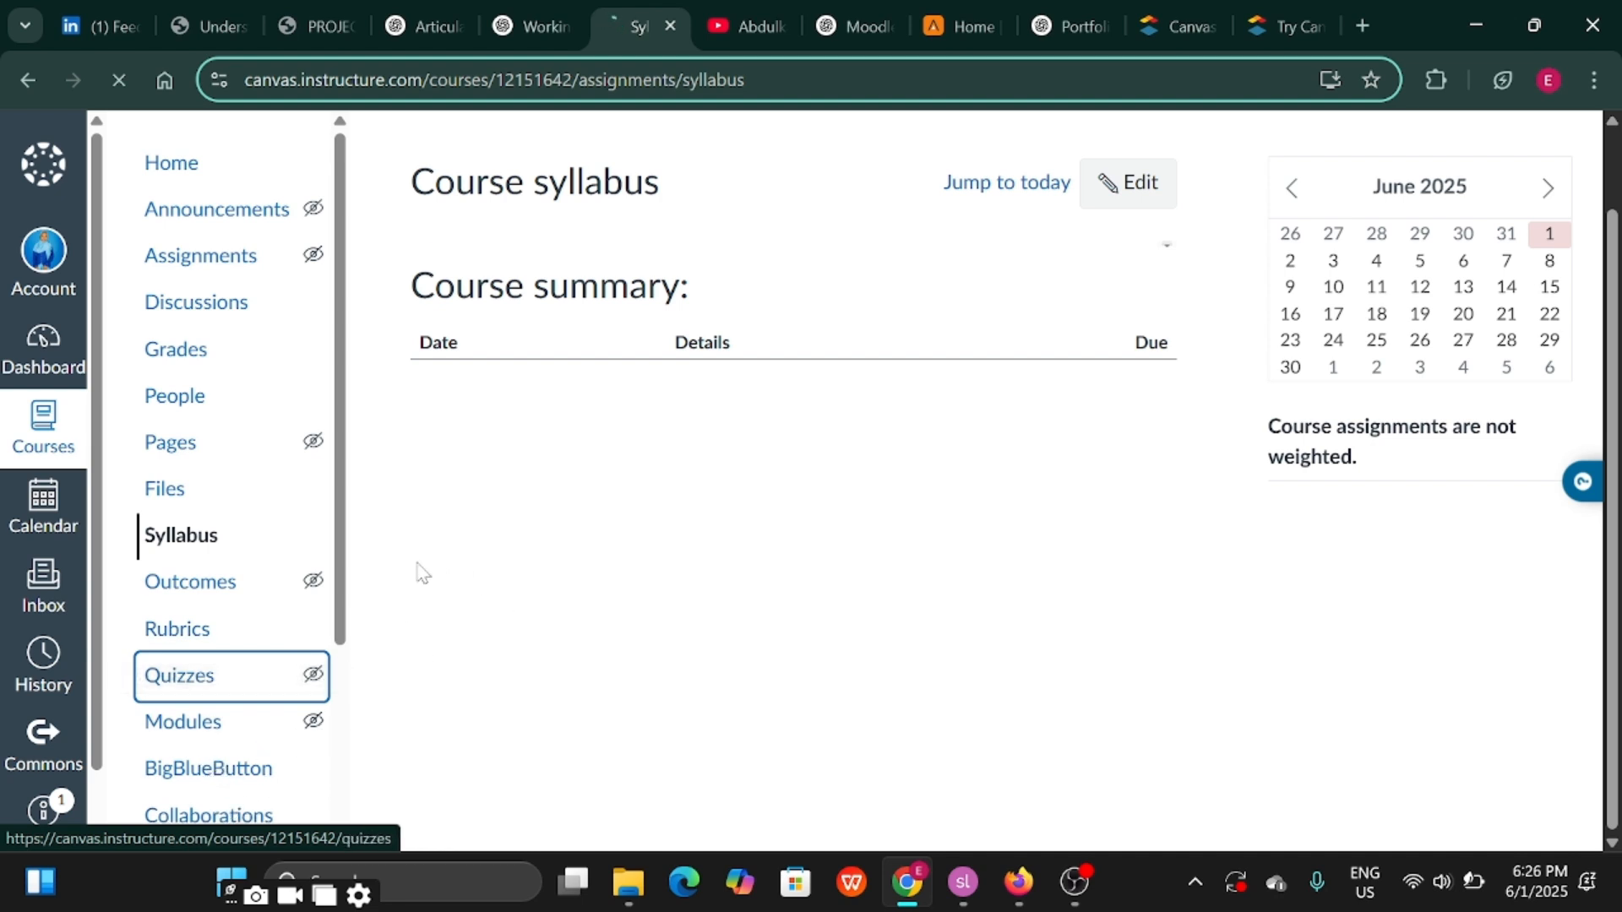
scroll(340, 728, down, 3)
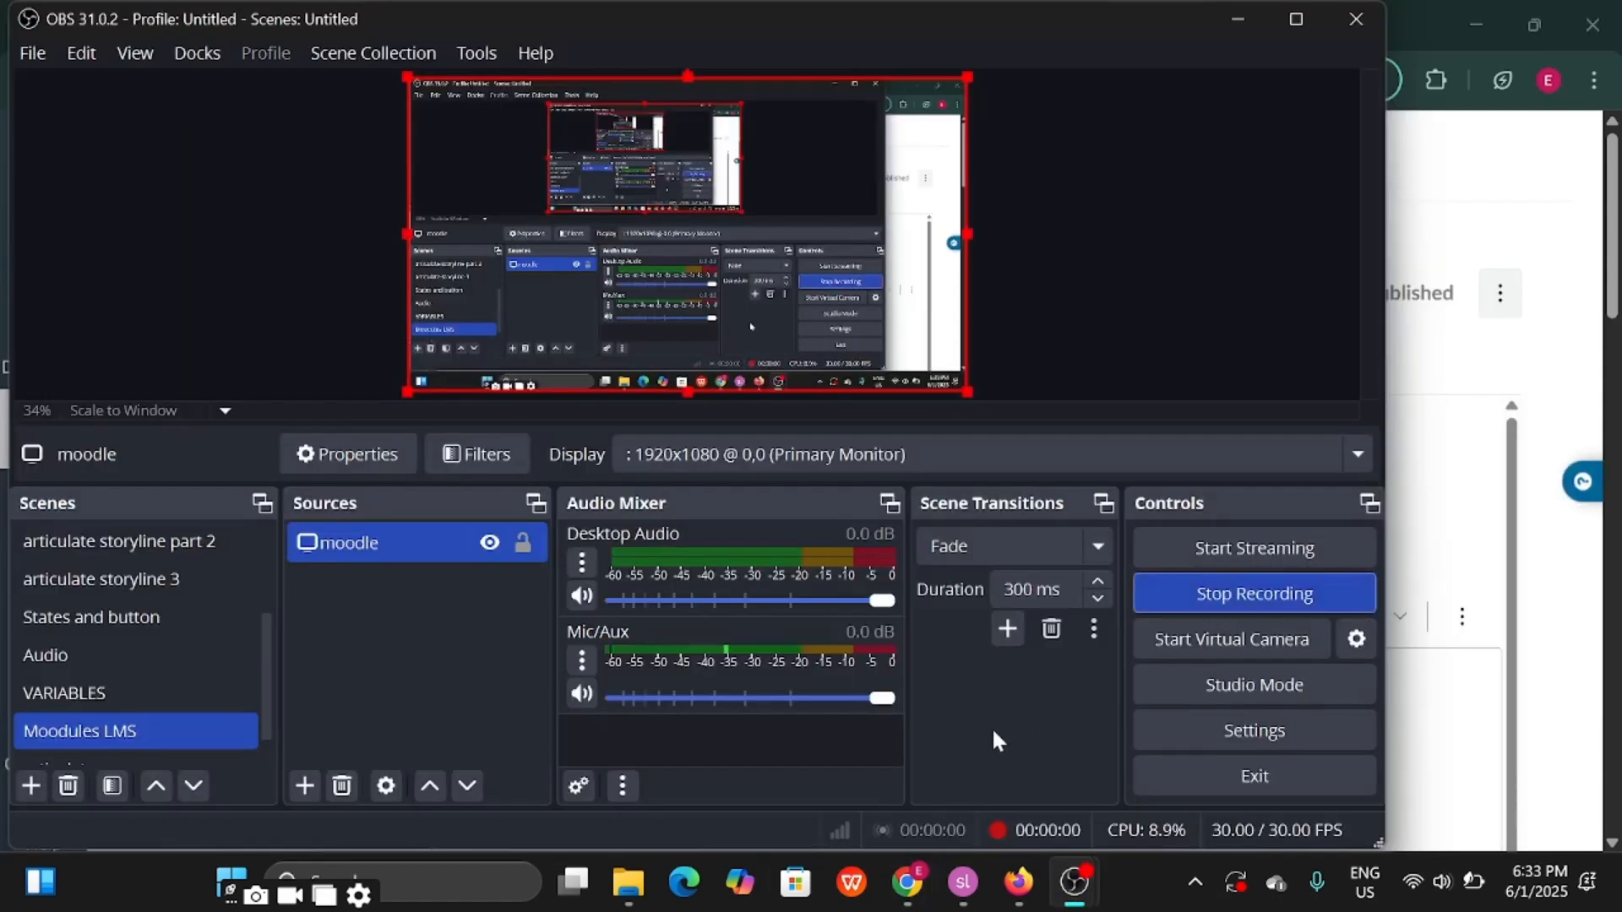
Switch from OBS to Chrome and view the unnamed quiz's question options before returning to its details
click(907, 882)
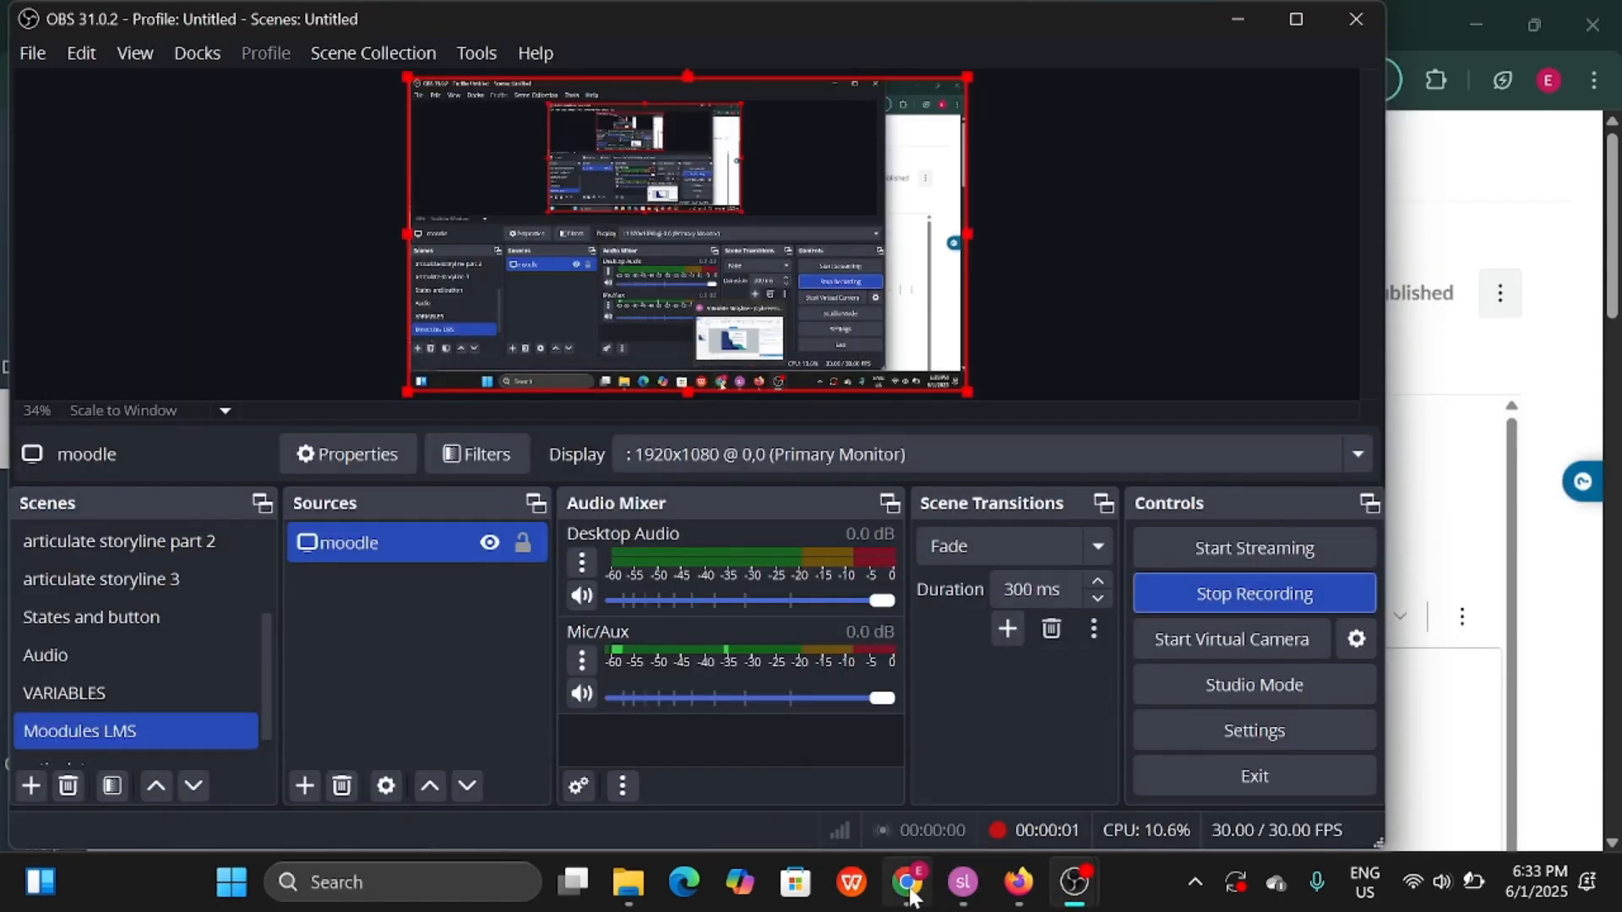
click(681, 718)
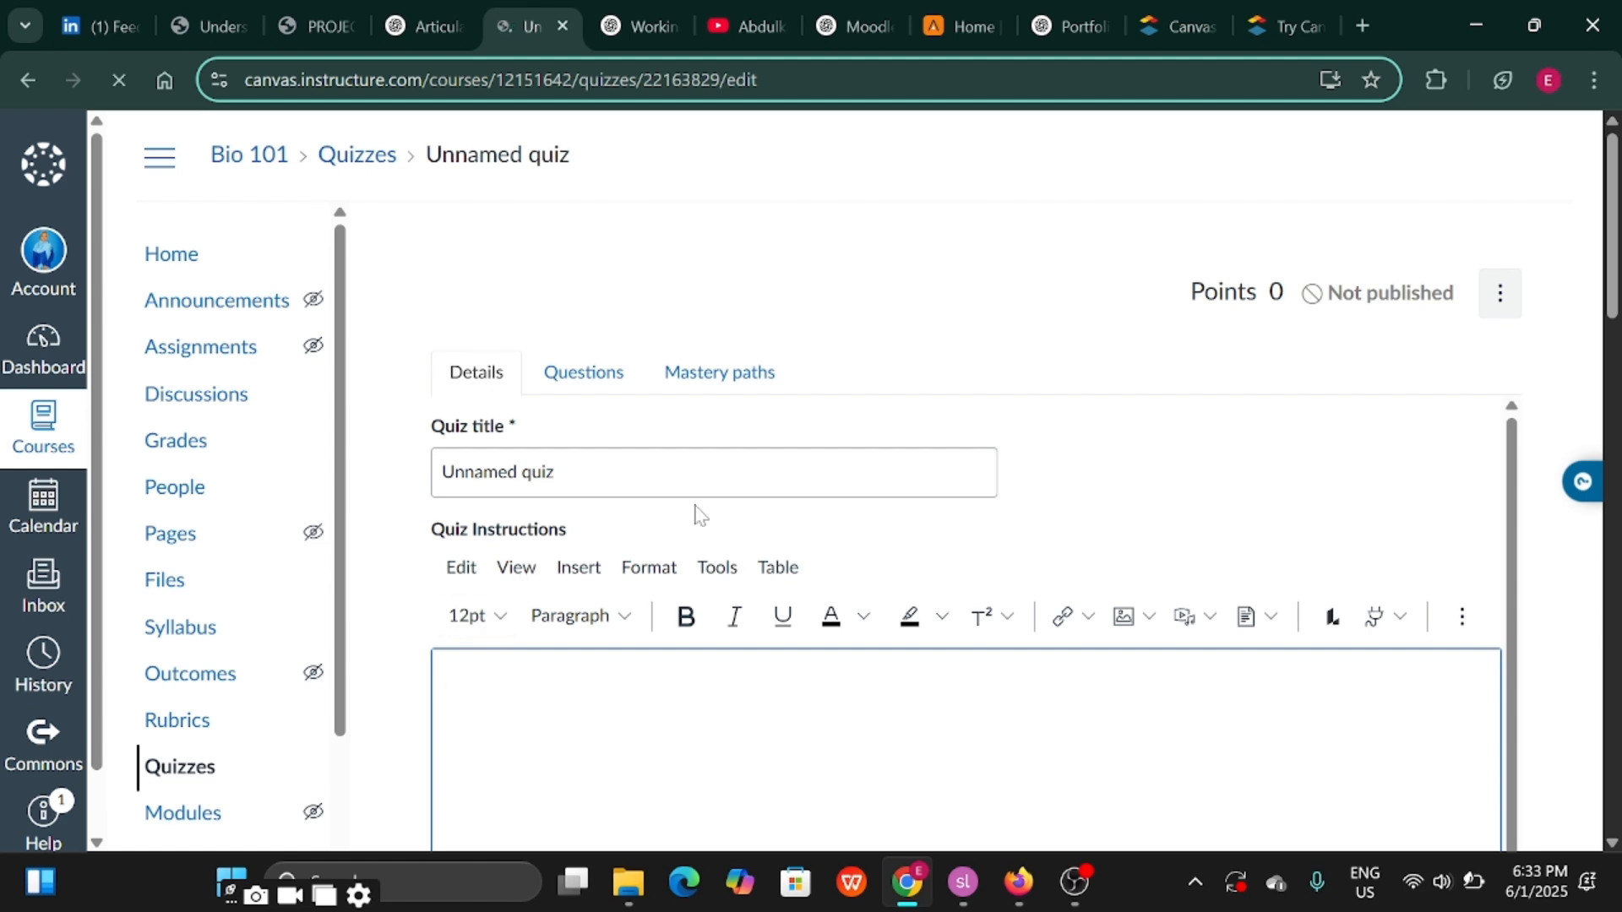
scroll(1200, 357, down, 1)
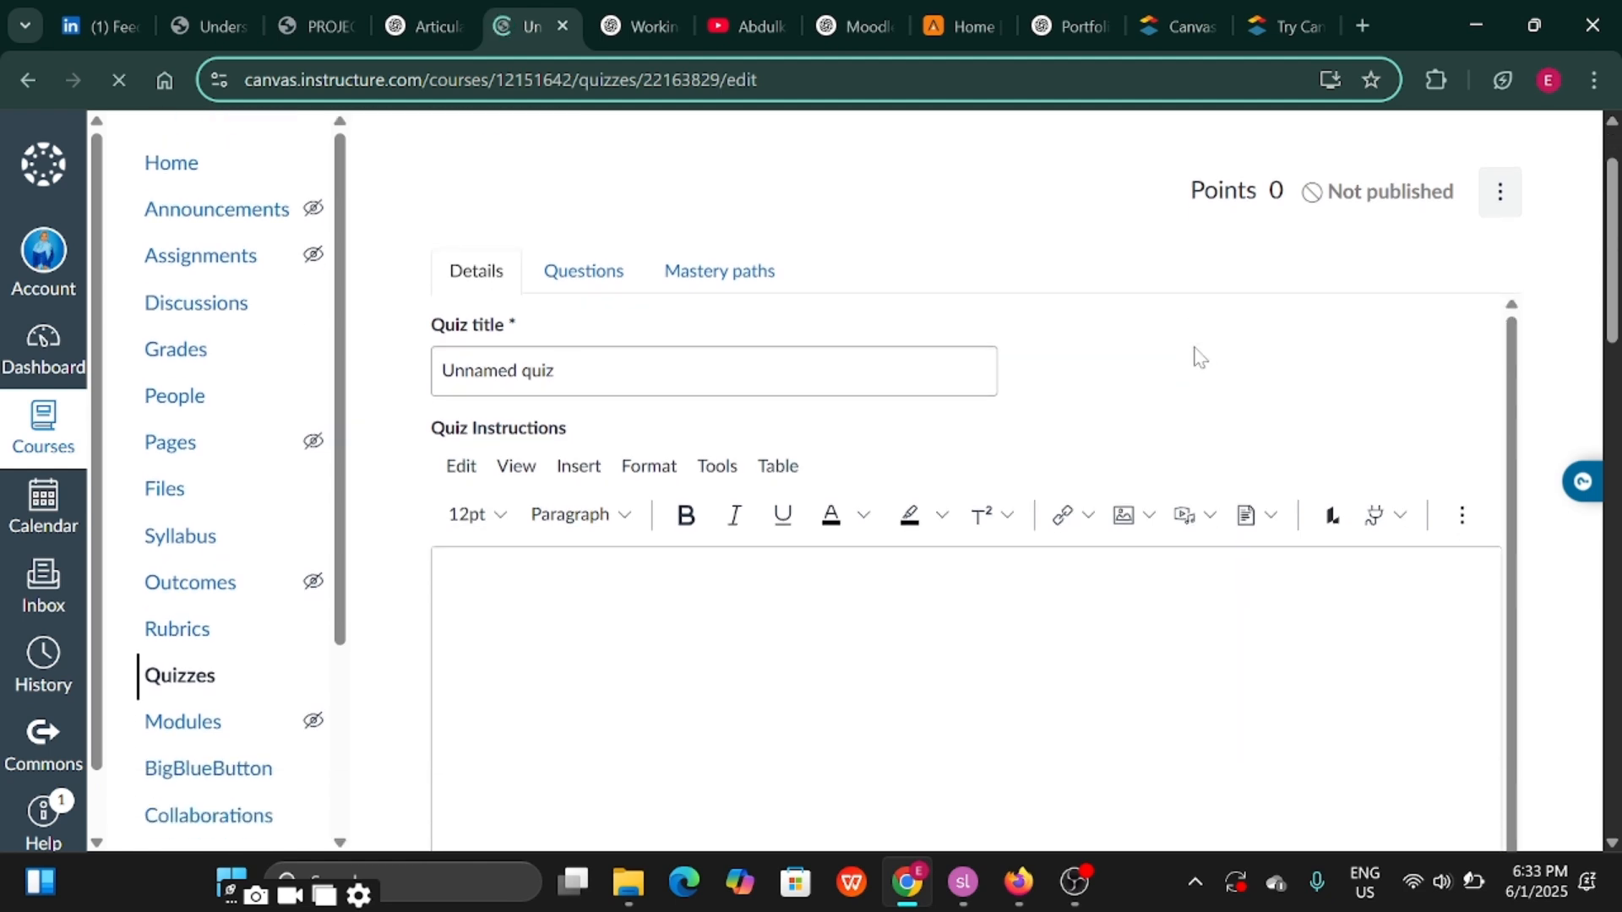
scroll(1199, 359, up, 1)
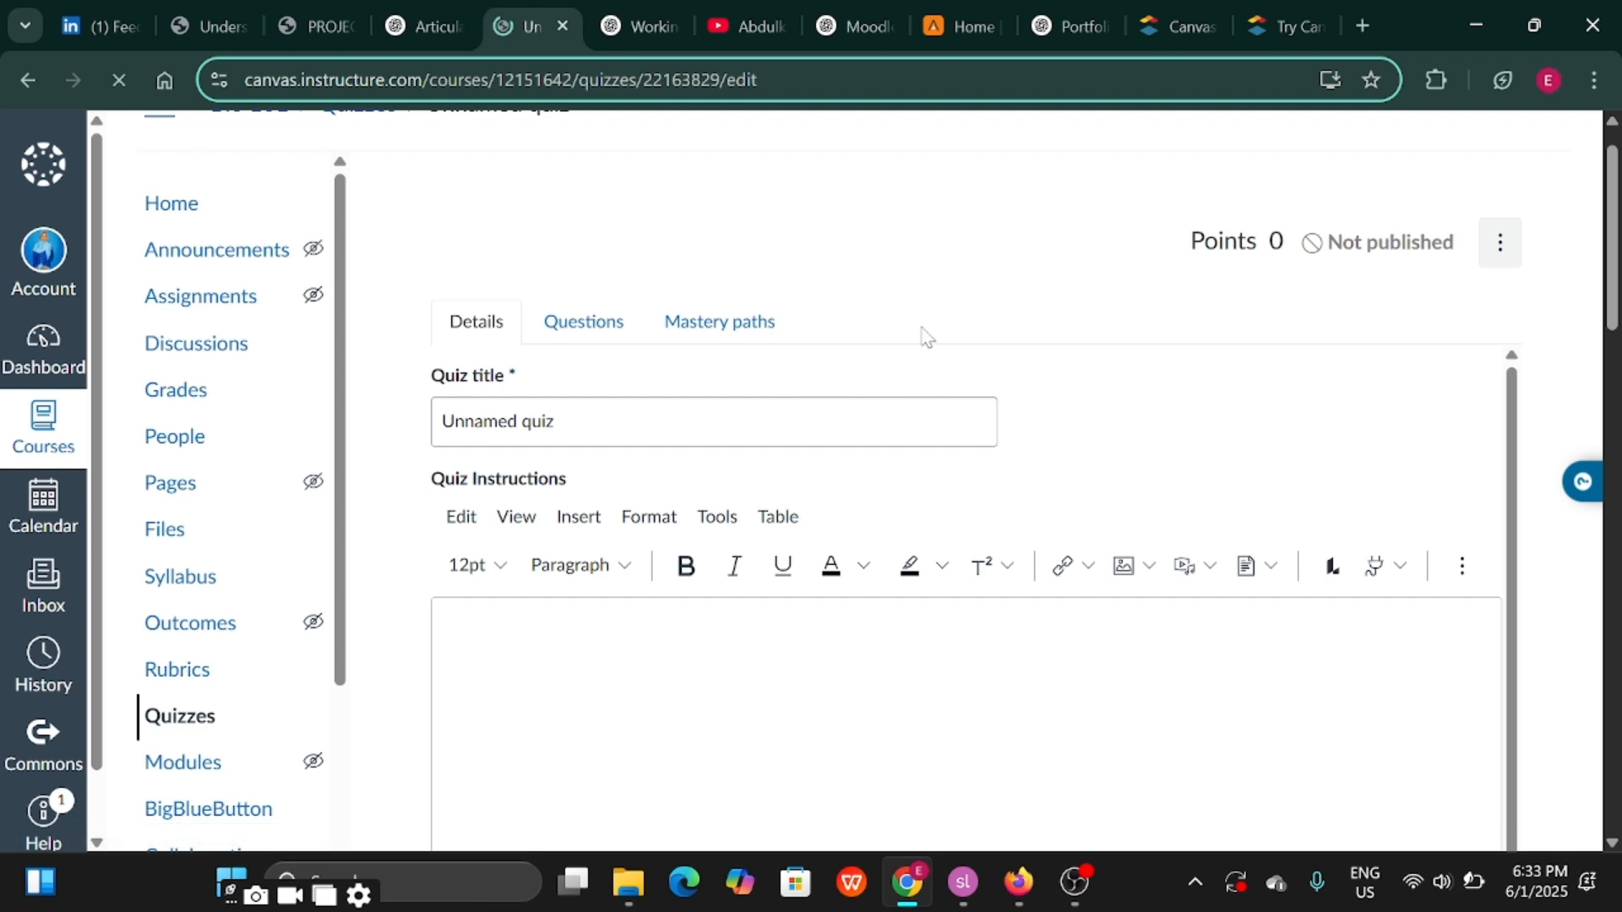
click(568, 329)
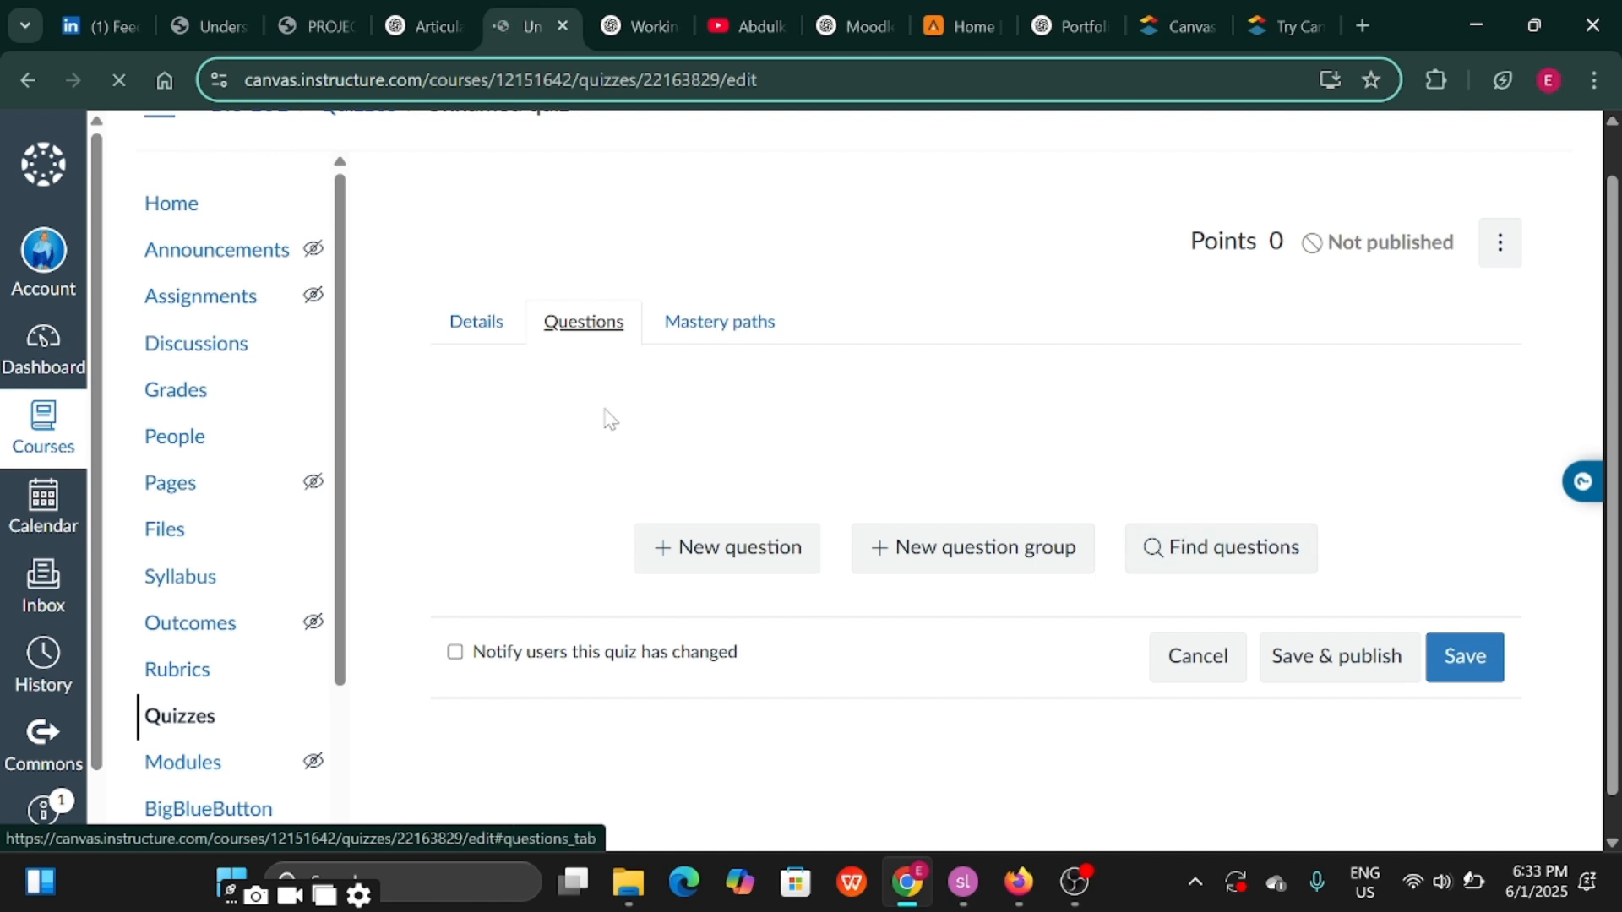
click(471, 334)
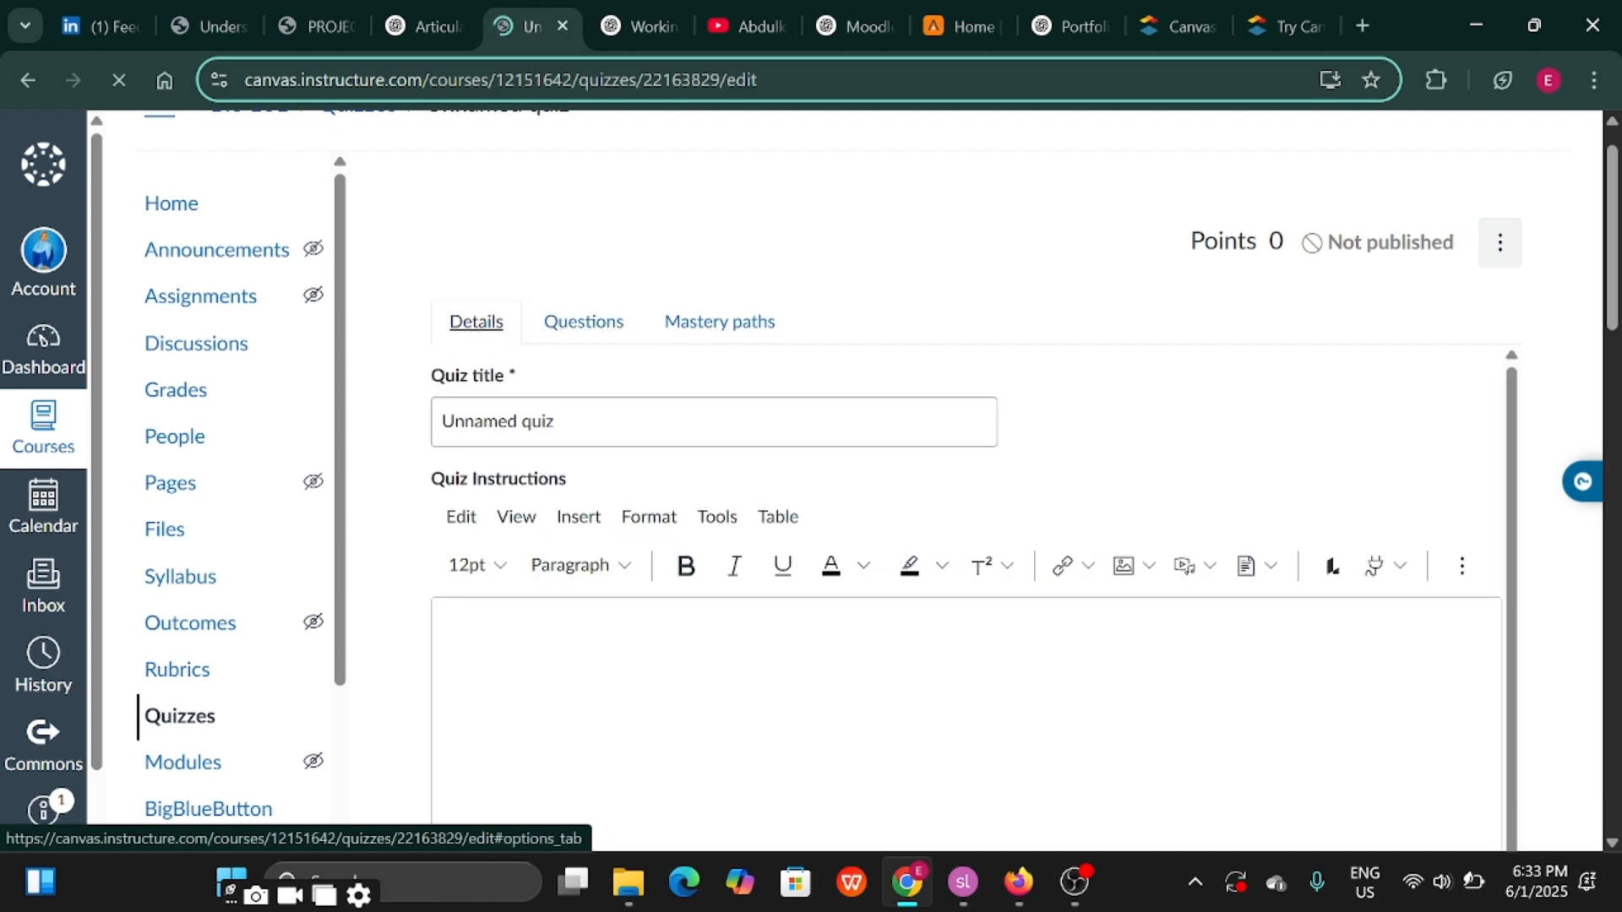
Replace the default quiz title with "Introduction to biology"
double_click(537, 420)
key(BackSpace)
key(BackSpace)
key(BackSpace)
key(BackSpace)
key(BackSpace)
key(BackSpace)
key(BackSpace)
key(BackSpace)
key(BackSpace)
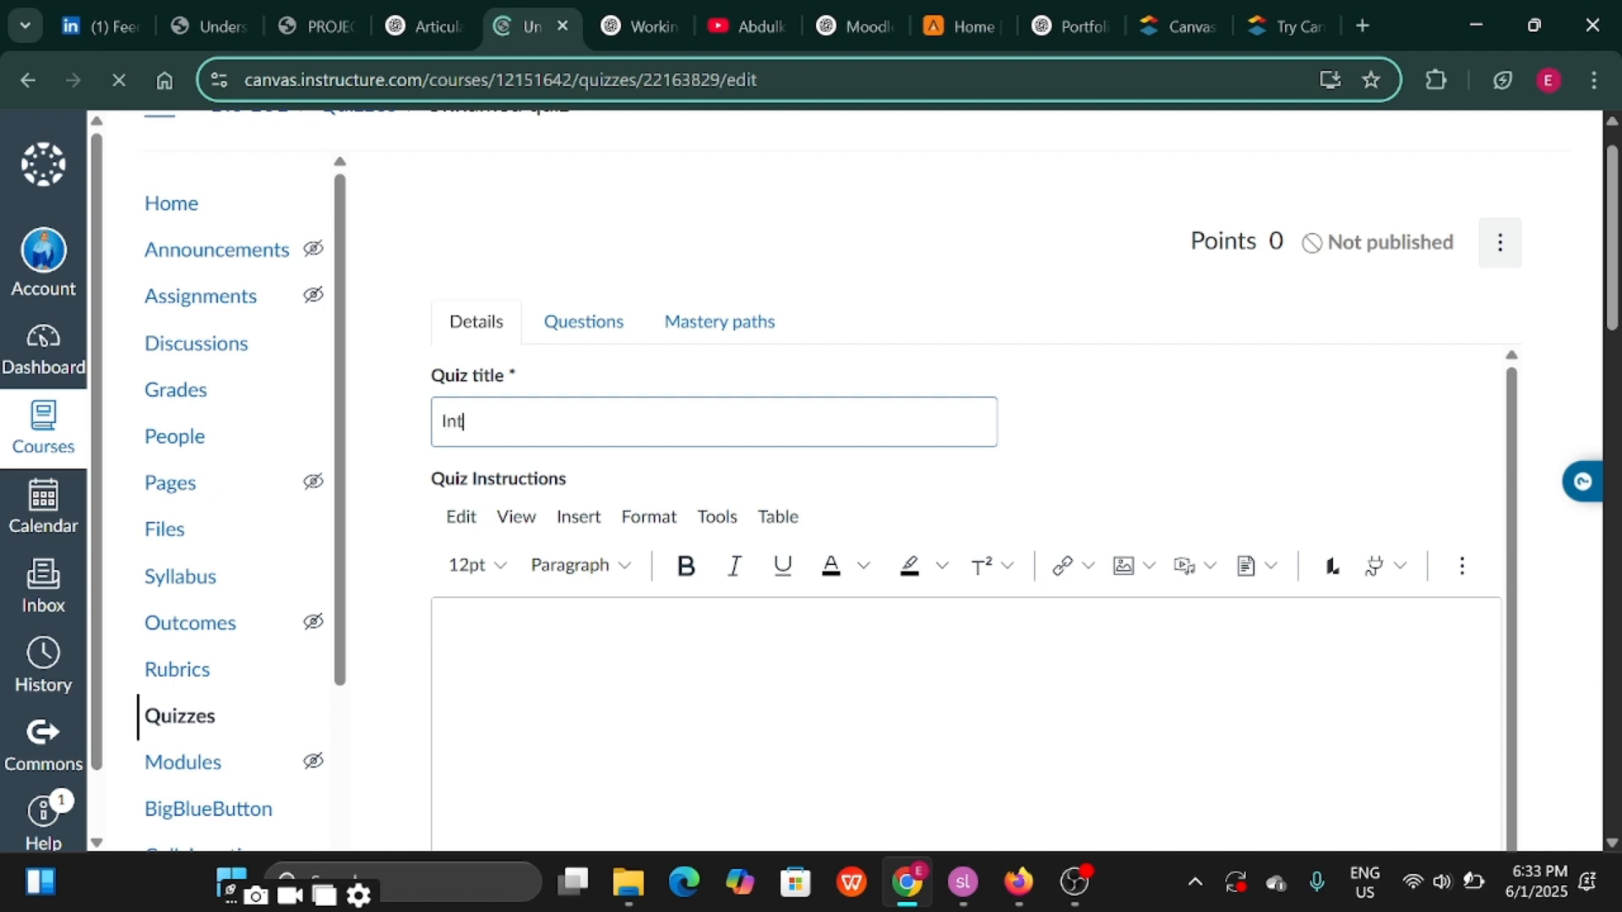
text(Introduction to biology)
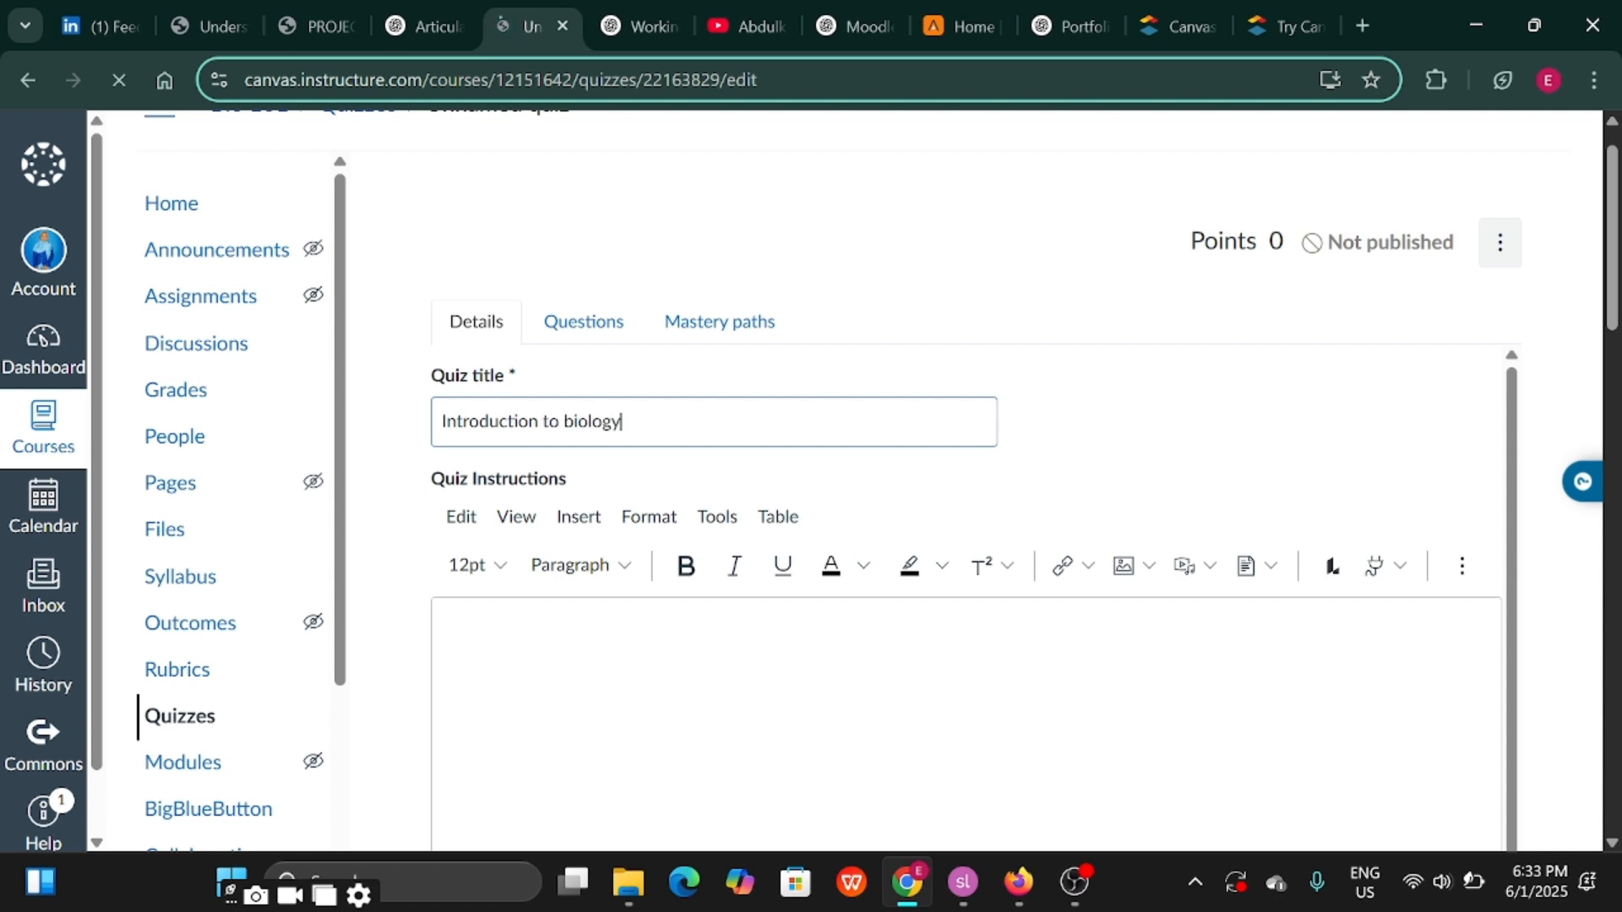
click(403, 606)
Set the quiz type to Practice quiz and enable shuffled answers and multiple attempts
scroll(403, 605, down, 5)
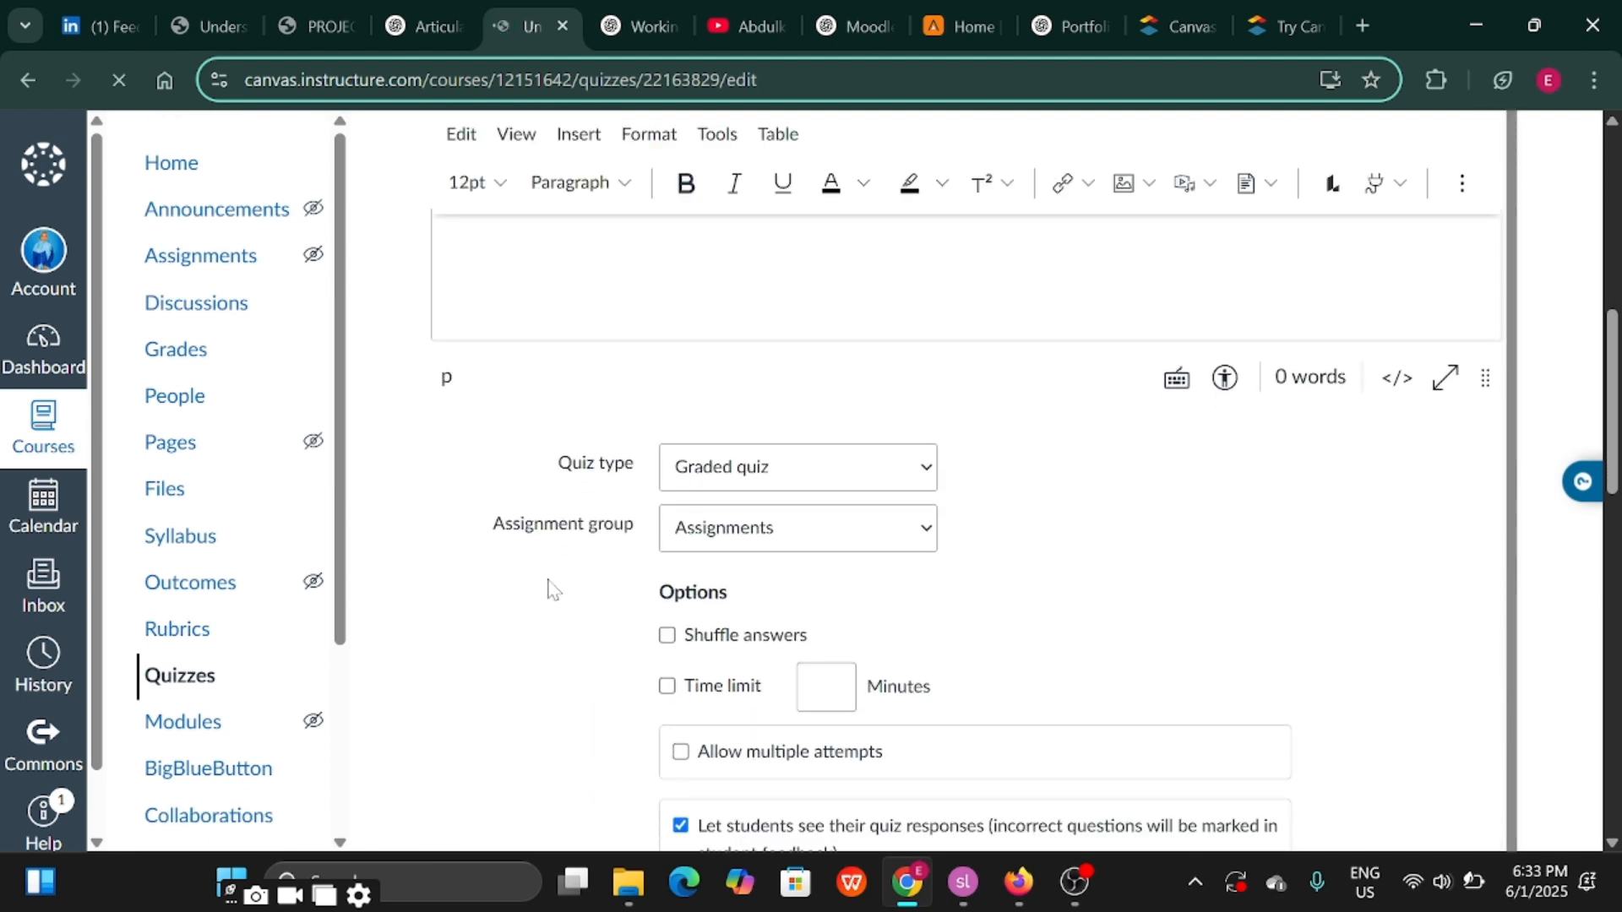
click(875, 461)
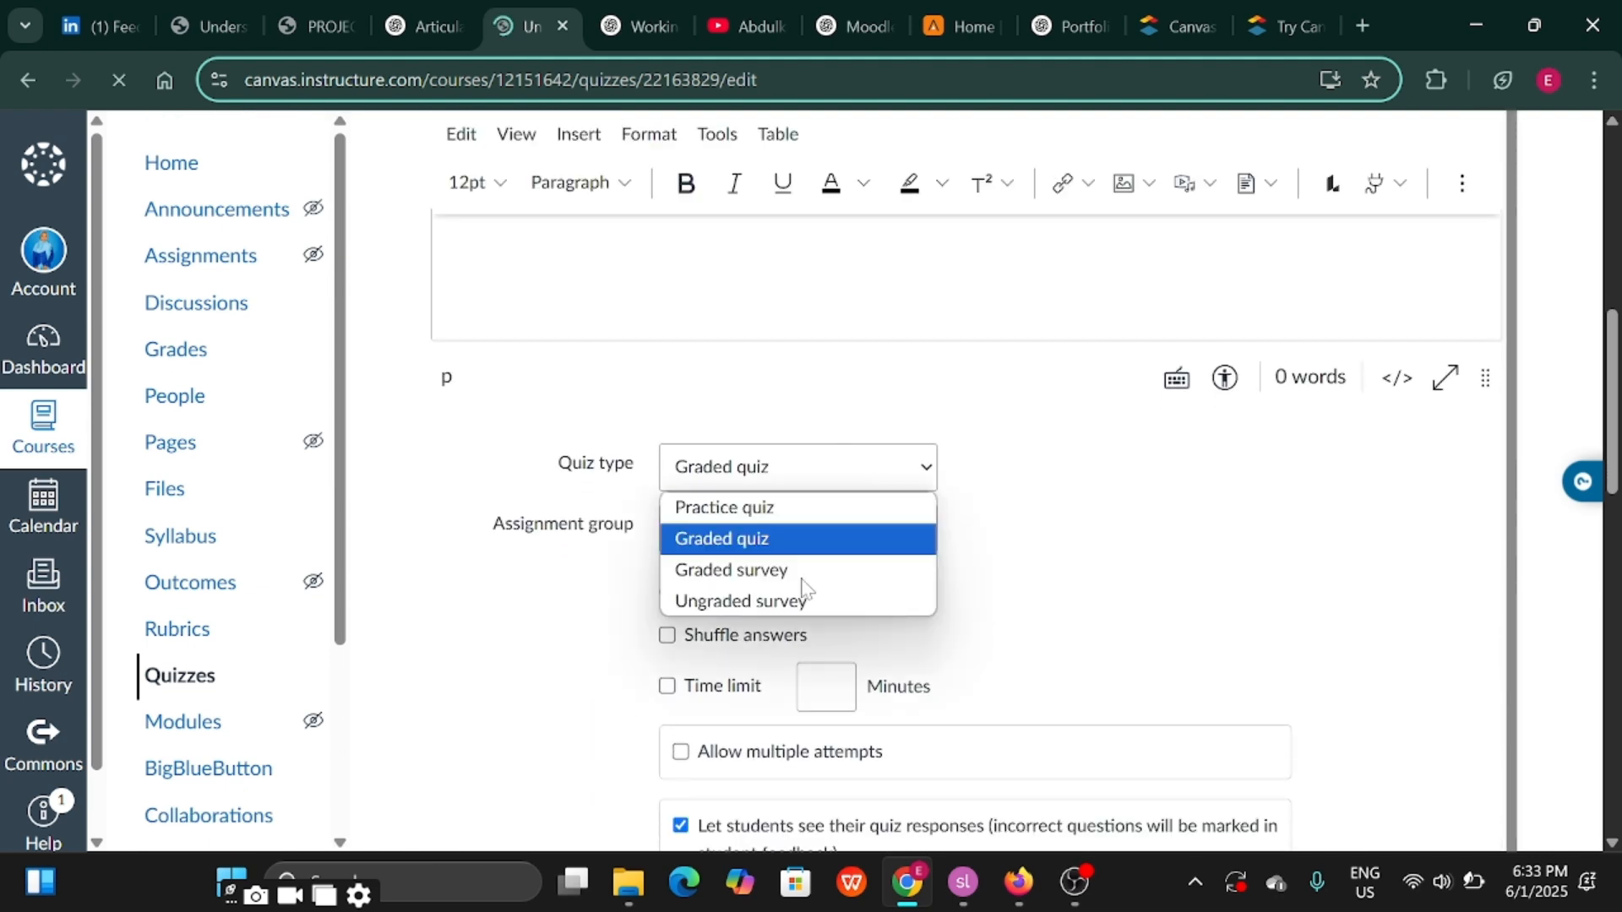
click(798, 511)
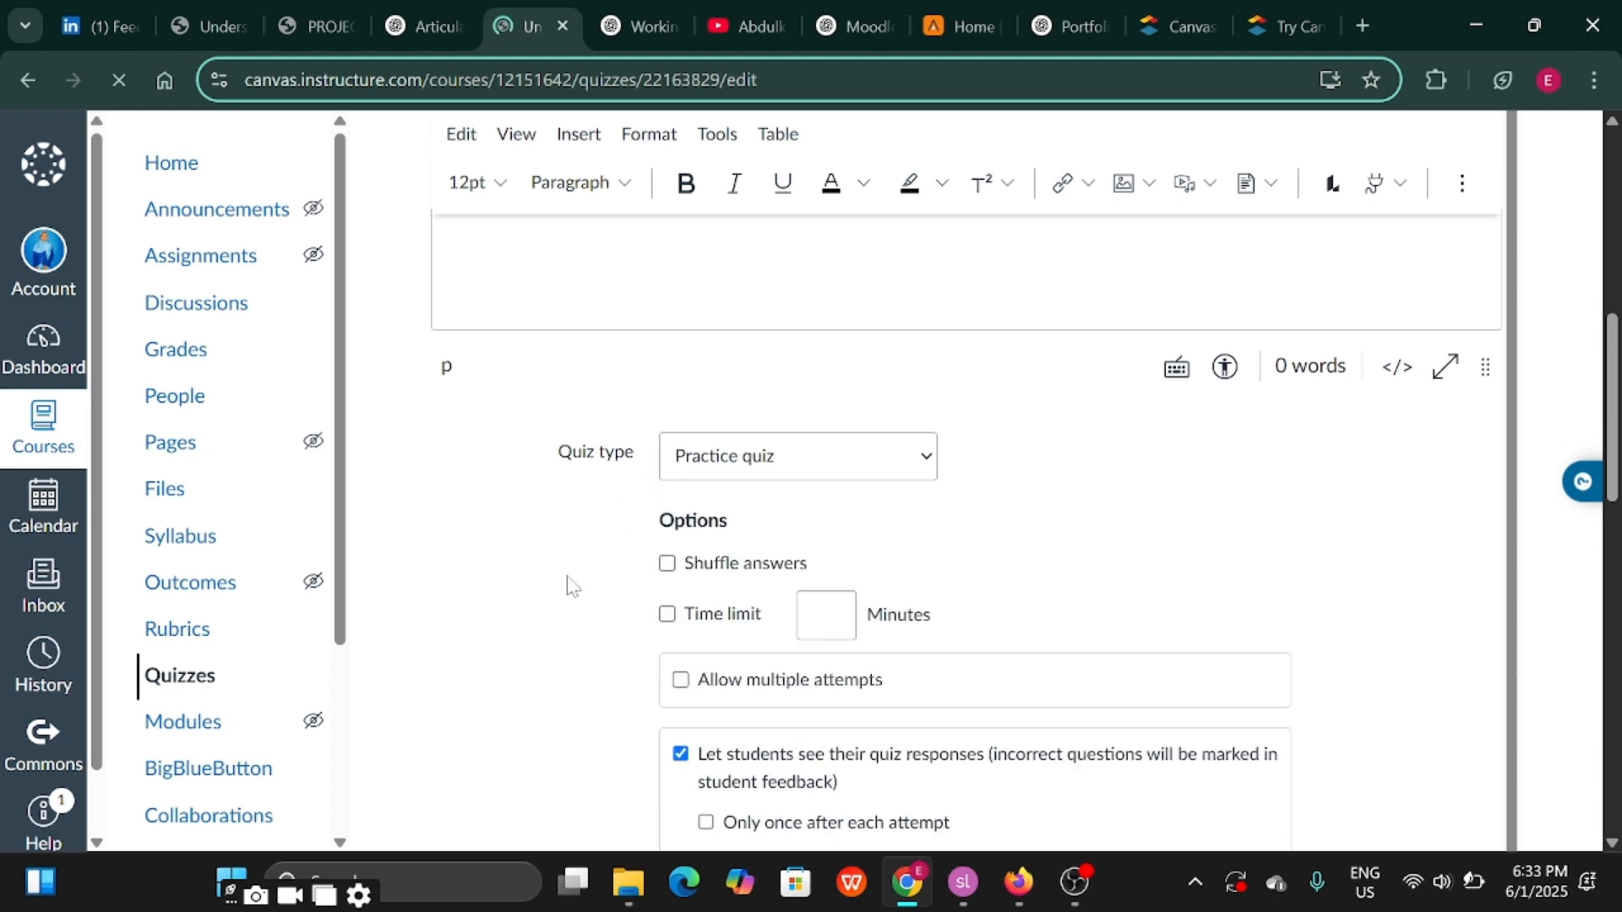
click(668, 565)
scroll(564, 634, down, 3)
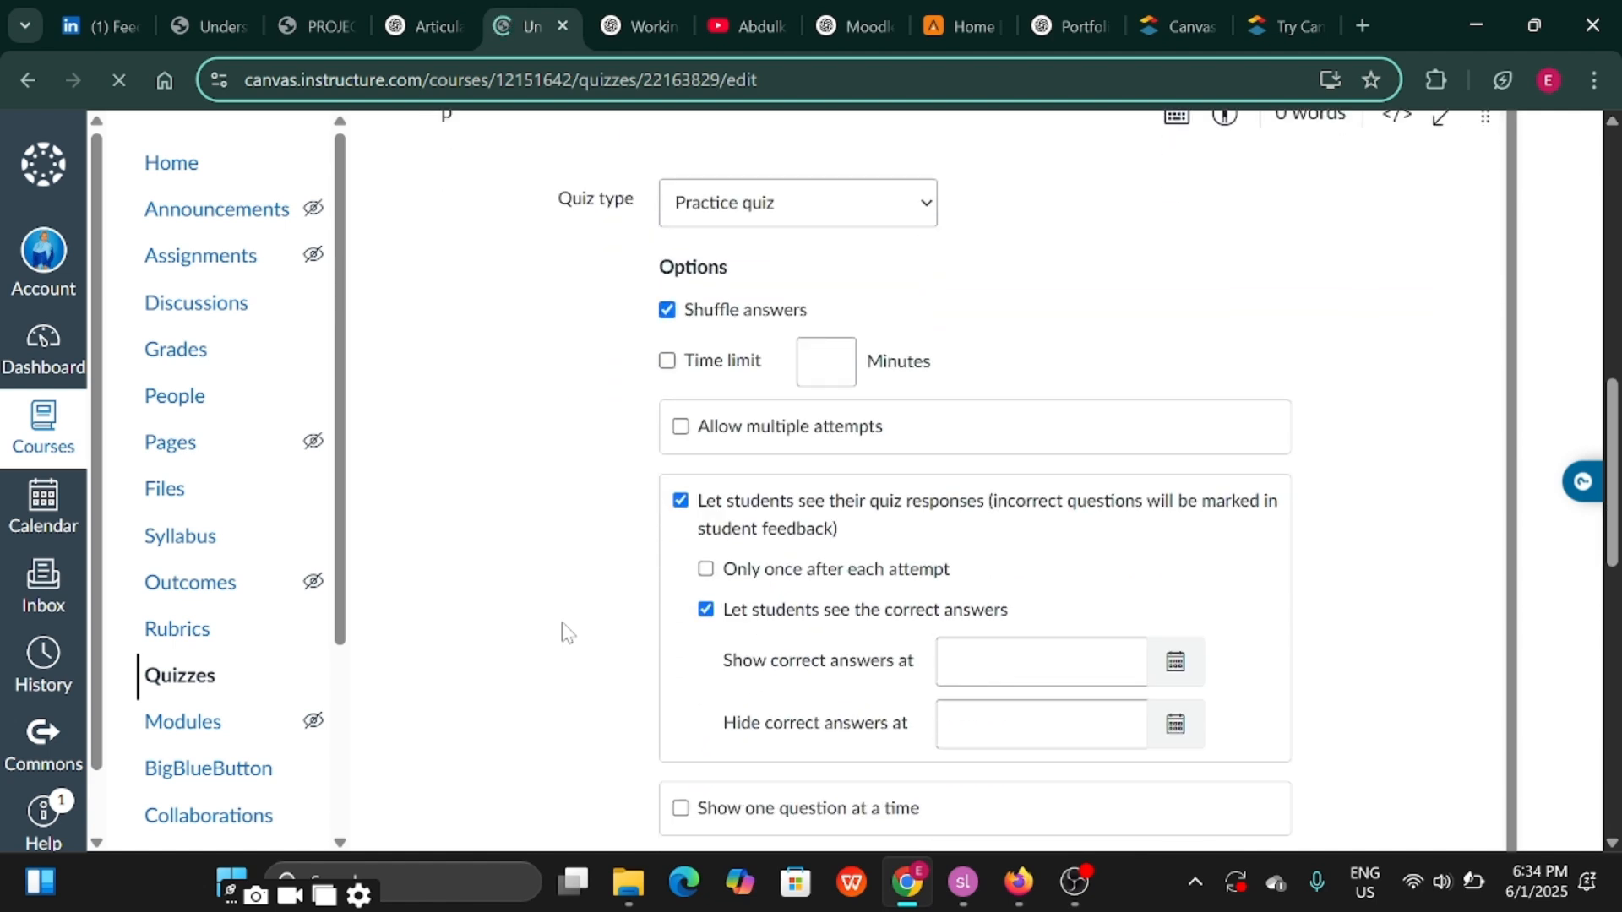
click(677, 448)
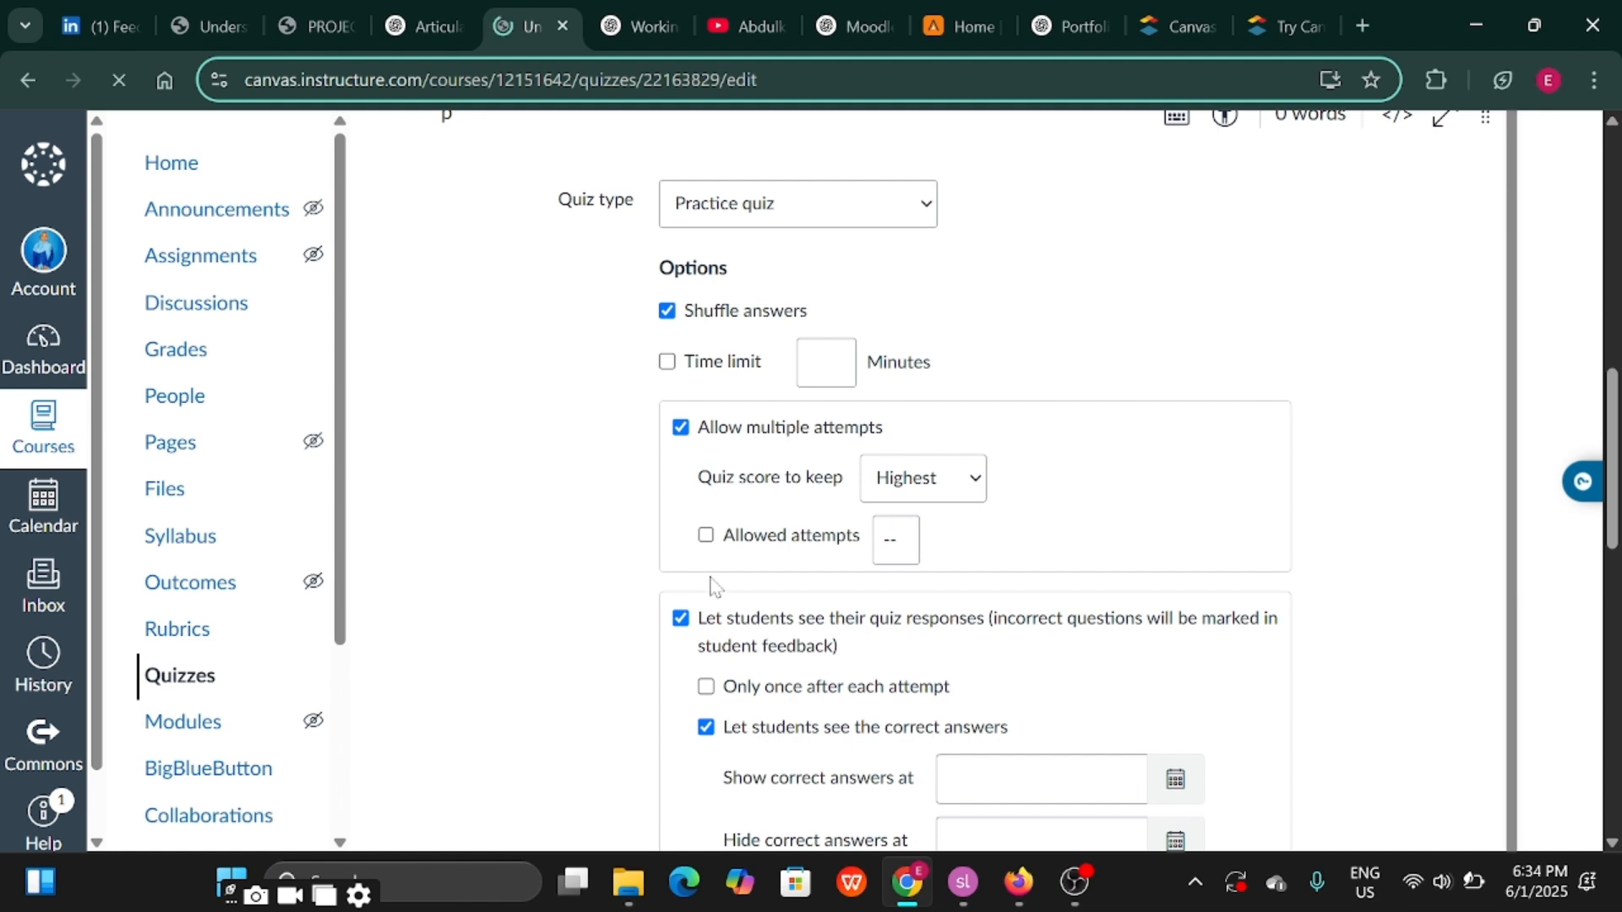
Add the multiple-choice question "1. Which of the following best defines biology?" with answer options A to D to the quiz instructions
scroll(583, 608, down, 3)
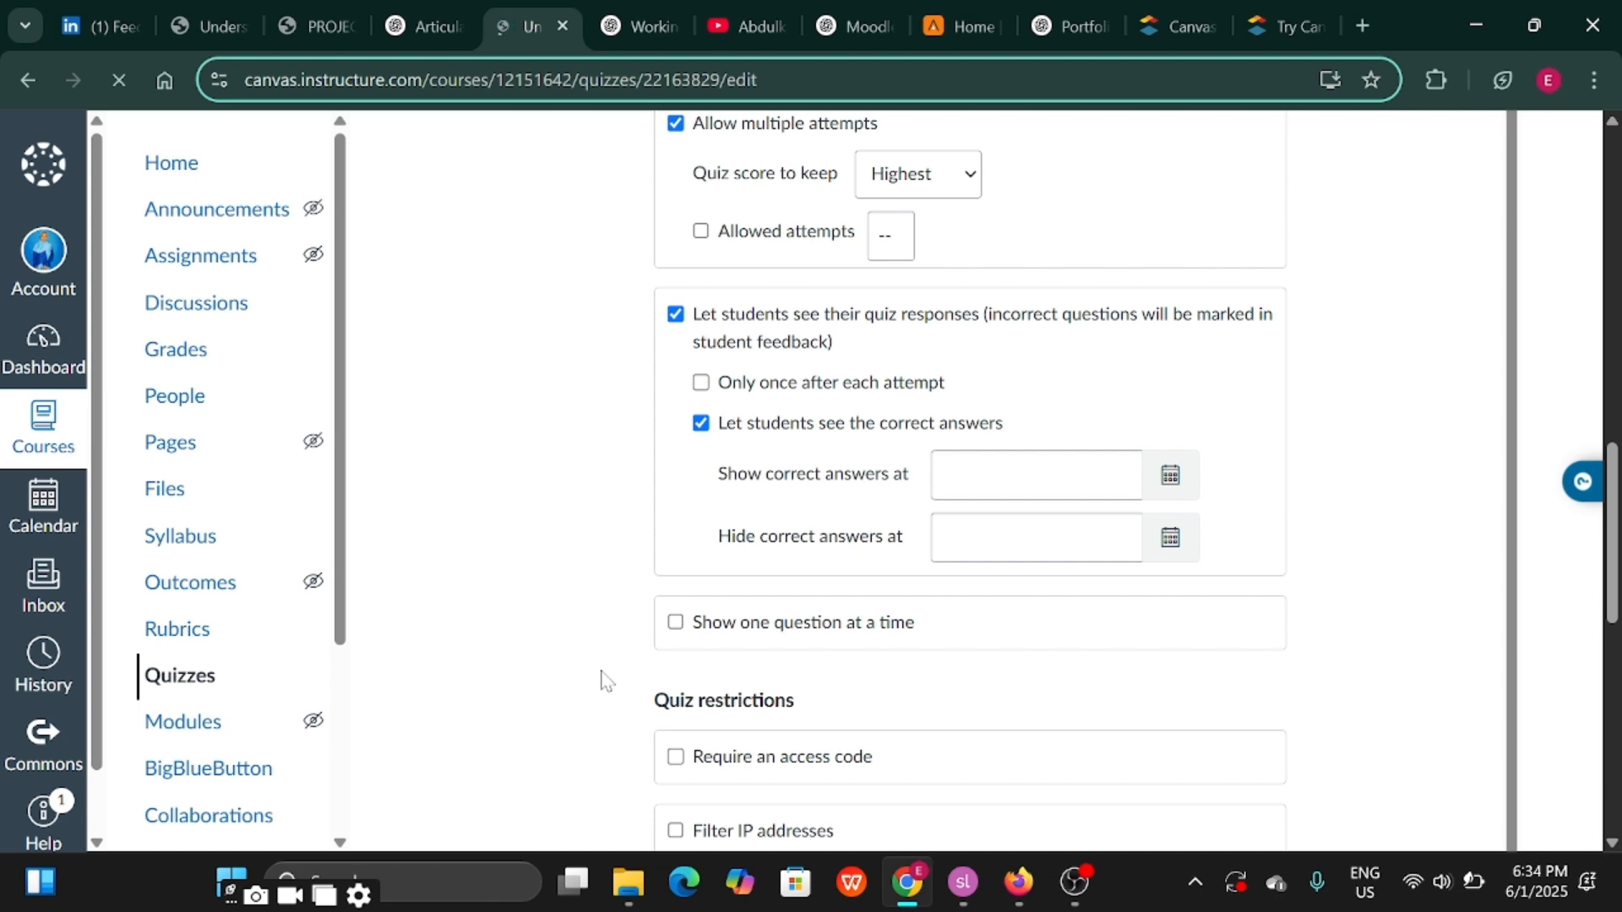
scroll(605, 680, down, 5)
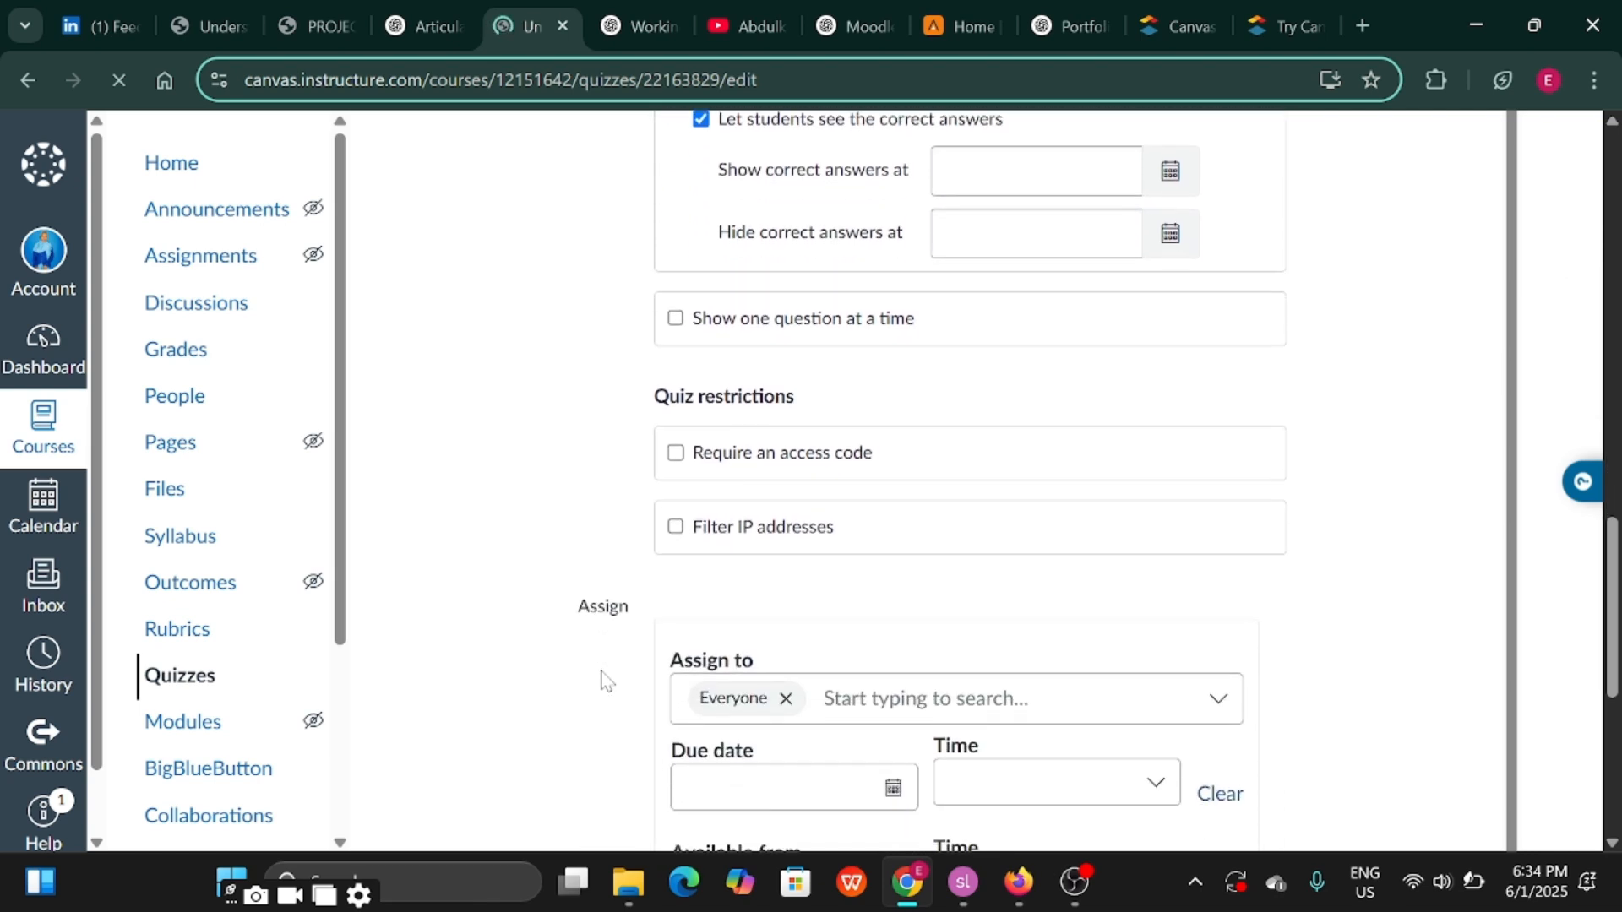
scroll(605, 680, down, 4)
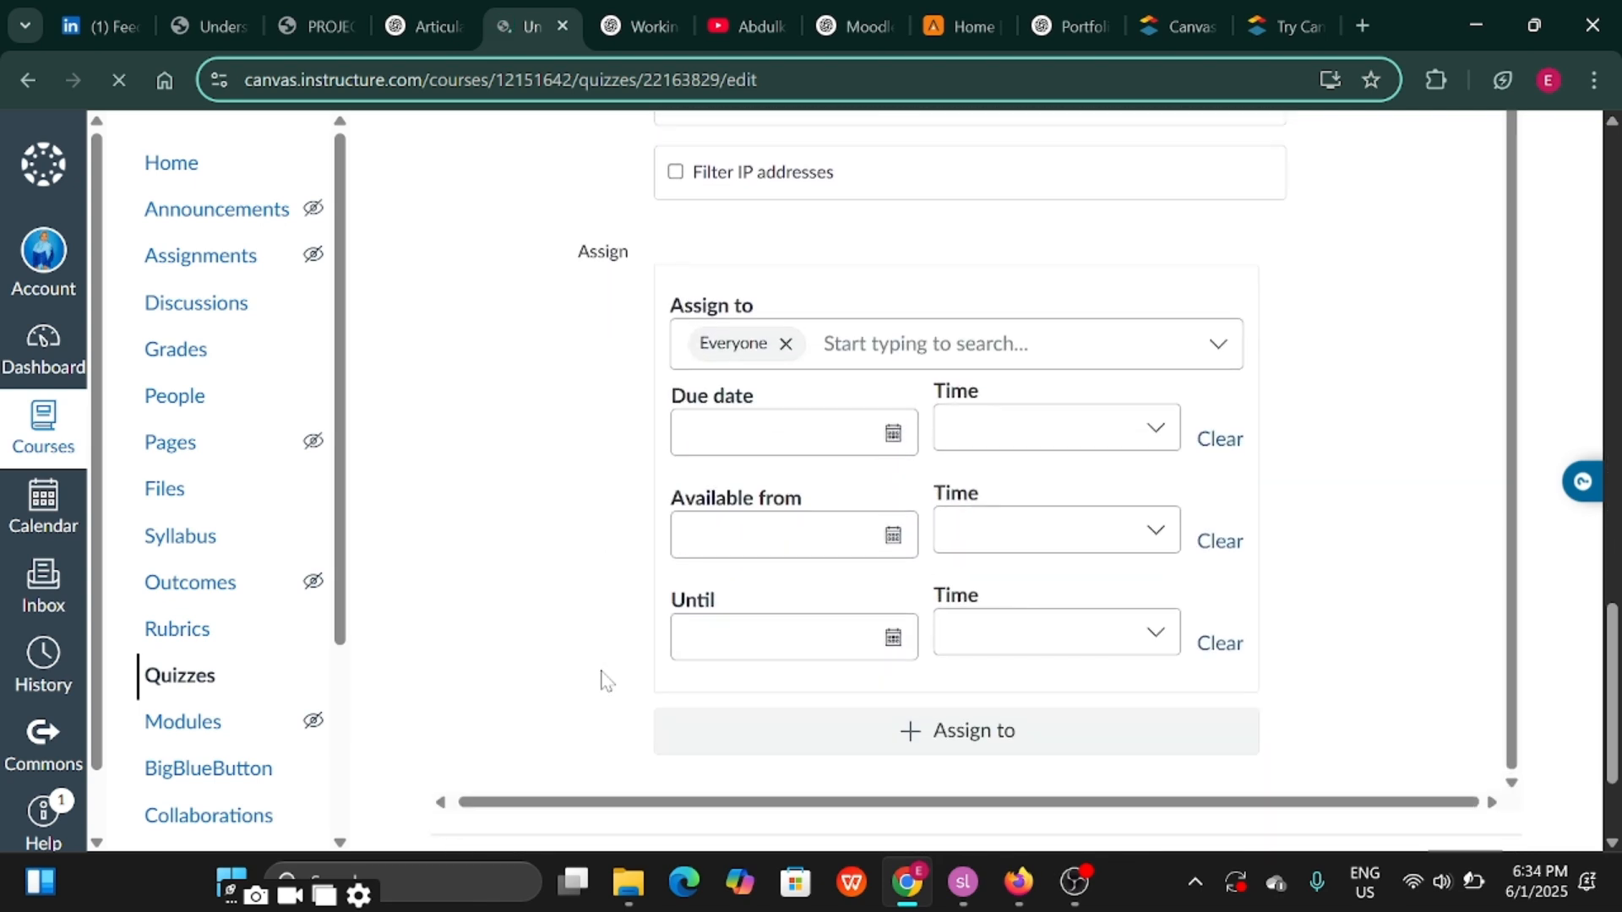
scroll(604, 680, down, 1)
scroll(602, 678, up, 12)
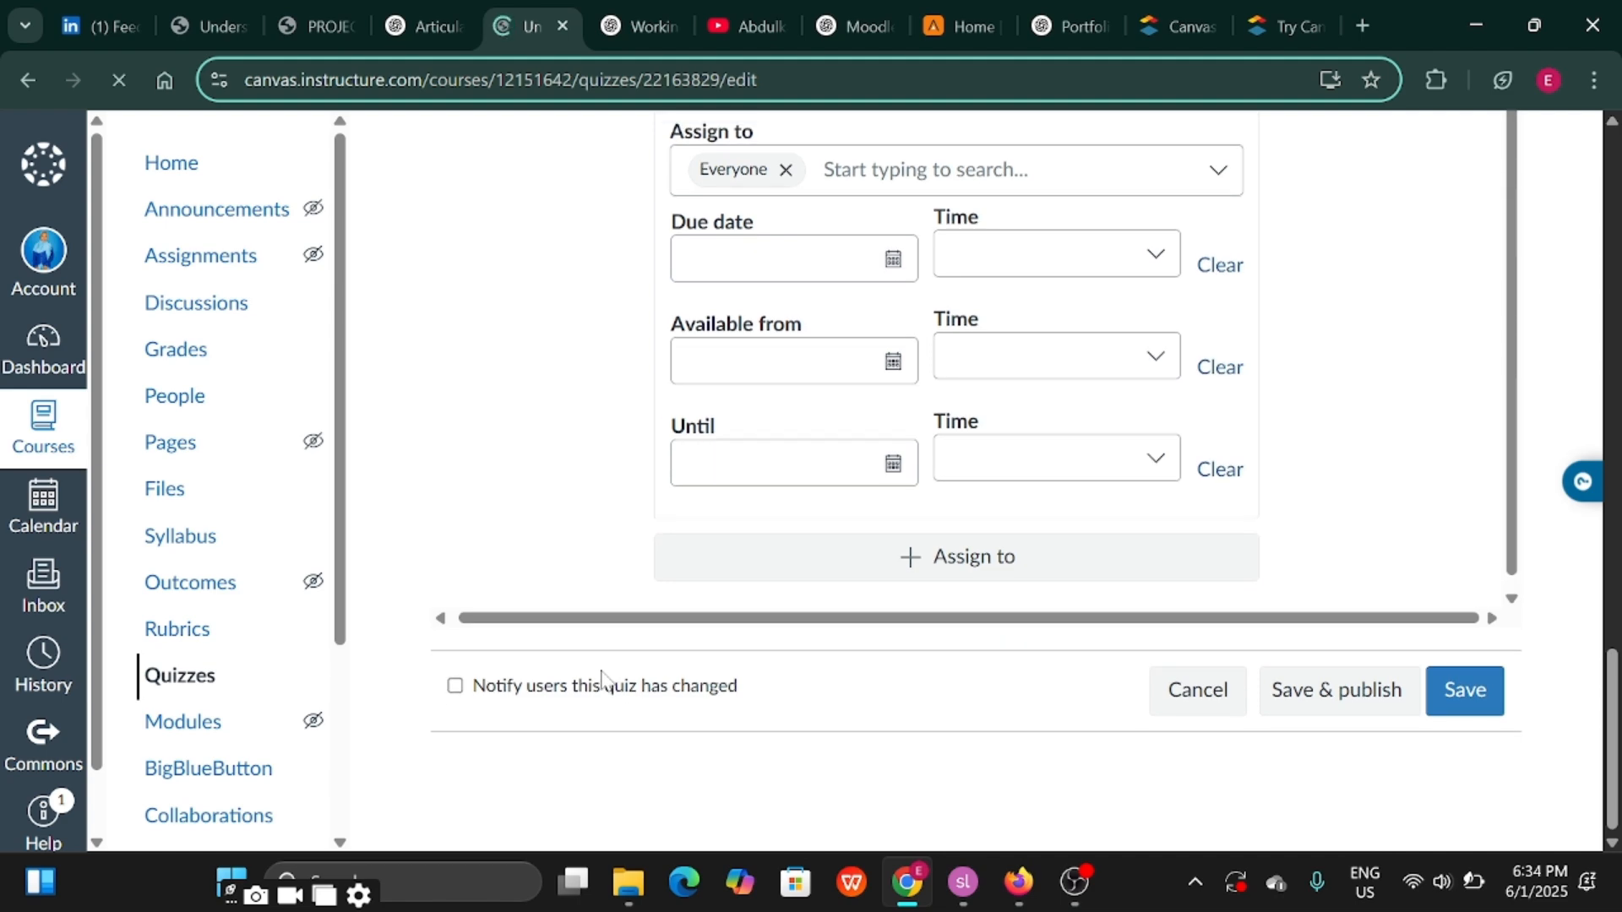
scroll(604, 680, up, 10)
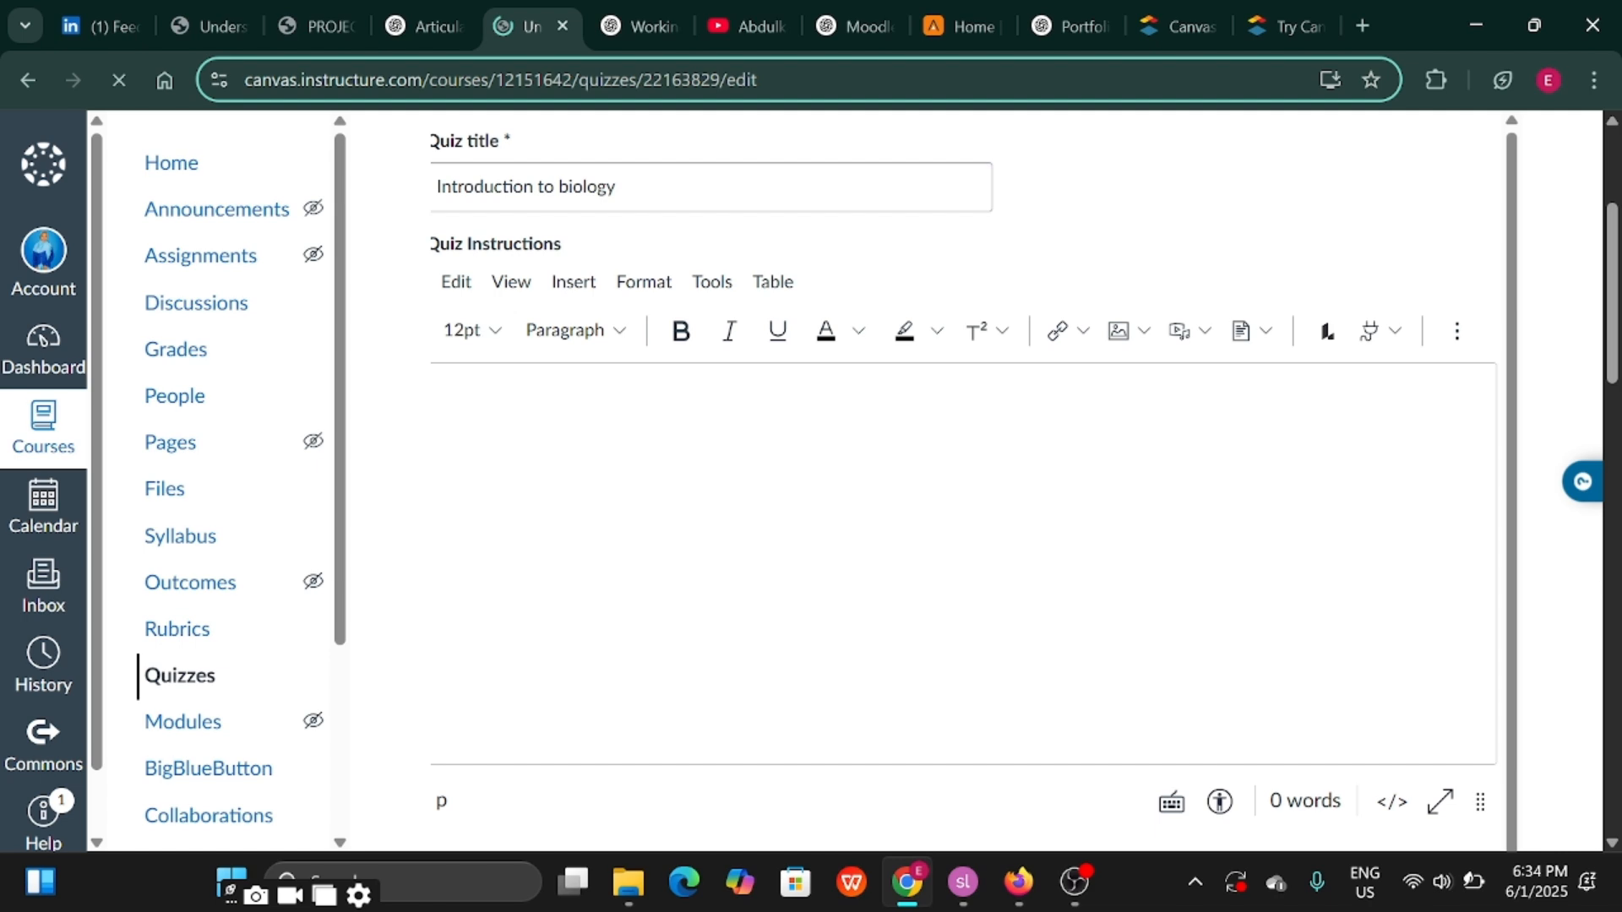
click(441, 408)
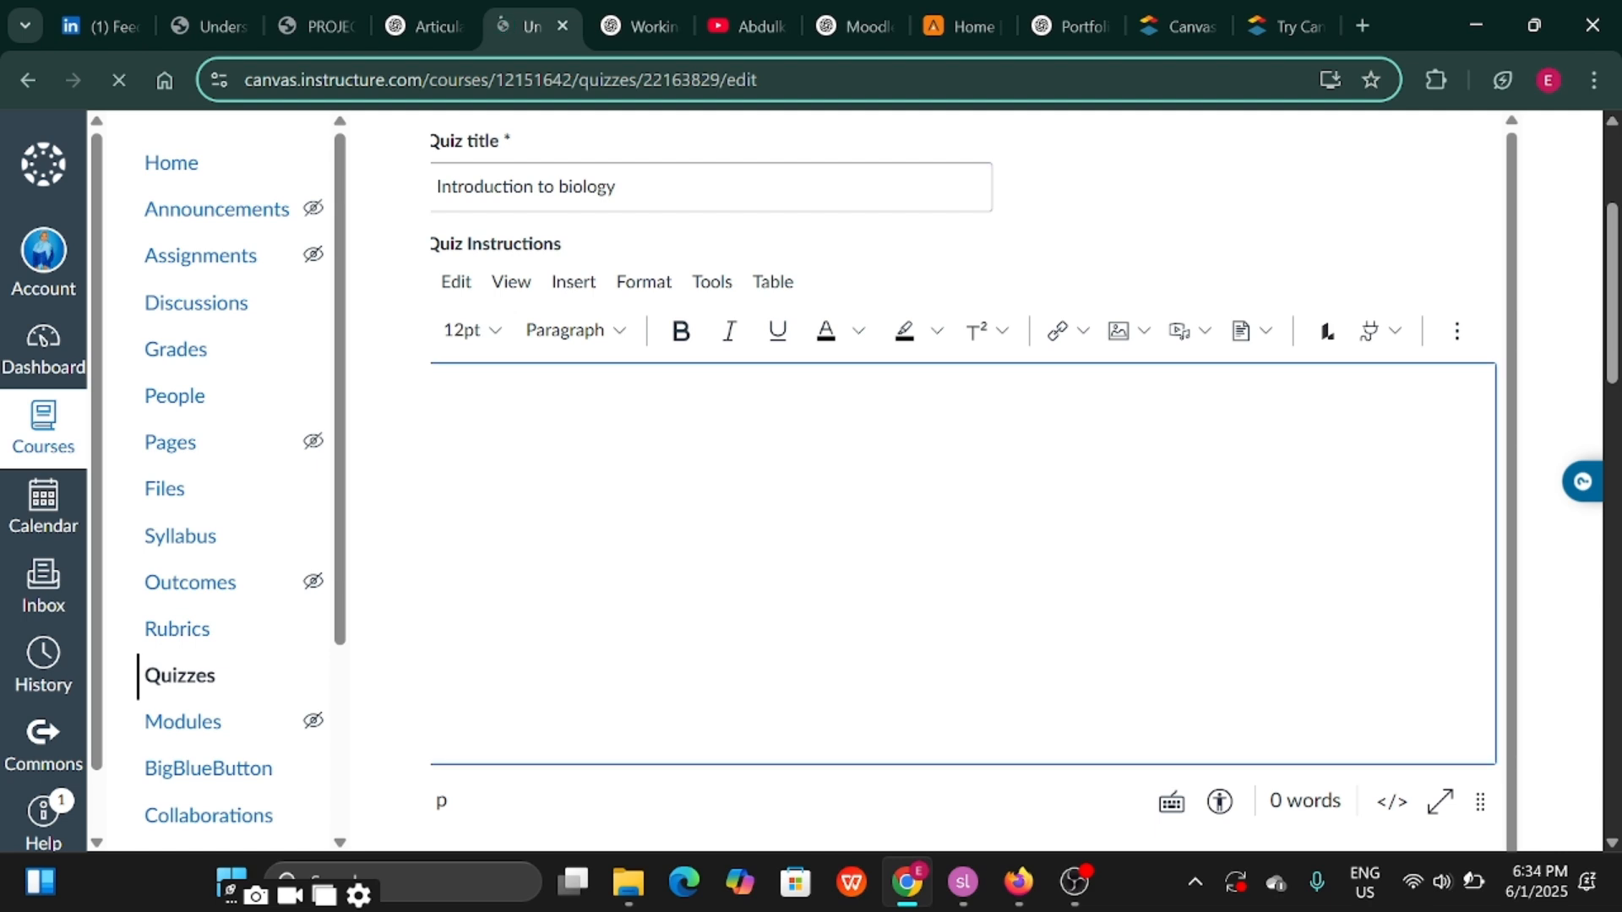
text(1. Which of the following best defines biology? A. The study of chemicals and their reactions B. The study of the earth and its structure C. The study of life and living organisms D. The study of stars and planets)
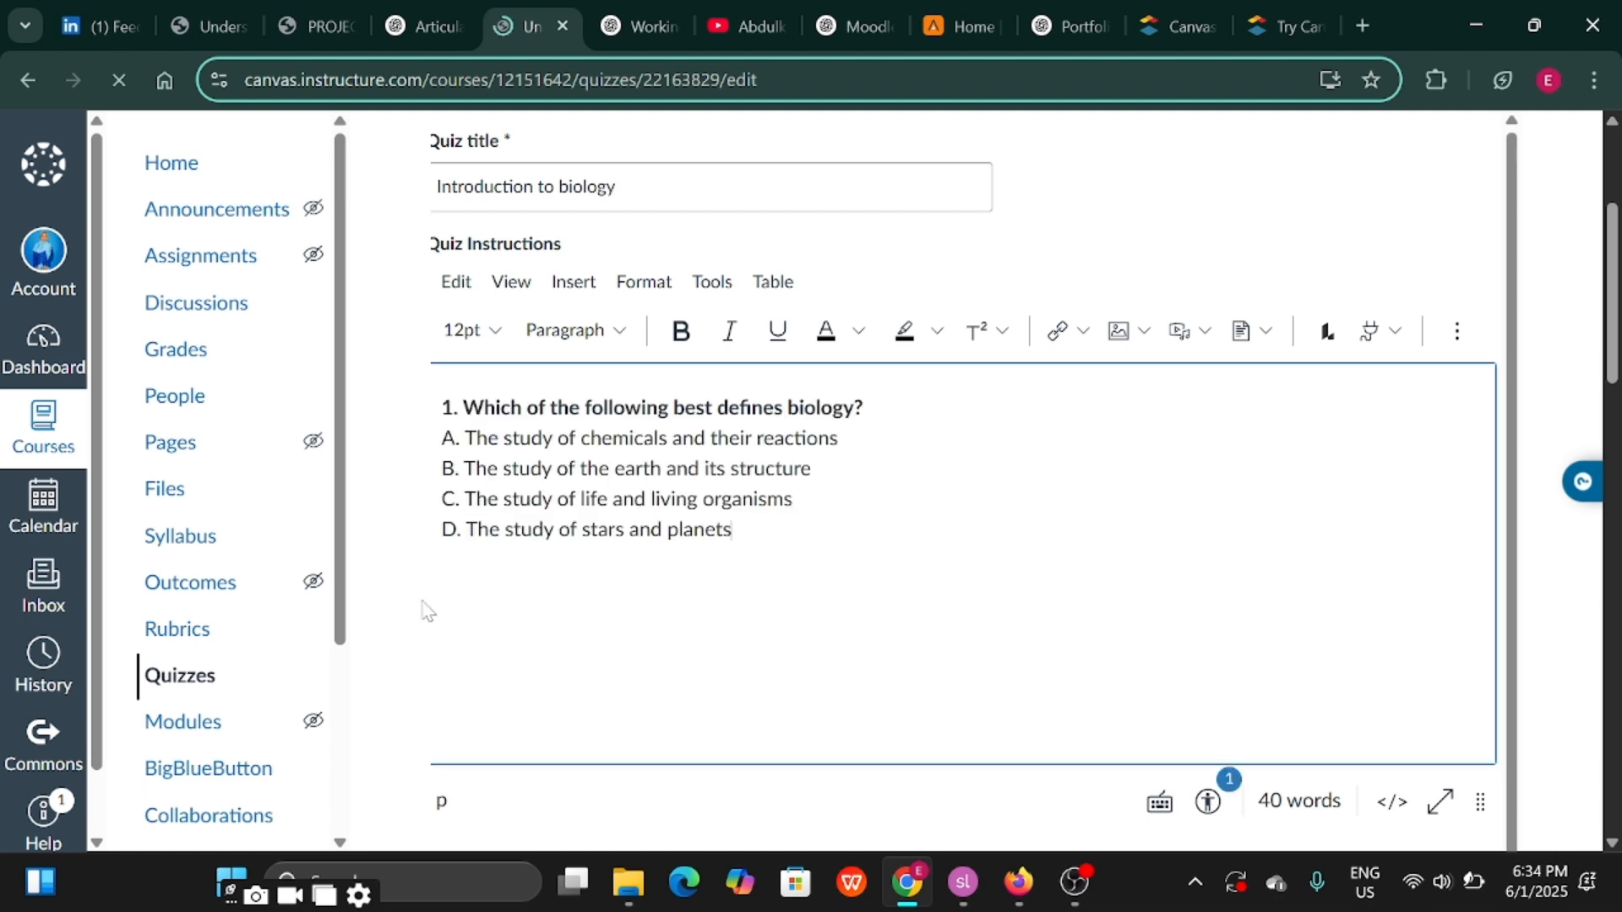
click(427, 609)
Assign the quiz to the "introduction to biology" section in addition to everyone else, leaving the dates empty
scroll(427, 609, down, 6)
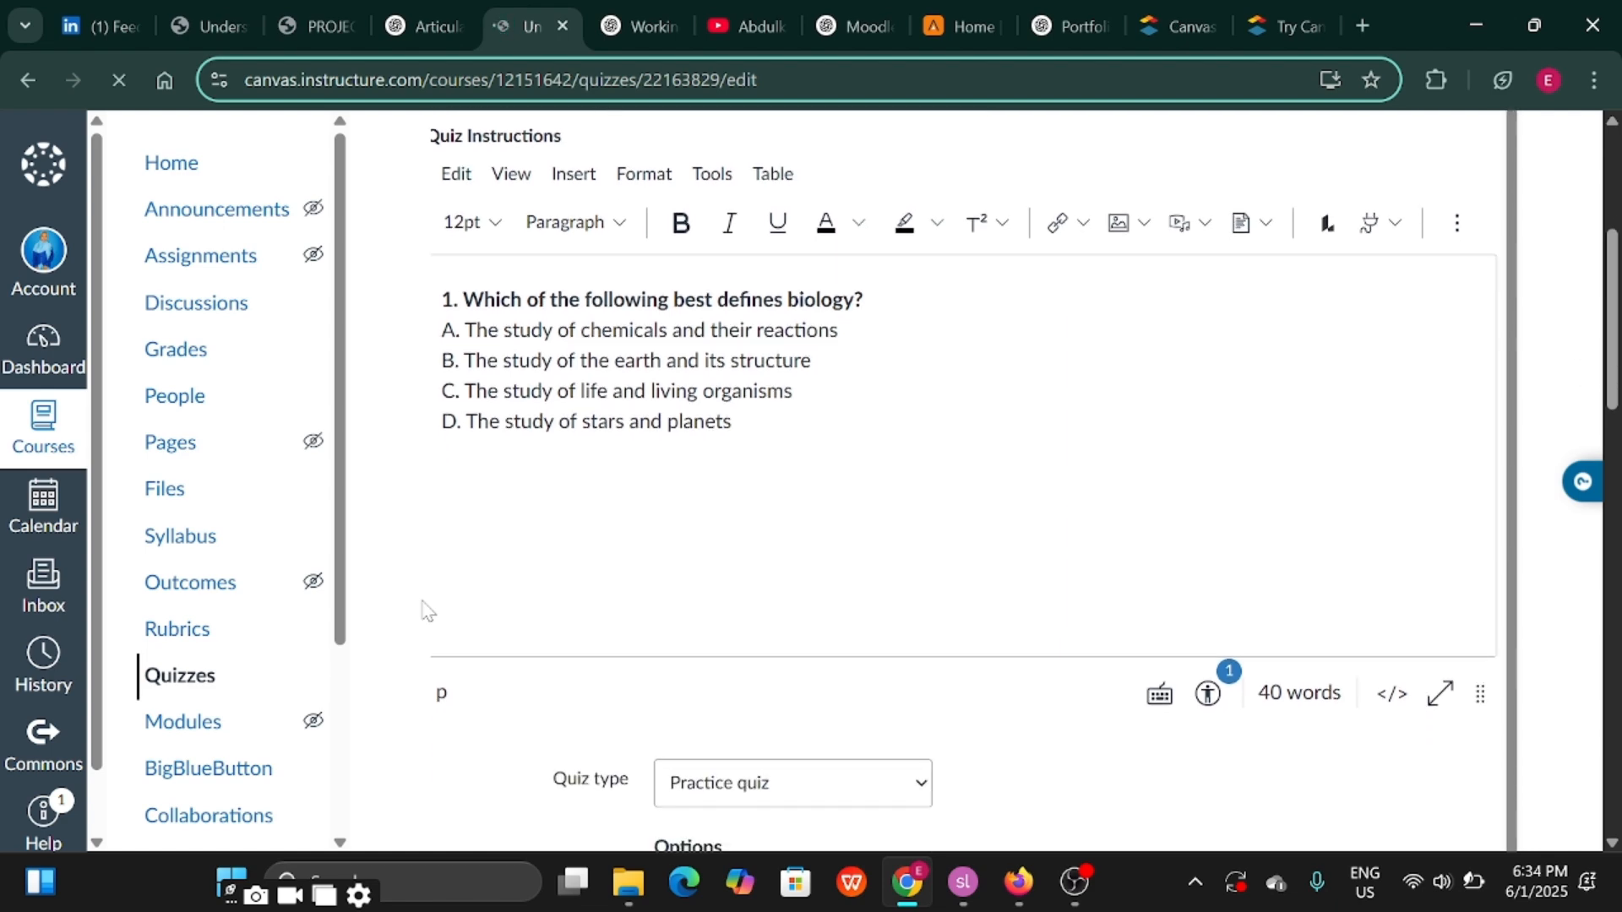
scroll(427, 609, down, 10)
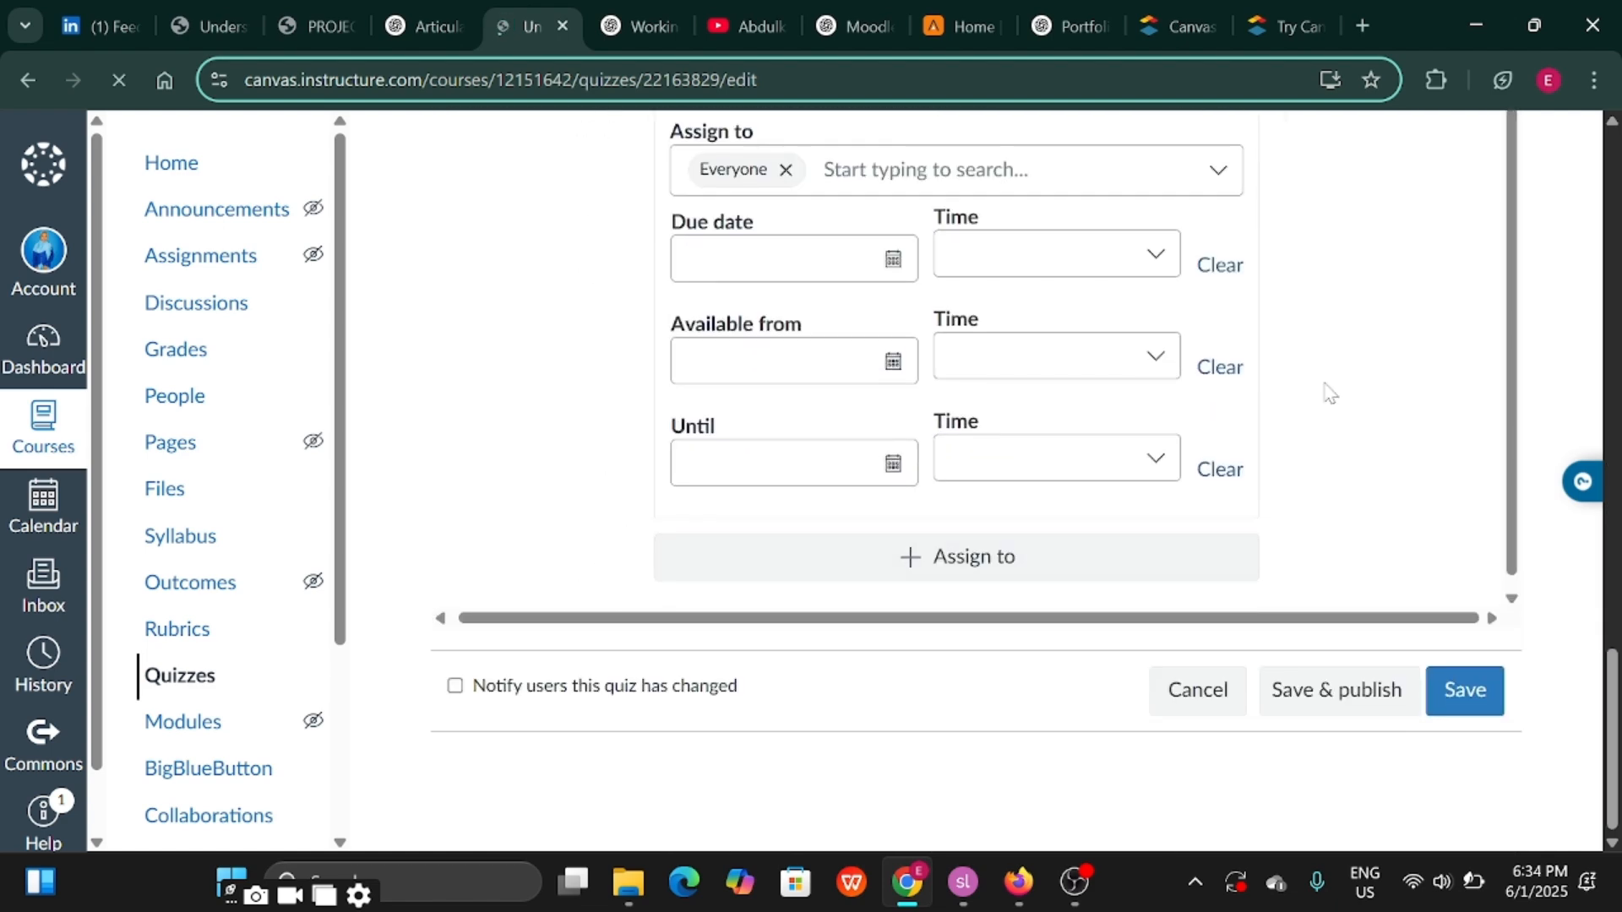
scroll(1330, 393, up, 2)
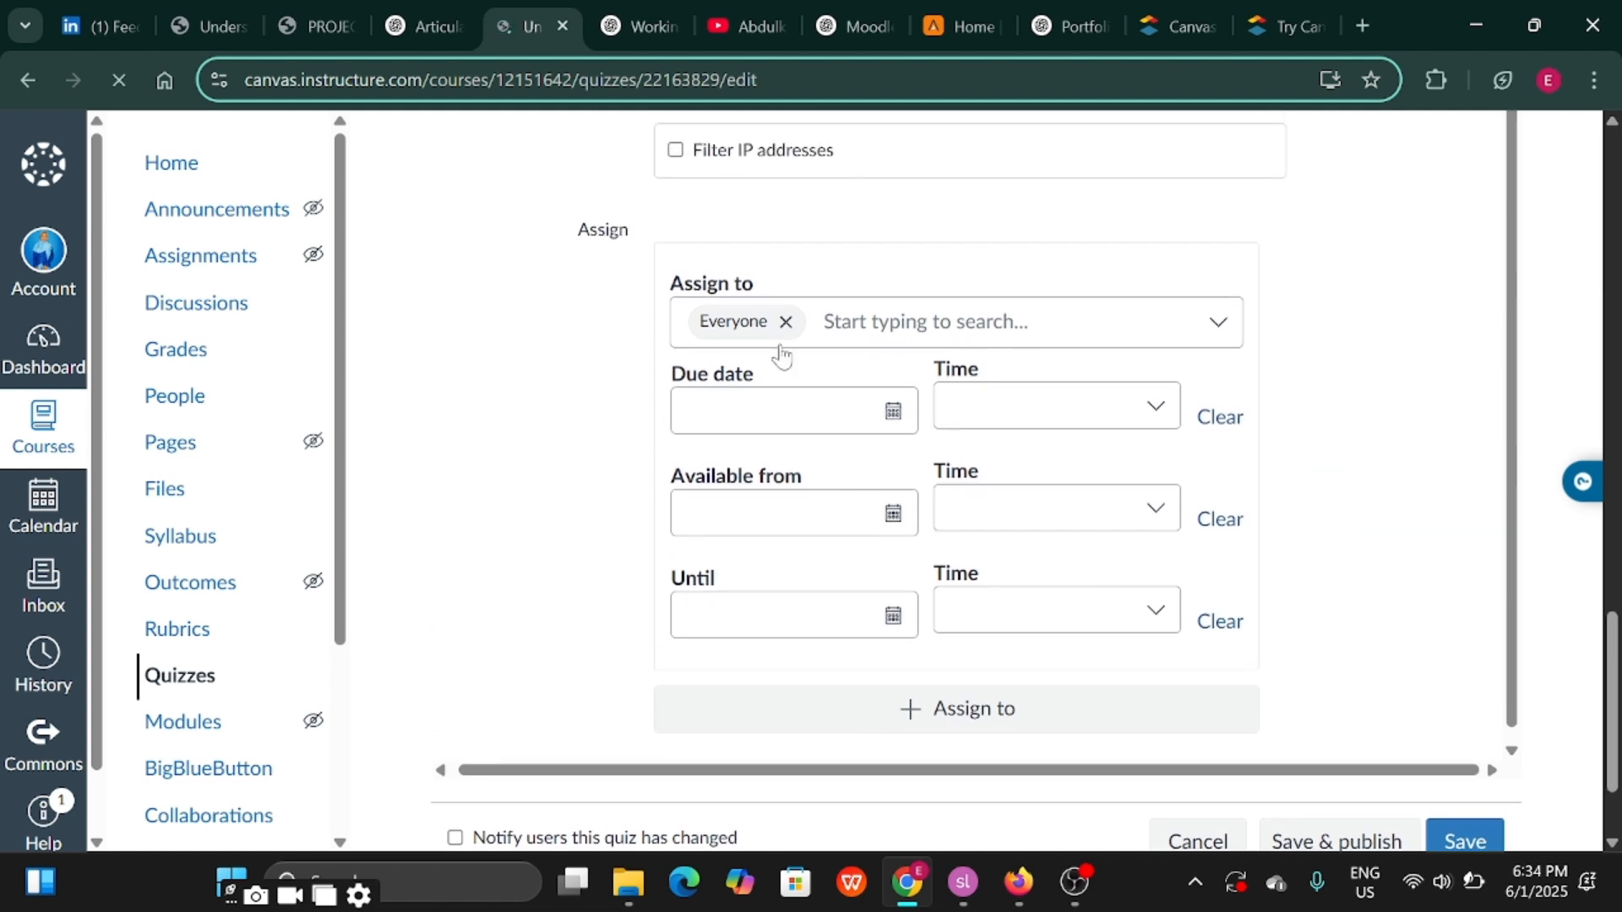
click(1013, 322)
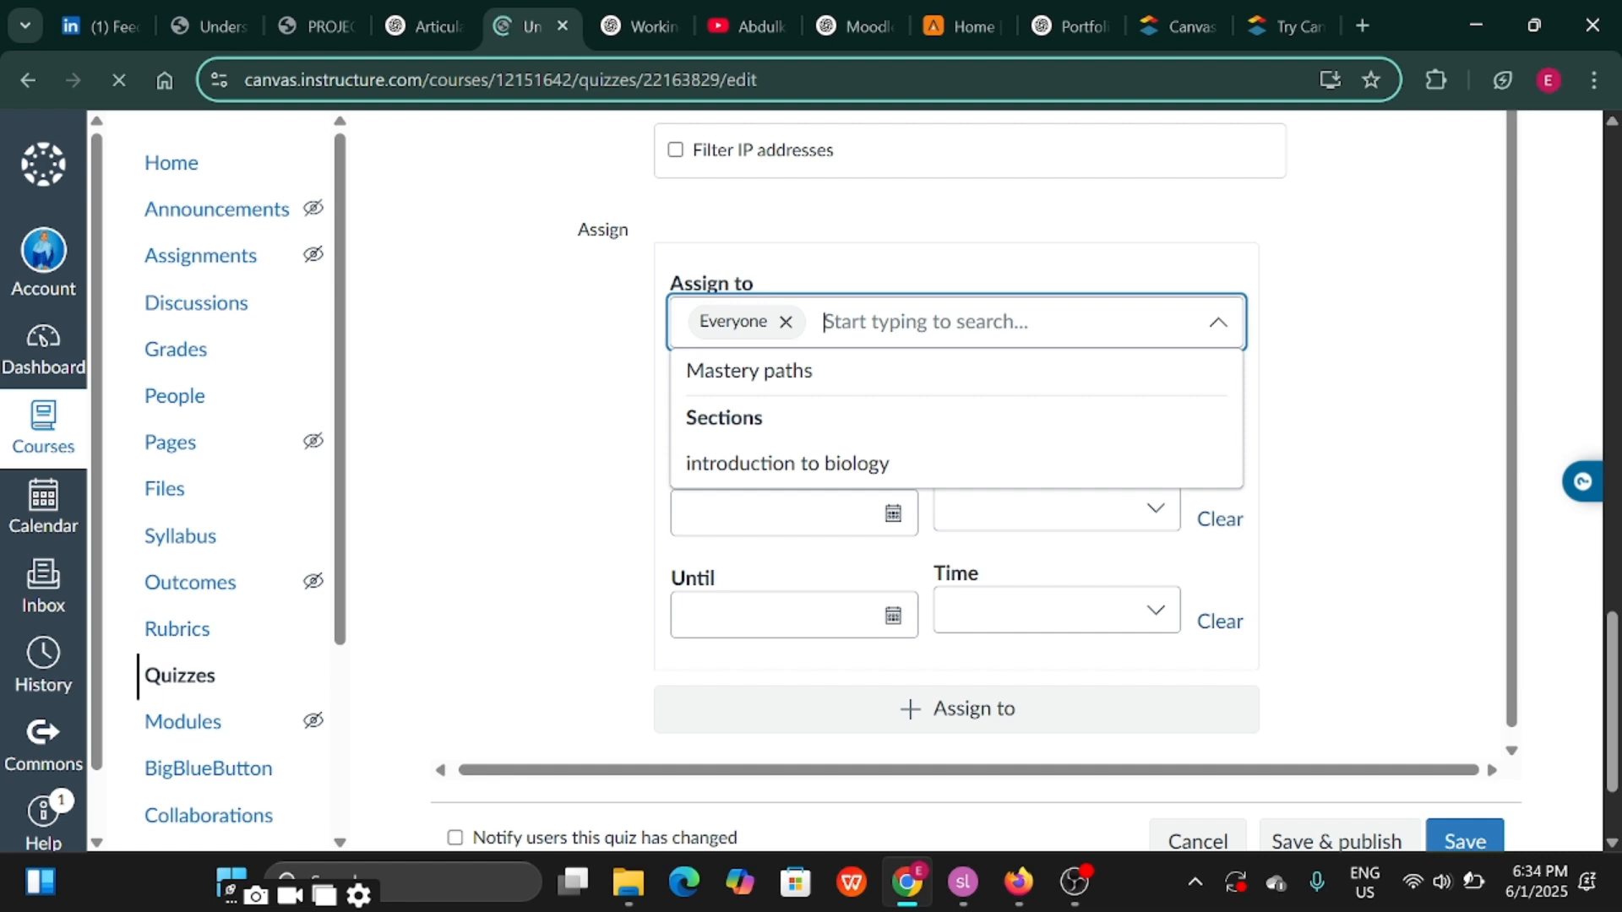
click(792, 464)
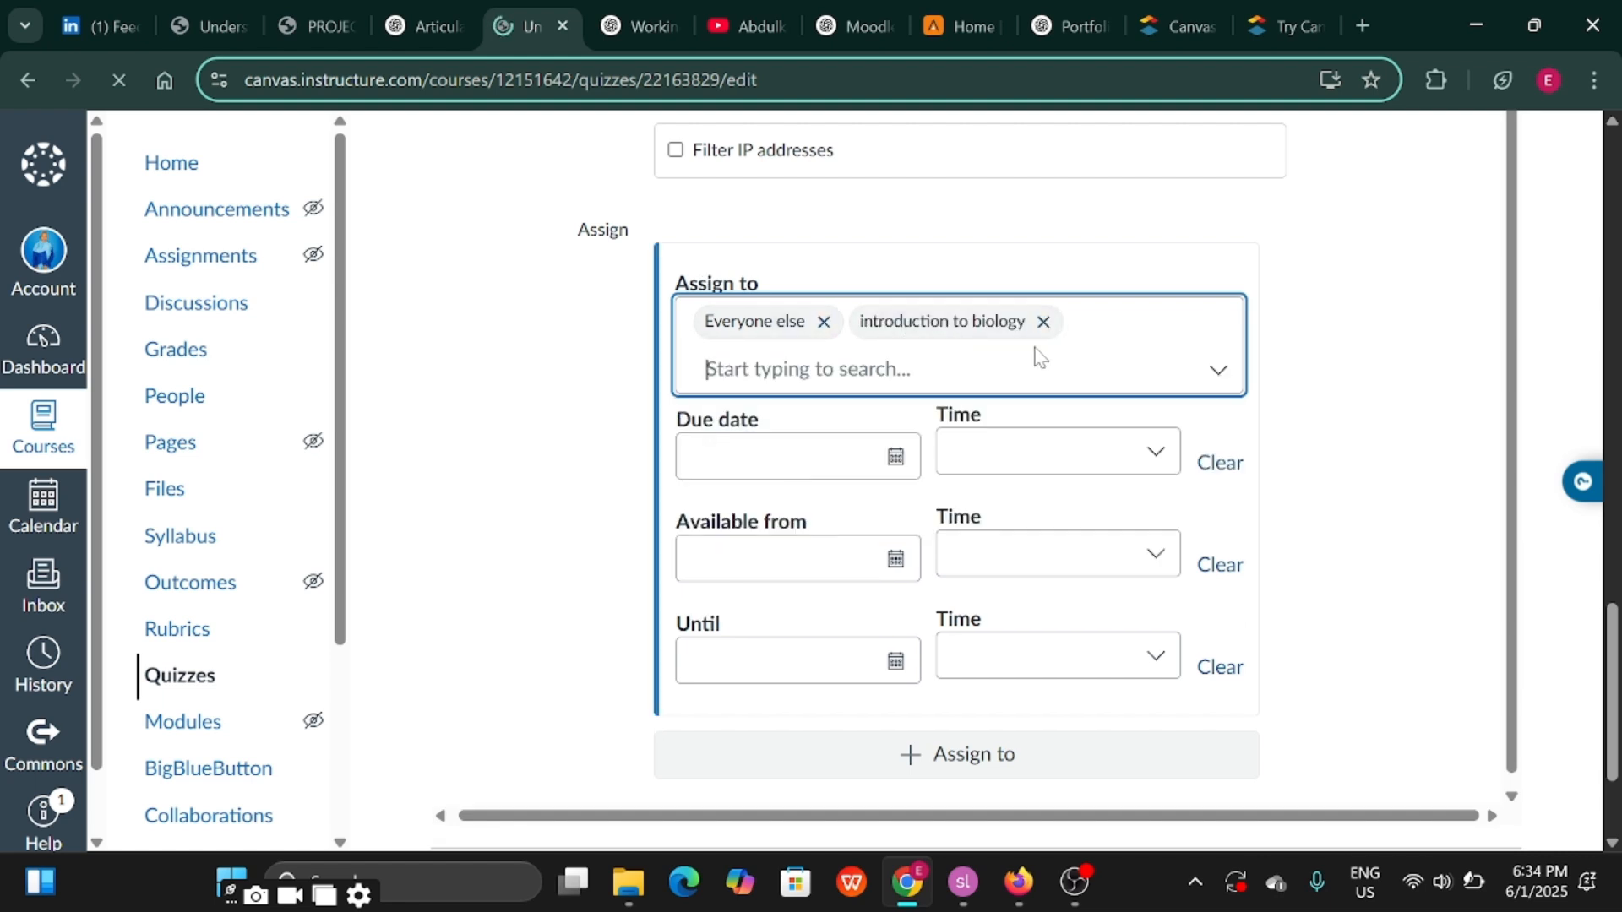
click(913, 359)
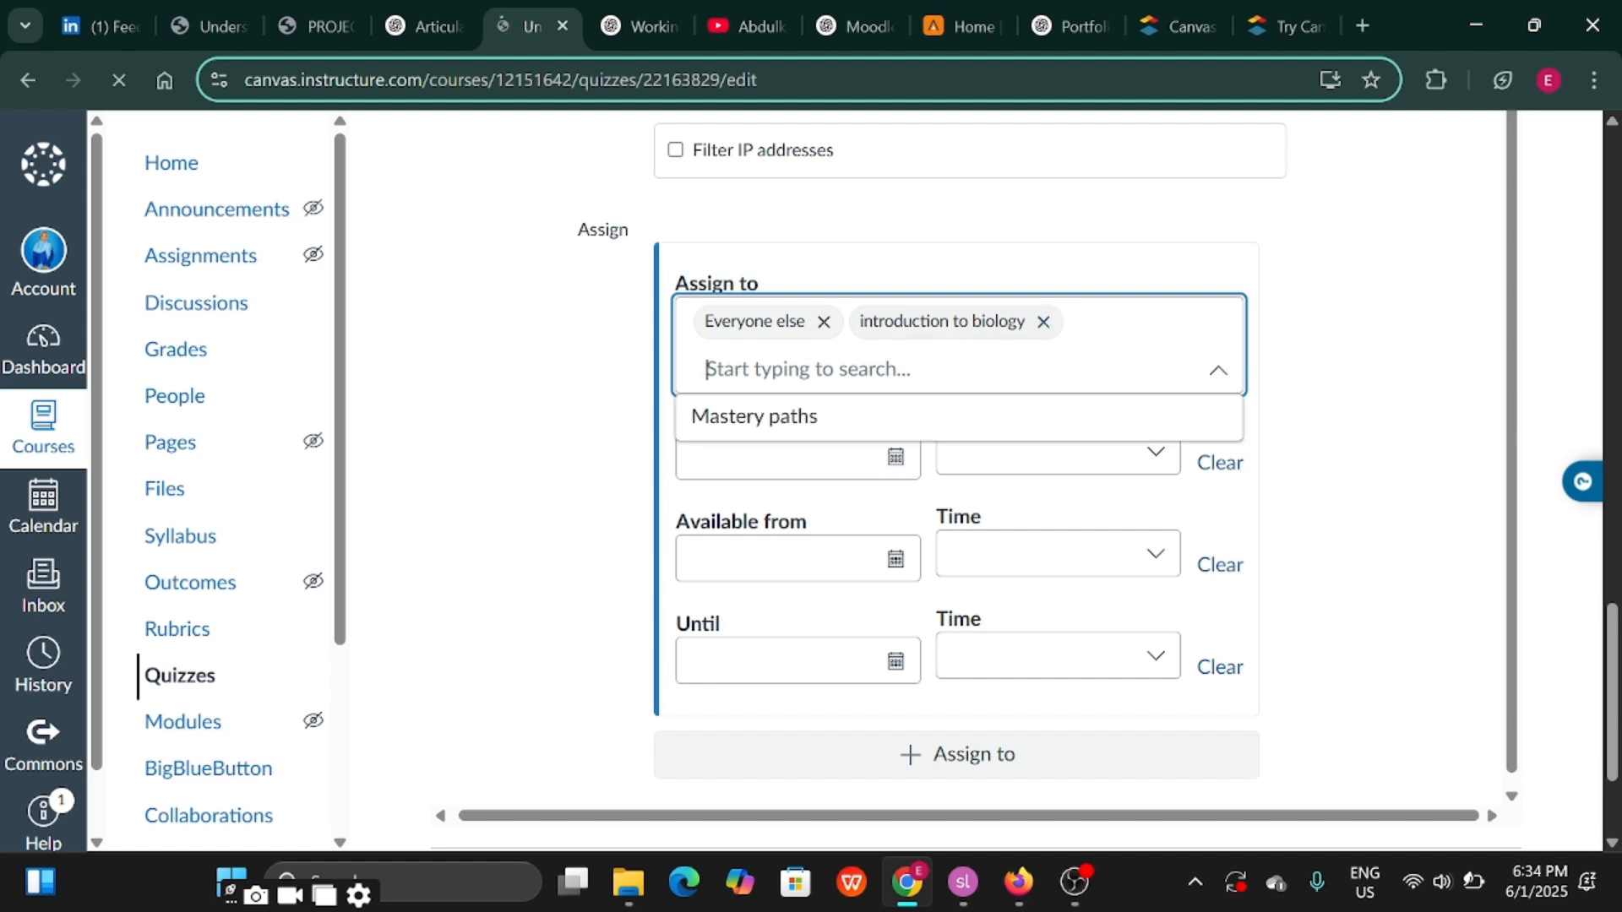
click(1043, 323)
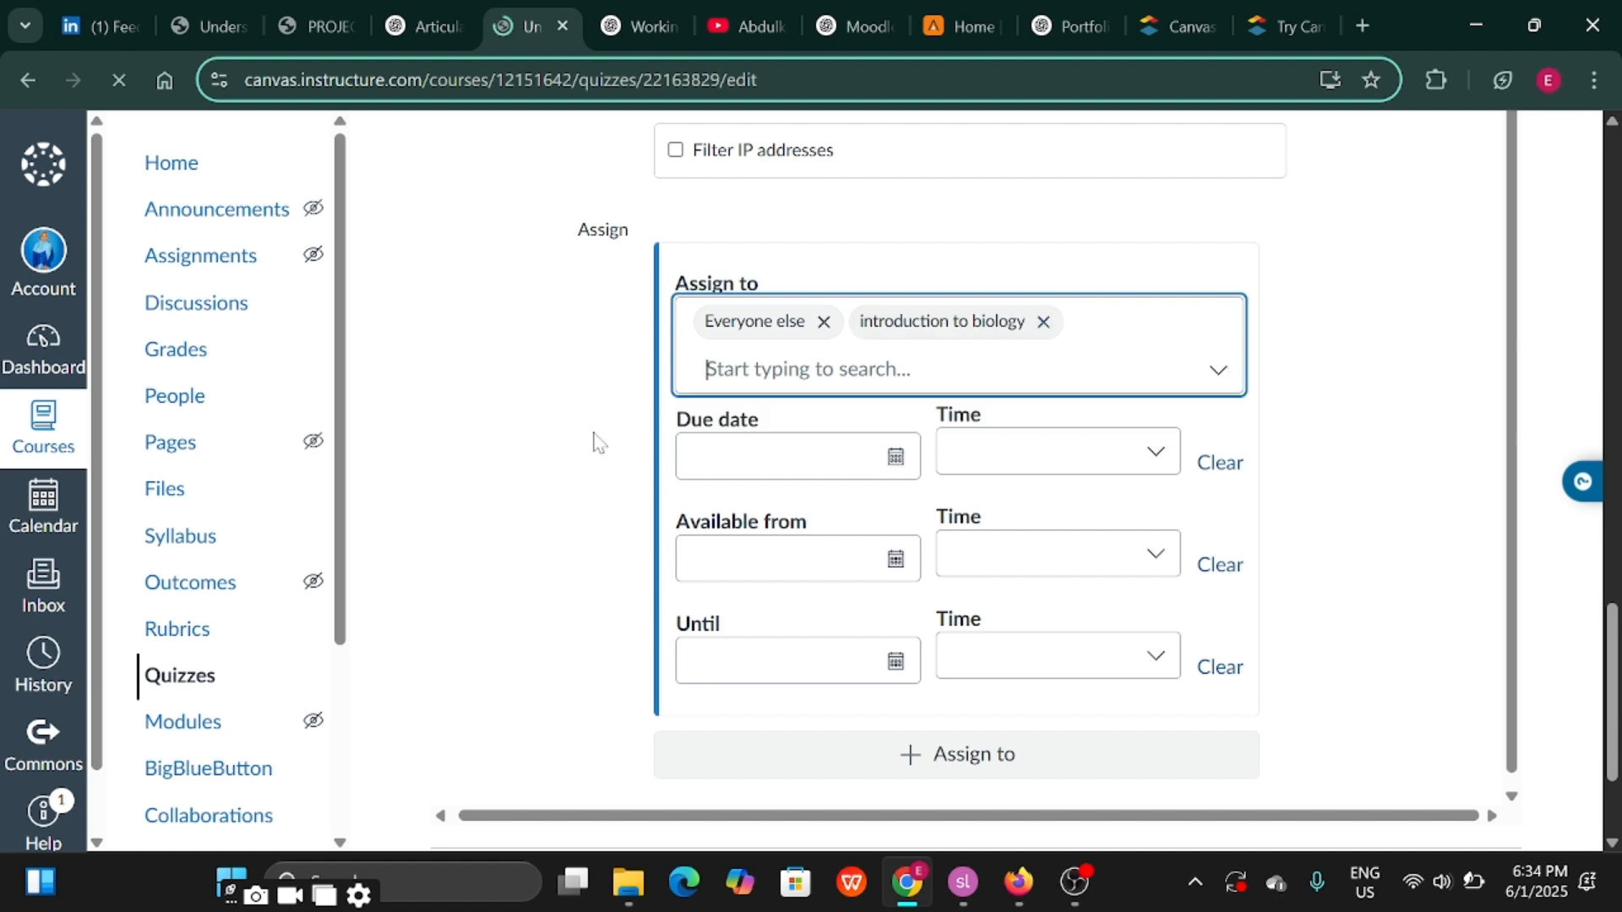
click(599, 547)
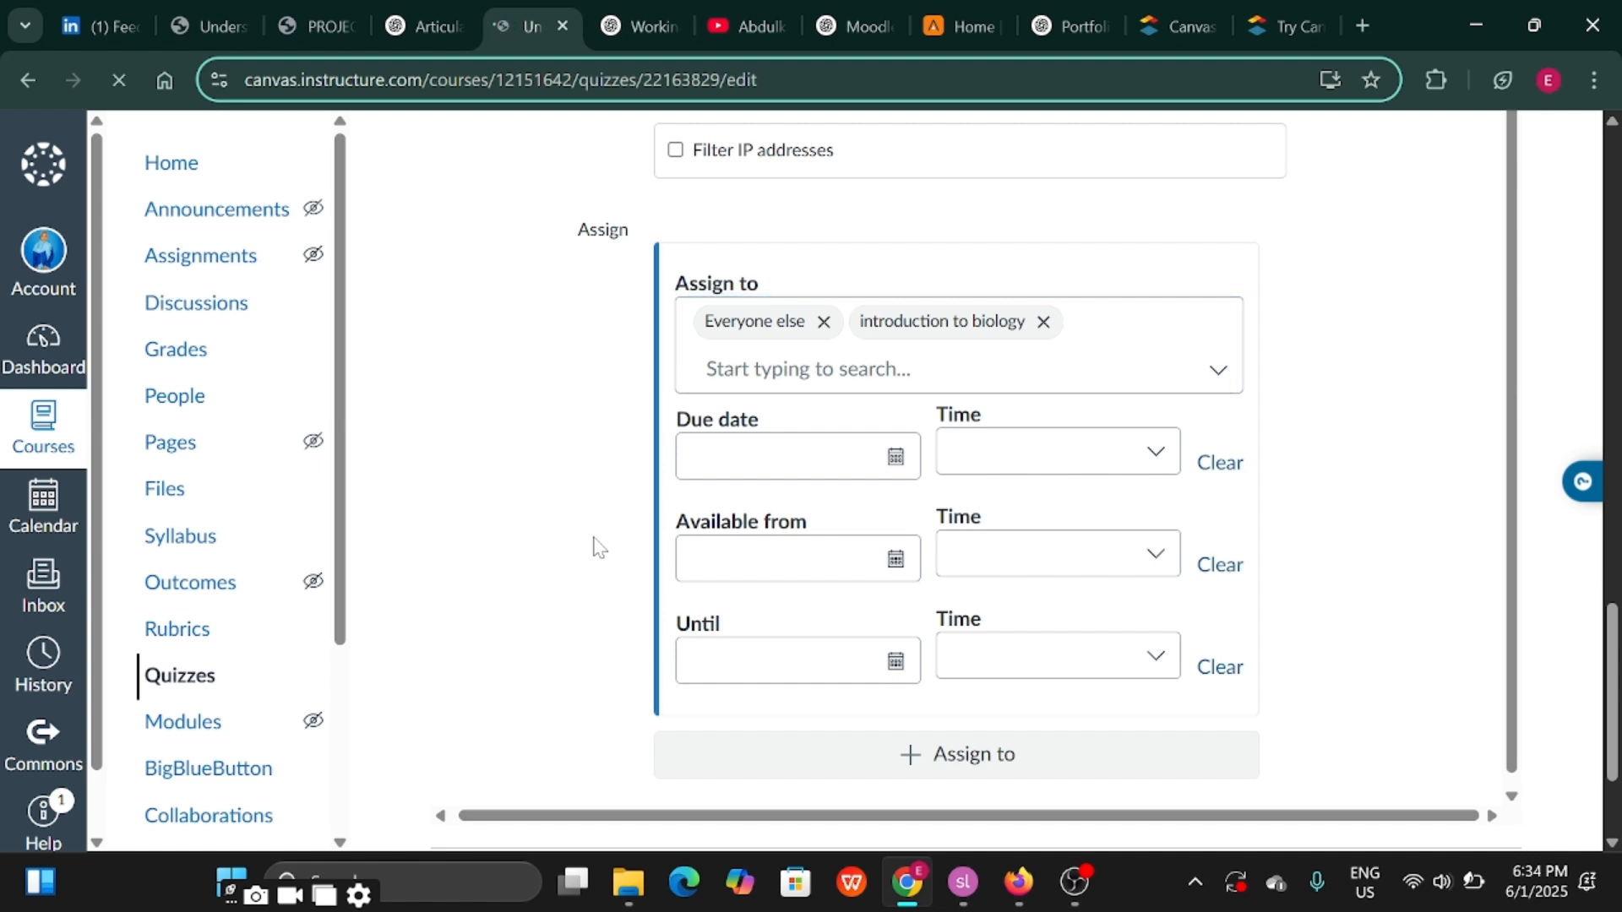
Try to save the Introduction to biology quiz without publishing it
scroll(599, 547, down, 2)
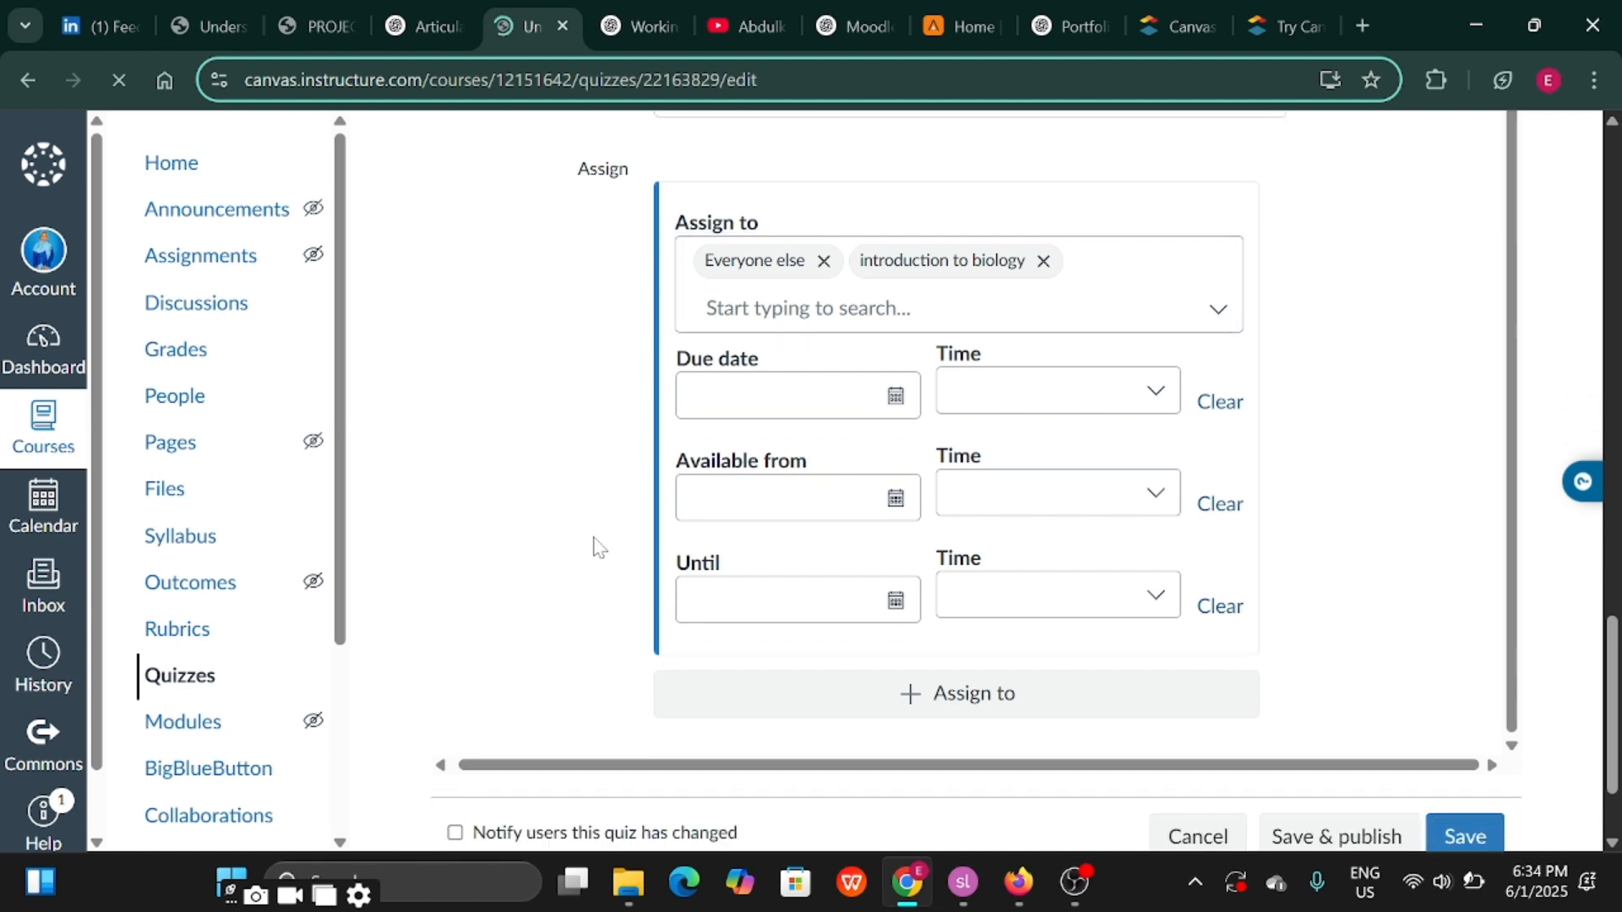
scroll(593, 625, down, 3)
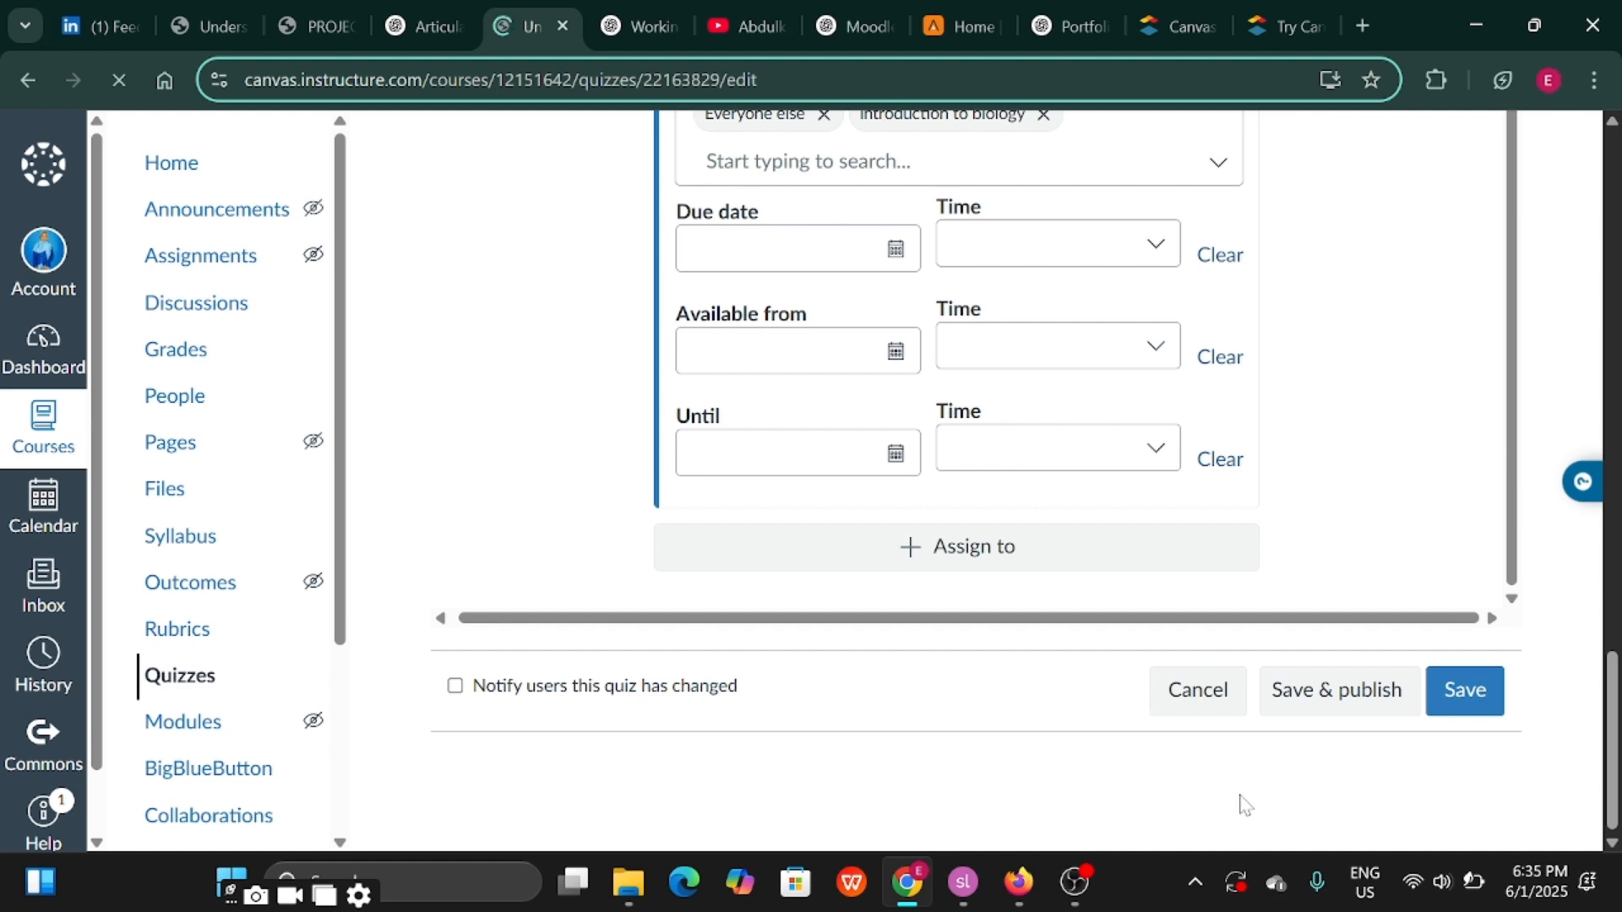
click(1458, 708)
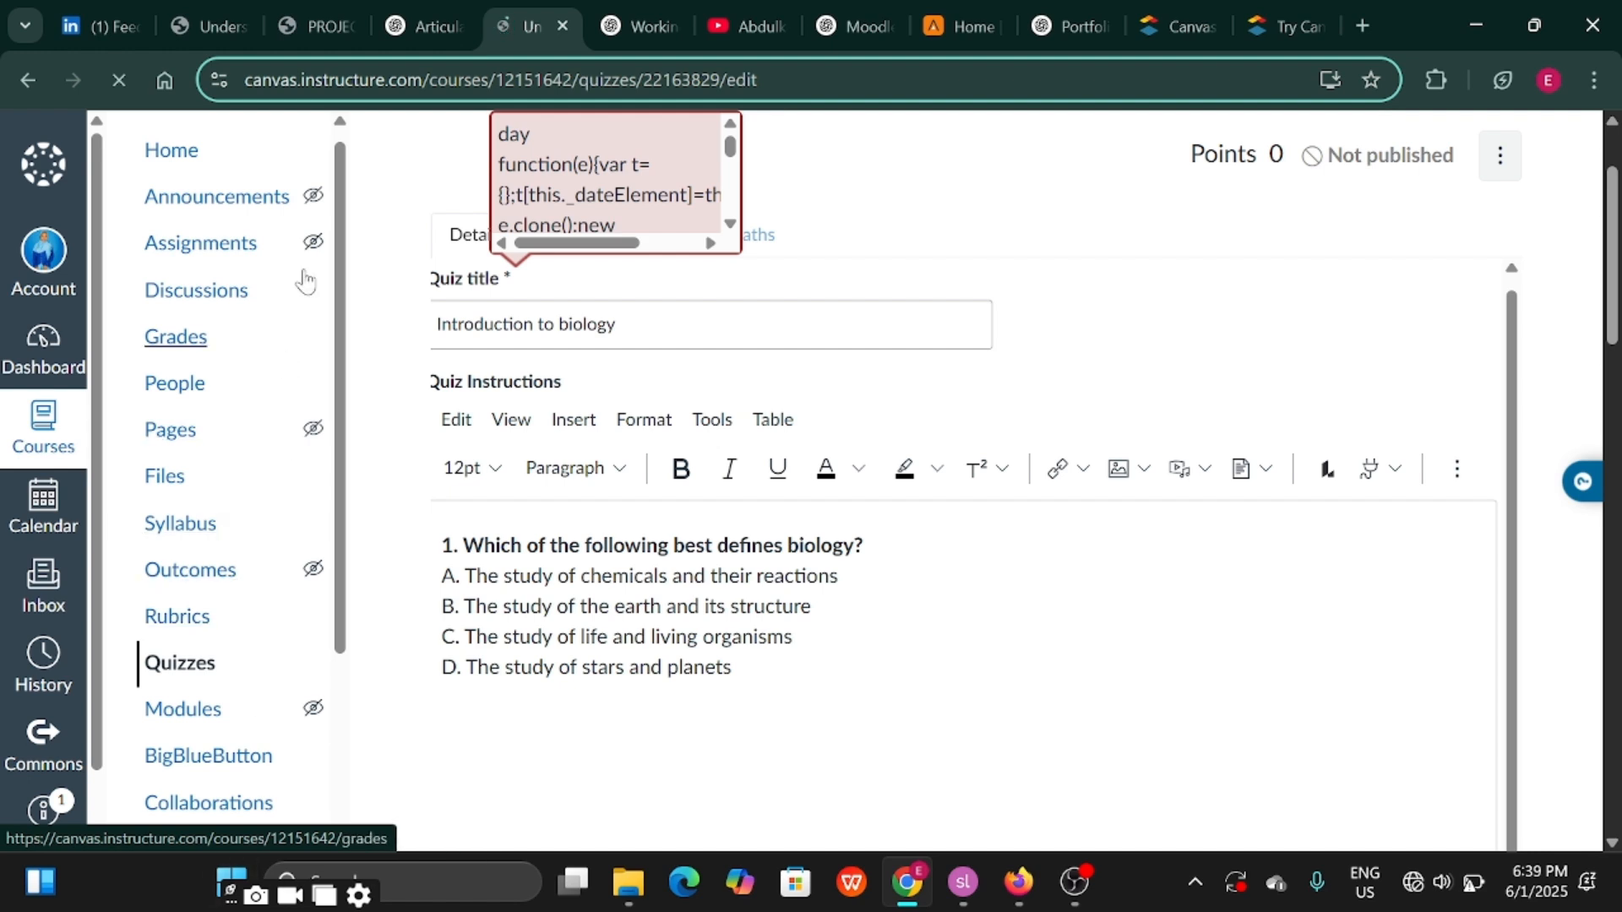
scroll(351, 738, down, 3)
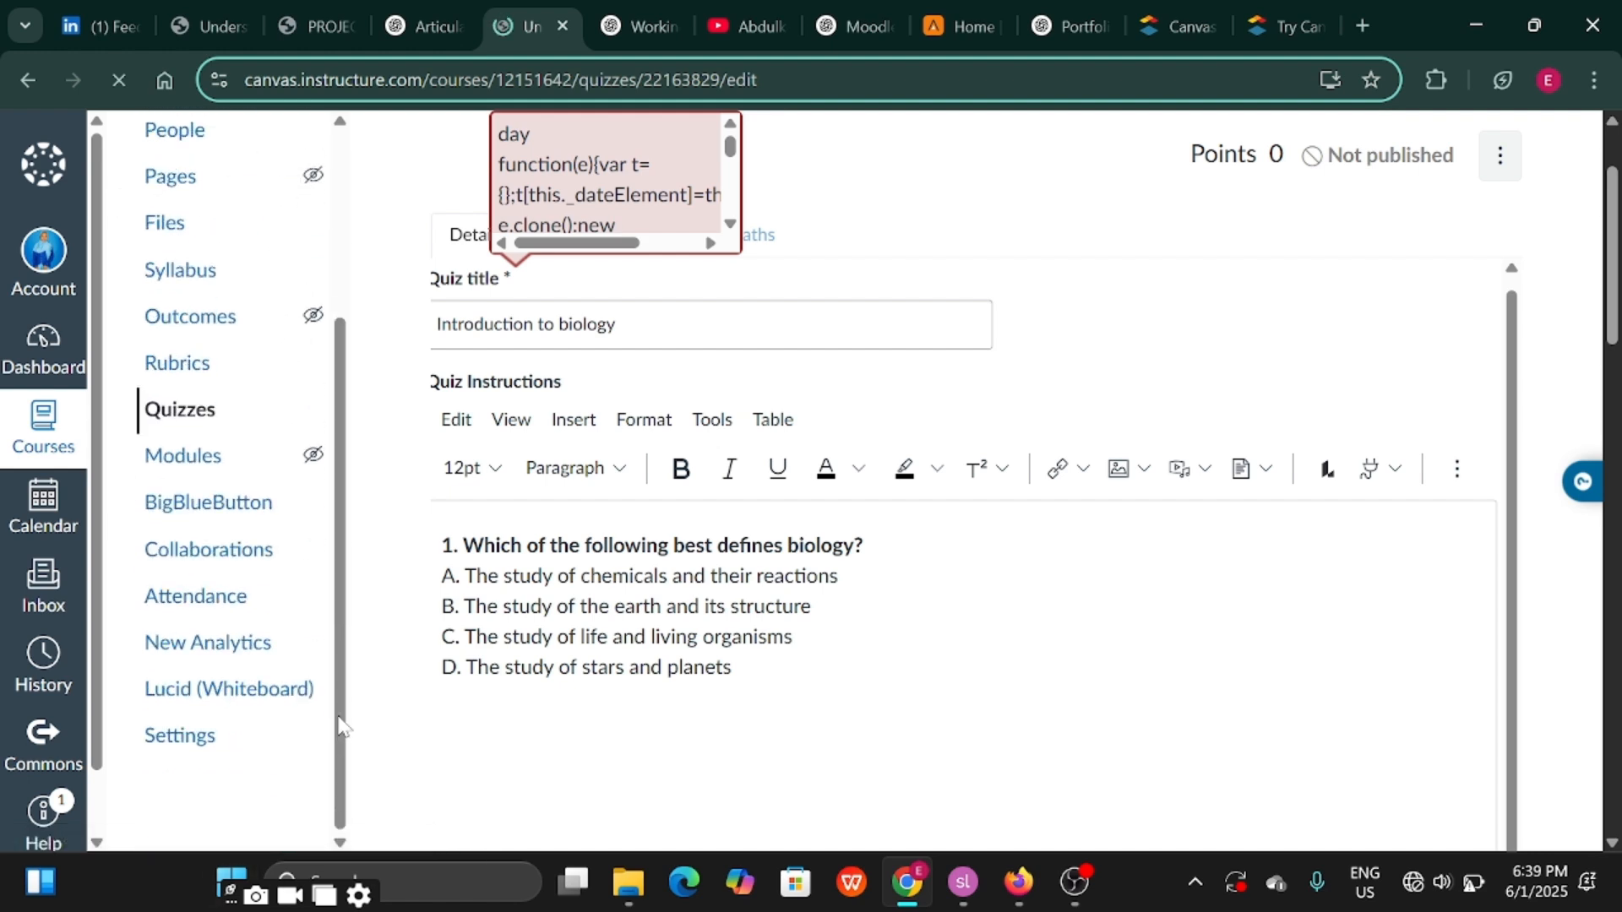
scroll(342, 274, up, 3)
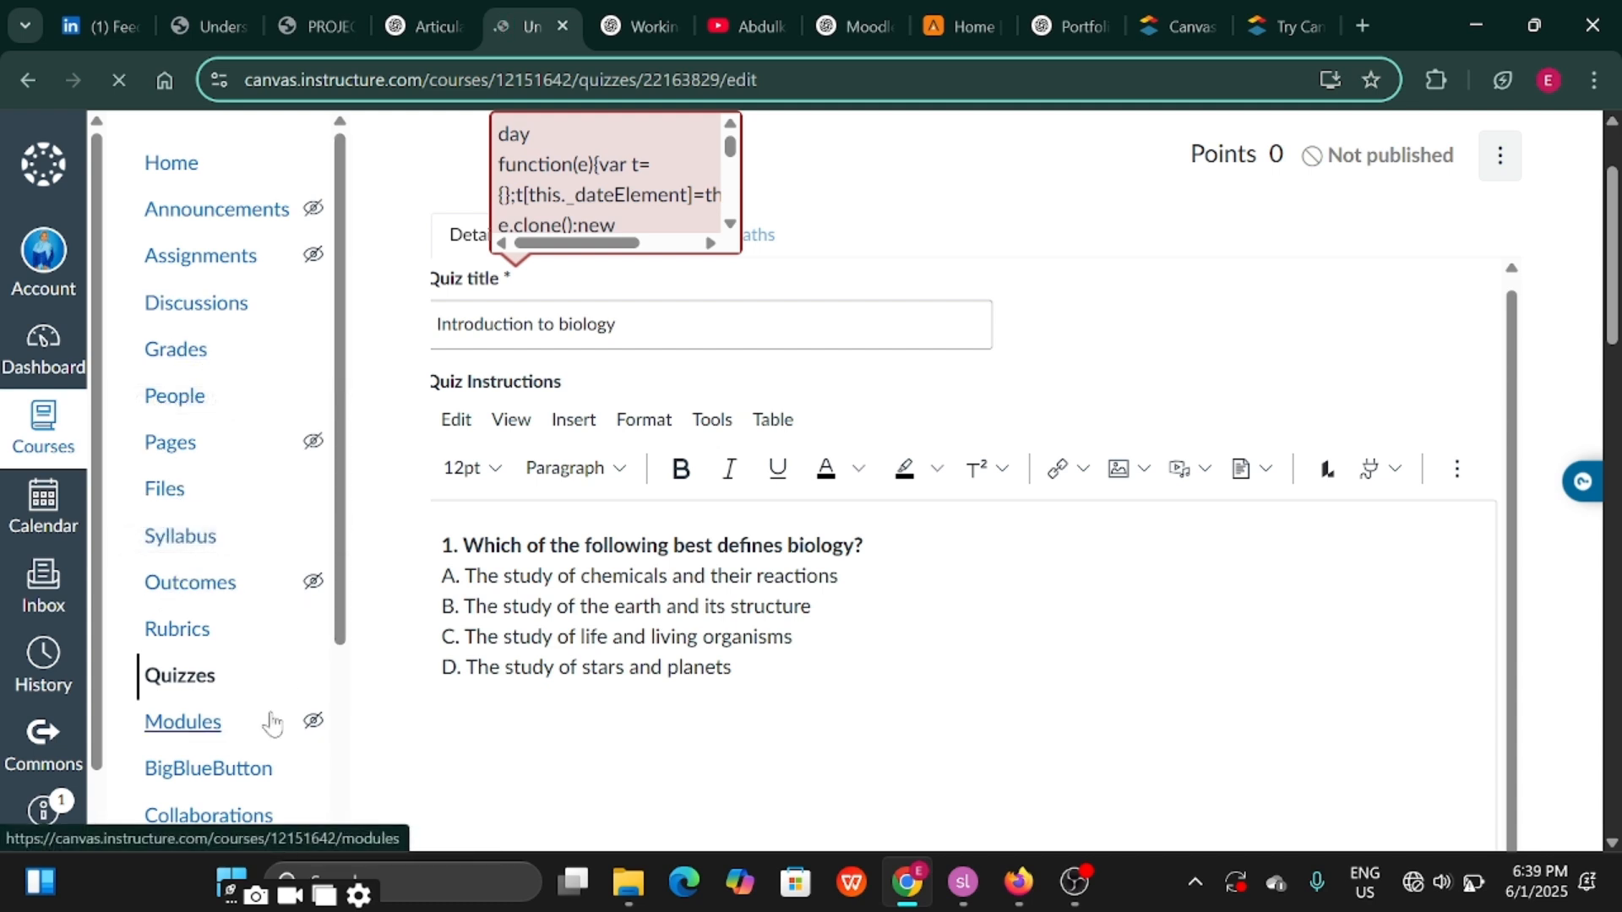
scroll(345, 811, down, 3)
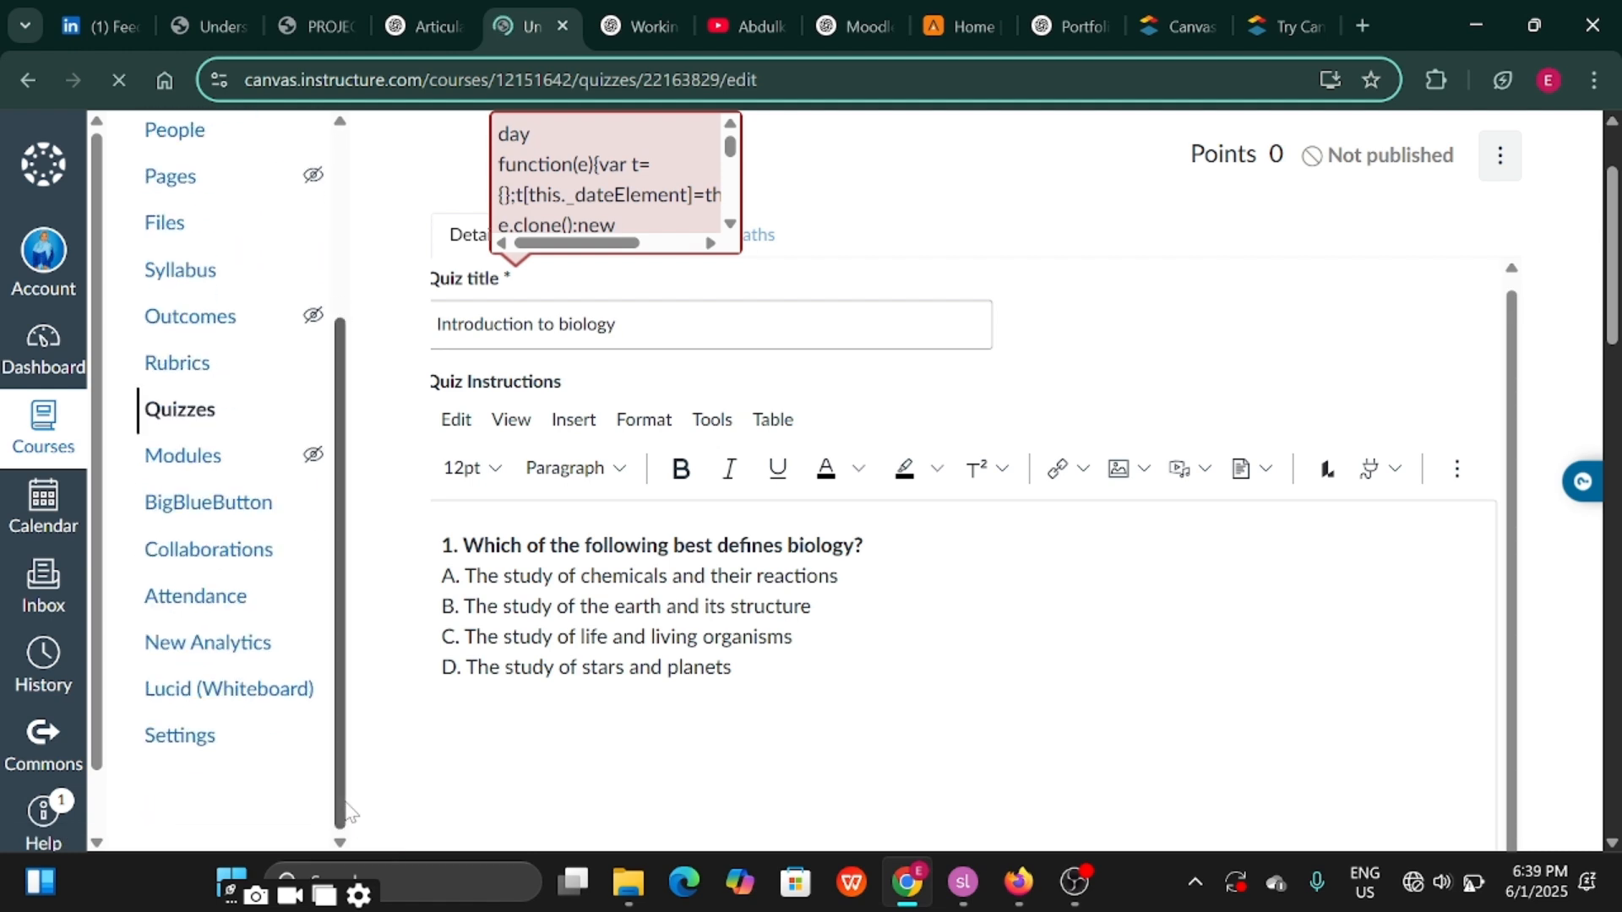
scroll(342, 245, up, 3)
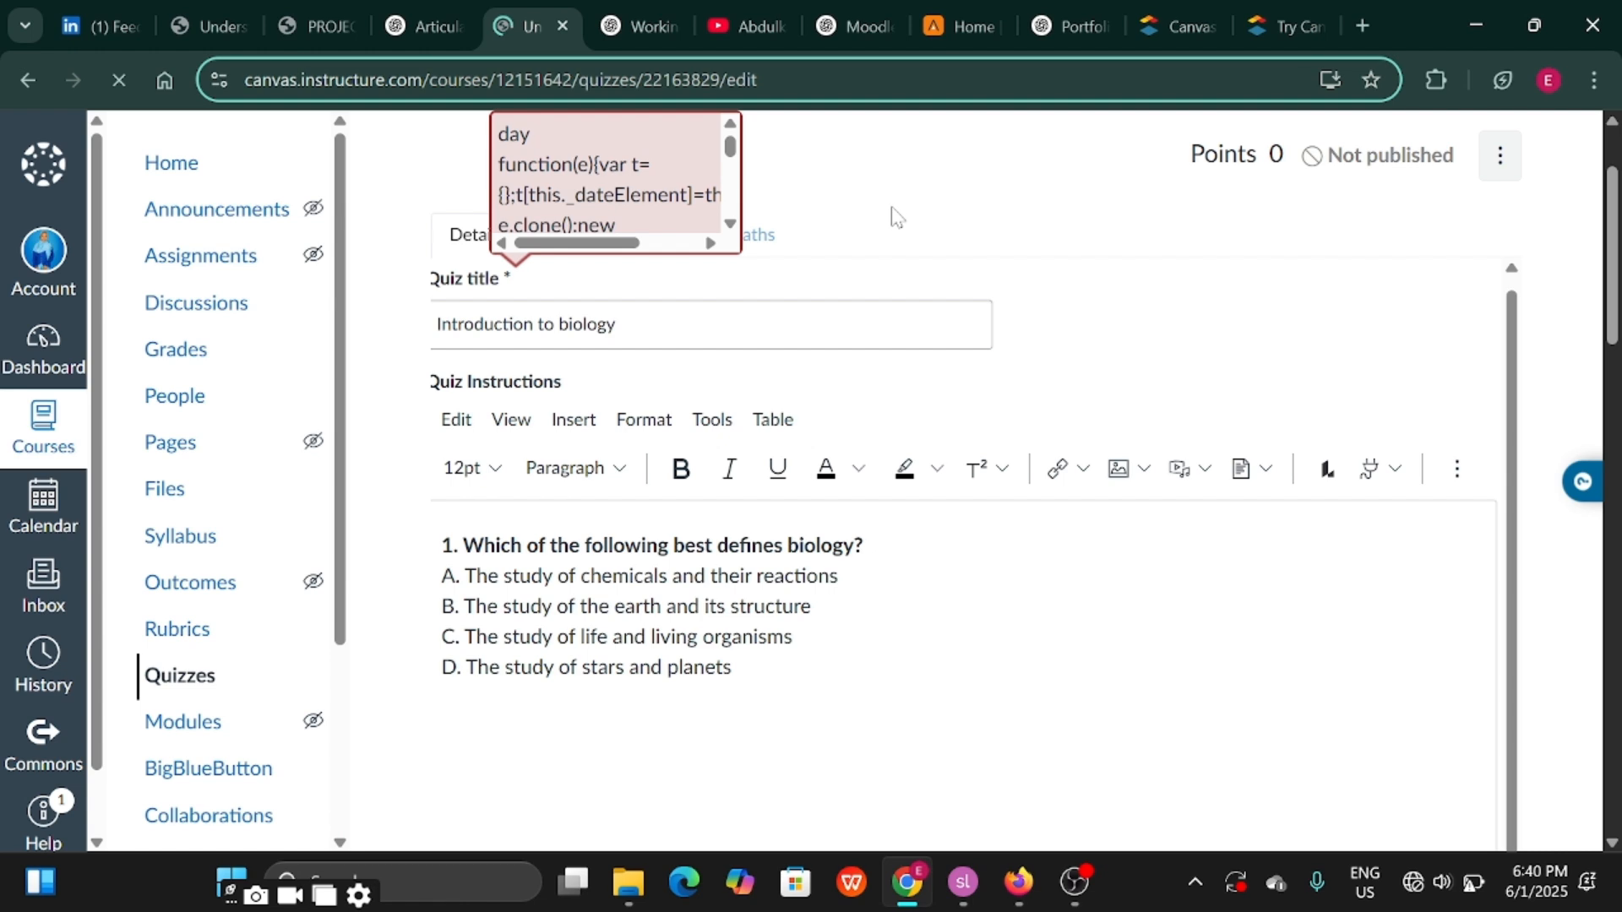
click(1511, 271)
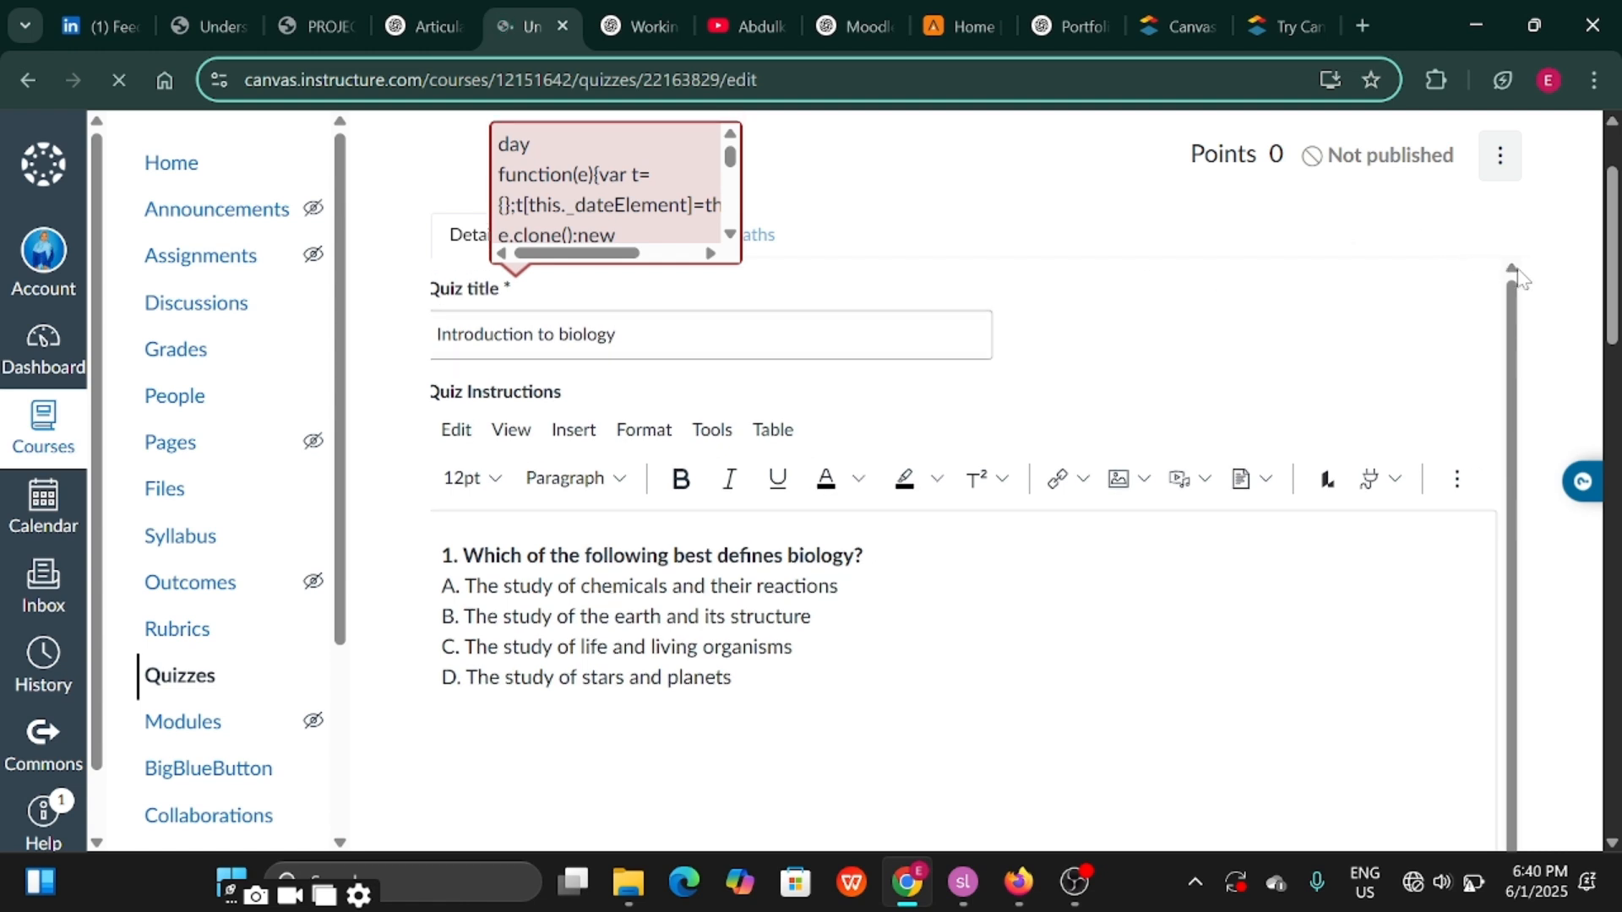